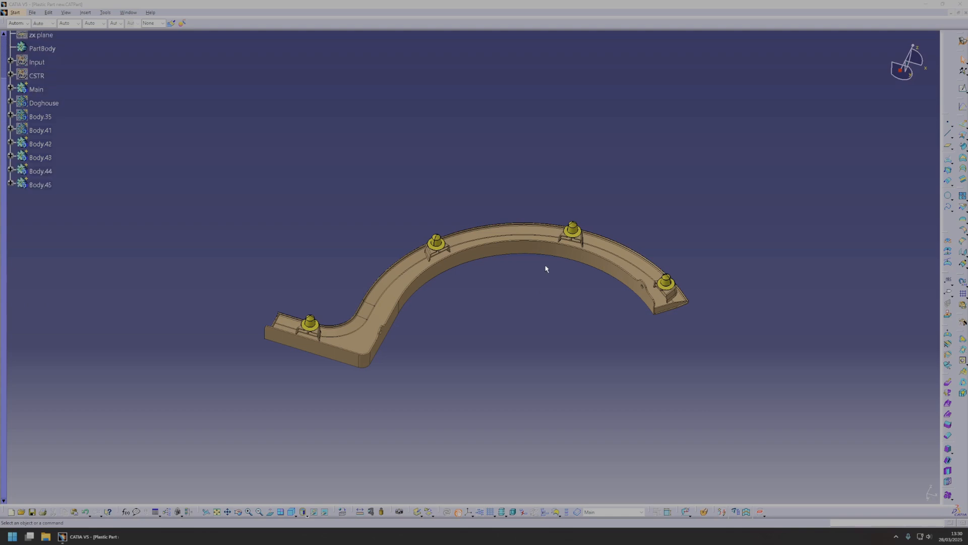
Inspect the finished curved plastic part and its yellow clips on the doghouses from several angles.
middle_click_drag(550, 306, 594, 363)
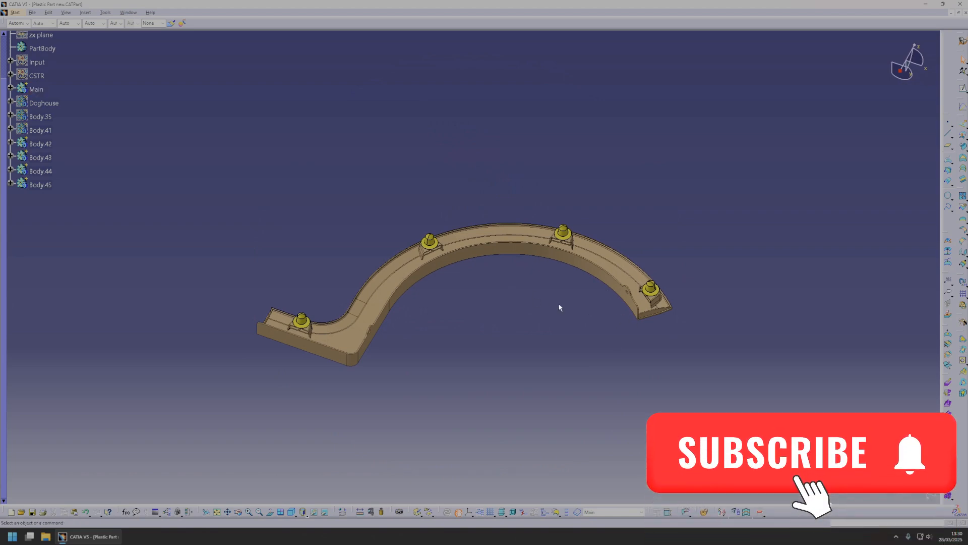
middle_click_drag(556, 315, 530, 342)
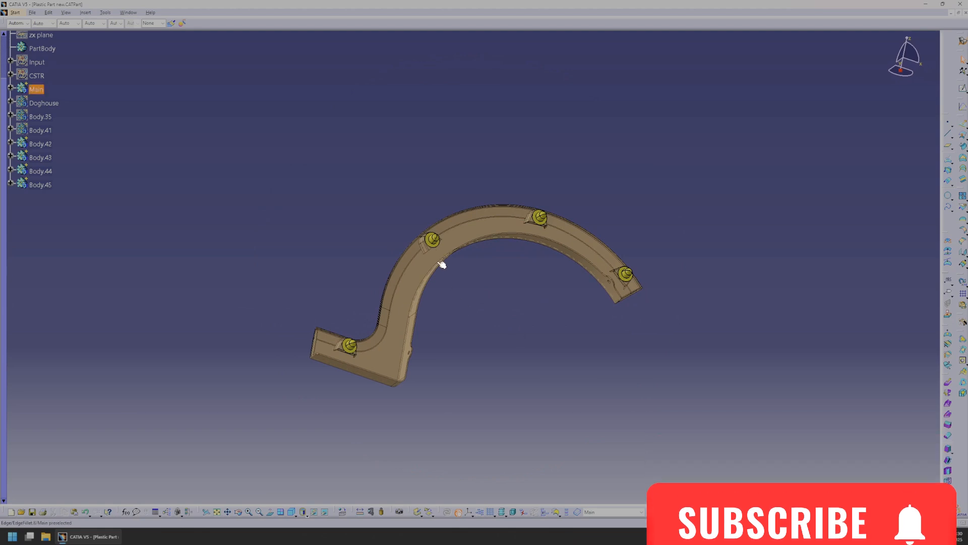
middle_click_drag(438, 263, 481, 272)
middle_click_drag(484, 347, 386, 343)
middle_click_drag(549, 299, 464, 253)
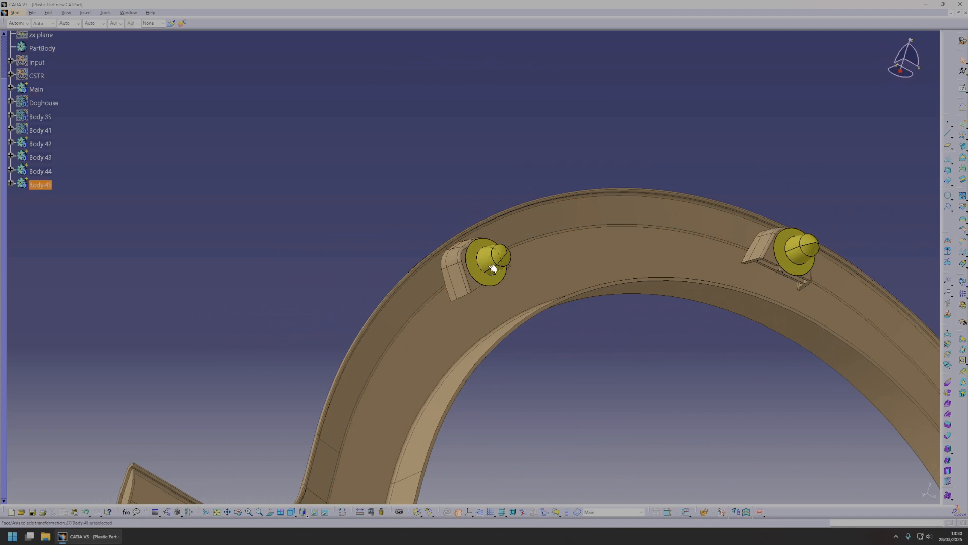
middle_click_drag(459, 292, 479, 272)
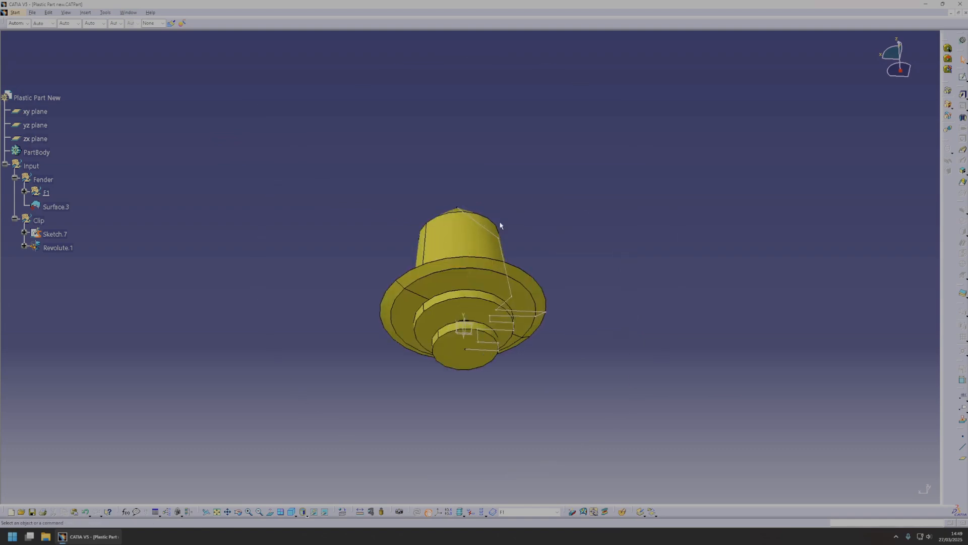
Examine the clip's revolved surface and the dimensions of its profile in Sketch.7, leaving the sketch unchanged.
mouse_move(499, 222)
middle_mouse_down()
mouse_move(499, 298)
mouse_move(482, 331)
mouse_move(488, 231)
middle_mouse_up()
left_click(501, 226)
right_click(489, 231)
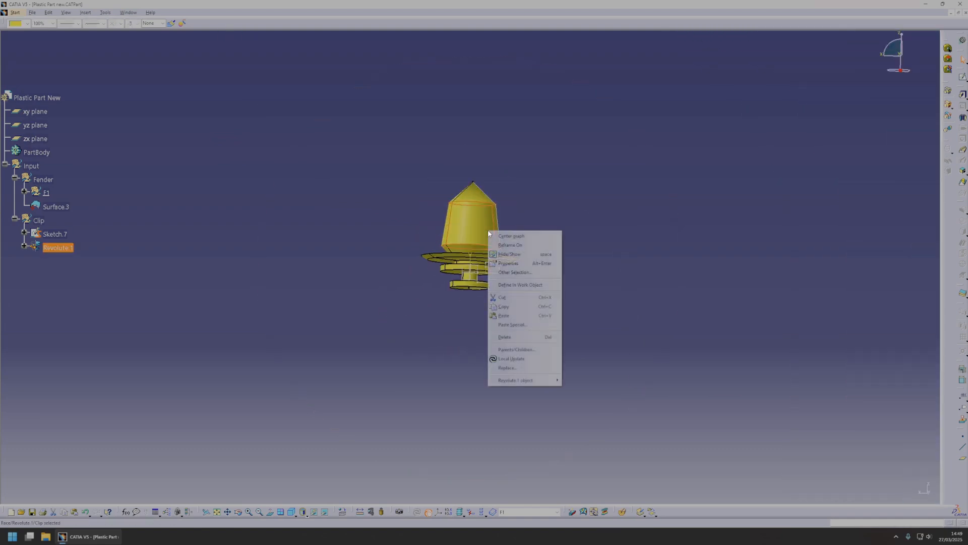
left_click(502, 233)
left_click(55, 254)
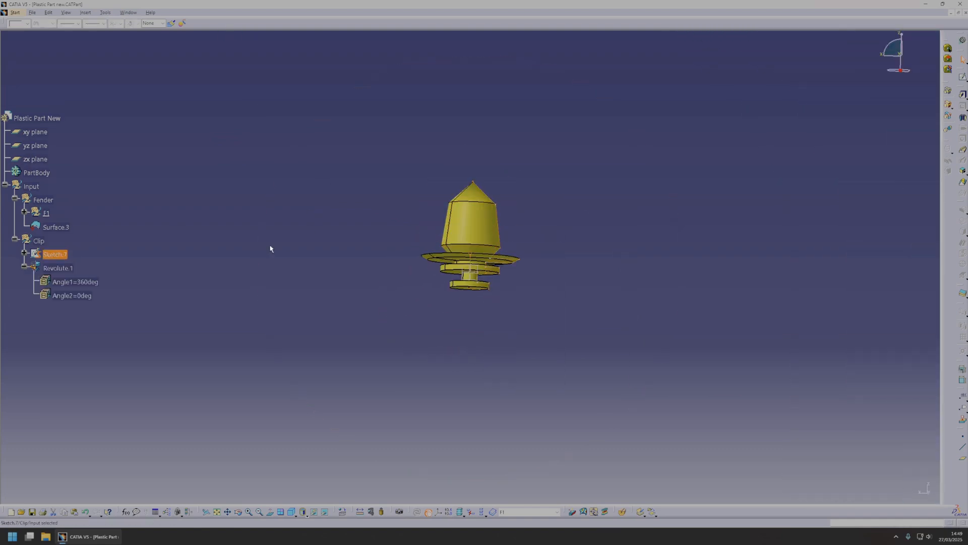
left_click(55, 270)
double_click(56, 252)
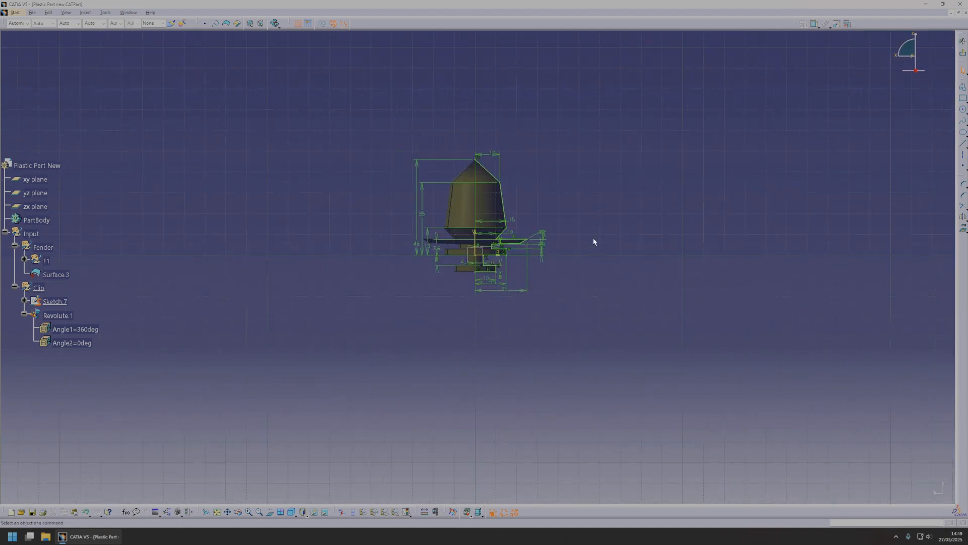
mouse_move(600, 244)
middle_mouse_down()
mouse_move(607, 274)
mouse_move(585, 233)
mouse_move(719, 142)
middle_mouse_up()
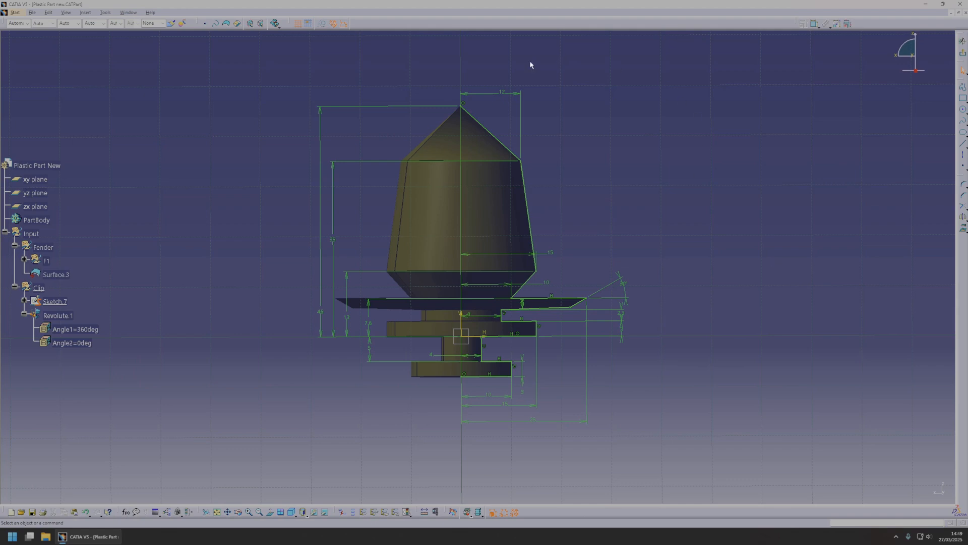
left_click(963, 57)
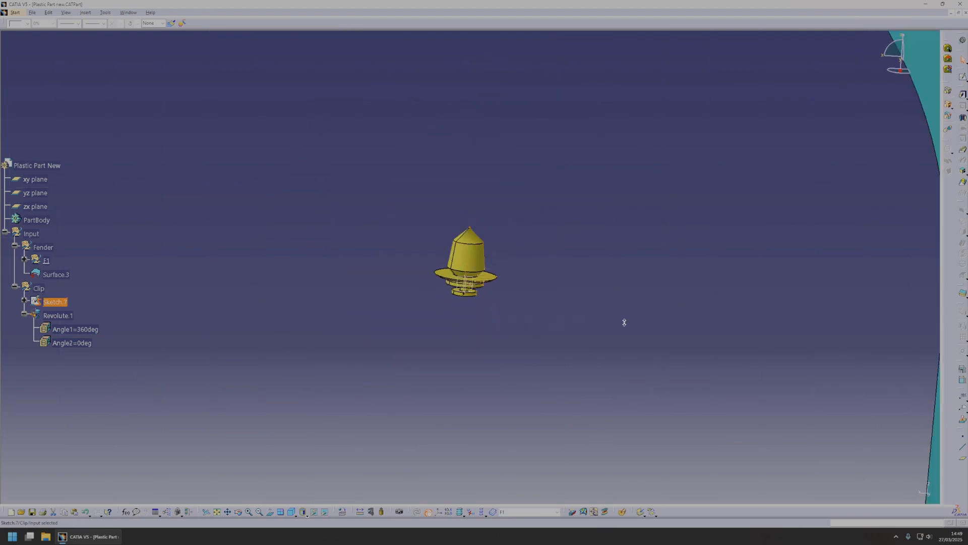
Examine the fender's input surface, Surface.3, including its upper face, stepped arch and lower flange.
left_click(496, 200)
middle_click_drag(494, 311, 518, 310)
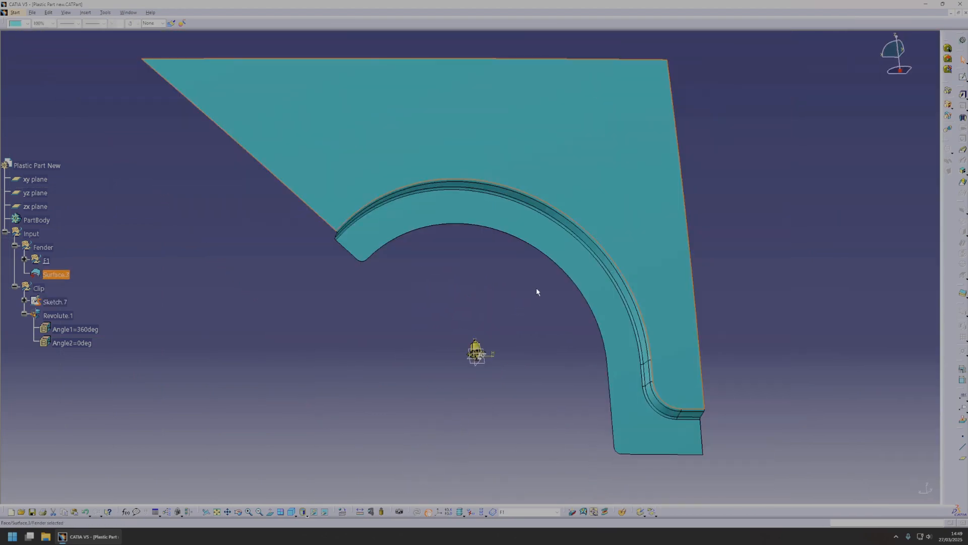
left_click(535, 289)
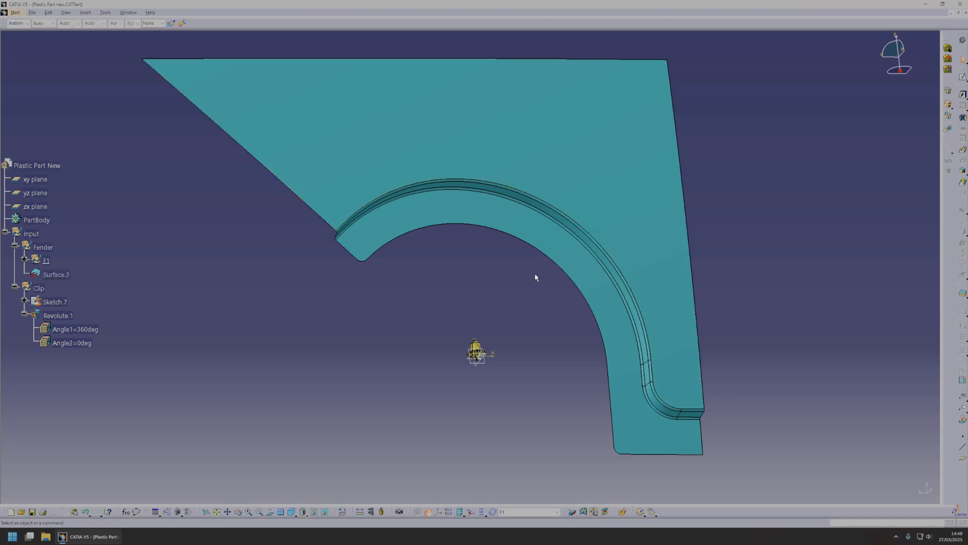
middle_click_drag(530, 270, 526, 291)
left_click(530, 225)
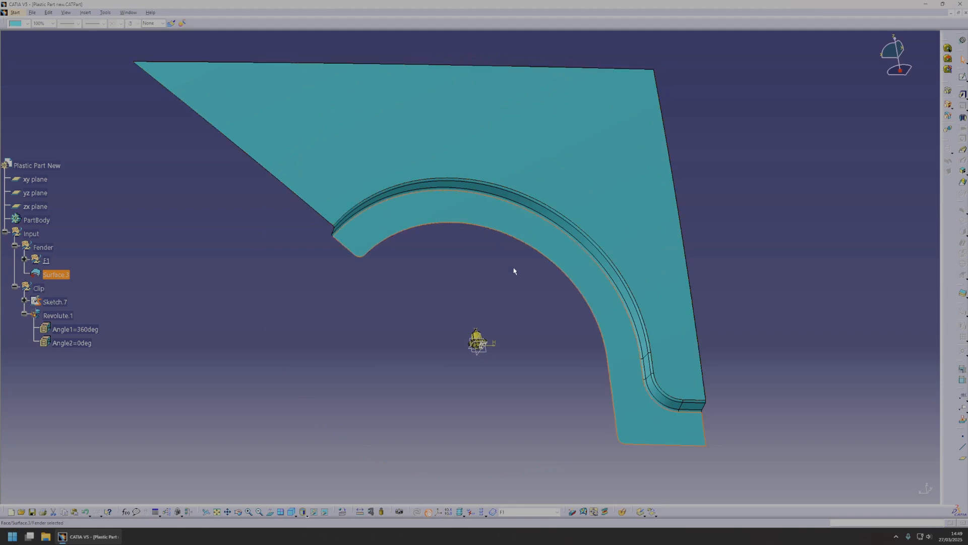
middle_click_drag(512, 269, 643, 209)
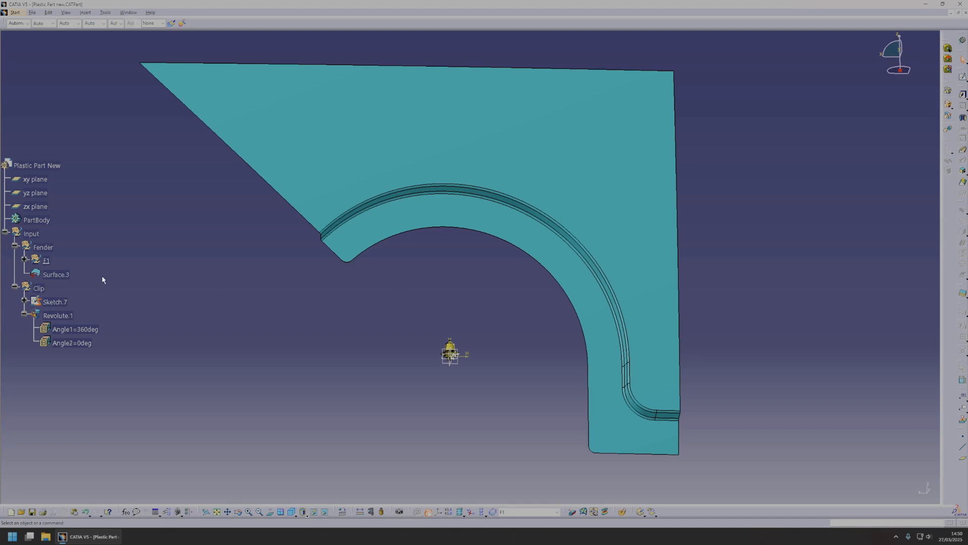
left_click(55, 275)
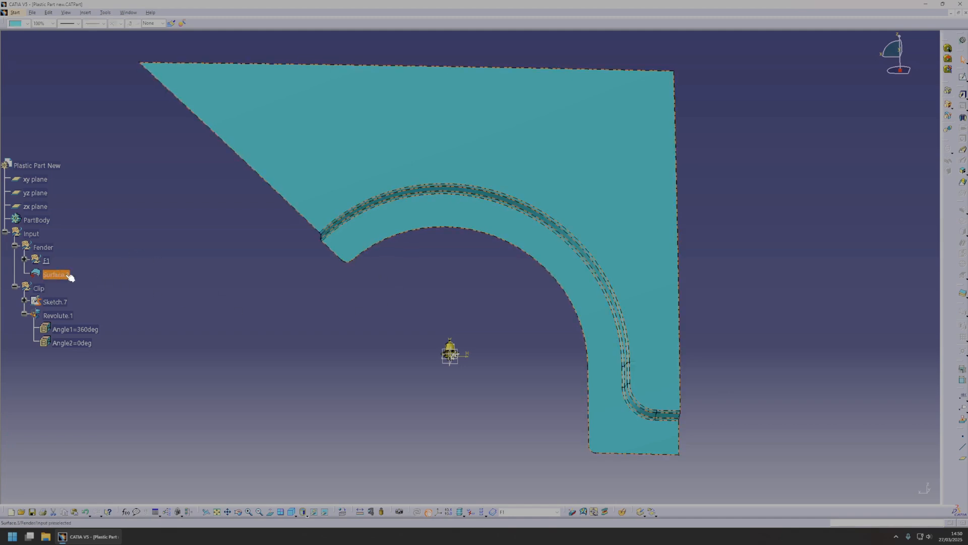
left_click(228, 276)
left_click(55, 274)
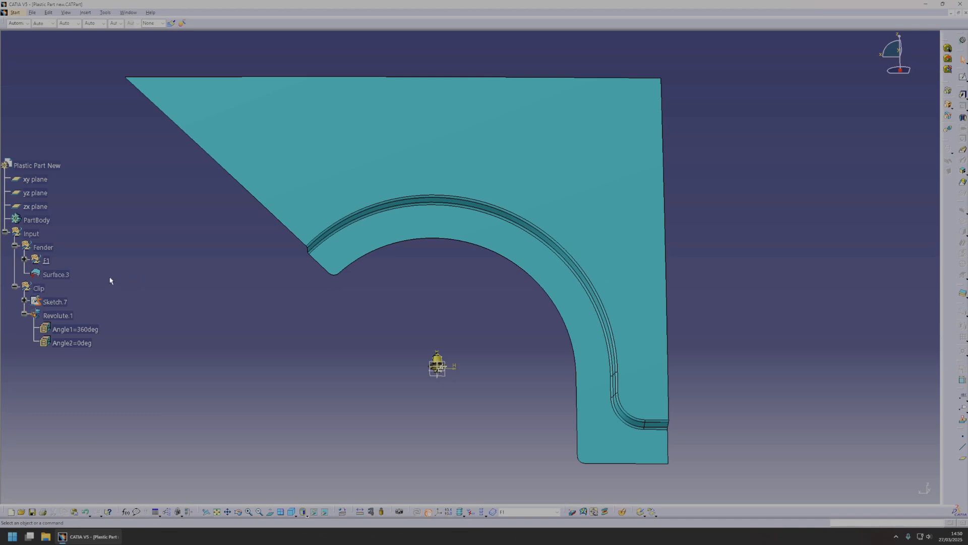
Review the construction features in the fender's F1 set, view the fender from several directions, and collapse the Input set.
double_click(48, 261)
scroll(78, 254, "down", 2)
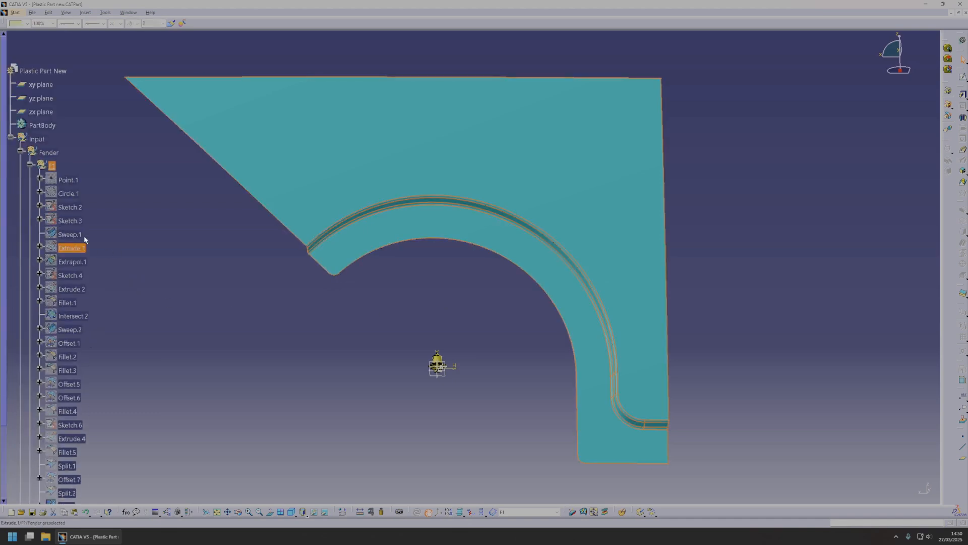
left_click(74, 179)
scroll(84, 277, "down", 5)
left_click(67, 317, "shift")
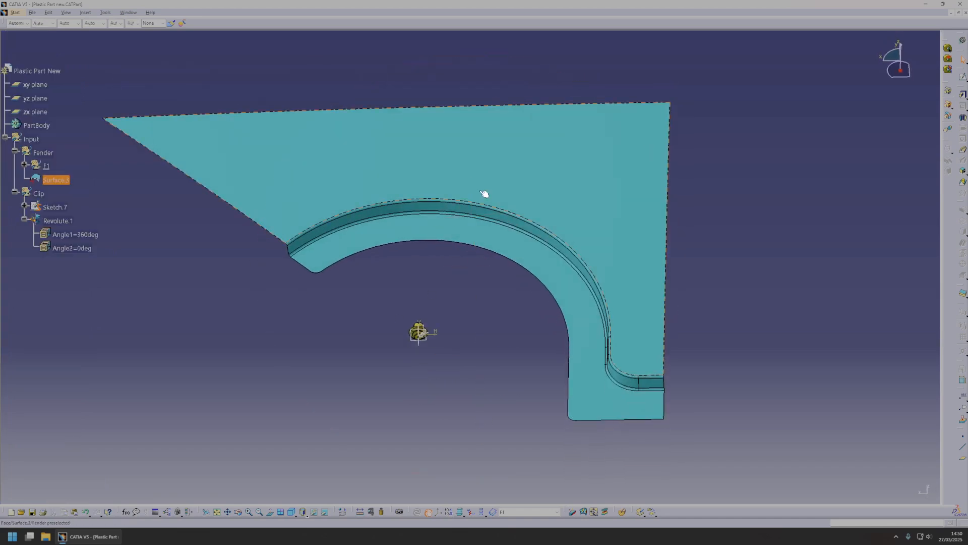
middle_click_drag(502, 336, 517, 210)
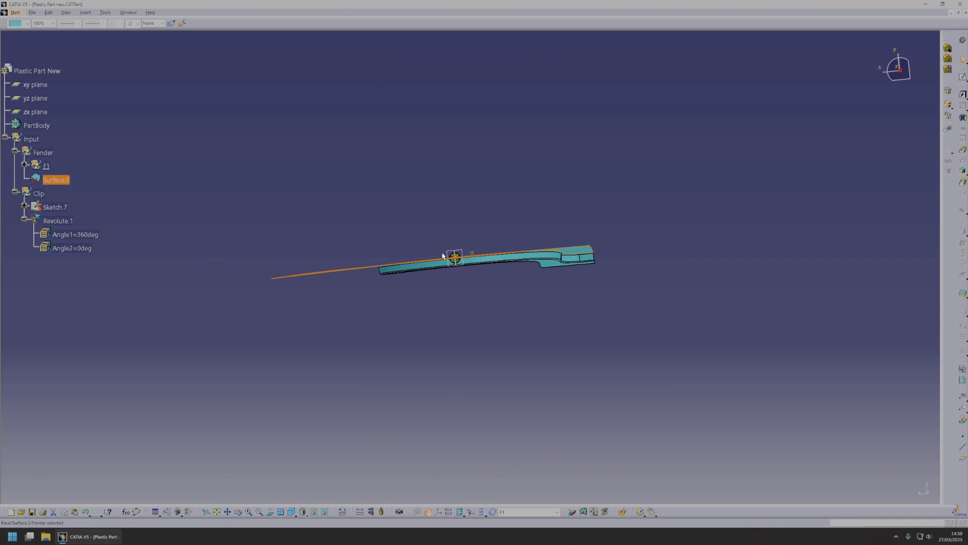
middle_click_drag(454, 186, 550, 328)
left_click(15, 198)
left_click(5, 185)
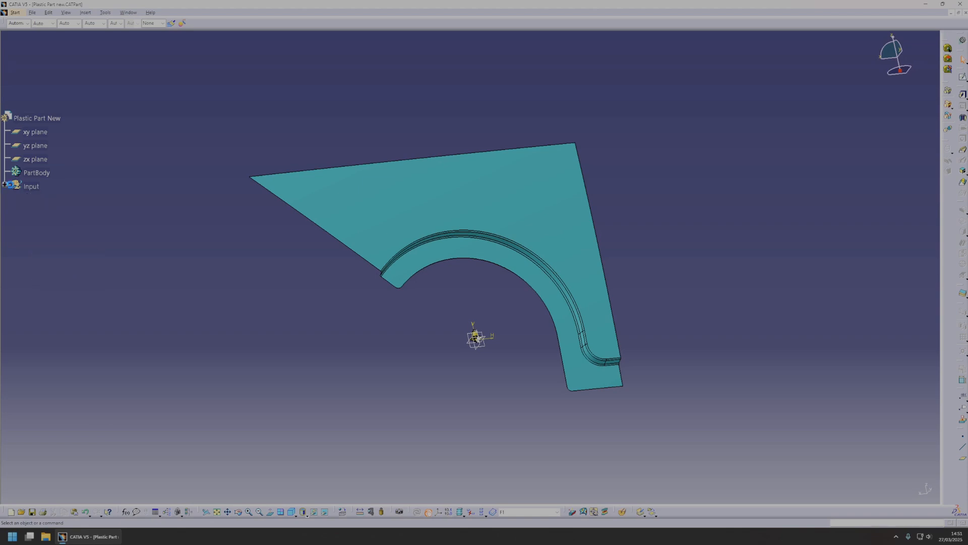
left_click(34, 187)
left_click(90, 13)
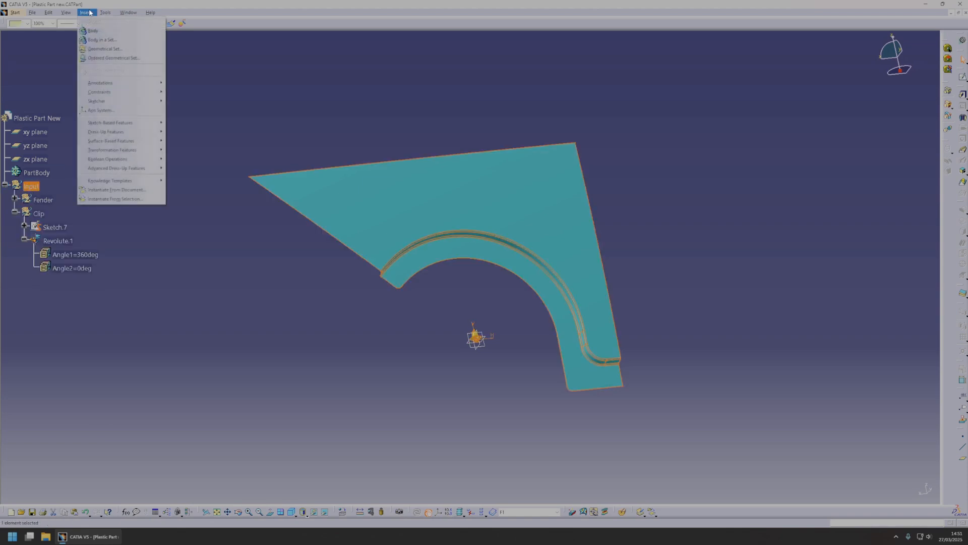
left_click(105, 48)
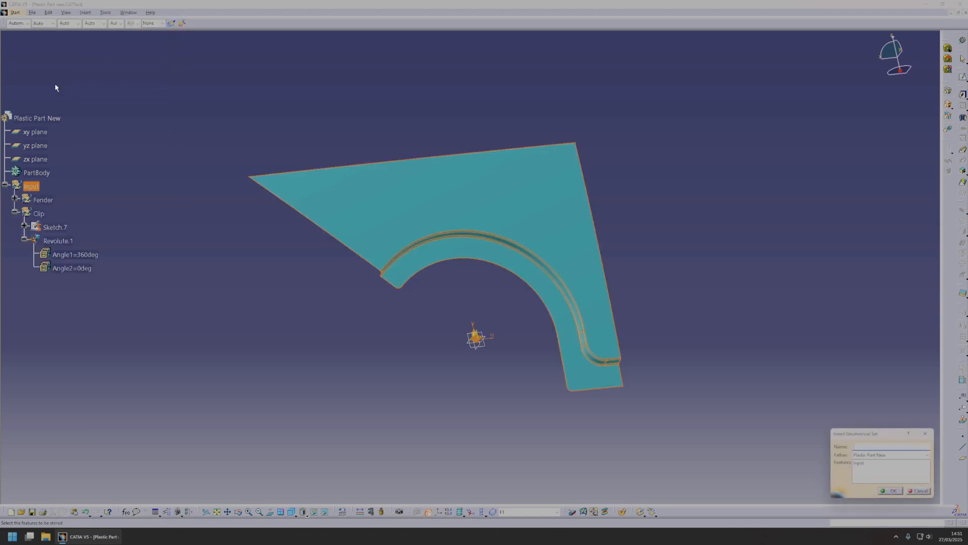
left_click(877, 458)
left_click(876, 462)
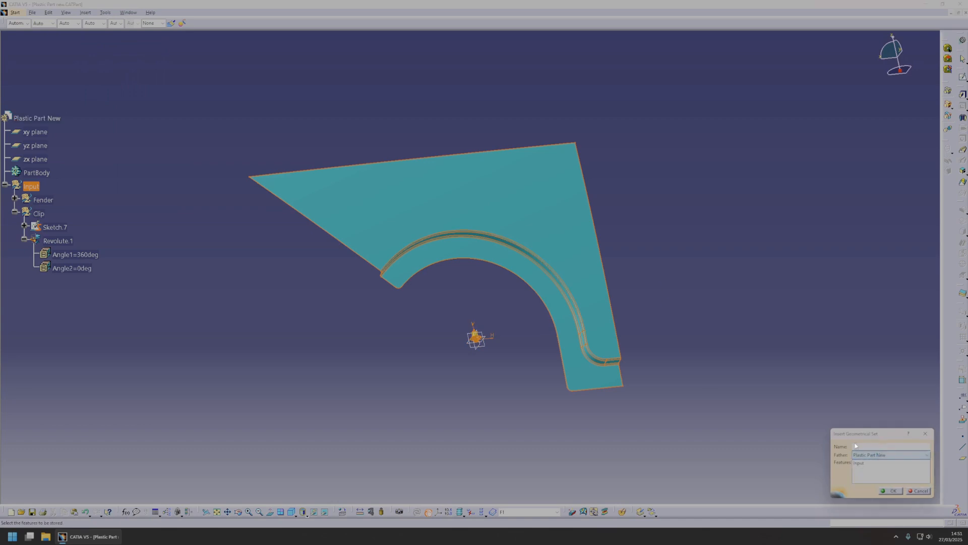
left_click(44, 118)
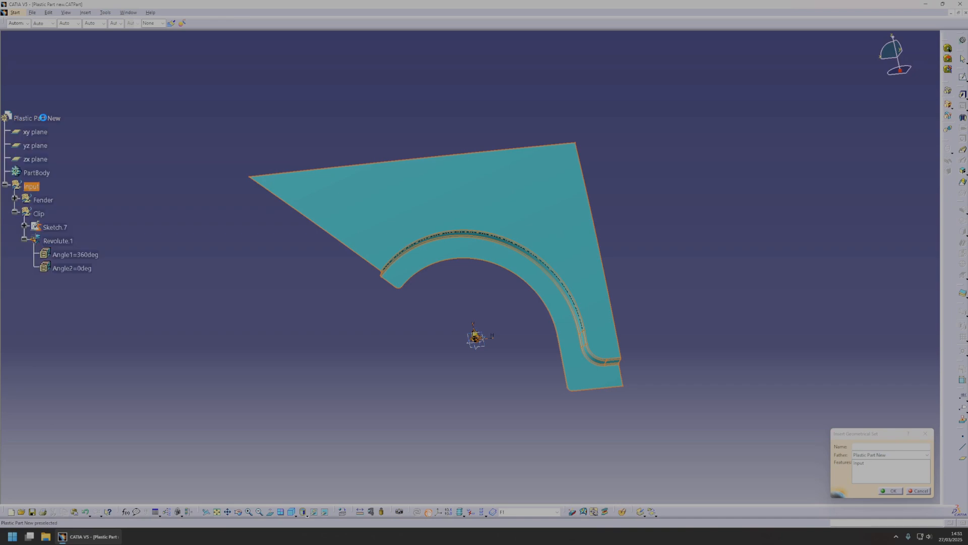
key("Escape")
Insert a geometrical set named CSTR directly under the Plastic Part New part.
left_click(46, 119)
left_click(86, 12)
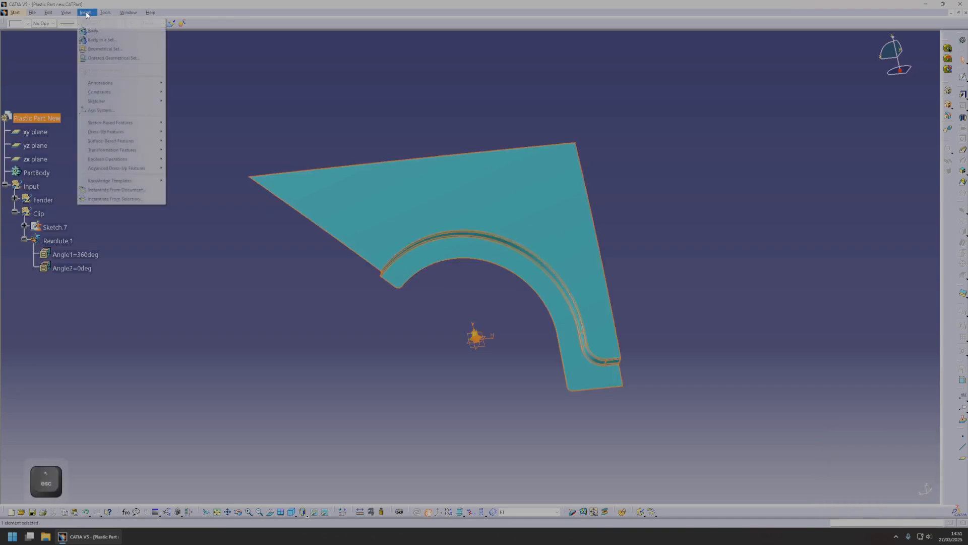
left_click(107, 49)
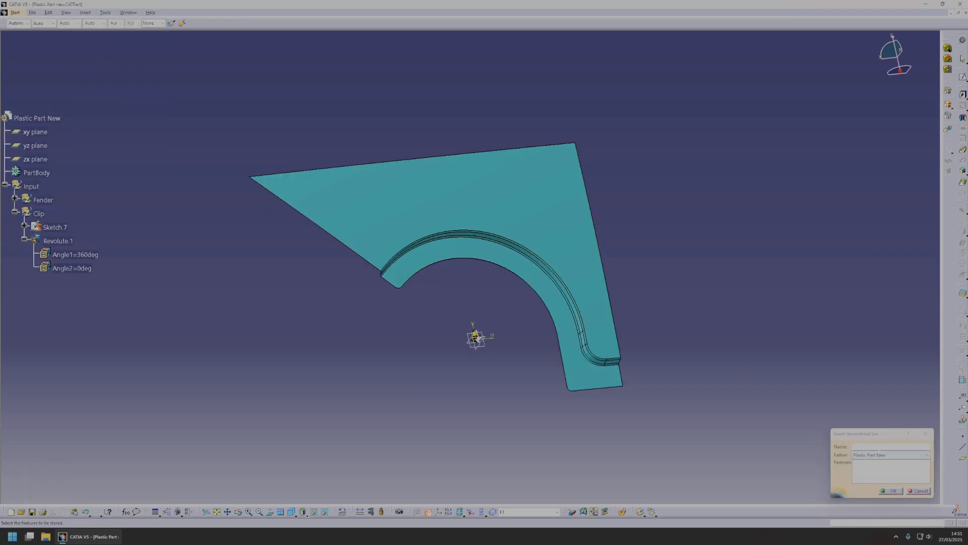
type("CSTR")
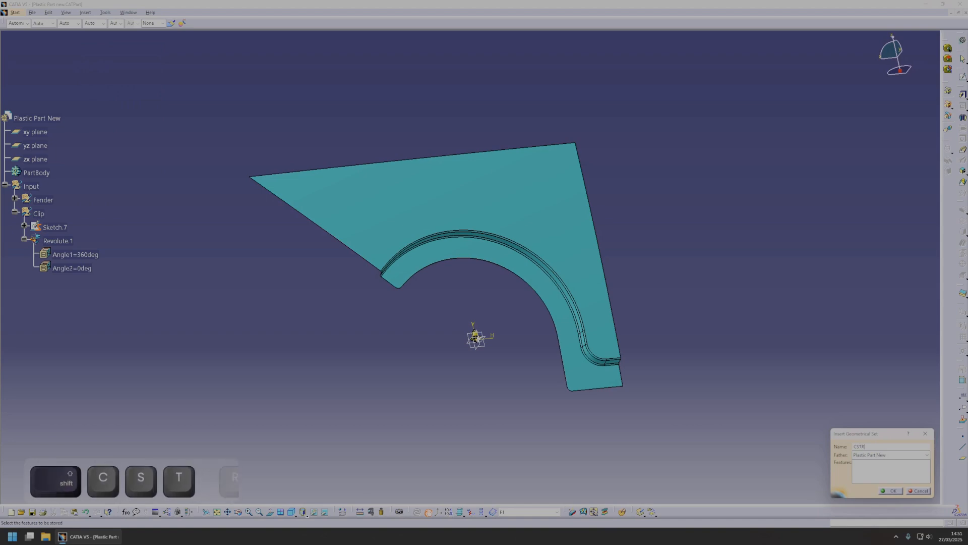
key("Return")
Insert a geometrical set named A-Surface with CSTR as its father.
left_click(86, 12)
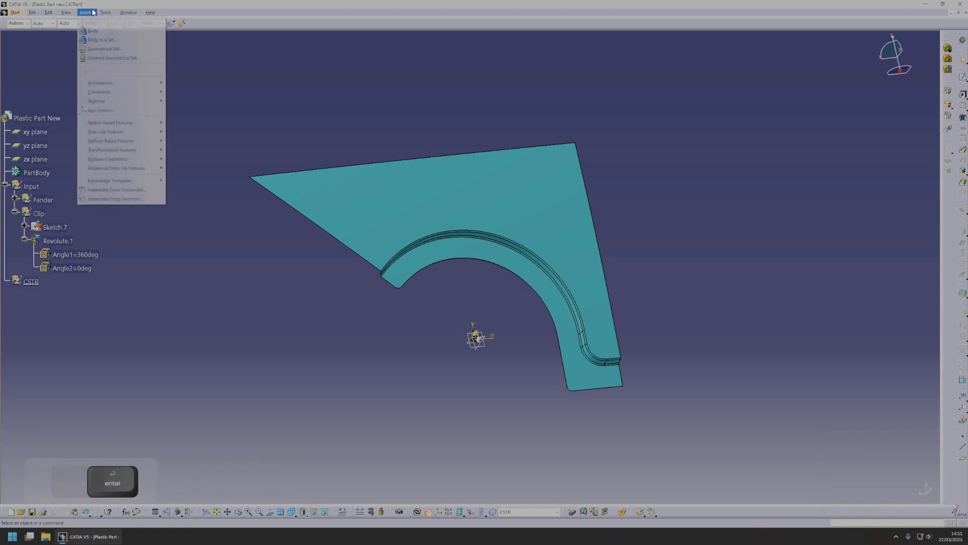
left_click(107, 49)
left_click(31, 280)
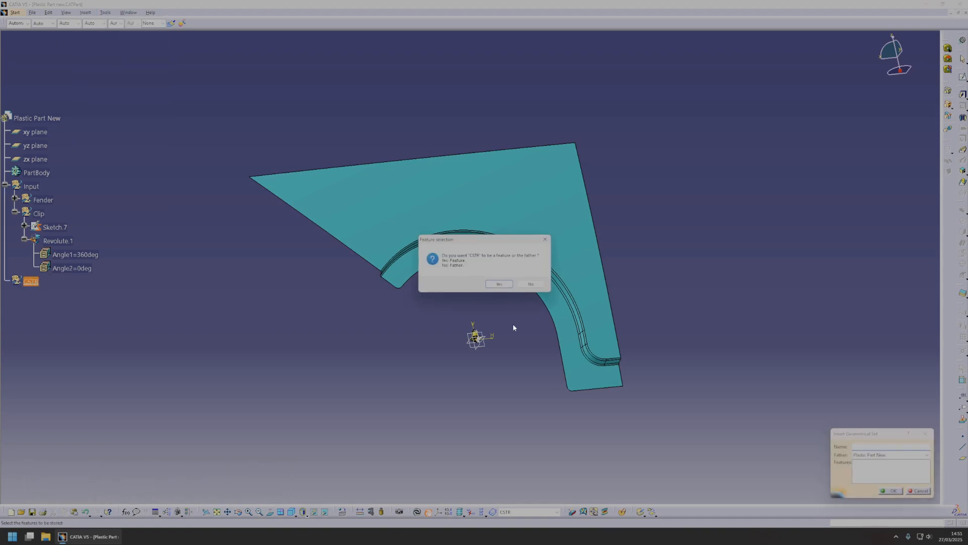
left_click(531, 284)
type("A-")
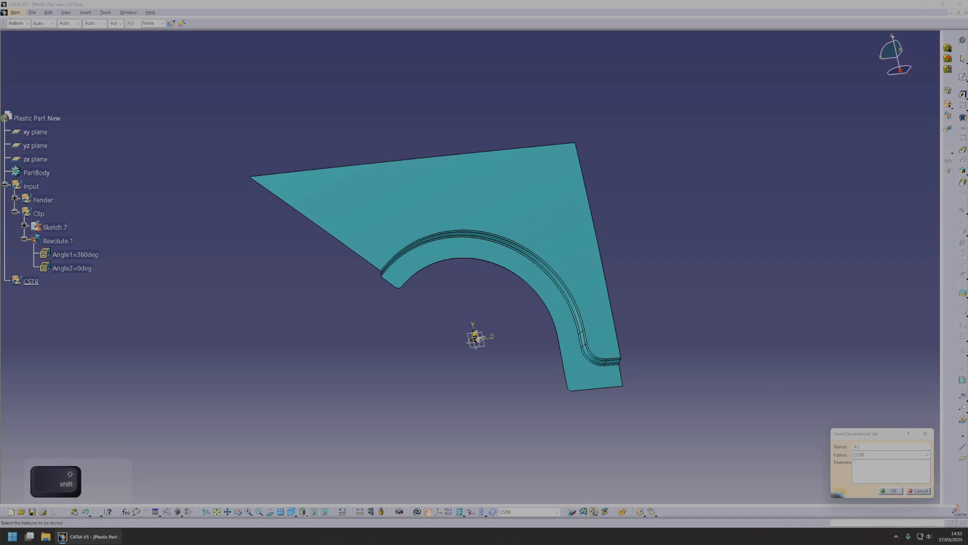
type("Surface")
key("Return")
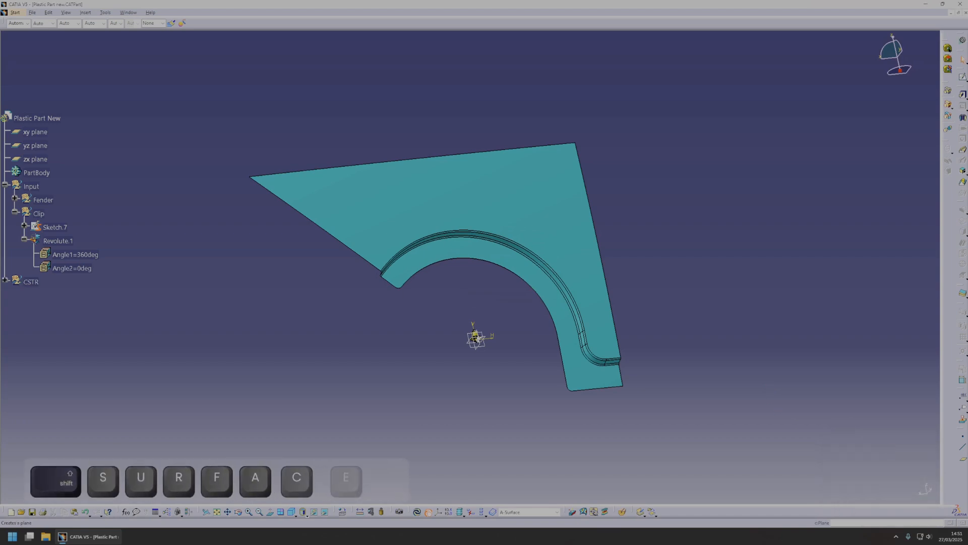
Expand the CSTR set to show A-Surface and switch to the Generative Shape Design workbench.
scroll(471, 233, "up", 1)
middle_click_drag(471, 235, 541, 335)
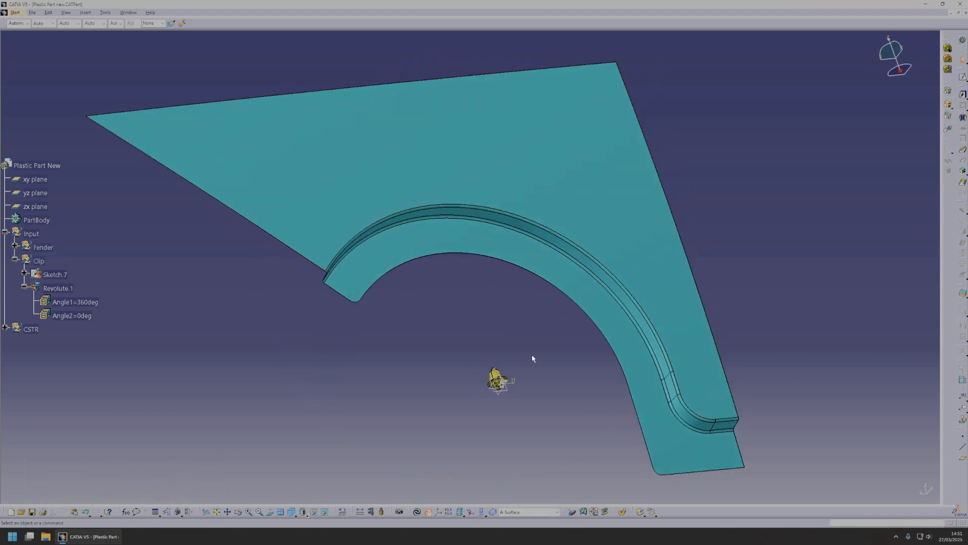
double_click(28, 328)
left_click(48, 344)
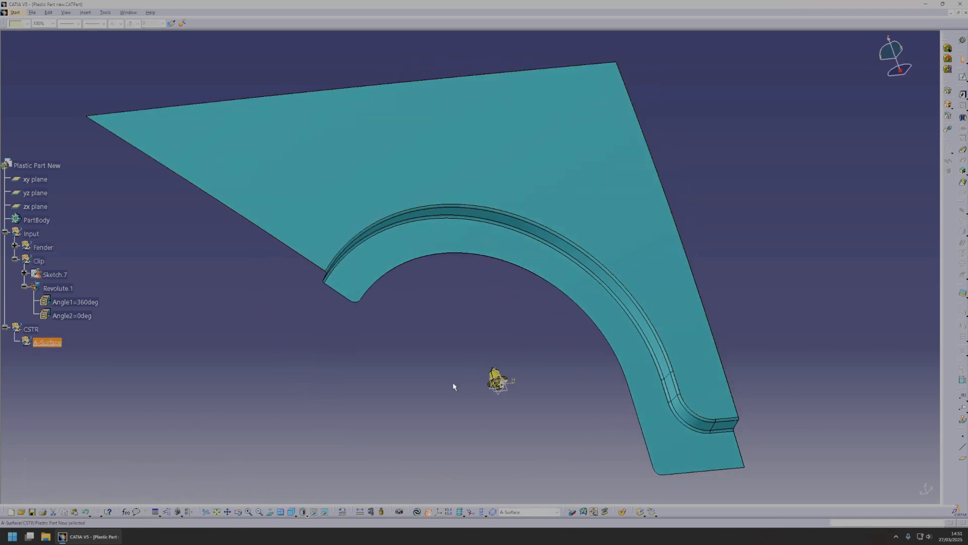
middle_click_drag(482, 376, 342, 363)
left_click(348, 343)
middle_click_drag(376, 277, 462, 168)
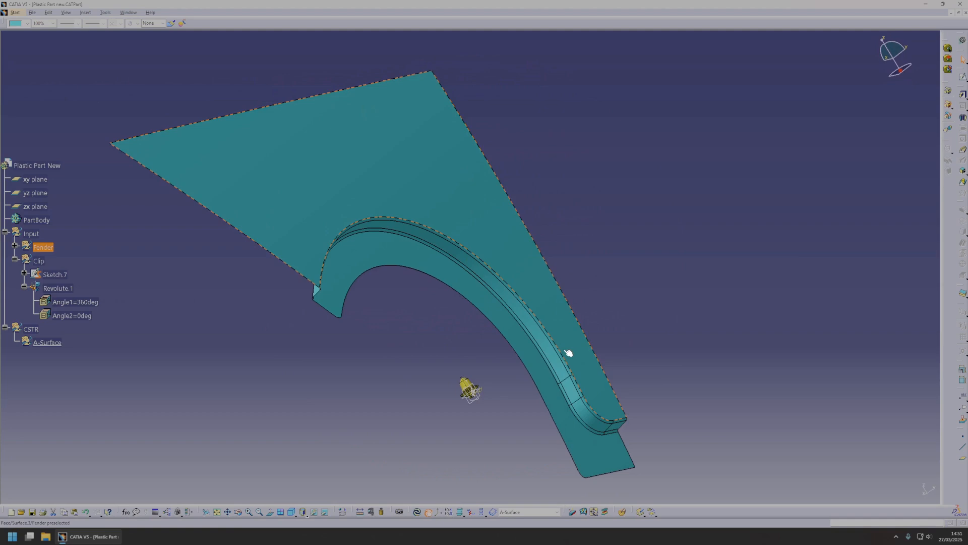
left_click(15, 13)
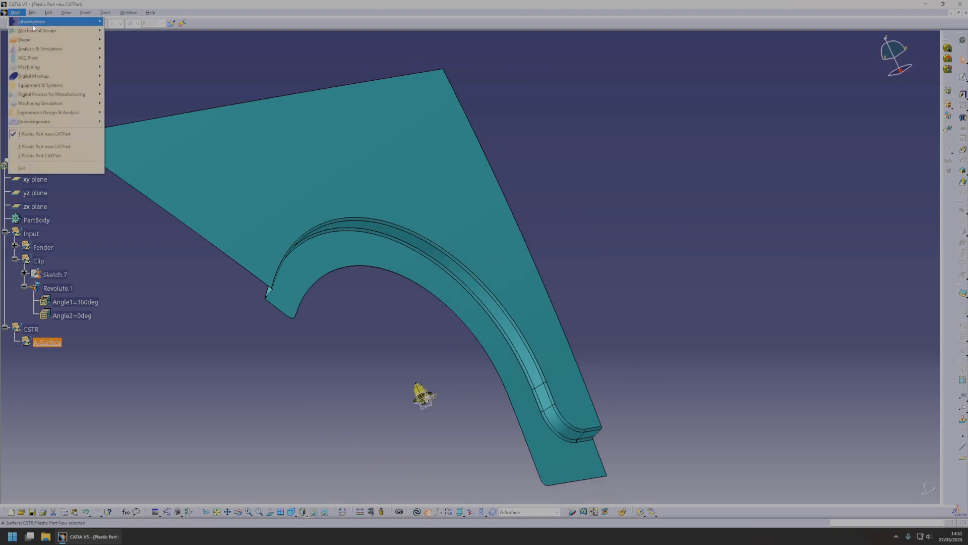
mouse_move(34, 40)
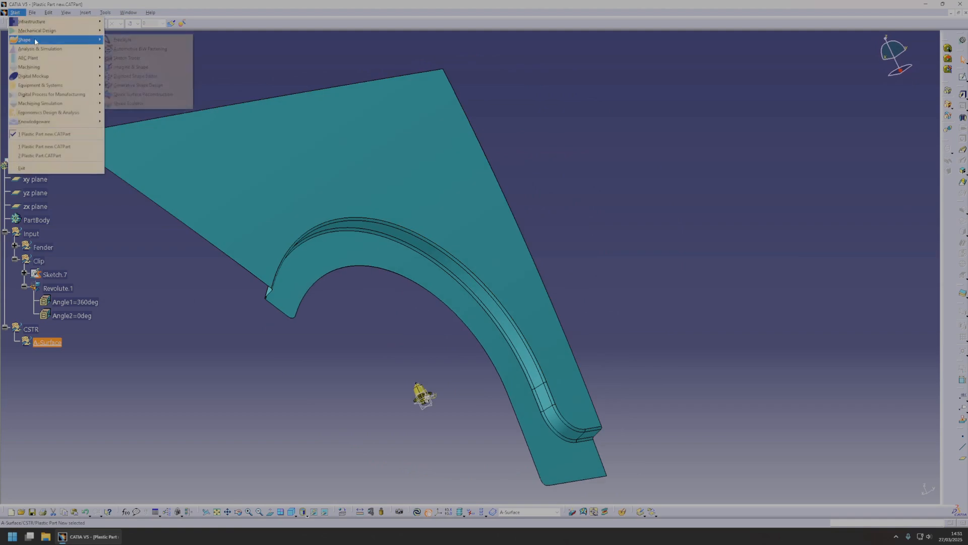
left_click(157, 86)
Extract the large outer fender face into A-Surface with Multiple Extract, using no propagation.
middle_click_drag(557, 311, 624, 282)
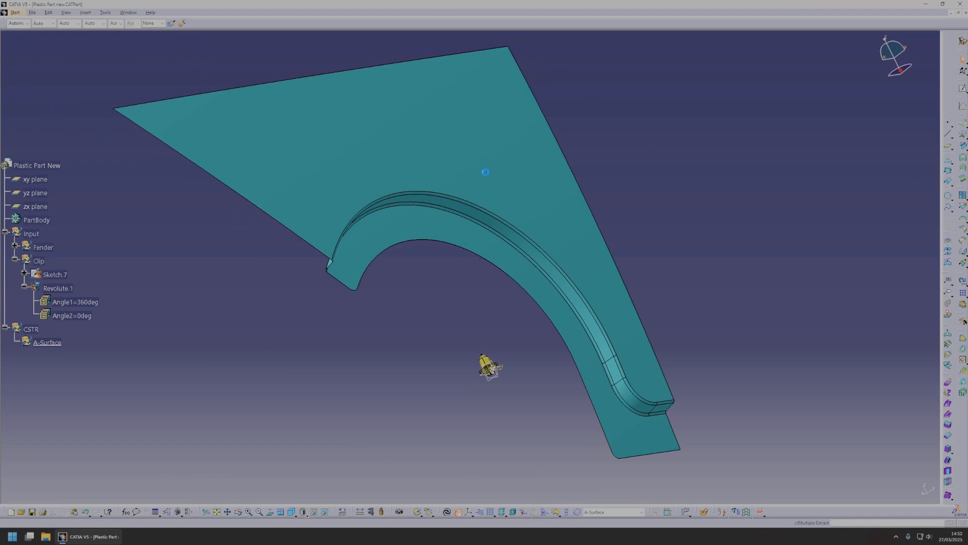
left_click(519, 191)
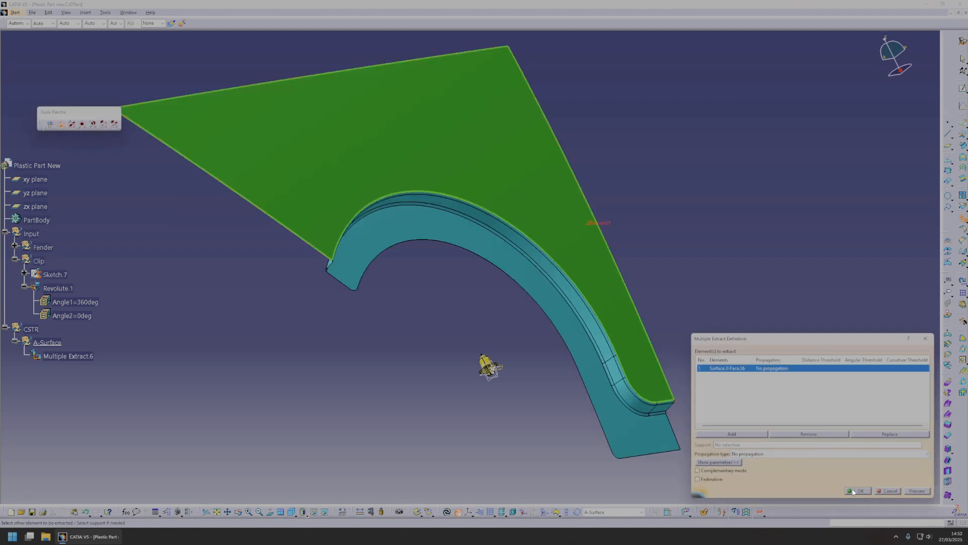
left_click(857, 491)
middle_click_drag(792, 409, 801, 203)
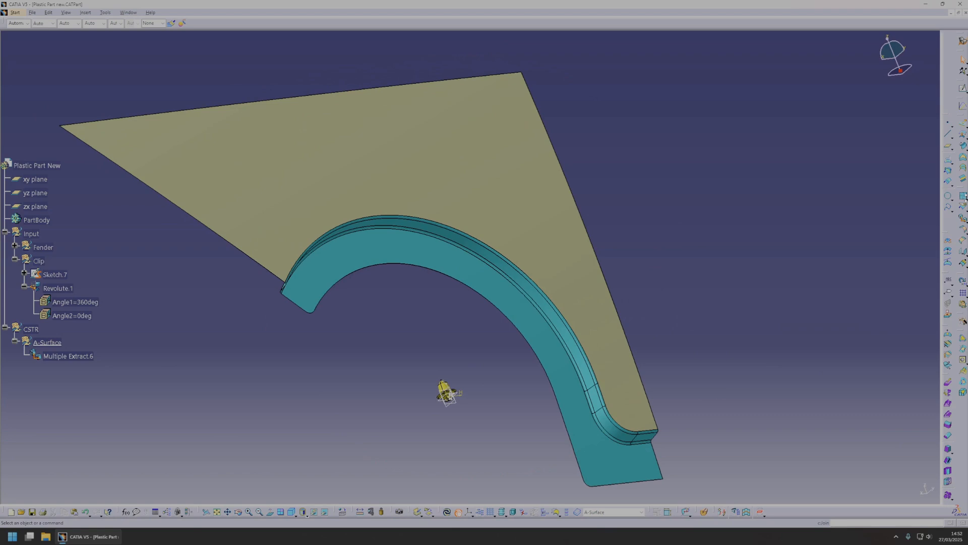
Untrim the extracted outer fender face to restore its full underlying surface.
left_click(964, 198)
left_click(949, 205)
left_click(500, 224)
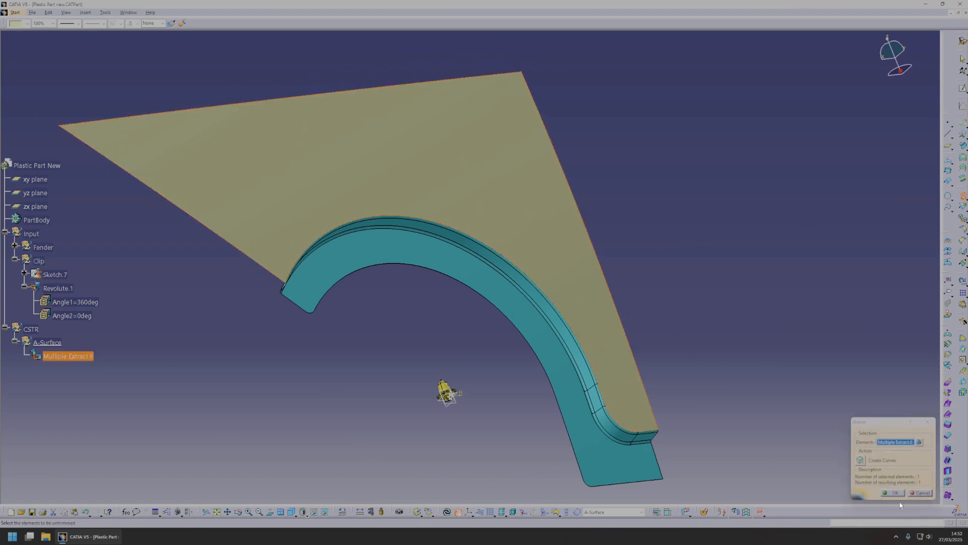
left_click(892, 493)
mouse_move(655, 352)
middle_mouse_down()
mouse_move(556, 244)
mouse_move(479, 318)
mouse_move(454, 394)
mouse_move(506, 250)
mouse_move(467, 268)
mouse_move(558, 290)
mouse_move(489, 303)
mouse_move(597, 304)
mouse_move(476, 244)
mouse_move(473, 201)
mouse_move(469, 234)
mouse_move(514, 305)
mouse_move(604, 387)
middle_mouse_up()
left_click(713, 484)
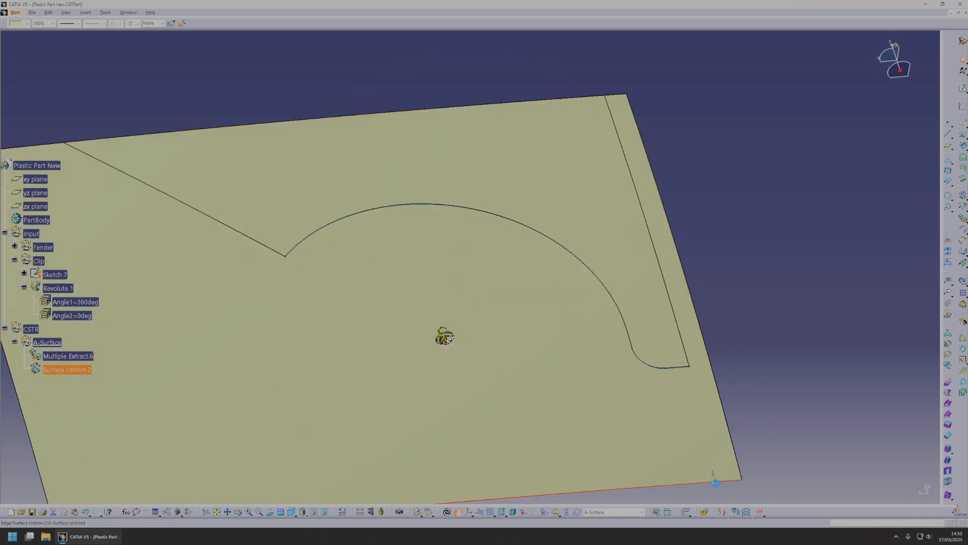
left_click(962, 263)
middle_click_drag(671, 434, 552, 423)
middle_click_drag(654, 451, 439, 286)
left_click(915, 443)
key("Escape")
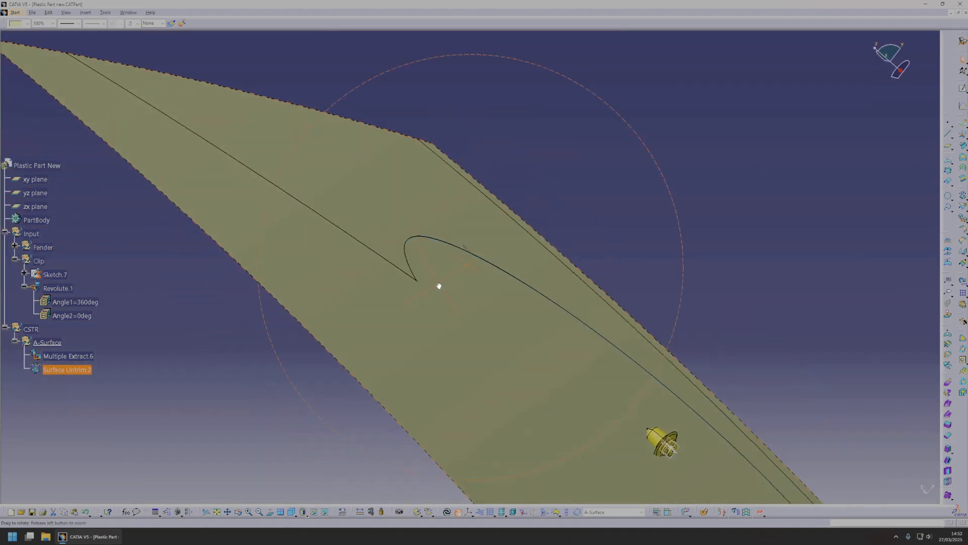
Offset the untrimmed fender surface by 5 mm with the offset direction reversed.
mouse_move(488, 307)
middle_mouse_down()
mouse_move(510, 300)
mouse_move(473, 324)
mouse_move(479, 317)
middle_mouse_up()
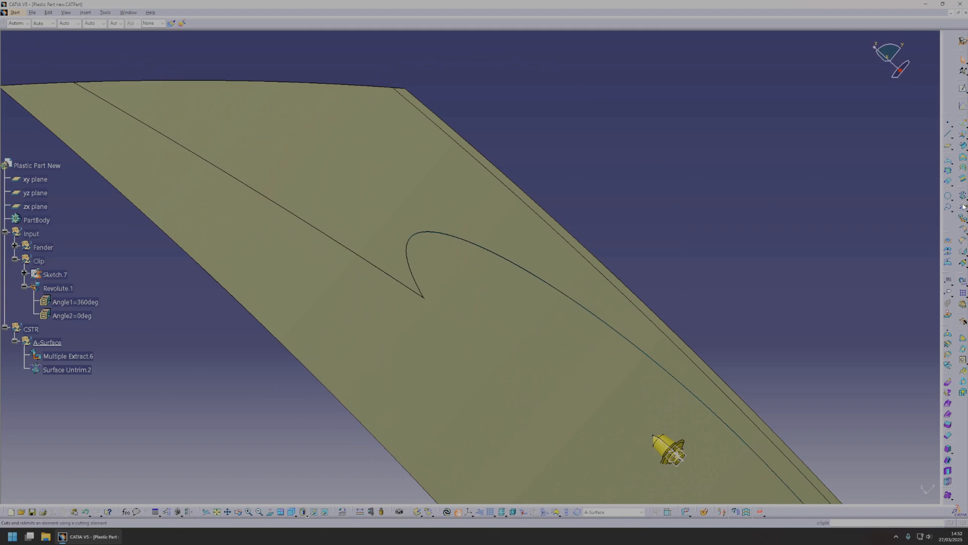
left_click(963, 136)
left_click(540, 346)
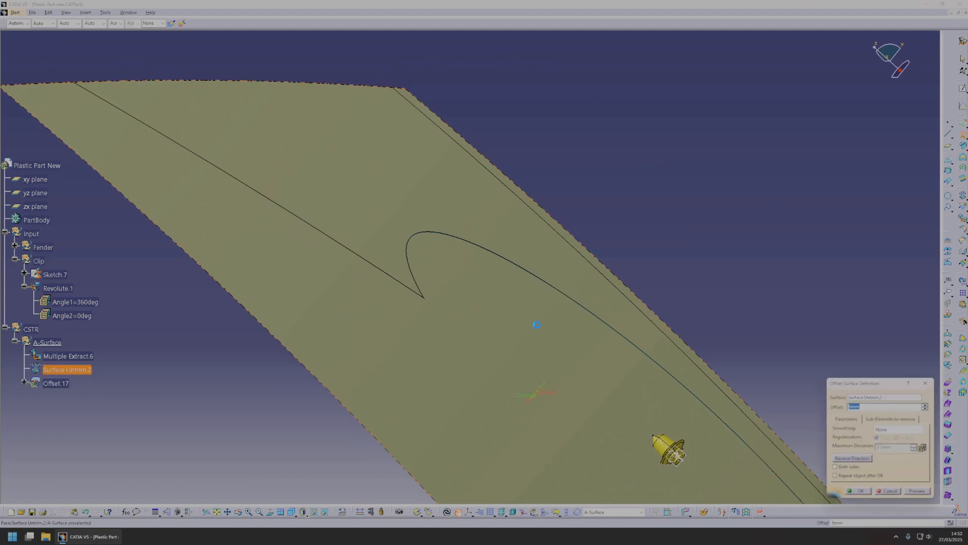
type("5")
middle_click_drag(477, 341, 510, 342)
left_click(851, 457)
left_click(924, 491)
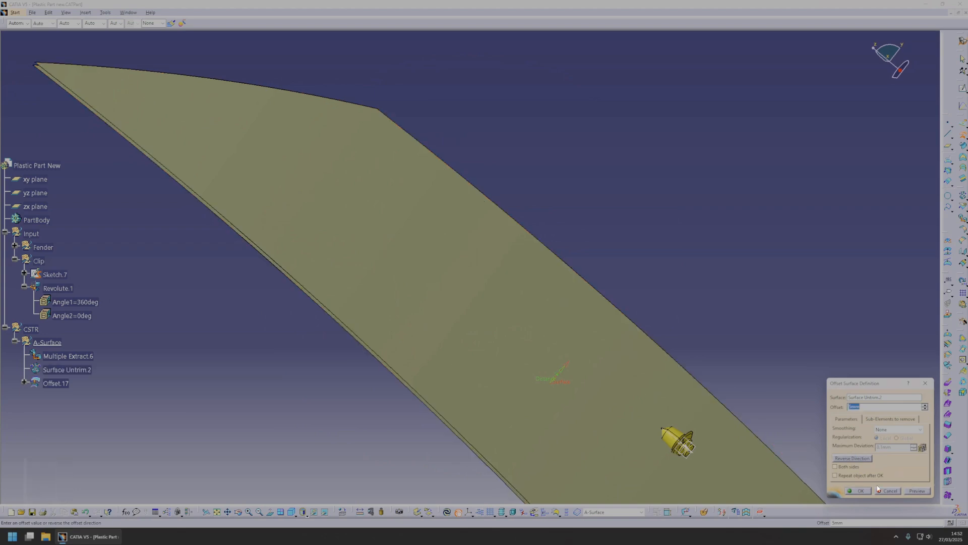
left_click(859, 490)
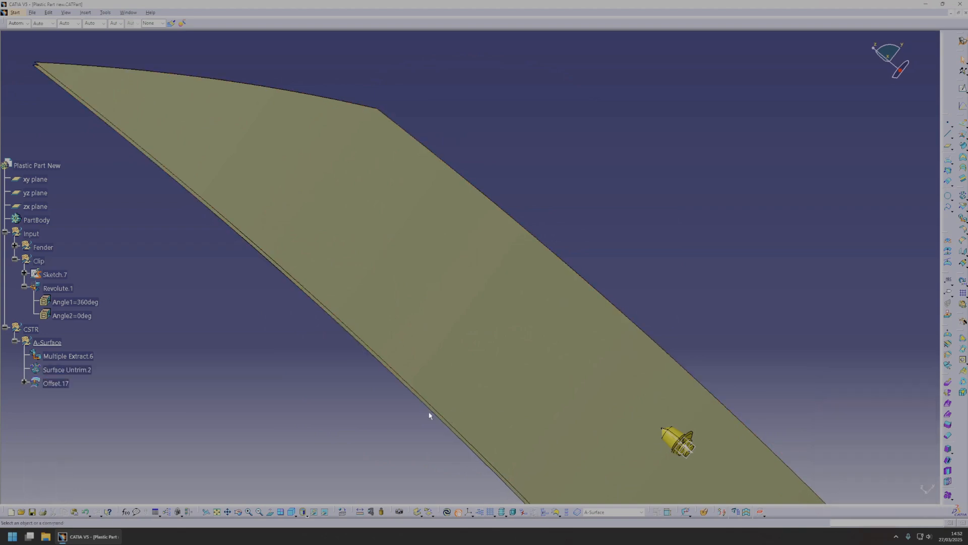
Extract the connected faces of the fender's wheel-arch wall, through to its end segment, as one Multiple Extract.
middle_click_drag(432, 411, 466, 202)
left_click(453, 240)
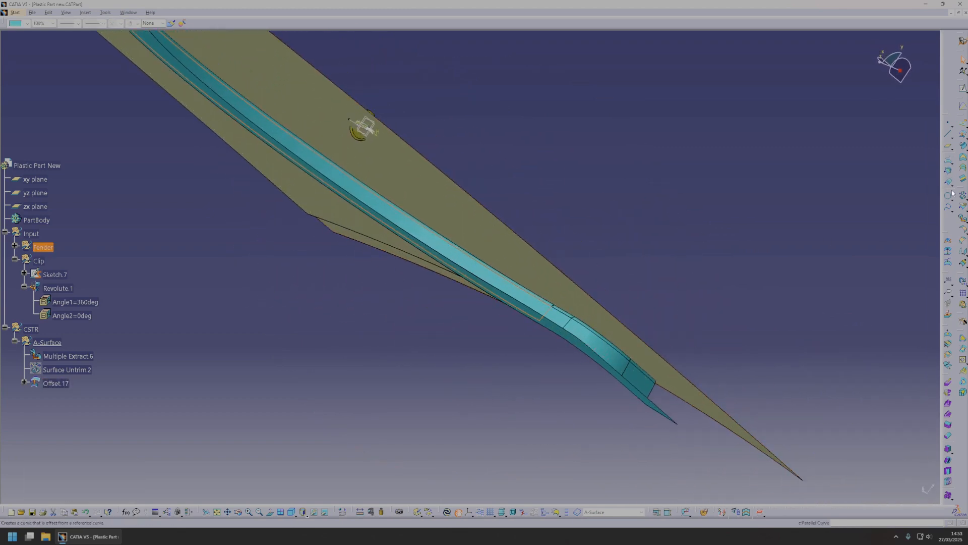
left_click(962, 221)
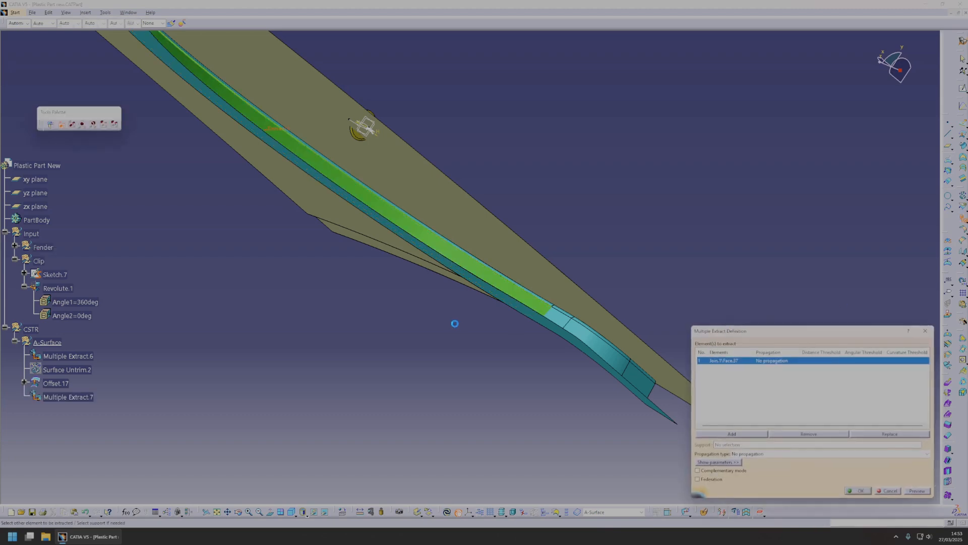
left_click(560, 317)
left_click(594, 347)
middle_click_drag(568, 282, 413, 220)
left_click(632, 352)
left_click(861, 491)
Extrapolate the extracted wheel-arch wall by 20 mm from its edge nearest the outer fender surface, with propagation along the edge.
middle_click_drag(595, 360, 478, 275)
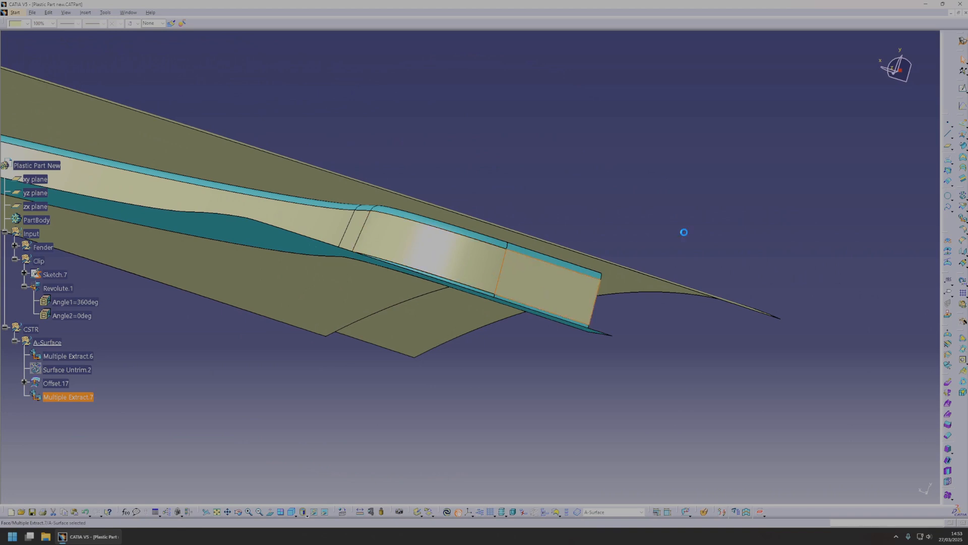
left_click(800, 195)
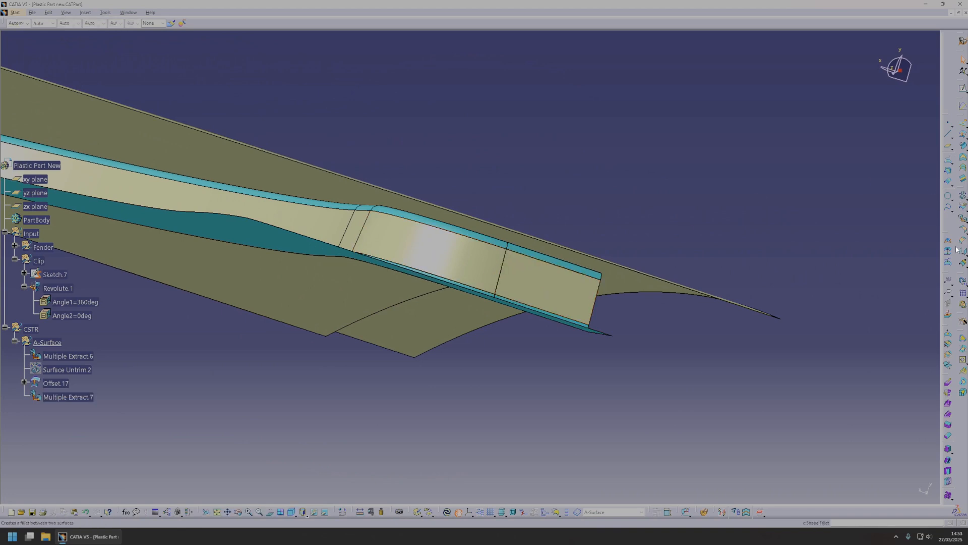
left_click(963, 264)
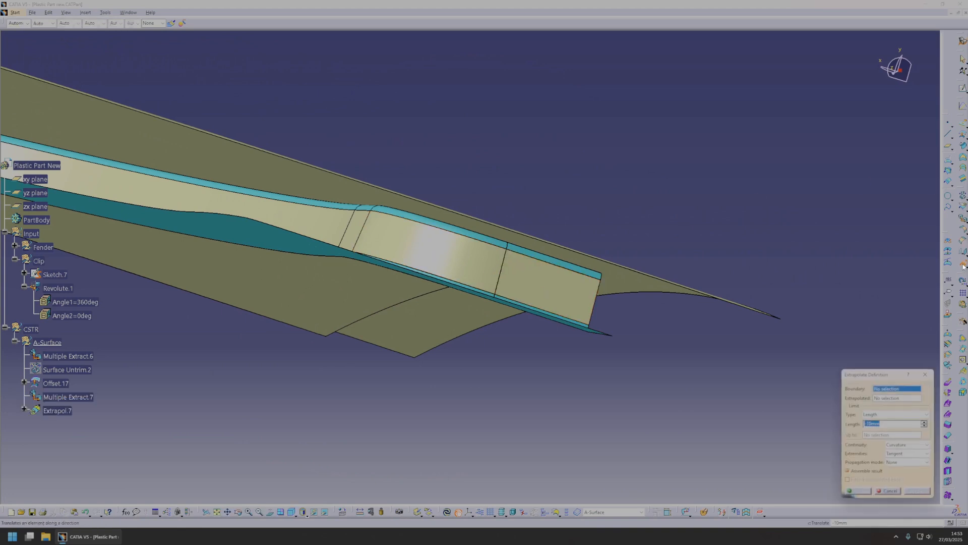
left_click(545, 264)
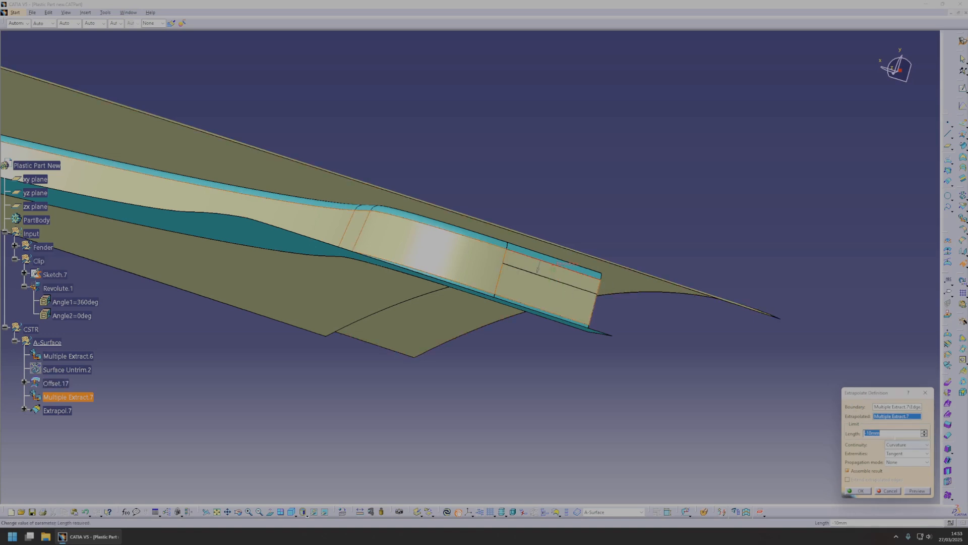
type("20")
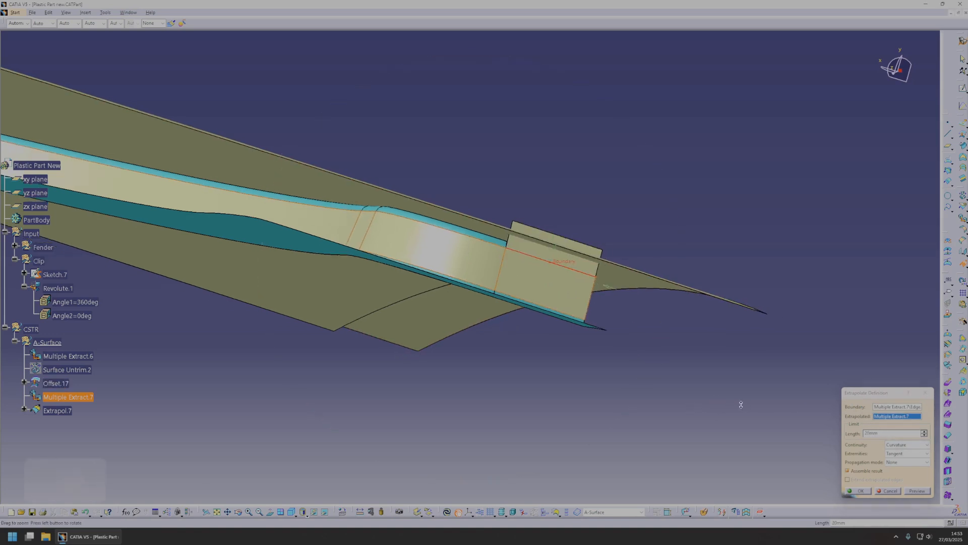
left_click(907, 462)
left_click(902, 475)
middle_click_drag(443, 294, 536, 244)
left_click(861, 491)
Hide the large offset fender surface and offset the extrapolated wheel-arch wall by 5 mm in the reversed direction.
middle_click_drag(603, 320, 480, 270)
key("space")
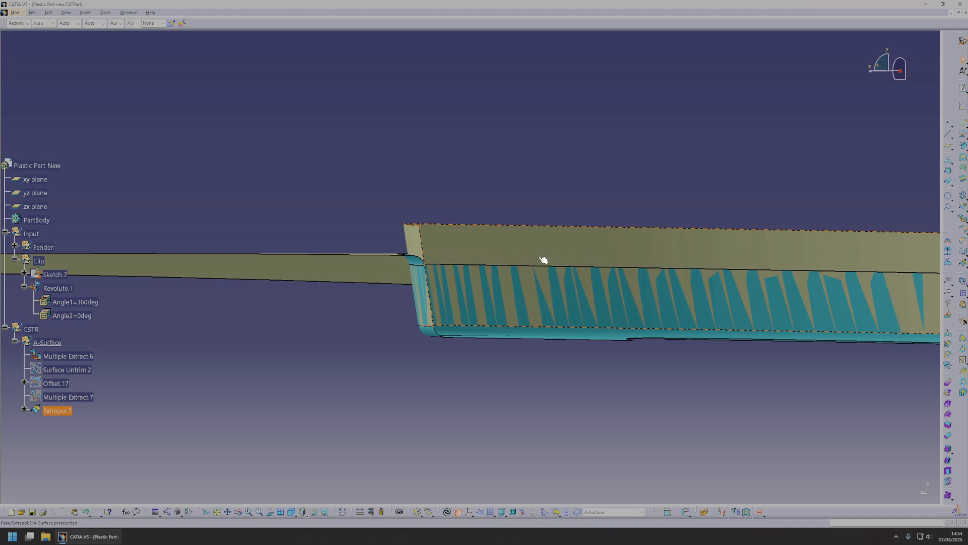
middle_click_drag(582, 251, 463, 250)
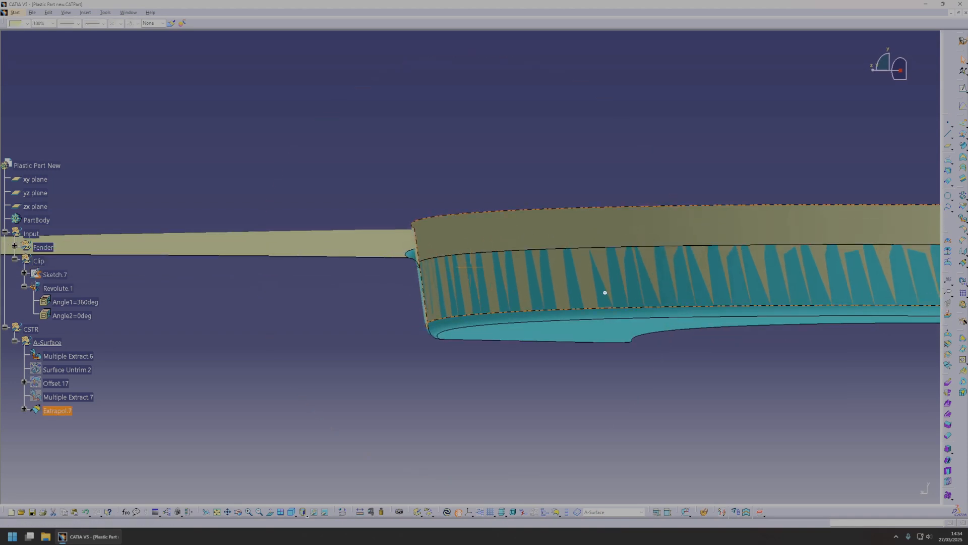
middle_click_drag(587, 287, 510, 279)
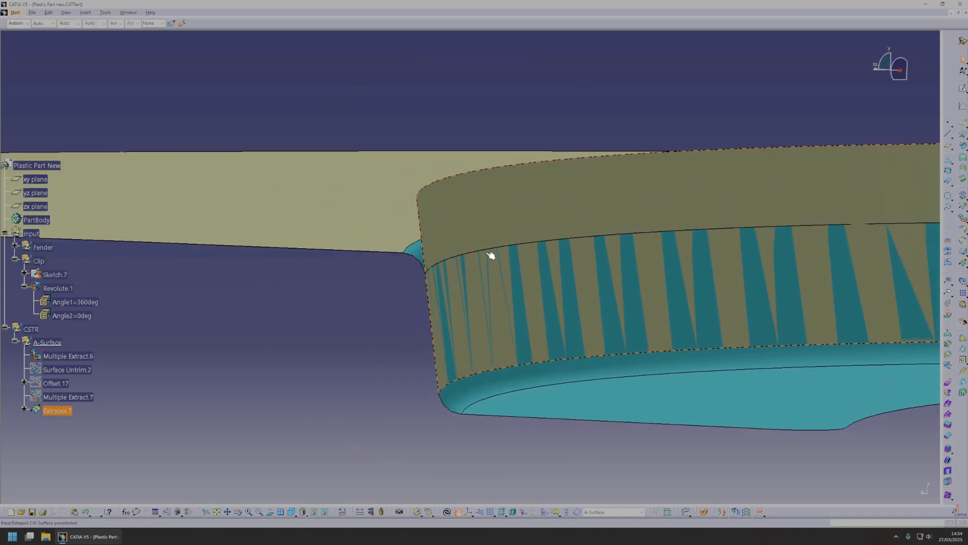
middle_click_drag(453, 264, 458, 269)
left_click(522, 173)
middle_click_drag(458, 298, 480, 292)
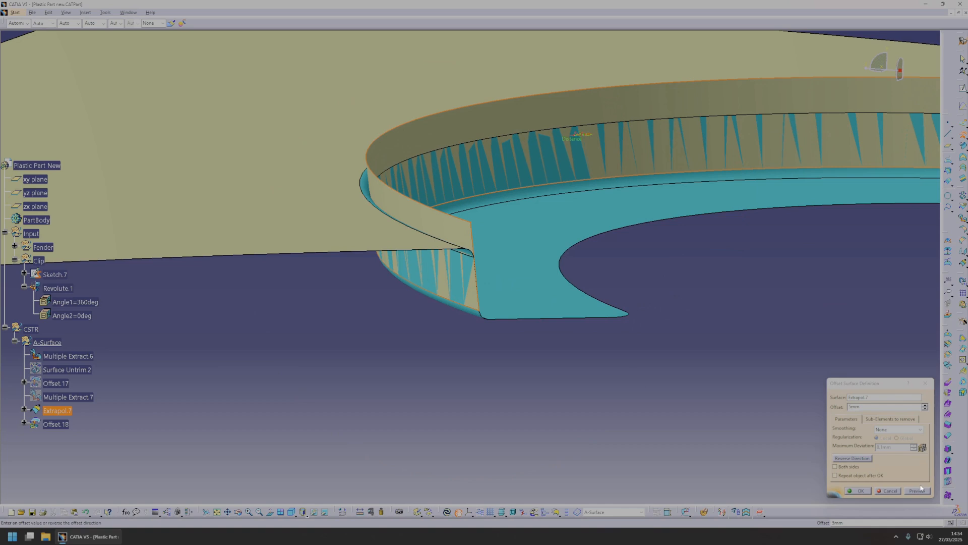
left_click(920, 488)
middle_click_drag(612, 379, 413, 314)
left_click(861, 491)
Show the untrimmed fender surface and intersect it with the offset wheel-arch wall.
left_click(68, 373)
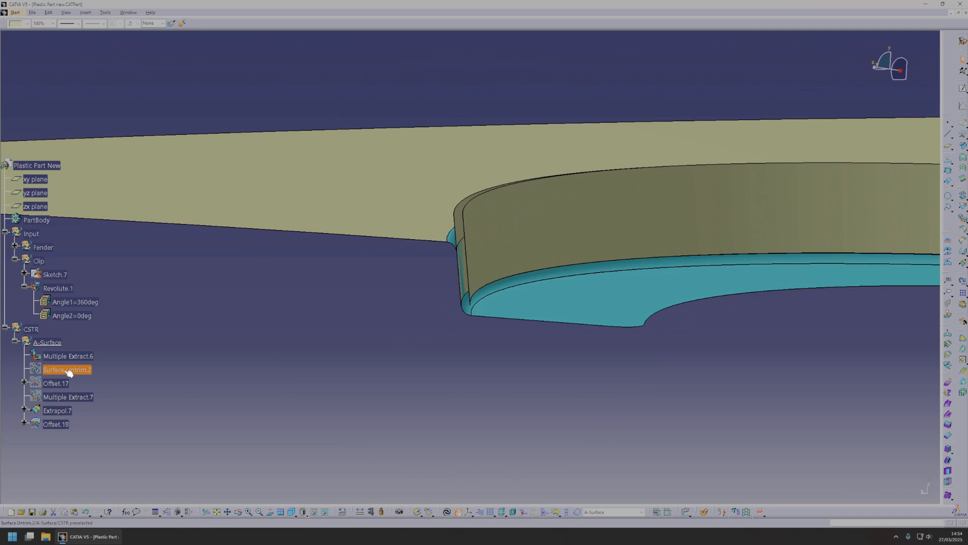
key("space")
scroll(564, 307, "up", 1)
middle_click_drag(563, 307, 591, 295)
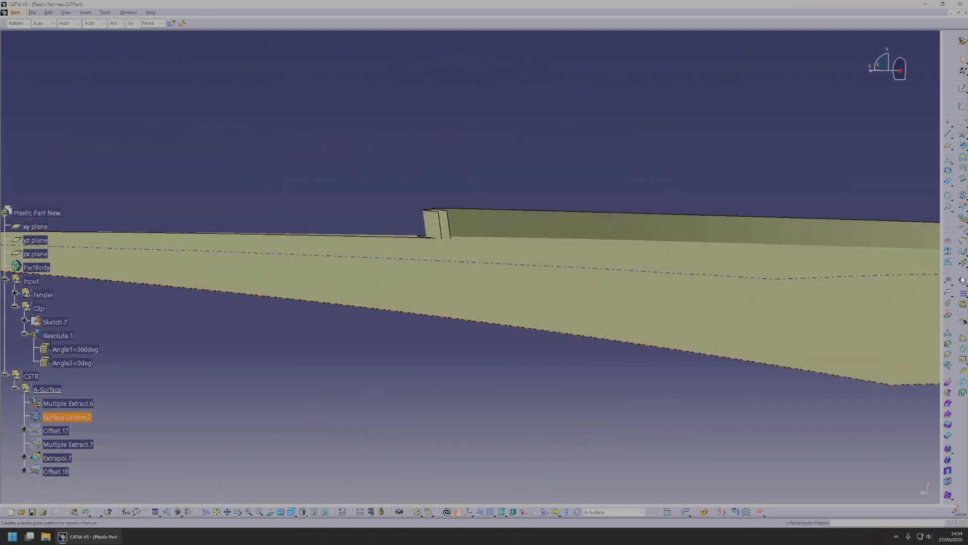
left_click(948, 170)
left_click(575, 220)
left_click(521, 259)
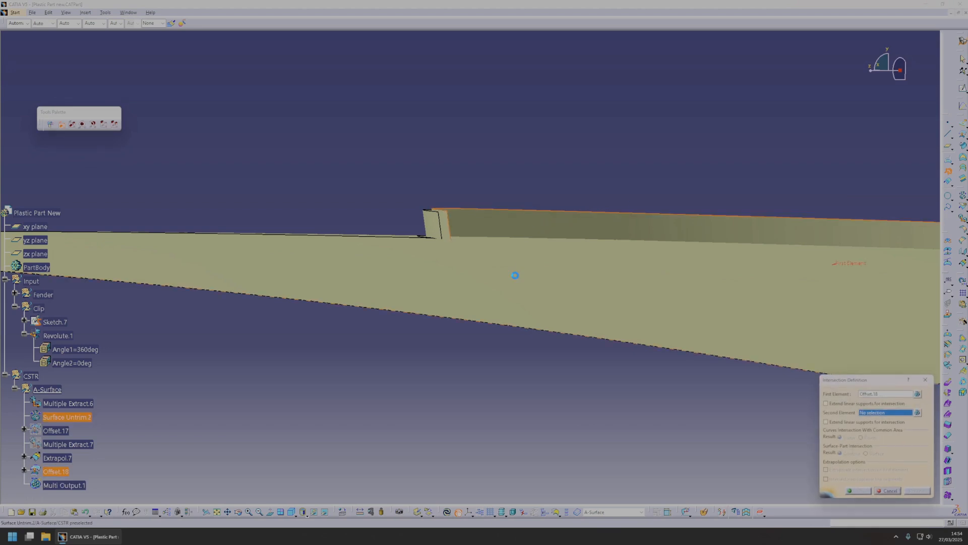
middle_click_drag(219, 399, 211, 402)
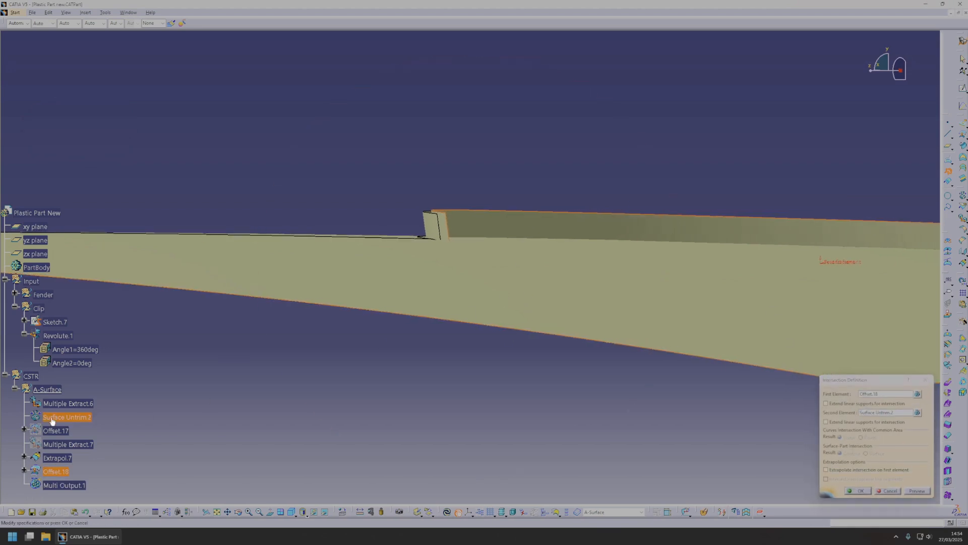
middle_click_drag(165, 359, 533, 398)
middle_click_drag(459, 246, 591, 272)
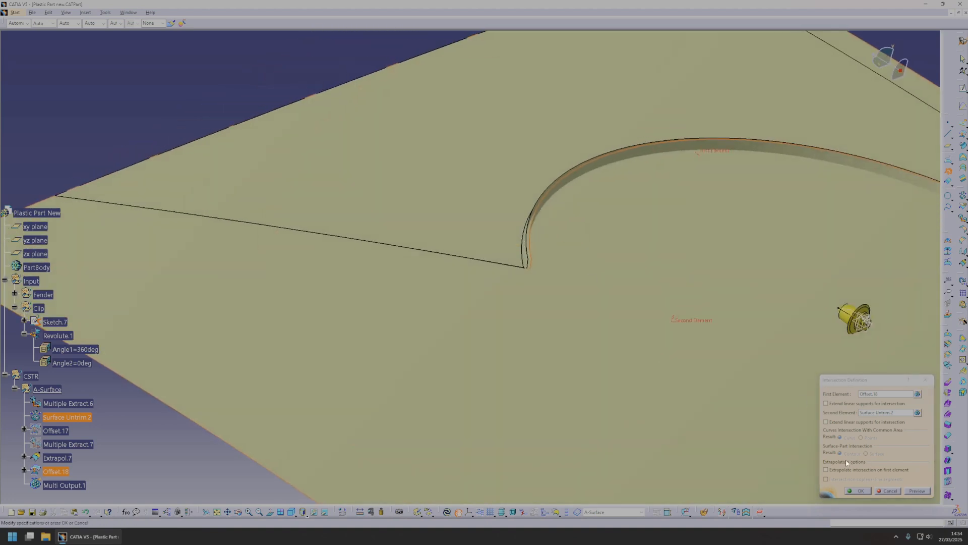
left_click(862, 492)
Examine the end of the wheel-arch walls against the fender edge and the untrimmed surface.
middle_click_drag(640, 327, 402, 334)
left_click(362, 339)
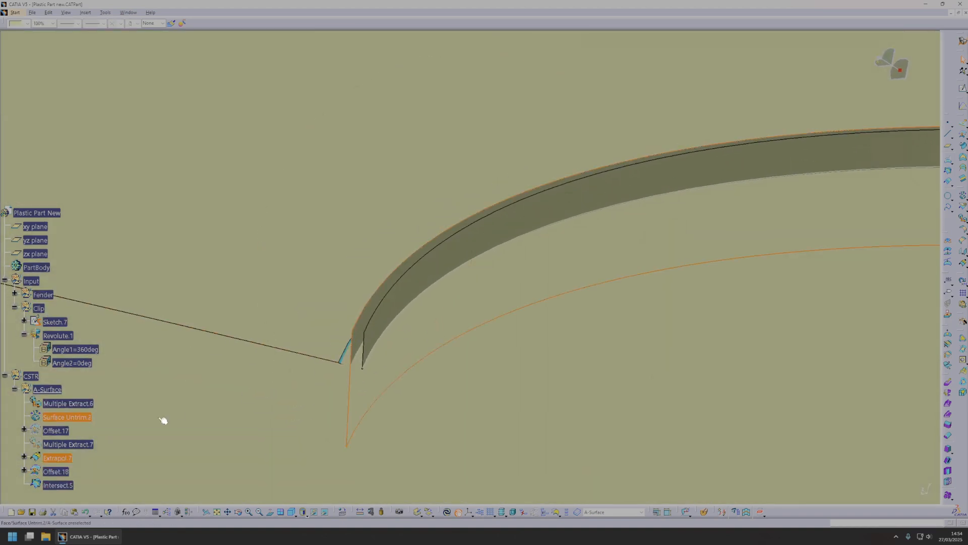
scroll(171, 412, "down", 1)
left_click(62, 411)
middle_click_drag(552, 342, 474, 258)
scroll(552, 291, "down", 1)
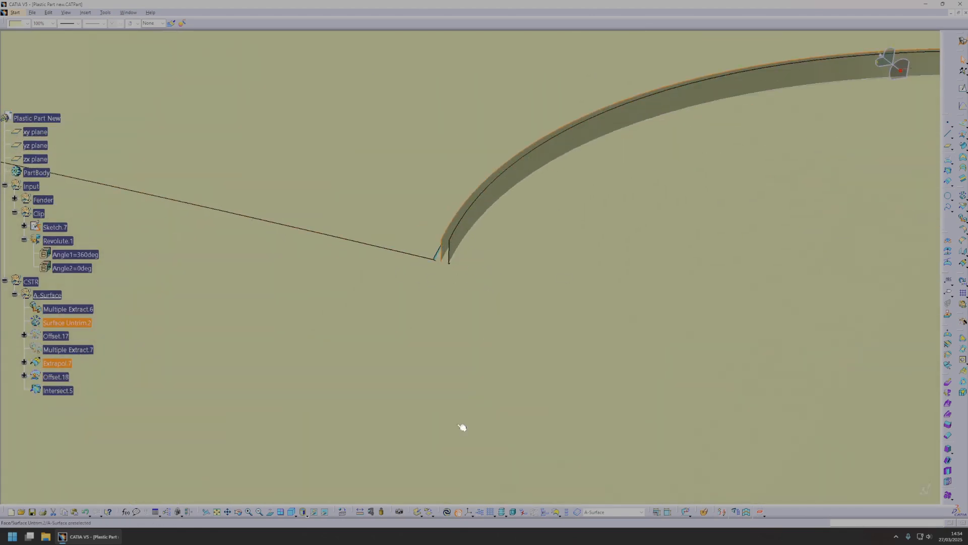
middle_click_drag(453, 351, 420, 492)
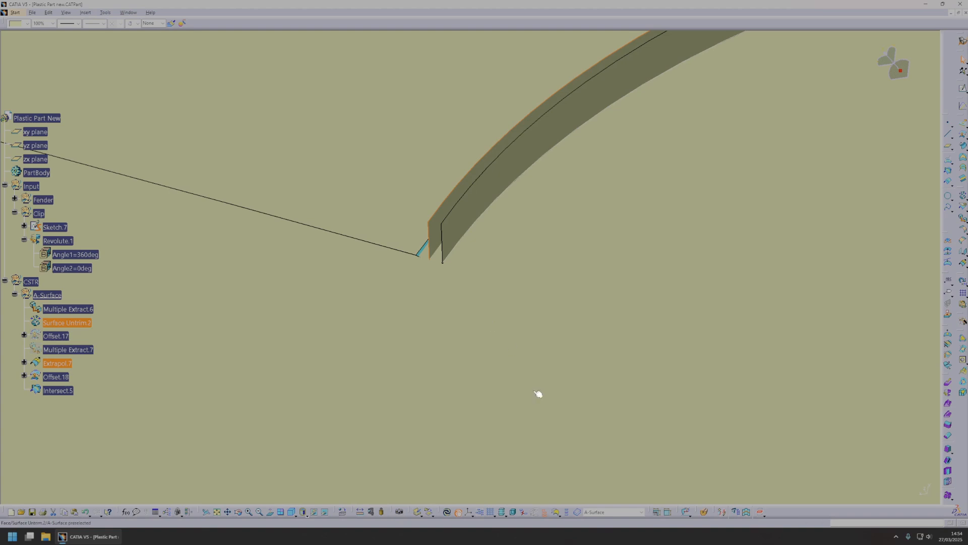
middle_click_drag(555, 437, 521, 225)
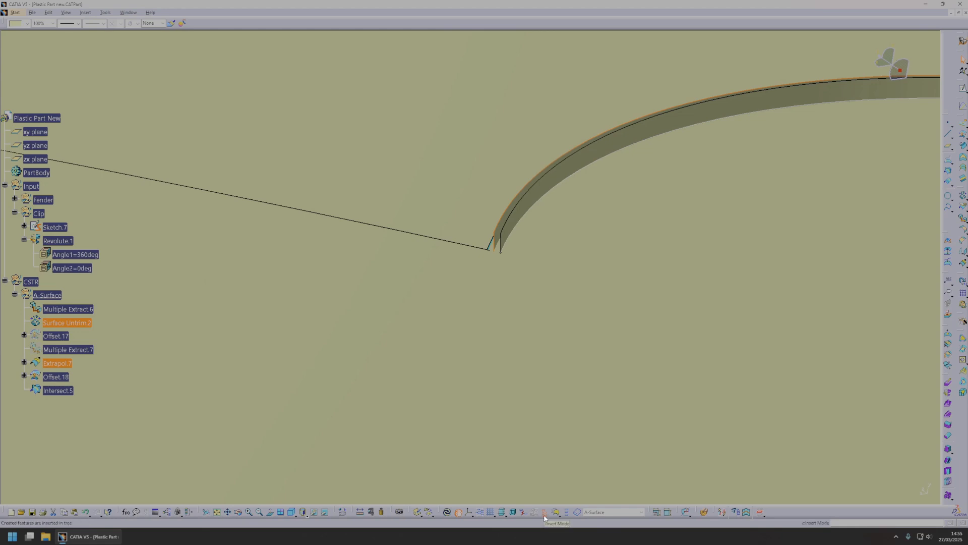
Extrapolate the extended wheel-arch wall from its short end edge, inserting the feature directly after Extrapol.7.
middle_click_drag(495, 398, 491, 341)
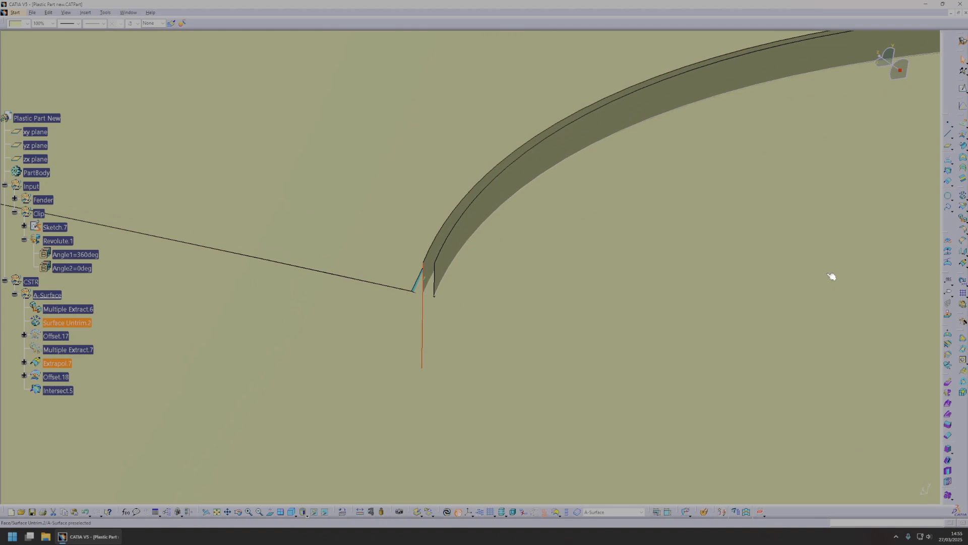
left_click(963, 262)
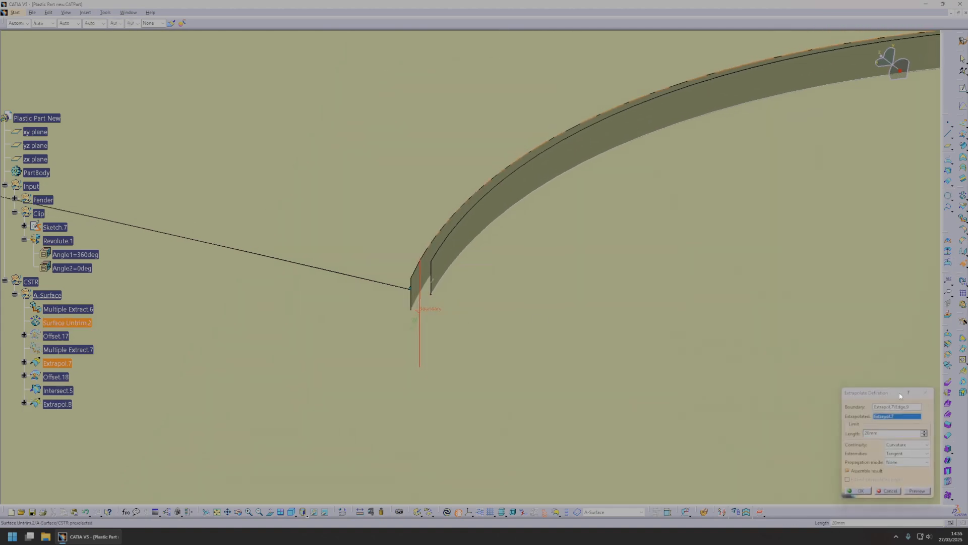
middle_click_drag(566, 348, 630, 383)
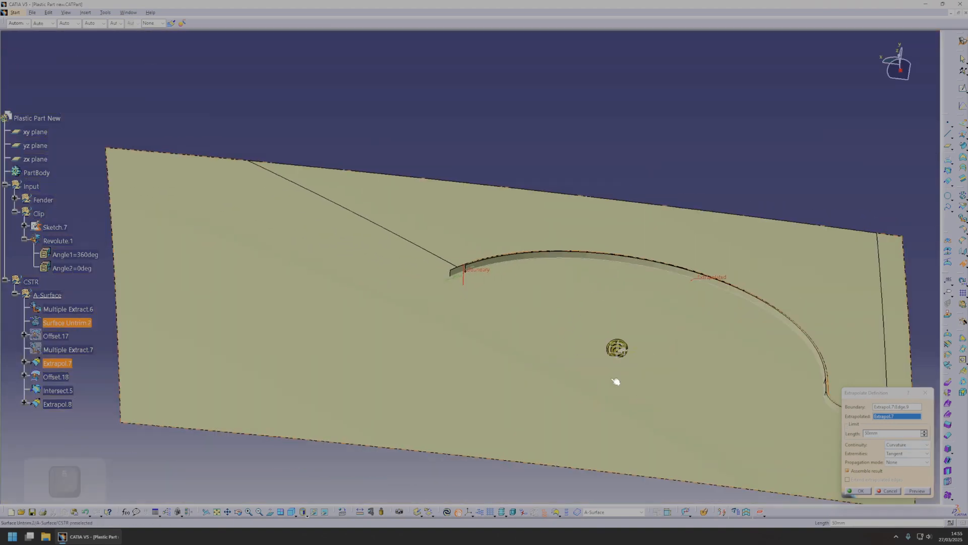
type("0")
left_click(869, 491)
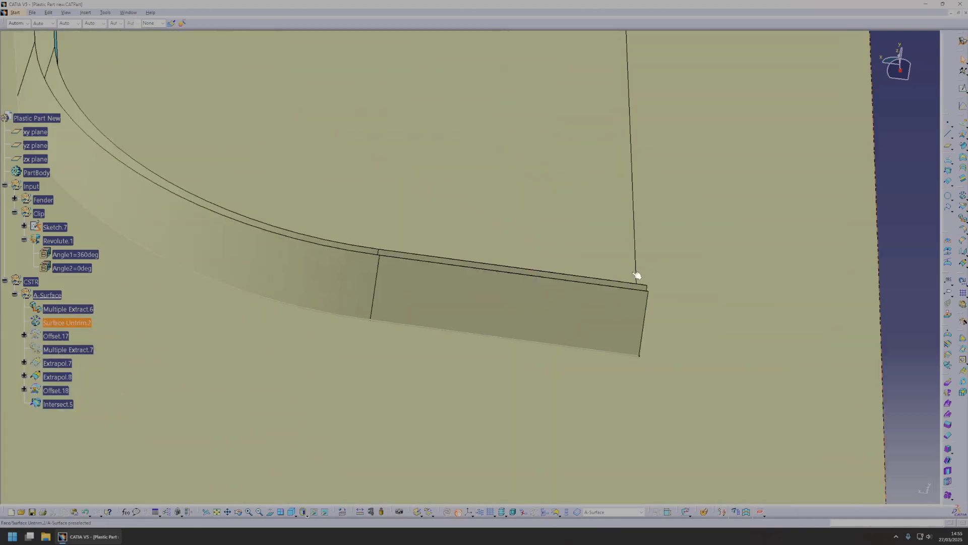
Extrapolate the wheel-arch wall again from its short end edge, inserting the feature directly after Extrapol.8.
middle_click_drag(639, 275, 508, 293)
left_click(498, 285)
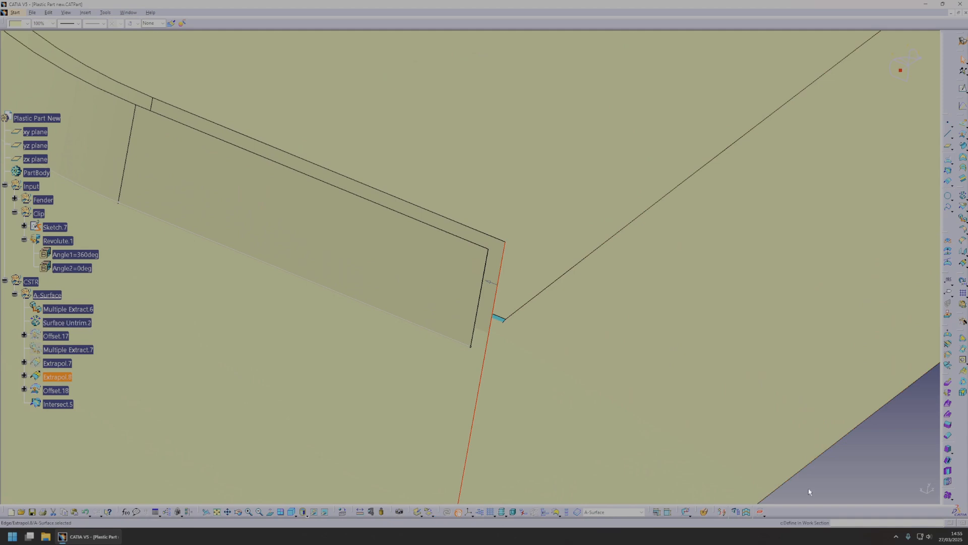
left_click(722, 511)
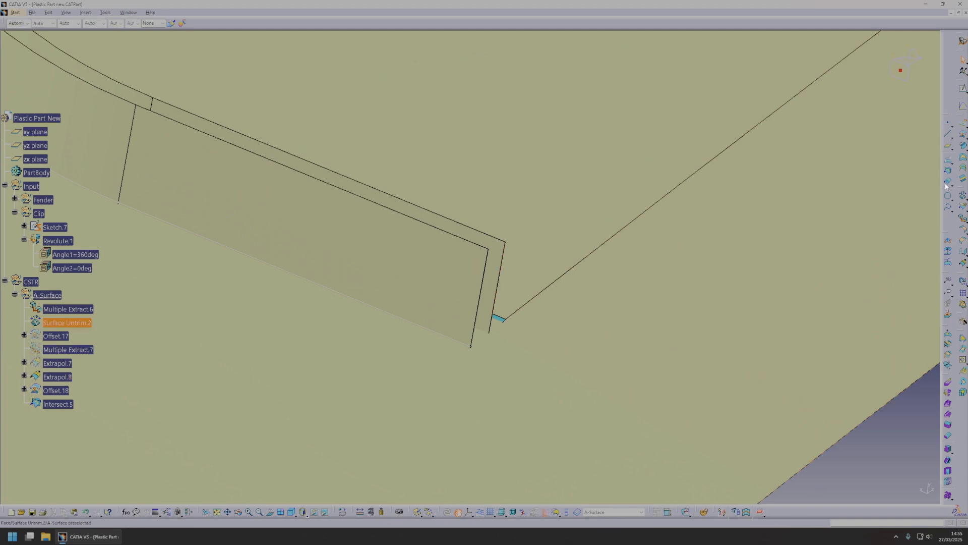
left_click(962, 265)
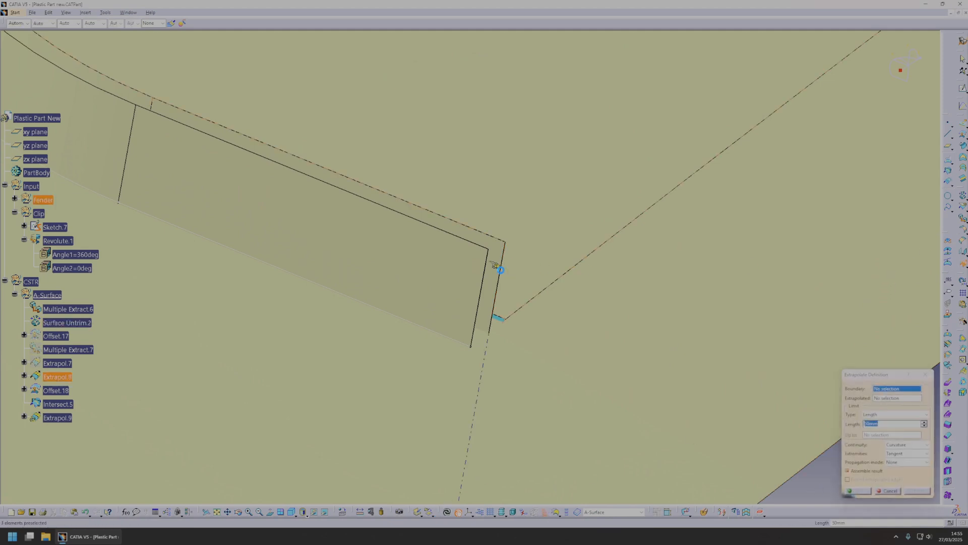
left_click(504, 273)
middle_click_drag(623, 345, 629, 396)
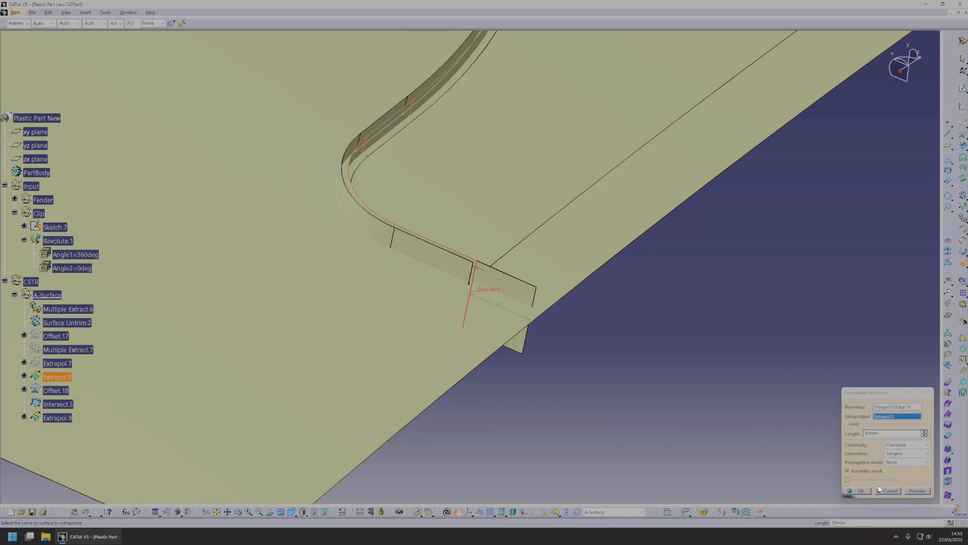
left_click(857, 490)
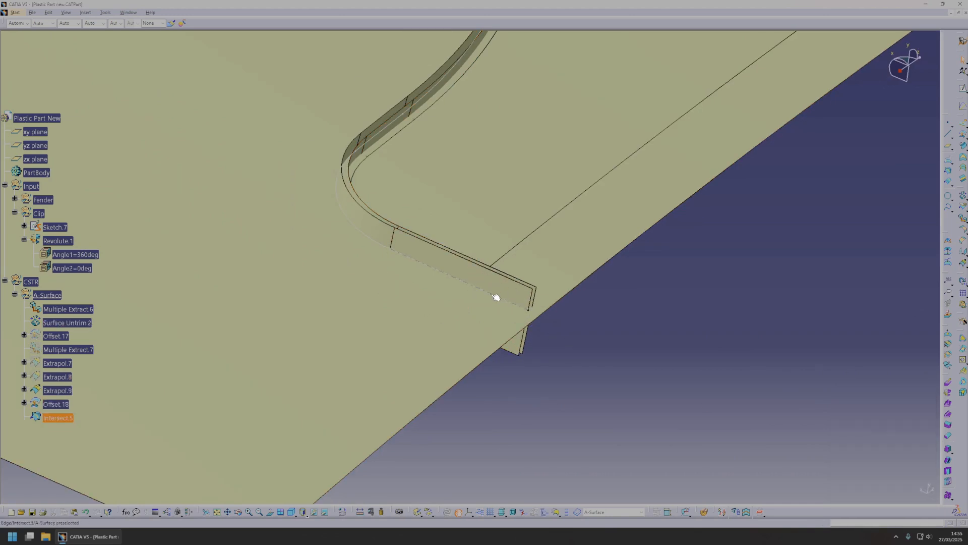
Set up a line-profile sweep with reference surface, using Intersect.5 as guide curve and the untrimmed fender surface as reference.
middle_click_drag(545, 328, 447, 268)
middle_click_drag(569, 308, 486, 303)
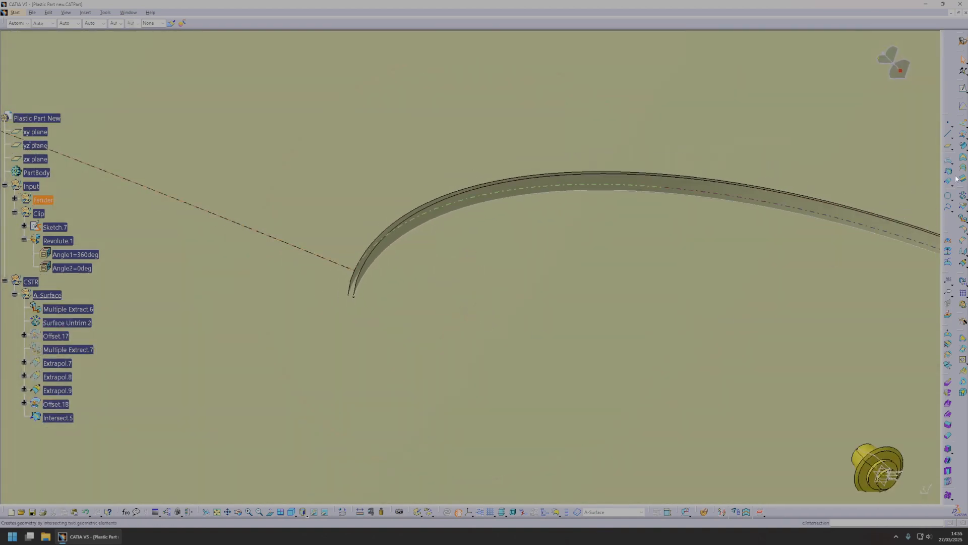
middle_click_drag(464, 343, 465, 306)
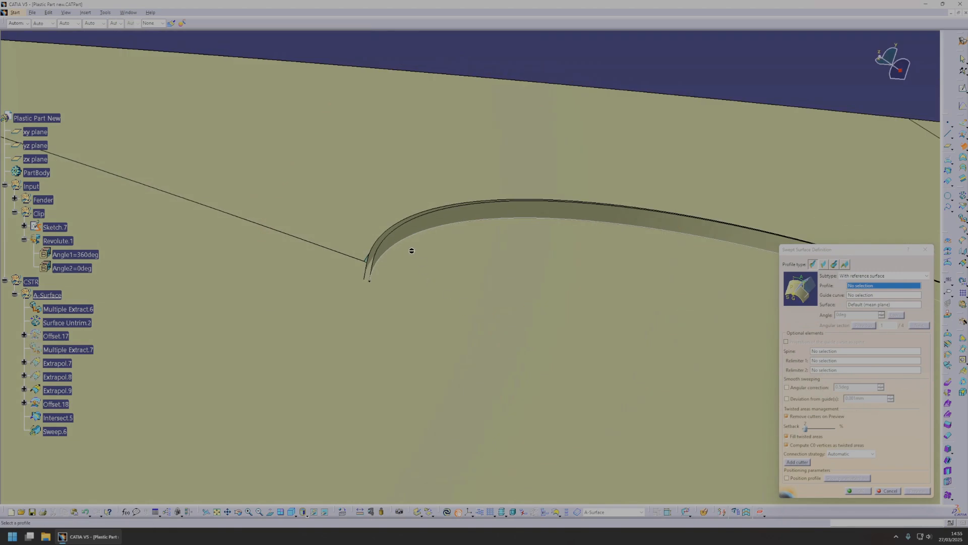
left_click(406, 236)
middle_click_drag(415, 355, 473, 317)
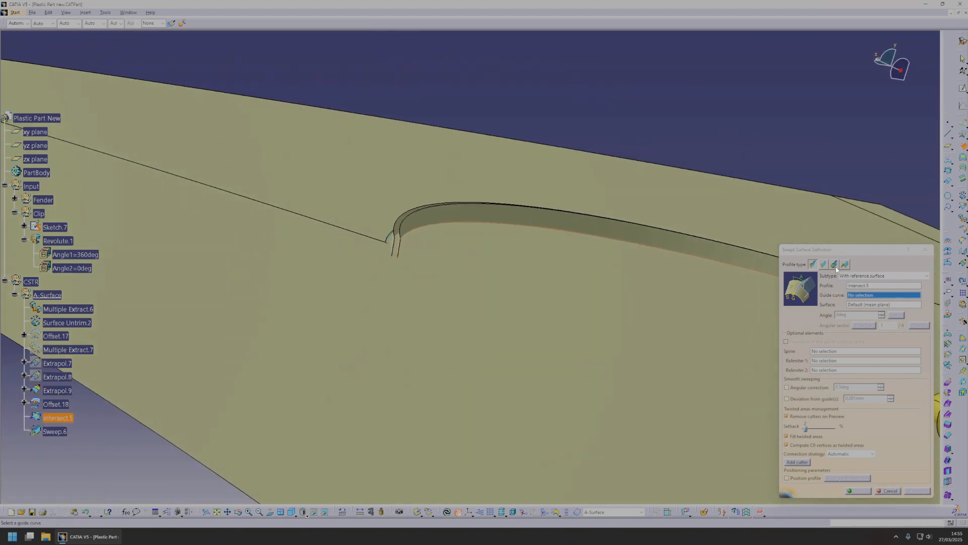
left_click(813, 265)
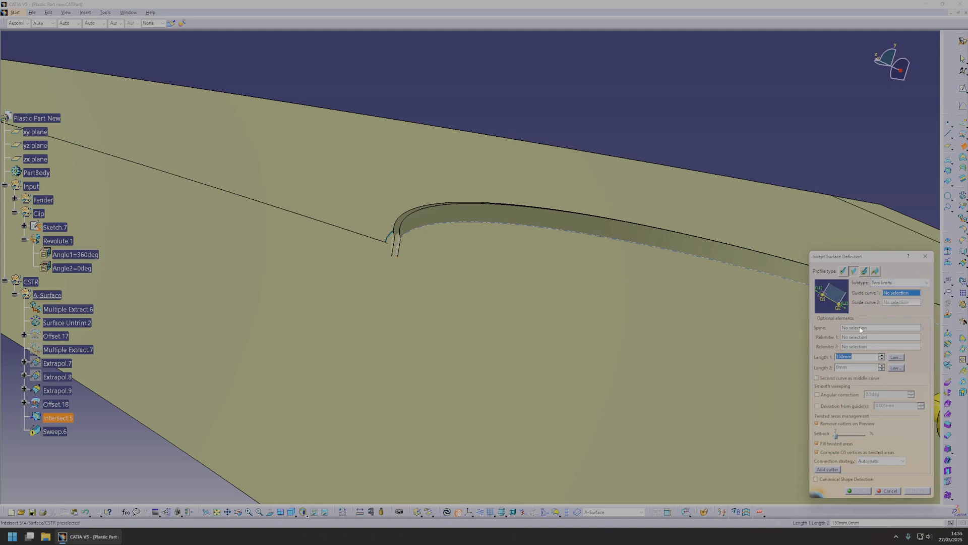
left_click(901, 282)
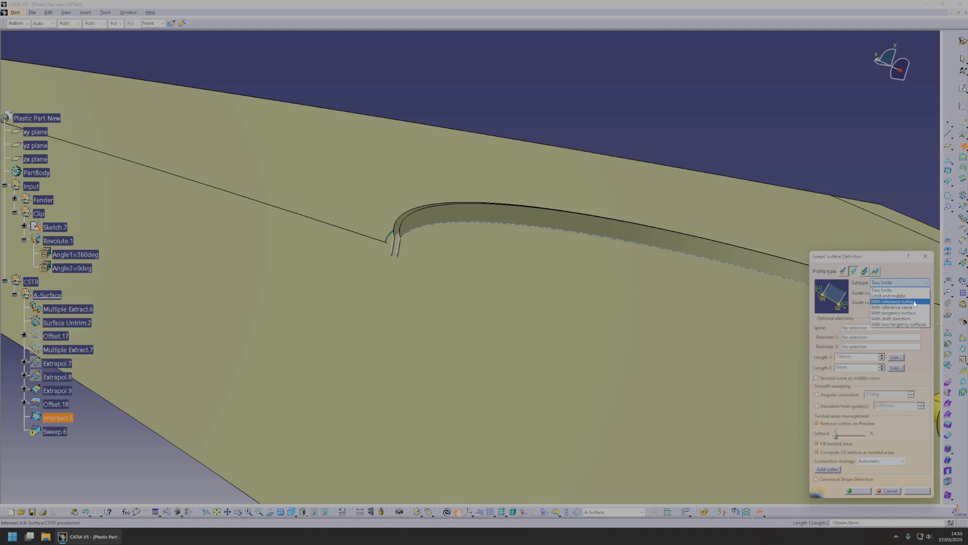
left_click(915, 301)
left_click(436, 228)
left_click(517, 266)
Choose angular sector 4 for the reference-surface sweep and create the swept surface.
mouse_move(499, 281)
middle_mouse_down()
mouse_move(454, 318)
mouse_move(658, 306)
middle_mouse_up()
mouse_move(587, 300)
middle_mouse_down()
mouse_move(468, 300)
mouse_move(531, 259)
middle_mouse_up()
middle_click_drag(253, 188, 444, 314)
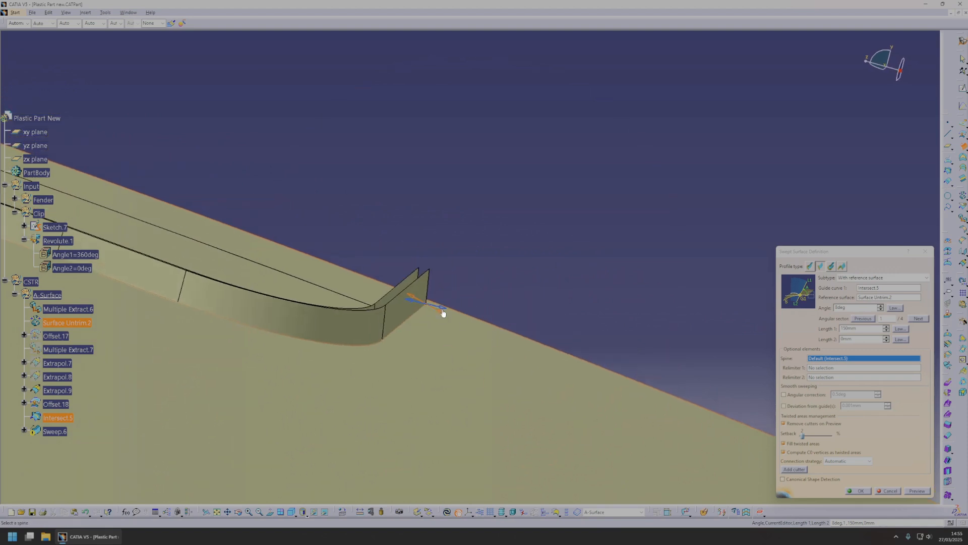
left_click(916, 490)
middle_click_drag(587, 387, 525, 302)
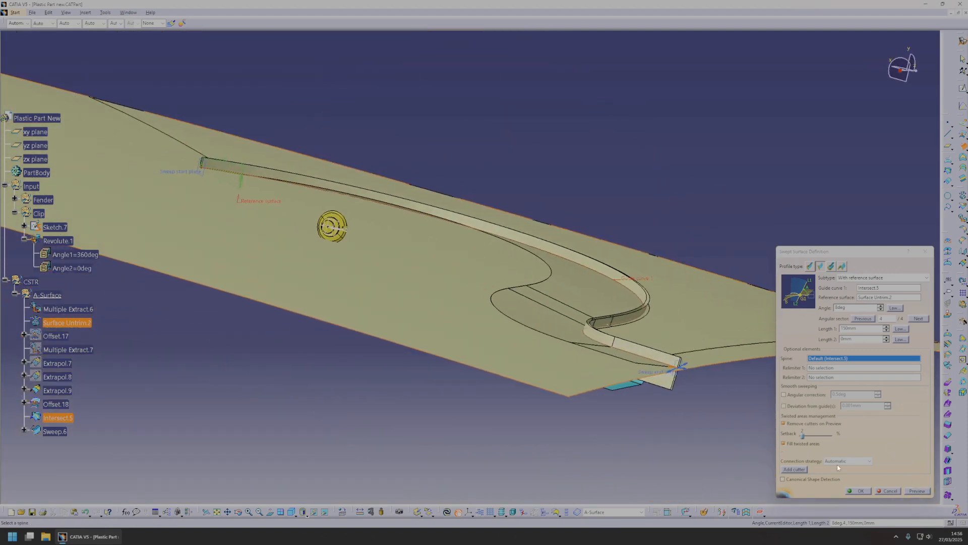
left_click(859, 491)
Hide the untrimmed fender surface and show the large offset fender surface, Offset.17.
middle_click_drag(348, 257, 467, 363)
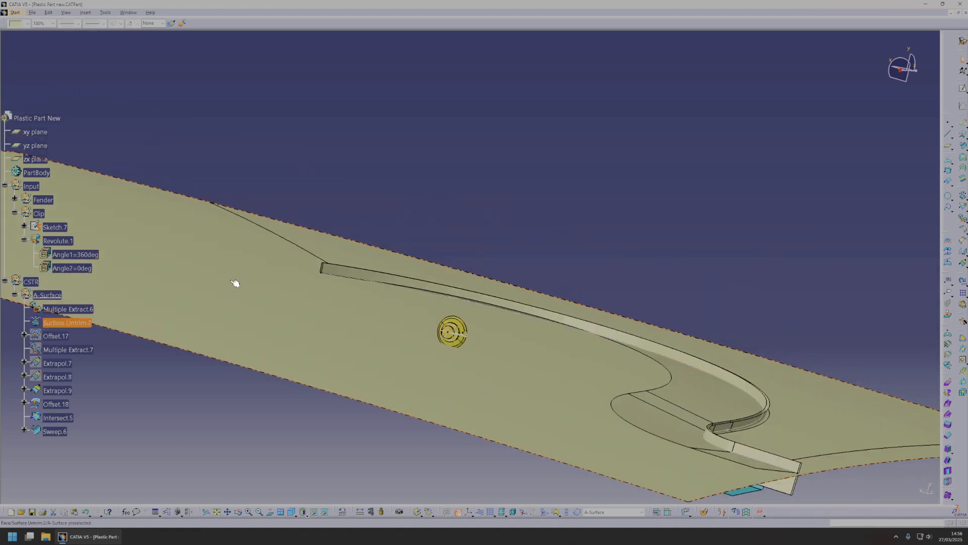
middle_click_drag(201, 325, 177, 326)
left_click(65, 337)
key("space")
middle_click_drag(509, 374, 596, 219)
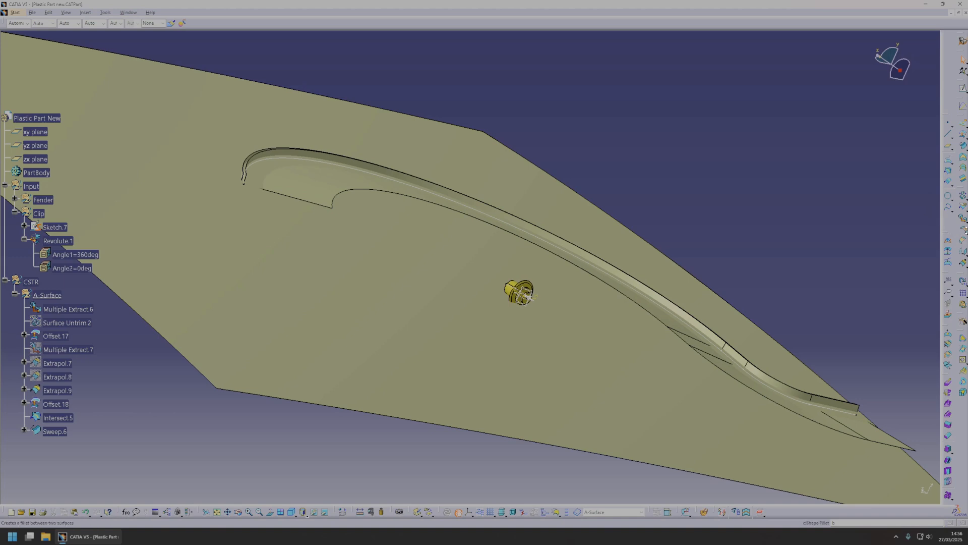
Create a 20 mm bitangent fillet between the swept surface and the large offset fender surface, trimming both supports.
left_click(329, 199)
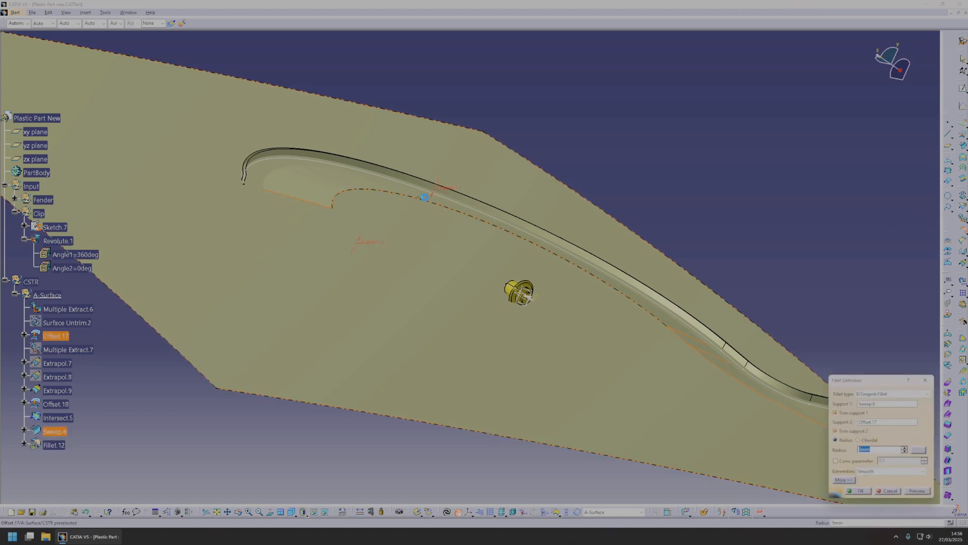
middle_click_drag(347, 257, 446, 241)
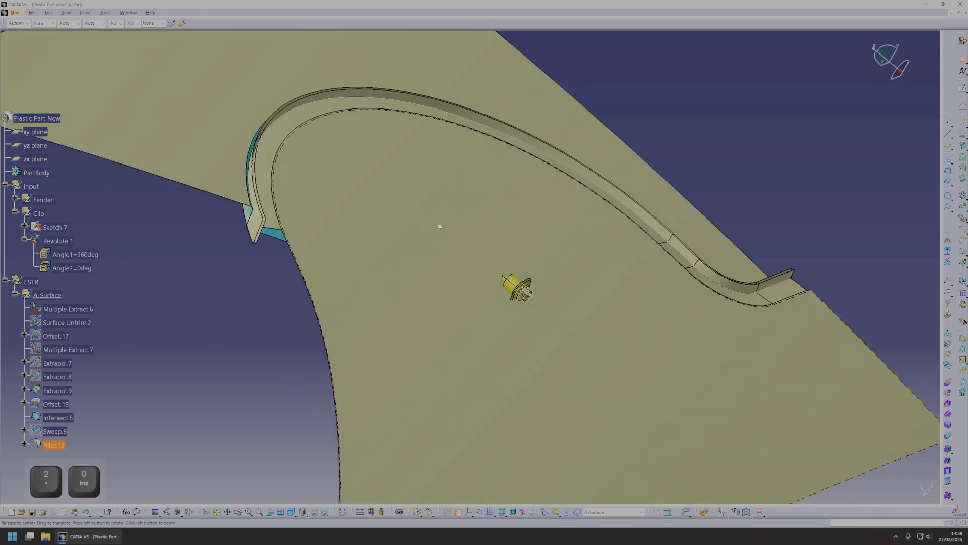
middle_click_drag(439, 226, 556, 287)
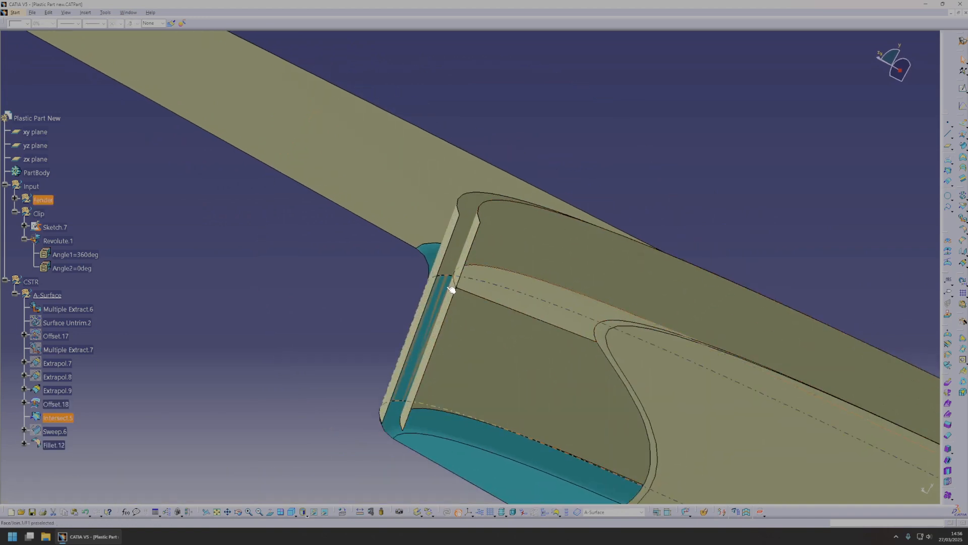
Set up a line-profile sweep with draft direction along the Y component, using Intersect.5 as guide curve.
left_click(964, 145)
left_click(506, 270)
middle_click_drag(673, 228, 718, 290, "ctrl")
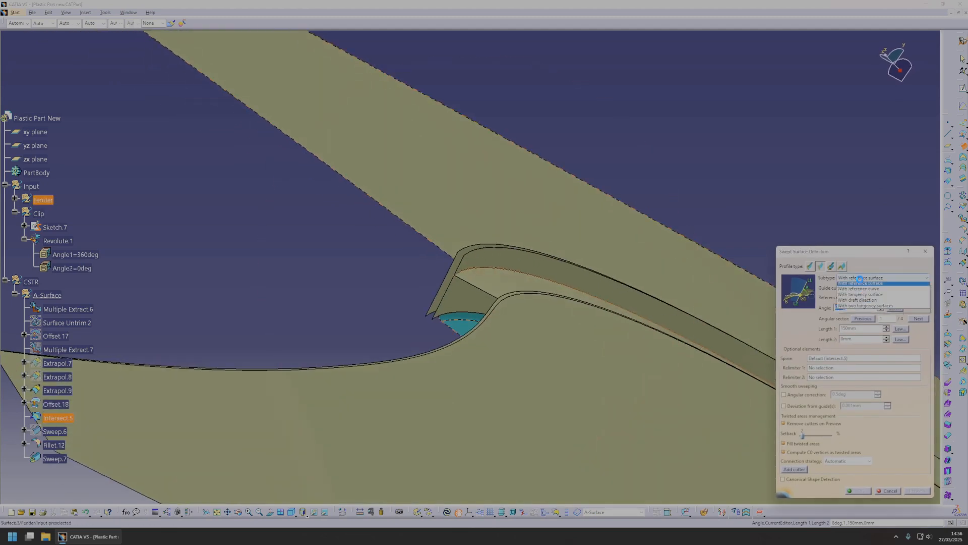
left_click(863, 277)
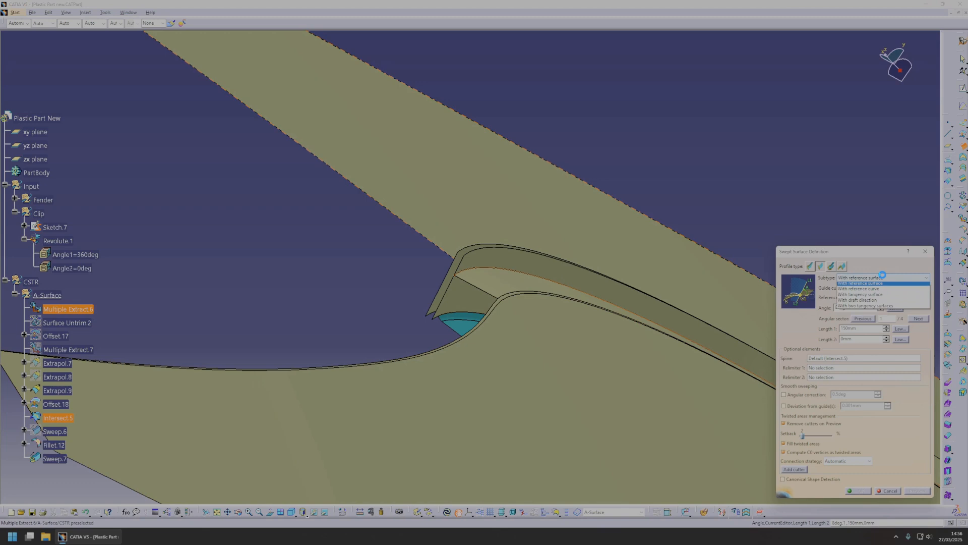
left_click(862, 314)
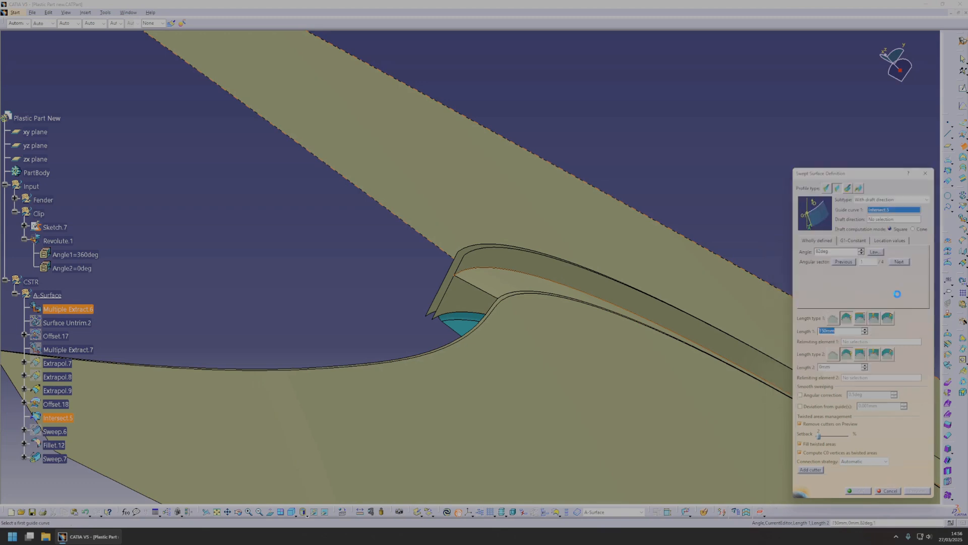
right_click(895, 221)
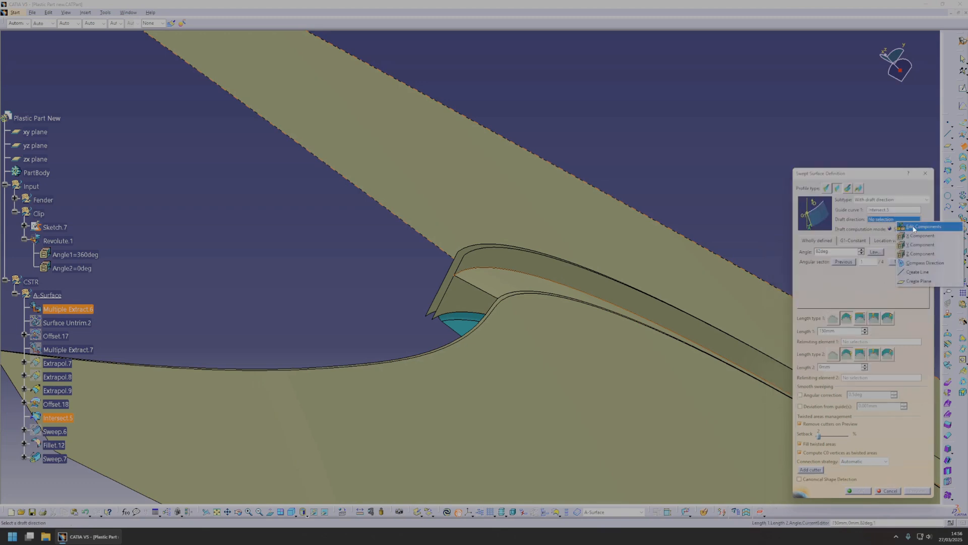
left_click(918, 244)
Set the draft sweep's angle to 8 degrees, choose angular sector 2 and preview the surface.
middle_click_drag(606, 252, 466, 348)
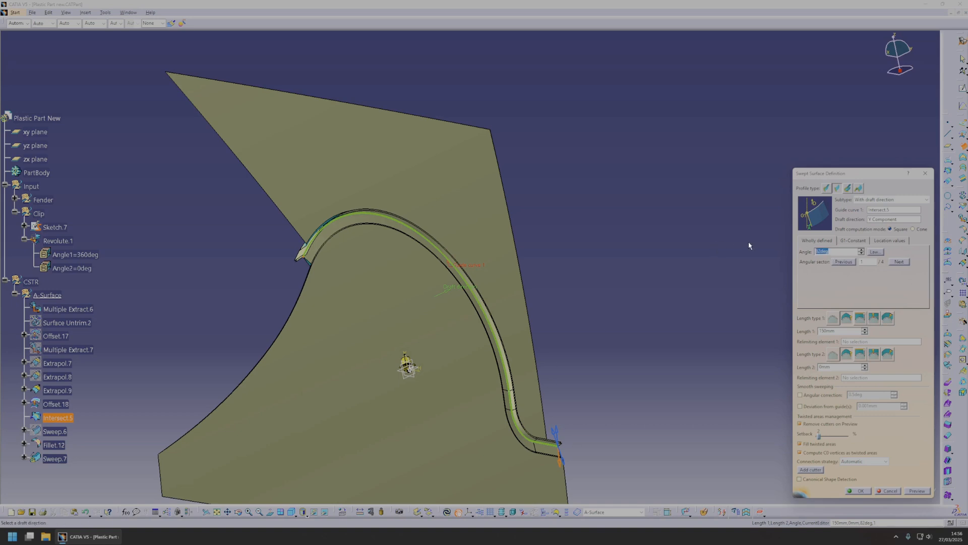
middle_click(552, 431)
middle_click_drag(581, 424, 622, 338)
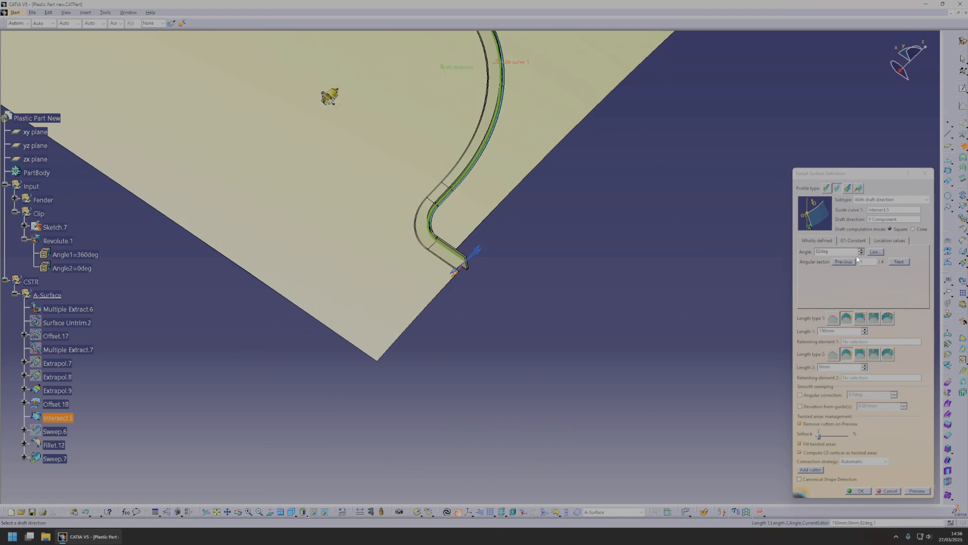
middle_click_drag(743, 290, 556, 205)
type("8")
left_click(435, 236)
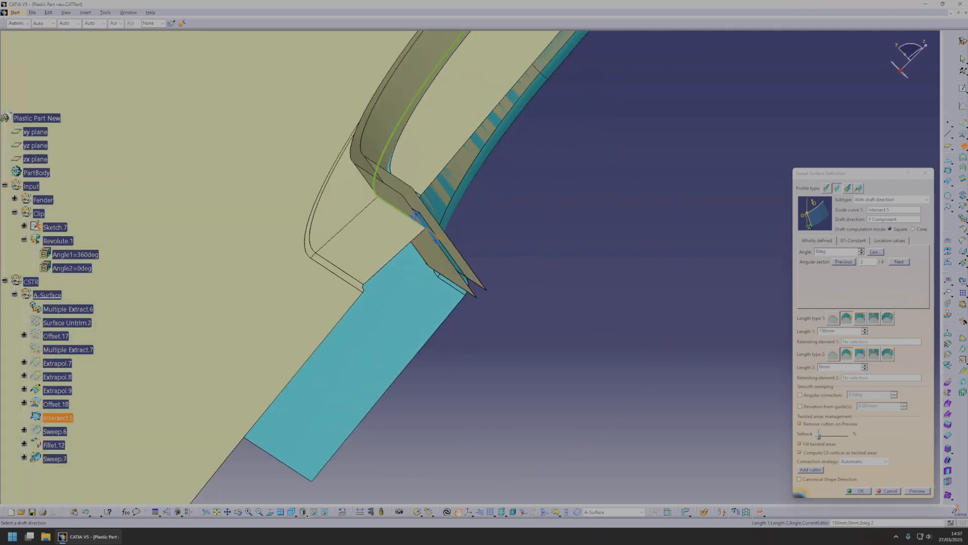
left_click(920, 491)
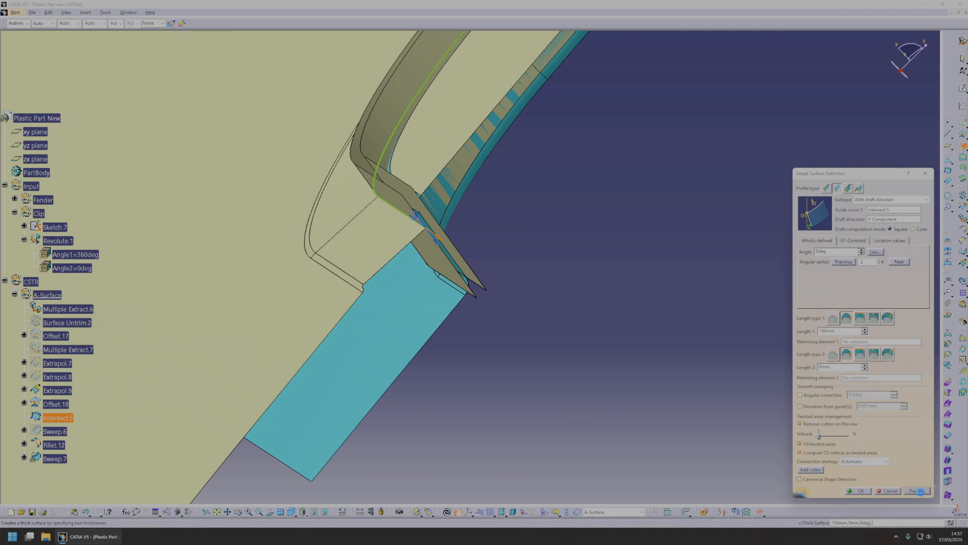
Set the draft sweep's length to 50 mm and create the surface.
middle_click_drag(484, 278, 814, 343)
type("50")
left_click(918, 490)
middle_click_drag(559, 370, 802, 289)
left_click(859, 491)
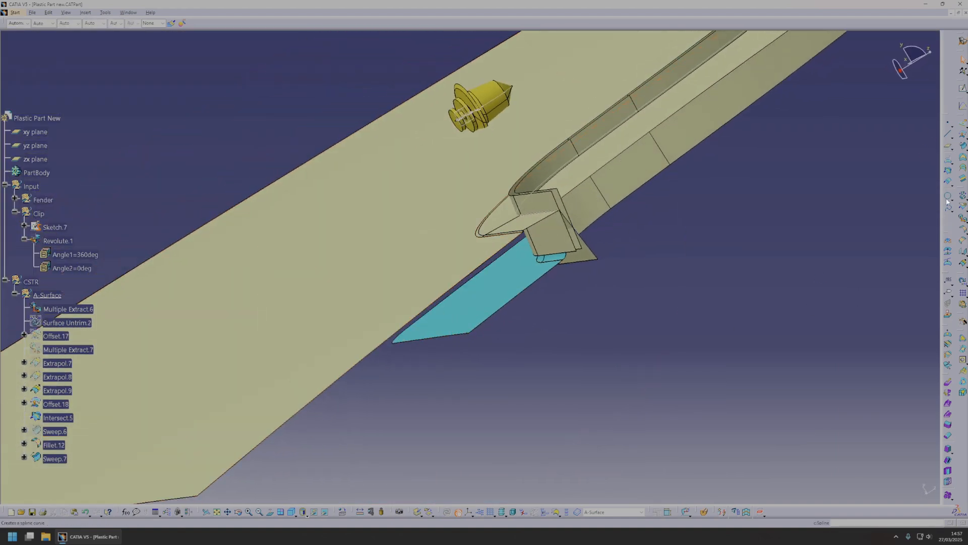
Trim the filleted surface, Fillet.12, with the drafted swept surface, Sweep.7.
left_click(966, 208)
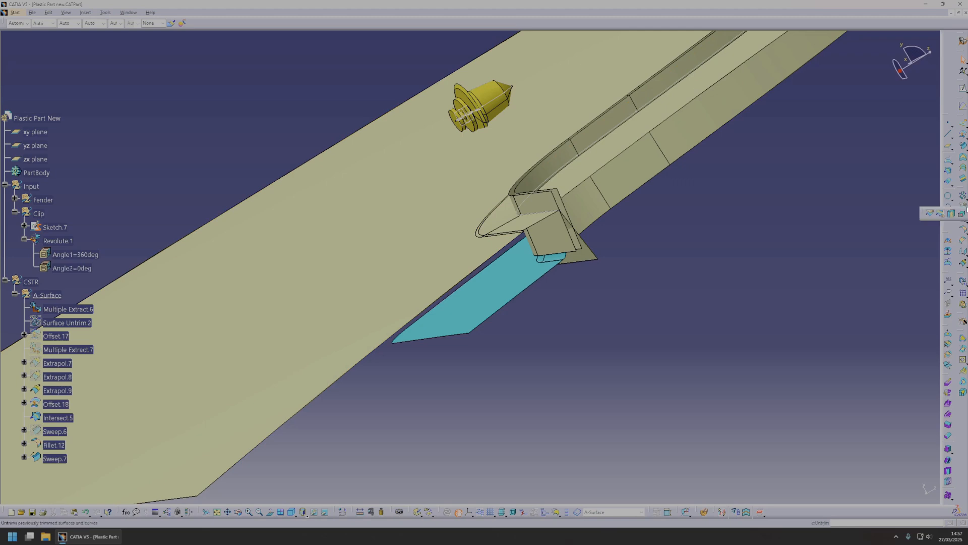
left_click(939, 213)
middle_click(580, 248)
middle_click_drag(580, 248, 573, 230, "ctrl")
left_click(489, 282)
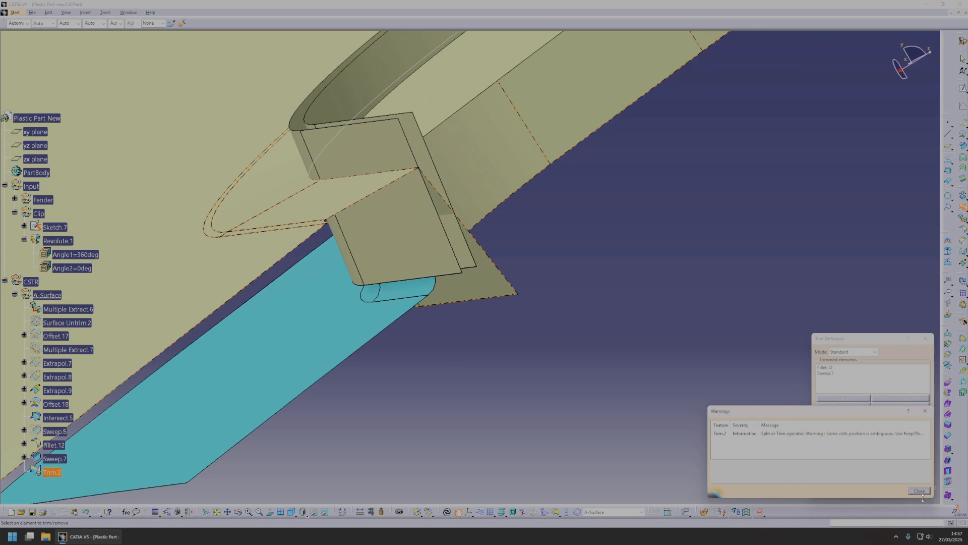
left_click(919, 491)
left_click(875, 492)
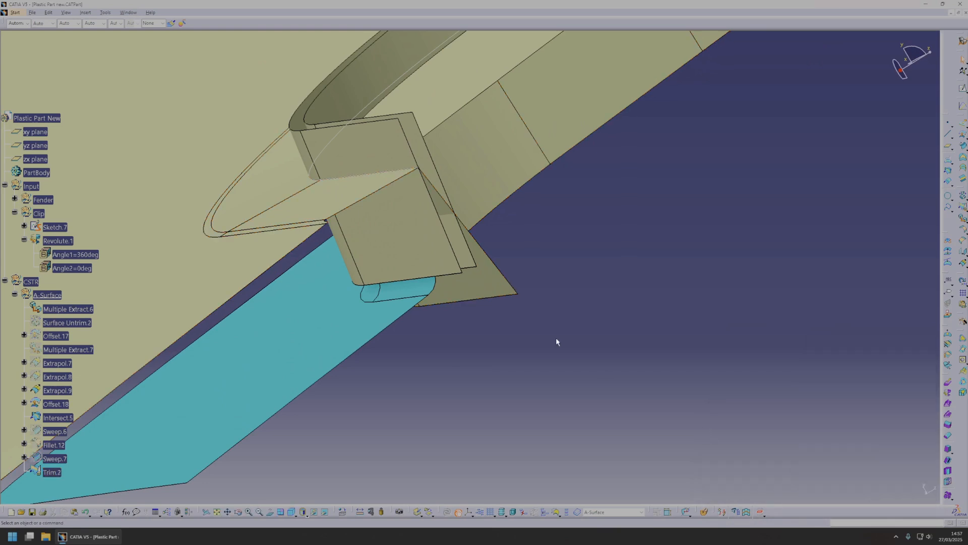
Examine the trimmed surface where it meets the end of the wheel-arch walls.
scroll(207, 264, "down", 3)
left_click(59, 335)
middle_click_drag(461, 300, 493, 320)
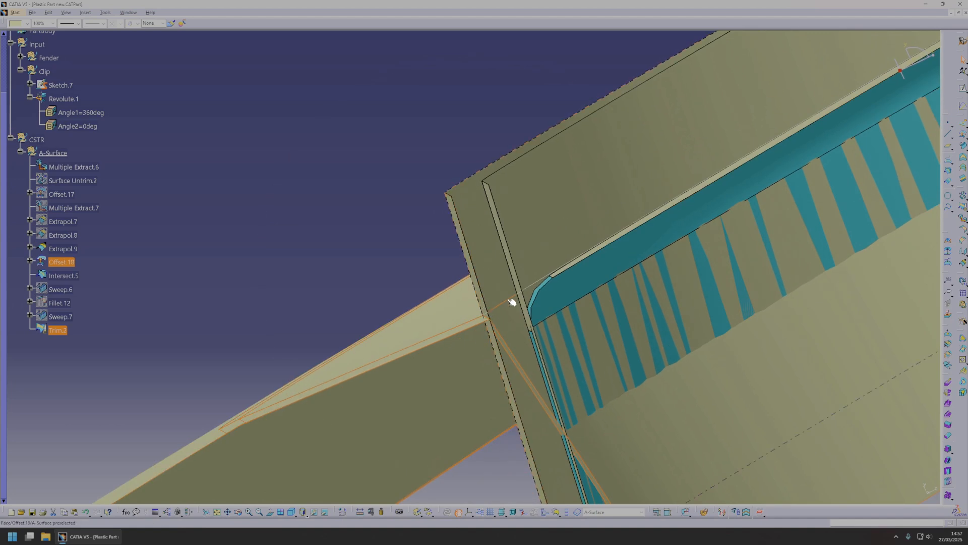
scroll(499, 341, "down", 3)
middle_click_drag(515, 346, 478, 295)
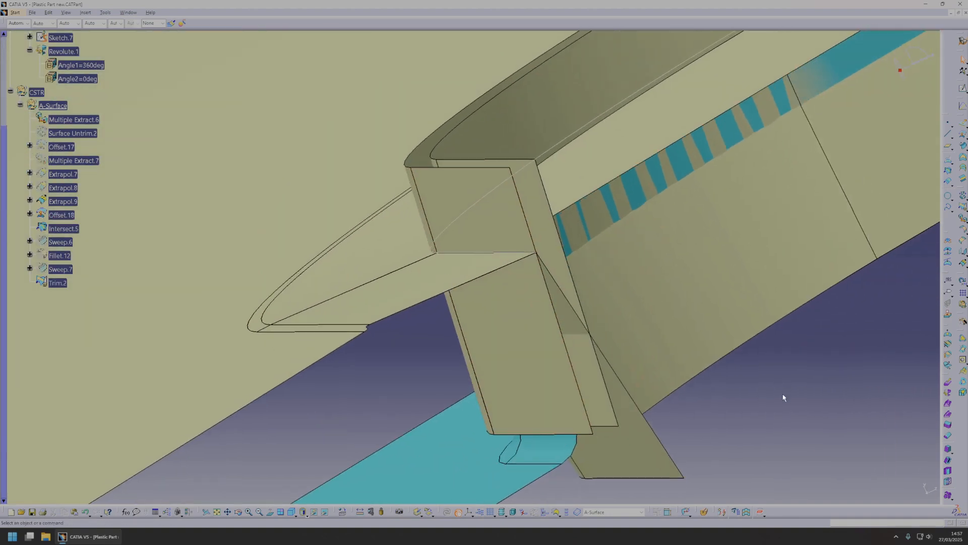
middle_click_drag(444, 365, 593, 379)
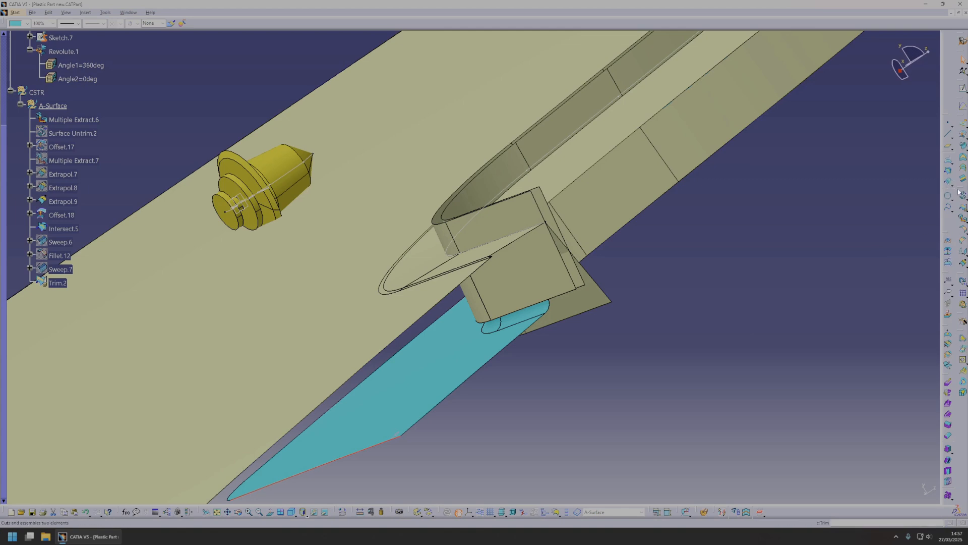
Extract the fender's wheel-arch edge as a multiple extract with a propagation type applied.
left_click(962, 219)
middle_click_drag(504, 403, 640, 354)
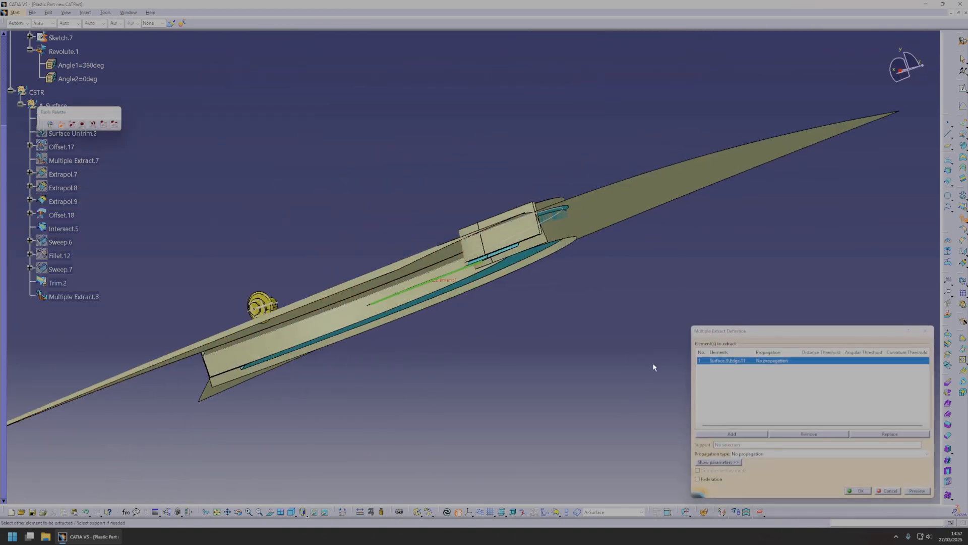
left_click(759, 454)
left_click(753, 467)
middle_click_drag(555, 353, 605, 322)
left_click(861, 494)
middle_click_drag(494, 217, 487, 277)
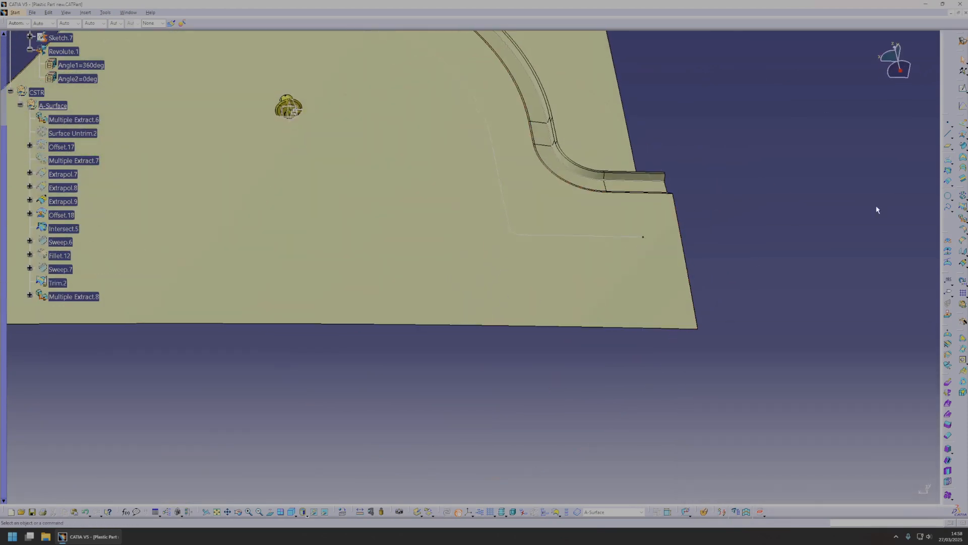
Extrude the extracted wheel-arch curve, Multiple Extract.8, along the Y component as a two-sided surface.
left_click(963, 121)
left_click(572, 237)
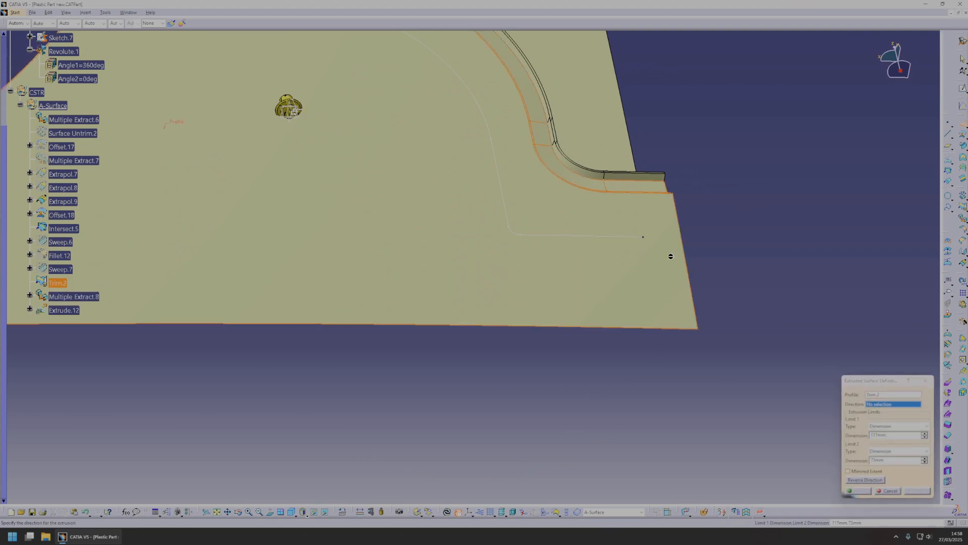
left_click(882, 394)
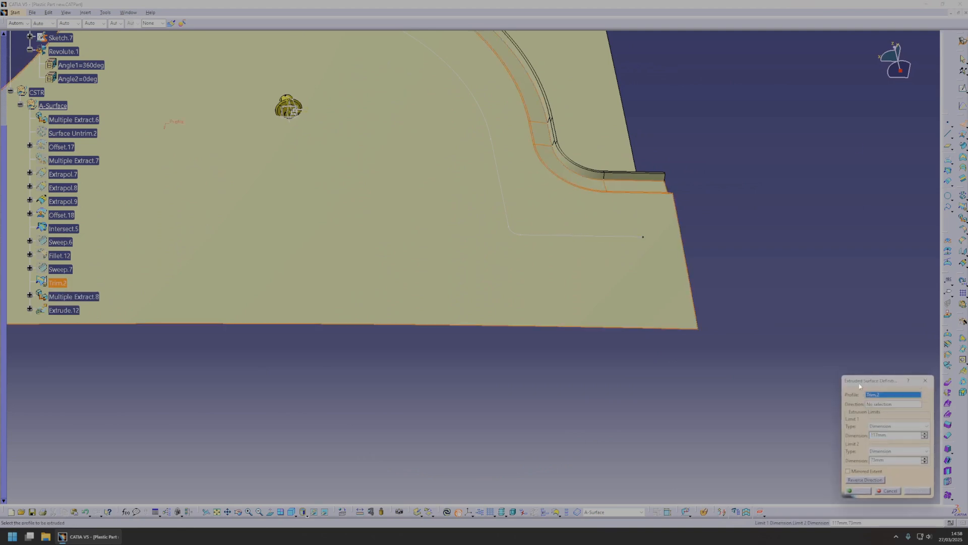
left_click(608, 239)
right_click(882, 405)
left_click(891, 426)
middle_click_drag(532, 263, 563, 324)
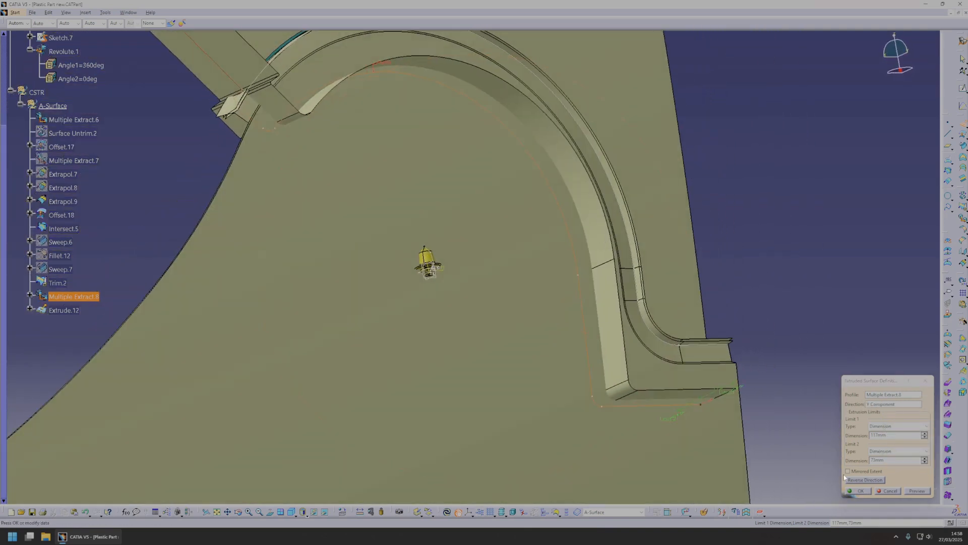
left_click(866, 492)
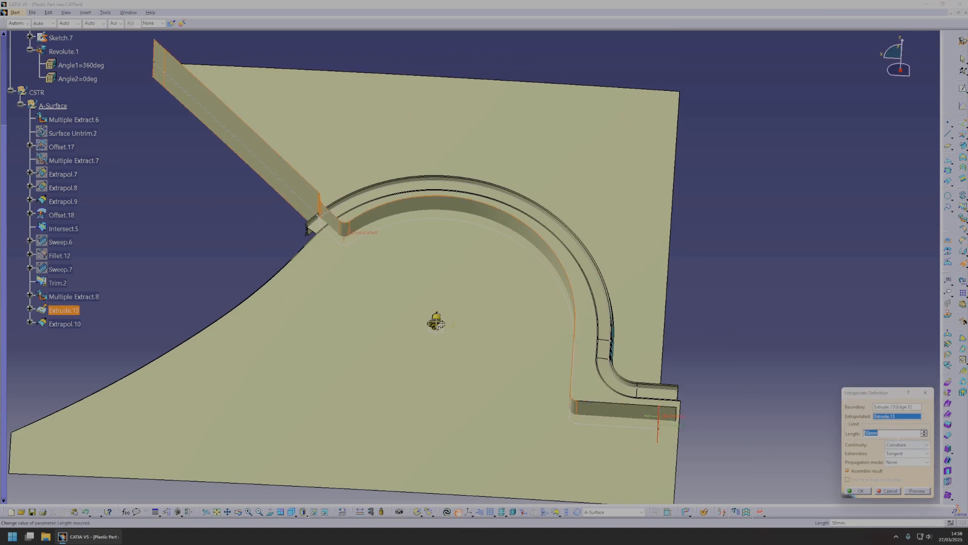
Extrapolate the end edge of the extruded surface at the stepped end of the arch with curvature continuity.
left_click(861, 490)
middle_click_drag(575, 414, 551, 237)
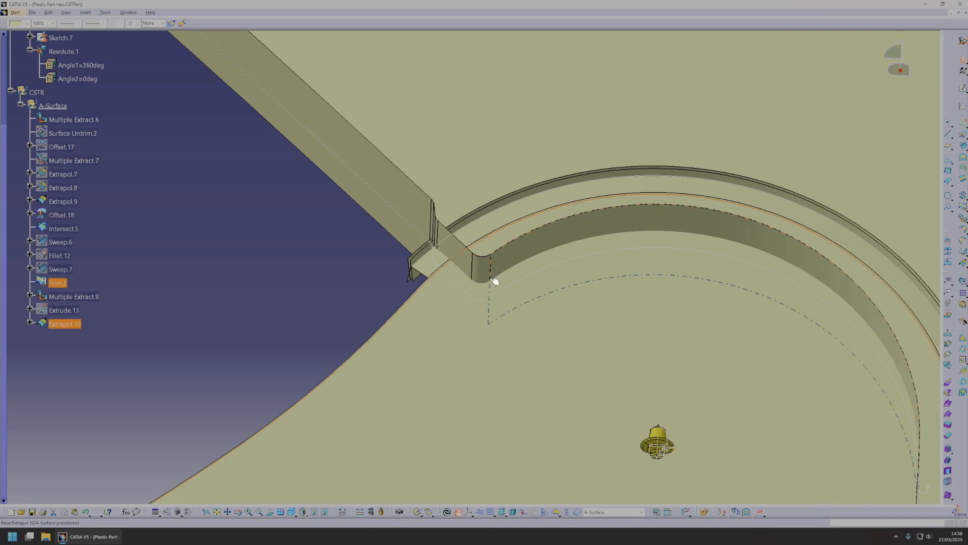
key("Escape")
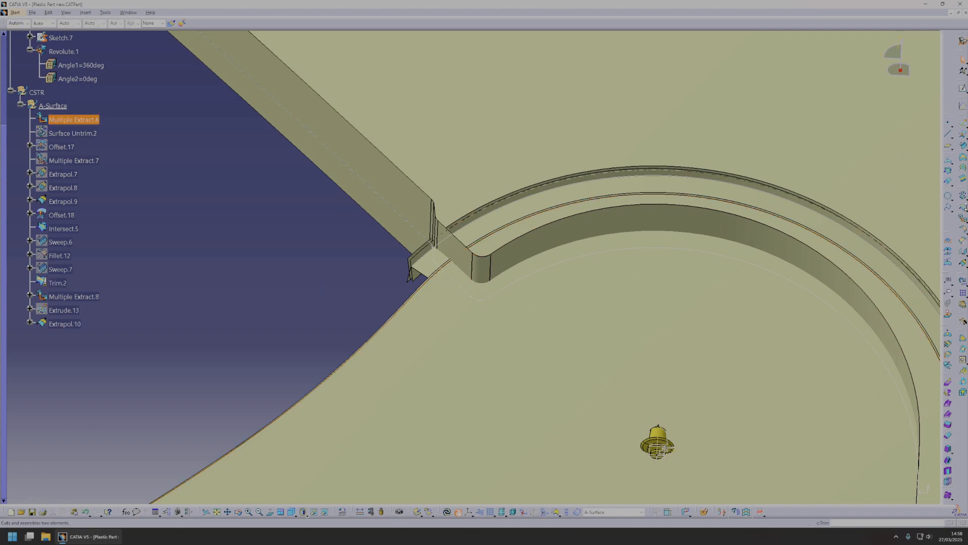
Split the extrapolated surface, Extrapol.10, at its corner edge near the arch's end, keeping the arch portion.
left_click(932, 216)
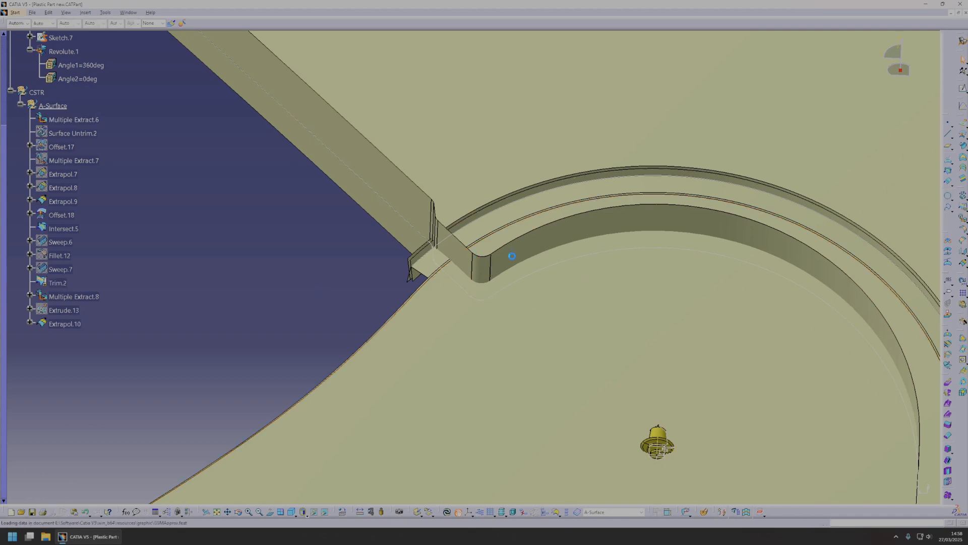
left_click(499, 268)
left_click(494, 270)
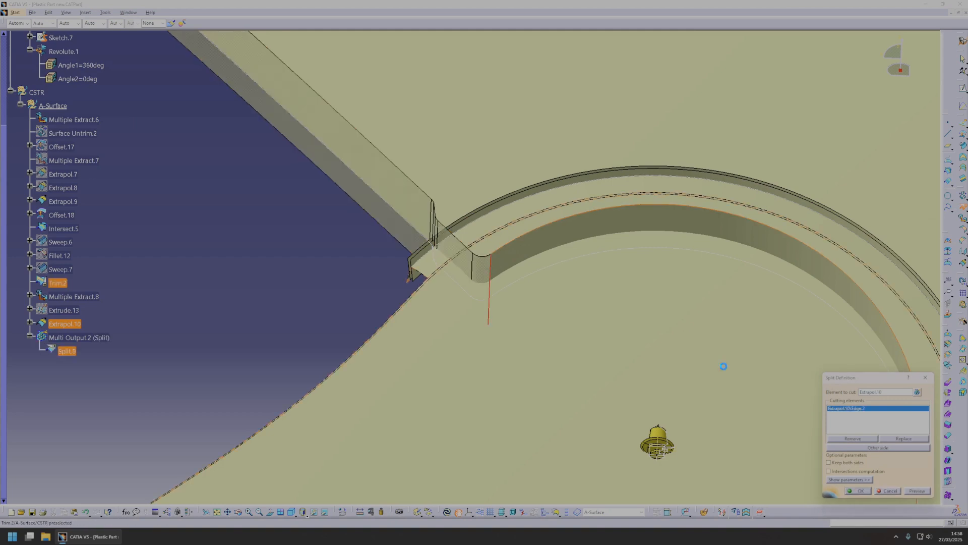
left_click(860, 491)
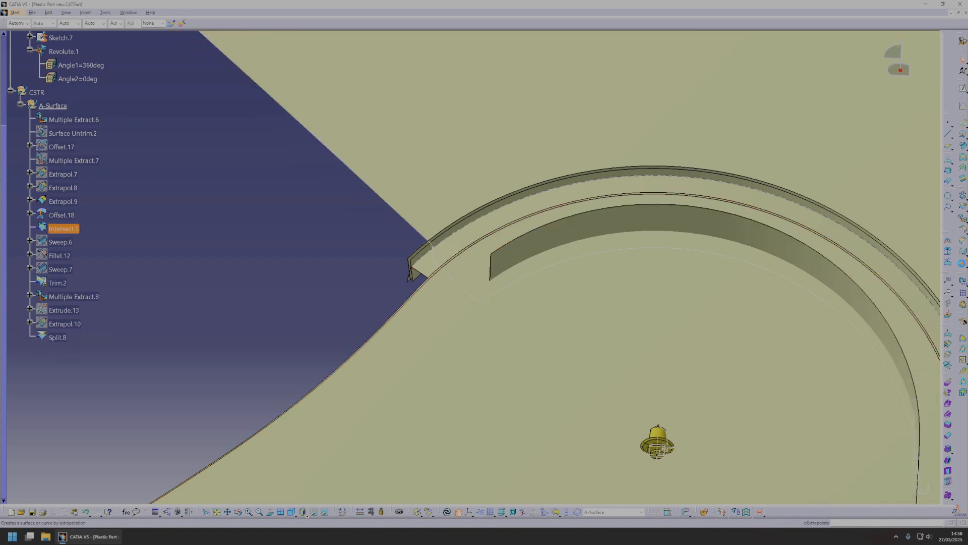
Extrapolate the free end edge left by the split by 150 mm.
left_click(963, 265)
left_click(494, 270)
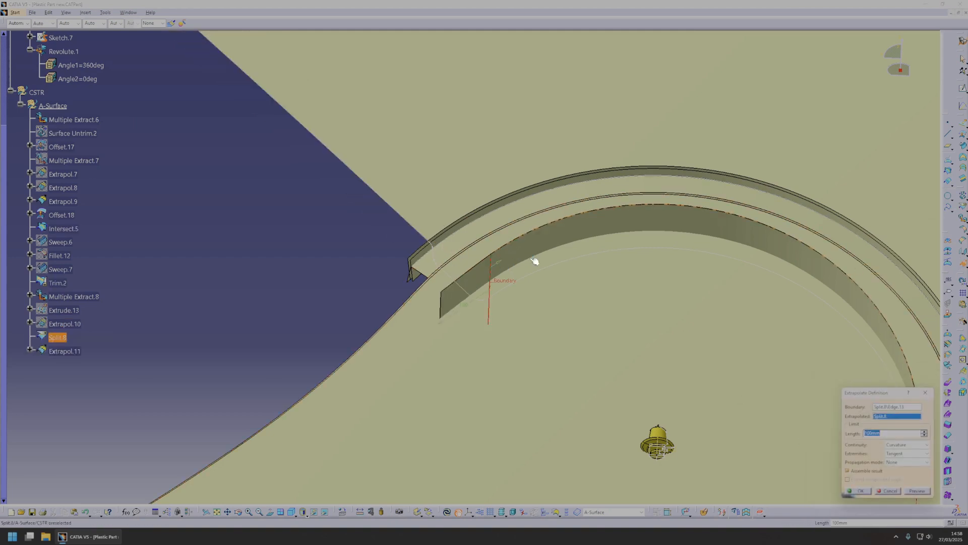
type("150")
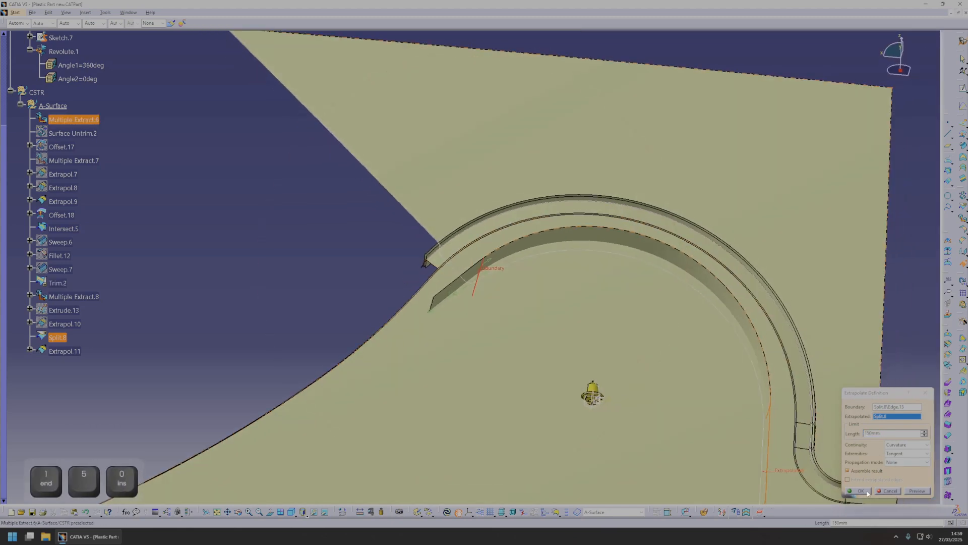
left_click(866, 492)
Offset the extended arch surface, Extrapol.11, by 5 mm.
middle_click_drag(519, 331, 426, 309)
left_click(362, 309)
middle_click_drag(499, 339, 421, 317)
left_click(895, 227)
left_click(962, 136)
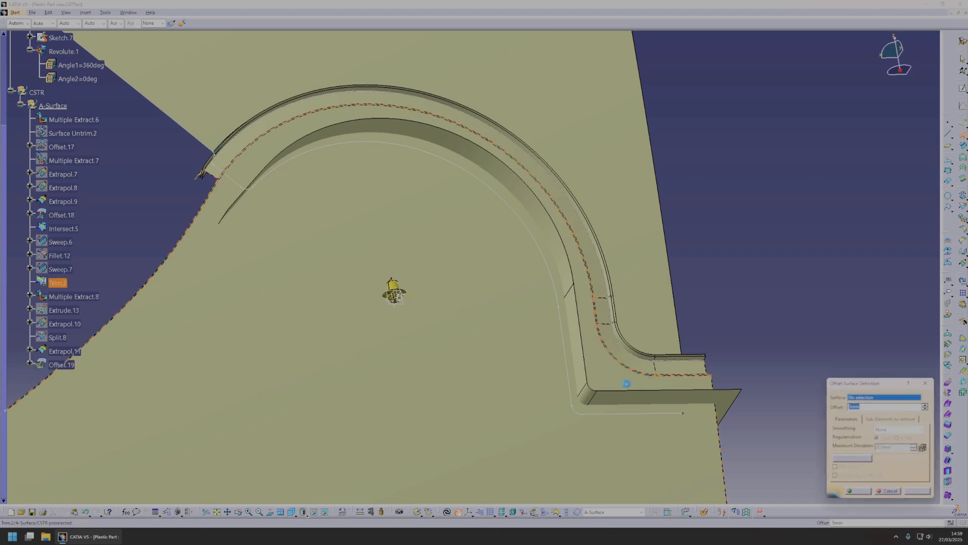
left_click(605, 398)
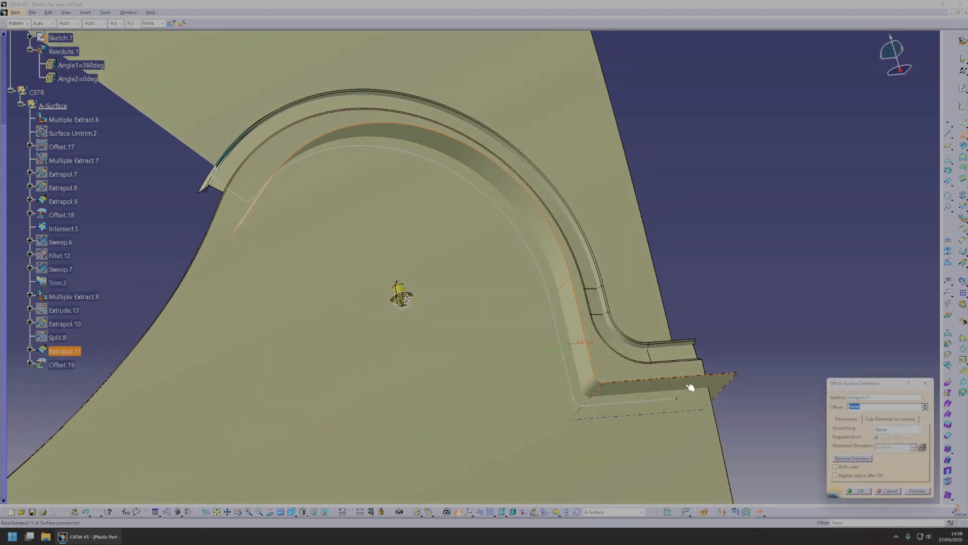
type("5")
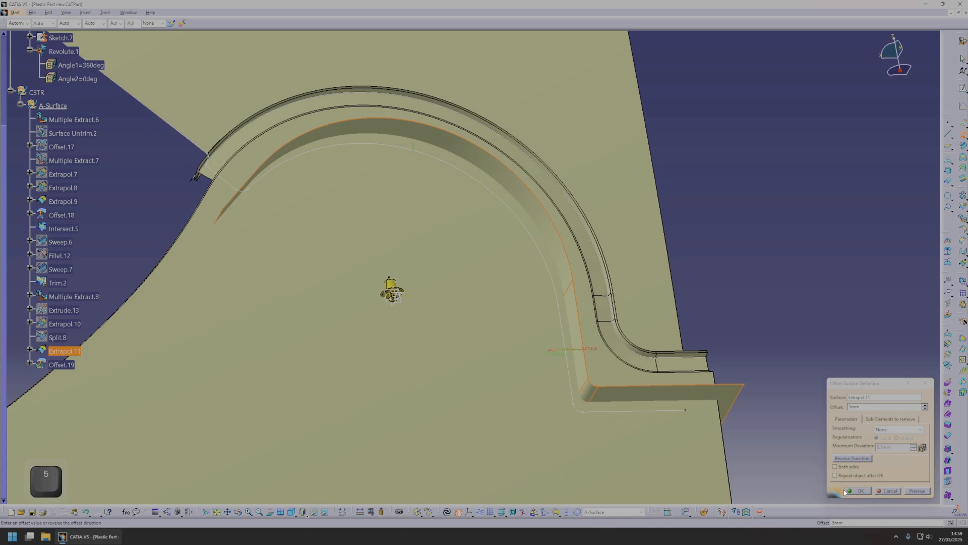
left_click(857, 492)
middle_click(277, 165)
middle_click_drag(468, 284, 508, 300)
left_click(447, 261)
left_click(57, 282)
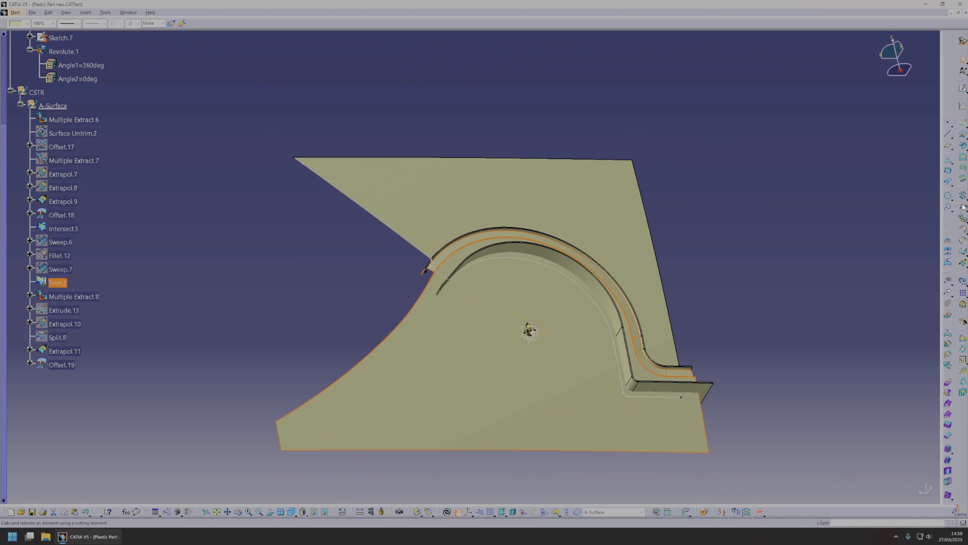
left_click(964, 207)
middle_click_drag(473, 300, 524, 227)
middle_click(553, 292)
left_click(427, 327)
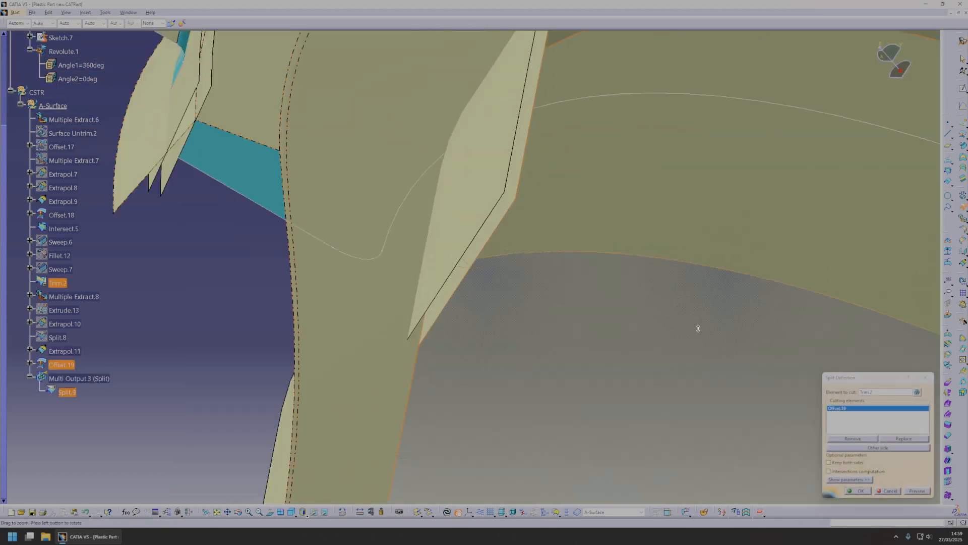
key("Escape")
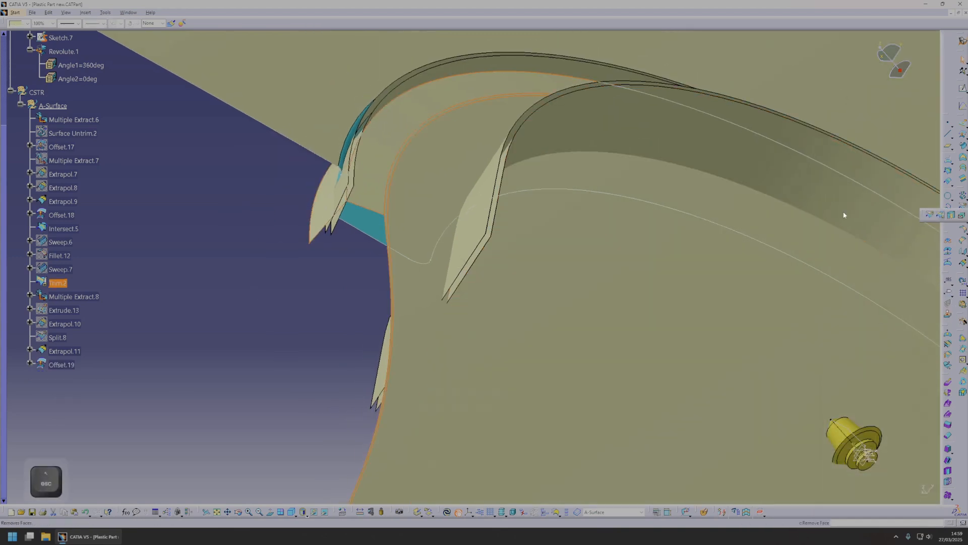
Trim the A-surface, Trim.2, with the offset arch surface, Offset.19, using the Standard mode.
left_click(918, 216)
left_click(454, 296)
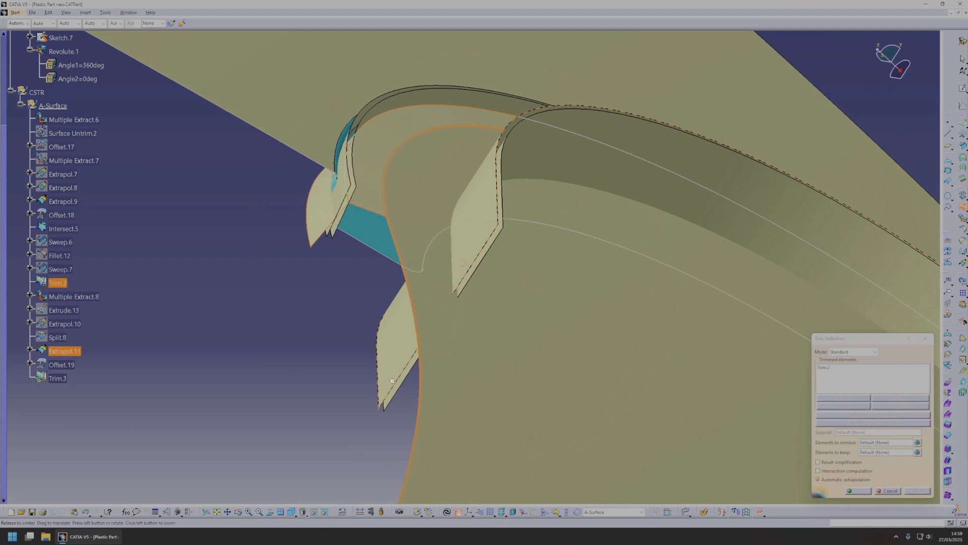
left_click(479, 316)
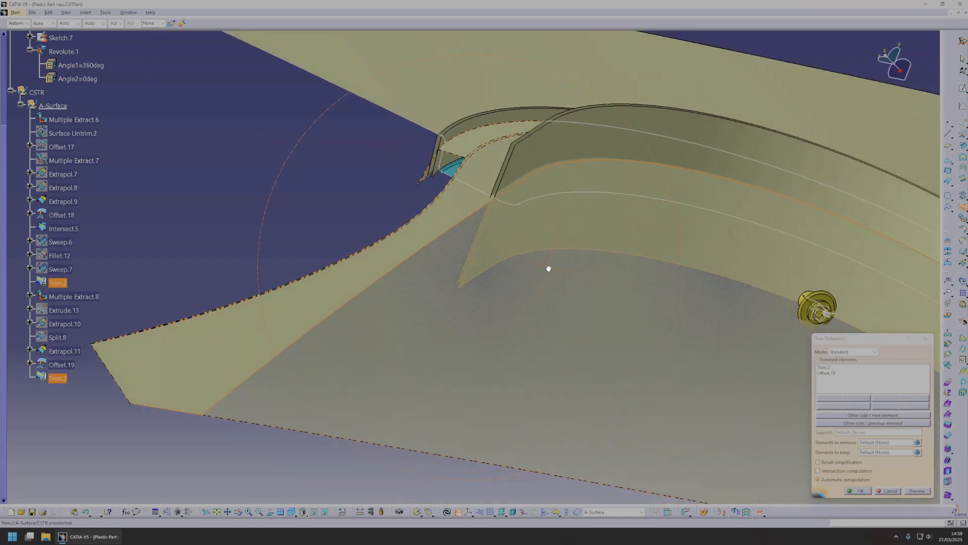
middle_click_drag(549, 268, 646, 286)
left_click(857, 492)
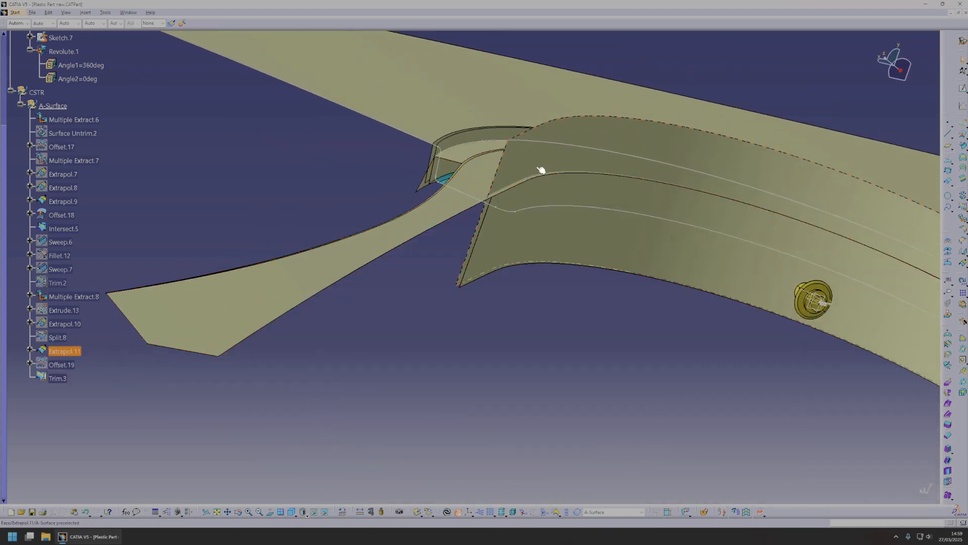
Insert a new body into the part and switch to the Part Design workbench.
middle_click_drag(547, 175, 643, 351)
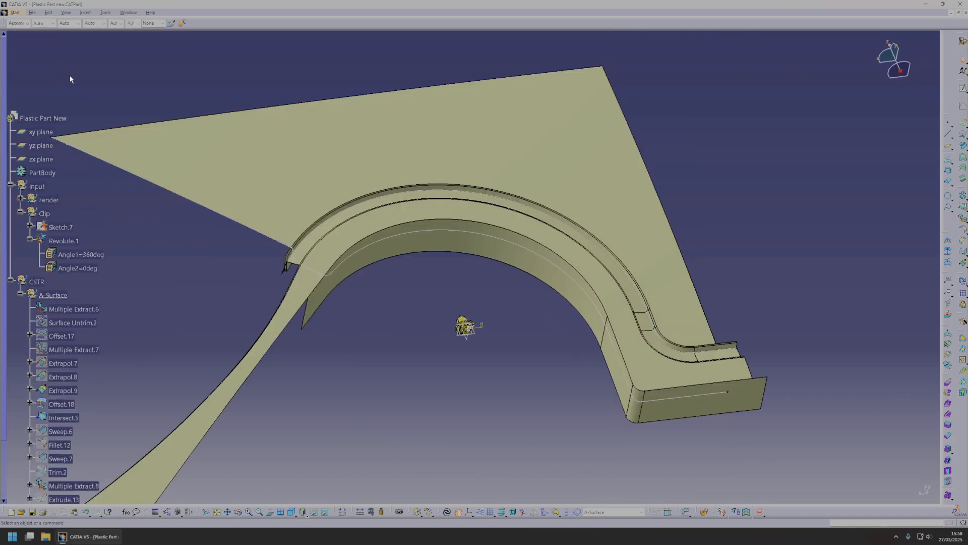
left_click(50, 117)
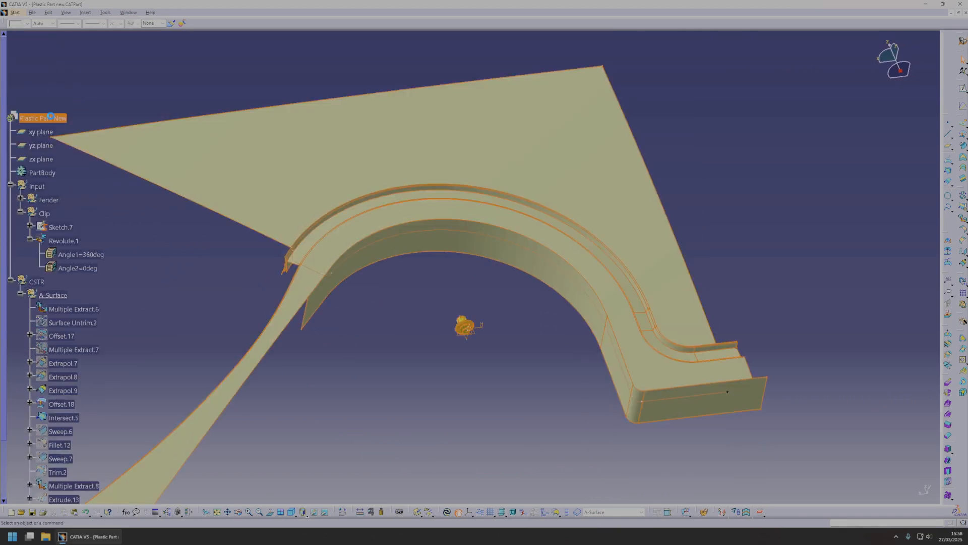
left_click(86, 12)
left_click(101, 30)
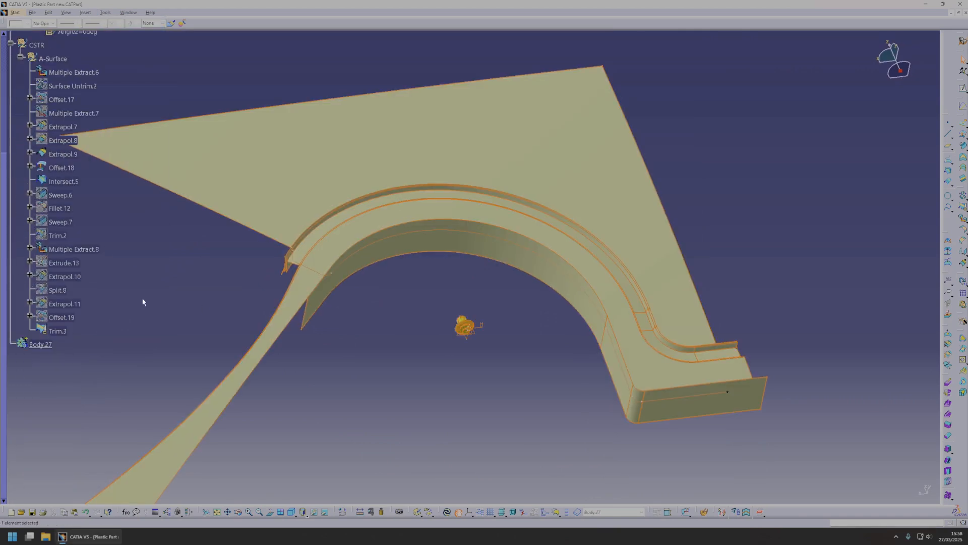
left_click(15, 12)
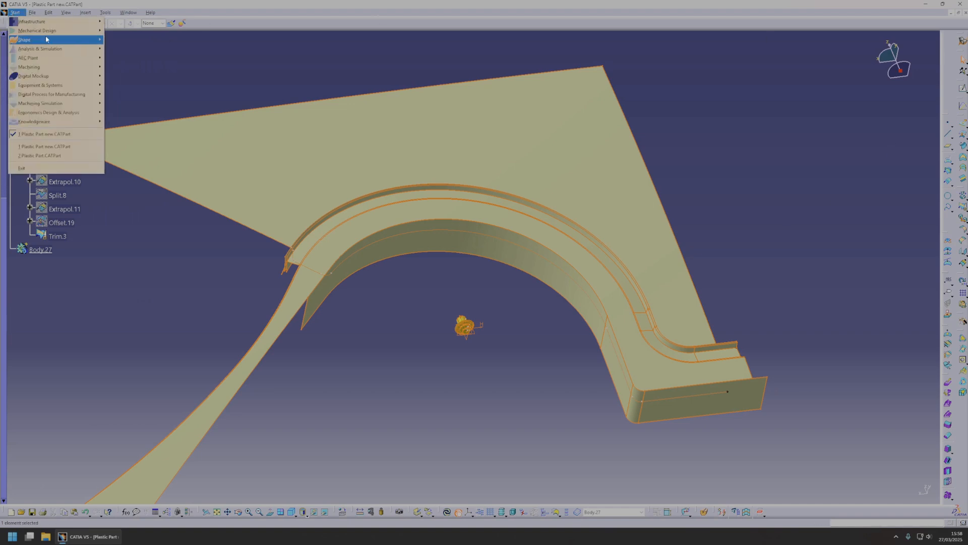
mouse_move(46, 30)
left_click(147, 31)
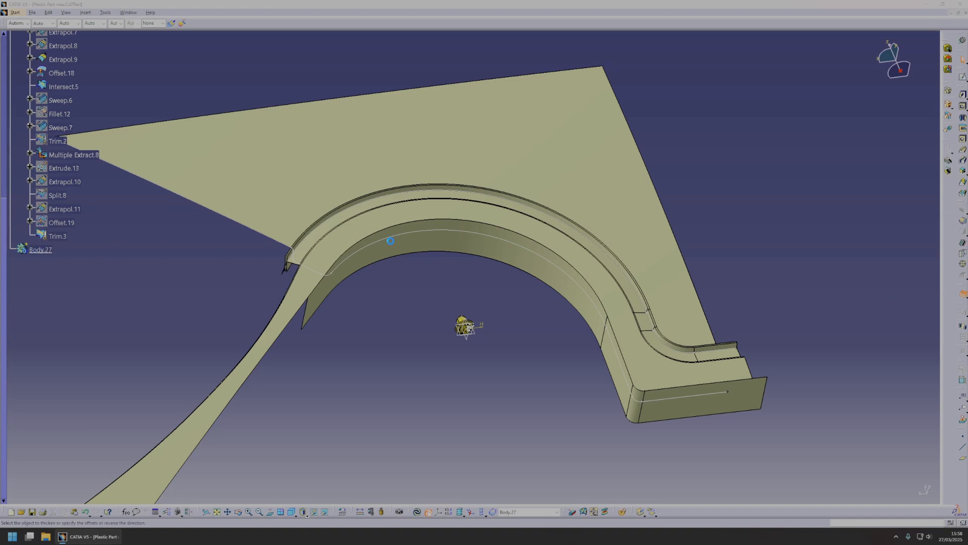
Thicken the trimmed A-surface, Trim.3, into a solid with the Thick Surface command.
left_click(495, 257)
middle_click_drag(421, 283, 446, 256)
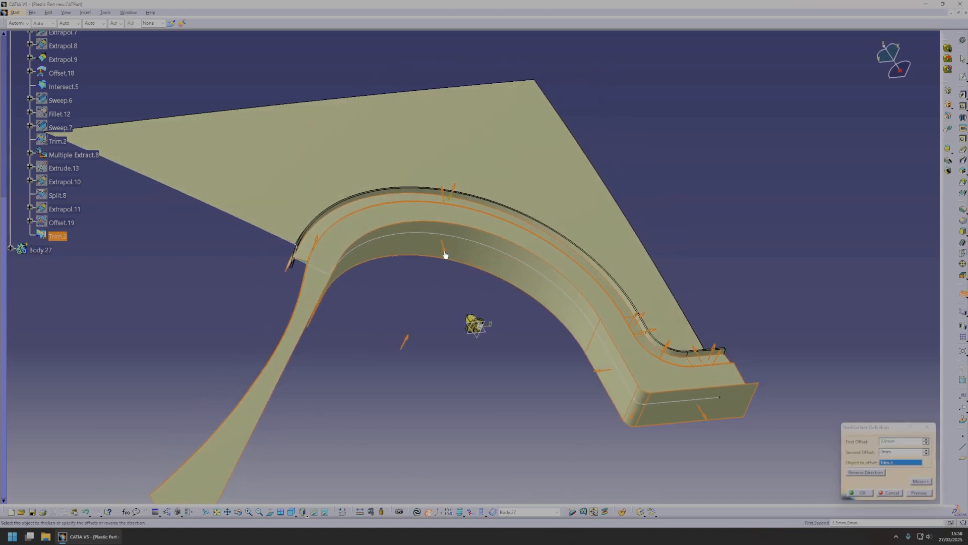
left_click(860, 493)
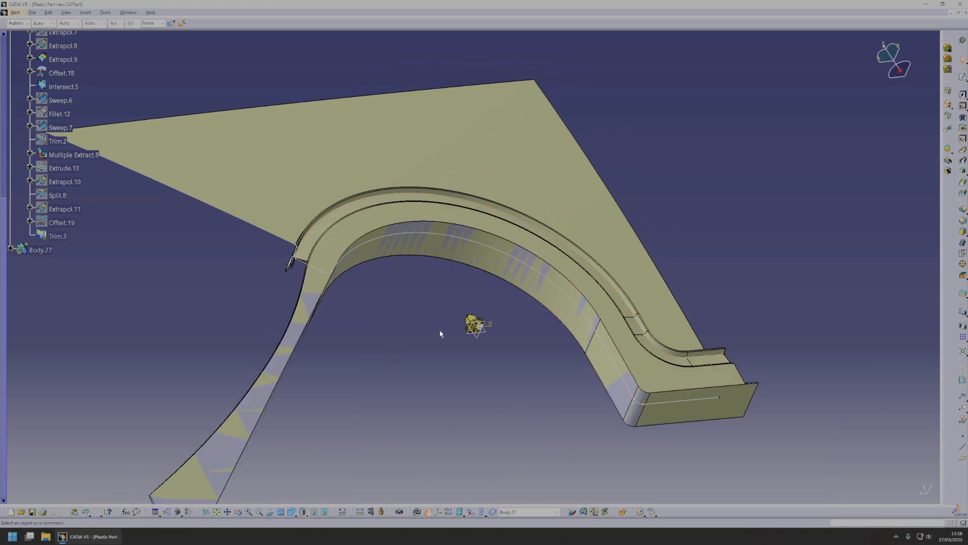
middle_click_drag(460, 350, 358, 271)
middle_click_drag(442, 288, 431, 276)
Apply a brown fill colour to the new body, Body.27.
left_click(47, 248)
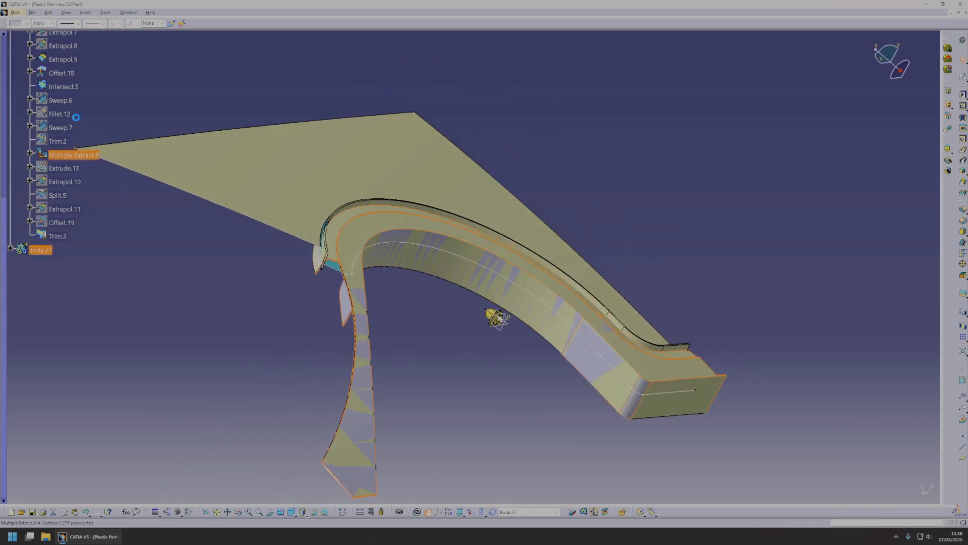
left_click(22, 24)
left_click(24, 136)
left_click(437, 286)
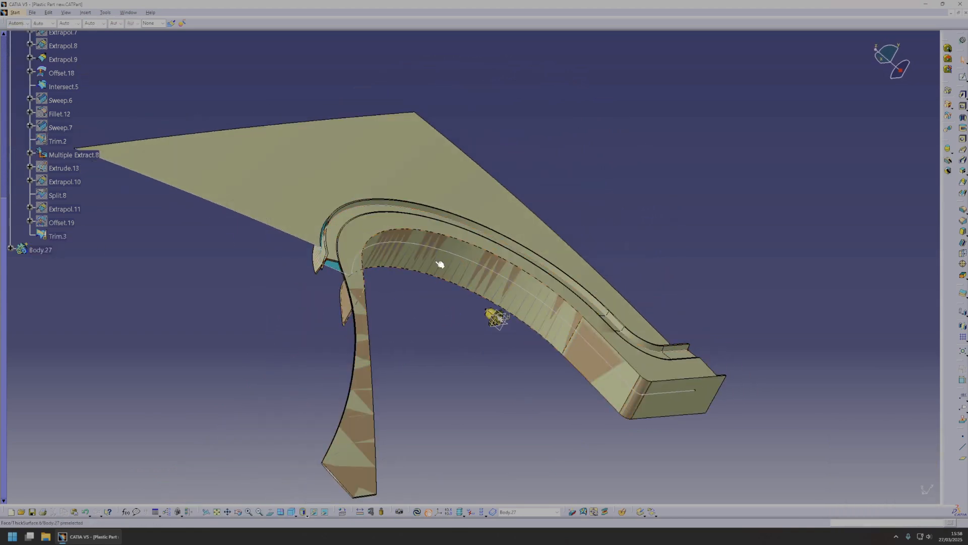
Hide the Trim.3 surface so that only the thickened body represents the part.
middle_click_drag(436, 285, 321, 255)
left_click(331, 248)
scroll(59, 268, "up", 1)
left_click(59, 283)
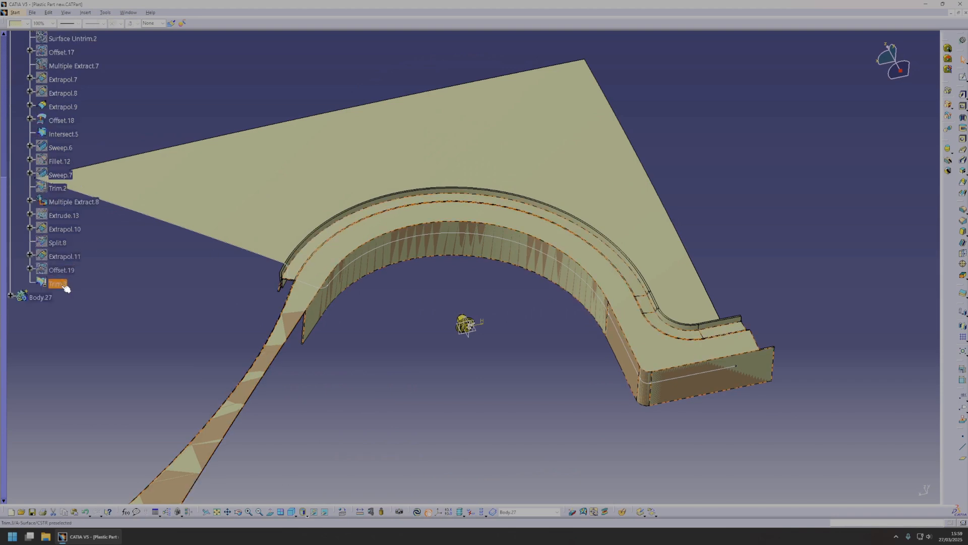
key("space")
Fillet the two long edges where the walls meet the arch flange on the back side of the thickened body.
middle_click_drag(488, 344, 945, 312)
scroll(424, 286, "up", 1)
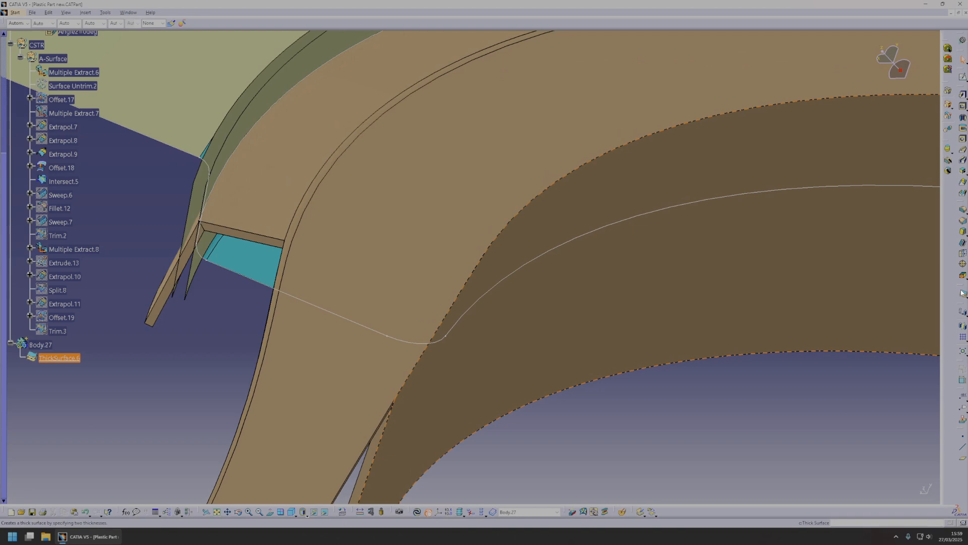
left_click(963, 210)
middle_click_drag(565, 242, 436, 263)
middle_click_drag(452, 316, 535, 393)
left_click(513, 310)
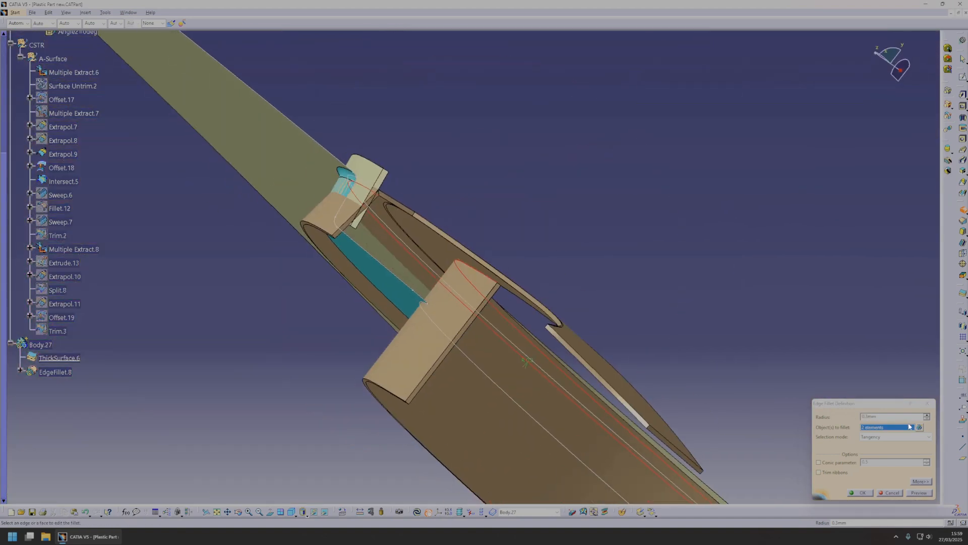
left_click(919, 492)
middle_click_drag(590, 313, 529, 334)
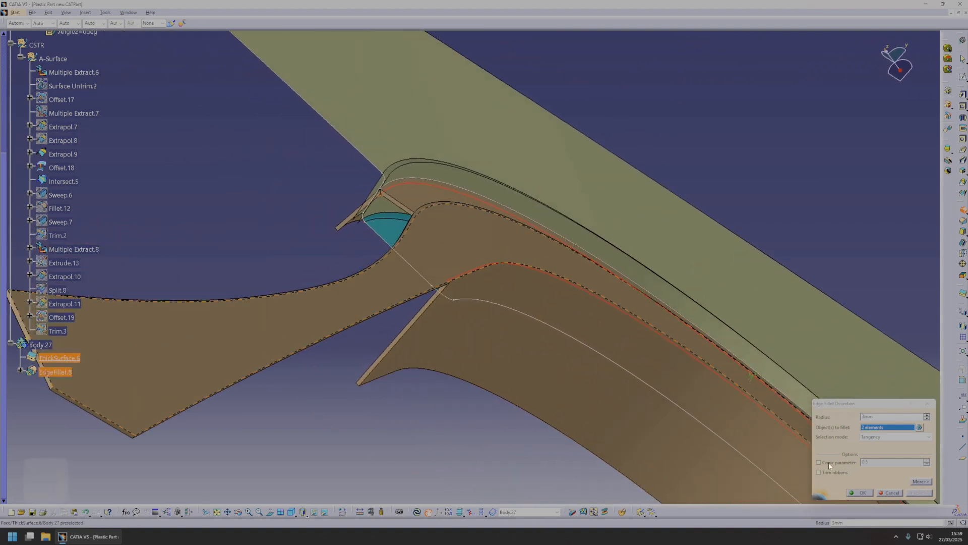
left_click(857, 494)
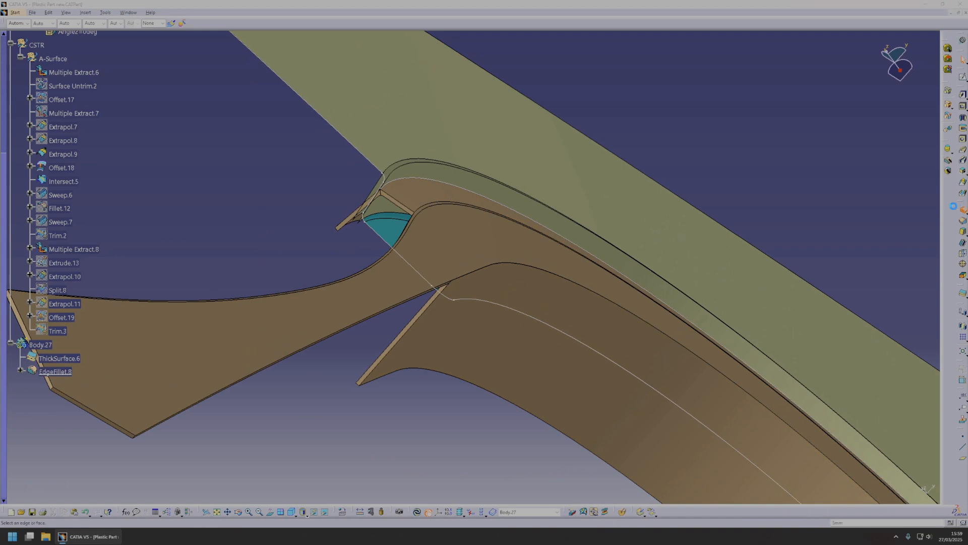
Add a second edge fillet to the two remaining long edges on the outer side of the thickened body's walls.
middle_click_drag(415, 203, 523, 131)
middle_click_drag(399, 289, 493, 284)
left_click(420, 274)
scroll(493, 284, "up", 1)
left_click(499, 280)
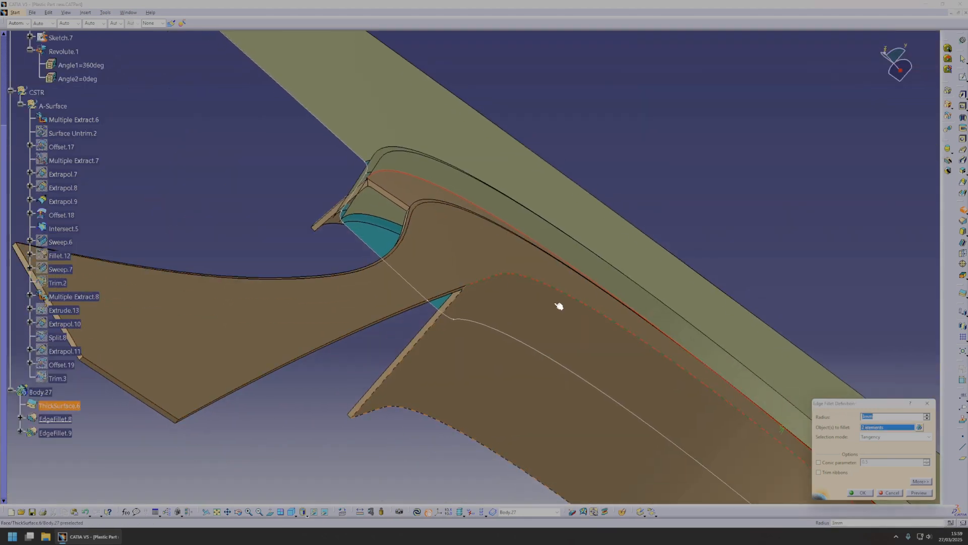
left_click(920, 492)
left_click(849, 493)
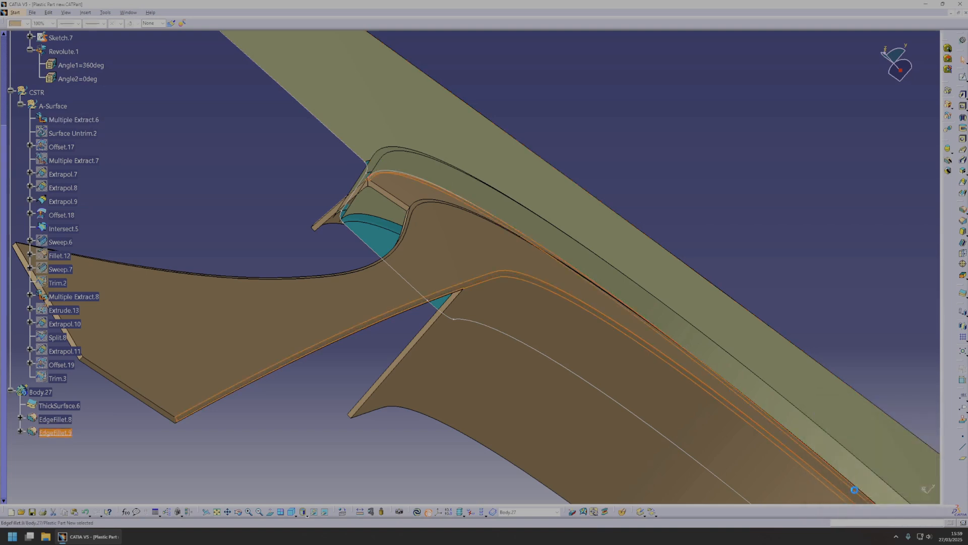
Examine the filleted end of the arch body against the fender surface, and the clip's location inside the arch.
middle_click_drag(471, 296, 585, 377)
middle_click_drag(470, 278, 444, 311)
middle_click_drag(438, 302, 438, 291)
left_click(440, 286)
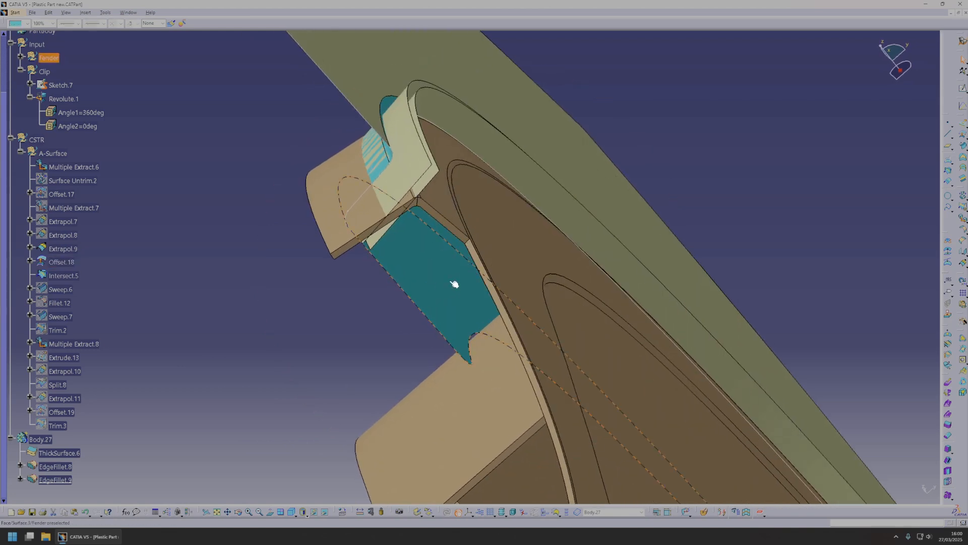
middle_click_drag(506, 308, 480, 306)
scroll(531, 377, "down", 1)
left_click(531, 377)
middle_click(540, 359)
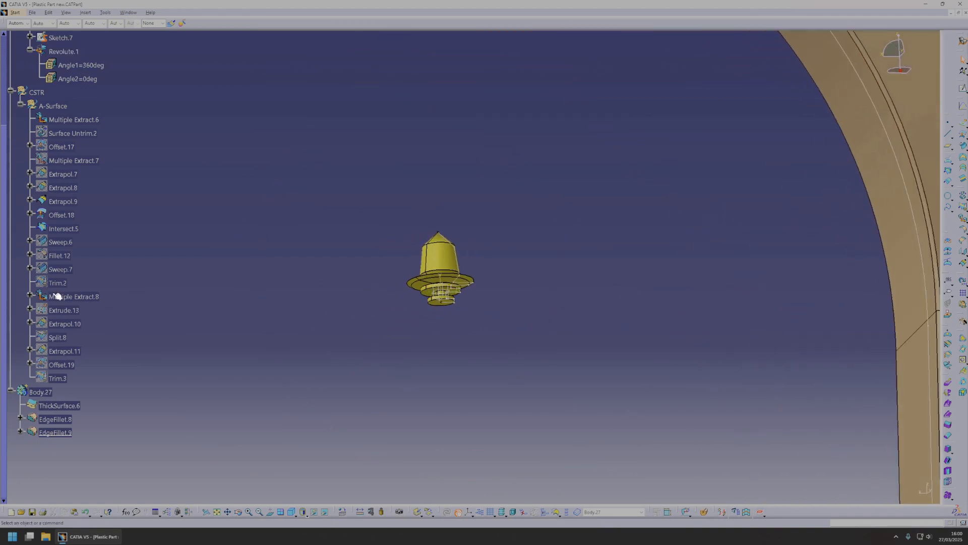
Insert a geometrical set named Doghouse with CSTR as its father.
scroll(61, 242, "up", 2)
double_click(39, 188)
left_click(85, 12)
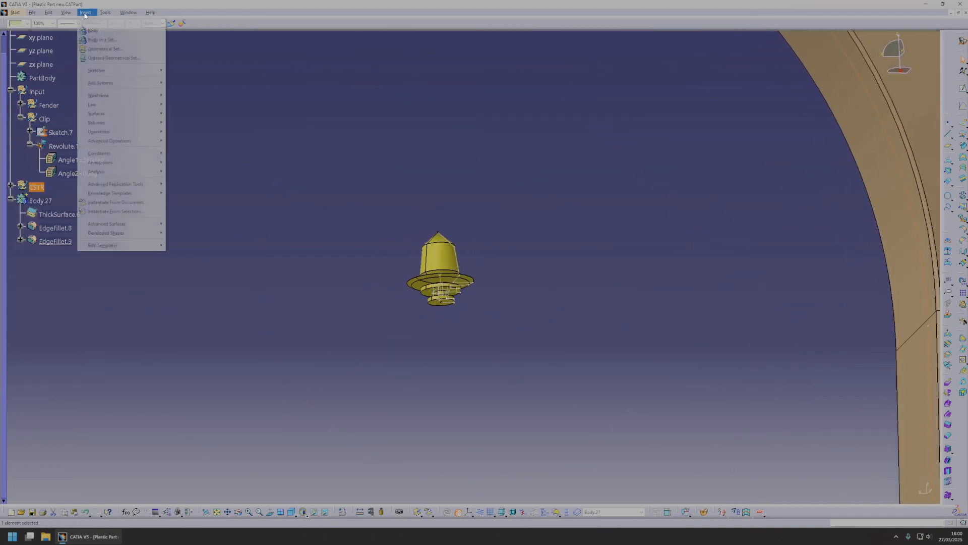
left_click(99, 49)
left_click(38, 188)
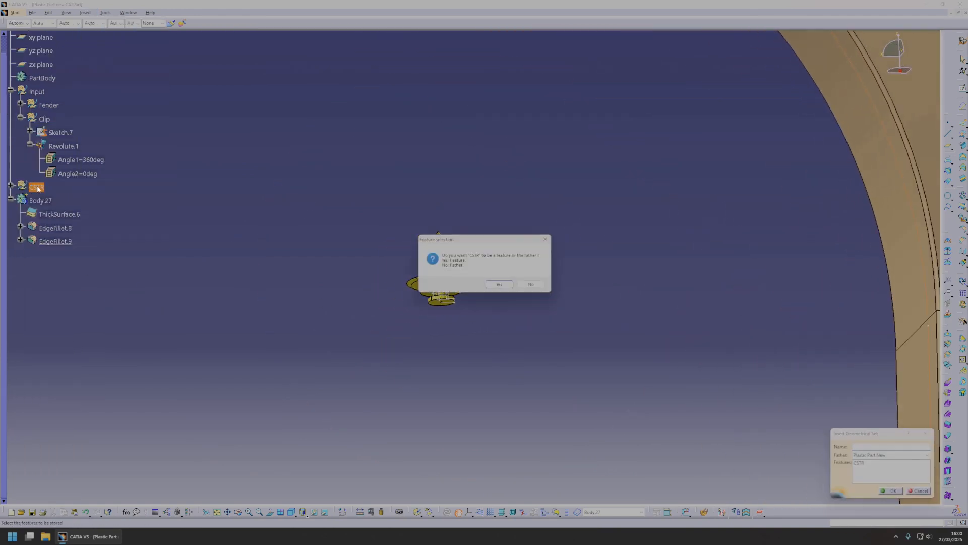
left_click(532, 285)
key("shift")
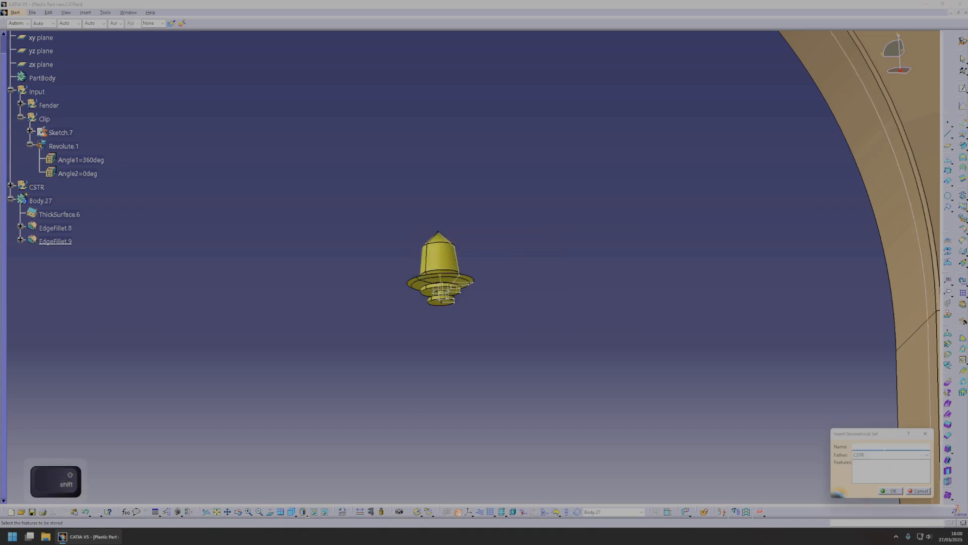
type("Dogho")
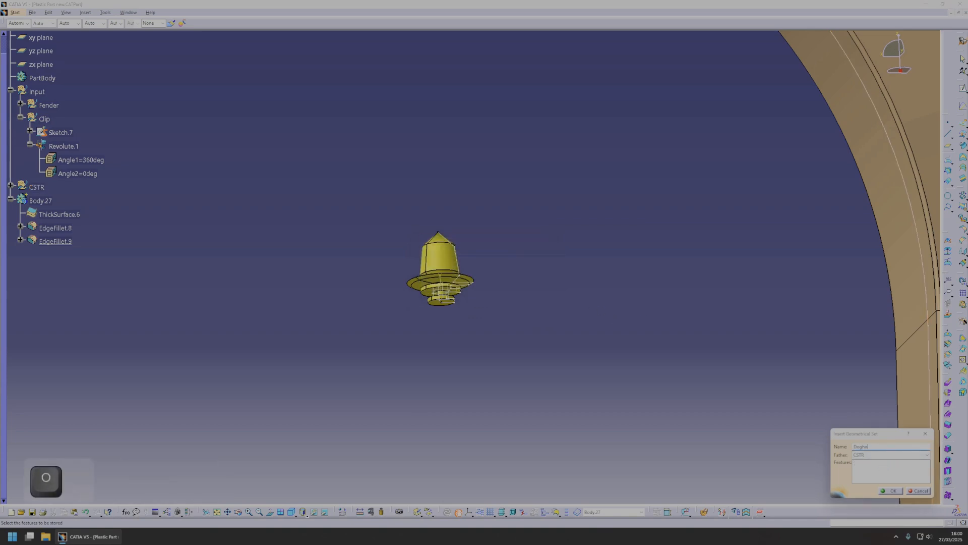
key("Return")
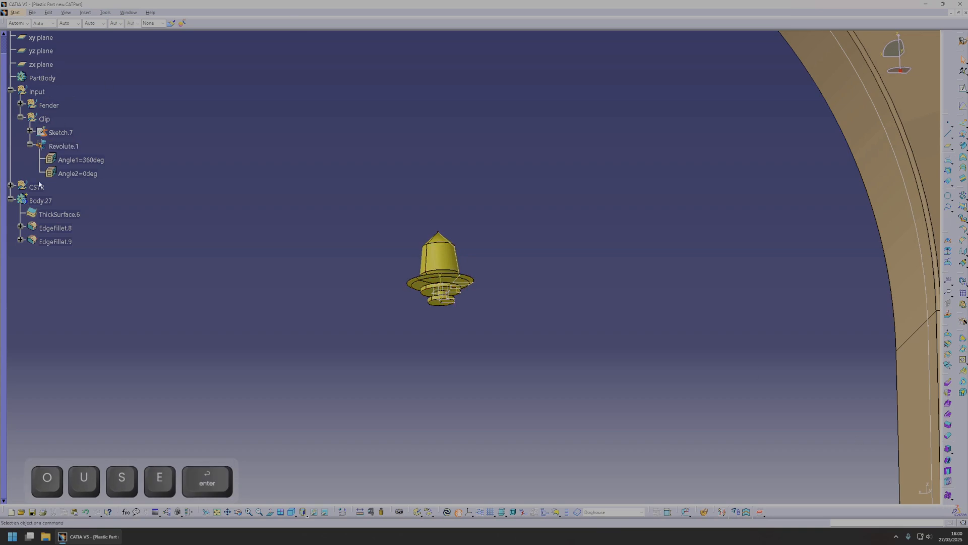
Sketch an open three-line trapezoid profile around the clip on the xy plane, widening towards the fender.
left_click(11, 186)
left_click(963, 88)
mouse_move(612, 292)
middle_mouse_down()
mouse_move(483, 328)
mouse_move(489, 206)
middle_mouse_up()
middle_click(587, 196)
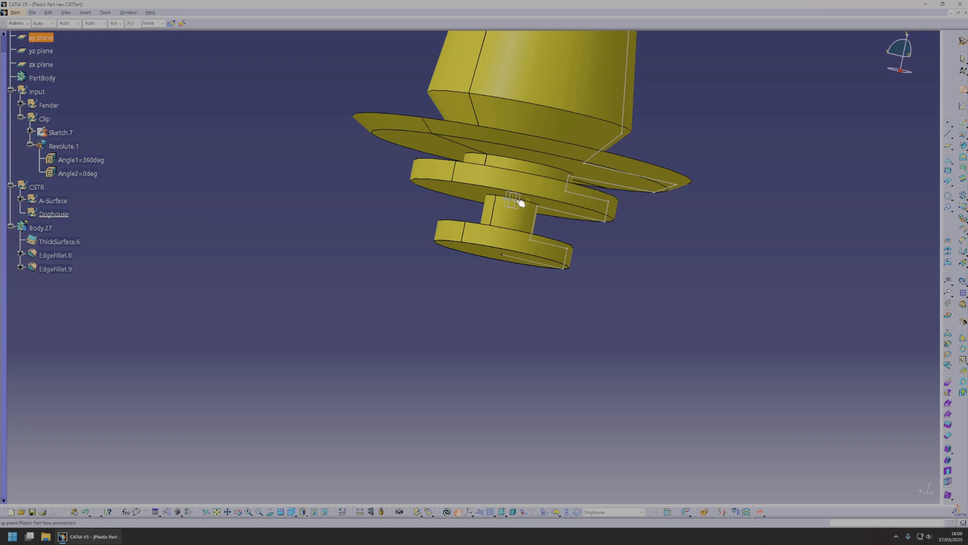
left_click(521, 202)
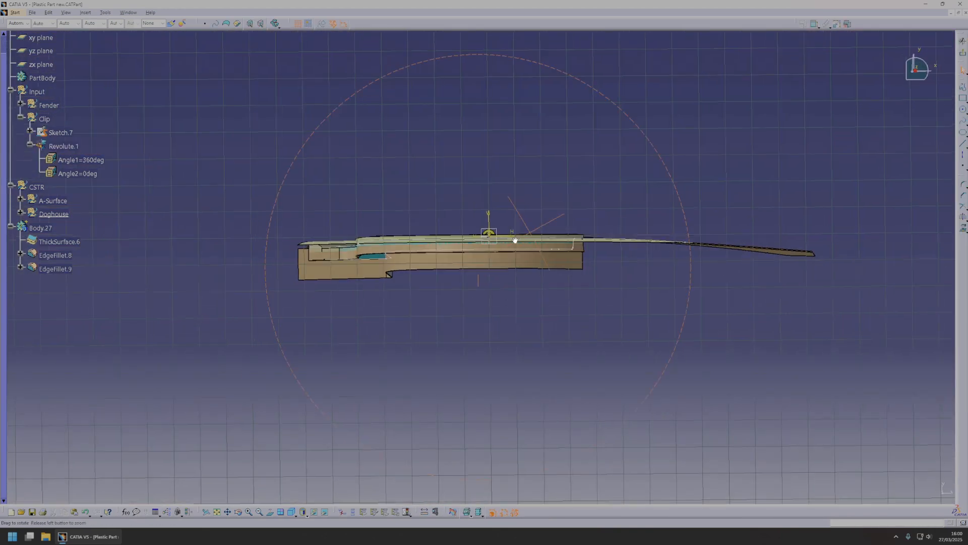
mouse_move(514, 237)
middle_mouse_down()
mouse_move(538, 268)
mouse_move(704, 374)
mouse_move(560, 383)
mouse_move(574, 478)
mouse_move(390, 264)
middle_mouse_up()
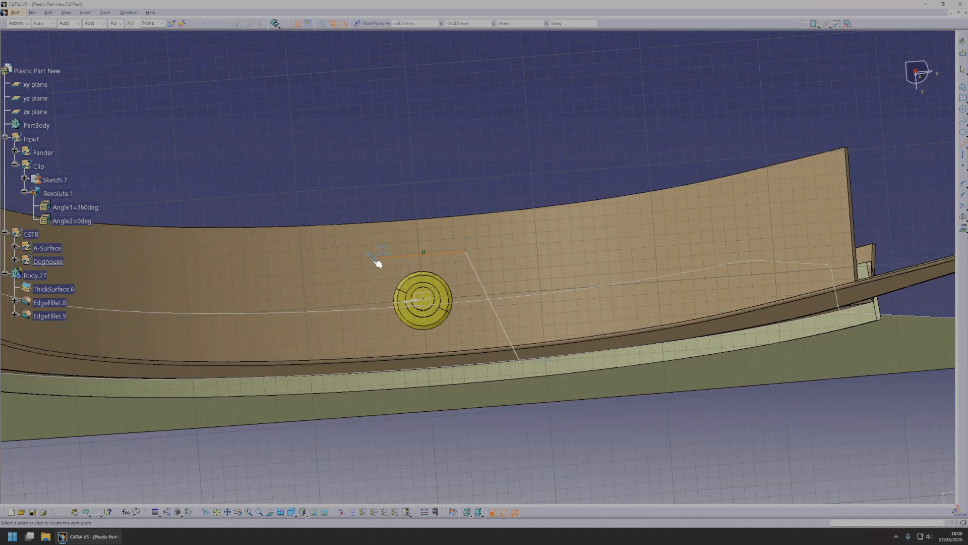
key("Escape")
Round both corners of the trapezoid profile with 15 mm radii.
left_click(963, 184)
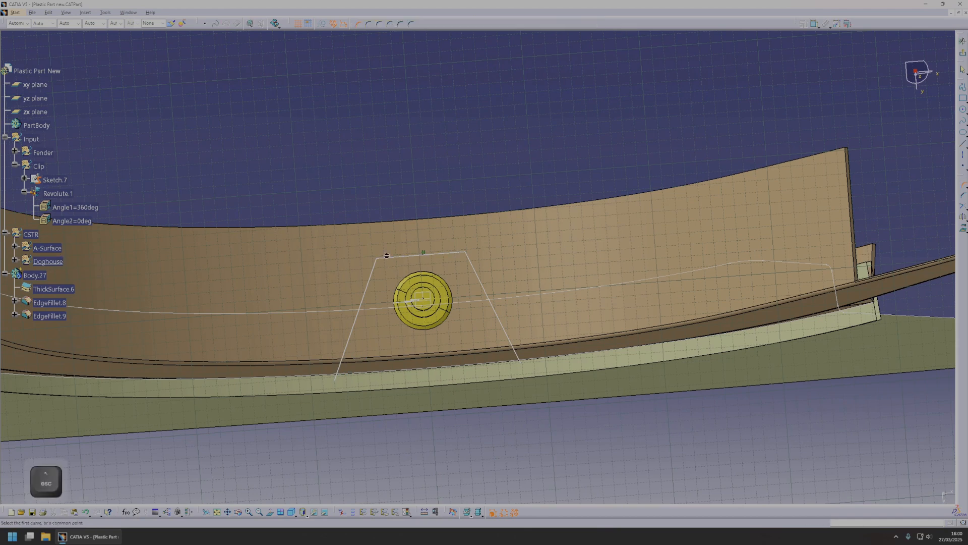
left_click(378, 258)
left_click(381, 270)
double_click(392, 271)
type("15")
key("Return")
left_click(465, 251)
left_click(458, 269)
double_click(450, 272)
type("15")
key("Return")
key("Escape")
Constrain the doghouse profile with two dimensions, setting the first to 25 and the second to 30.
middle_click_drag(482, 282, 625, 262)
left_click(564, 232)
left_click(561, 110)
double_click(561, 110)
type("25")
key("Return")
left_click(638, 303)
left_click(814, 24)
left_click(470, 306)
left_click(540, 176)
double_click(540, 176)
type("30")
key("Return")
Change the profile's upper dimension to 20 and finally to 15, and exit the sketch.
left_click(548, 131)
double_click(548, 131)
type("20")
key("Return")
double_click(549, 131)
type("15")
key("Return")
middle_click_drag(685, 94, 691, 212, "ctrl")
left_click(962, 53)
mouse_move(565, 292)
middle_mouse_down()
mouse_move(464, 397)
mouse_move(534, 289)
mouse_move(609, 359)
middle_mouse_up()
left_click(719, 360)
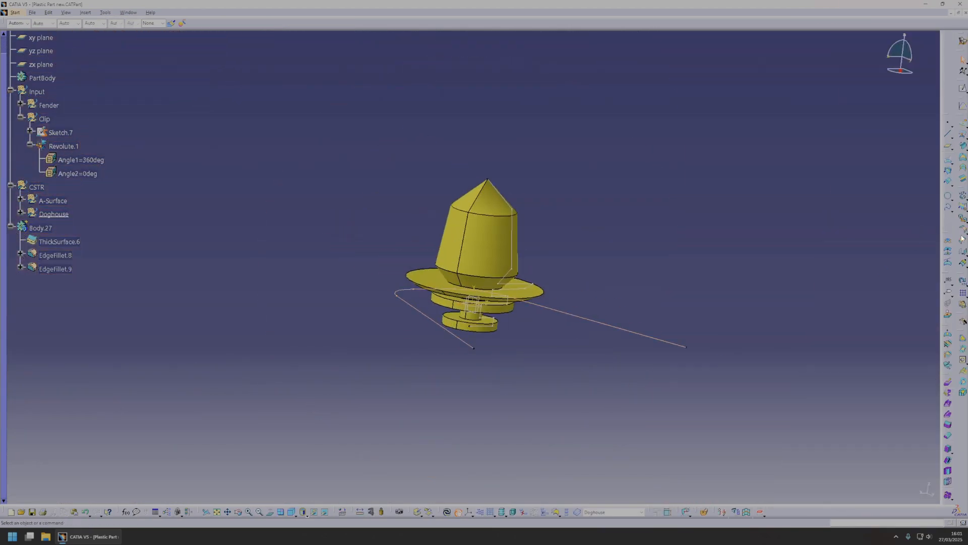
Create a full circle about 229 mm in diameter, centred on the origin with the xy plane as support.
left_click(948, 197)
middle_click_drag(486, 315, 481, 314, "ctrl")
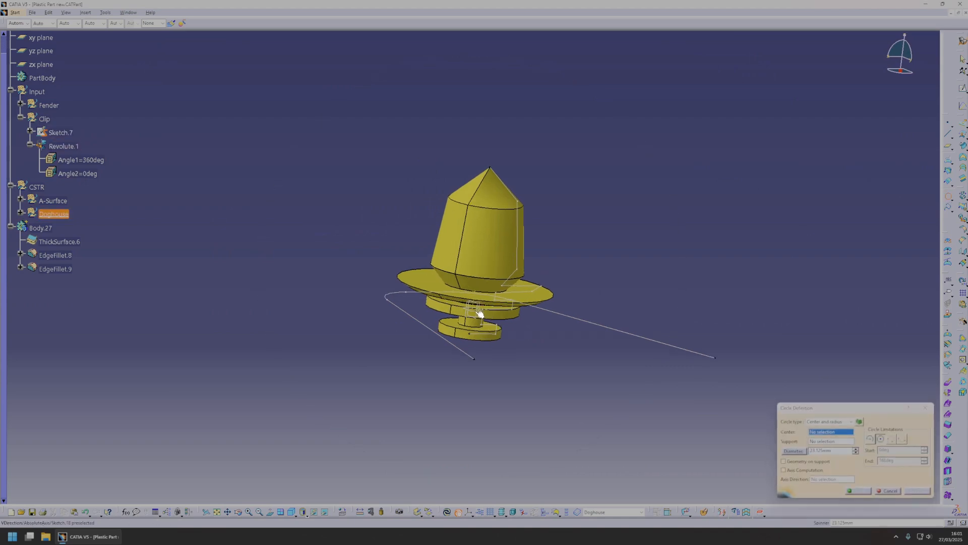
left_click(472, 308)
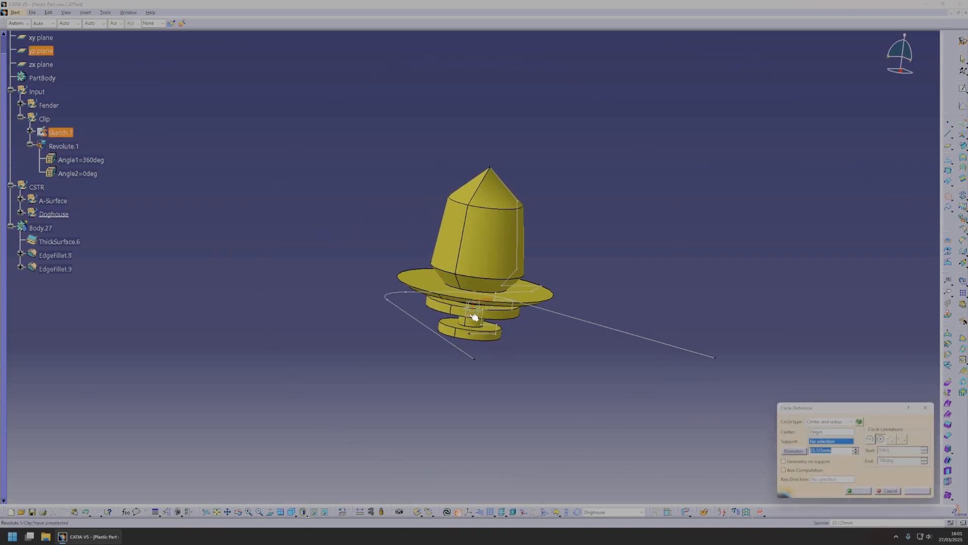
left_click(476, 312)
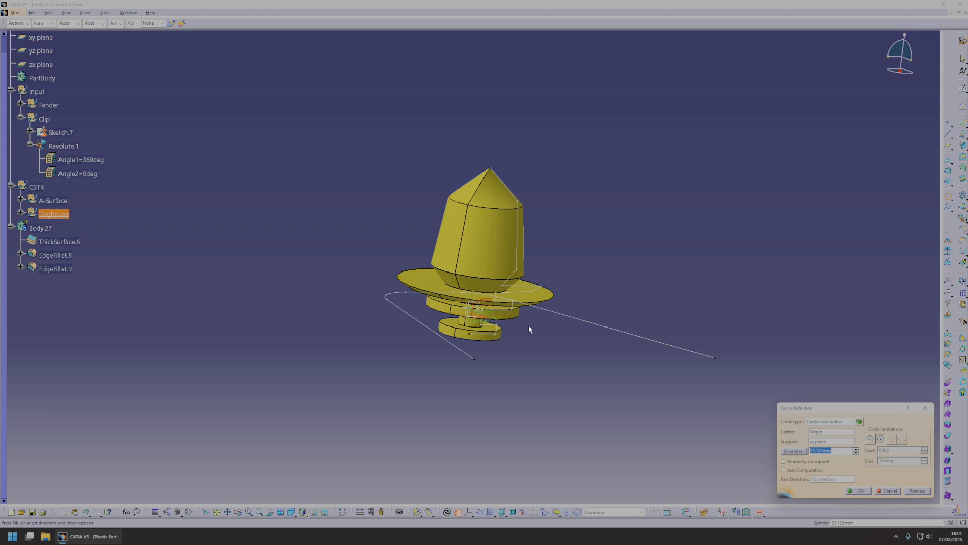
left_click_drag(498, 321, 677, 394)
middle_click_drag(610, 349, 612, 386)
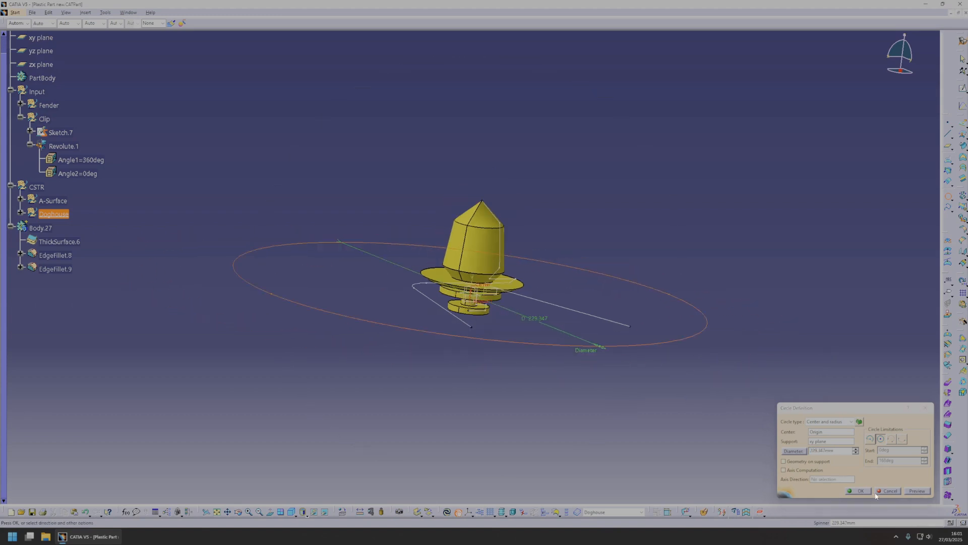
left_click(857, 489)
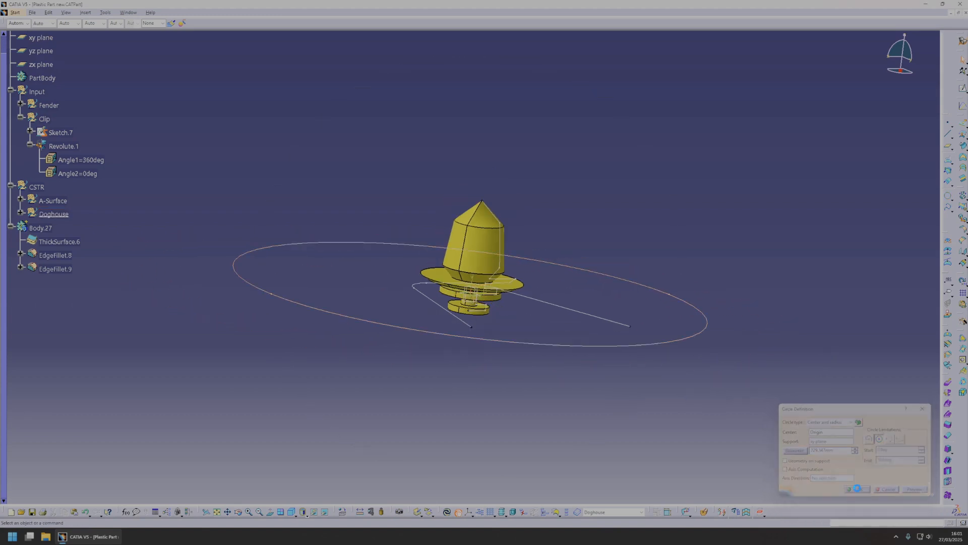
Fill the large circle with a surface.
left_click(964, 158)
left_click(635, 285)
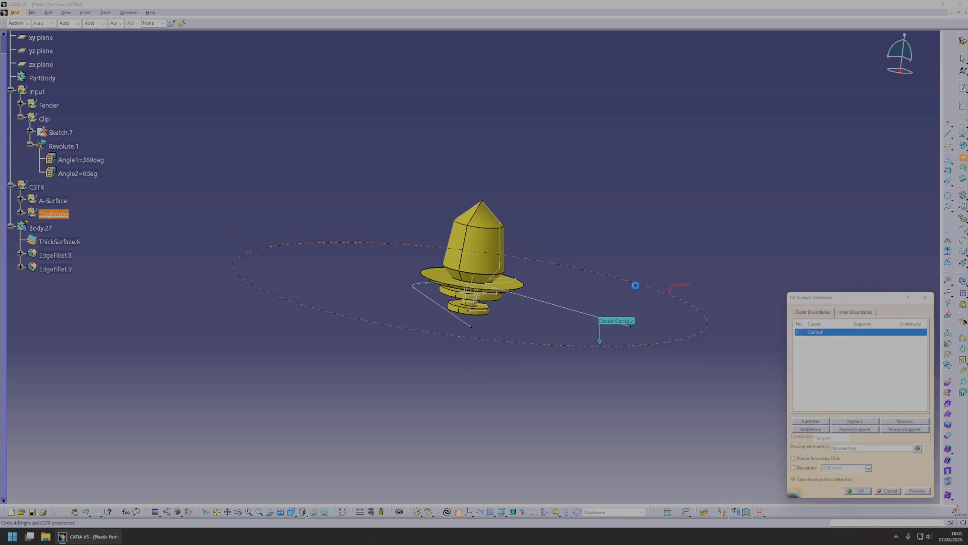
left_click(857, 490)
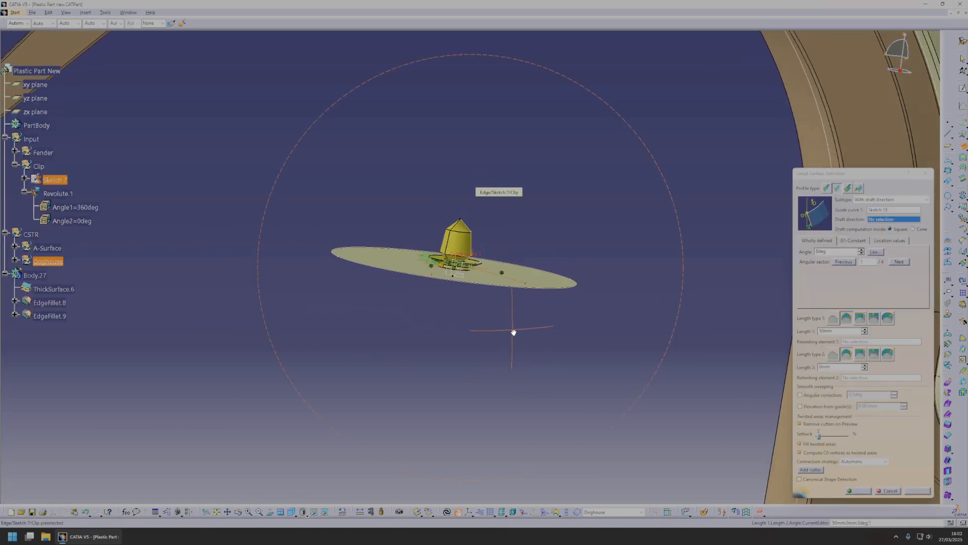
Set up a draft-direction sweep along the doghouse sketch, using the Z Component as draft direction, and preview it.
middle_click_drag(516, 306, 570, 336)
scroll(570, 336, "up", 1)
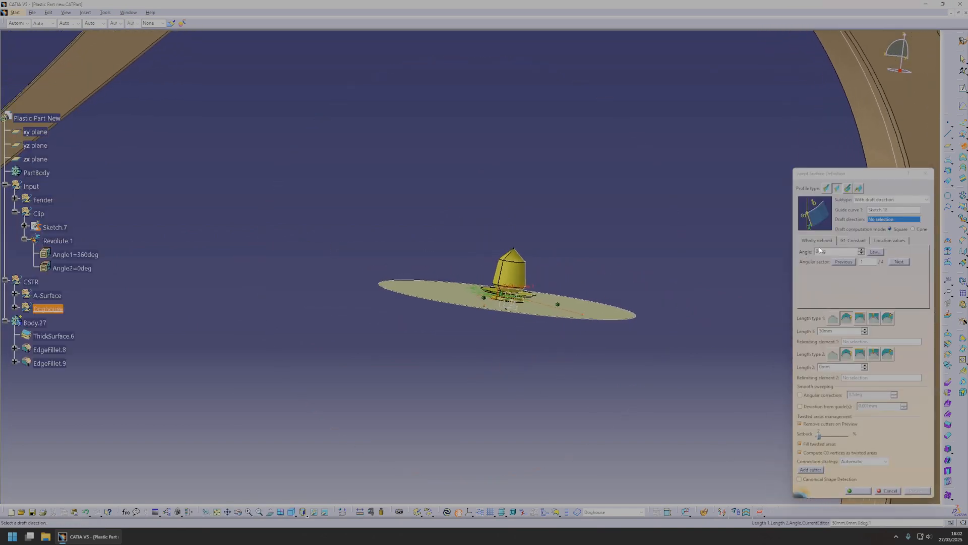
middle_click_drag(601, 236, 651, 110)
right_click(882, 221)
left_click(905, 254)
middle_click_drag(474, 343, 440, 302)
left_click(917, 490)
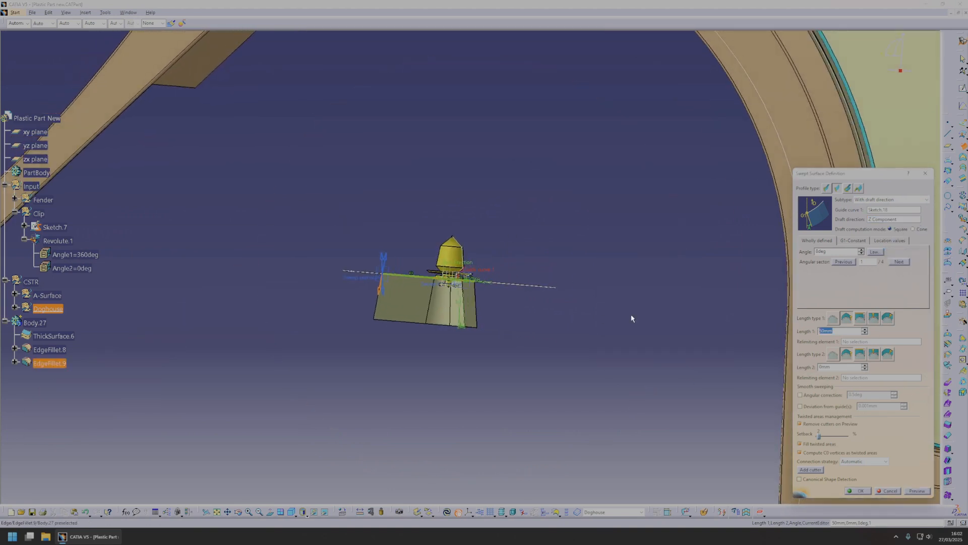
Lengthen the sweep downwards, set its Length 2 to 5 mm so it crosses the filled disc, and create it.
middle_click_drag(672, 324, 398, 343)
left_click(916, 490)
middle_click_drag(746, 381, 573, 319)
left_click_drag(830, 366, 809, 367)
type("5")
middle_click_drag(600, 360, 589, 370)
left_click(918, 490)
middle_click_drag(550, 336, 785, 440)
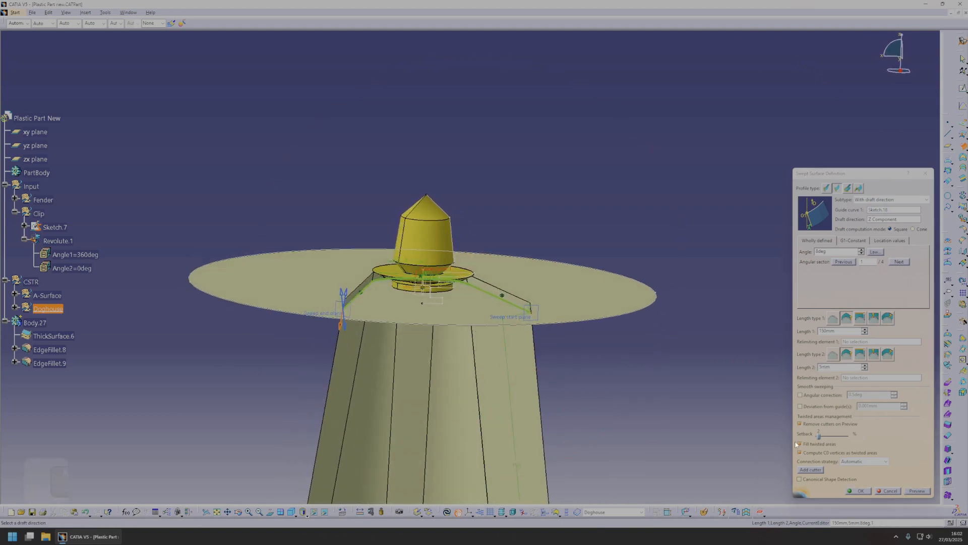
left_click(860, 490)
Trim the swept walls with the filled disc, keeping the lower walls and the top face inside them.
scroll(594, 402, "up", 1)
middle_click_drag(594, 402, 682, 379)
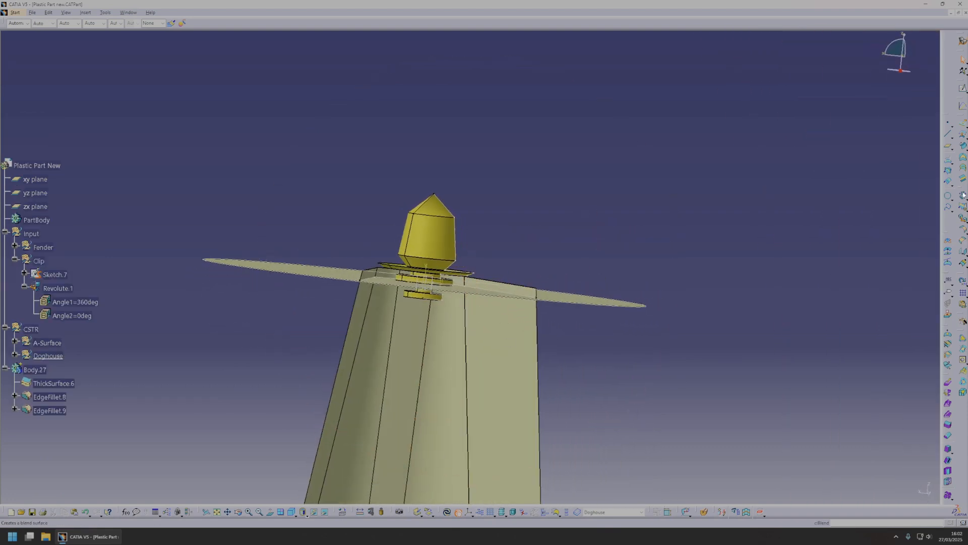
middle_click_drag(580, 315, 412, 318)
left_click(463, 322)
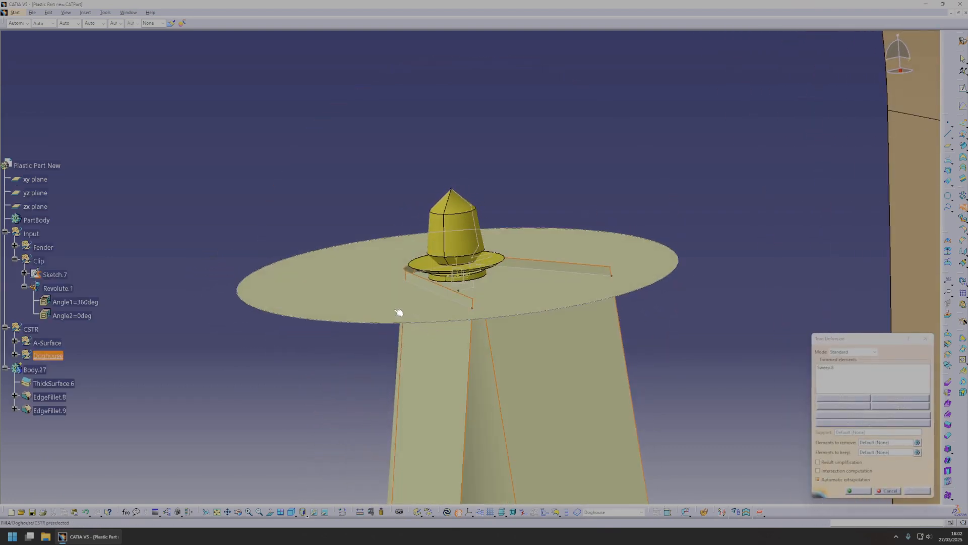
left_click(412, 318)
left_click(867, 415)
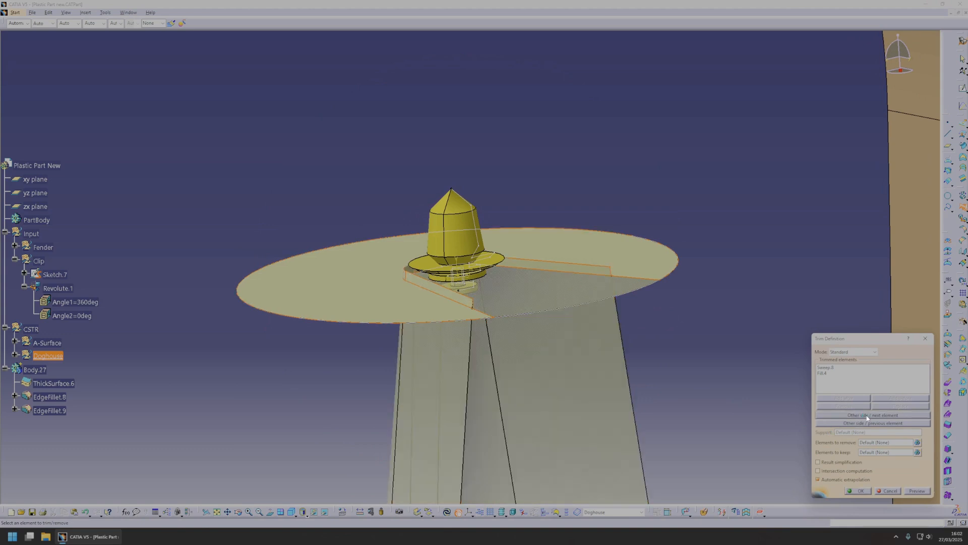
left_click(867, 423)
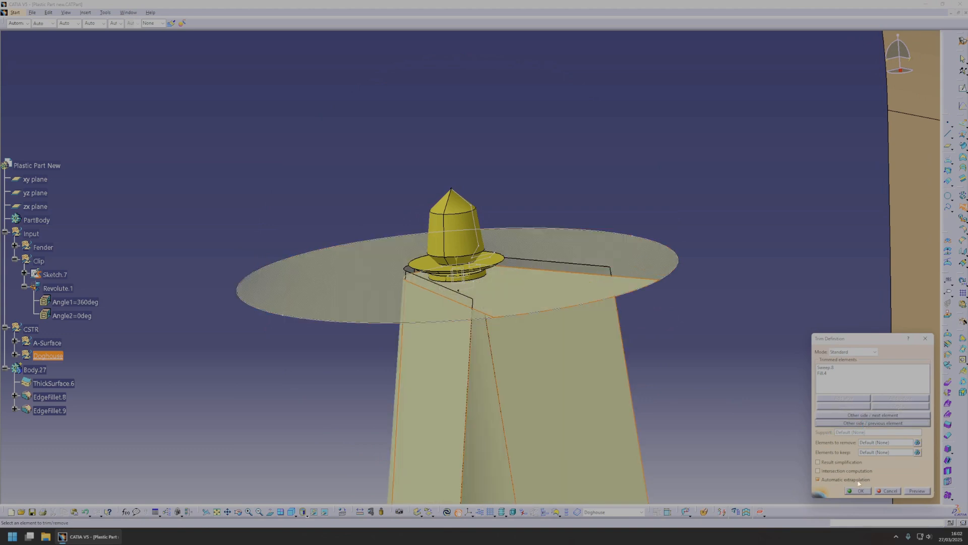
left_click(858, 490)
Offset the Fill.4 disc surface 13 mm downwards, below the clip's base.
right_click(519, 307)
left_click(544, 310)
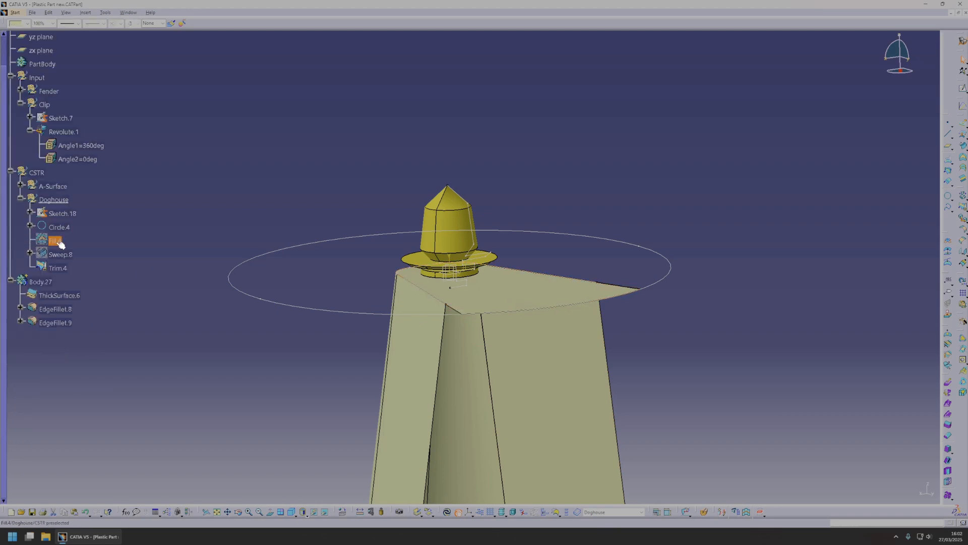
middle_click_drag(510, 273, 526, 218)
left_click_drag(465, 275, 462, 352)
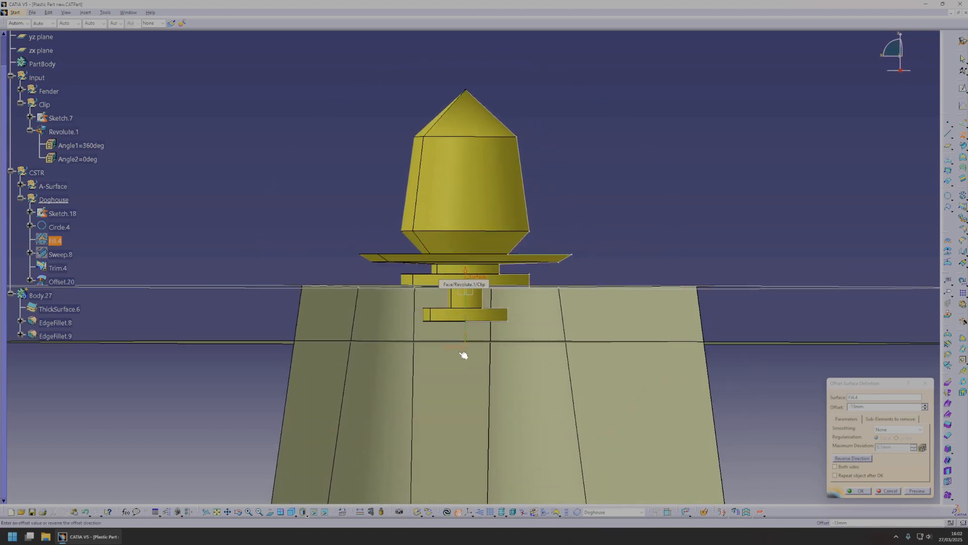
left_click(862, 494)
middle_click_drag(523, 298, 460, 302)
scroll(571, 212, "up", 1)
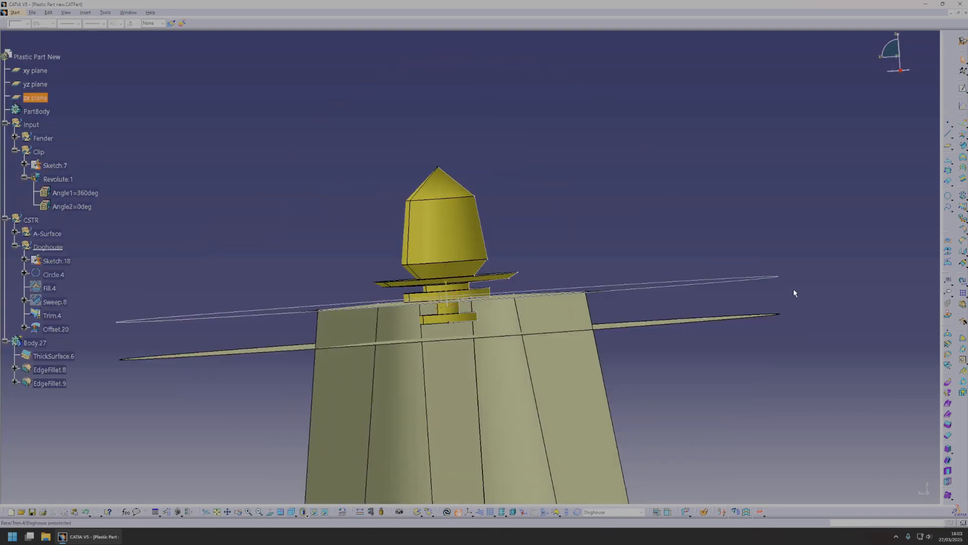
left_click(962, 89)
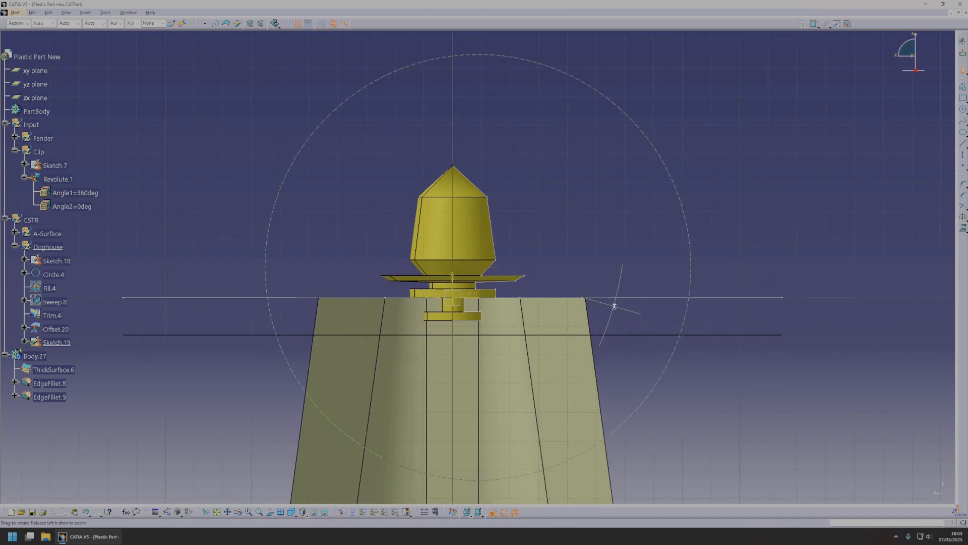
left_click(962, 145)
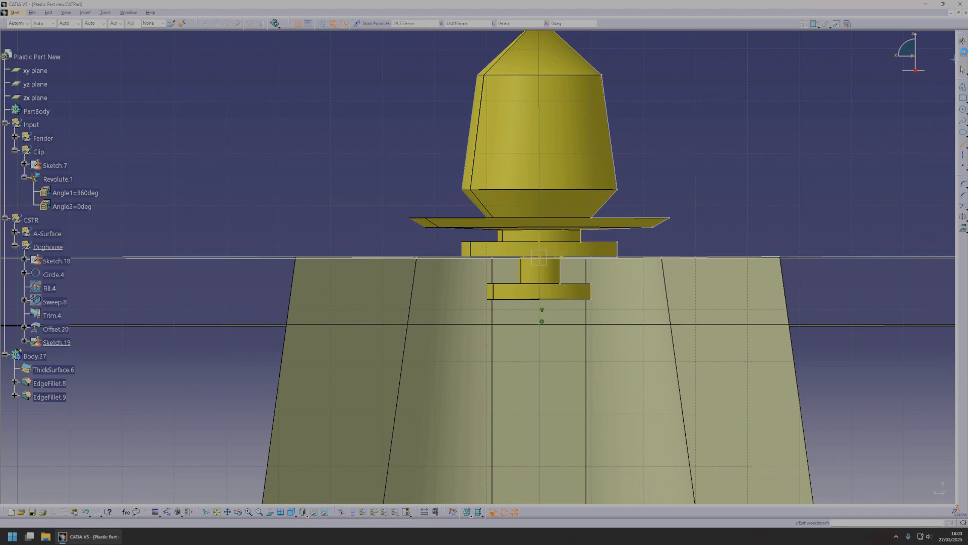
left_click(965, 54)
left_click(64, 343)
key("Delete")
Insert a new body directly under the part Plastic Part New.
mouse_move(588, 234)
middle_mouse_down()
mouse_move(513, 301)
mouse_move(559, 267)
mouse_move(438, 309)
mouse_move(518, 316)
middle_mouse_up()
scroll(512, 300, "up", 1)
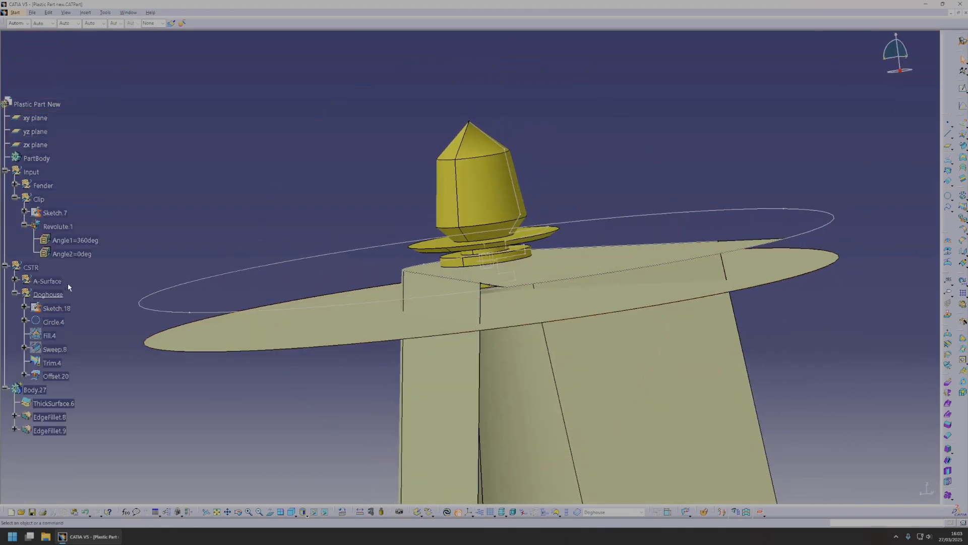
left_click(37, 104)
left_click(105, 12)
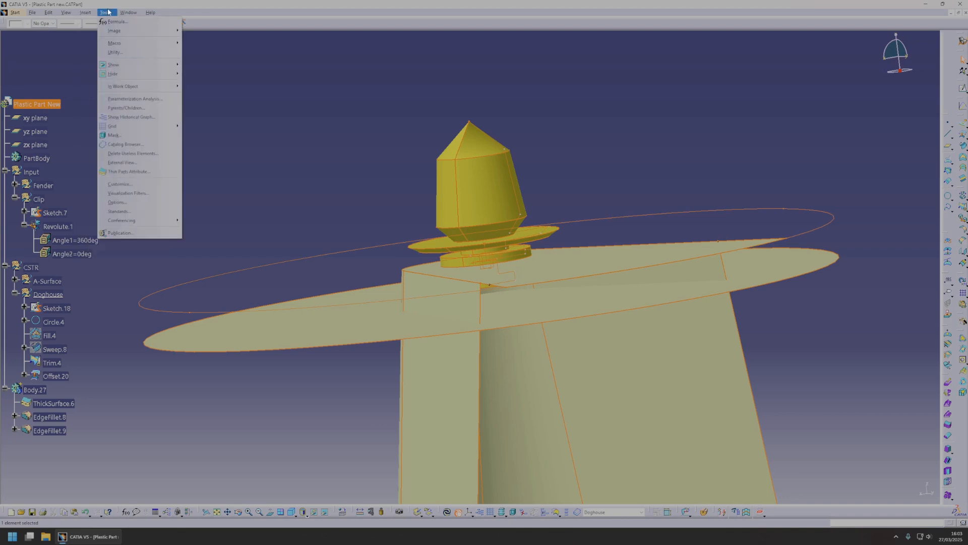
mouse_move(85, 12)
left_click(107, 30)
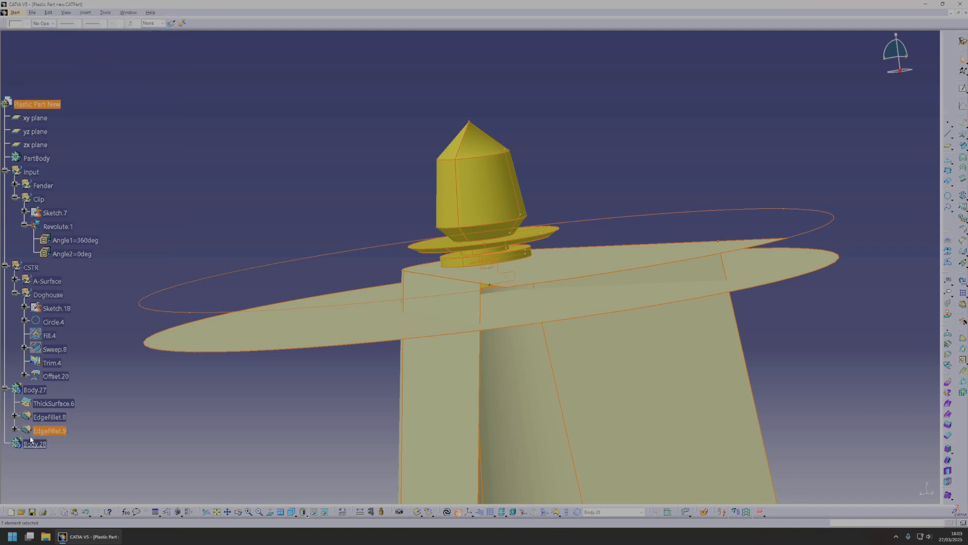
Rename the newly inserted body as Doghouse.
right_click(35, 444)
left_click(65, 318)
left_click(800, 300)
type("Doghouse")
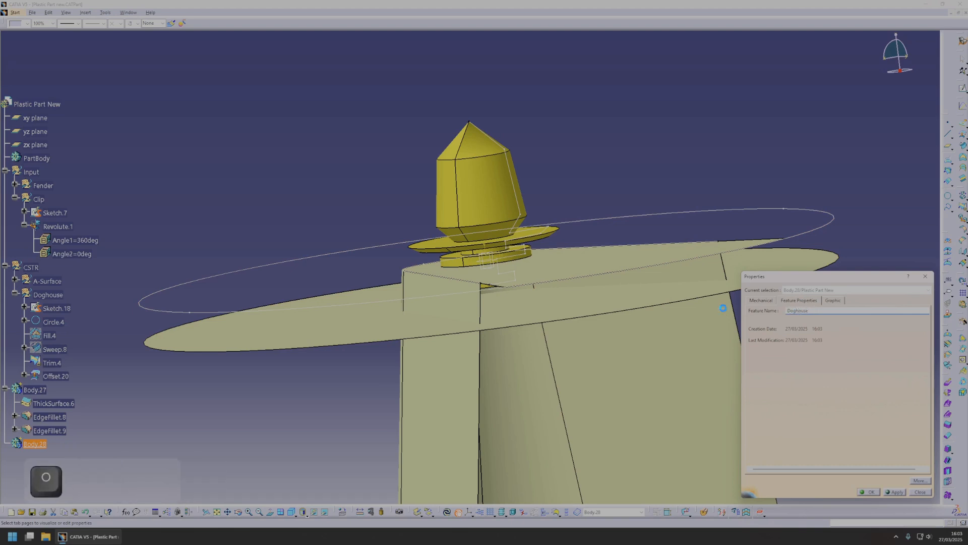
key("Return")
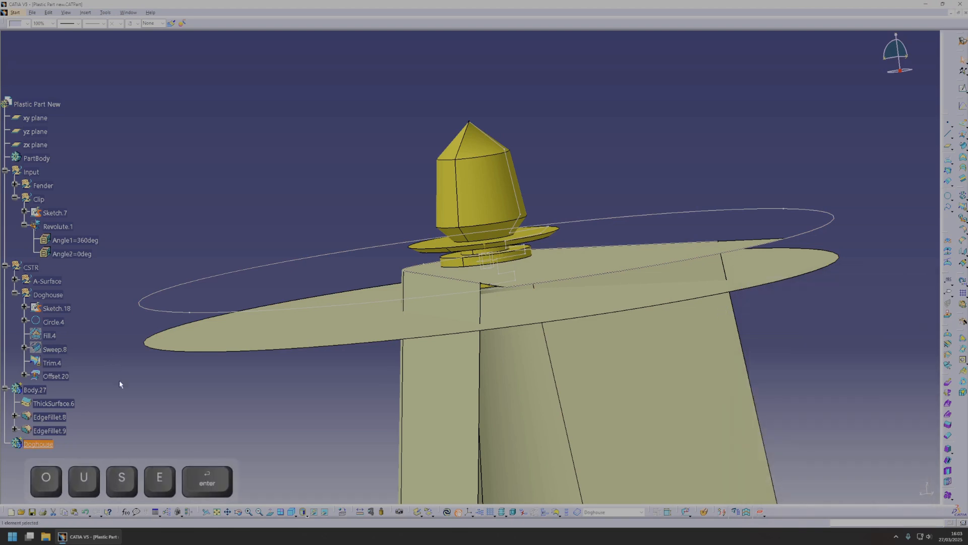
Switch to Part Design and thicken the Trim.4 surface by 1.5 mm in the Doghouse body.
middle_click_drag(536, 313, 510, 318)
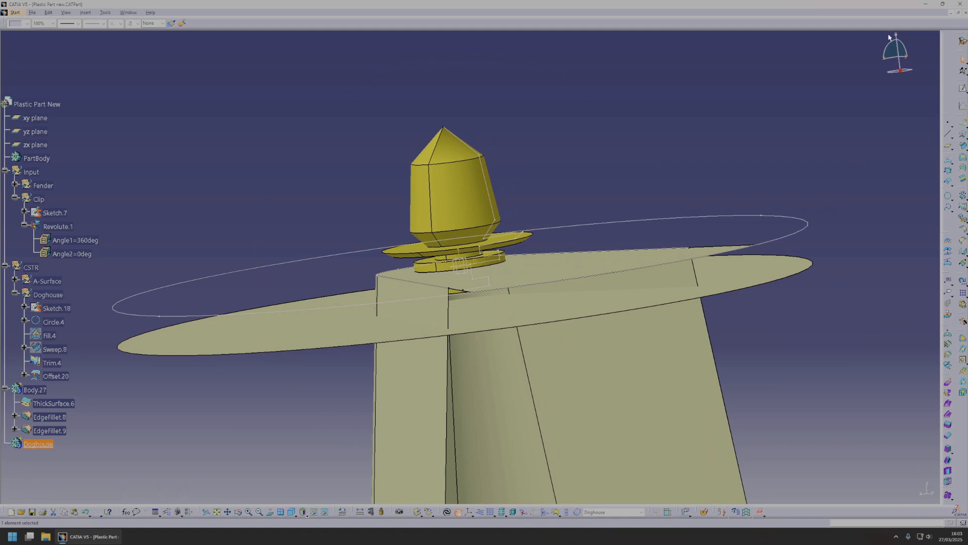
left_click(15, 13)
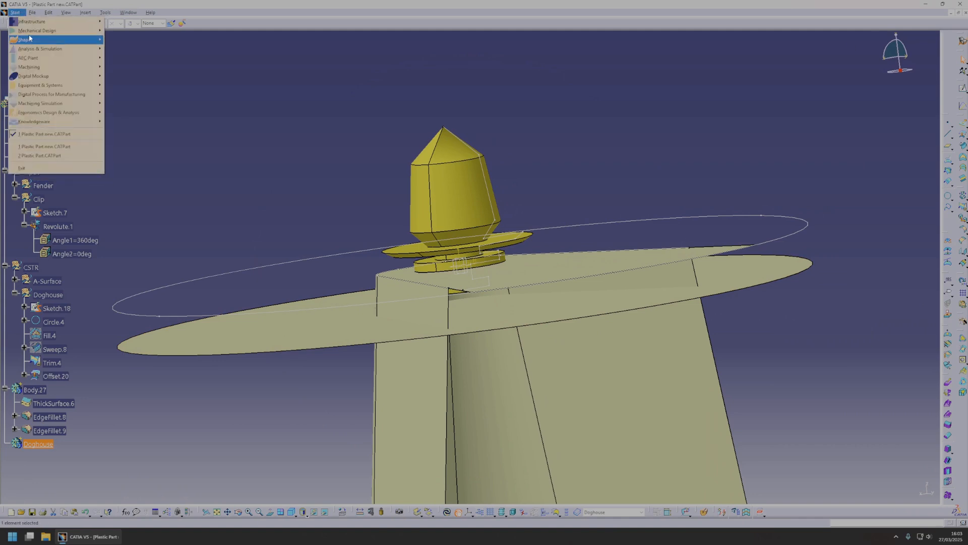
left_click(121, 31)
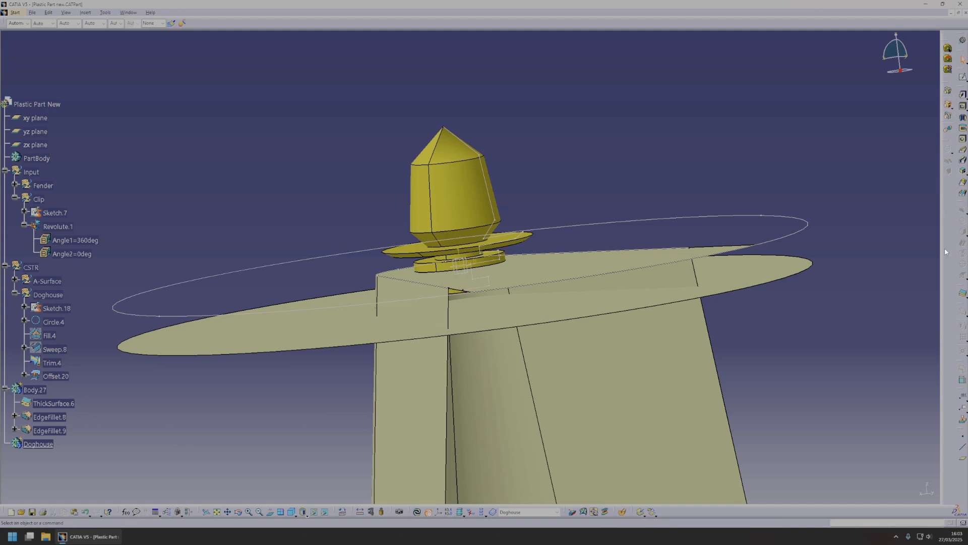
left_click(963, 295)
middle_click_drag(422, 397, 475, 334)
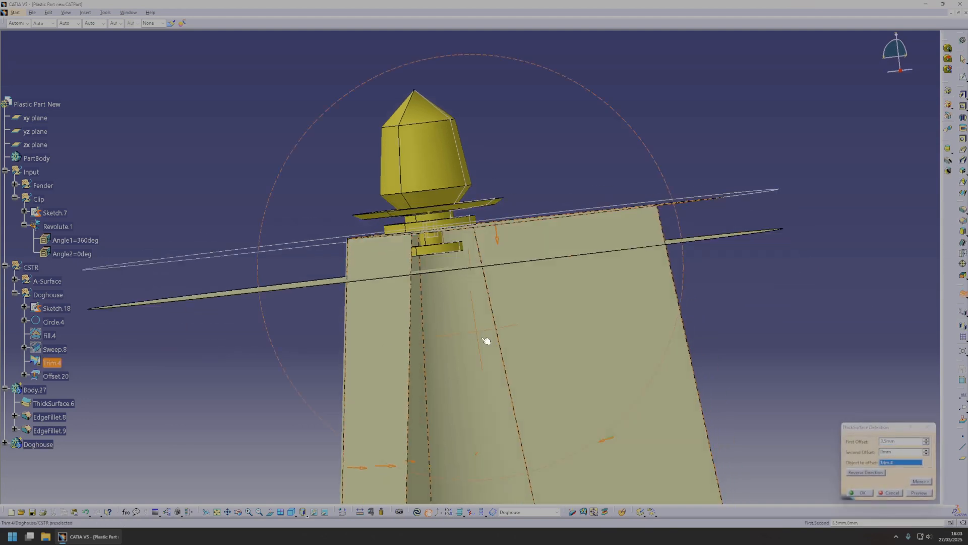
left_click(861, 492)
middle_click_drag(545, 289, 419, 306)
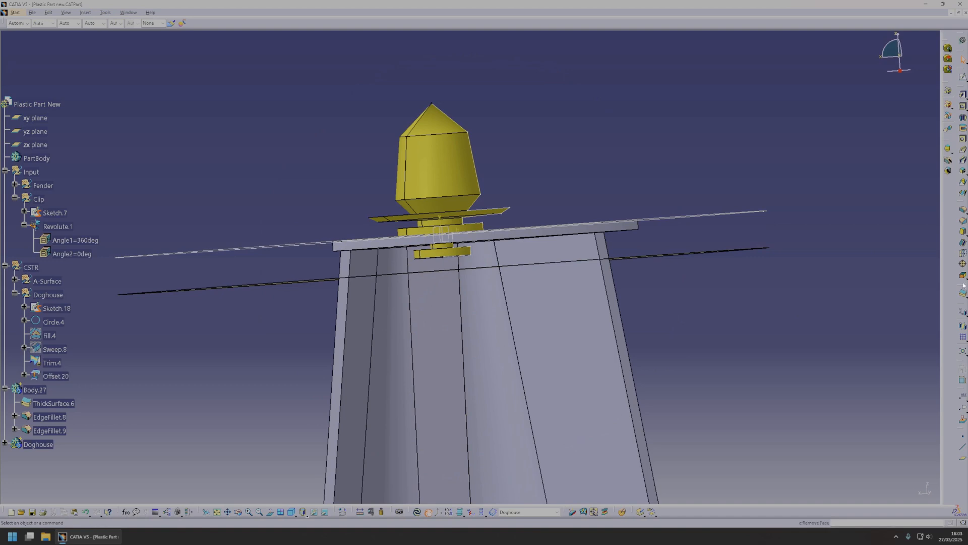
middle_click_drag(484, 292, 467, 304)
key("Escape")
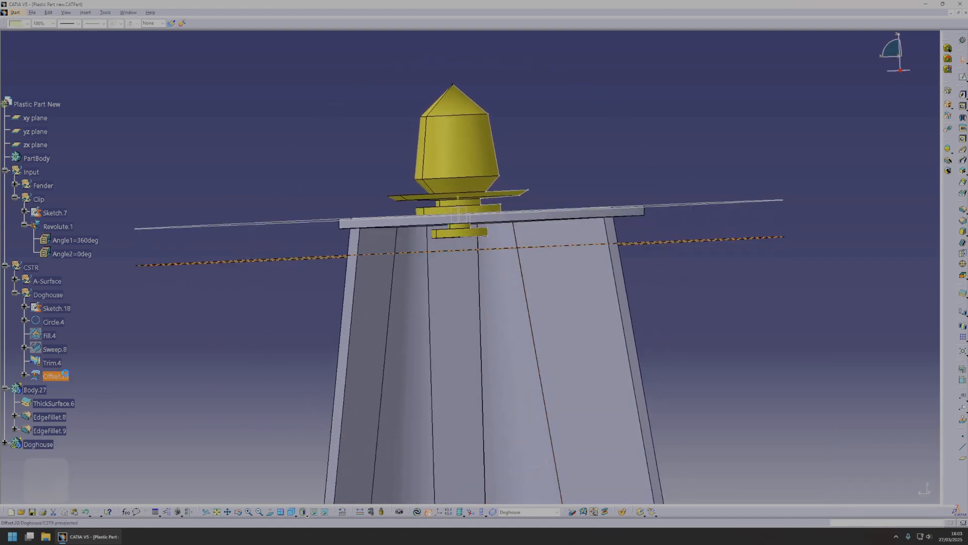
Insert another body and thicken the Offset.20 disc surface by 1.5 mm in it.
left_click(85, 12)
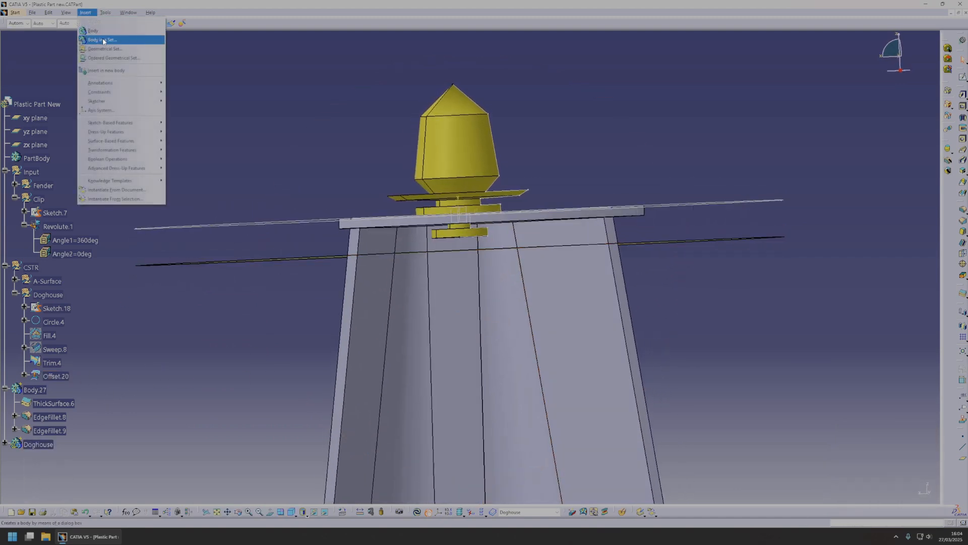
left_click(96, 36)
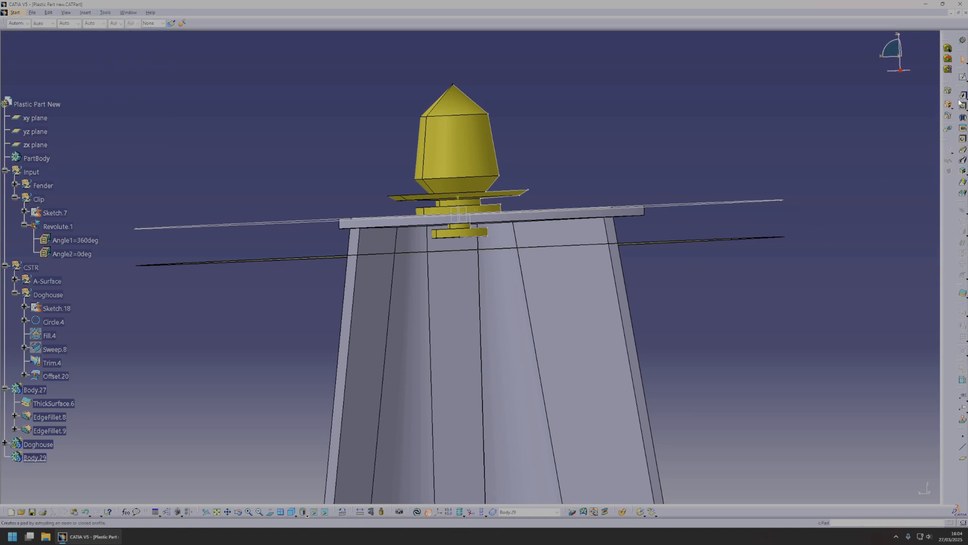
left_click(963, 291)
left_click(647, 241)
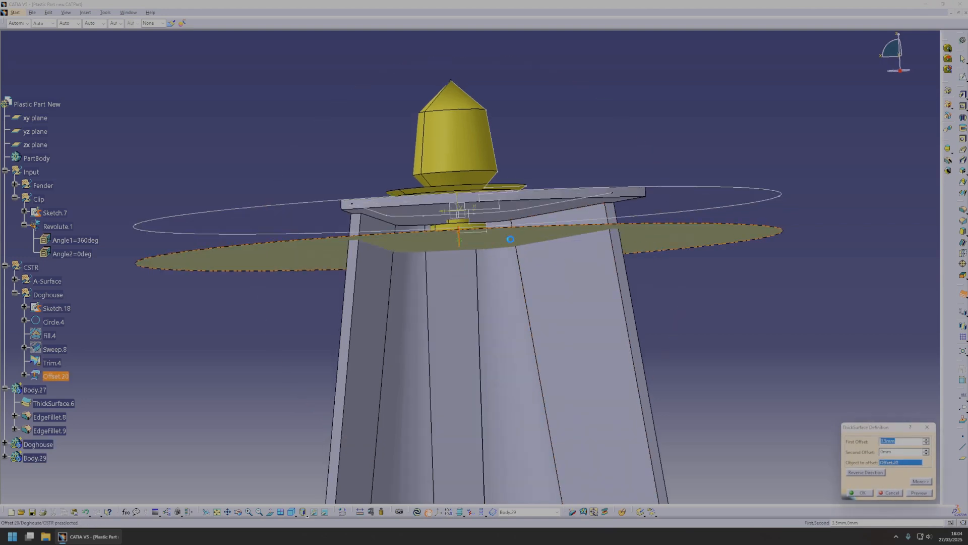
left_click(861, 492)
mouse_move(534, 315)
middle_mouse_down()
mouse_move(492, 332)
mouse_move(487, 263)
mouse_move(483, 272)
mouse_move(459, 228)
middle_mouse_up()
middle_click_drag(407, 204, 361, 223)
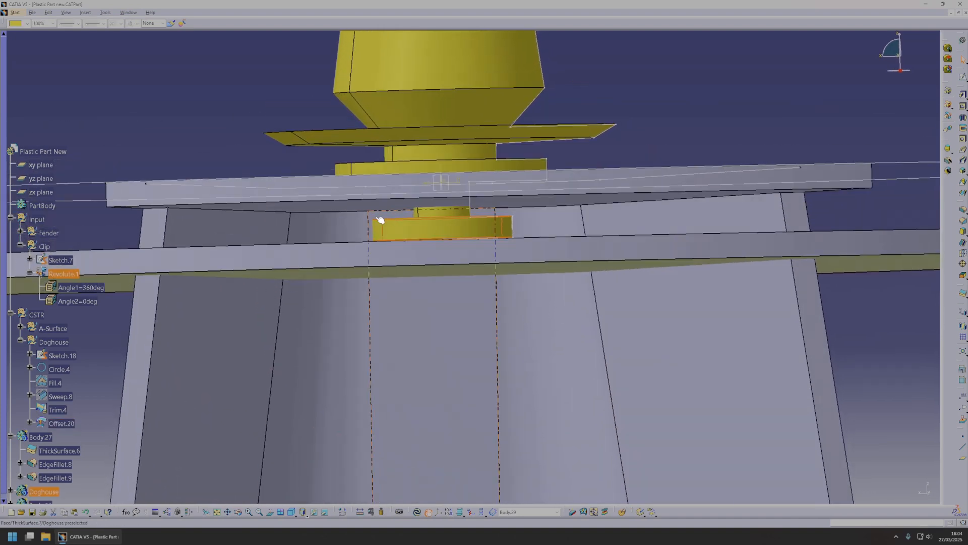
Set the Offset.20 disc's offset to 15 mm downwards for more clearance under the clip, and update its thick surface.
middle_click_drag(458, 232, 445, 234)
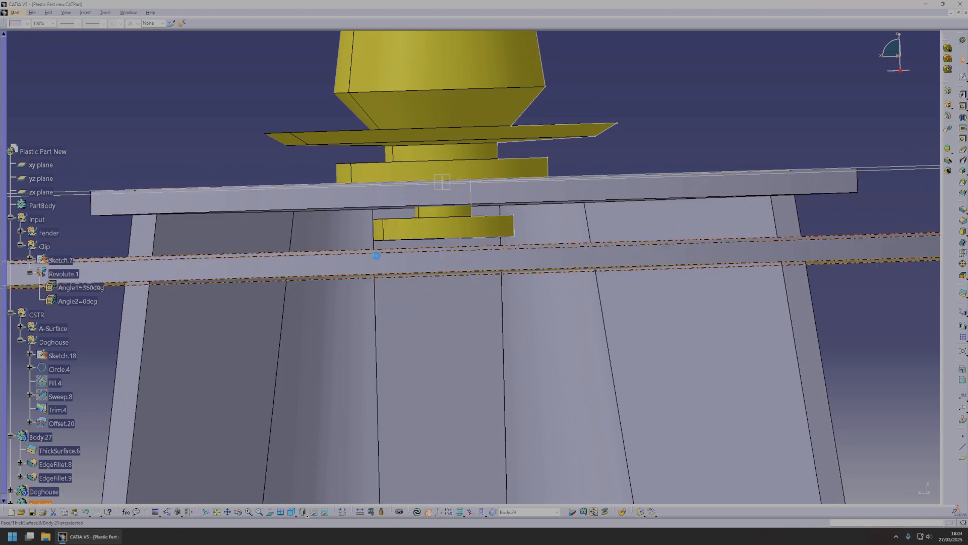
middle_click_drag(478, 243, 454, 240)
left_click(441, 250)
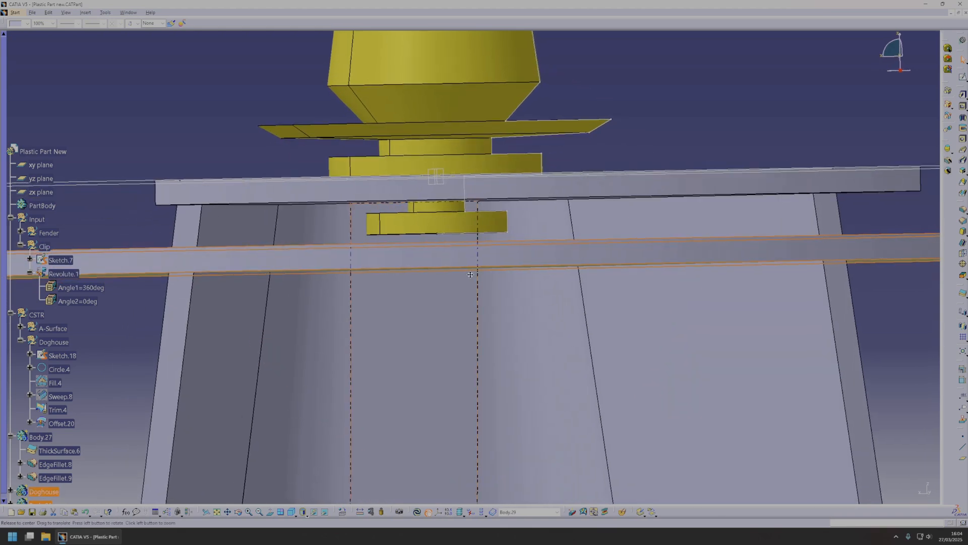
middle_click_drag(473, 276, 465, 272)
scroll(72, 427, "down", 2)
left_click(49, 288)
double_click(56, 329)
left_click_drag(437, 278, 437, 292)
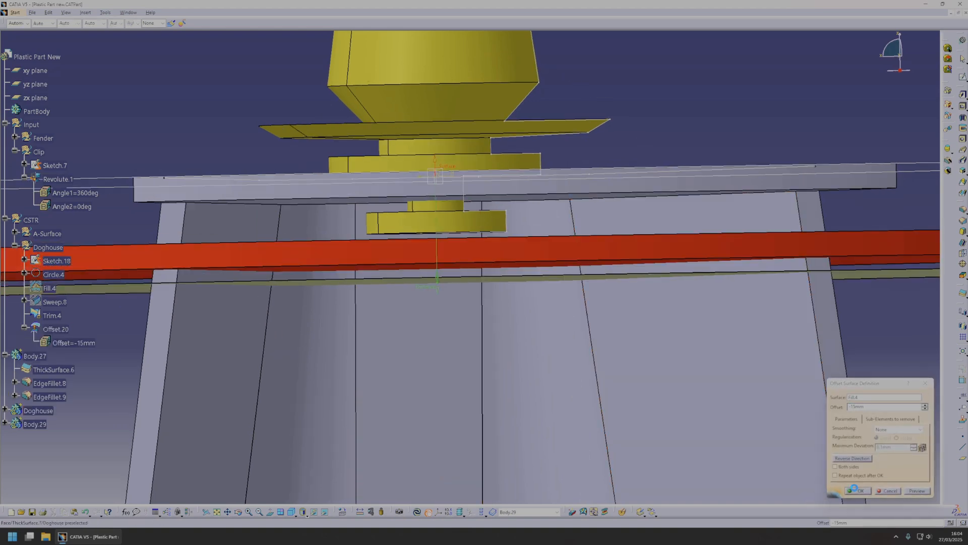
left_click(857, 489)
right_click(484, 266)
left_click(525, 396)
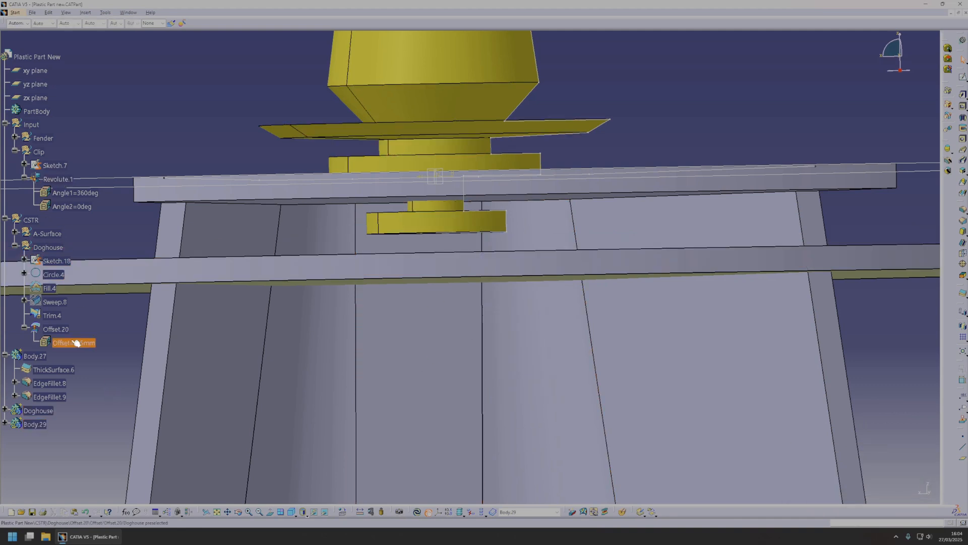
Make the Doghouse geometrical set the in-work object and start a sketch on the zx plane.
right_click(61, 332)
left_click(115, 381)
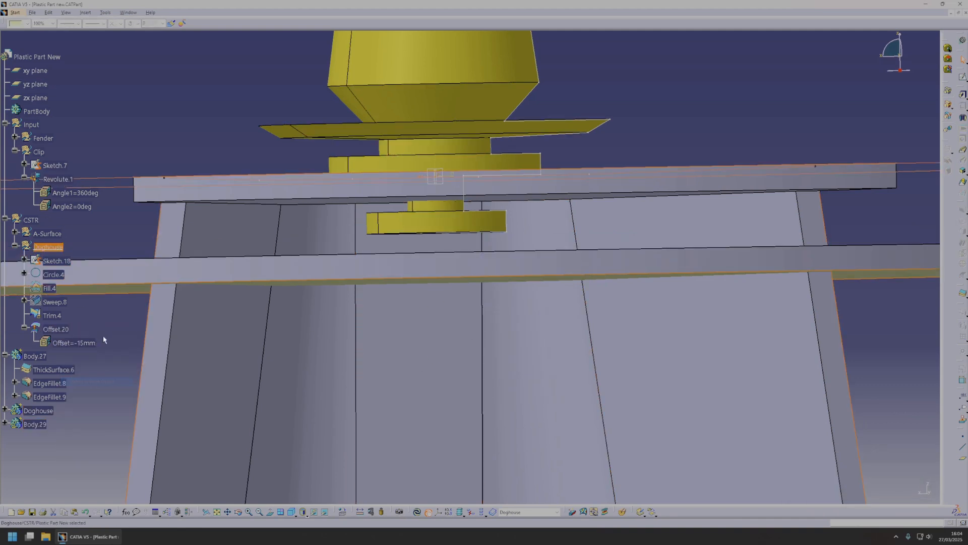
left_click(964, 80)
middle_click_drag(417, 218, 449, 171)
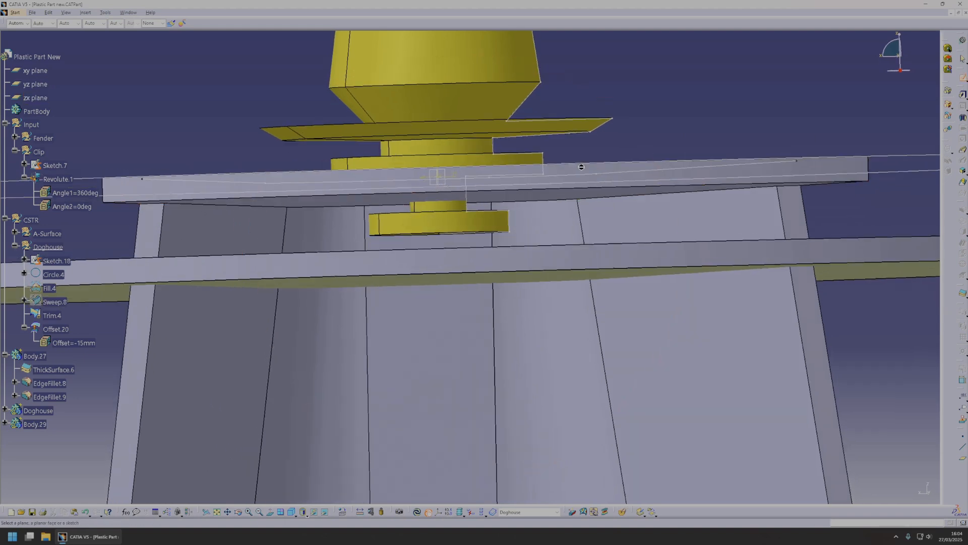
left_click(443, 172)
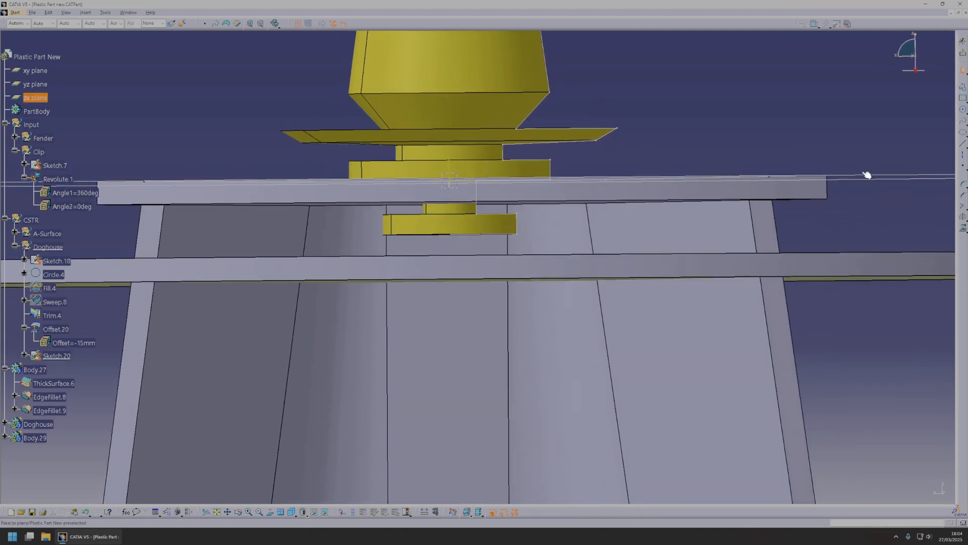
Sketch a vertical line just below the clip's base, constrain its distance from the clip origin, set its length to 4 mm and finish the sketch.
left_click(962, 146)
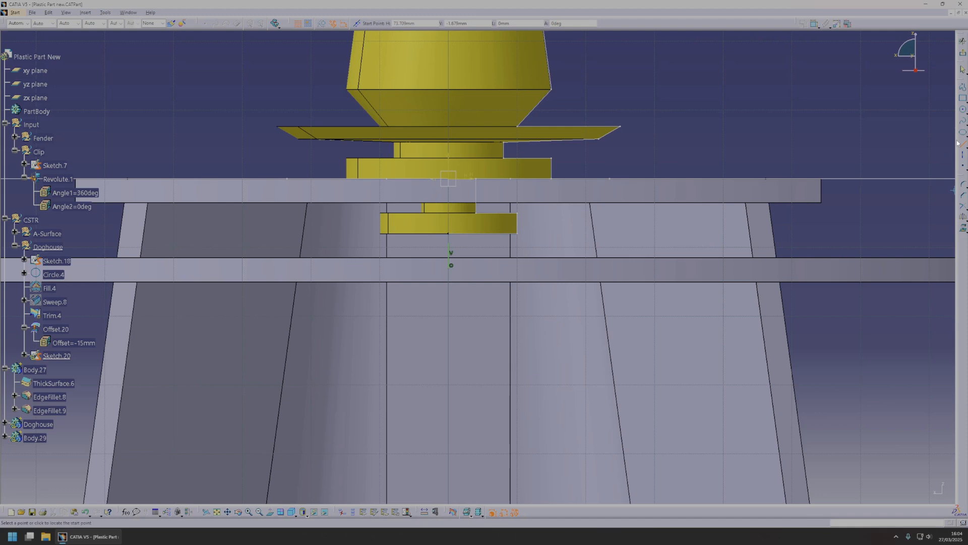
key("Escape")
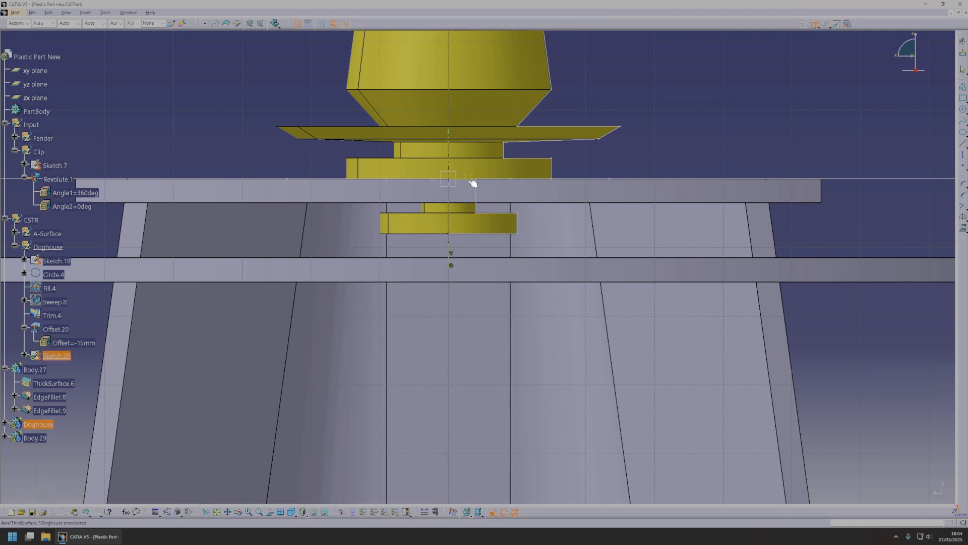
double_click(598, 166)
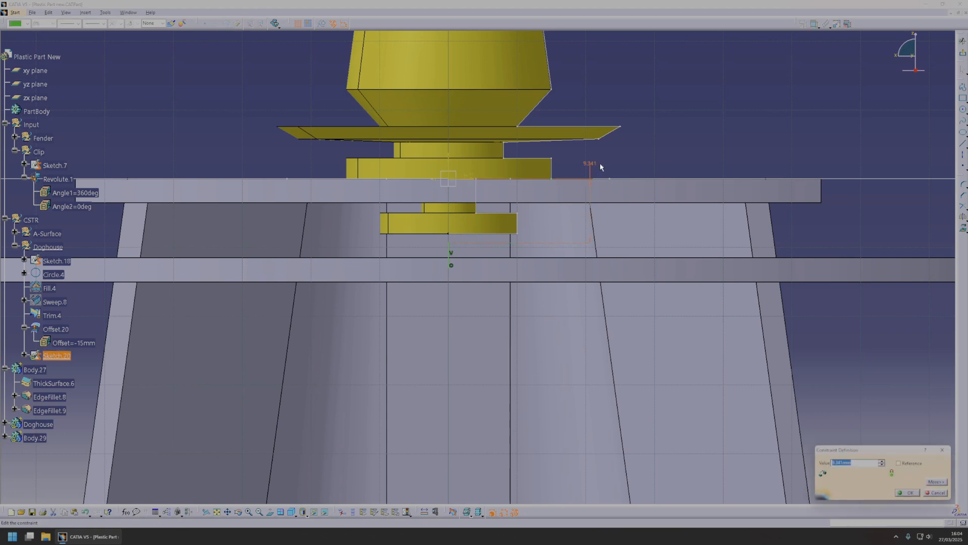
key("Return")
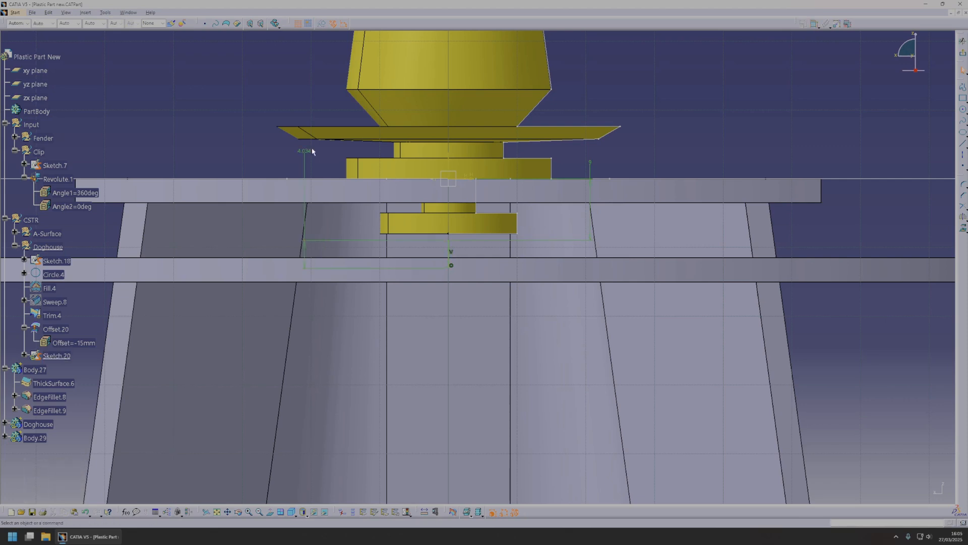
double_click(306, 155)
type("4mm")
key("Return")
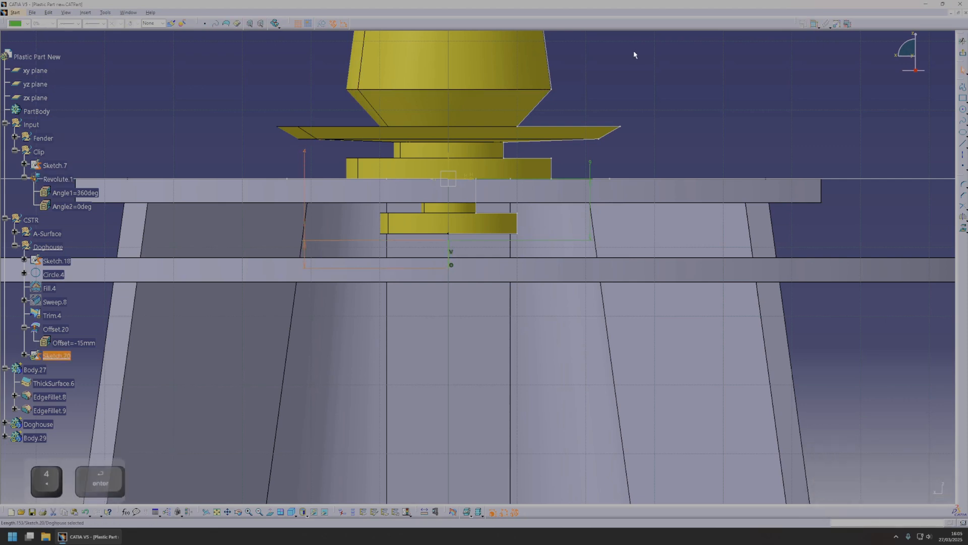
left_click(962, 40)
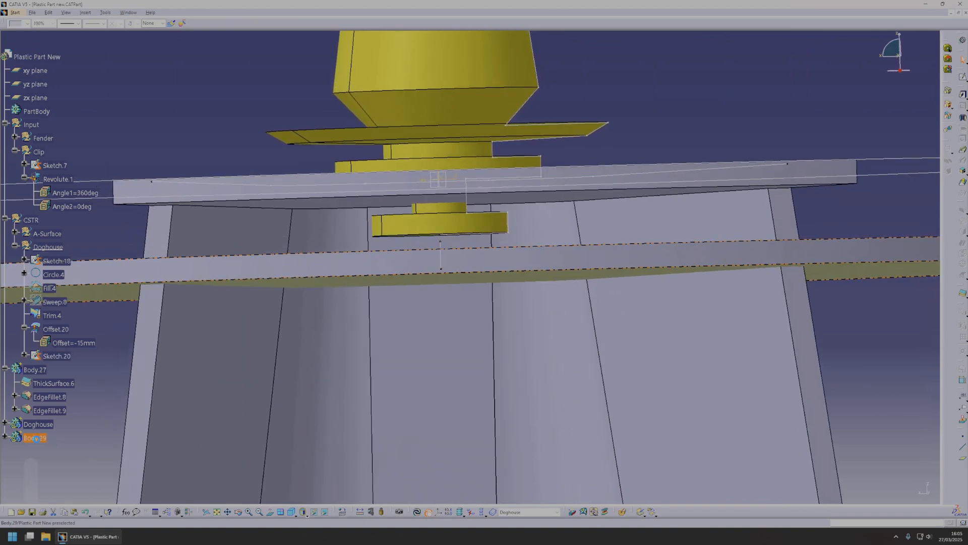
Make Body.29 the in-work object and pad the Sketch.20 line as a thick pad with 1.5 mm thickness.
right_click(34, 438)
left_click(62, 337)
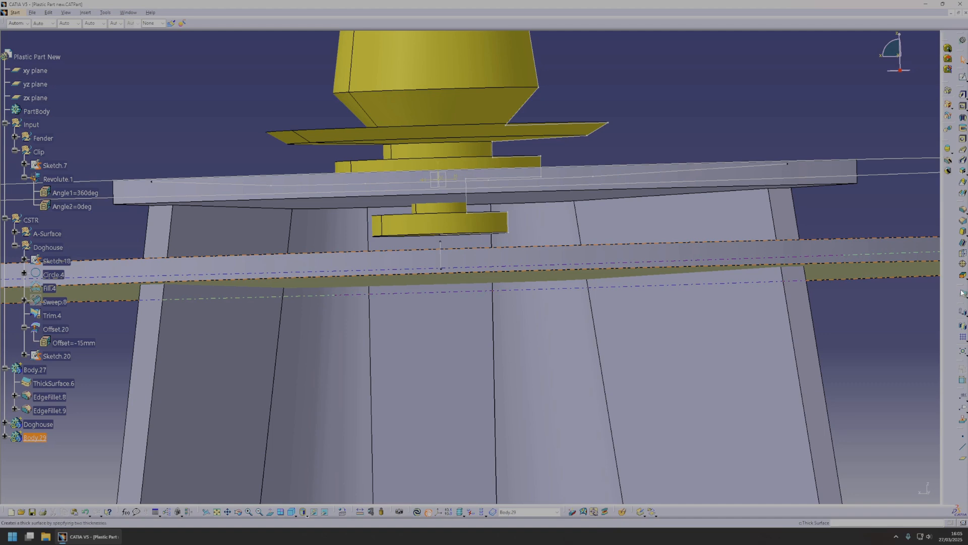
left_click(962, 97)
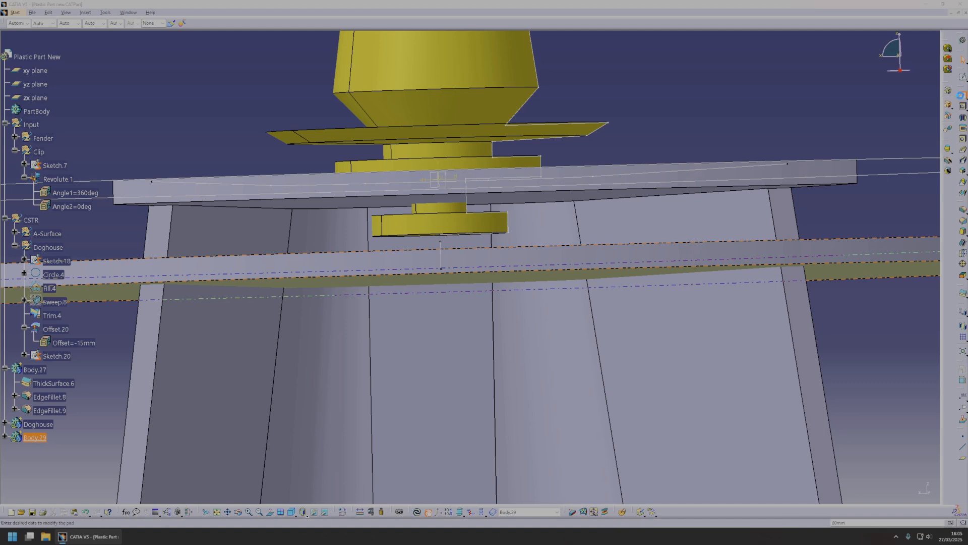
left_click(444, 250)
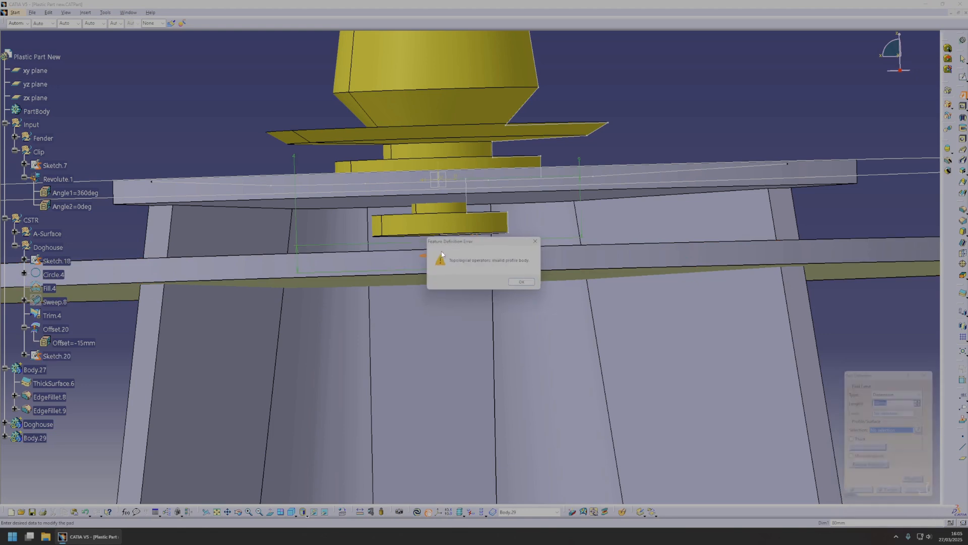
left_click(524, 283)
mouse_move(426, 261)
middle_mouse_down()
mouse_move(443, 259)
mouse_move(412, 261)
middle_mouse_up()
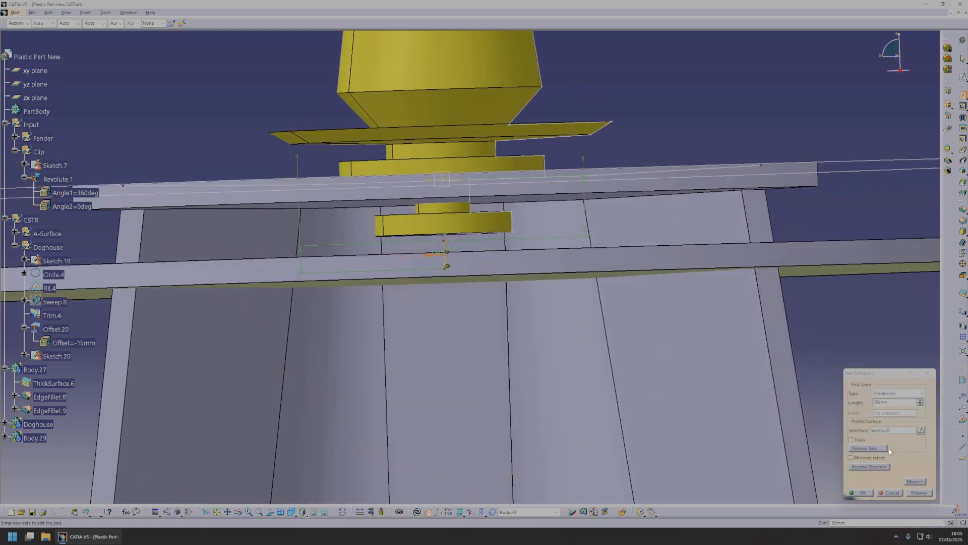
left_click(860, 441)
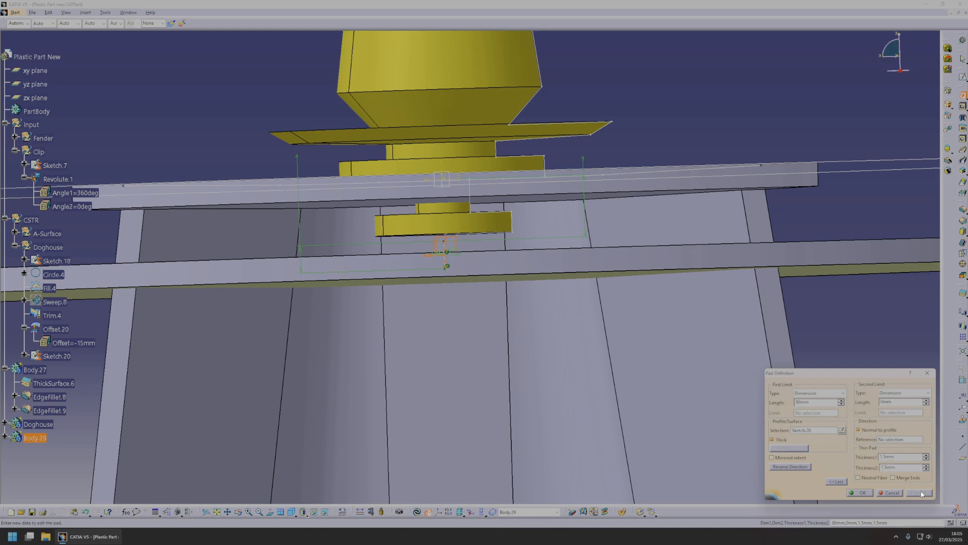
left_click(861, 493)
Make the Doghouse body the in-work object again after checking the new rib under the clip.
middle_click_drag(506, 389, 536, 396)
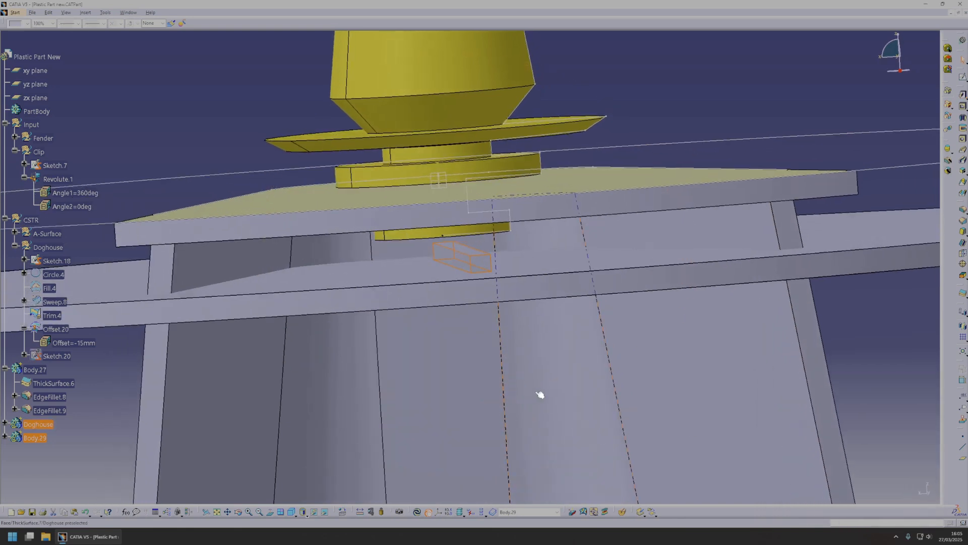
middle_click_drag(407, 260, 505, 252)
middle_click_drag(398, 304, 373, 307)
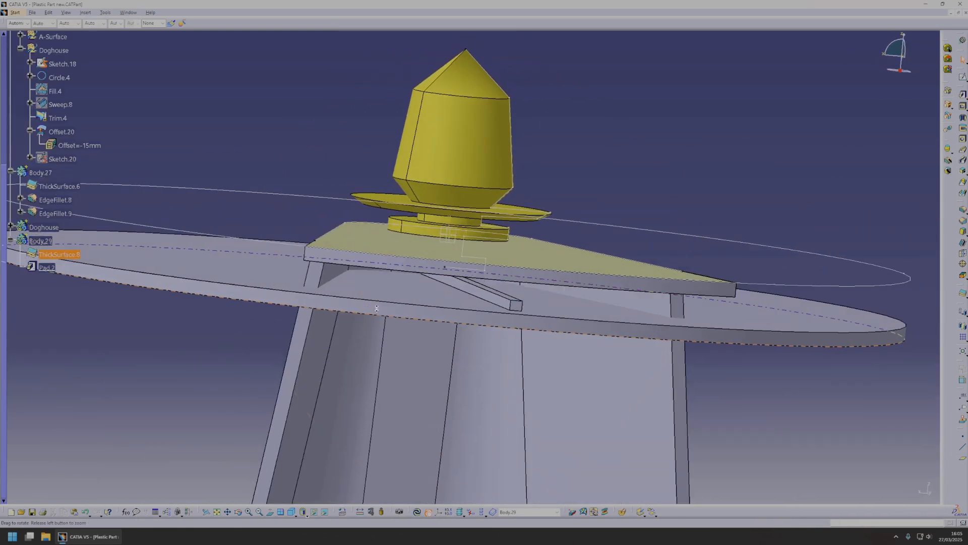
right_click(50, 228)
left_click(80, 283)
middle_click_drag(559, 287, 570, 252)
middle_click_drag(436, 267, 477, 290)
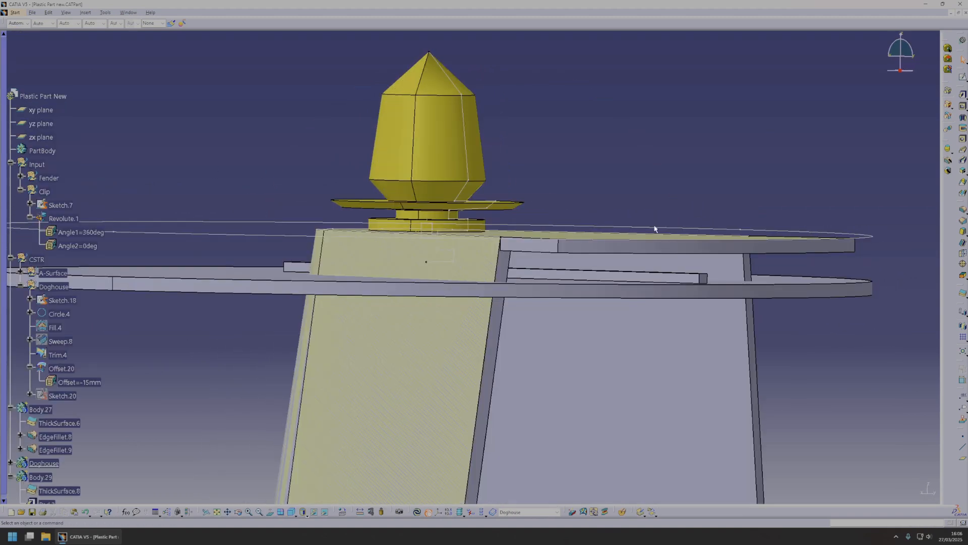
Reduce the radius of Circle.4, the circle around the clip that bounds the disc surfaces.
middle_click_drag(655, 227, 419, 323)
left_click(421, 322)
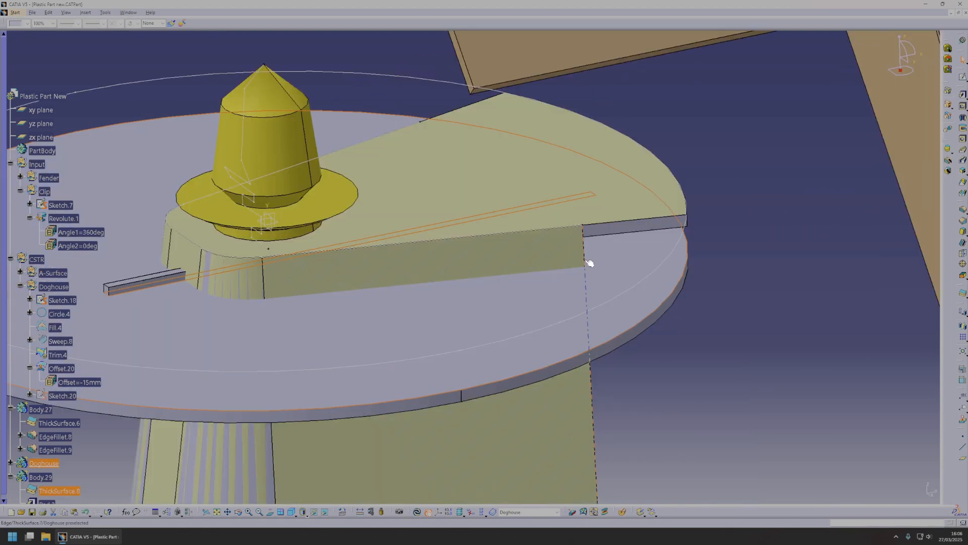
left_click(588, 263)
middle_click_drag(594, 259, 509, 232)
double_click(512, 275)
left_click_drag(635, 171, 530, 182)
left_click(847, 489)
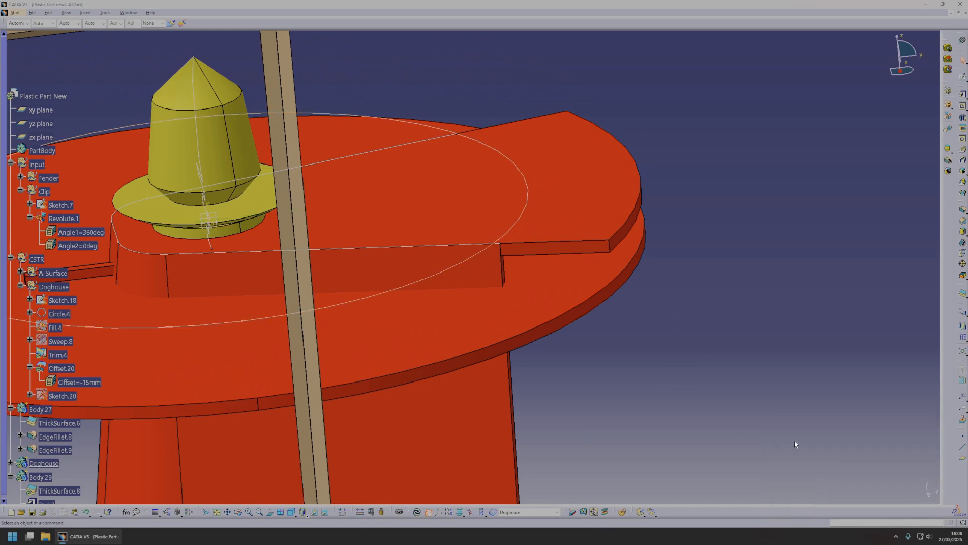
Update the outdated solids around the clip, including Body.29, to match the reduced circle radius.
right_click(574, 204)
left_click(650, 330)
right_click(569, 309)
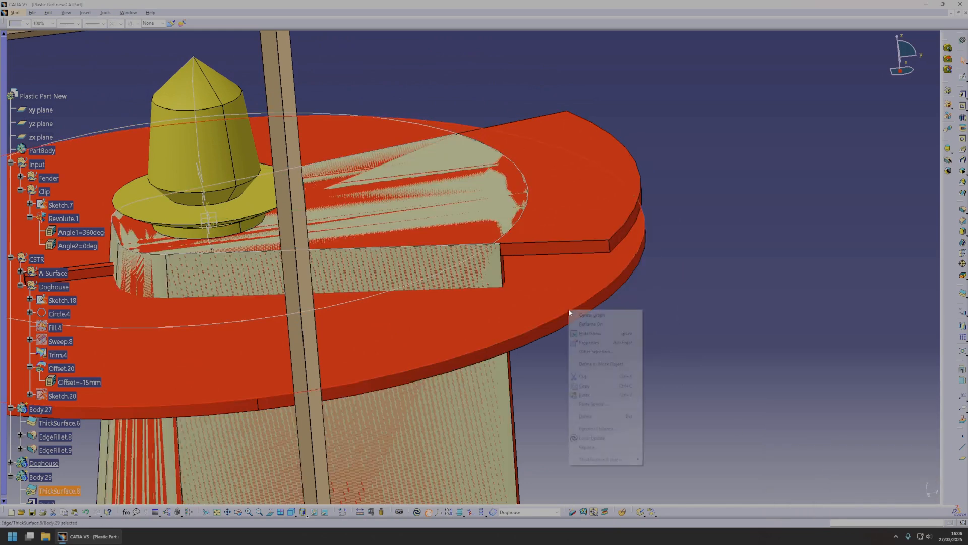
left_click(600, 437)
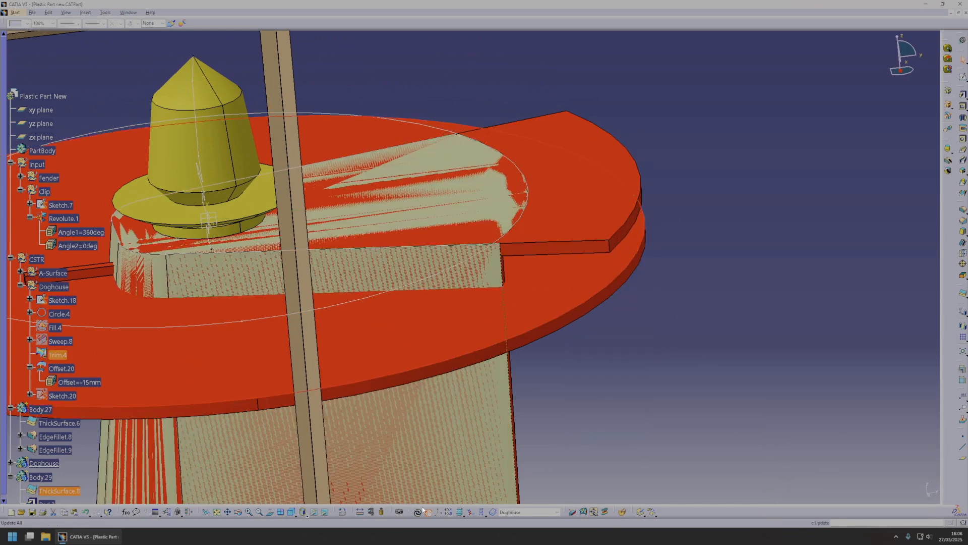
Union Trim Body.29 with the Doghouse body, removing the disc face that extends outside the doghouse walls.
middle_click_drag(599, 364, 274, 358)
left_click(948, 116)
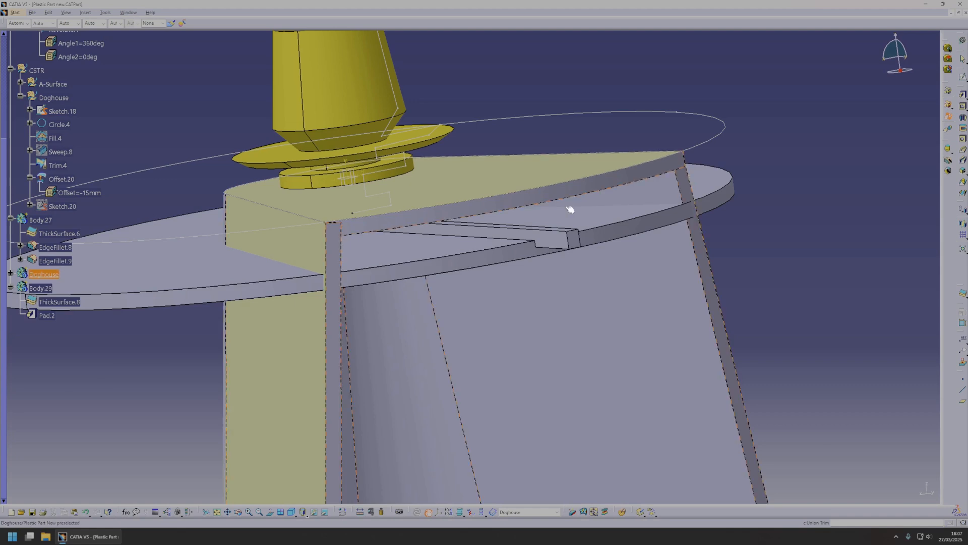
left_click(453, 244)
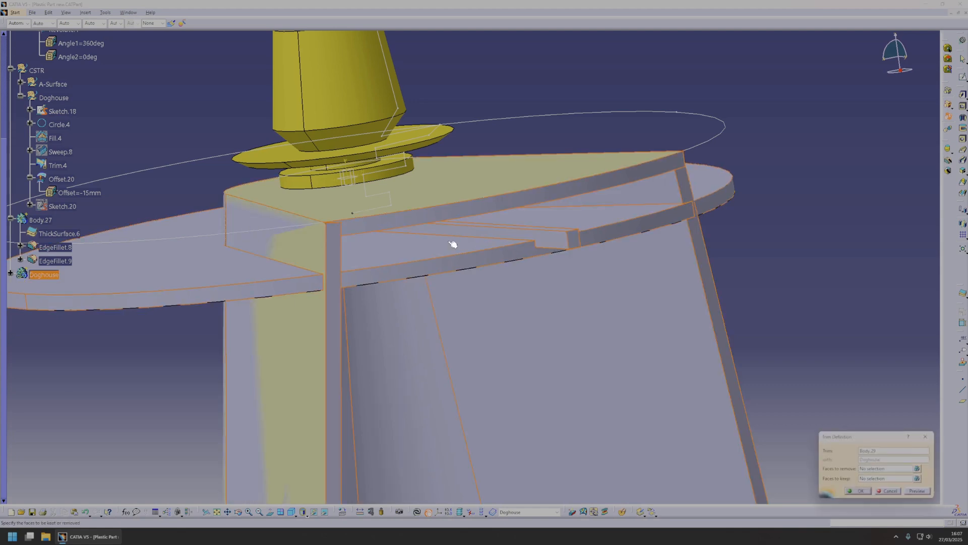
left_click(875, 472)
left_click(166, 267)
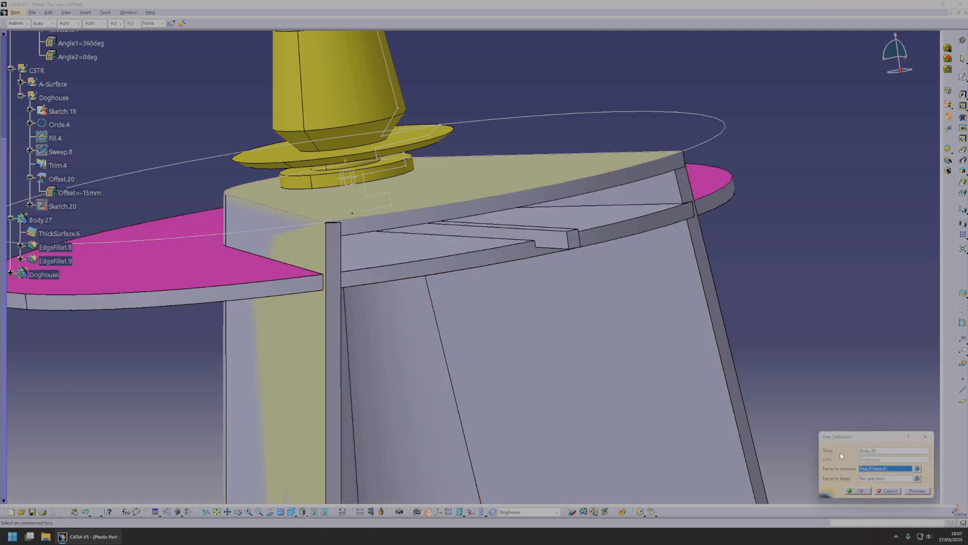
left_click(926, 492)
left_click(860, 490)
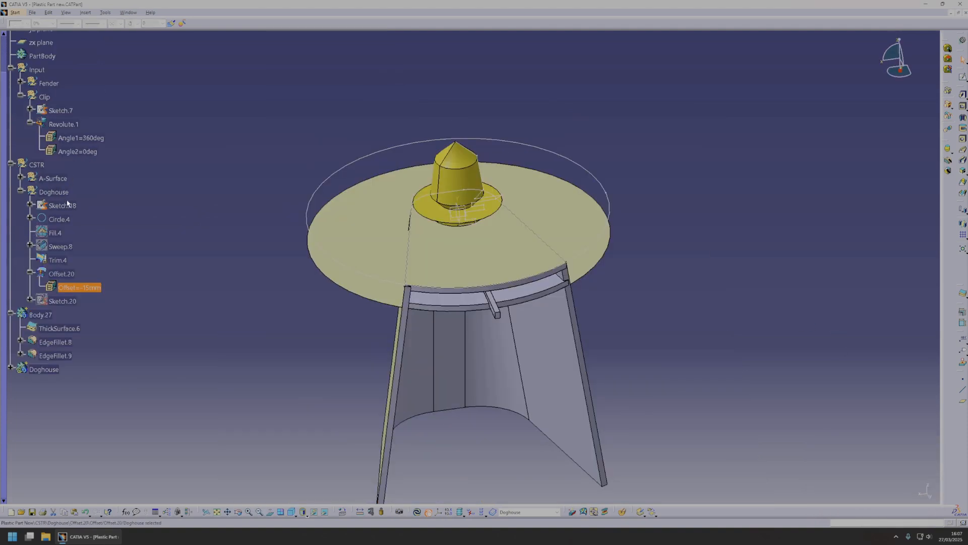
Make the Doghouse geometrical set the in-work object and switch to the Generative Shape Design workbench.
right_click(56, 192)
left_click(90, 247)
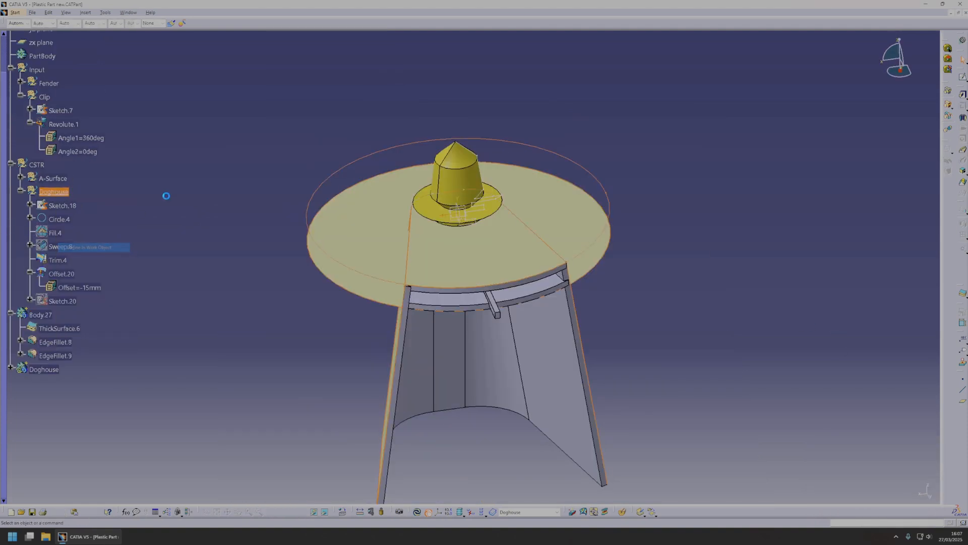
left_click(15, 12)
mouse_move(30, 40)
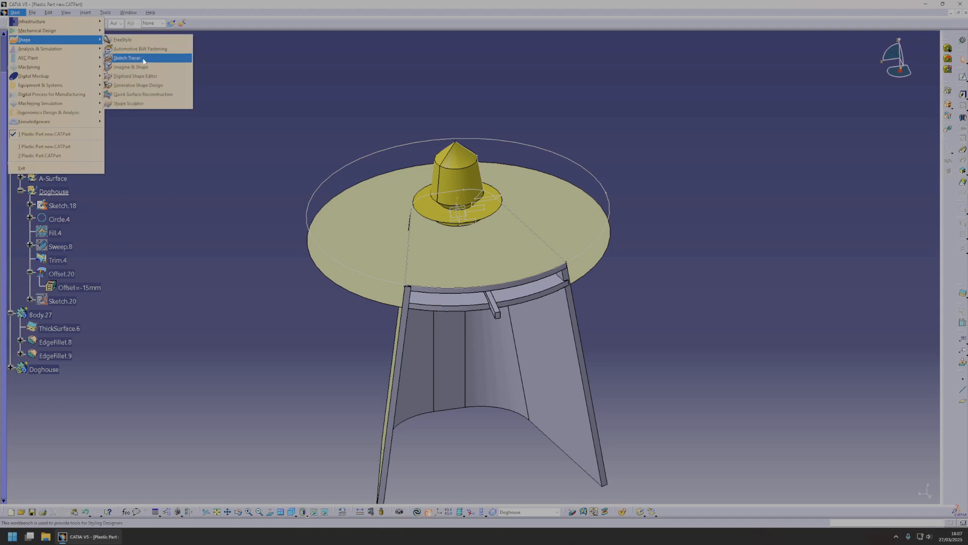
left_click(134, 85)
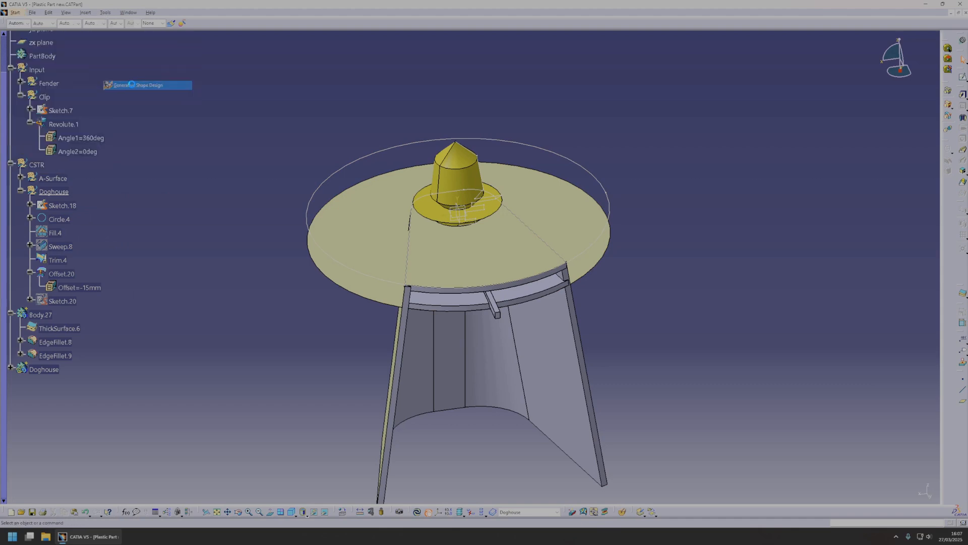
Start a sketch on the plane at the clip's base and draw a circle about 14 mm in diameter centred on the clip origin.
left_click(962, 89)
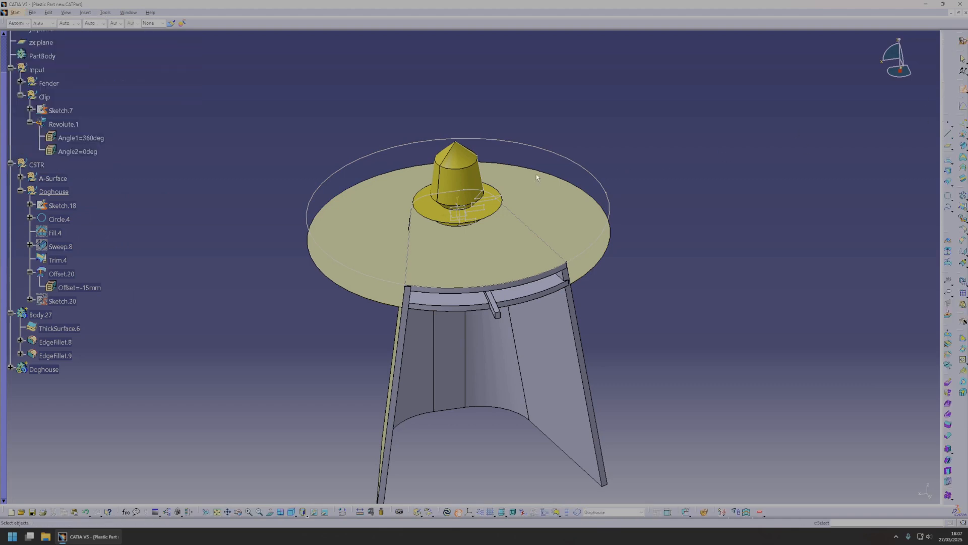
left_click(467, 218)
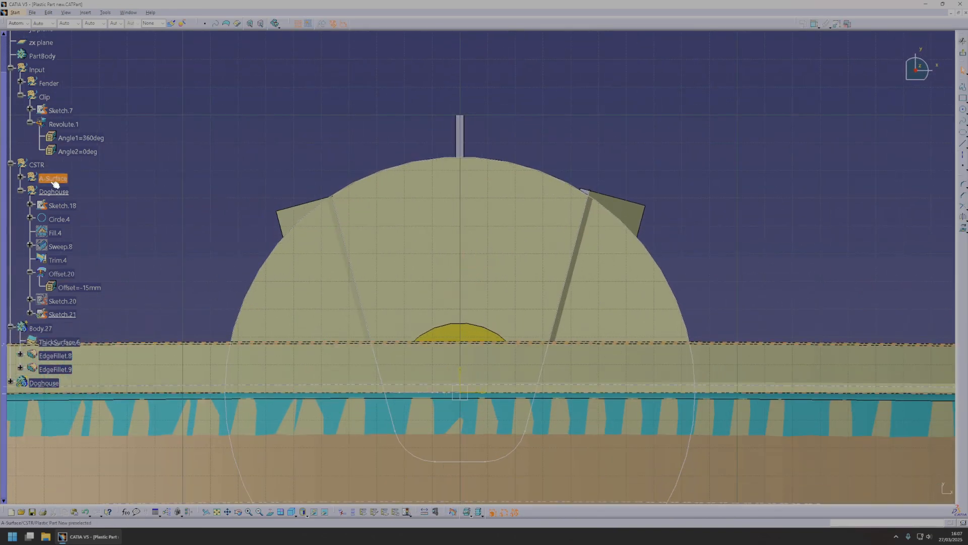
middle_click(469, 341)
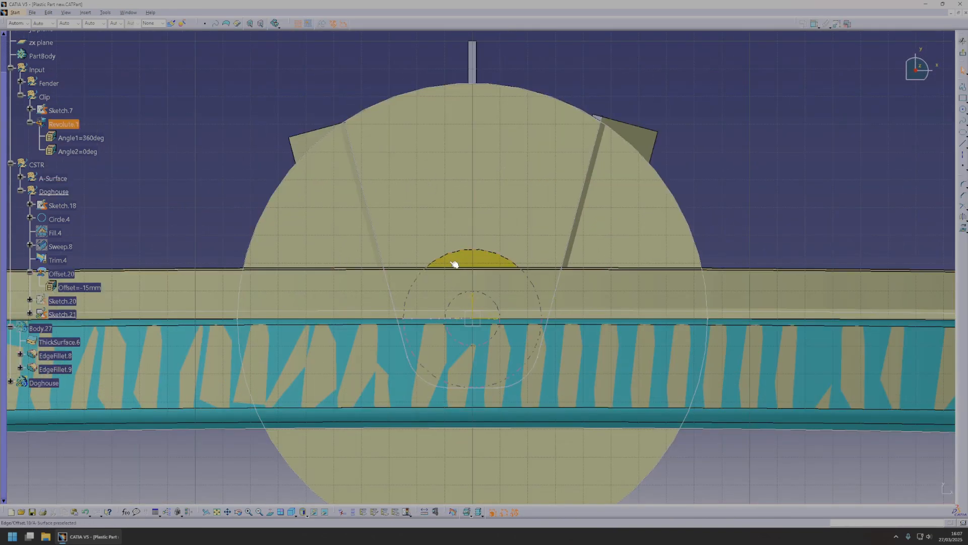
left_click(963, 112)
left_click(472, 318)
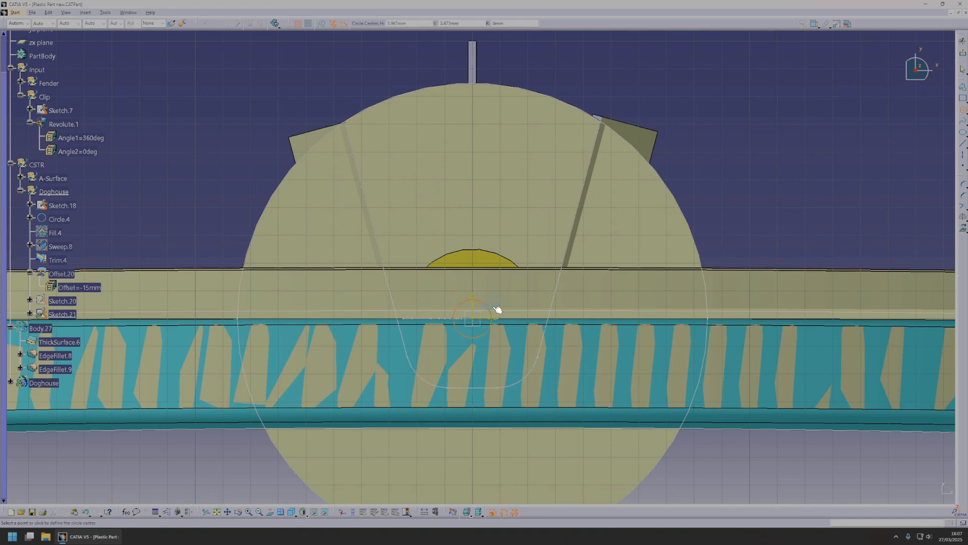
Draw two parallel vertical lines up from the circle, each continued by an angled line spreading outward past the doghouse disc's edge.
left_click(962, 146)
left_click(468, 301)
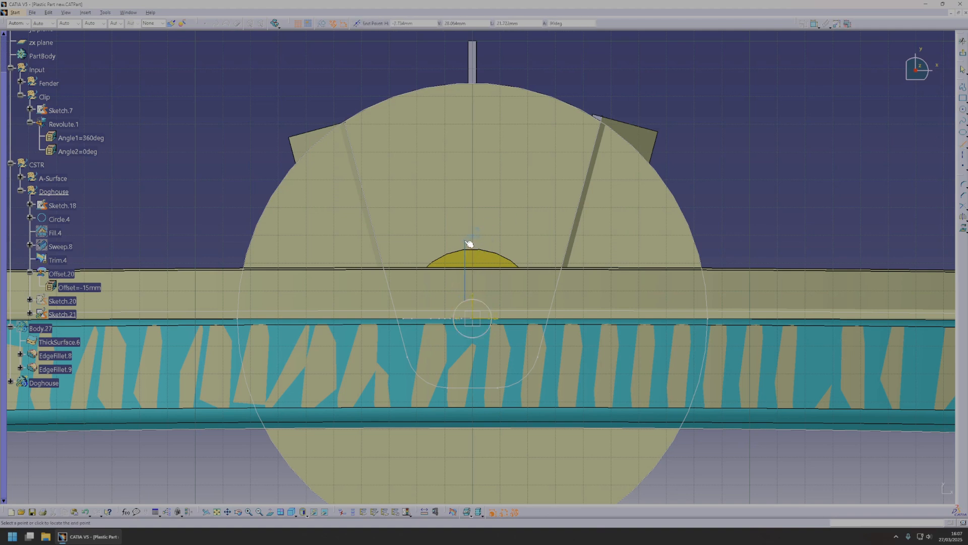
left_click(482, 300)
left_click(479, 241)
left_click(481, 242)
left_click(603, 100)
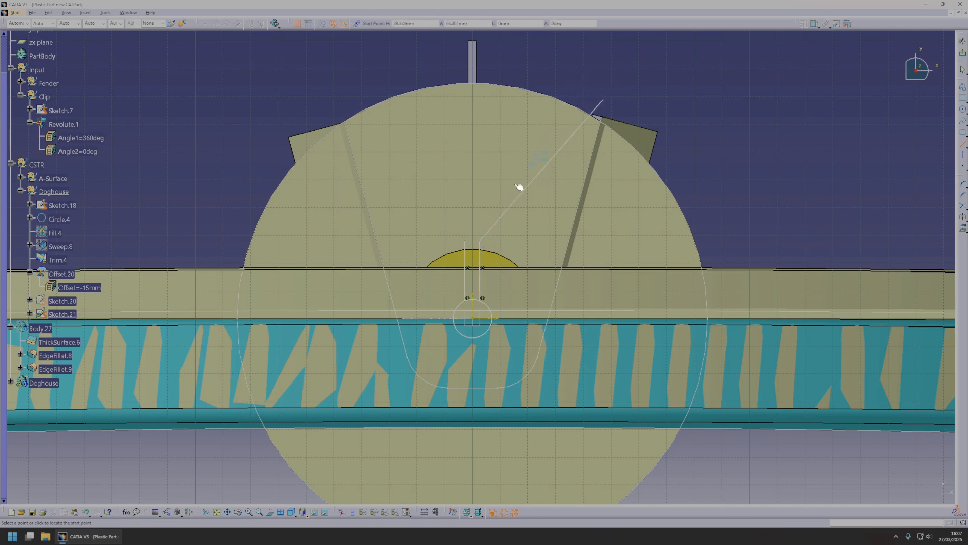
left_click(468, 242)
left_click(367, 85)
Dimension the sketched circle, set its diameter to 12 mm and finish the sketch to check it against the clip.
left_click(815, 26)
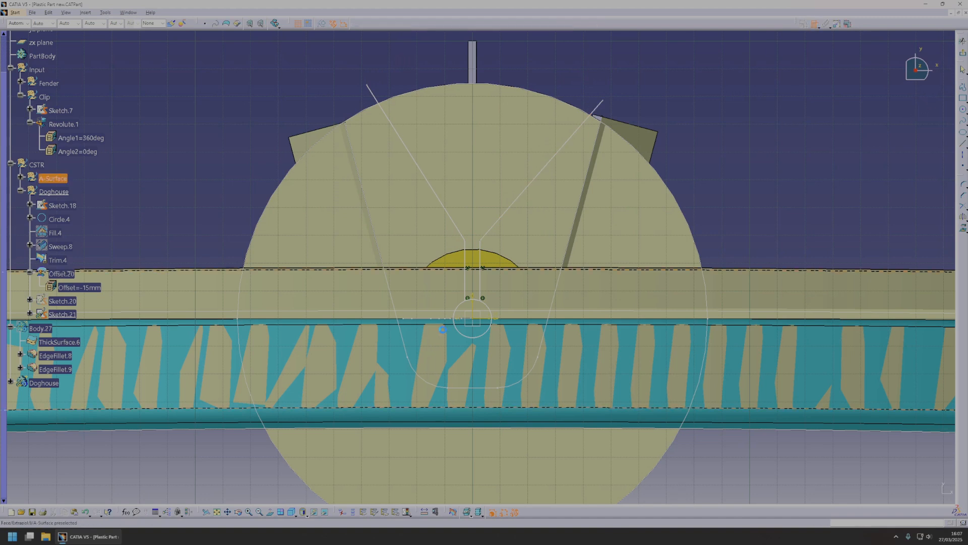
double_click(267, 457)
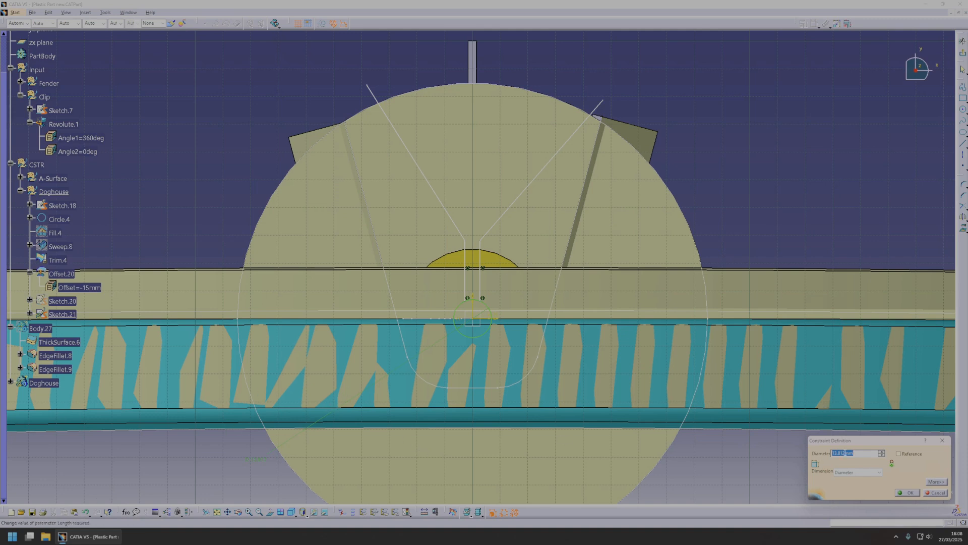
type("12")
key("Return")
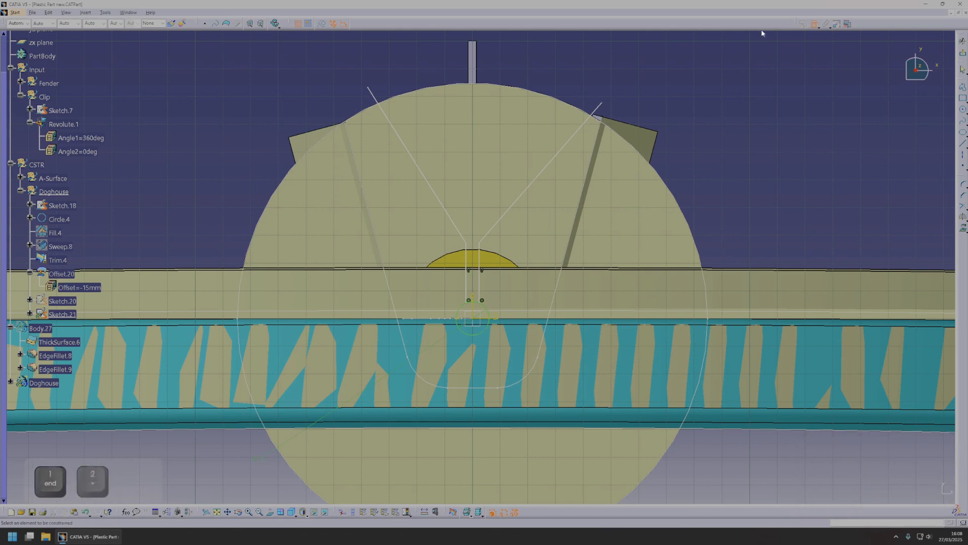
left_click(962, 42)
mouse_move(484, 272)
middle_mouse_down()
mouse_move(464, 199)
mouse_move(443, 279)
middle_mouse_up()
left_click(443, 302)
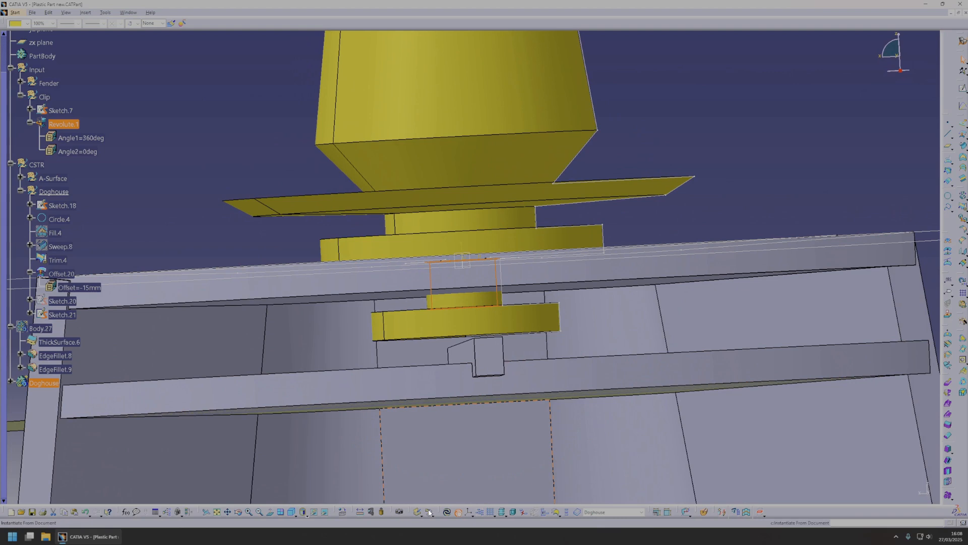
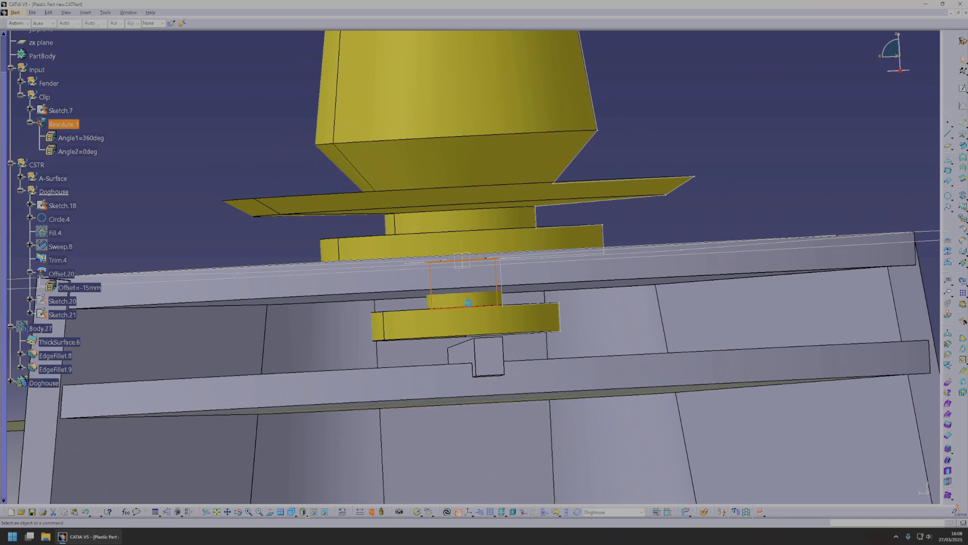
Check the slot sketch against the clip, reopen Sketch.21 and set the circle's diameter to 10 mm.
left_click(469, 302)
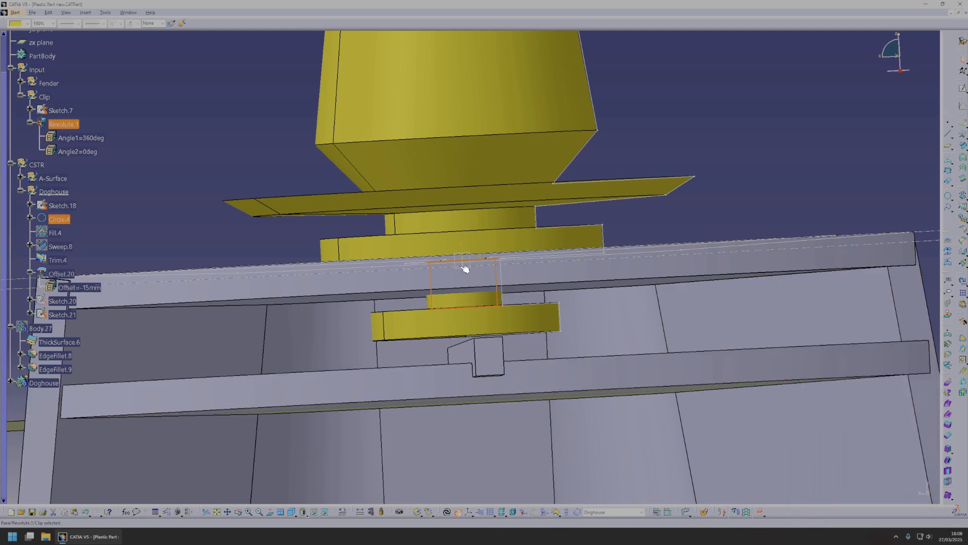
middle_click_drag(491, 274, 484, 296)
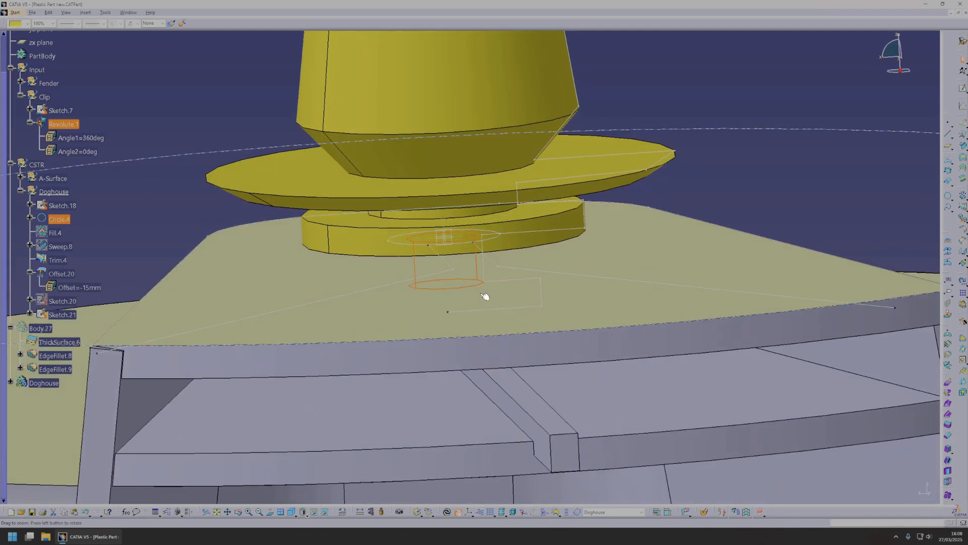
left_click(63, 314)
double_click(63, 314)
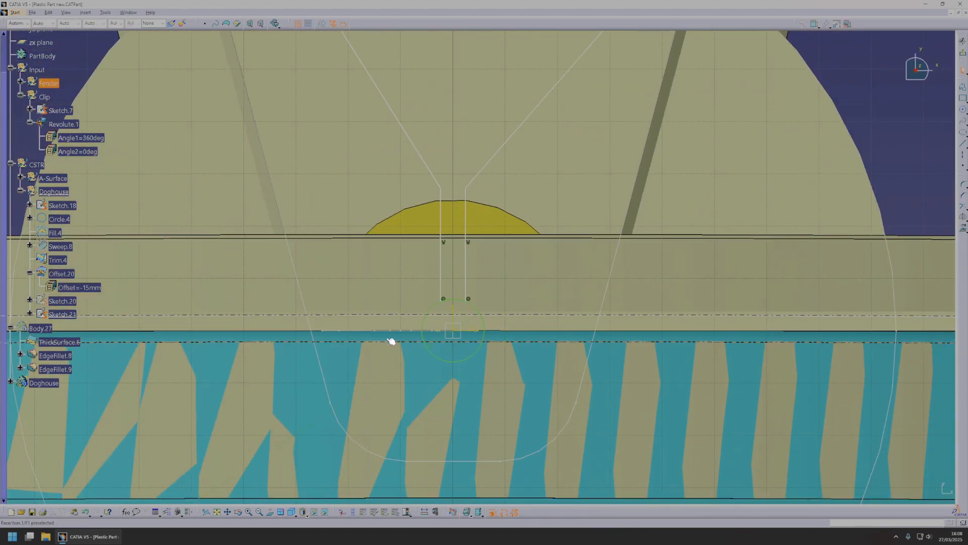
left_click(357, 385)
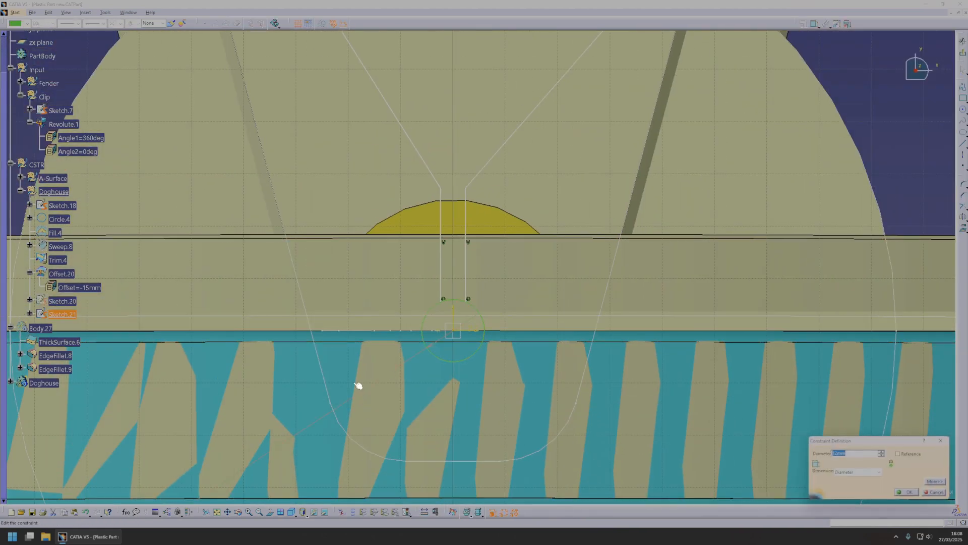
type("10")
key("Return")
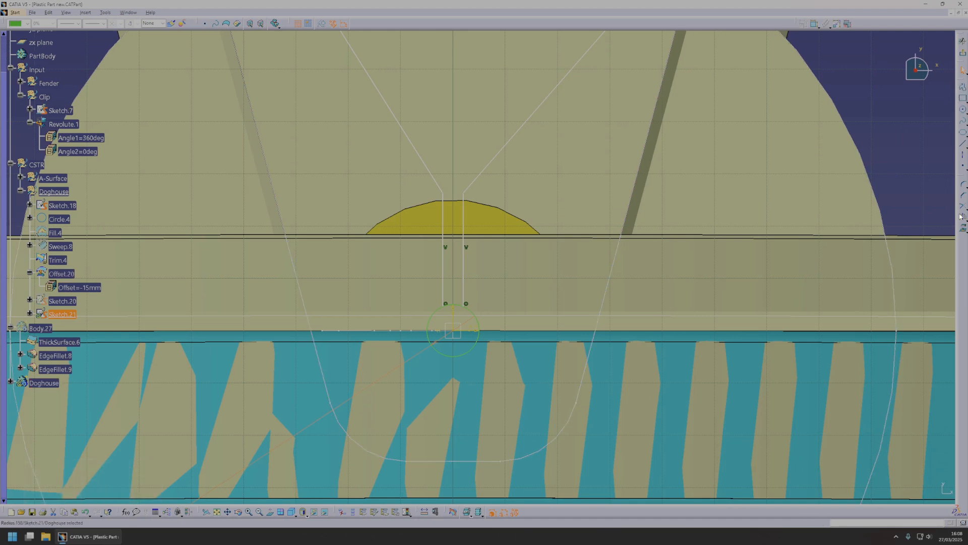
Make the two vertical lines symmetric about the sketch's vertical axis and set the distance between them to 3.5 mm.
left_click(815, 24)
left_click(446, 218)
right_click(492, 213)
left_click(524, 284)
left_click(458, 315)
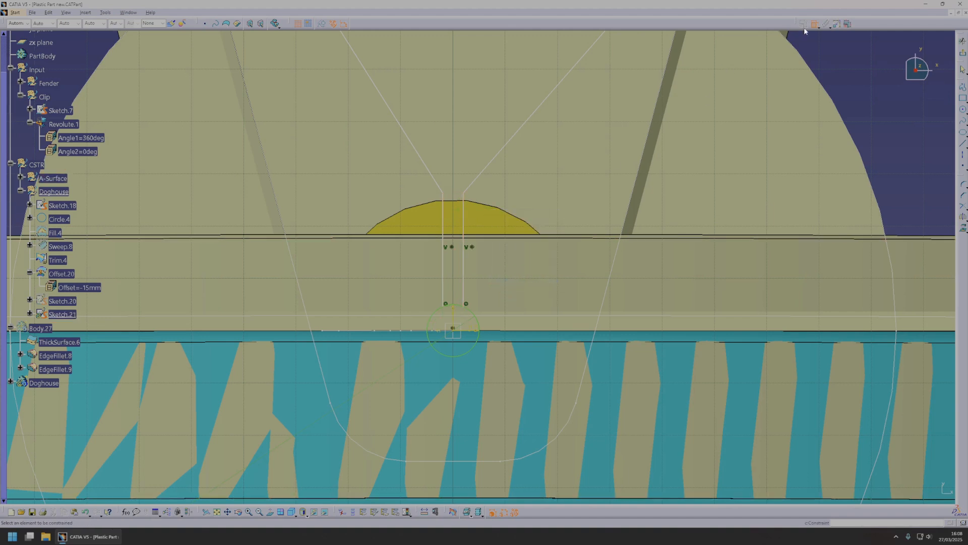
double_click(460, 218)
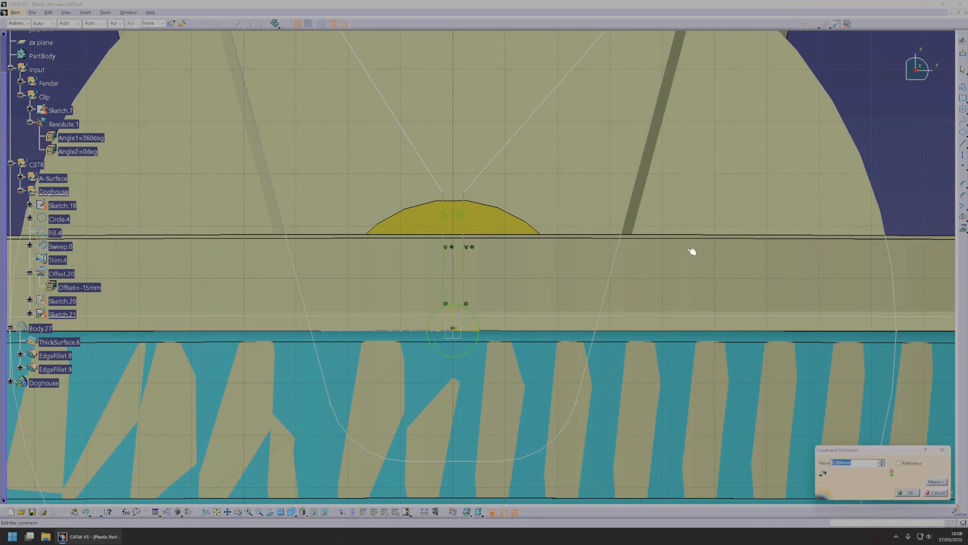
type("3.5")
key("Return")
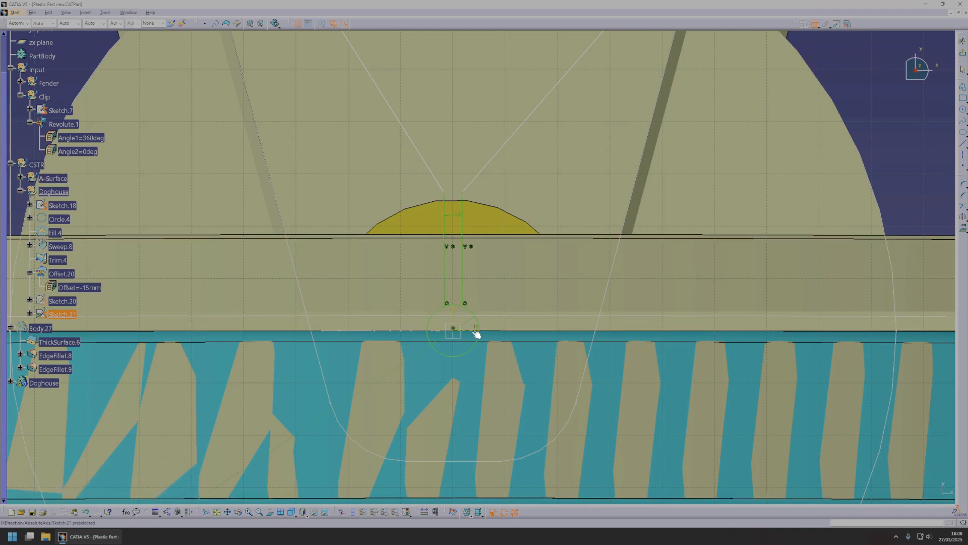
Dimension the height from the circle's centre to the upper end of the vertical line and set it to 6 mm.
double_click(496, 287)
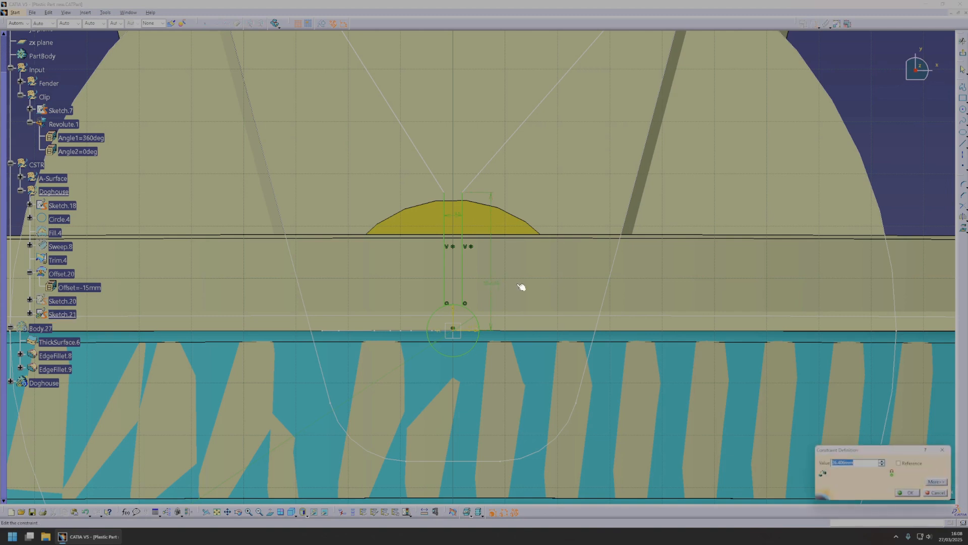
type("5")
key("Return")
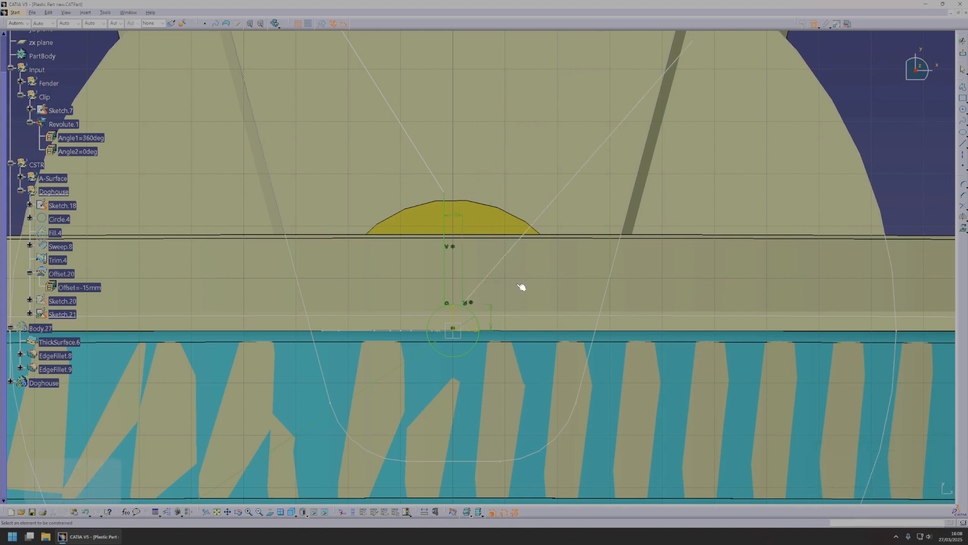
double_click(492, 313)
type("6")
key("Return")
Make the two angled lines symmetric about the vertical axis and set the vertical lines' height dimension to 8 mm.
left_click(550, 202)
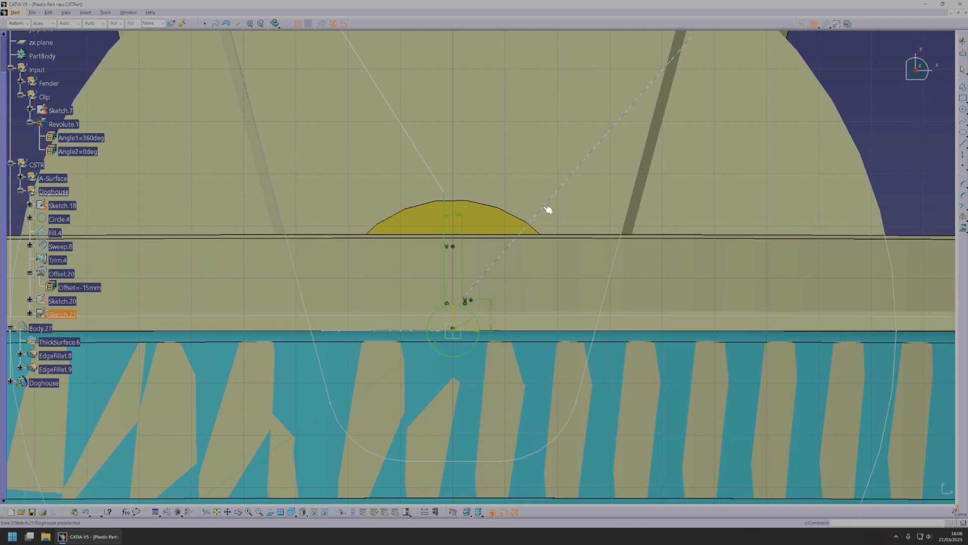
right_click(430, 165)
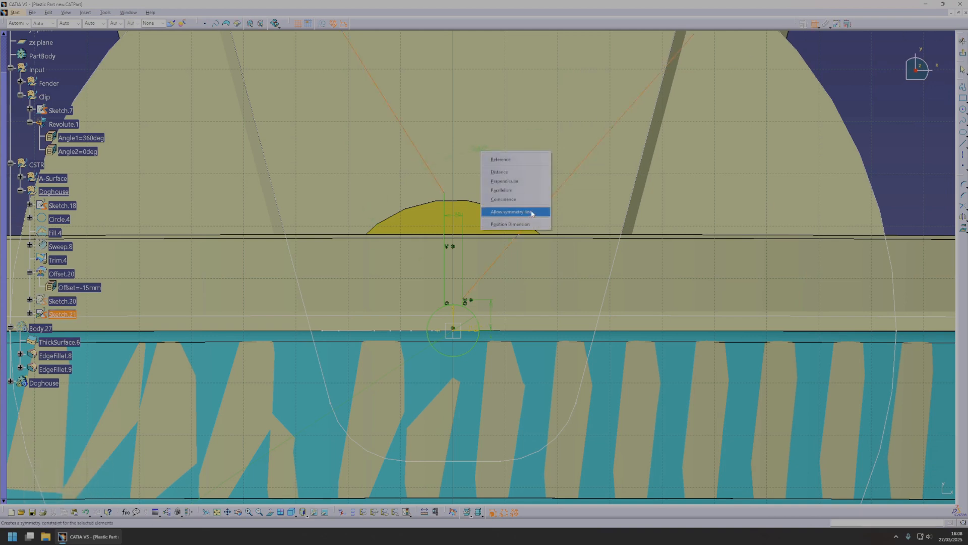
left_click(504, 213)
left_click(454, 311)
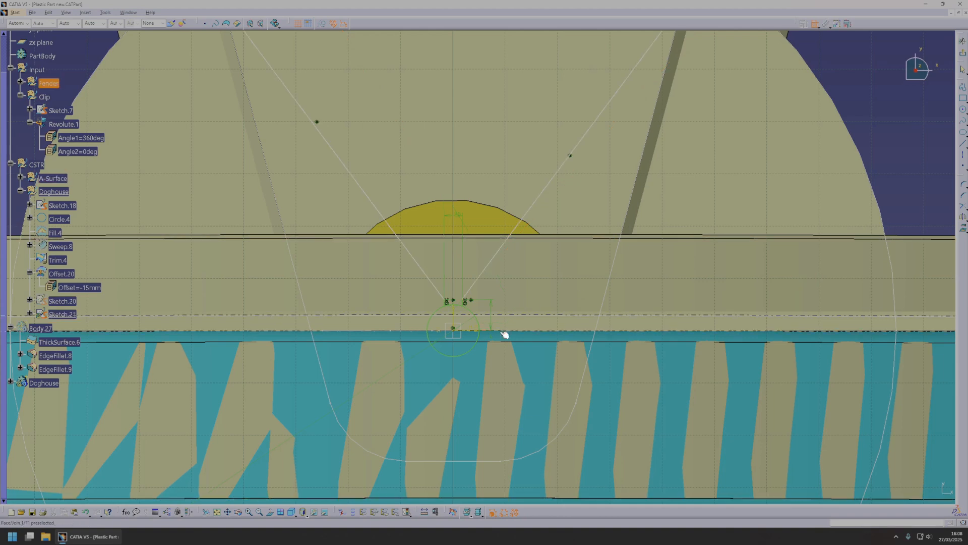
double_click(499, 291)
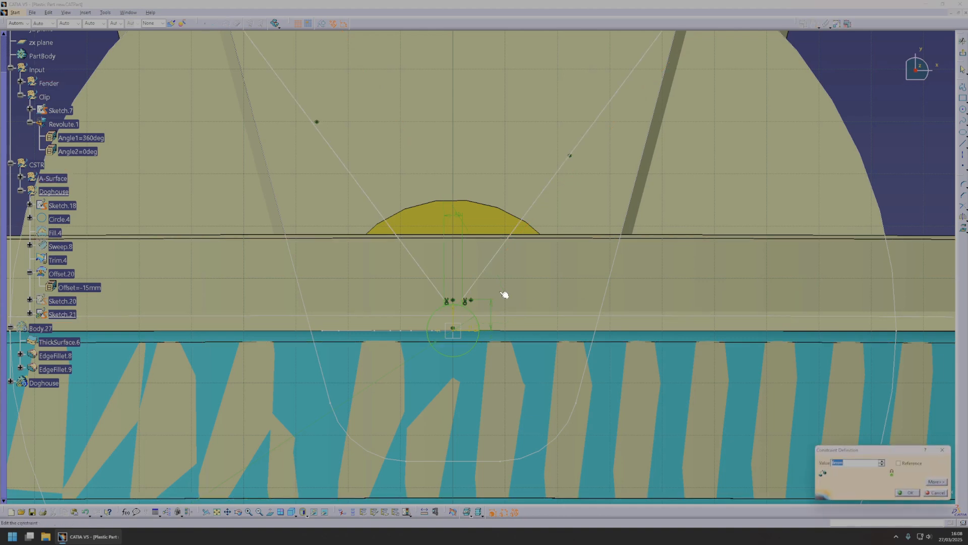
type("8")
key("Return")
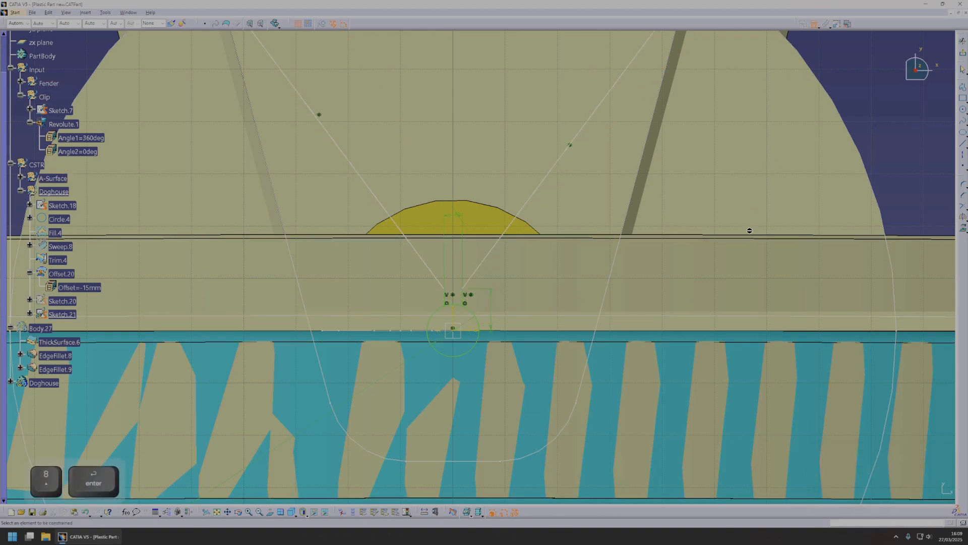
Dimension the angle between the two spreading lines and set it to 60 degrees.
left_click(496, 231)
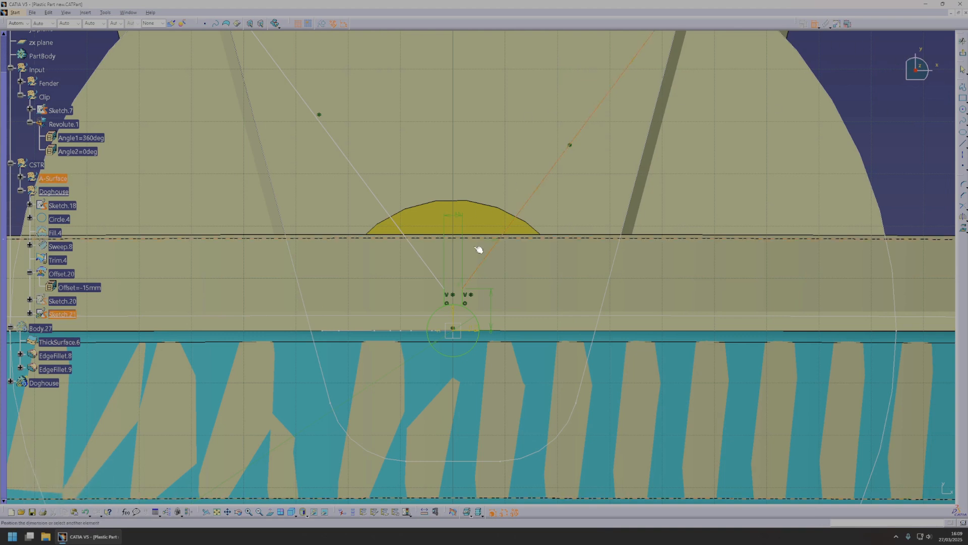
double_click(431, 250)
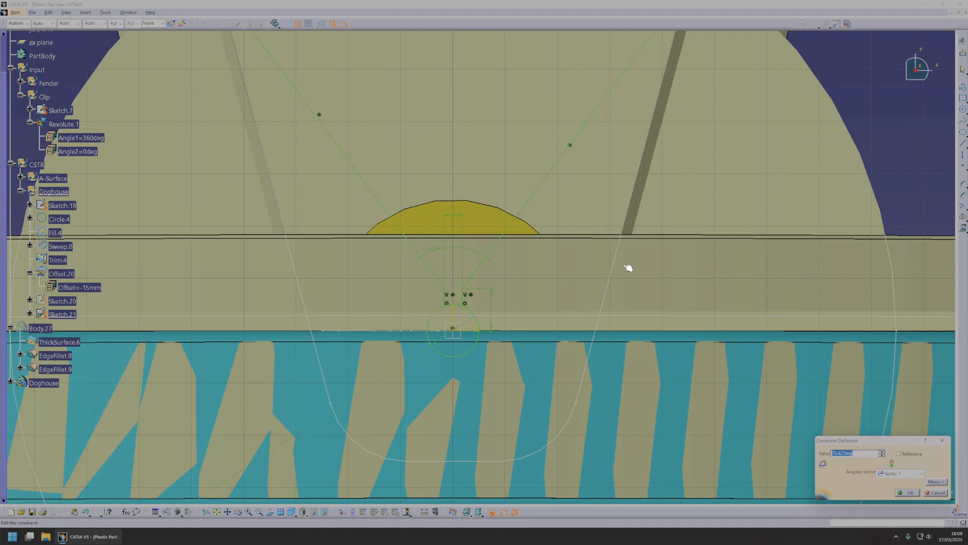
key("BackSpace")
type("6")
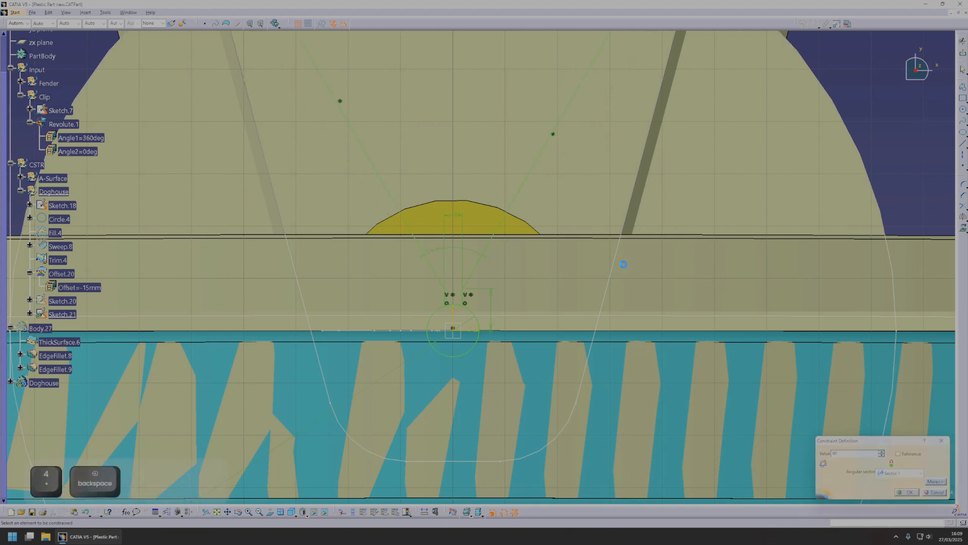
type("0")
key("Return")
Check the slot outline on the doghouse, extend the ends of the angled lines farther beyond the disc's edge and finish the sketch.
middle_click_drag(633, 269, 587, 207)
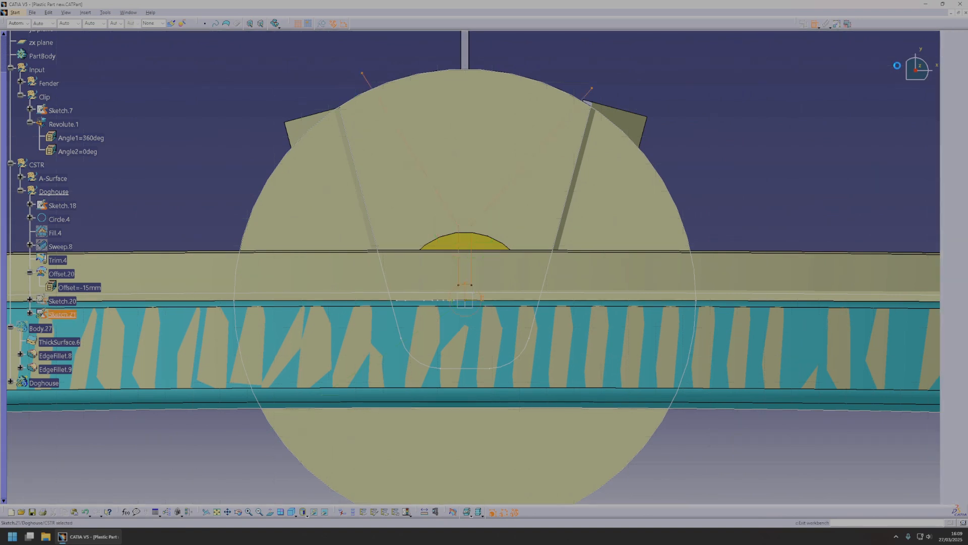
left_click(962, 41)
middle_click_drag(436, 328, 440, 326)
double_click(431, 300)
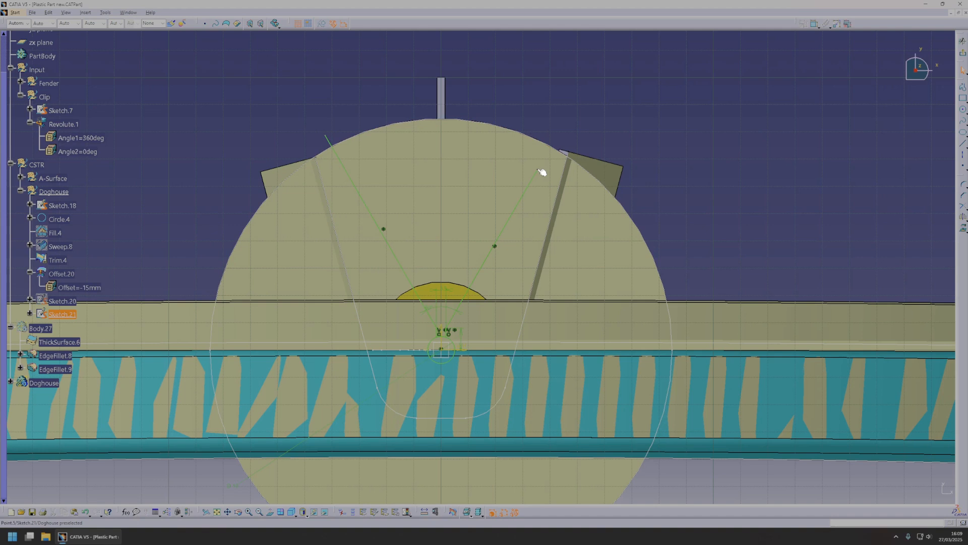
left_click(326, 135)
left_click_drag(304, 101, 290, 74)
left_click(963, 53)
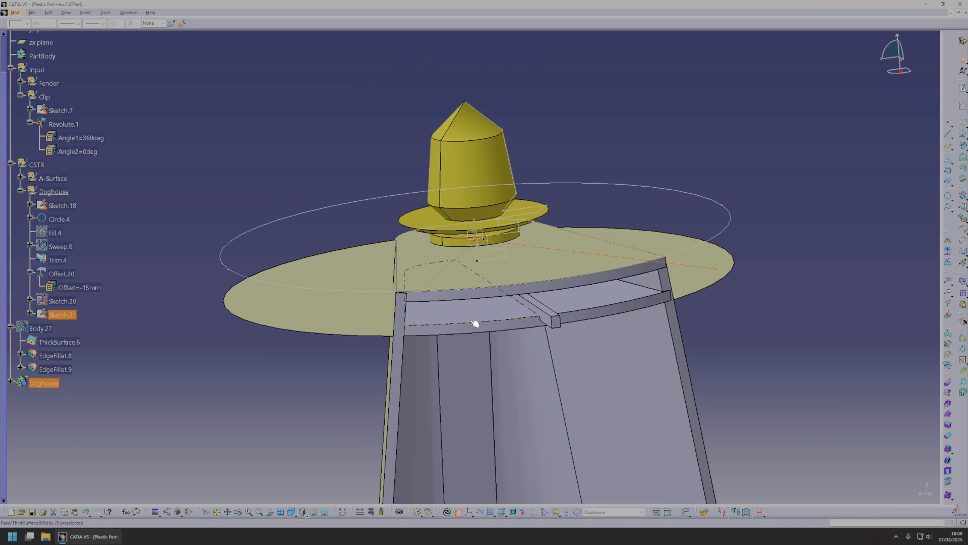
Make the Doghouse body the in-work object.
right_click(44, 382)
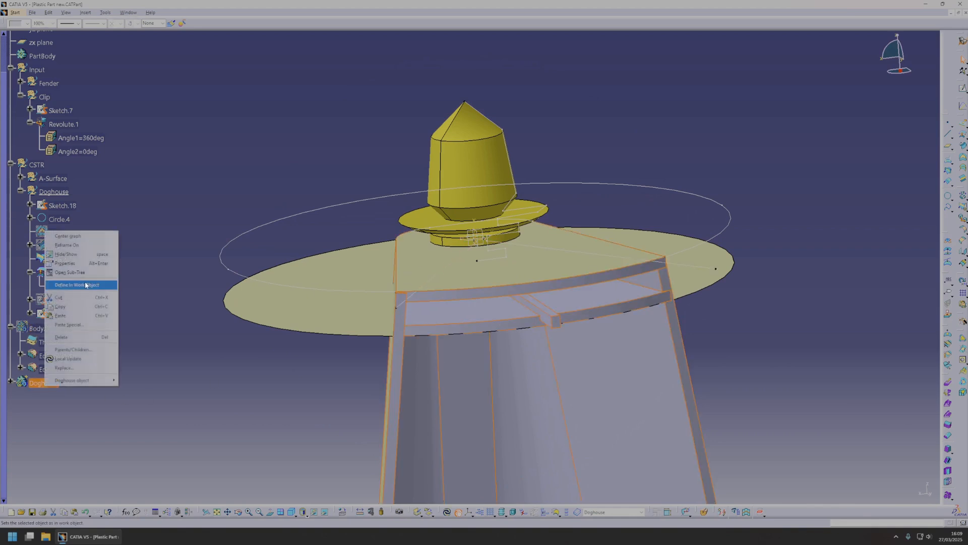
left_click(76, 283)
left_click(417, 56)
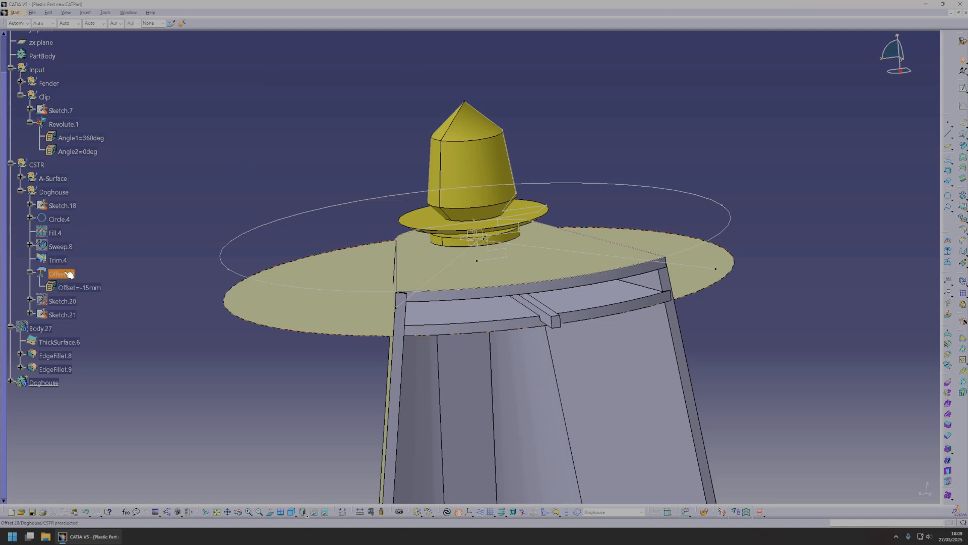
Show the disc surface Fill.4 and make the Doghouse geometrical set the in-work object again.
right_click(56, 233)
left_click(76, 254)
right_click(57, 232)
left_click(92, 289)
left_click(60, 234)
left_click(61, 251)
right_click(62, 259)
left_click(85, 312)
left_click(59, 259)
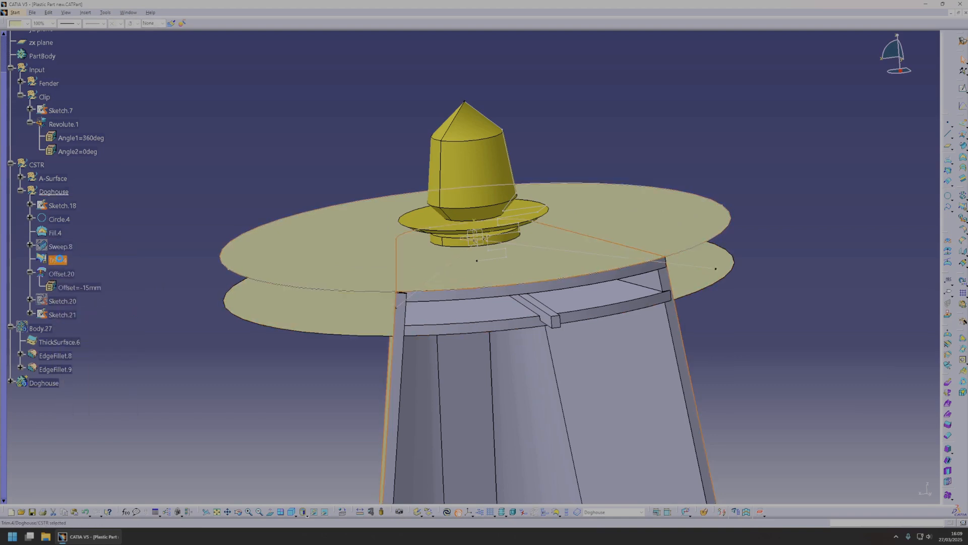
Try to split the Trim.4 surface with the keyhole sketch Sketch.21 as the cutting element.
mouse_move(580, 252)
middle_mouse_down()
mouse_move(551, 238)
mouse_move(567, 260)
middle_mouse_up()
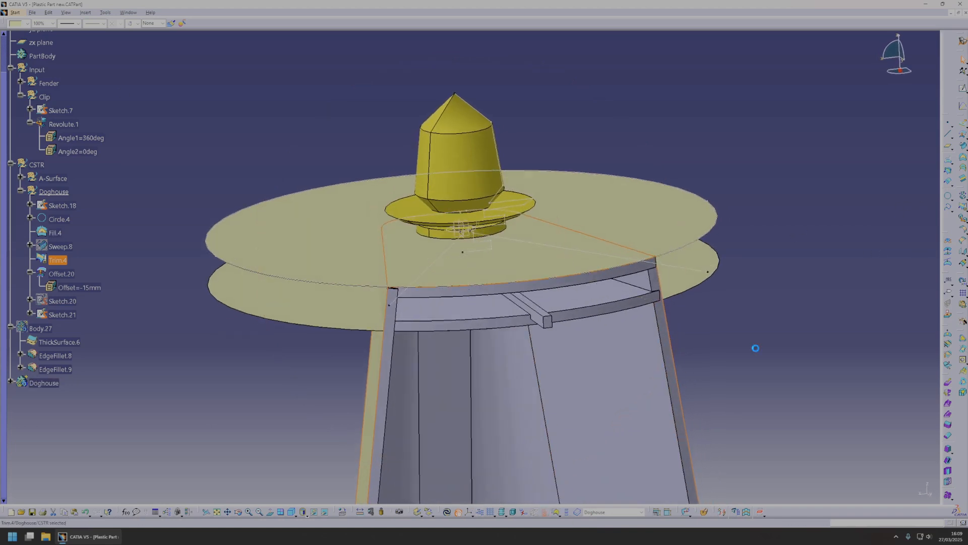
left_click(965, 216)
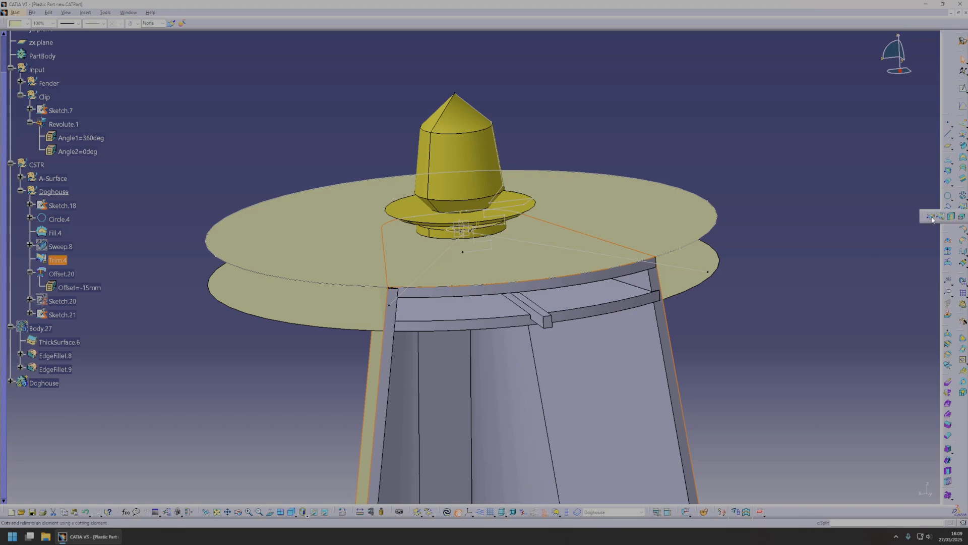
left_click(932, 218)
left_click(568, 263)
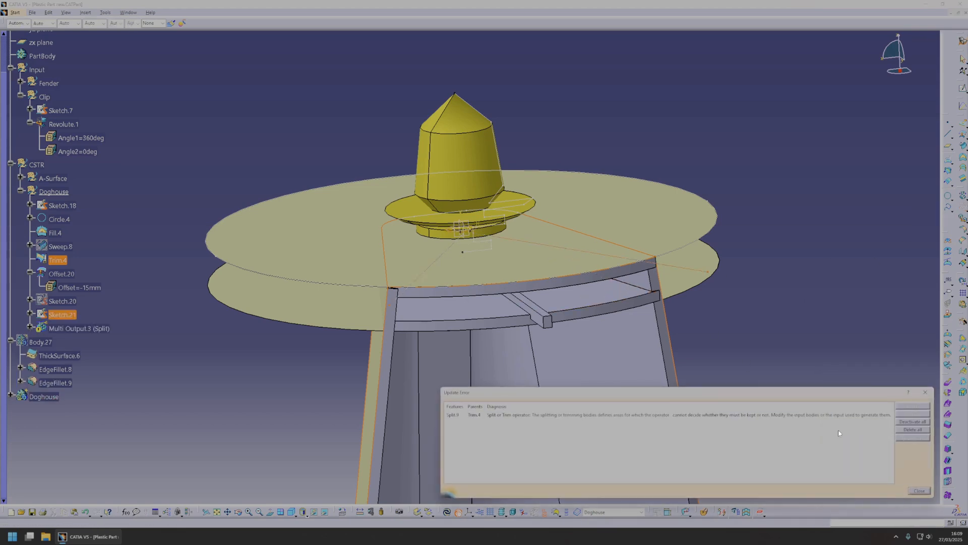
left_click(919, 490)
left_click(916, 490)
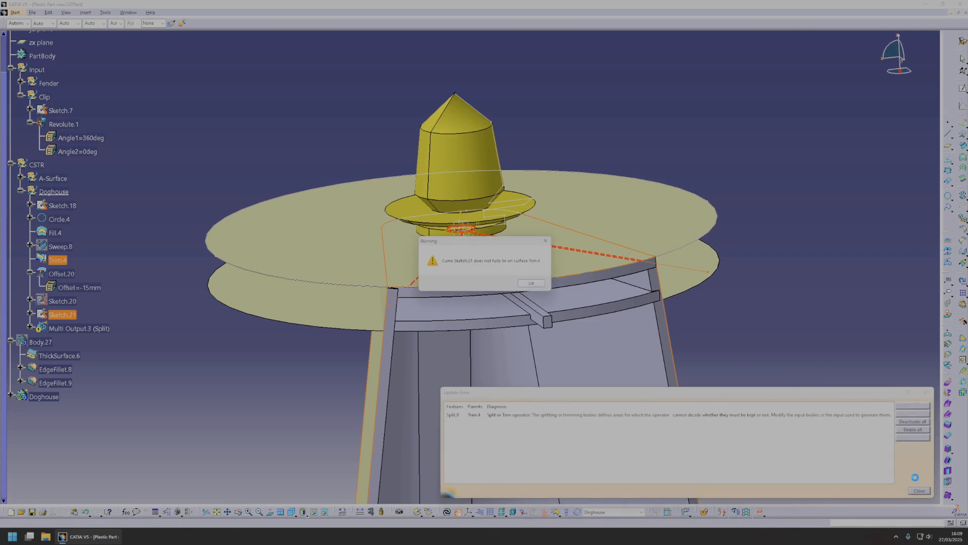
left_click(531, 283)
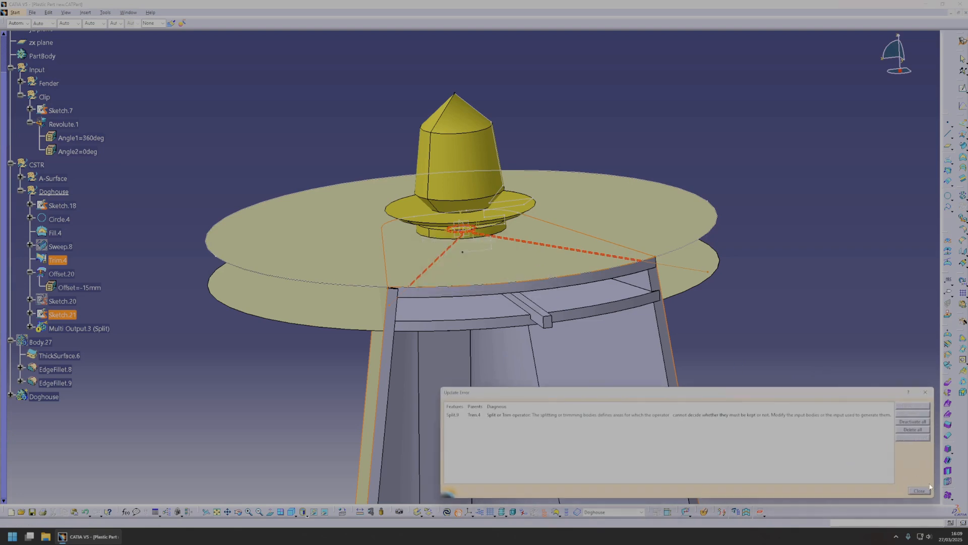
left_click(919, 489)
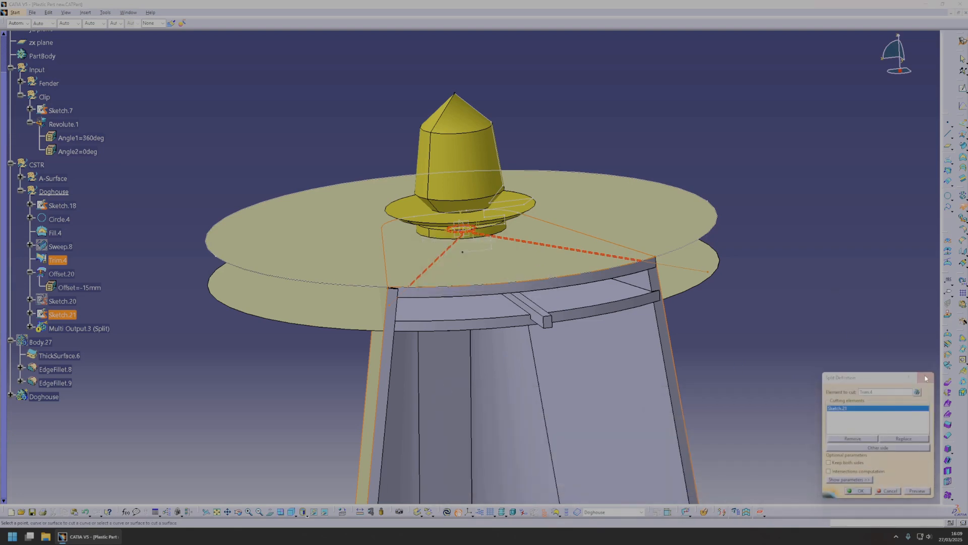
left_click(925, 378)
left_click(961, 129)
left_click(582, 252)
left_click(538, 288)
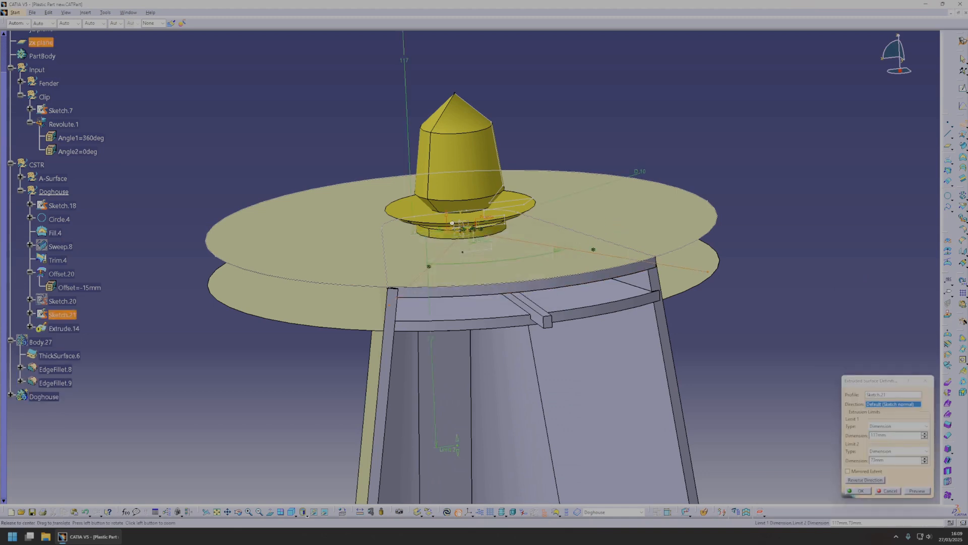
scroll(495, 272, "up", 5)
middle_click_drag(502, 232, 443, 350)
key("Escape")
Reopen Sketch.21, trim away the circle's arc between the two vertical lines to open the keyhole, and finish the sketch.
double_click(432, 360)
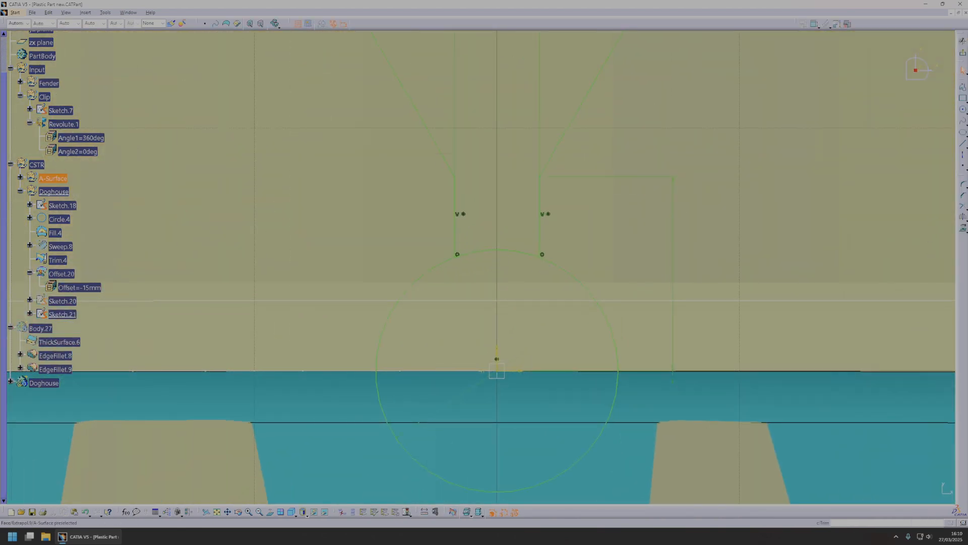
left_click(966, 210)
left_click(943, 216)
left_click(515, 252)
left_click(962, 41)
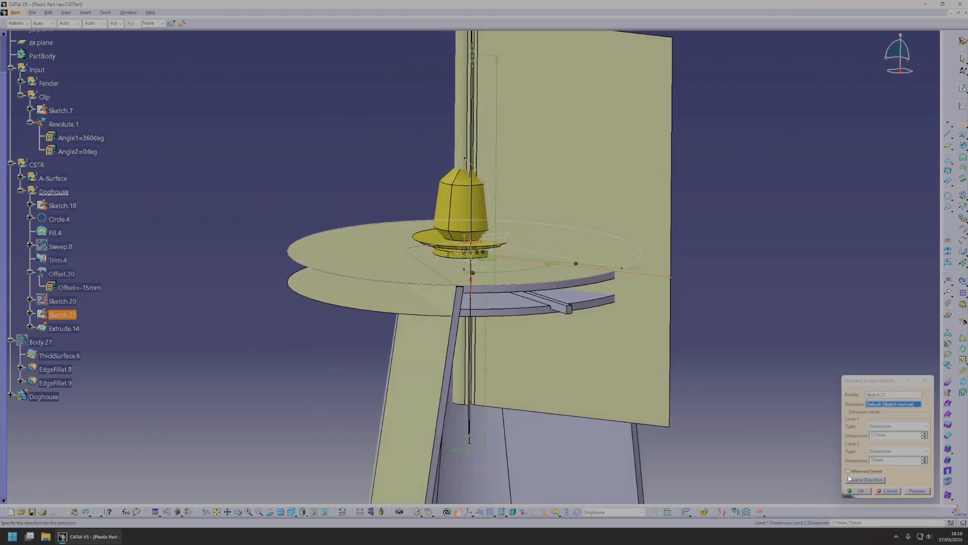
Extrude the keyhole sketch Sketch.21 along its sketch normal through the doghouse's top surfaces.
left_click(863, 489)
middle_click_drag(345, 259, 469, 339)
left_click(40, 343)
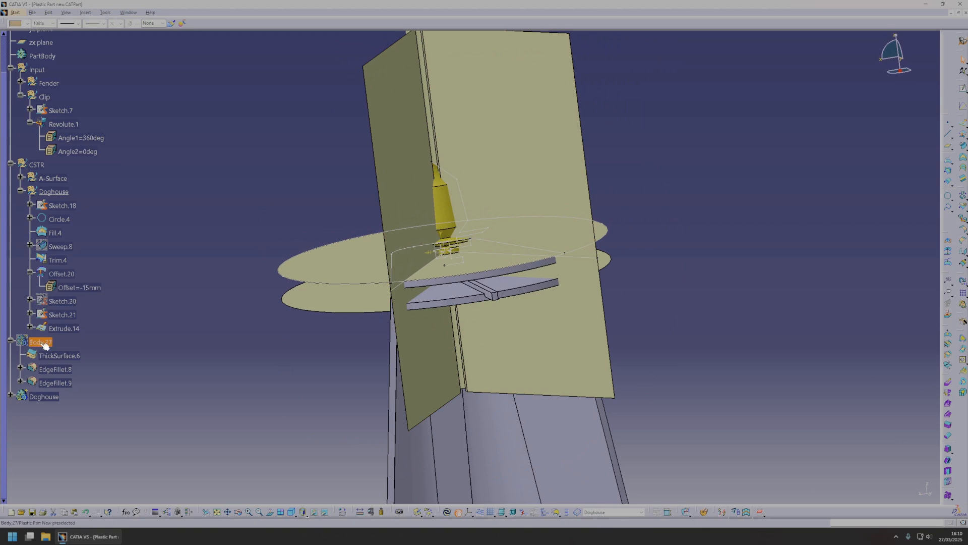
Split the Trim.4 surface with the extruded keyhole Extrude.14, switching the kept side, and update the part.
middle_click_drag(502, 286, 509, 292)
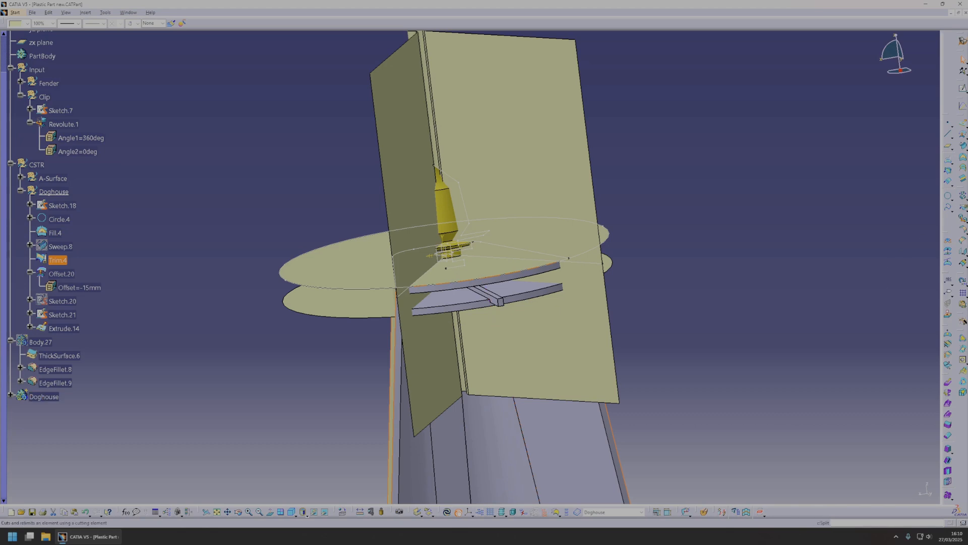
left_click(543, 167)
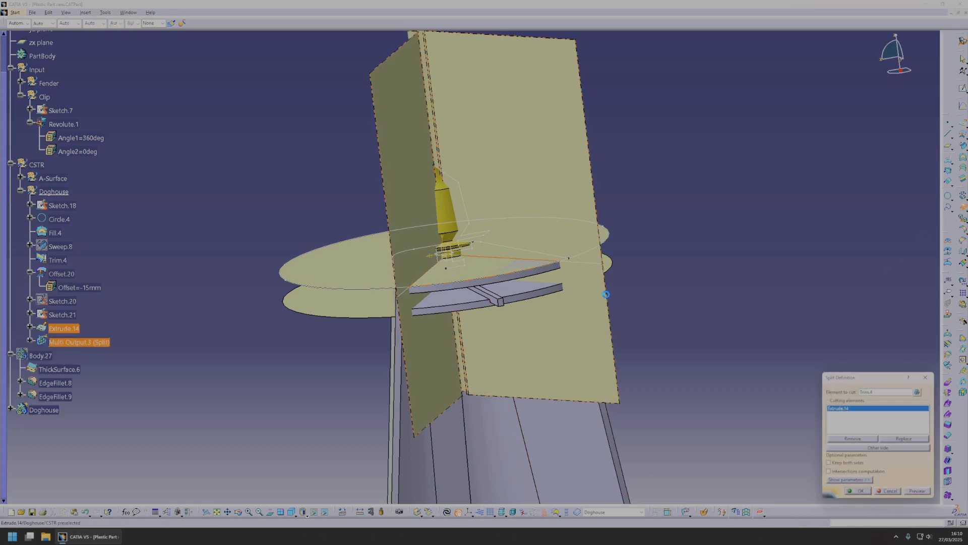
left_click(895, 448)
left_click(871, 491)
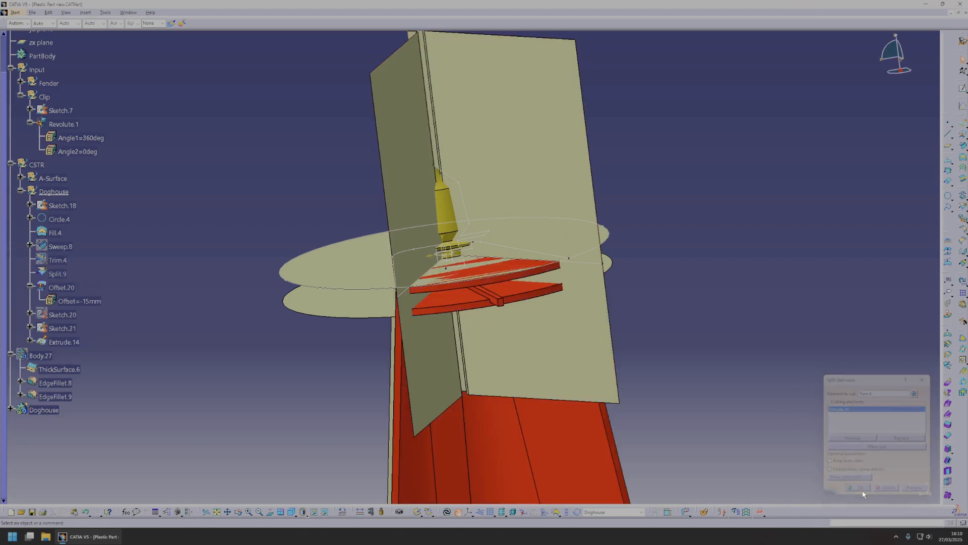
left_click(447, 513)
Hide the extruded keyhole surface and the upper disc surface Fill.4.
middle_click_drag(478, 320, 543, 306)
left_click(519, 270)
right_click(521, 272)
left_click(789, 288)
mouse_move(499, 272)
middle_mouse_down()
mouse_move(467, 298)
mouse_move(439, 275)
mouse_move(459, 285)
mouse_move(396, 303)
mouse_move(426, 304)
mouse_move(401, 336)
middle_mouse_up()
key("space")
left_click(512, 241)
key("space")
Set the width between the keyhole's two vertical lines to 7 mm in Sketch.21 and update the part.
double_click(417, 282)
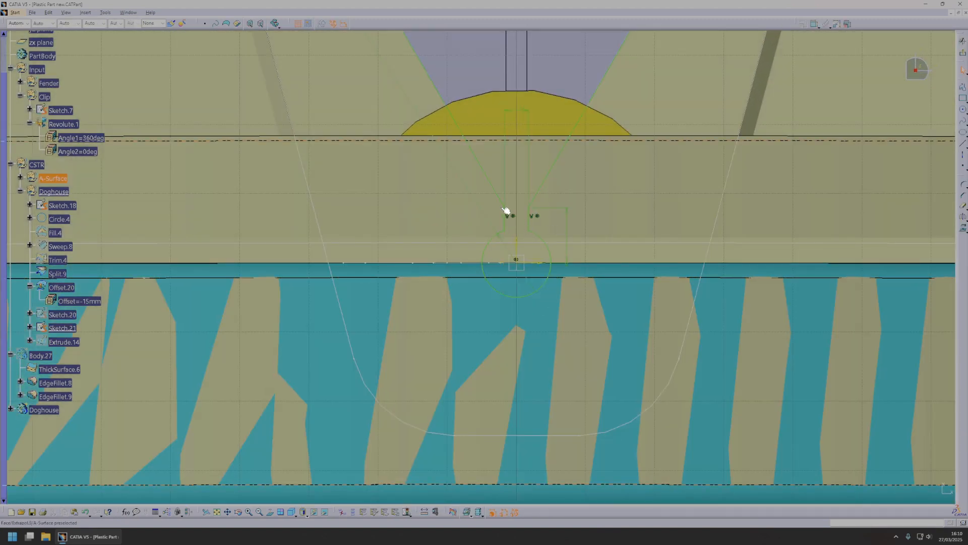
double_click(515, 112)
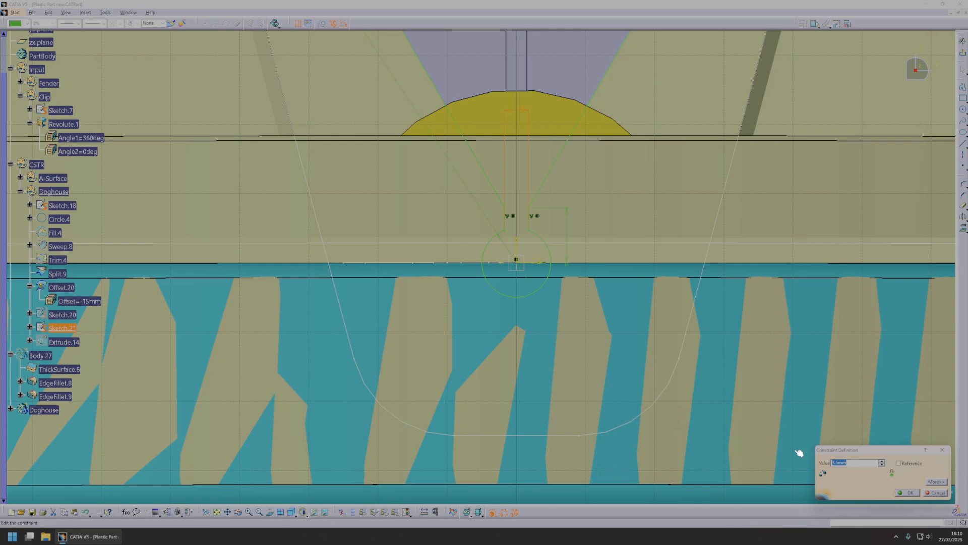
type("7")
key("Return")
left_click(957, 54)
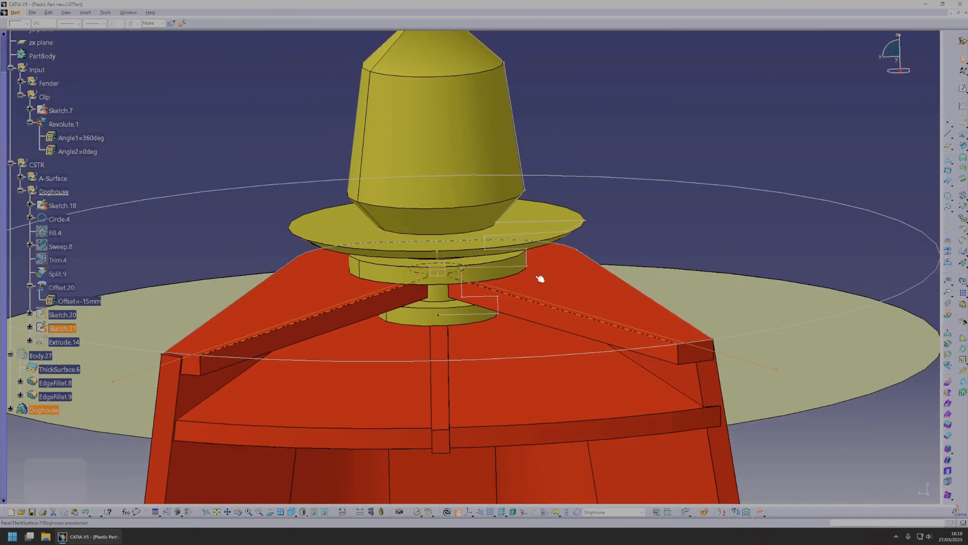
key("ctrl+u")
left_click(450, 517)
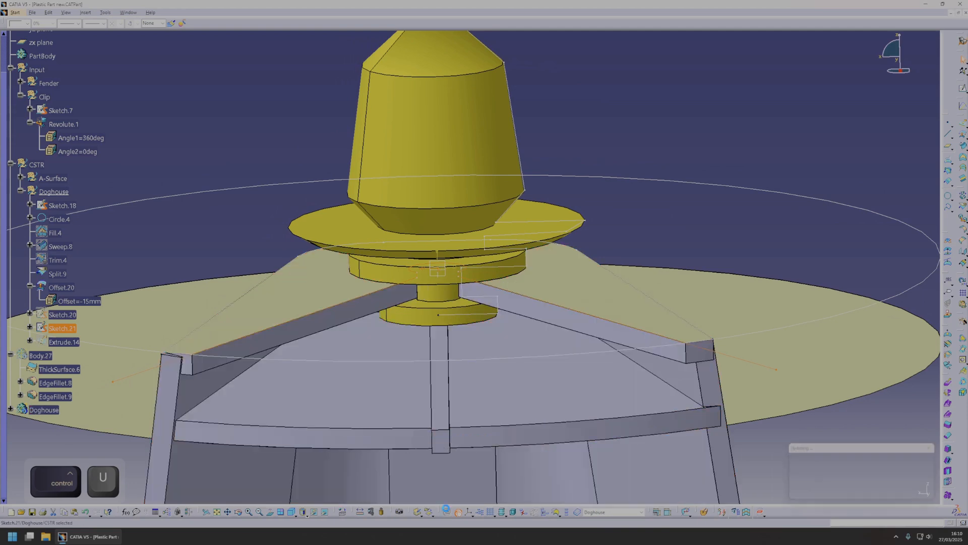
Make the Doghouse body the in-work object and switch to the Part Design workbench.
middle_click_drag(449, 333, 456, 290)
scroll(460, 335, "up", 1)
scroll(56, 383, "down", 2)
left_click(43, 409)
right_click(40, 411)
left_click(66, 306)
middle_click_drag(546, 292, 525, 293)
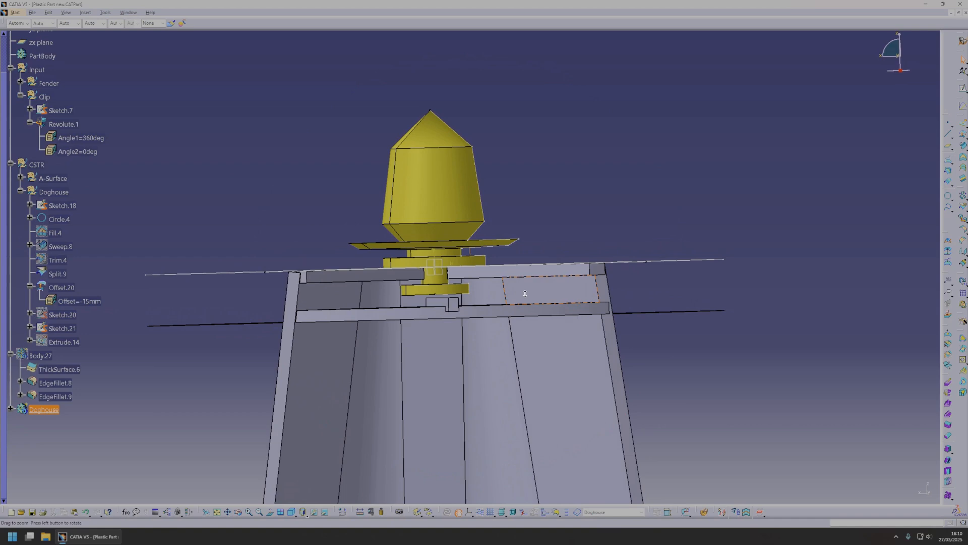
left_click(15, 12)
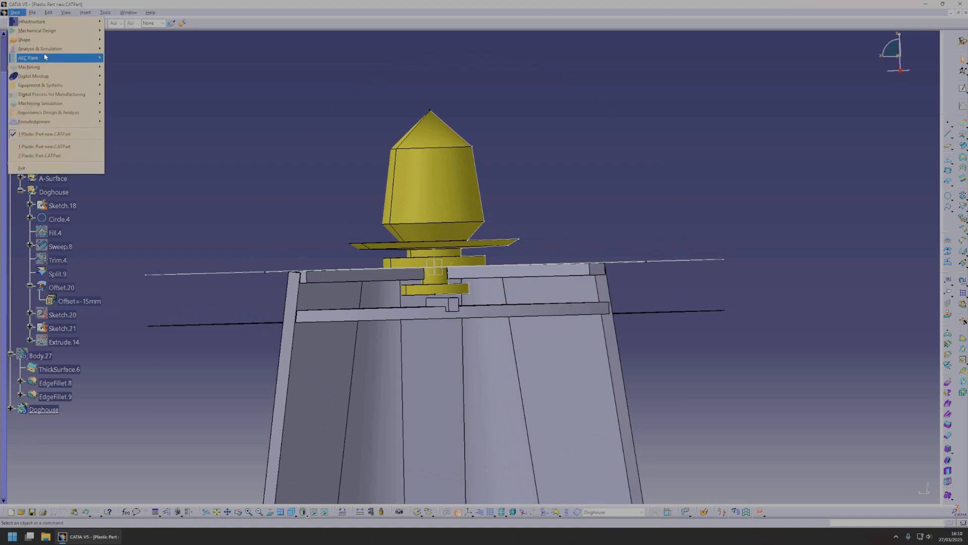
mouse_move(49, 31)
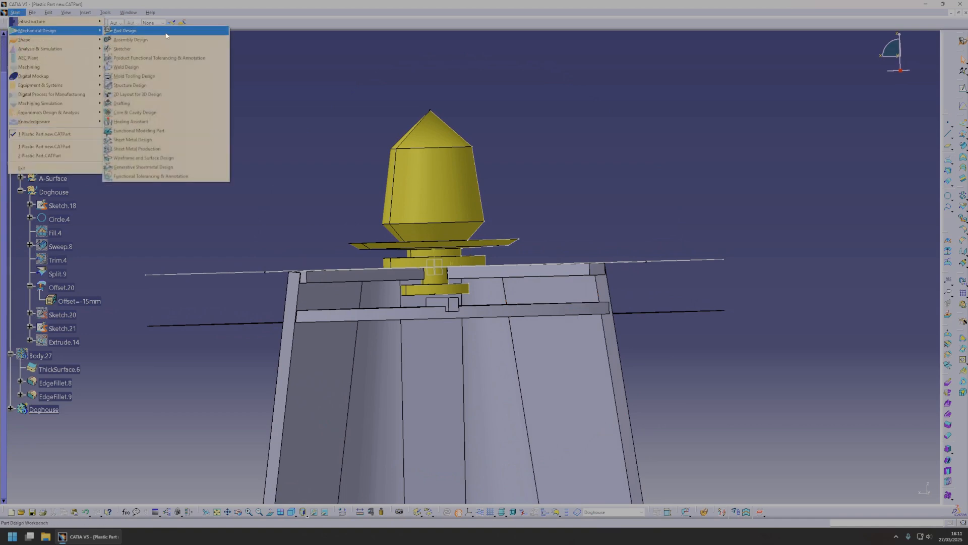
left_click(125, 31)
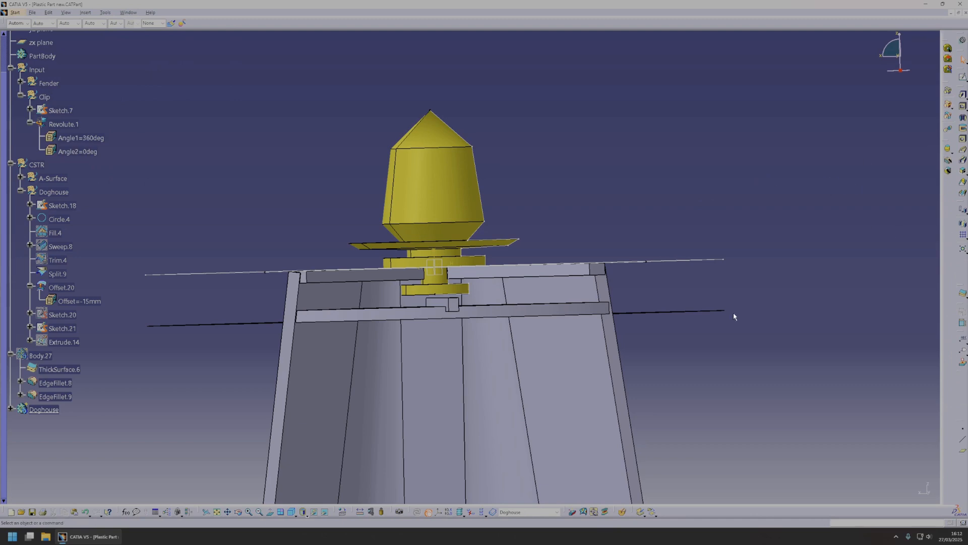
Create a plane offset from the zx plane across the doghouse.
middle_click_drag(467, 288, 638, 316)
middle_click_drag(650, 278, 412, 325)
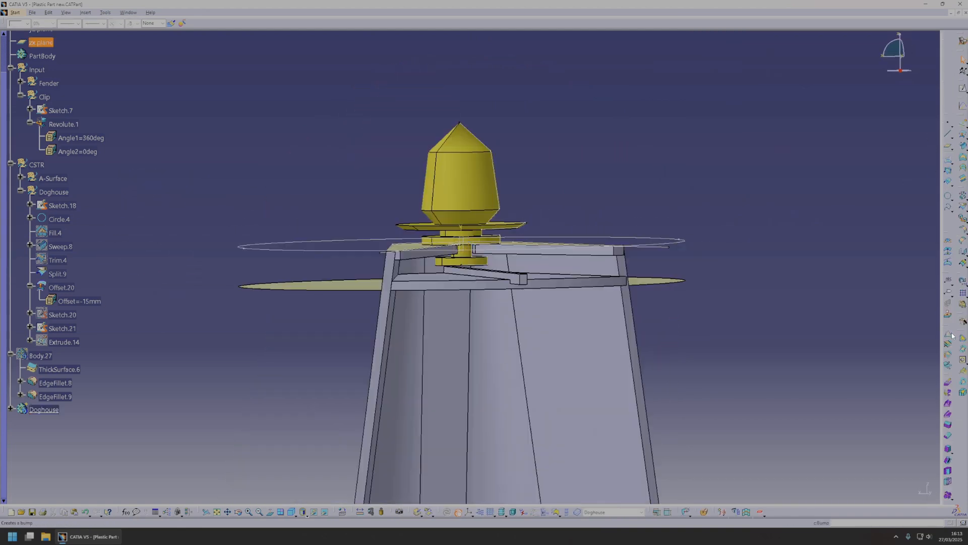
left_click(941, 148)
middle_click_drag(706, 263, 491, 310)
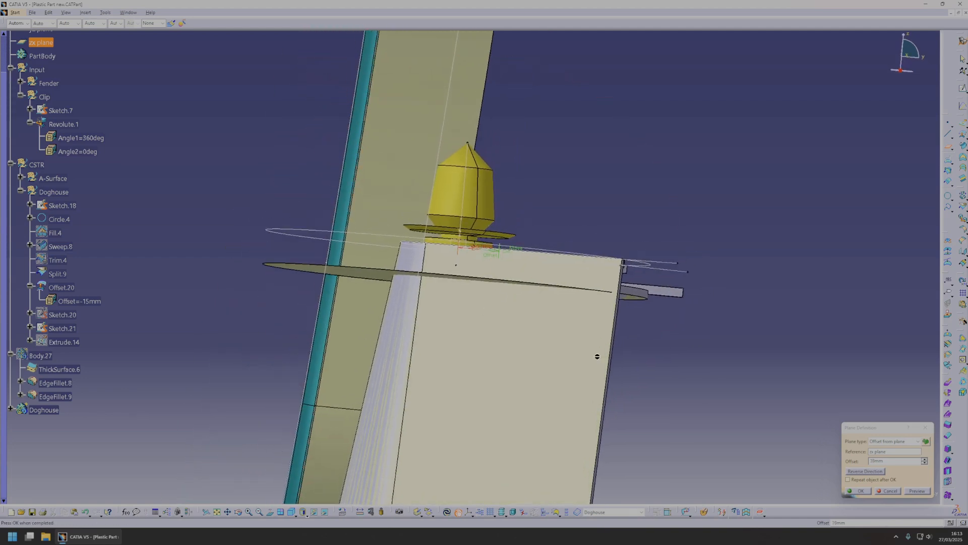
left_click(880, 493)
Define the Doghouse body as the in-work object again and return to the Part Design workbench.
middle_click_drag(579, 288, 361, 283)
left_click(530, 334)
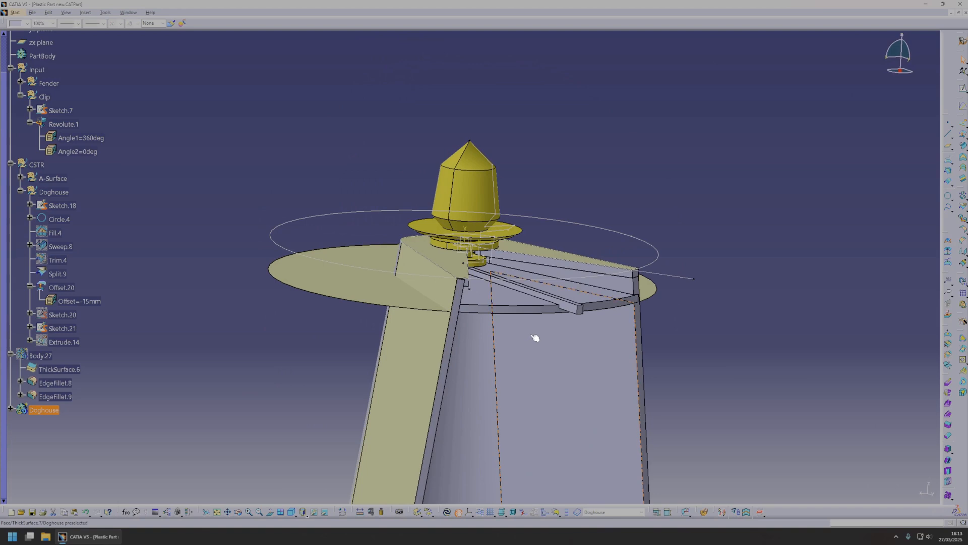
right_click(42, 409)
left_click(96, 307)
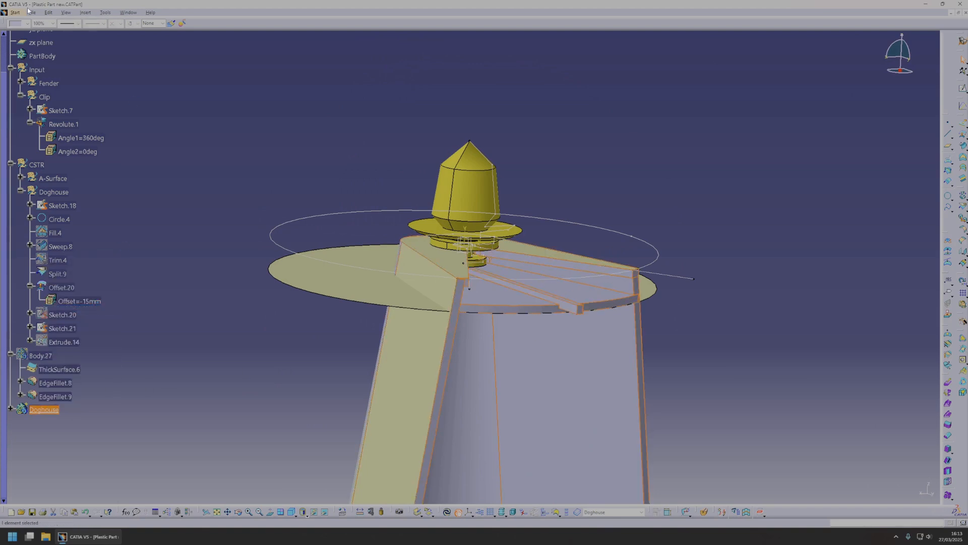
left_click(13, 14)
mouse_move(28, 34)
left_click(153, 32)
Split the Doghouse body with the offset plane to trim its open front side flat.
middle_click_drag(701, 334, 863, 133)
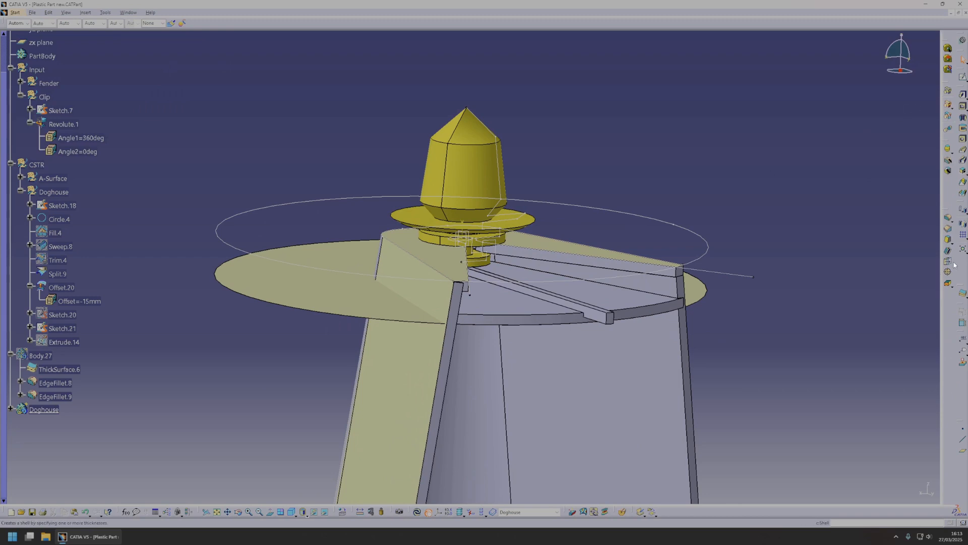
left_click(965, 294)
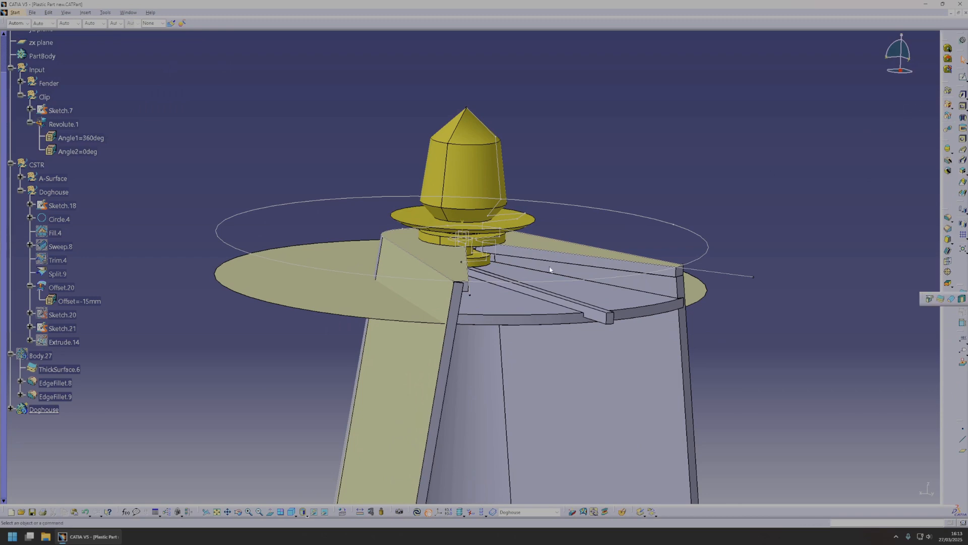
middle_click_drag(586, 331, 532, 263)
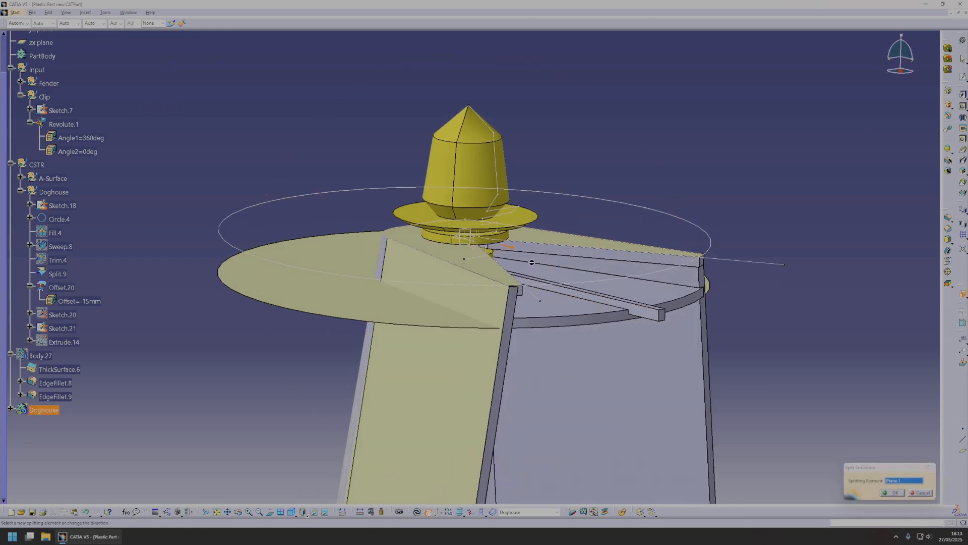
left_click(895, 493)
middle_click_drag(595, 329, 560, 330)
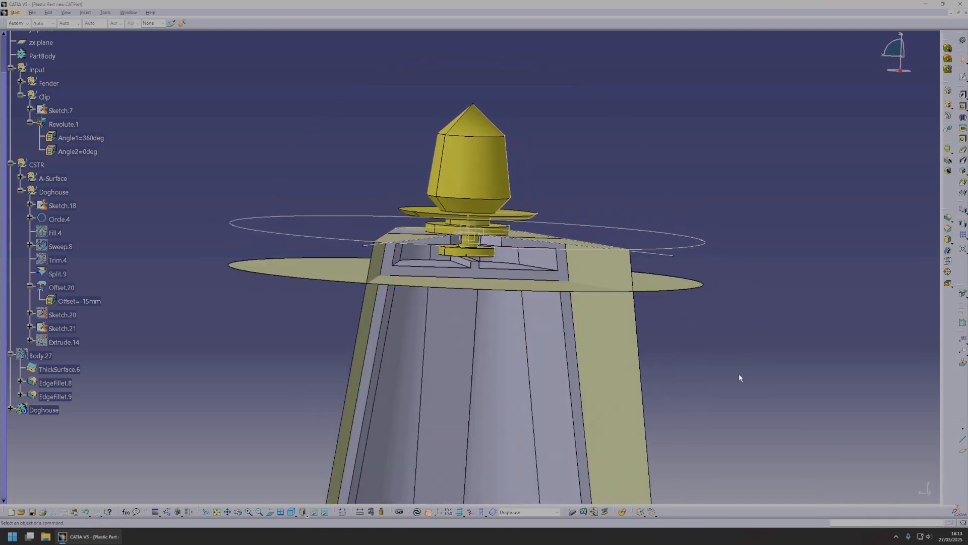
left_click(740, 374)
Start a draft on the small rib's top face and remove the mistakenly added front cut face from the faces to draft.
middle_click_drag(726, 370, 666, 330, "ctrl")
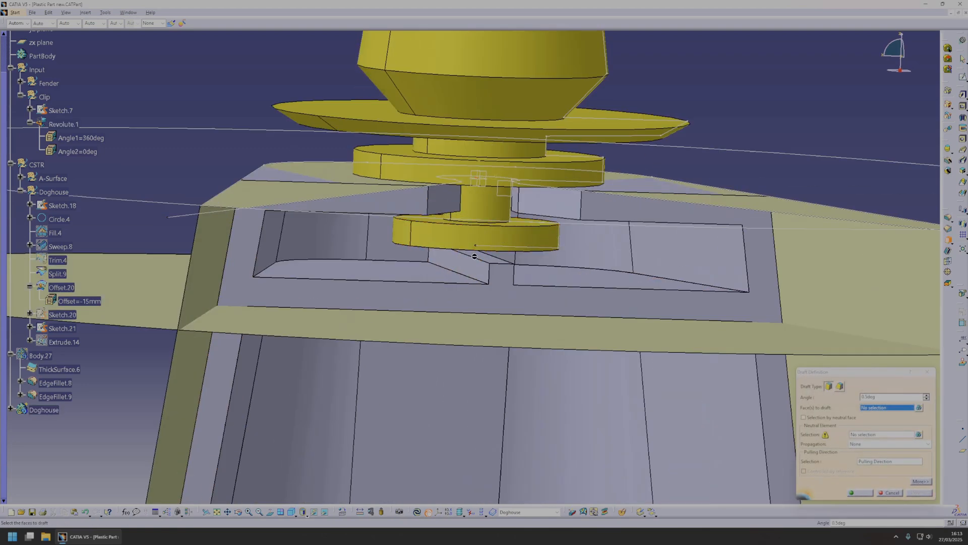
left_click(471, 252)
middle_click_drag(472, 252, 534, 278, "ctrl")
left_click(477, 284)
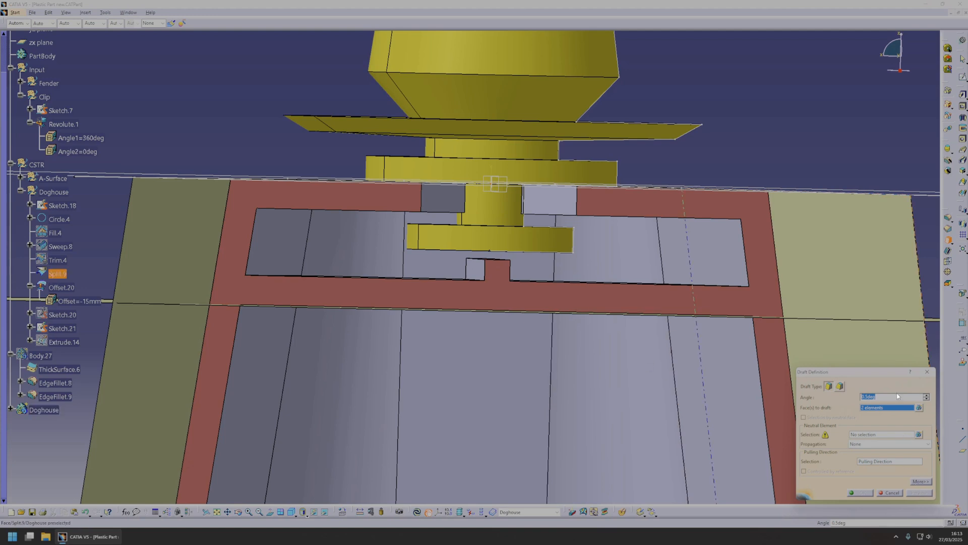
left_click(918, 406)
left_click(891, 453)
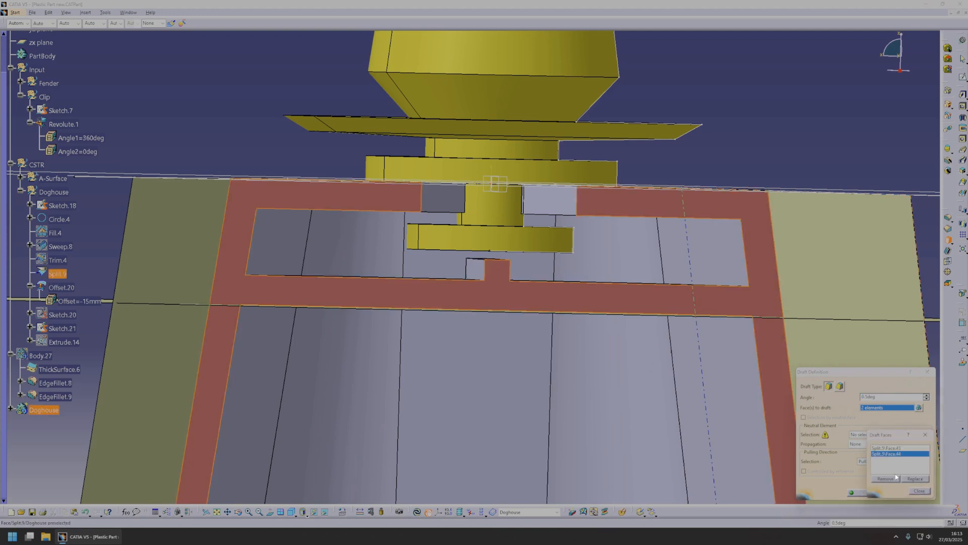
left_click(885, 478)
left_click(919, 490)
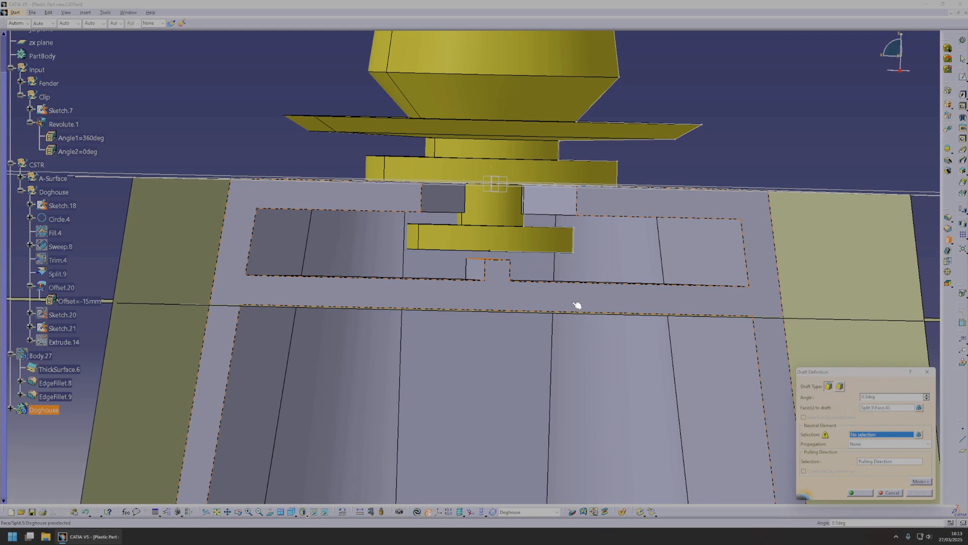
Use the front cut face as the neutral element and apply the rib's draft with an angle of 2 degrees.
left_click(498, 291)
middle_click_drag(463, 241, 513, 244)
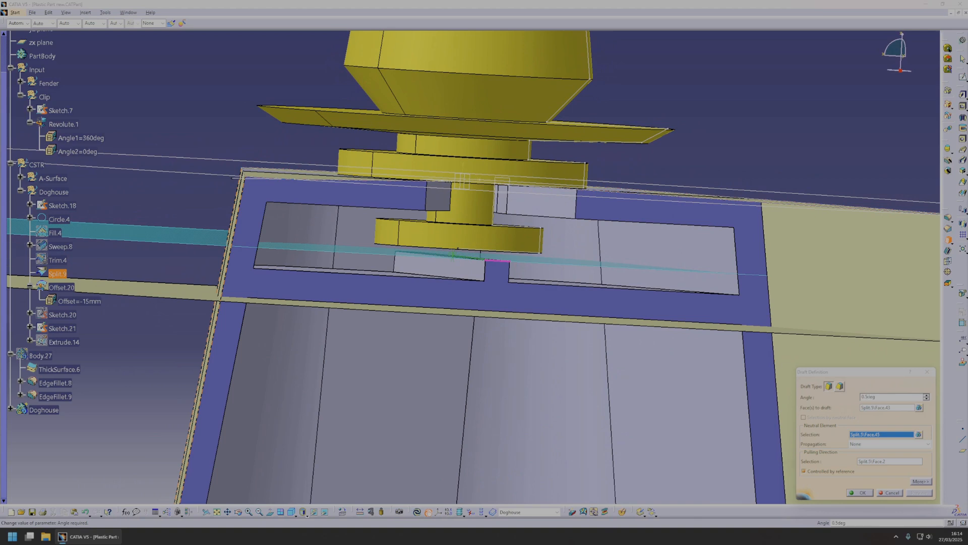
type("2")
middle_click_drag(583, 305, 534, 301)
left_click(862, 493)
Start another draft on the inner shelf's upper and lower faces and the underside of the doghouse's top wall.
middle_click_drag(518, 259, 819, 173)
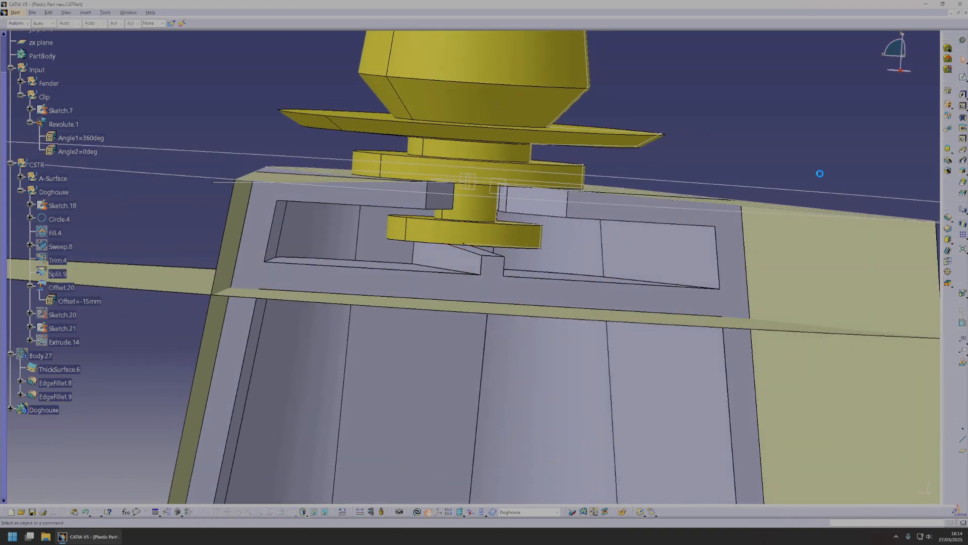
left_click(947, 241)
middle_click_drag(433, 262, 381, 263)
left_click(380, 264)
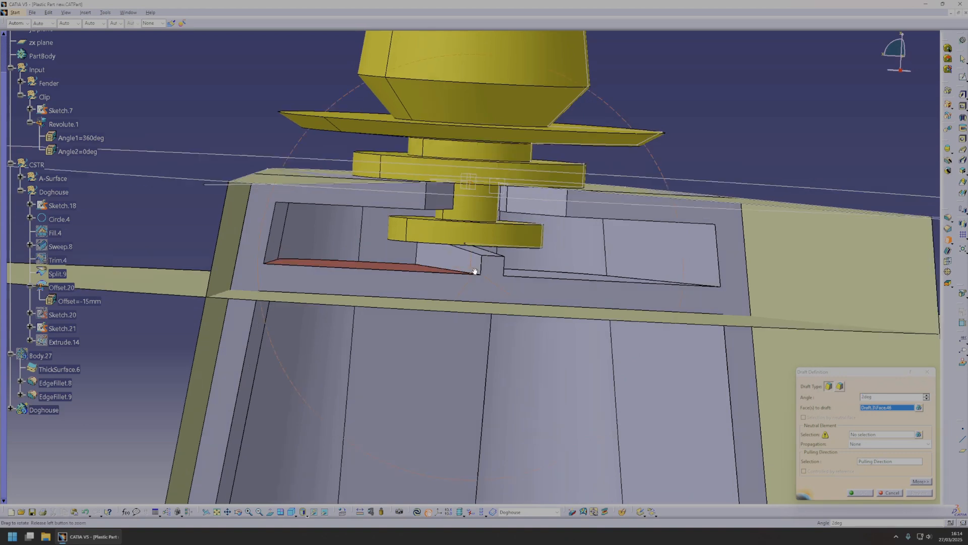
left_click(400, 217)
middle_click_drag(403, 222, 560, 267)
left_click(884, 462)
right_click(561, 254)
left_click(580, 275)
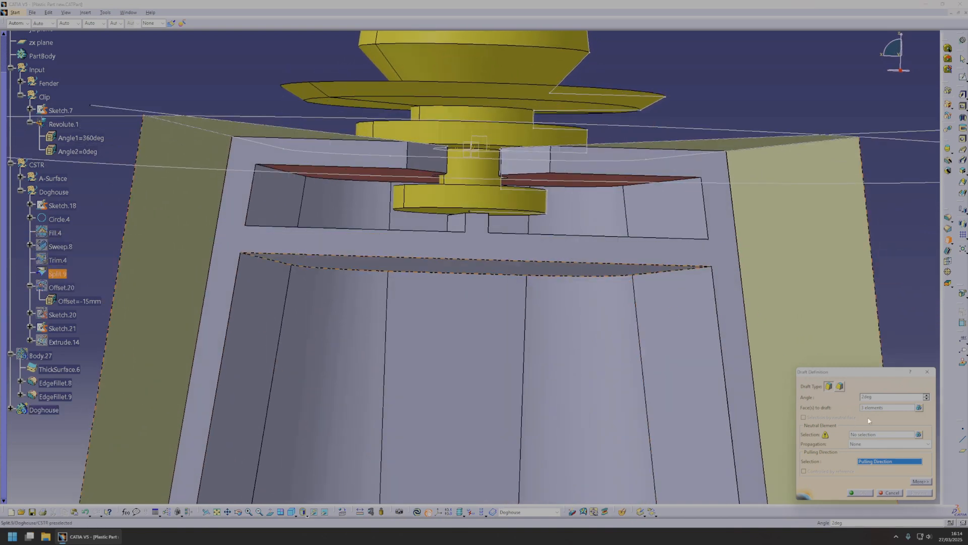
left_click(599, 273)
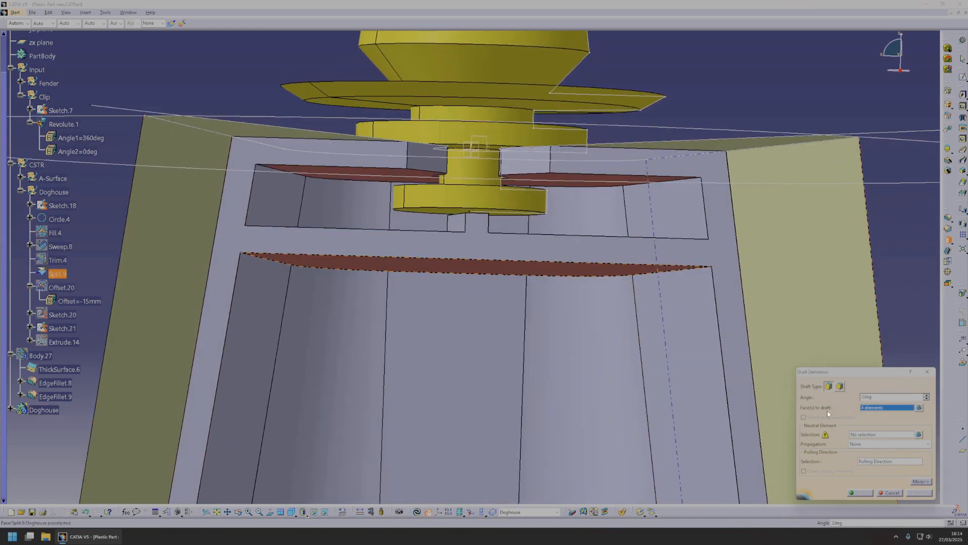
middle_click_drag(602, 323, 621, 334)
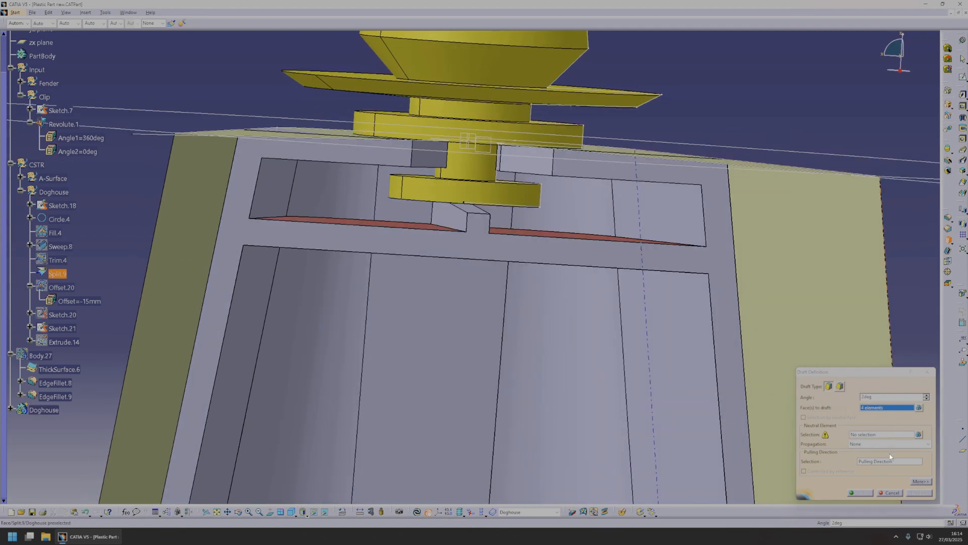
Set the front cut face as the neutral element, preview the 2-degree draft of the shelf and top wall, and apply it.
left_click(883, 435)
left_click(619, 258)
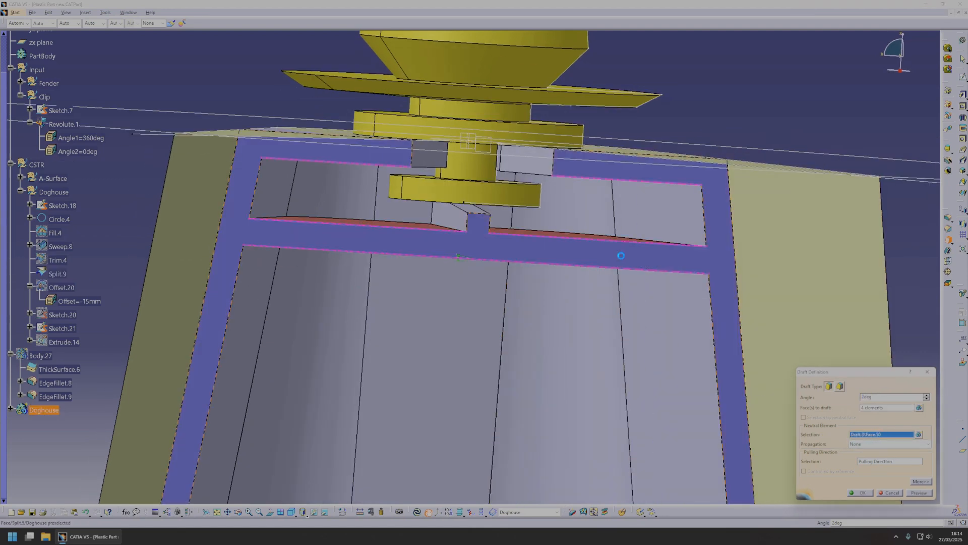
left_click(917, 491)
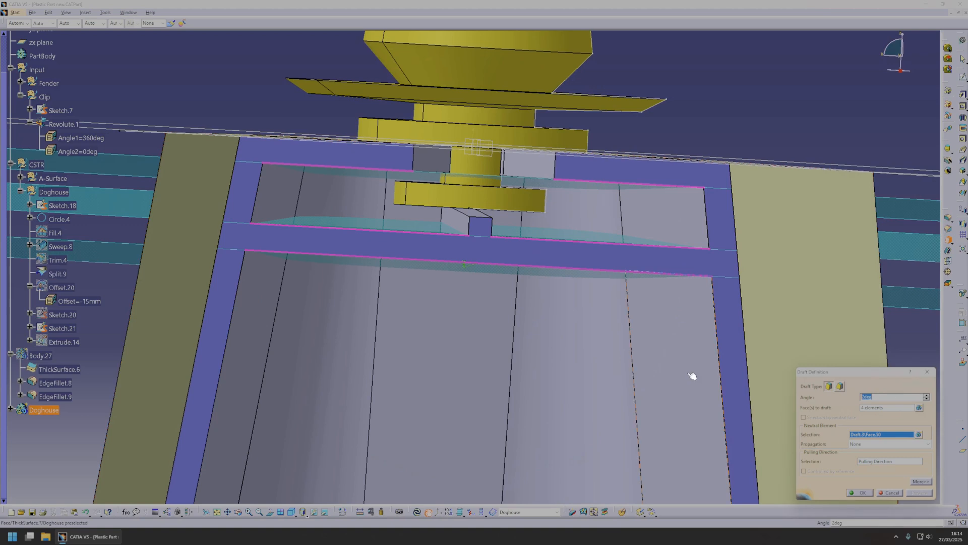
middle_click_drag(508, 322, 510, 348)
middle_click_drag(449, 236, 469, 342)
middle_click_drag(660, 355, 678, 357)
left_click(883, 493)
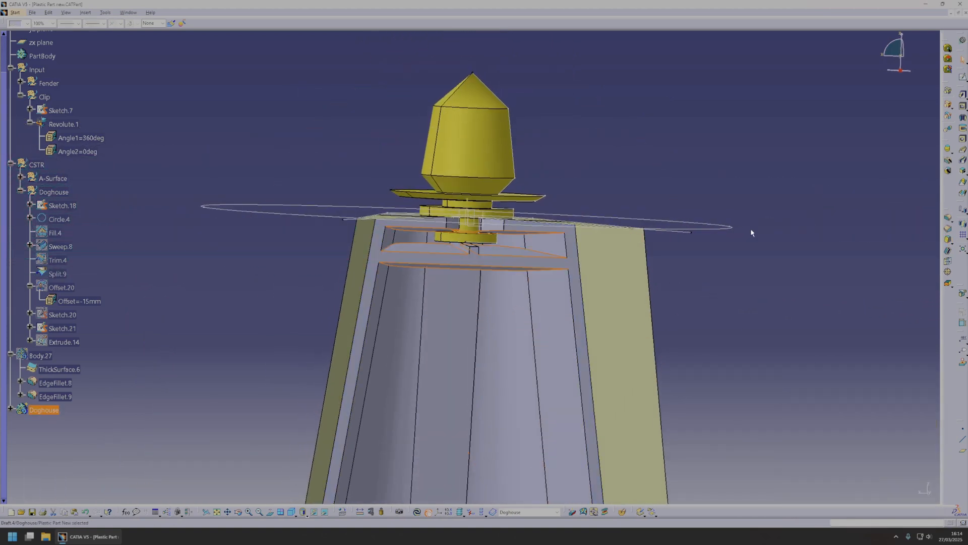
Fillet the edges where the small rib meets the inner shelf with a 1 mm radius.
middle_click_drag(657, 283, 852, 247)
left_click(948, 219)
middle_click(398, 216)
middle_click_drag(398, 217, 421, 144)
middle_click(549, 309)
mouse_move(465, 279)
middle_mouse_down()
mouse_move(487, 290)
mouse_move(473, 289)
middle_mouse_up()
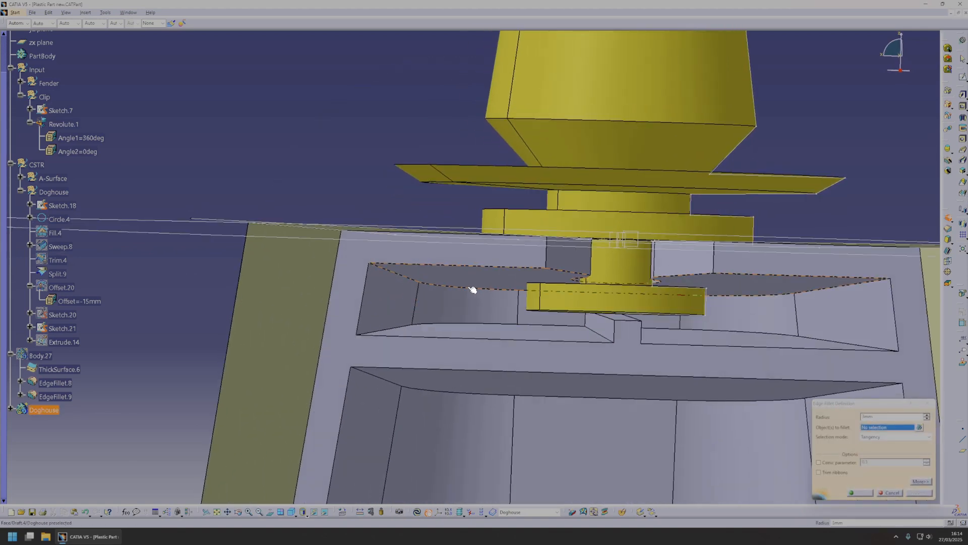
left_click(592, 332)
middle_click_drag(592, 332, 571, 372)
left_click(588, 359)
type("1")
middle_click_drag(544, 372, 568, 330)
left_click(860, 492)
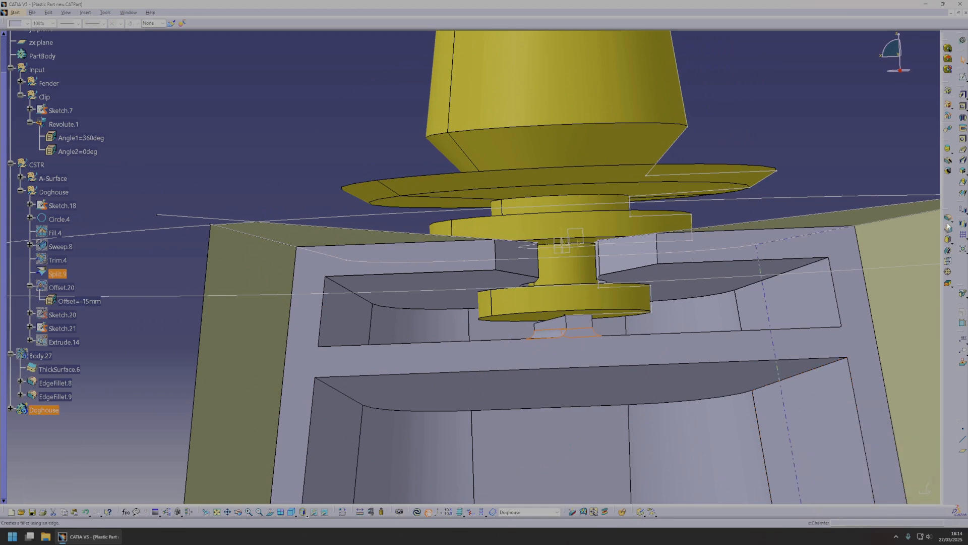
Fillet the inner edges of the recess beneath the doghouse's top wall with a 1 mm radius.
left_click(387, 308)
middle_click_drag(378, 307, 440, 338)
left_click(430, 322)
left_click(930, 494)
middle_click_drag(706, 429, 569, 315)
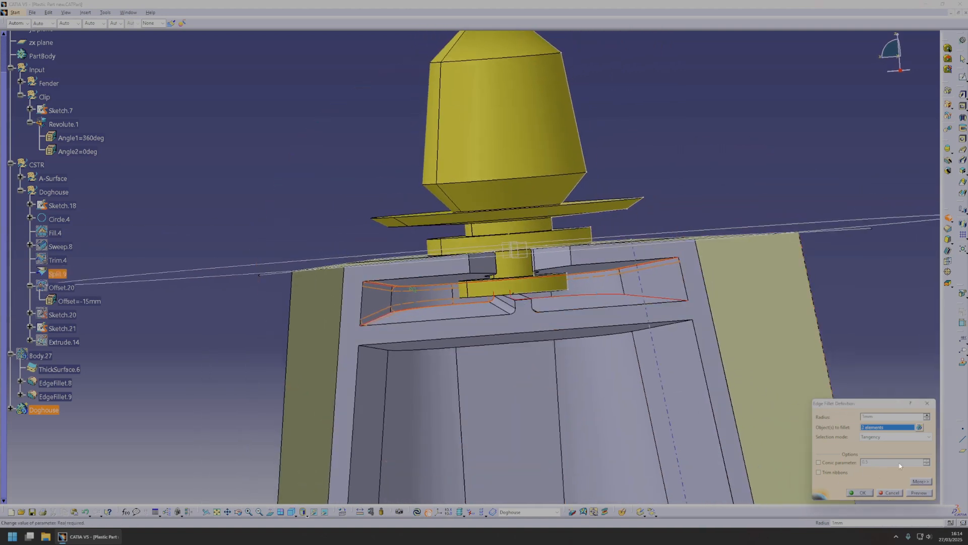
left_click(560, 337)
middle_click_drag(560, 337, 529, 333)
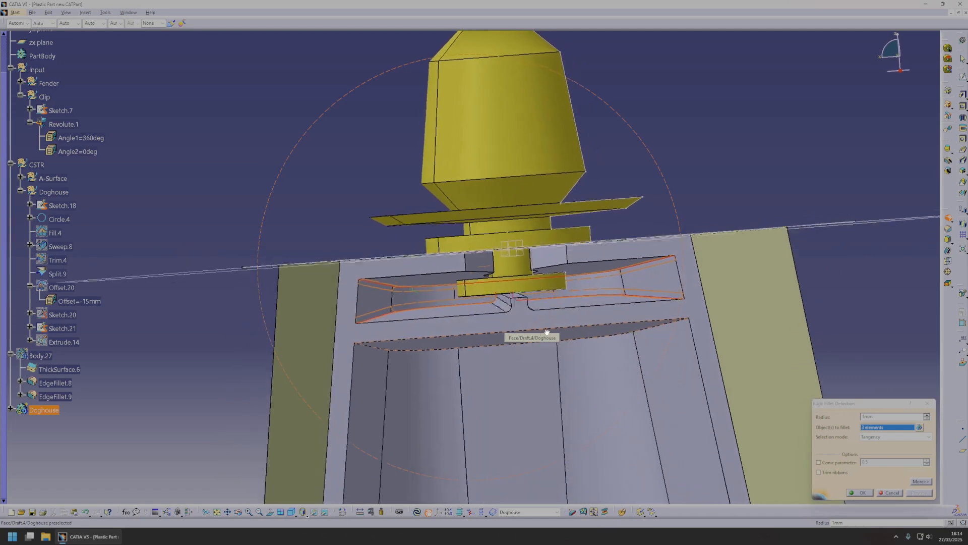
left_click(863, 493)
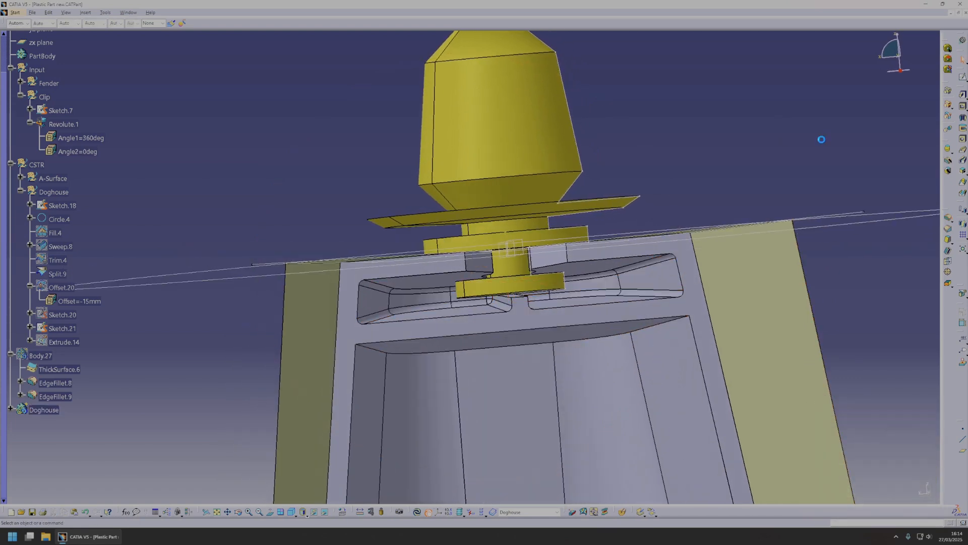
Hide the split surface covering the doghouse and fillet the outer perimeter edge of its top face with a 3 mm radius.
left_click(949, 221)
middle_click_drag(505, 327, 395, 307)
right_click(418, 313)
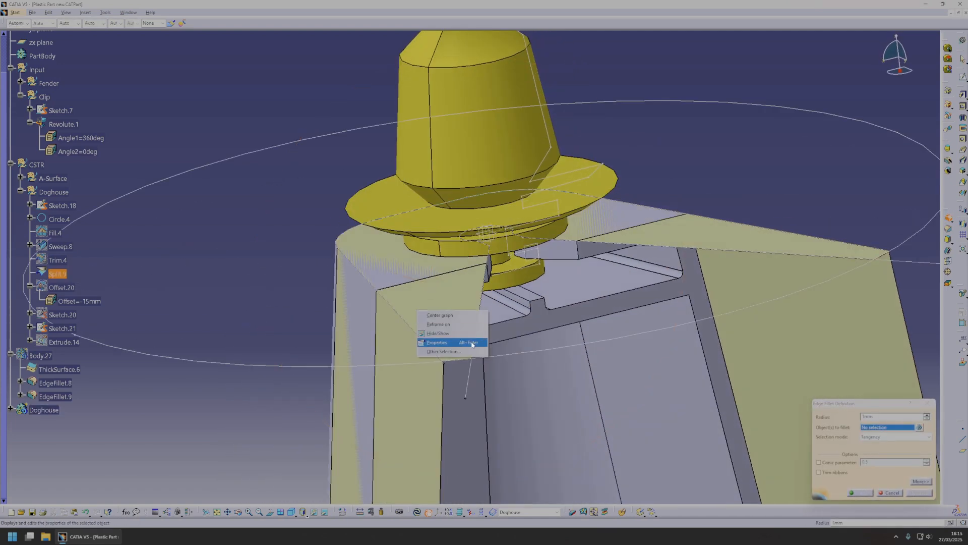
left_click(465, 334)
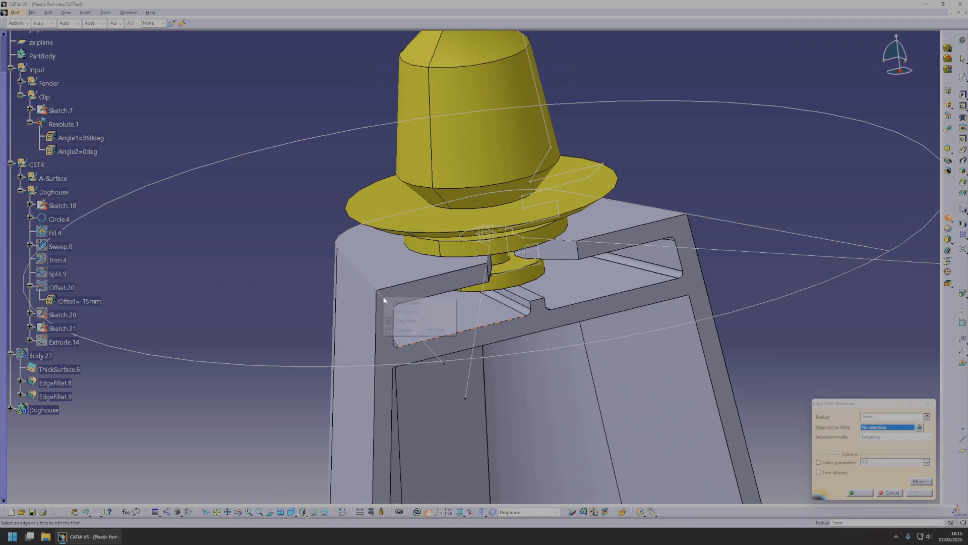
left_click(406, 321)
middle_click_drag(368, 280, 536, 363)
left_click(927, 494)
middle_click_drag(678, 423, 717, 429)
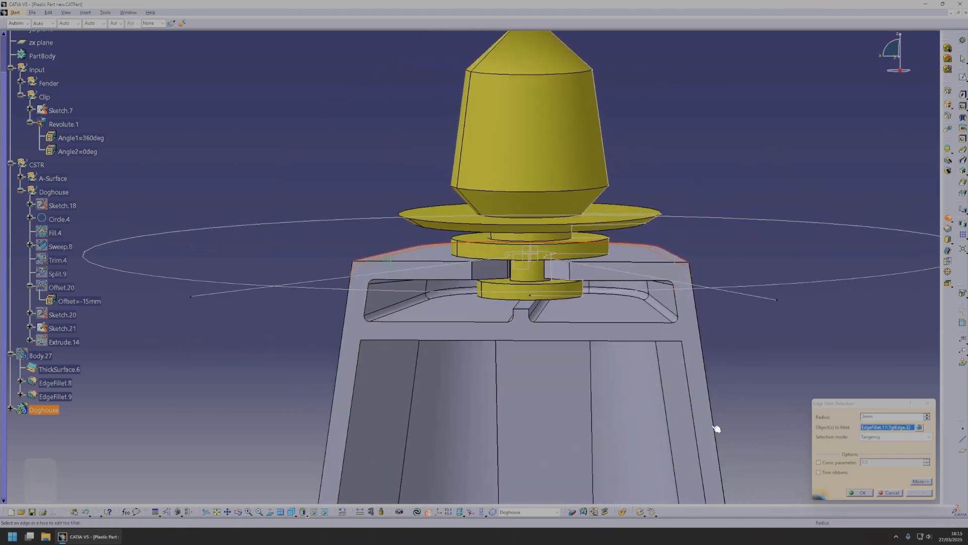
left_click(860, 492)
Fillet the four vertical edges of the keyhole slot's entry in the top wall with a 3 mm radius.
left_click(946, 222)
scroll(458, 278, "up", 3)
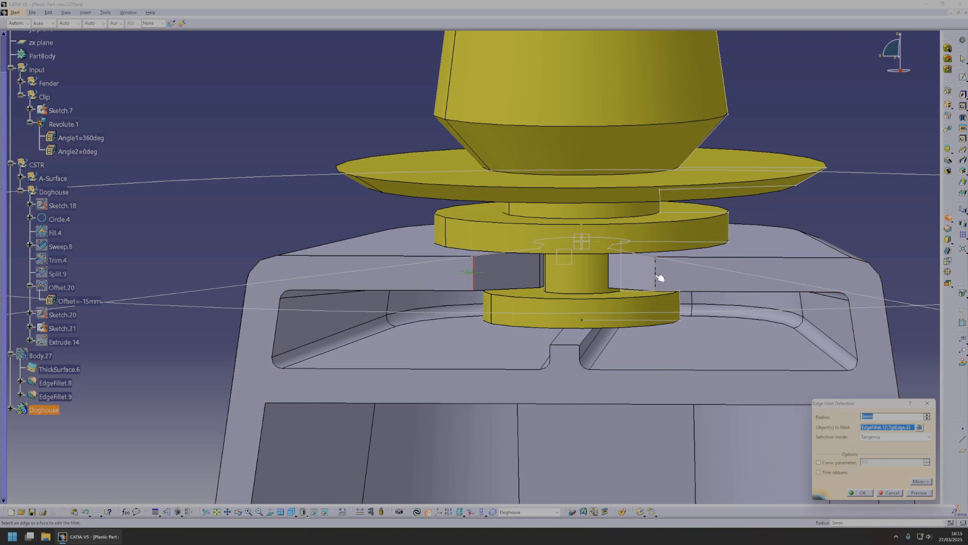
middle_click_drag(613, 365, 554, 270)
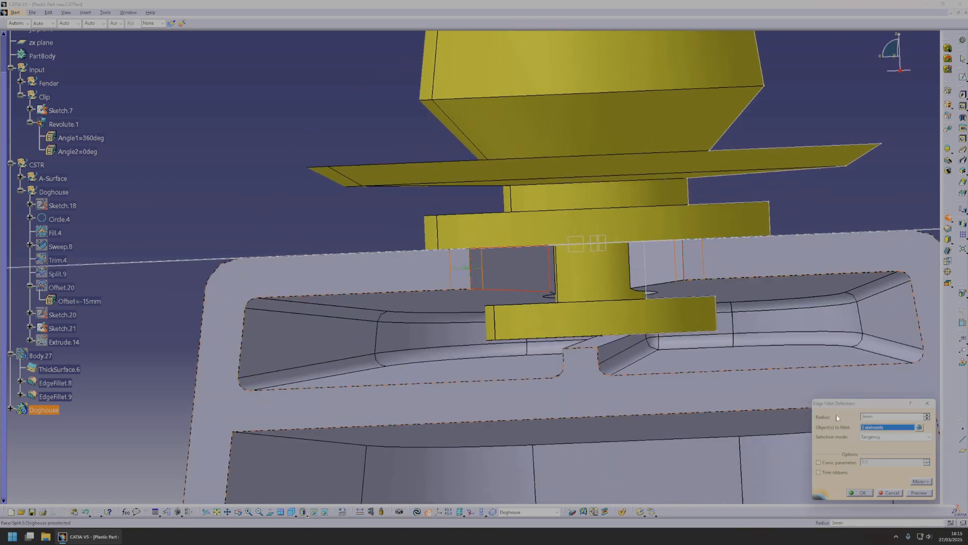
left_click(919, 427)
left_click(885, 479)
left_click(919, 490)
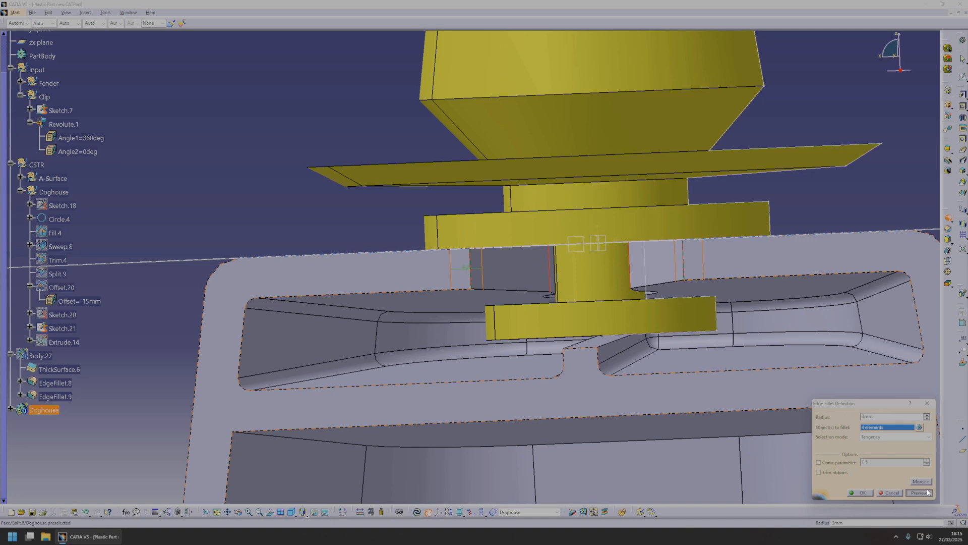
left_click(857, 492)
Examine the filleted doghouse and clip from several sides, including their position relative to the fender and wheel-arch part.
middle_click_drag(661, 328, 564, 260)
left_click(564, 260)
middle_click_drag(564, 353, 566, 318)
scroll(566, 319, "up", 1)
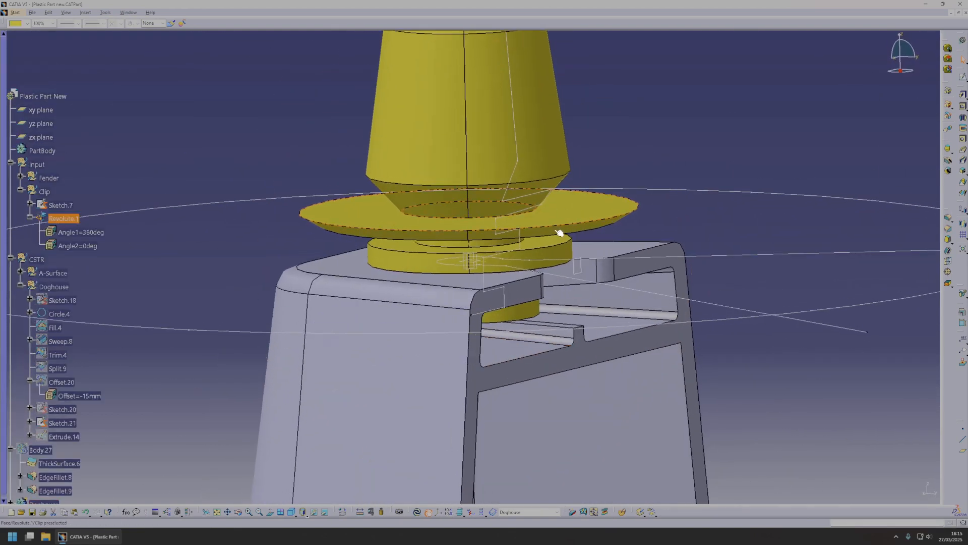
middle_click_drag(495, 250, 451, 329)
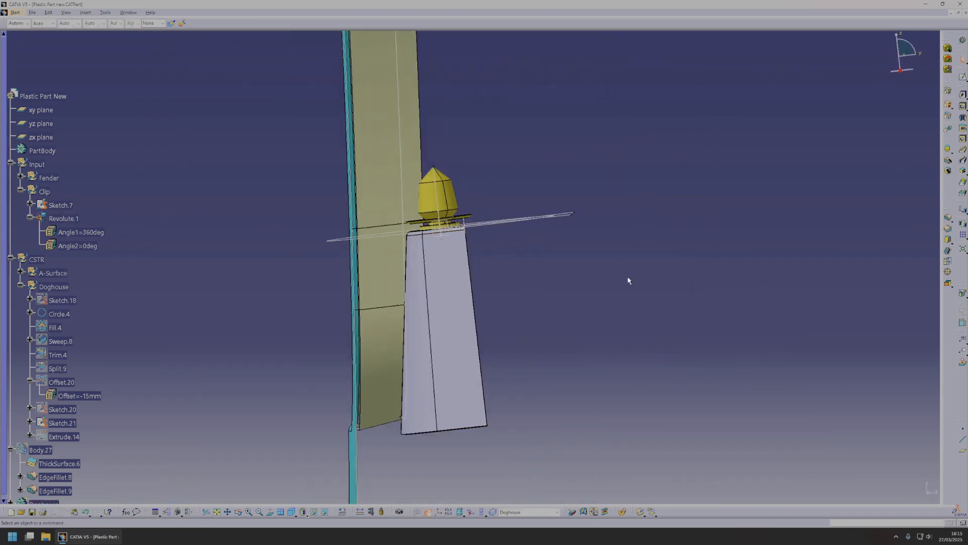
middle_click_drag(591, 284, 534, 405)
middle_click_drag(419, 340, 549, 214)
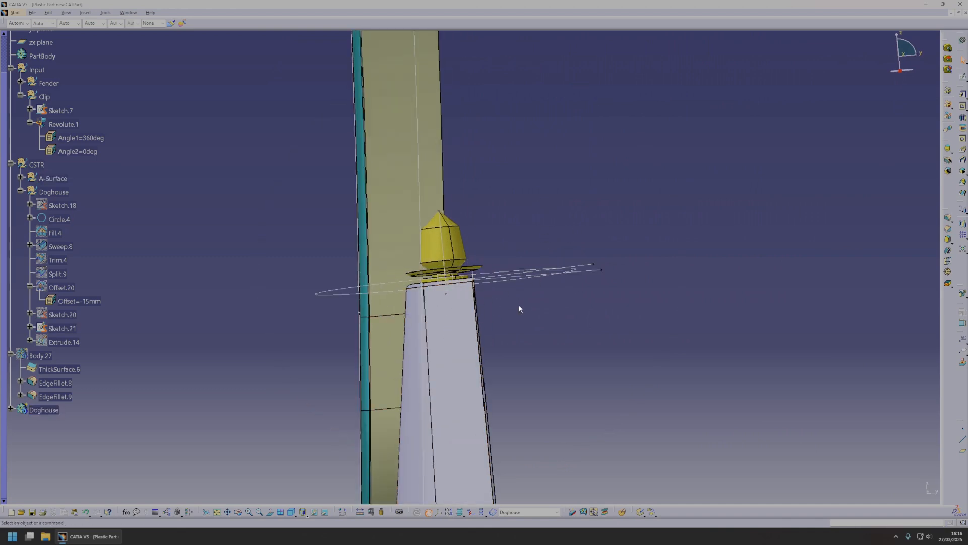
mouse_move(572, 318)
middle_mouse_down()
mouse_move(419, 304)
mouse_move(635, 300)
mouse_move(562, 316)
middle_mouse_up()
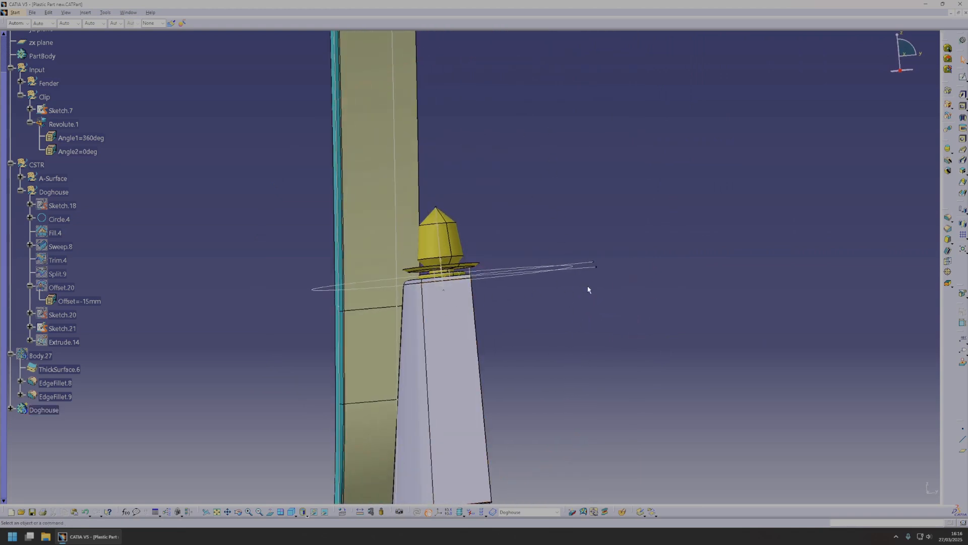
middle_click_drag(587, 291, 529, 350)
mouse_move(504, 384)
middle_mouse_down()
mouse_move(514, 388)
mouse_move(519, 318)
mouse_move(509, 302)
mouse_move(537, 345)
mouse_move(501, 386)
middle_mouse_up()
scroll(514, 388, "down", 1)
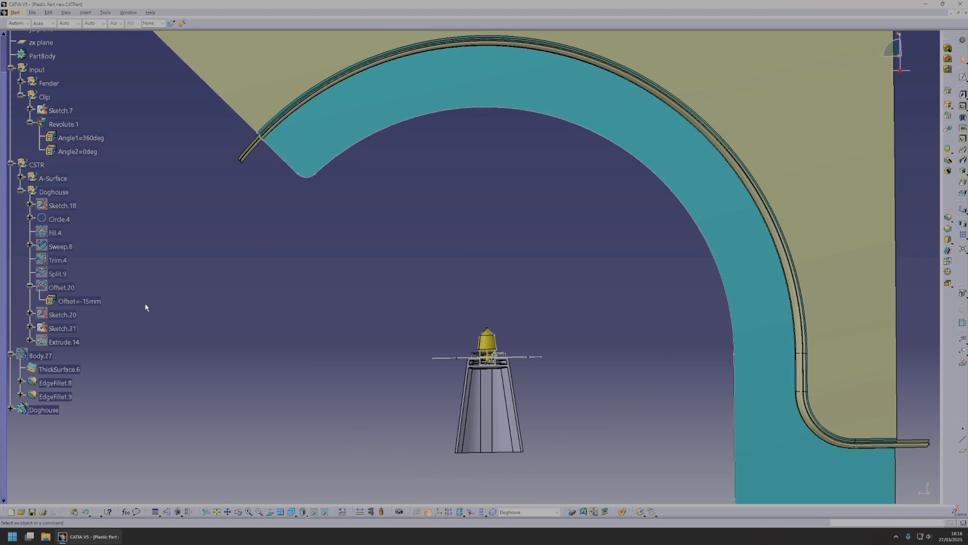
Switch to the Generative Shape Design workbench and insert a geometrical set named Position inside the Doghouse set.
left_click(13, 14)
mouse_move(82, 39)
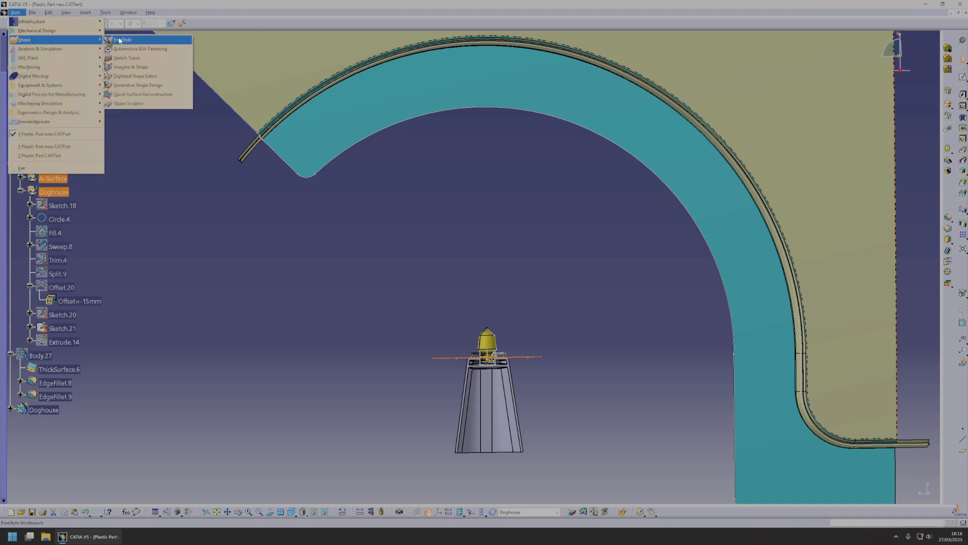
left_click(134, 85)
left_click(85, 12)
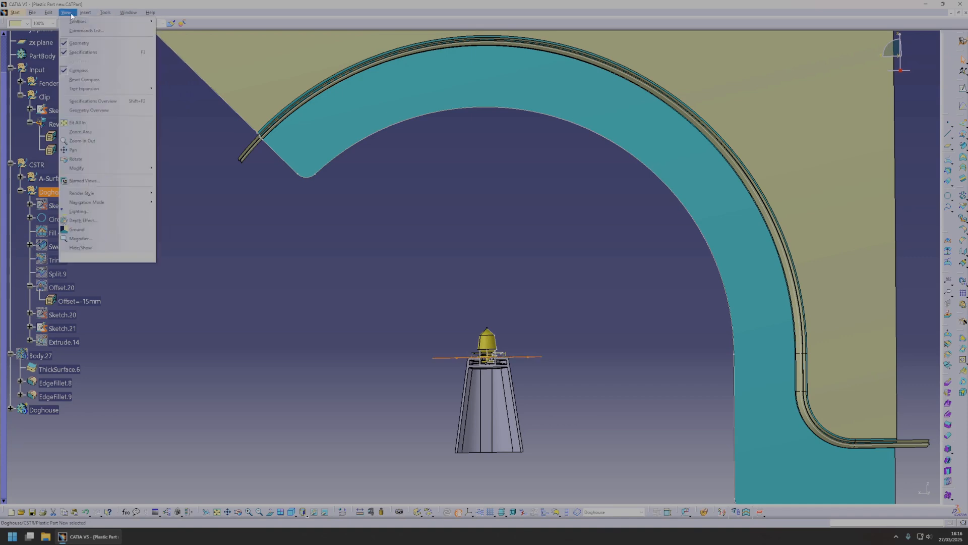
left_click(101, 48)
left_click(536, 283)
type("Position")
key("Return")
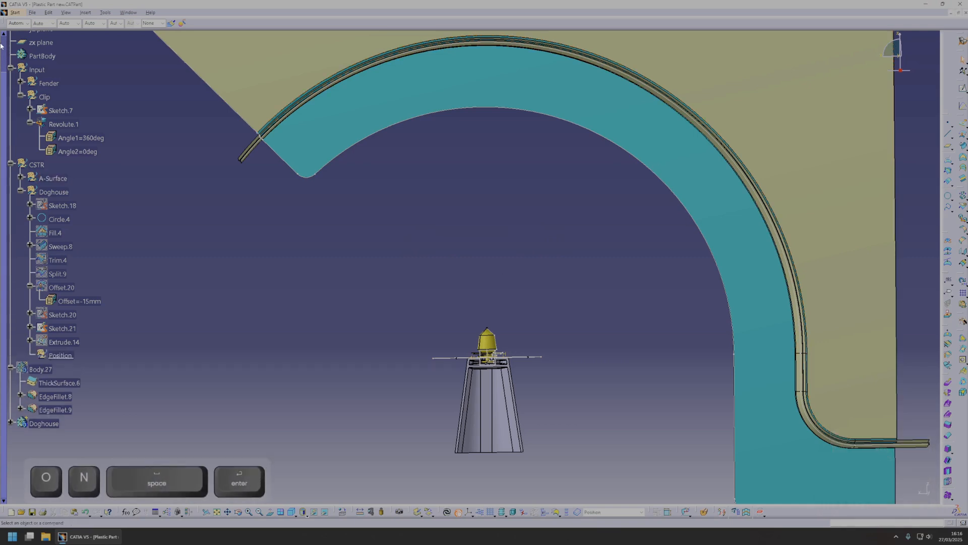
Insert a second geometrical set named Design inside the Doghouse set.
left_click(58, 194)
left_click(86, 13)
left_click(104, 48)
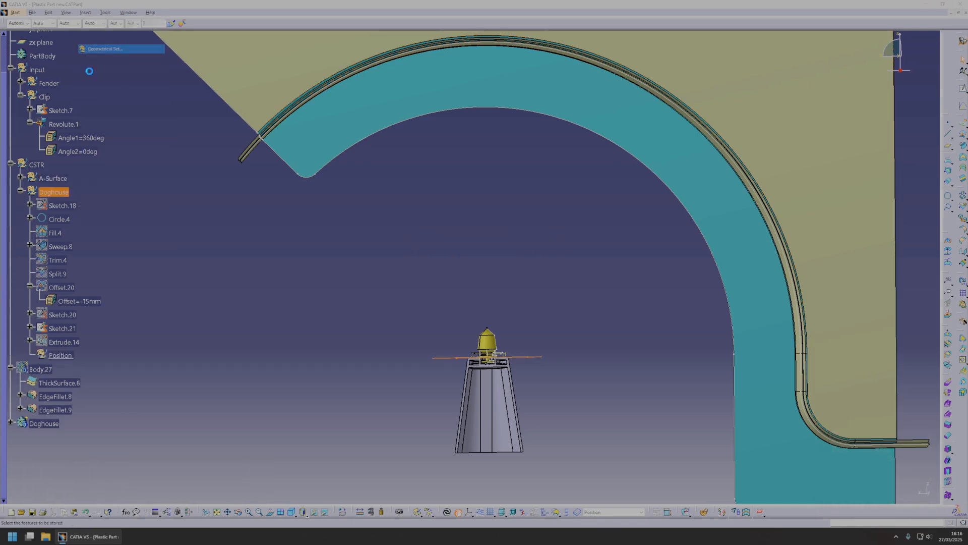
left_click(544, 285)
type("Design")
key("Return")
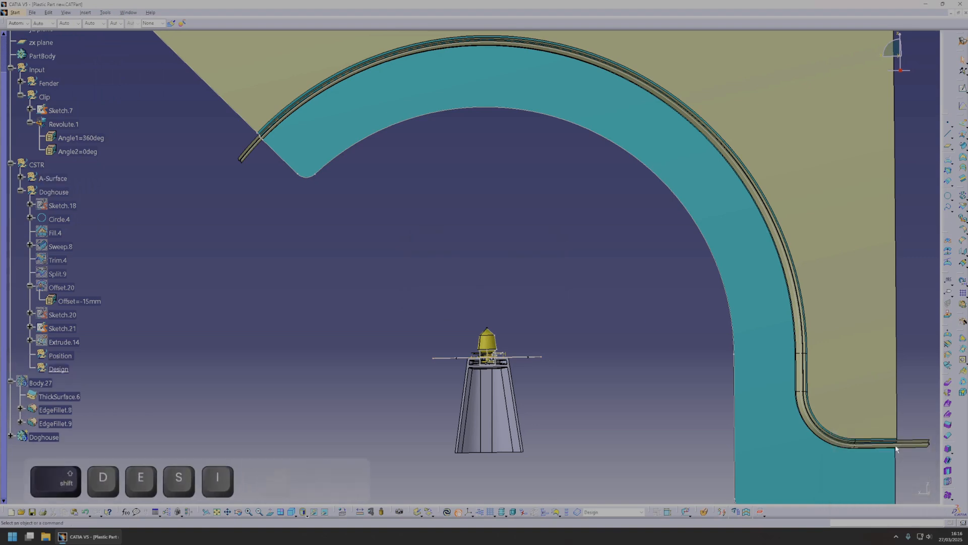
Move the doghouse features from Sketch.18 through Extrude.14 into the Design set and make Position the work object.
left_click(63, 342)
left_click(62, 205, "shift")
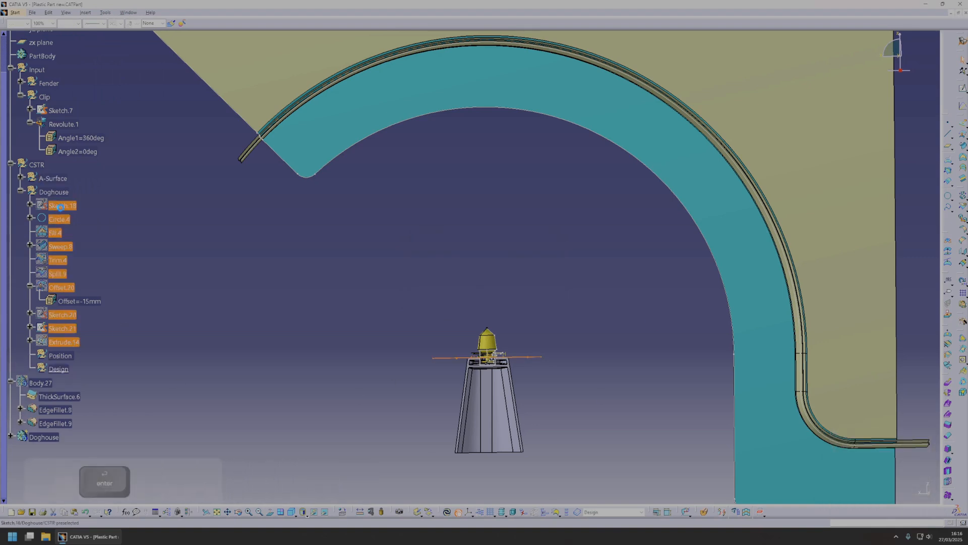
right_click(60, 206)
mouse_move(88, 357)
left_click(161, 366)
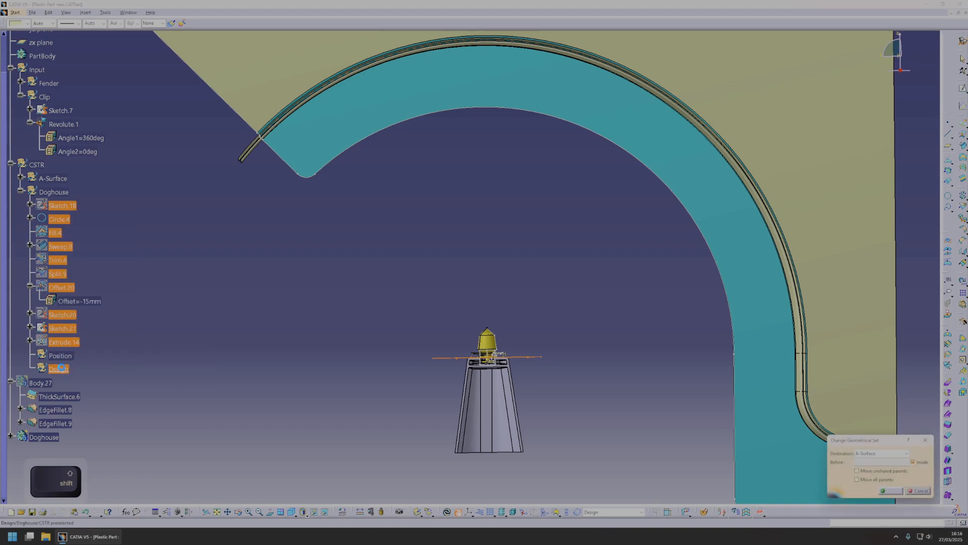
left_click(892, 491)
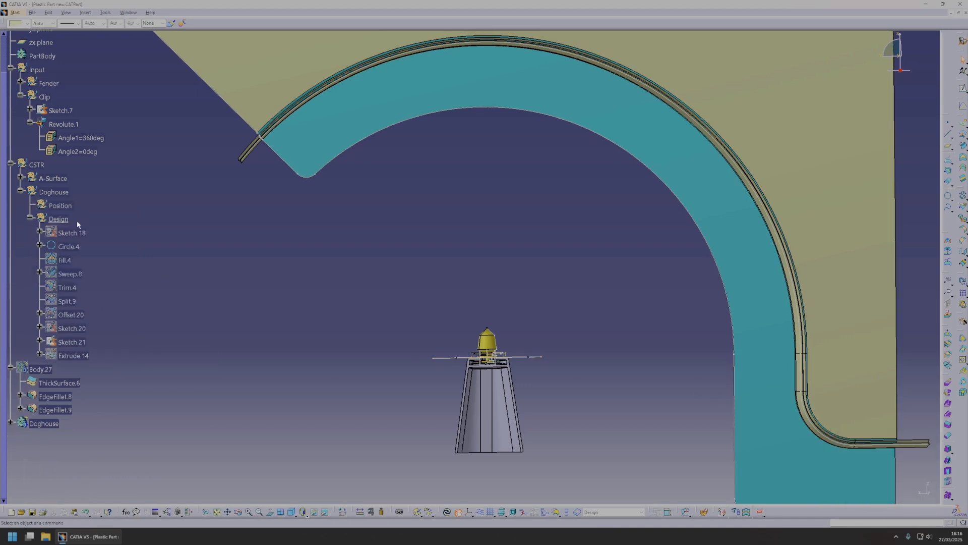
right_click(67, 206)
left_click(101, 261)
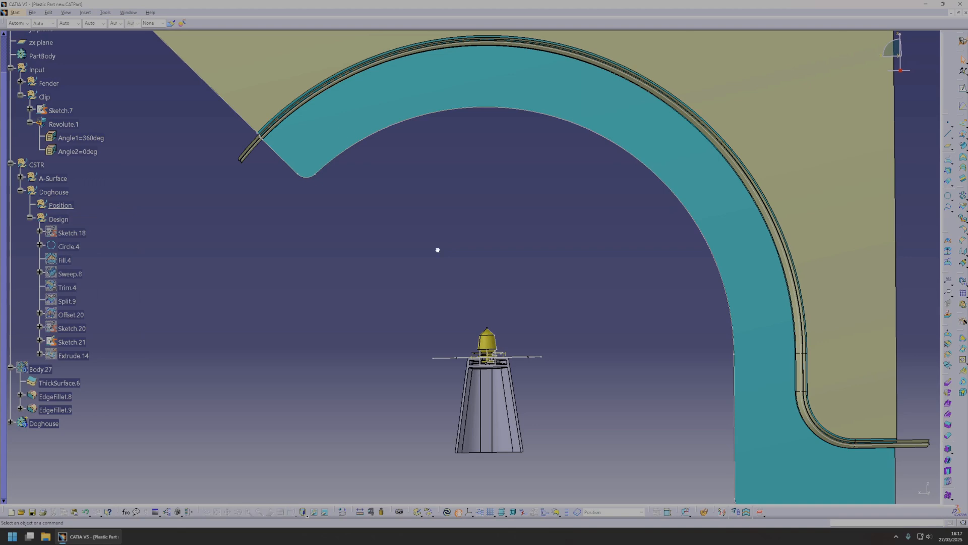
Create a point at the centre of the clip's wide flange in the Position set.
middle_click_drag(299, 133, 444, 298)
middle_click_drag(577, 289, 442, 263)
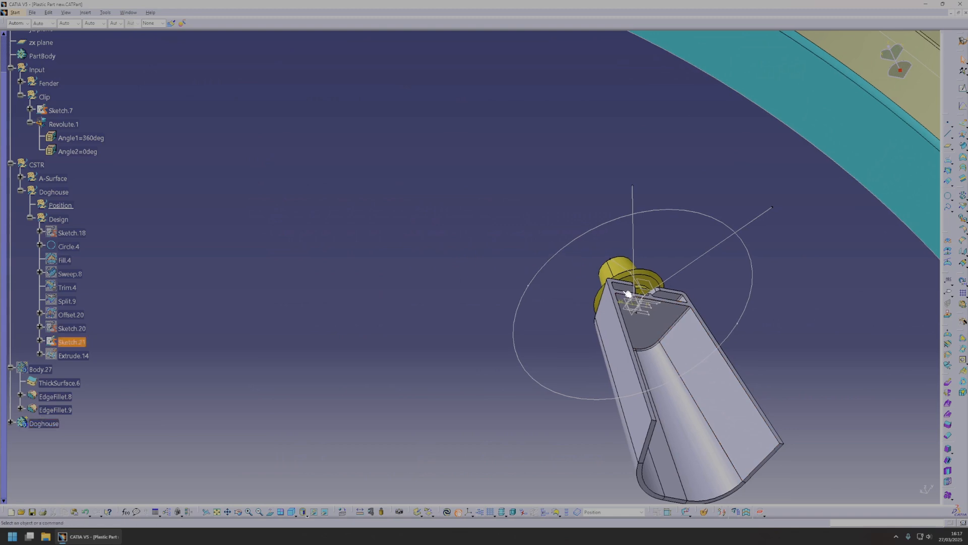
middle_click_drag(629, 295, 443, 331)
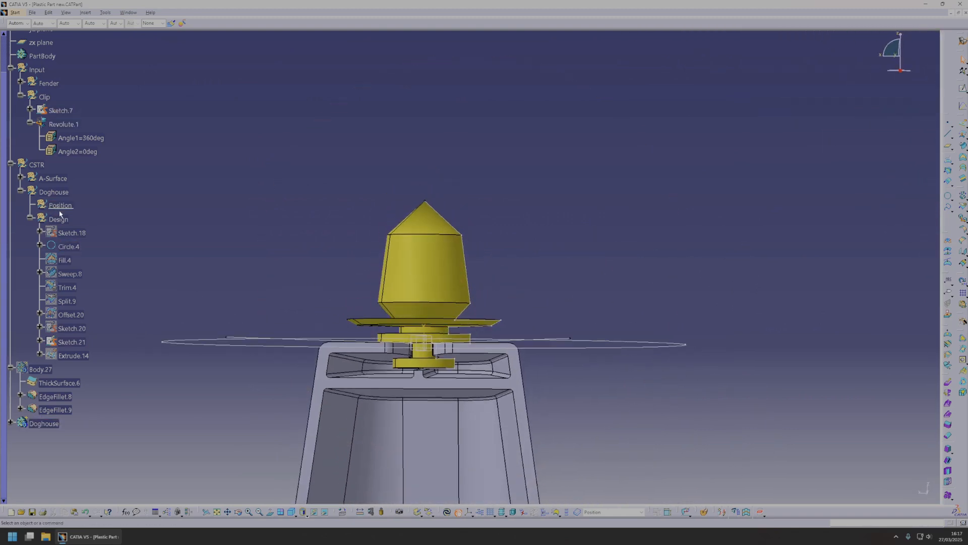
left_click(947, 124)
middle_click_drag(439, 298, 454, 265)
middle_click_drag(454, 348, 319, 331)
left_click(242, 304)
left_click(861, 490)
Create a standard axis system in the Position set with the clip's centre point as its origin and default axes.
middle_click_drag(633, 357, 410, 281)
middle_click_drag(577, 259, 561, 309)
scroll(558, 264, "up", 1)
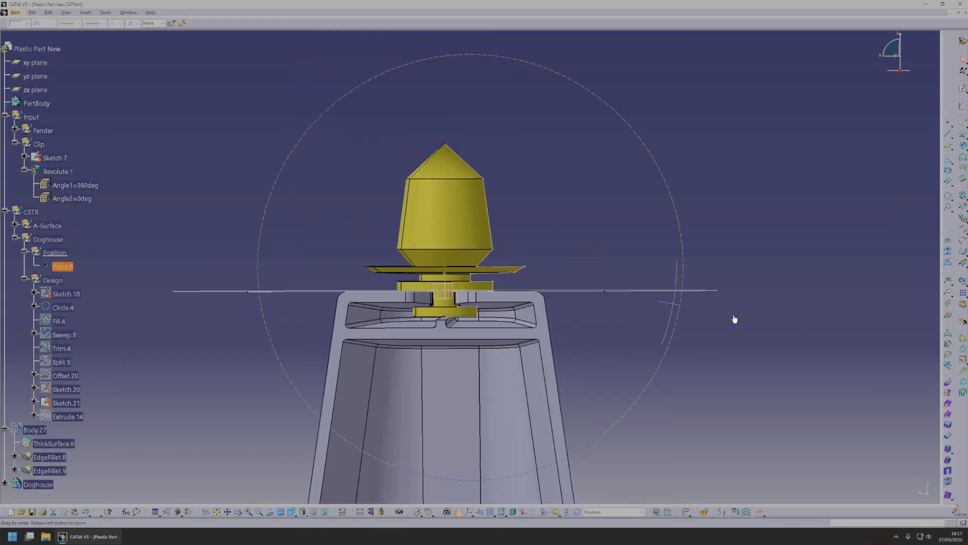
middle_click_drag(734, 318, 726, 306)
scroll(471, 262, "down", 1)
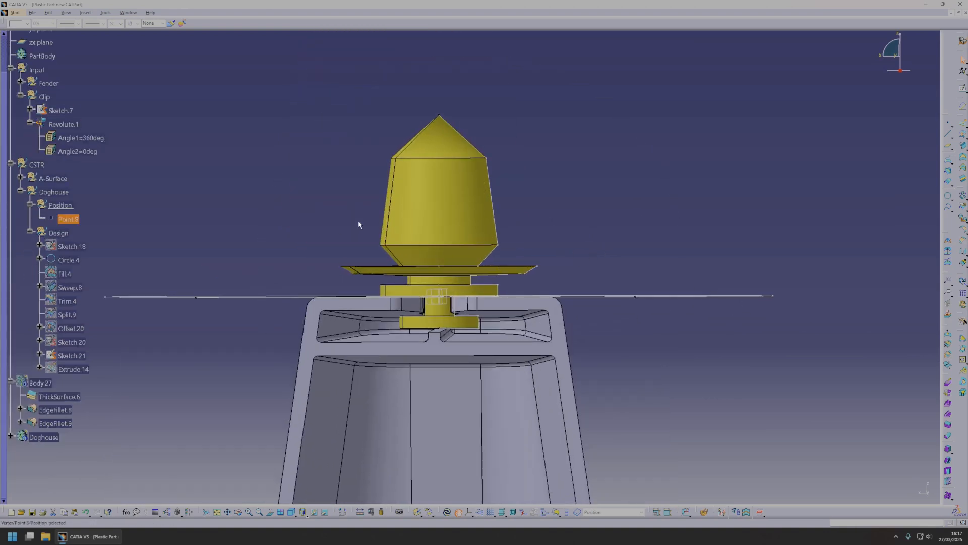
left_click(104, 13)
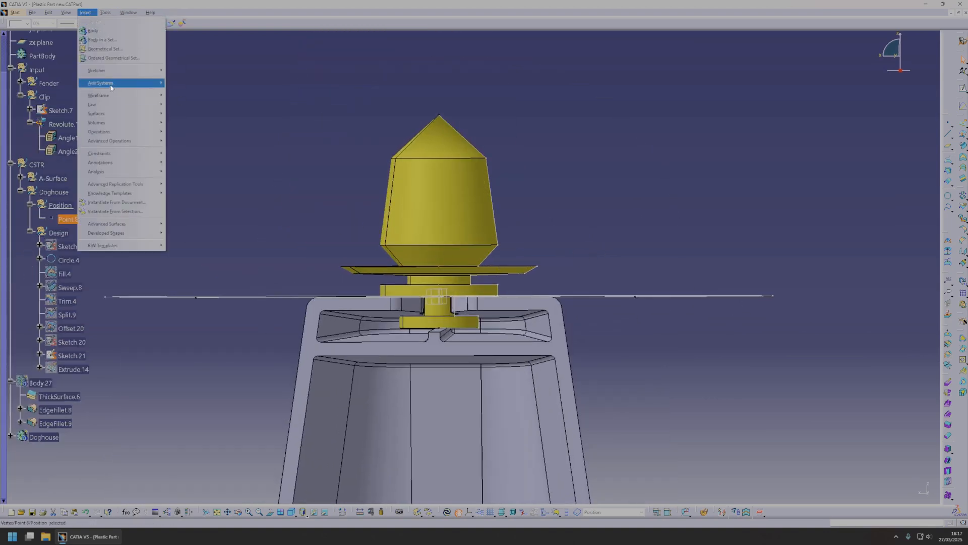
left_click(226, 83)
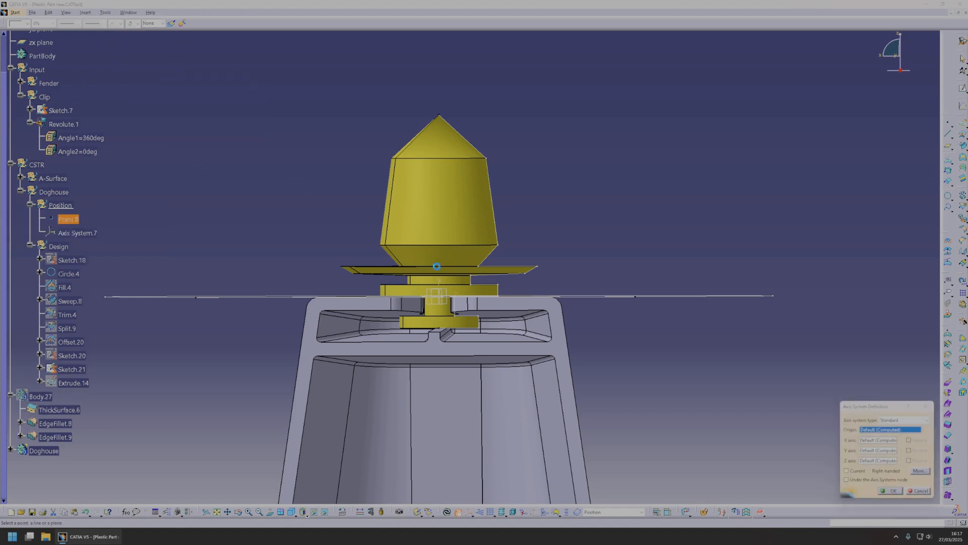
left_click(440, 269)
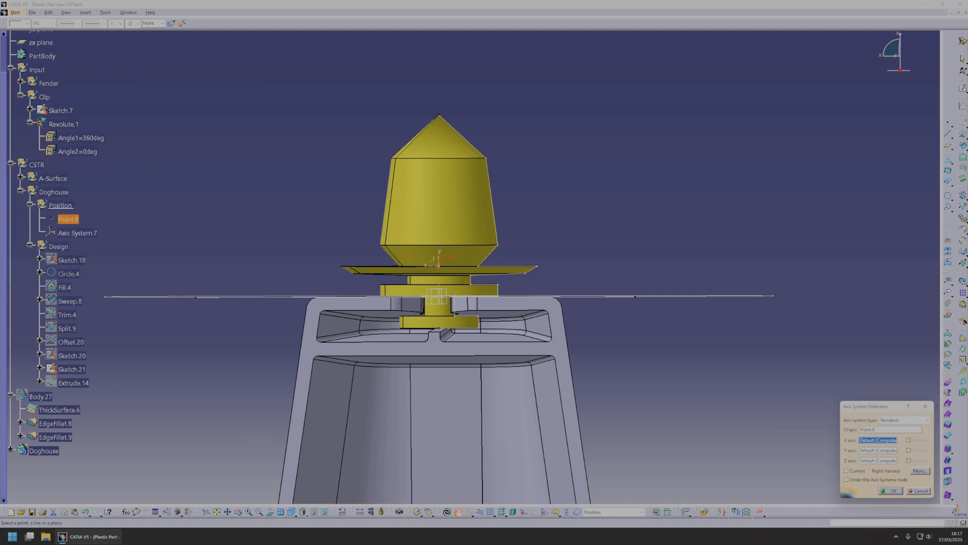
left_click(891, 494)
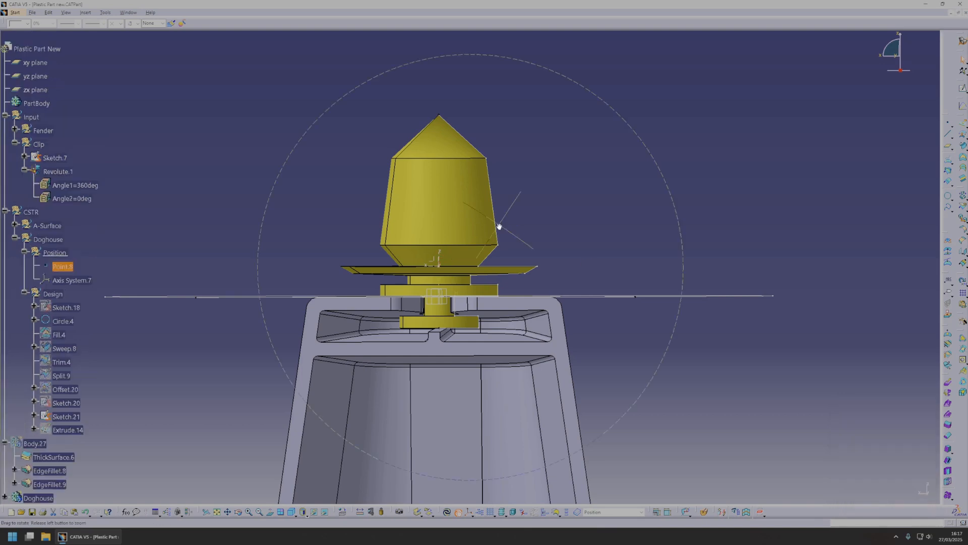
Extract the fender's large arched face as a Multiple Extract with the propagation type set to No propagation.
middle_click_drag(497, 224, 509, 367)
middle_click(326, 127)
middle_click_drag(401, 227, 395, 260)
middle_click_drag(502, 303, 289, 277)
middle_click_drag(607, 316, 532, 339)
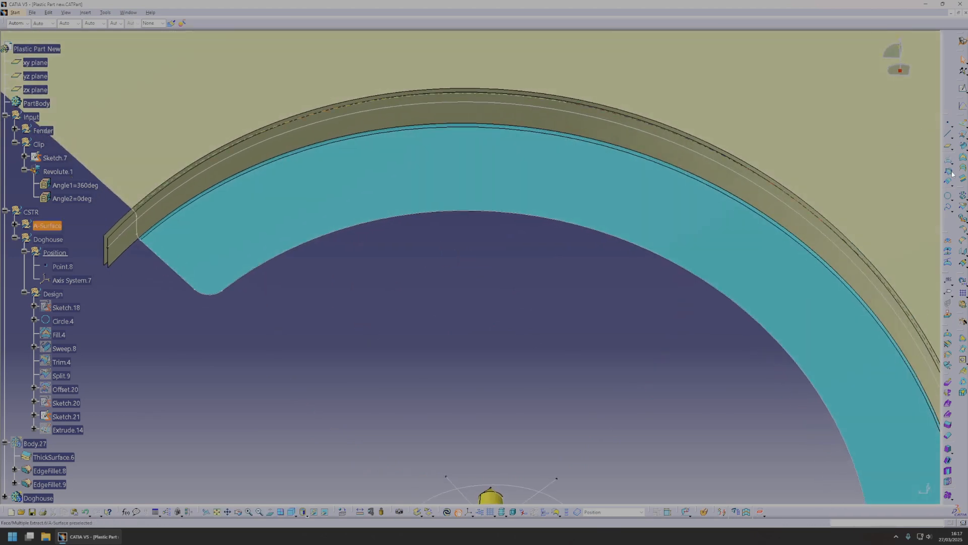
left_click(963, 218)
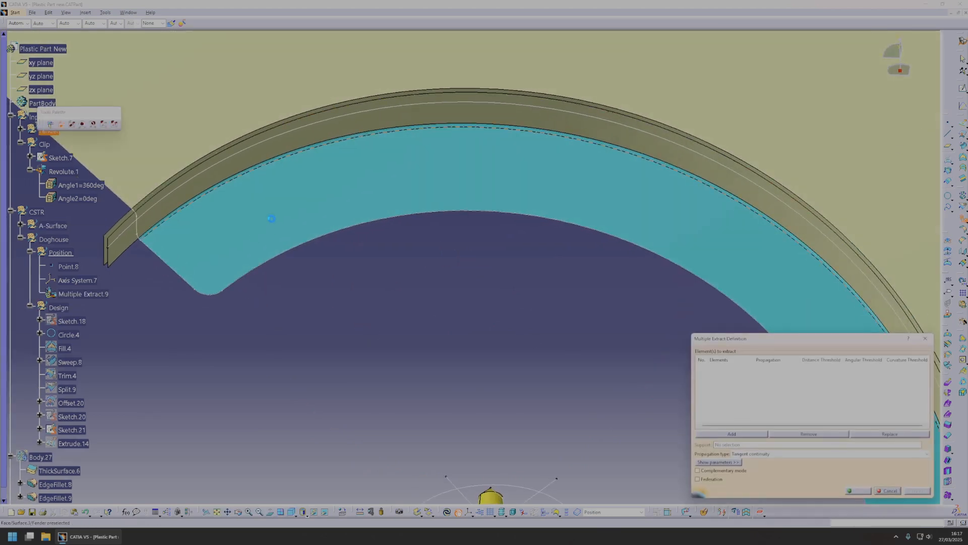
left_click(817, 312)
left_click(750, 455)
left_click(794, 479)
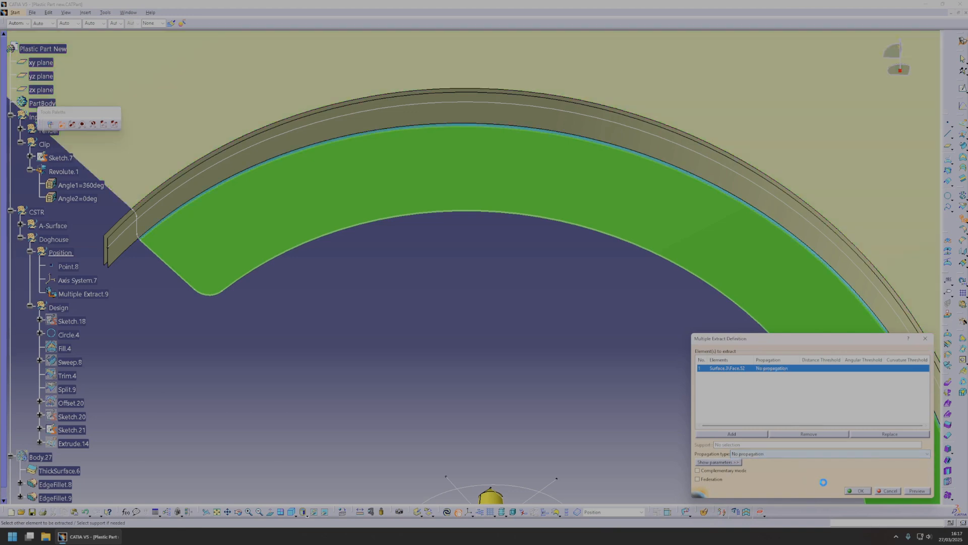
left_click(858, 491)
Create an offset surface from the extracted large arched fender face in the Position set.
middle_click_drag(488, 323, 839, 259)
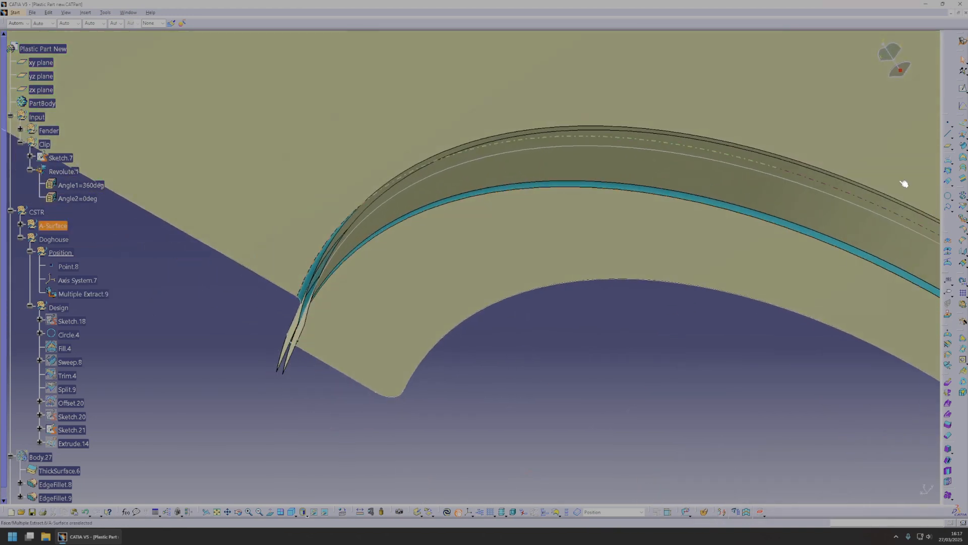
left_click(959, 142)
middle_click_drag(424, 274, 824, 390)
middle_click_drag(414, 327, 583, 383)
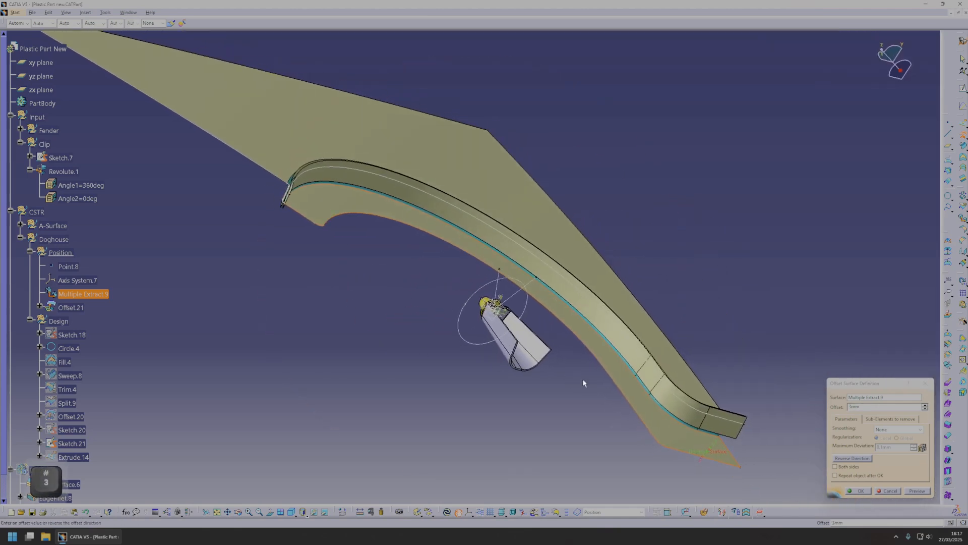
left_click(857, 491)
Extract the offset surface's edge along the wheel-arch flange as a Multiple Extract with Tangent continuity propagation.
middle_click_drag(326, 225, 579, 399)
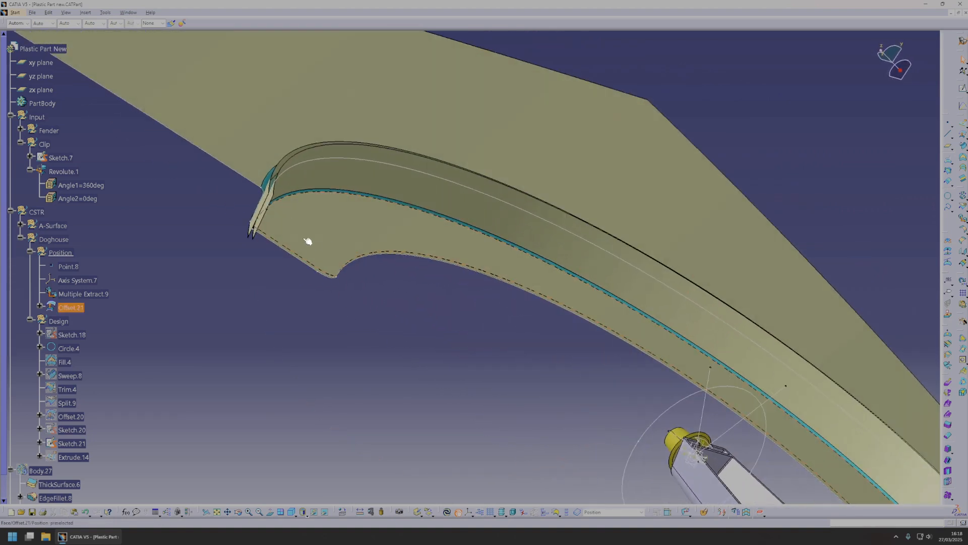
middle_click_drag(453, 252, 389, 264)
middle_click_drag(584, 216, 445, 211)
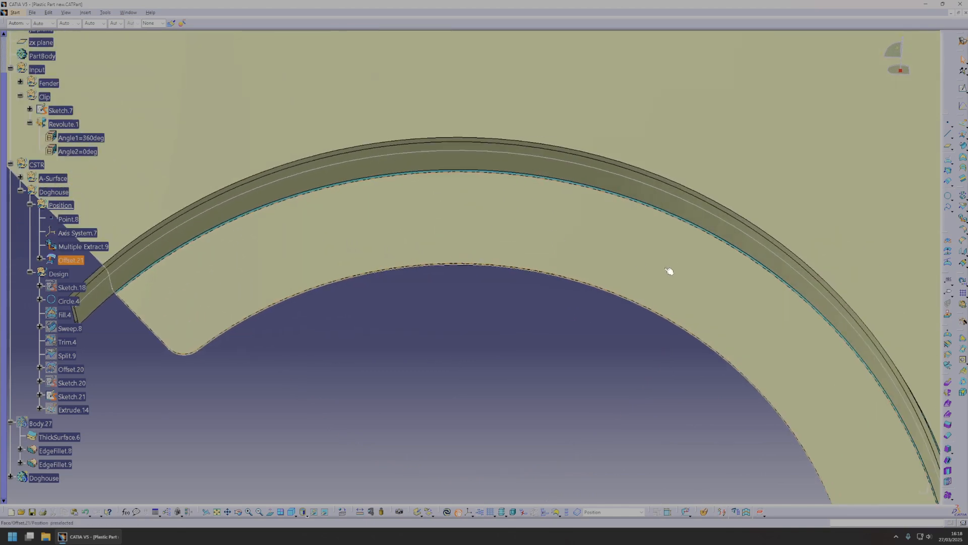
middle_click_drag(726, 290, 550, 237)
middle_click_drag(676, 361, 664, 321)
middle_click_drag(671, 413, 418, 330)
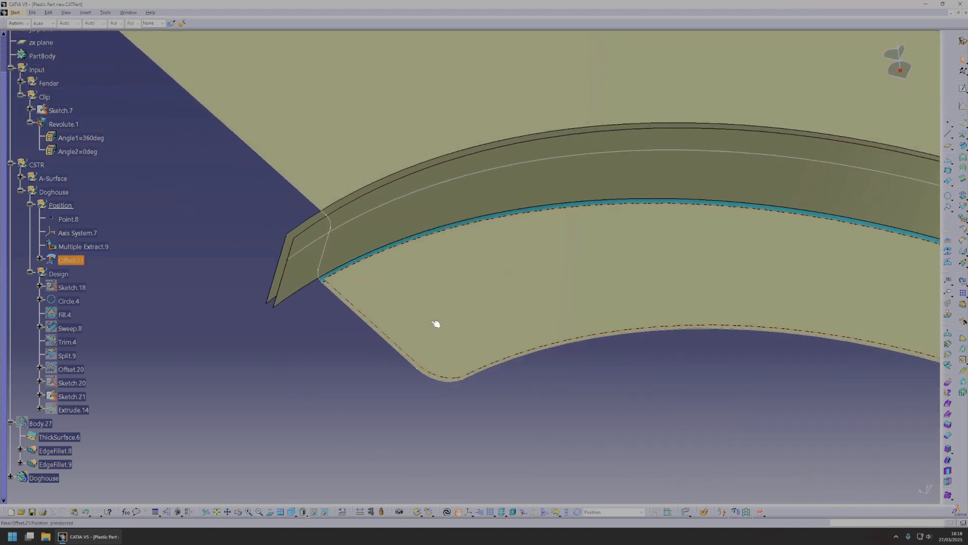
middle_click_drag(488, 327, 480, 368)
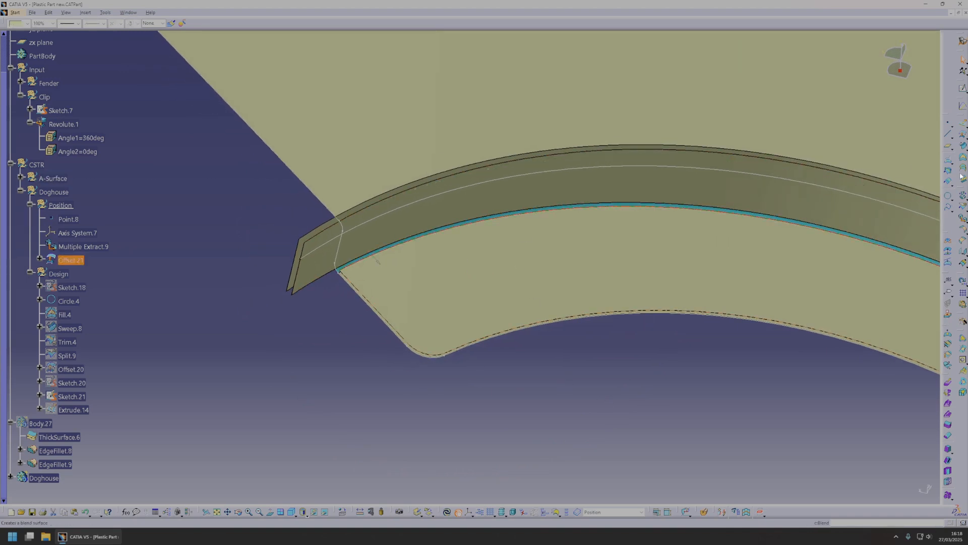
left_click(962, 218)
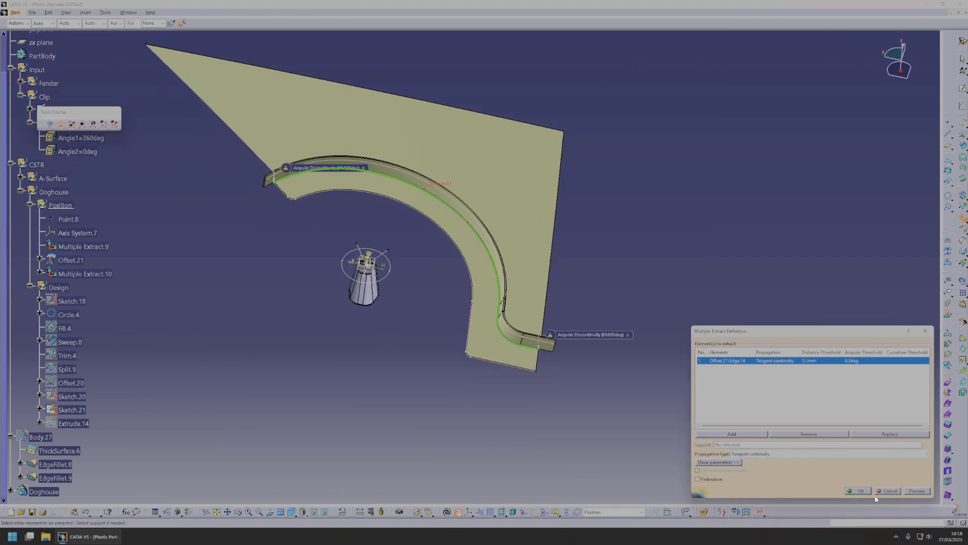
left_click(860, 491)
Create a parallel curve from the extracted edge, running along the arched face with the offset surface as its support.
middle_click_drag(863, 489, 637, 285)
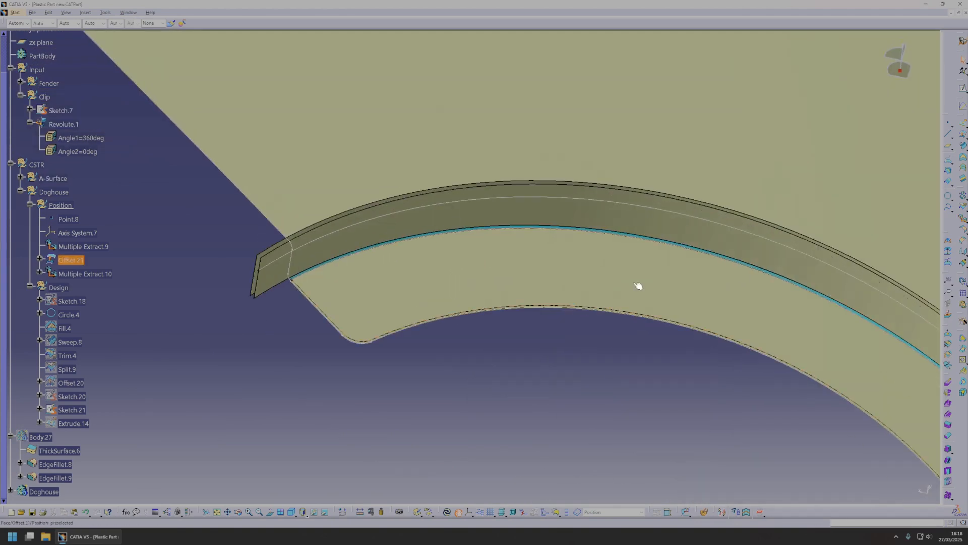
left_click(947, 185)
middle_click_drag(416, 246, 490, 212)
left_click(374, 250)
left_click(464, 284)
middle_click_drag(538, 271, 514, 313)
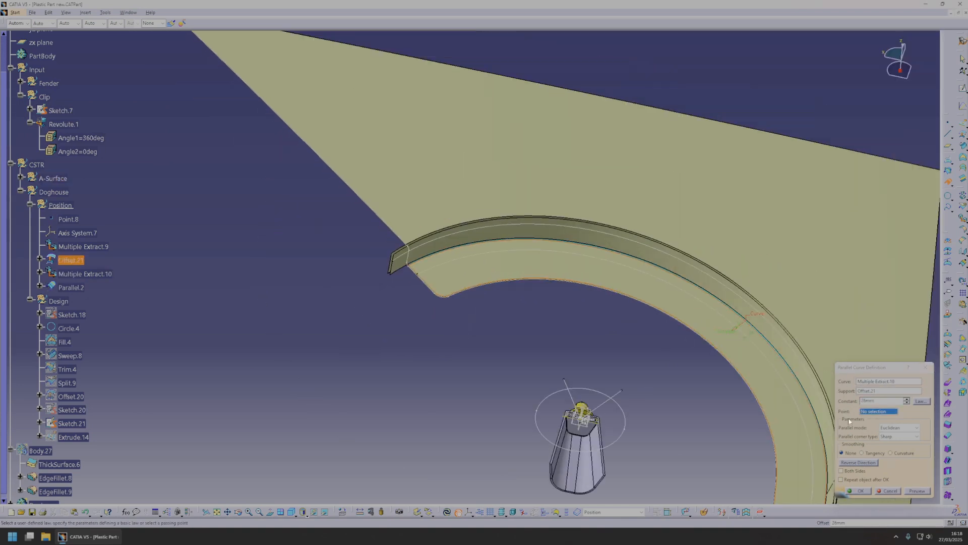
left_click(858, 494)
Create a point on the parallel curve at a length of 65 mm from its extremity.
middle_click_drag(560, 345, 570, 352)
left_click(948, 124)
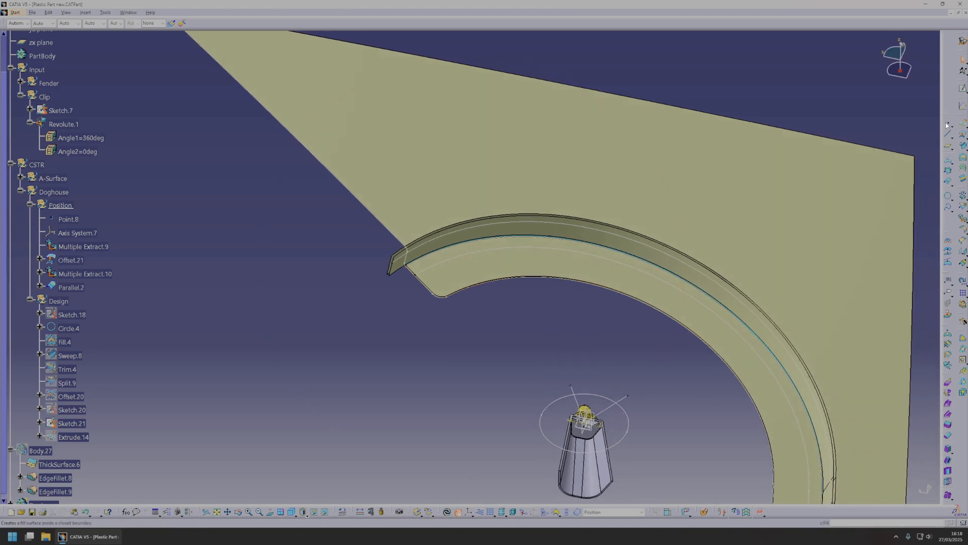
middle_click_drag(462, 259, 449, 304)
left_click(429, 304)
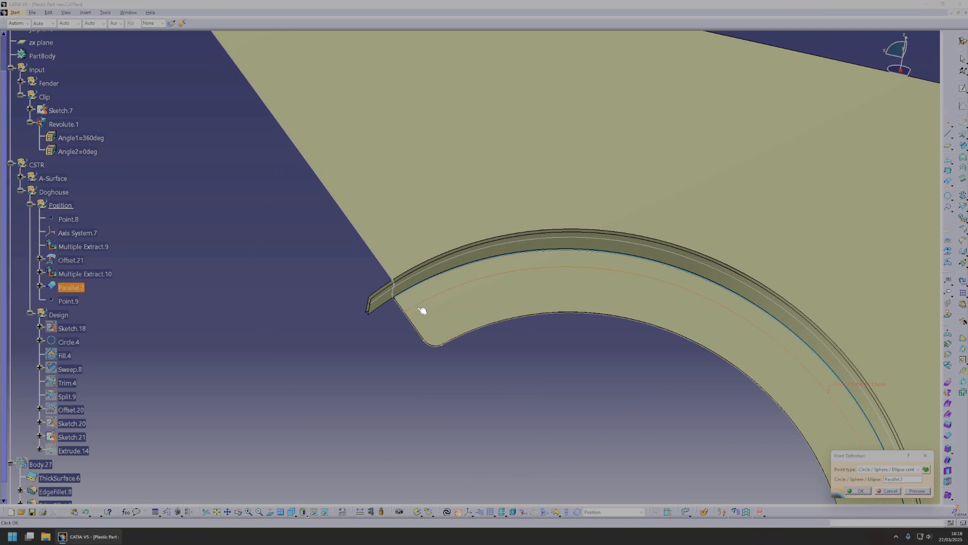
left_click(871, 469)
left_click(883, 482)
left_click(442, 293)
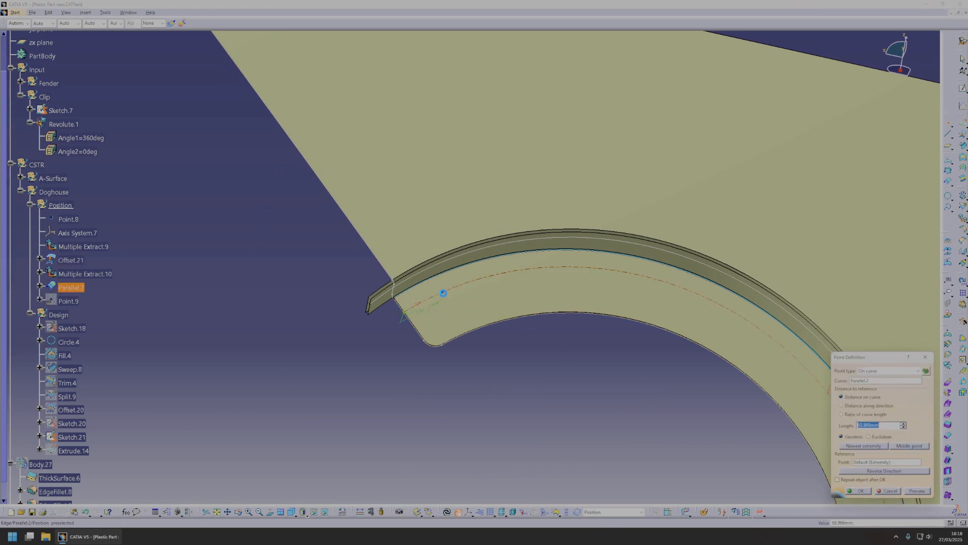
middle_click_drag(446, 296, 467, 316)
left_click_drag(884, 426, 736, 412)
type("65")
key("Return")
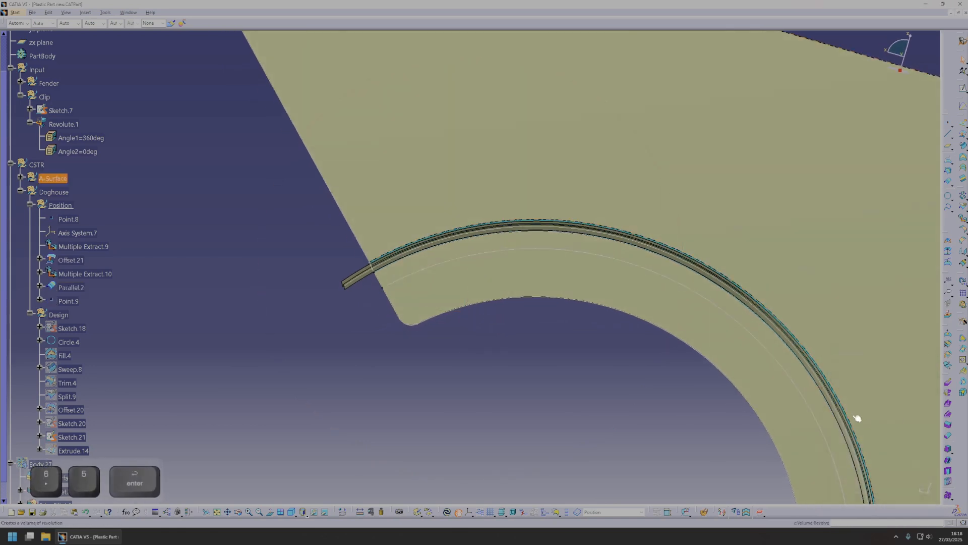
Create a 20 mm line at 90 degrees to the parallel curve through the new point, with the zx plane as support.
left_click(948, 134)
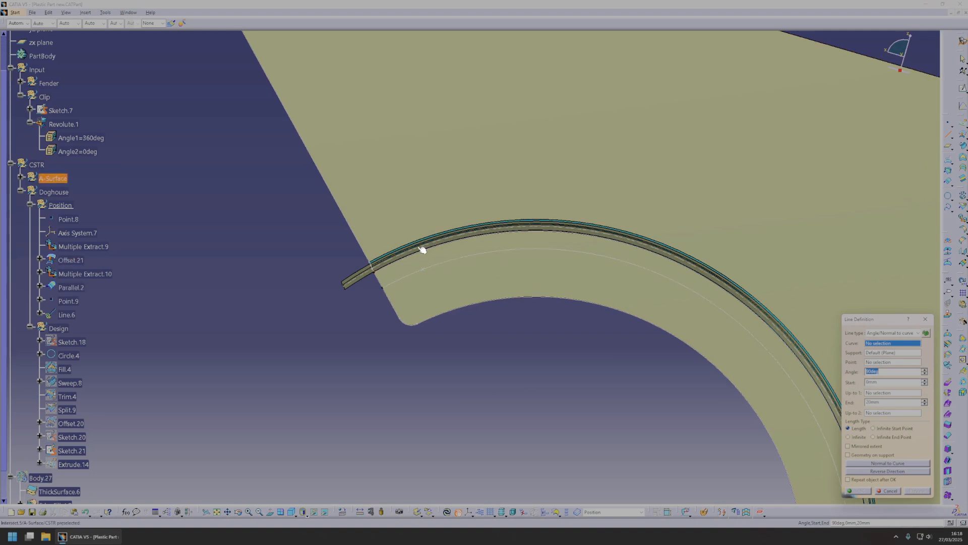
left_click(425, 272)
left_click(425, 273)
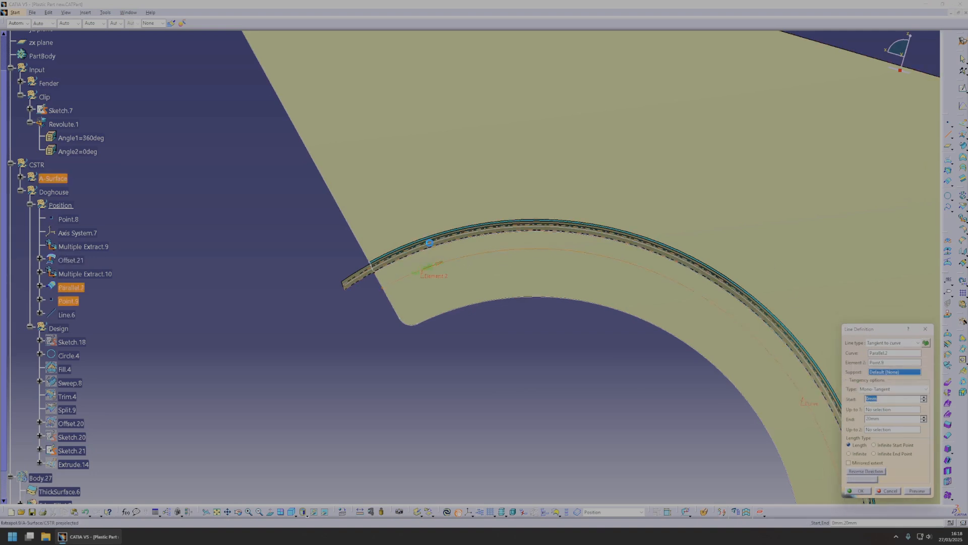
right_click(899, 373)
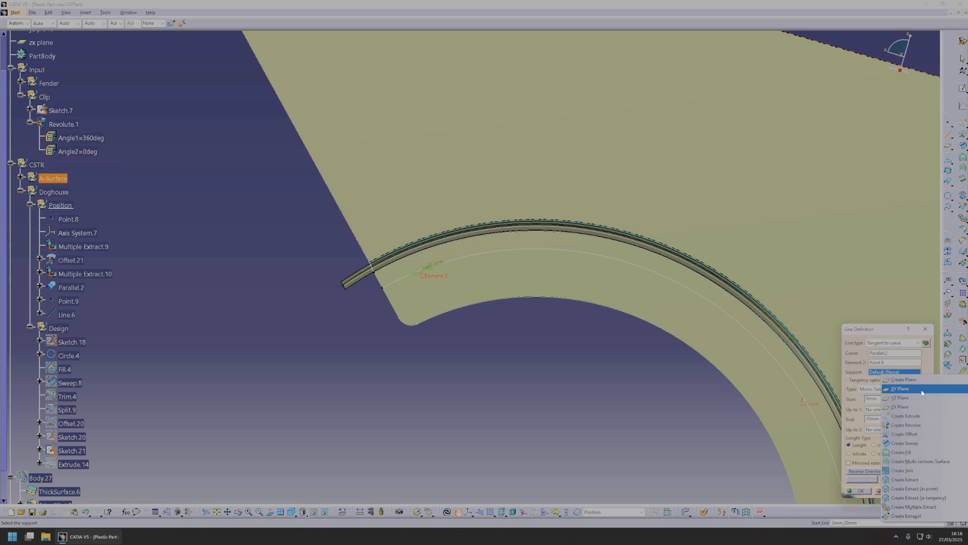
left_click(905, 408)
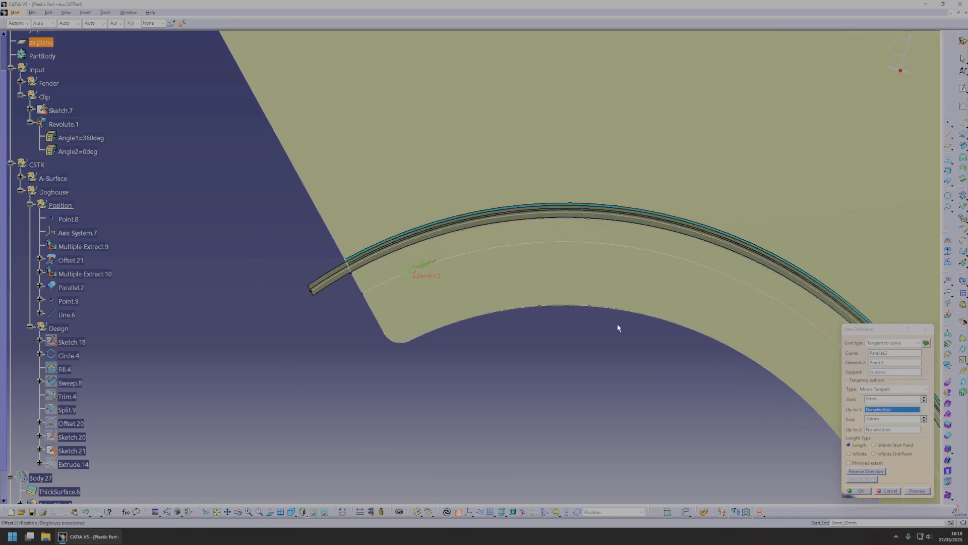
left_click(893, 346)
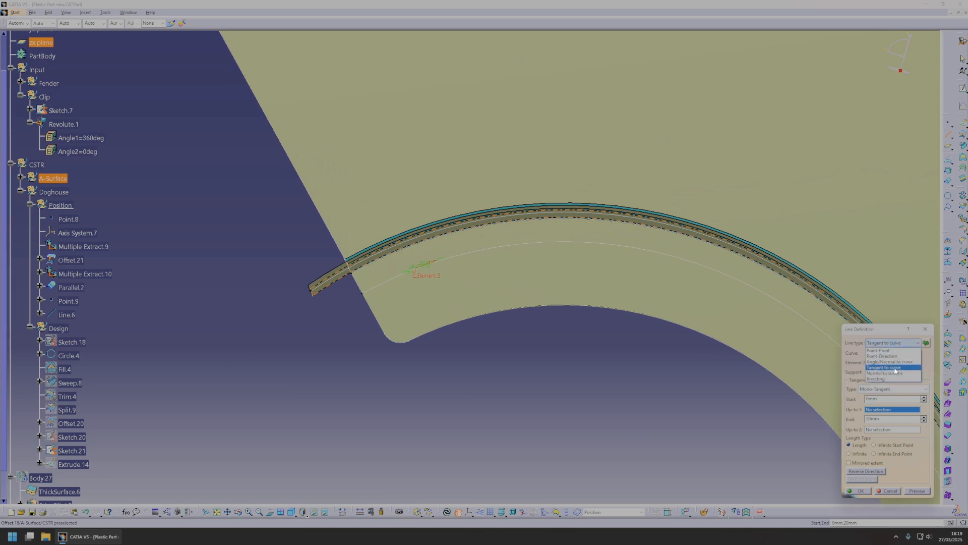
left_click(893, 365)
left_click(543, 293)
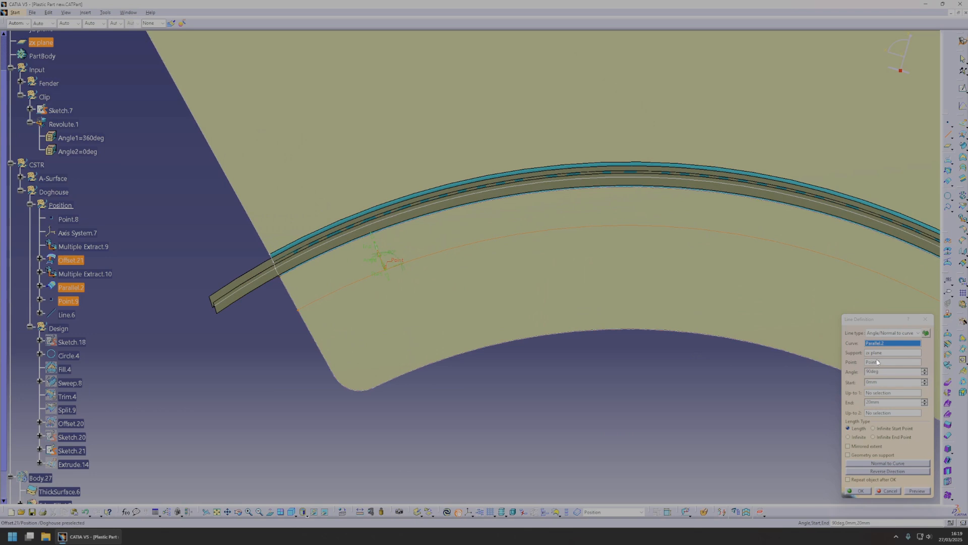
left_click(857, 491)
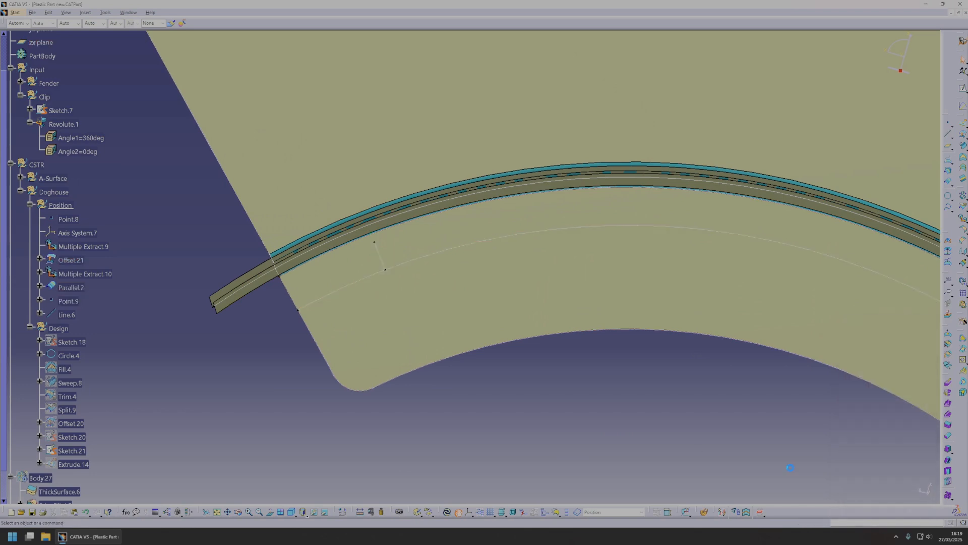
Start a standard axis system with the 65 mm point as origin and its Z axis coordinates set to 0, 1, 0.
left_click(87, 12)
mouse_move(119, 83)
left_click(197, 82)
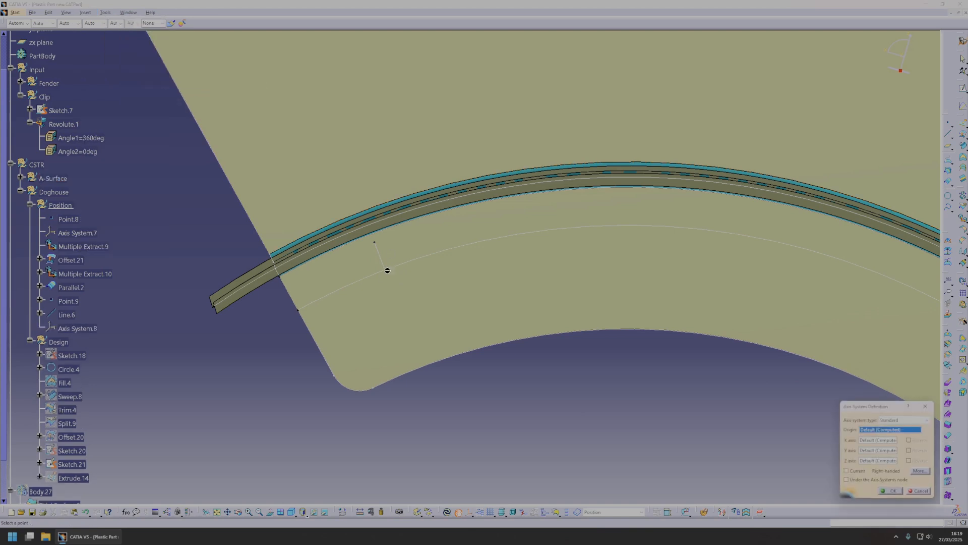
left_click(386, 270)
middle_click_drag(456, 283, 510, 397)
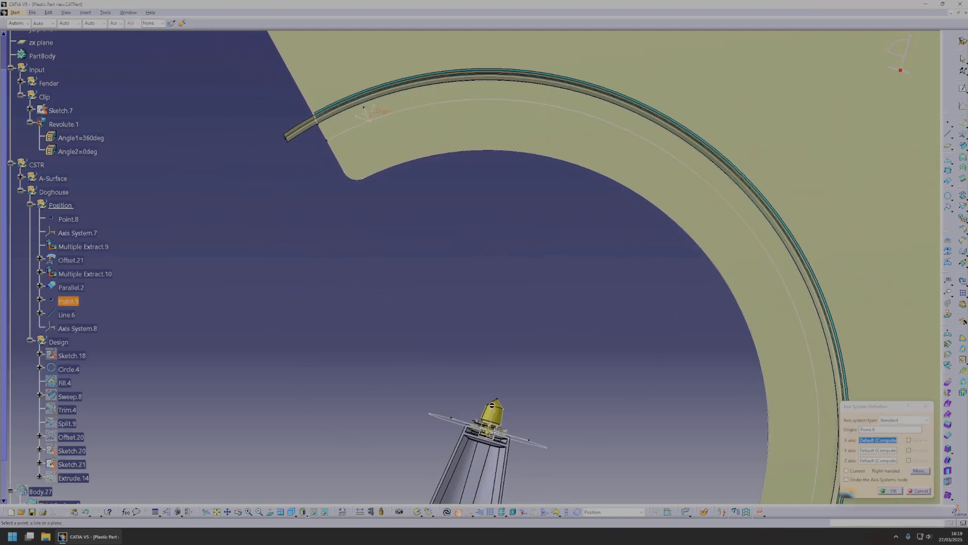
right_click(871, 459)
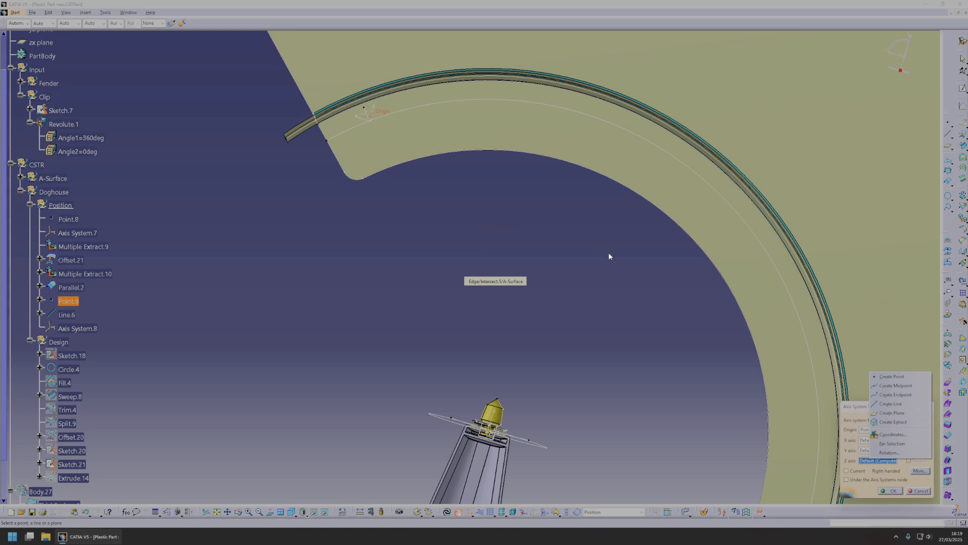
left_click(893, 434)
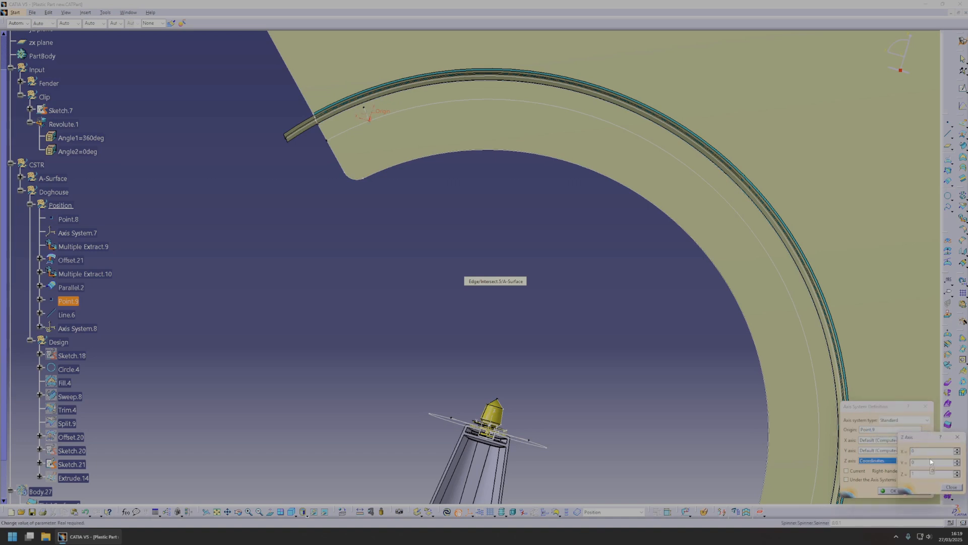
double_click(914, 462)
type("1,")
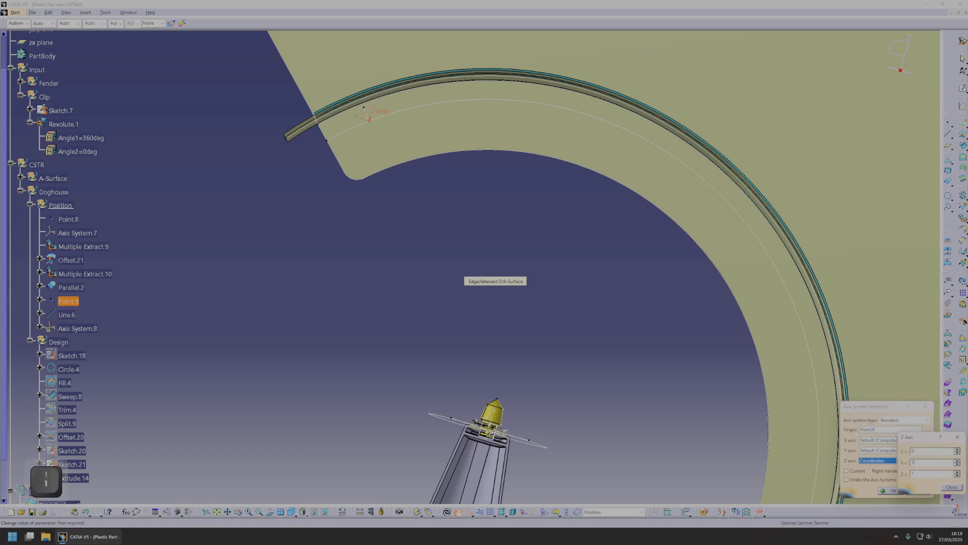
type("0,1,0")
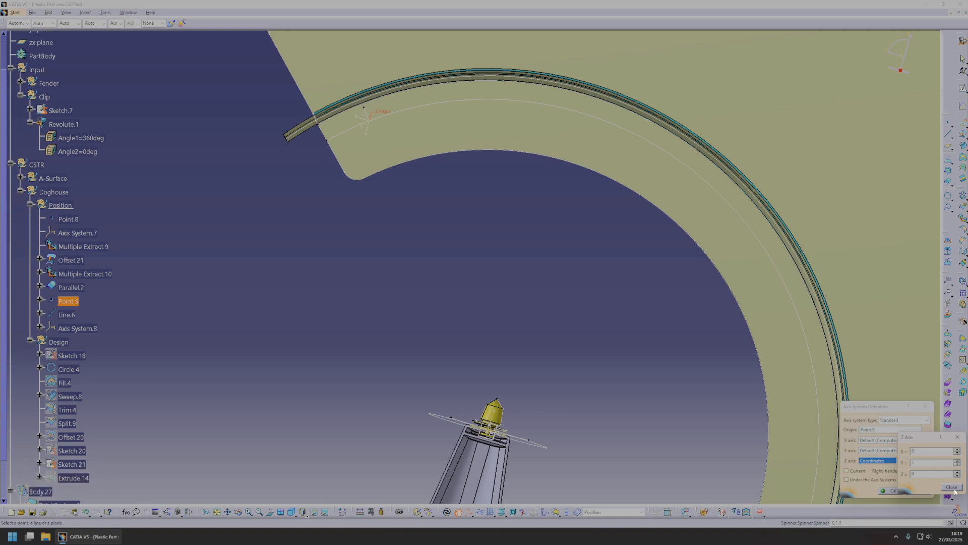
left_click(952, 487)
Align the new axis system's Y axis with the line normal to the parallel curve and create the system.
middle_click_drag(586, 309, 568, 368)
middle_click_drag(504, 301, 524, 309)
middle_click_drag(724, 341, 462, 69)
middle_click_drag(456, 290, 486, 296)
middle_click_drag(405, 164, 695, 513)
middle_click_drag(563, 234, 586, 388)
middle_click_drag(497, 236, 482, 195)
left_click(879, 450)
left_click(484, 193)
middle_click_drag(545, 242, 823, 480)
left_click(890, 491)
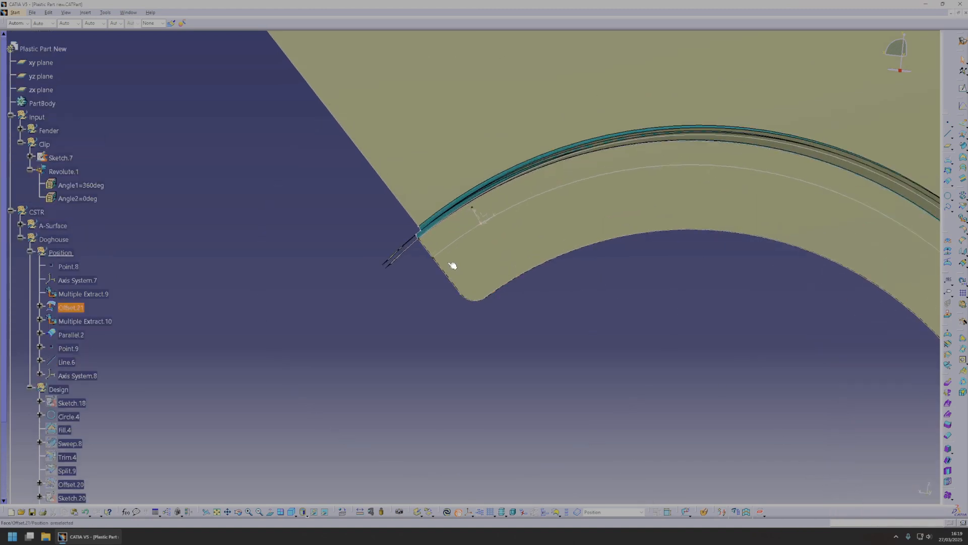
Copy the 65 mm point, its normal line and its axis system, and paste them into the Position set.
left_click(70, 372)
left_click(70, 348, "shift")
key("ctrl+c")
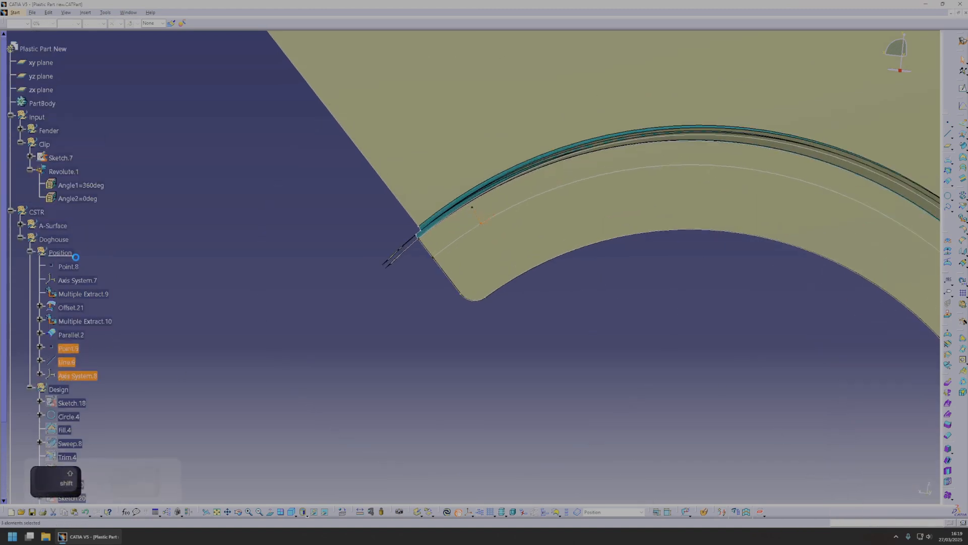
left_click(62, 253)
key("ctrl+v")
Set the pasted point's length along the parallel curve to 300 mm.
double_click(77, 390)
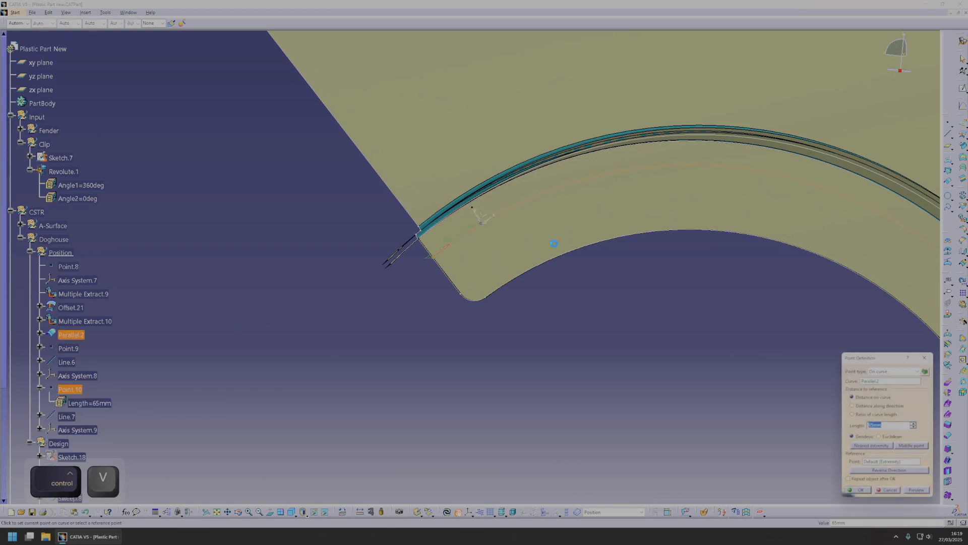
left_click(914, 424)
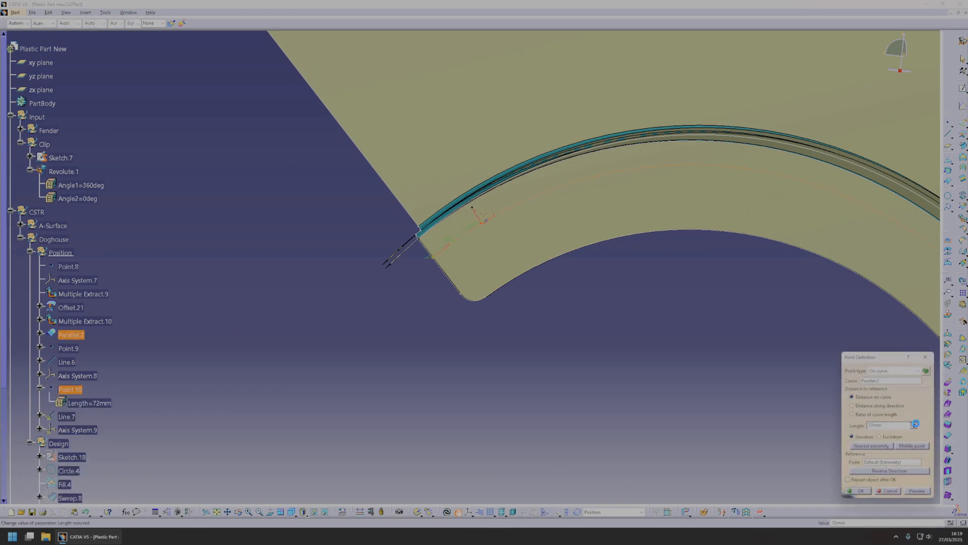
type("150")
middle_click_drag(685, 385, 542, 343)
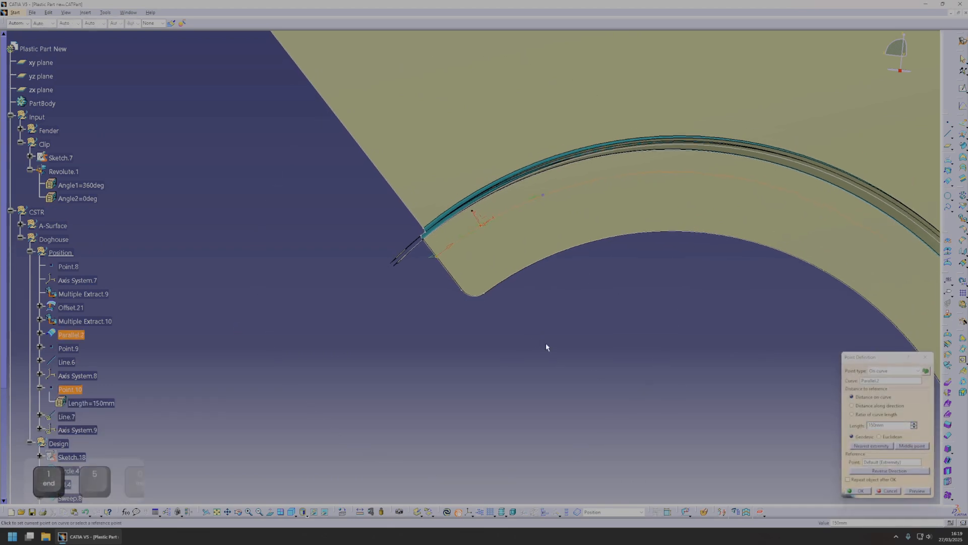
left_click_drag(888, 425, 827, 426)
type("250")
scroll(670, 384, "down", 3)
middle_click_drag(616, 363, 538, 344)
left_click_drag(887, 425, 734, 400)
type("300")
middle_click(595, 350)
left_click(857, 491)
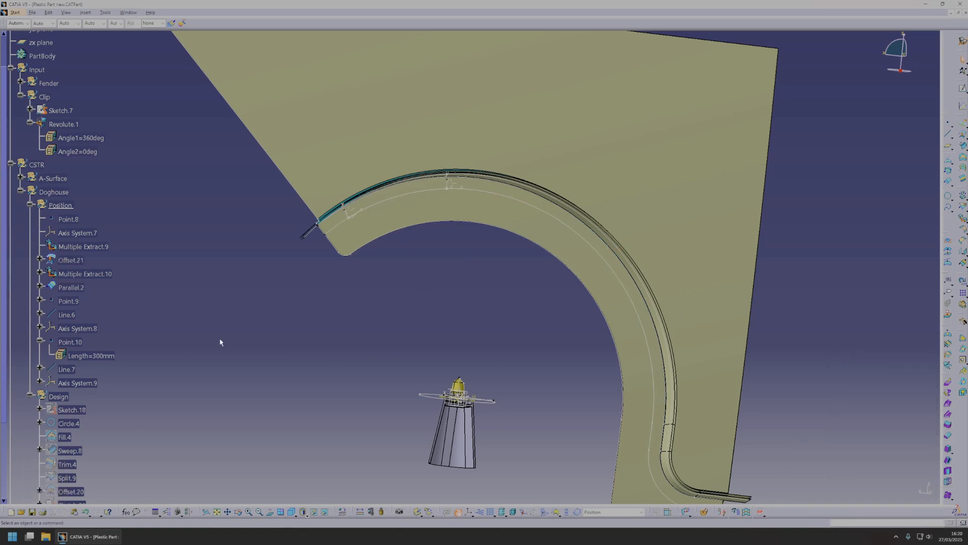
Copy the 300 mm point with its normal line and axis system, and paste them into the Position set.
left_click(72, 383)
left_click(71, 342, "ctrl")
left_click(69, 369, "ctrl")
key("ctrl+c")
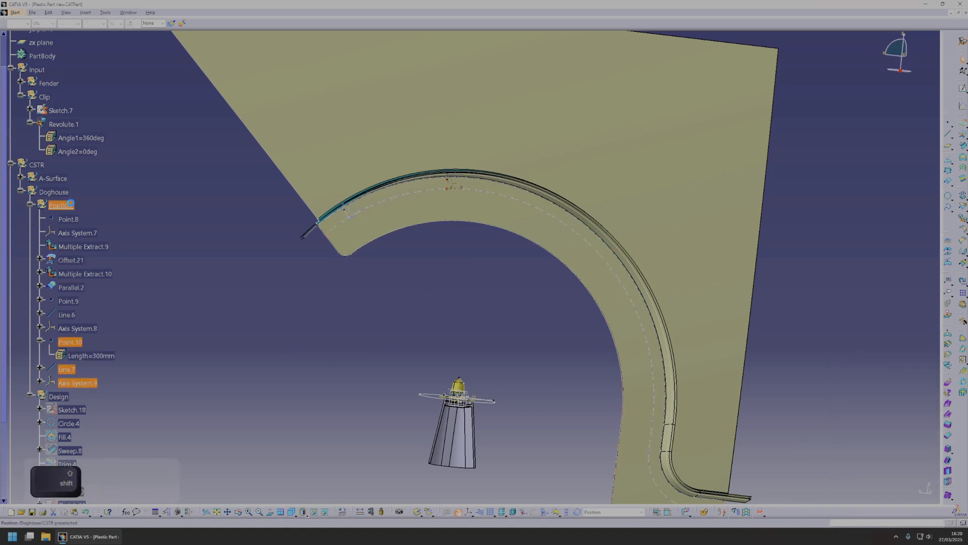
left_click(70, 205)
key("ctrl+v")
Set the newly pasted point's length along the parallel curve to 800 mm.
double_click(69, 396)
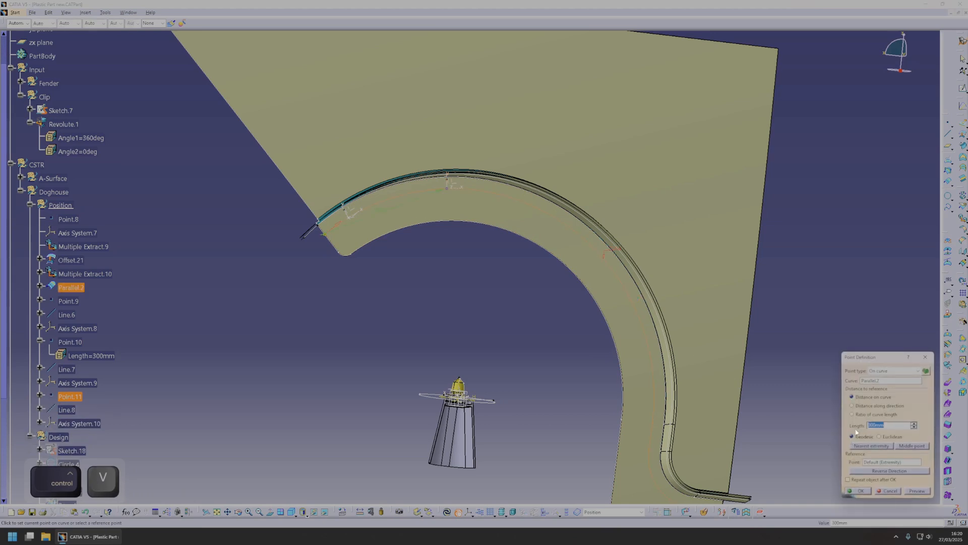
type("600")
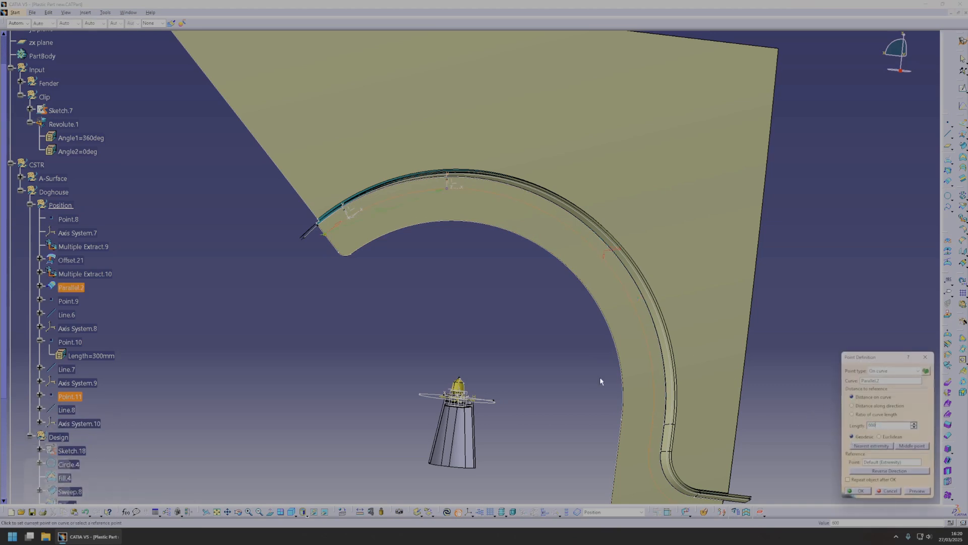
type("800mm")
middle_click_drag(547, 363, 560, 393)
left_click(865, 490)
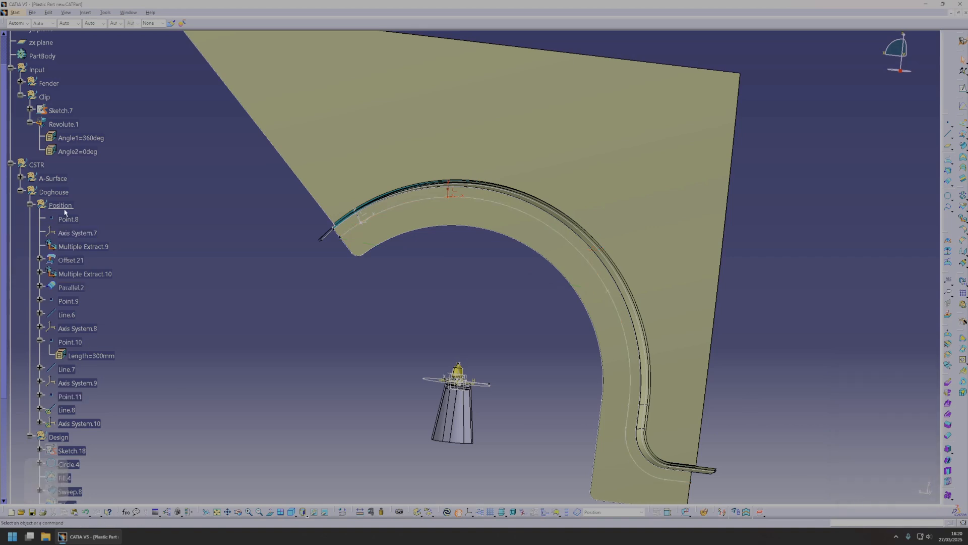
Paste another point, line and axis system into Position, reverse the point's direction and set its length to 60 mm.
key("ctrl+v")
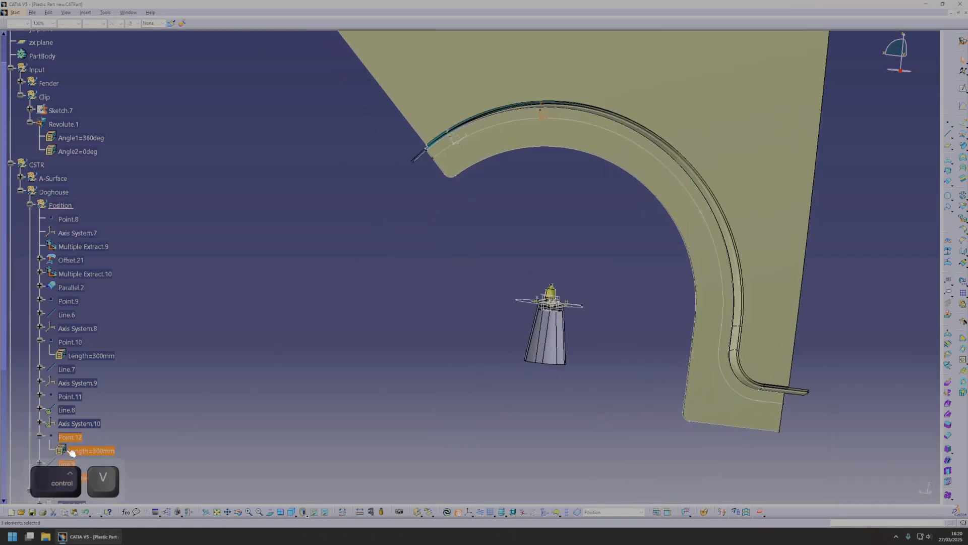
double_click(74, 442)
left_click(890, 470)
type("50mm")
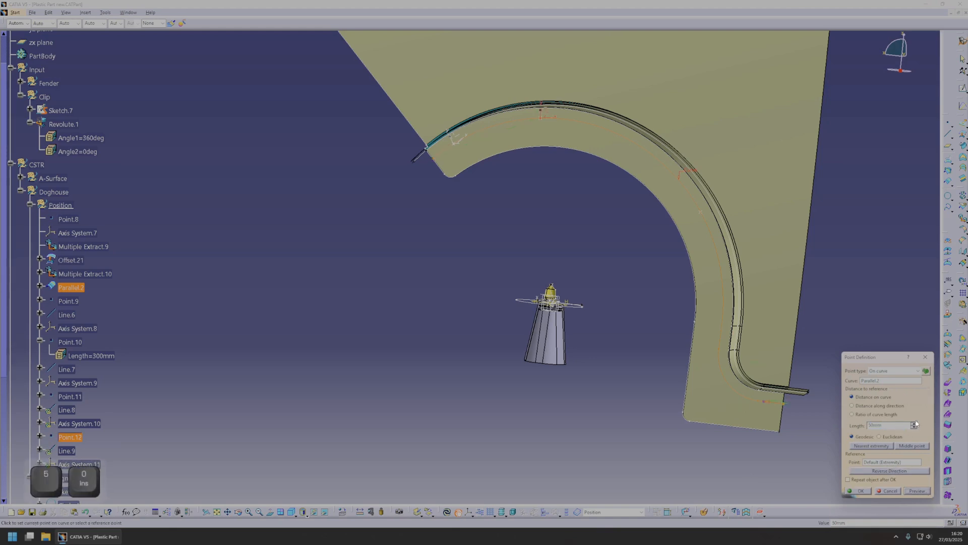
type("10")
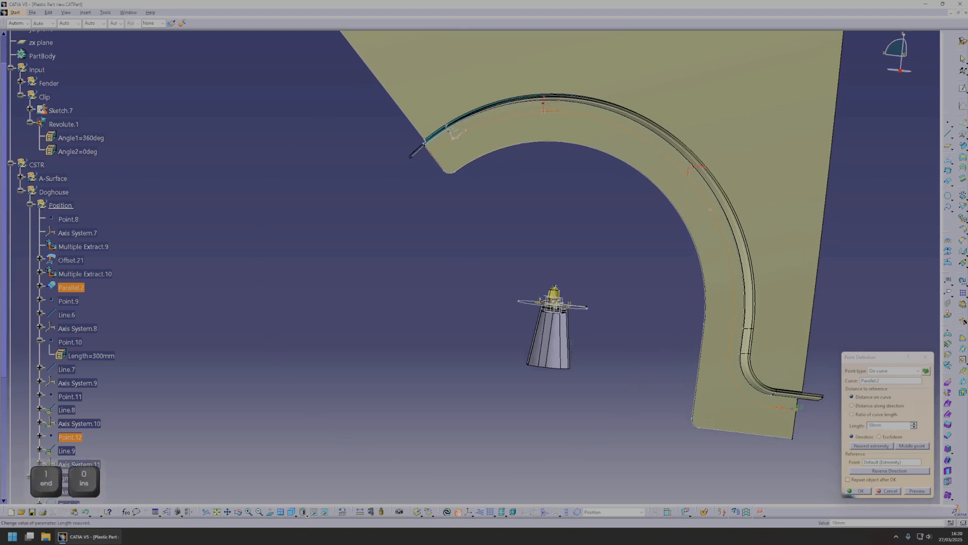
type("0")
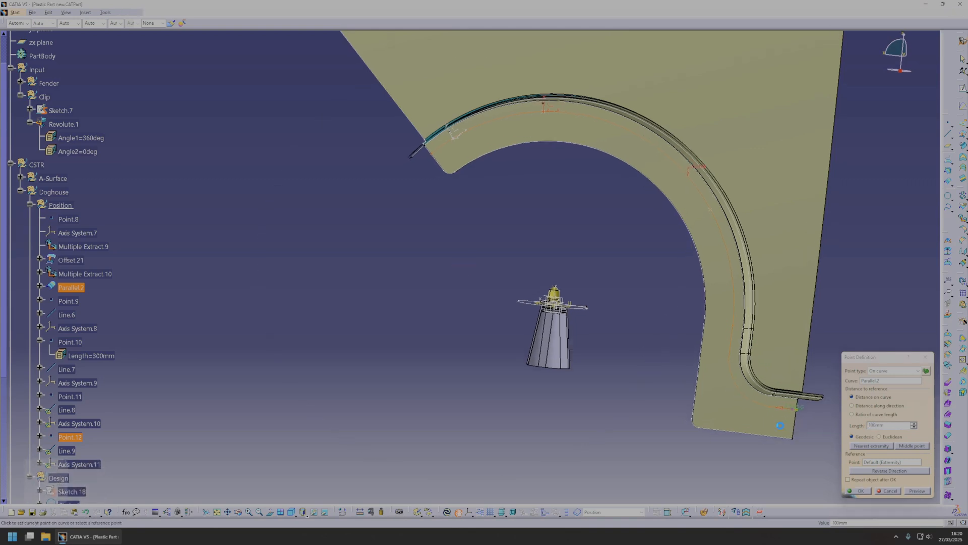
middle_click_drag(779, 418, 633, 366)
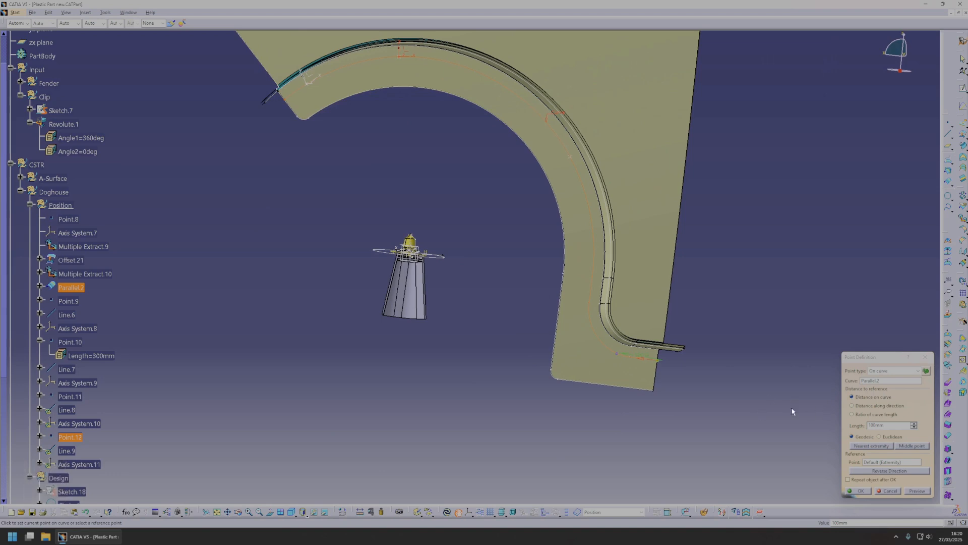
left_click_drag(894, 425, 773, 413)
type("60")
middle_click_drag(614, 370, 648, 387)
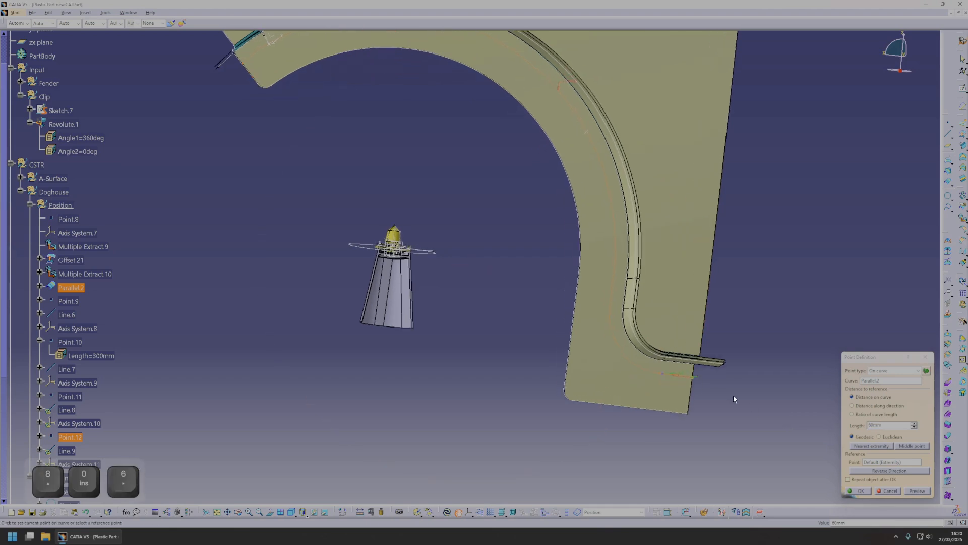
key("Return")
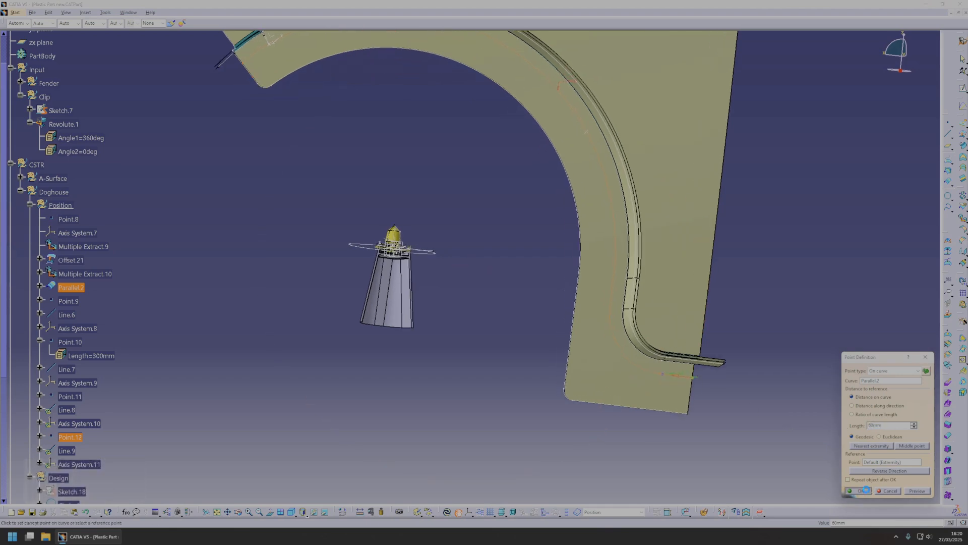
Collapse the Doghouse geometrical set in the specification tree.
middle_click_drag(651, 397, 536, 304)
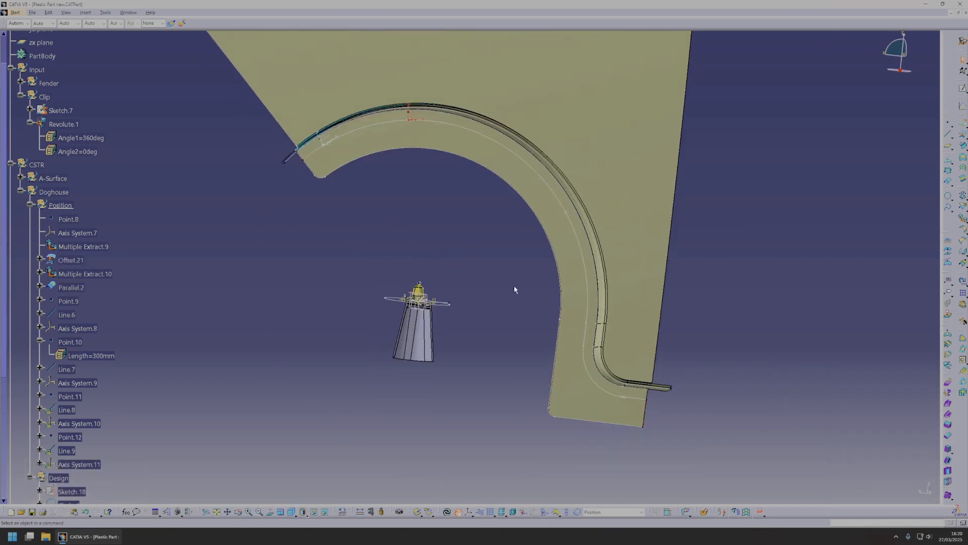
middle_click_drag(440, 391, 479, 307)
scroll(140, 306, "down", 3)
scroll(138, 310, "up", 5)
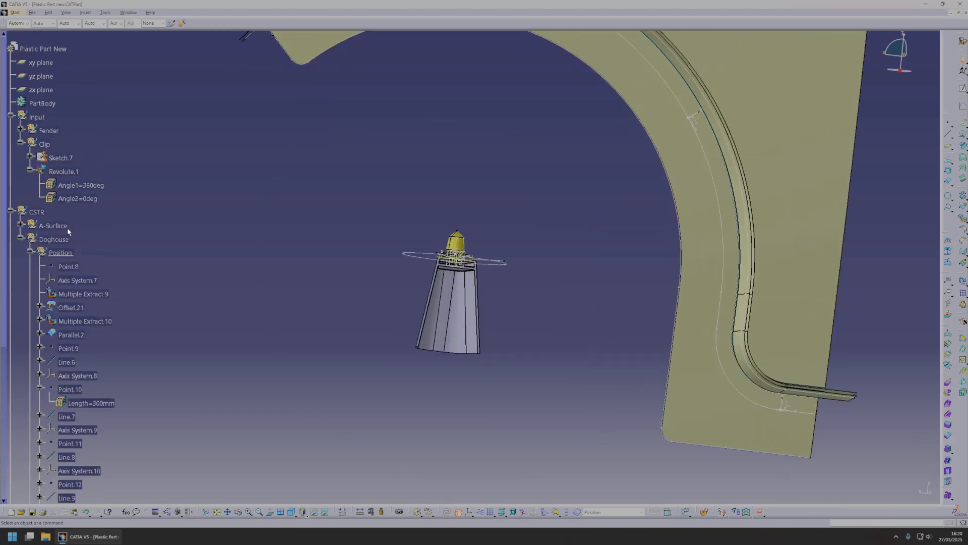
left_click(20, 238)
middle_click_drag(446, 260, 475, 364)
middle_click_drag(443, 400, 492, 351)
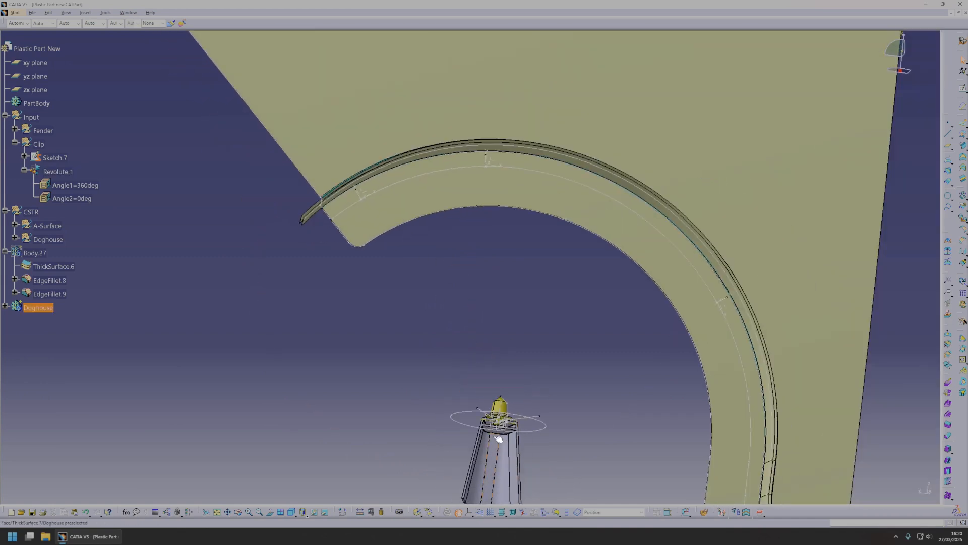
Copy the Doghouse body and insert it into the part with Paste Special as a result solid.
scroll(105, 272, "up", 1)
left_click(51, 354)
key("ctrl+c")
right_click(45, 96)
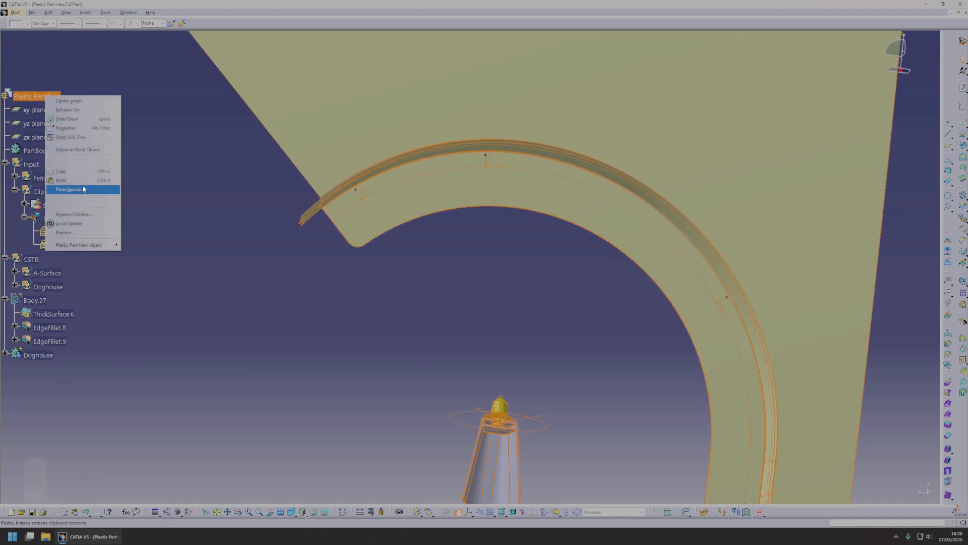
left_click(70, 189)
left_click(877, 458)
left_click(891, 491)
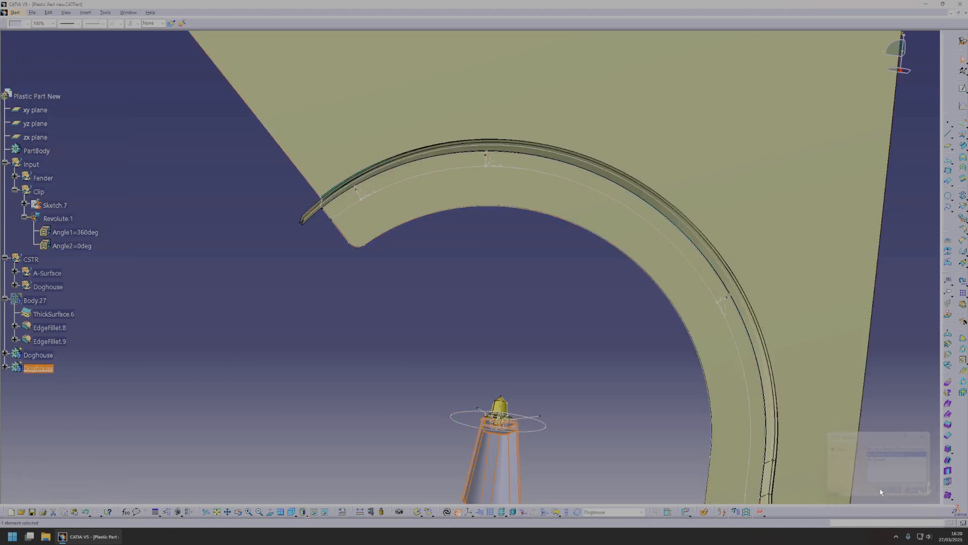
Switch to the Part Design workbench with the pasted Doghouse body as the work object.
left_click(553, 362)
left_click(15, 12)
mouse_move(29, 33)
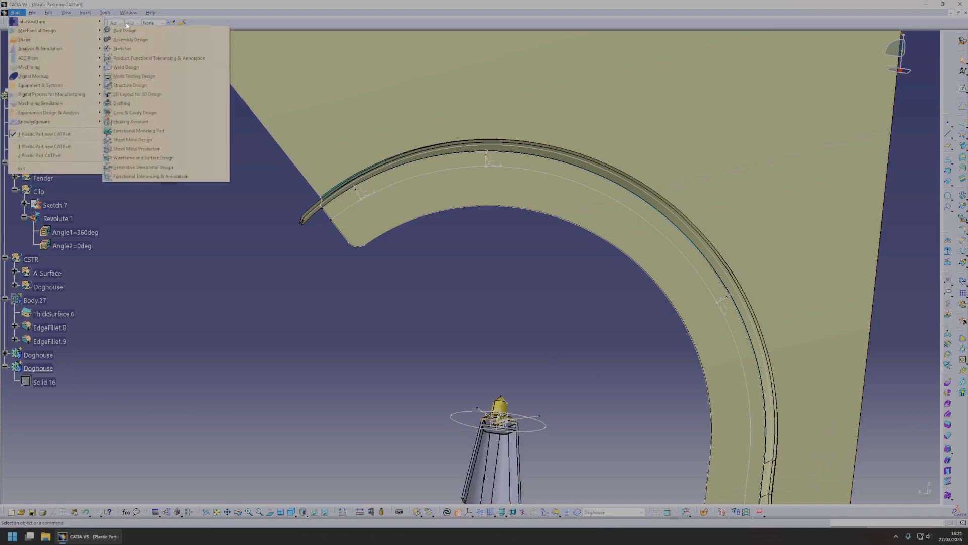
left_click(126, 32)
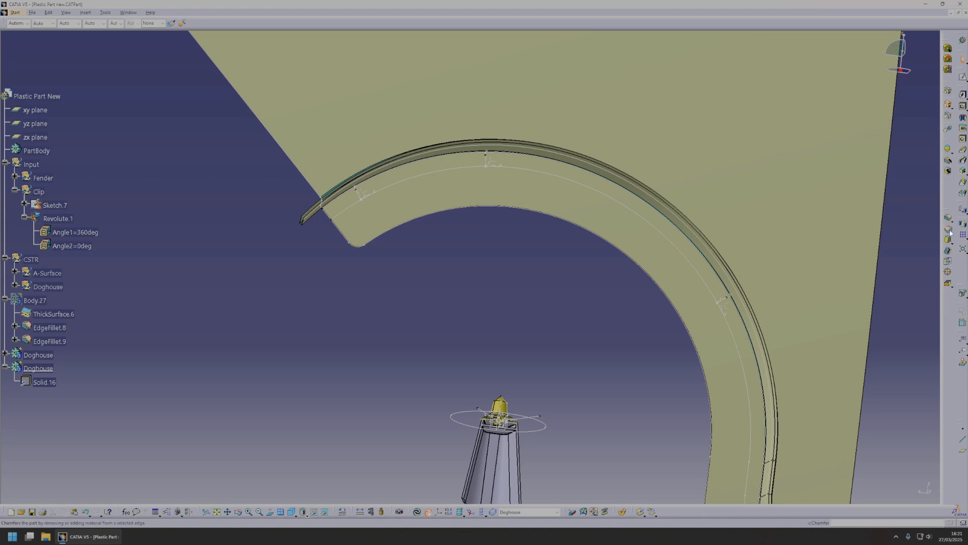
Apply an Axis to Axis transformation to the pasted doghouse, from the original clip's Axis System.7 to Axis System.8 at the 65 mm point.
left_click(964, 235)
left_click(965, 211)
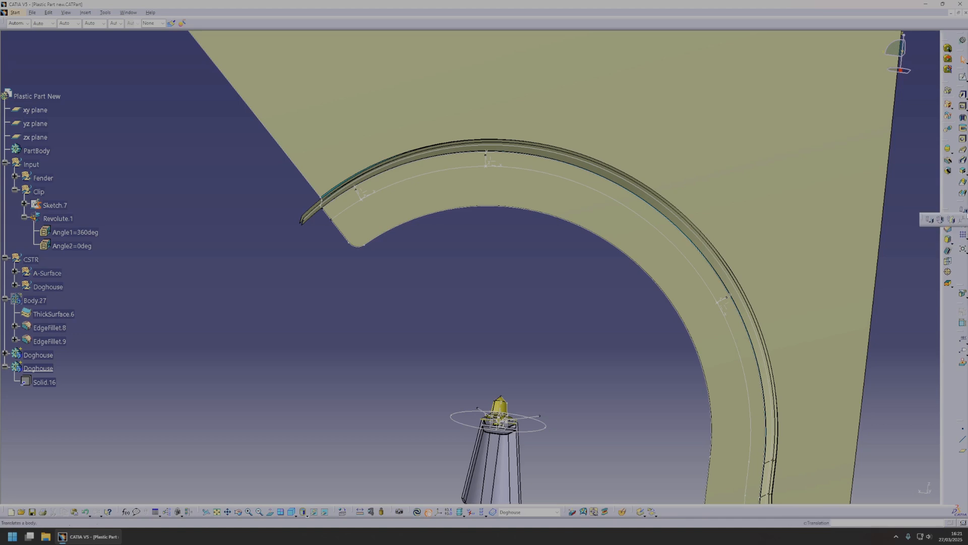
left_click(948, 220)
left_click(511, 298)
middle_click_drag(530, 464, 510, 376)
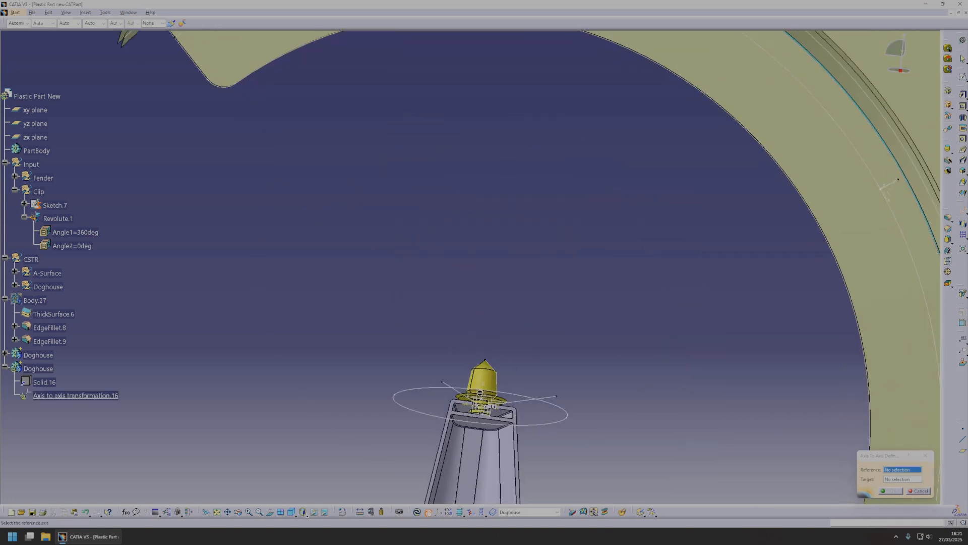
left_click(479, 398)
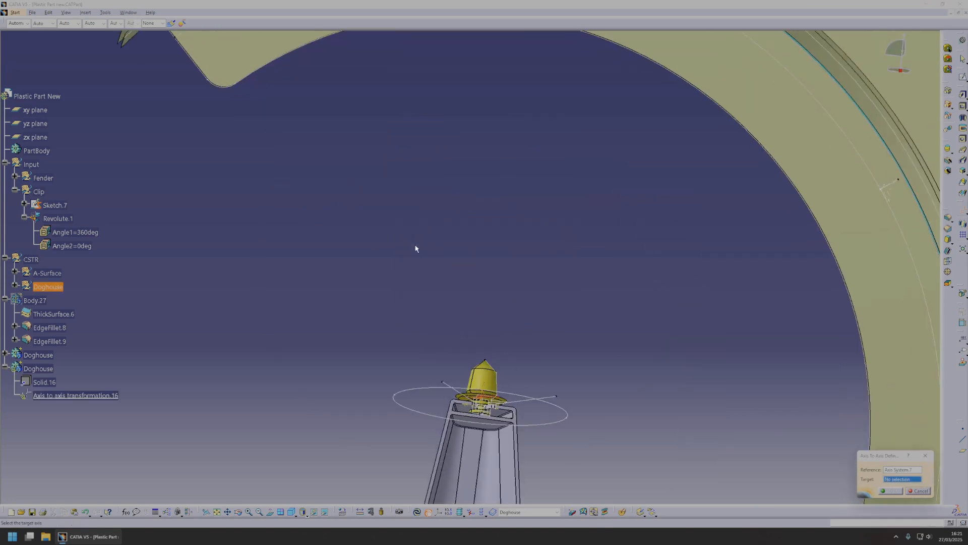
middle_click_drag(270, 83, 316, 168)
left_click(277, 82)
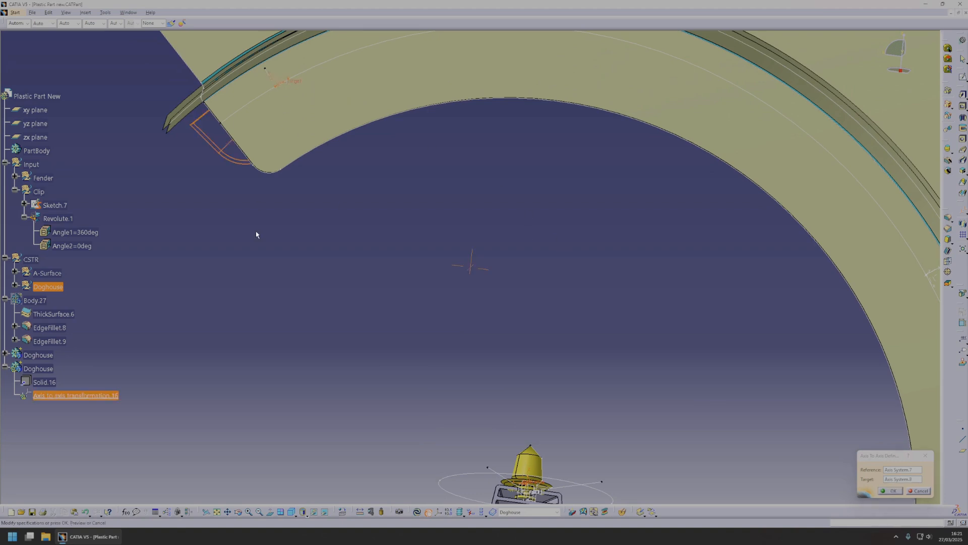
middle_click_drag(256, 205, 340, 396)
left_click(893, 491)
Reverse the Z axis of the axis system at the 65 mm point and update the part.
middle_click_drag(377, 311, 510, 244)
double_click(509, 244)
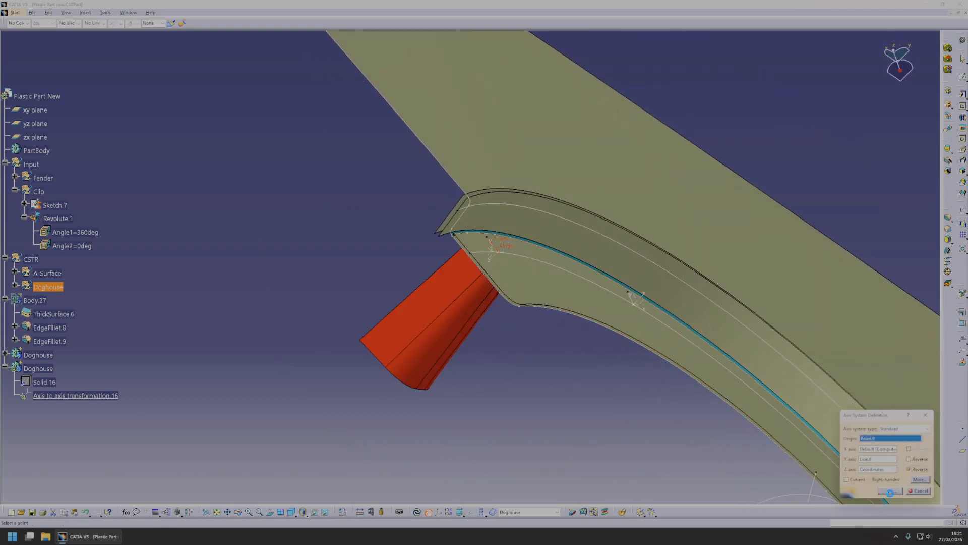
left_click(891, 491)
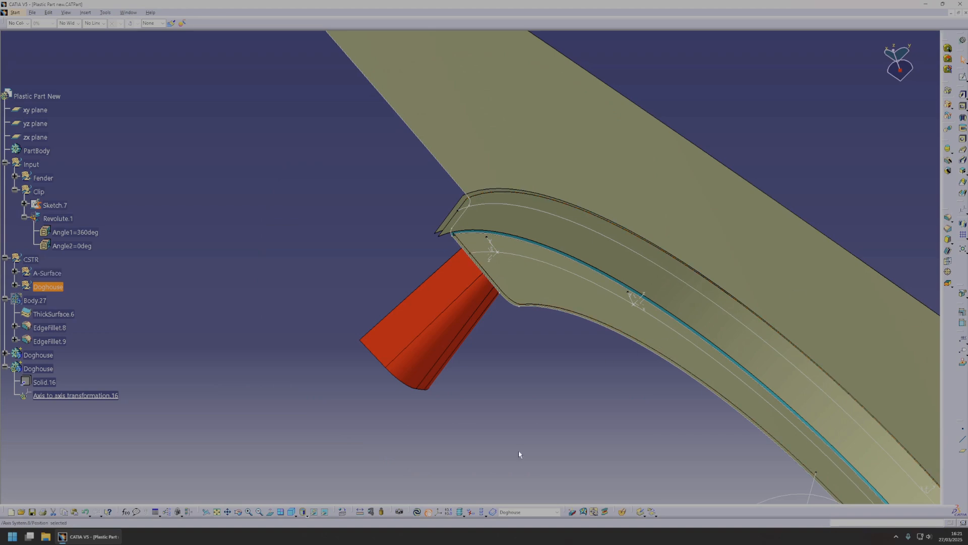
left_click(417, 512)
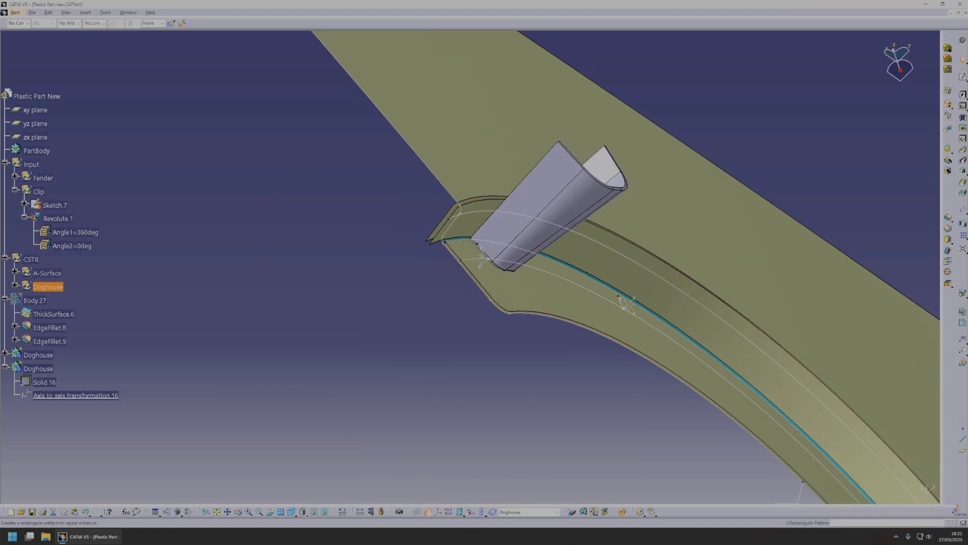
Copy the transformed Doghouse body and paste three copies of it into the part.
middle_click_drag(598, 196, 483, 291)
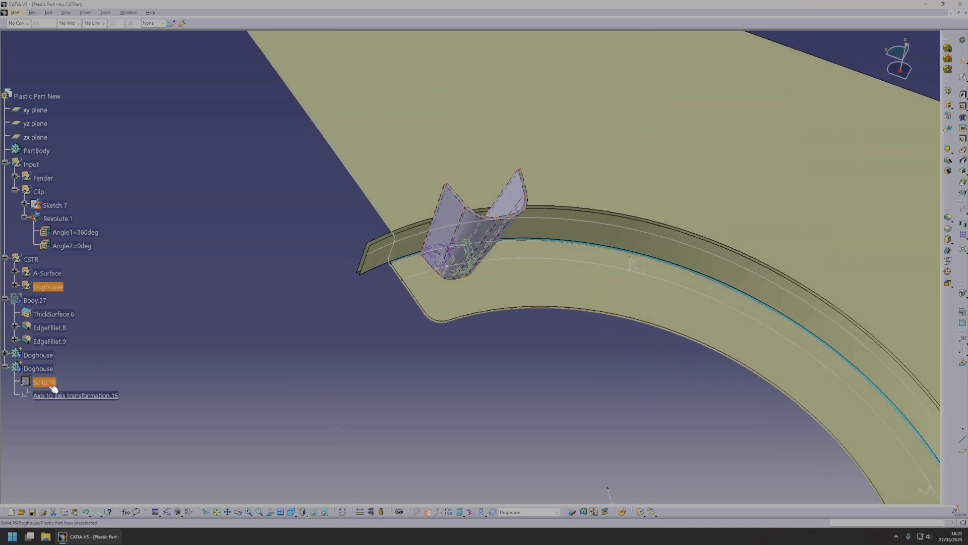
right_click(48, 369)
key("ctrl+c")
left_click(52, 99)
key("ctrl+v")
scroll(129, 341, "down", 2)
middle_click_drag(491, 349, 459, 317)
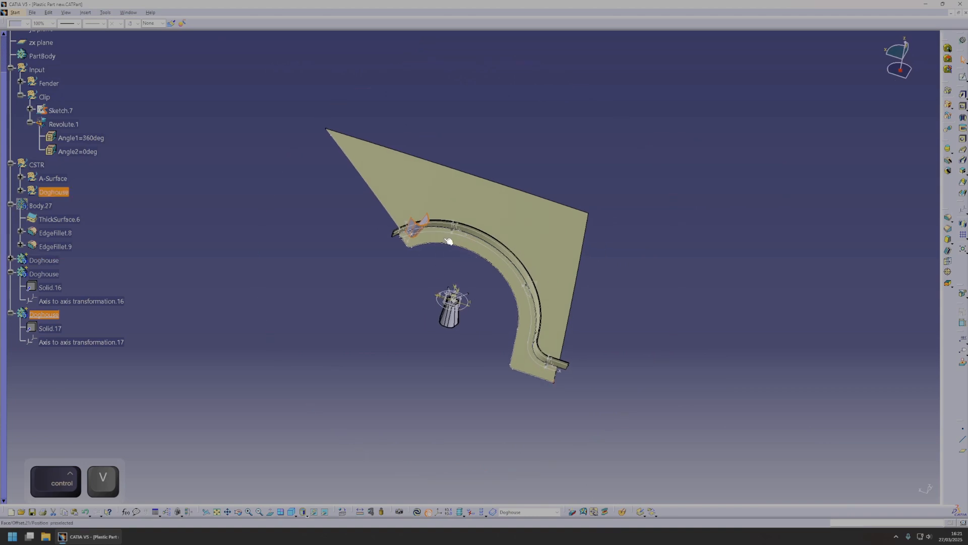
middle_click_drag(557, 370, 224, 352)
scroll(82, 107, "up", 2)
left_click(43, 96)
key("ctrl+v")
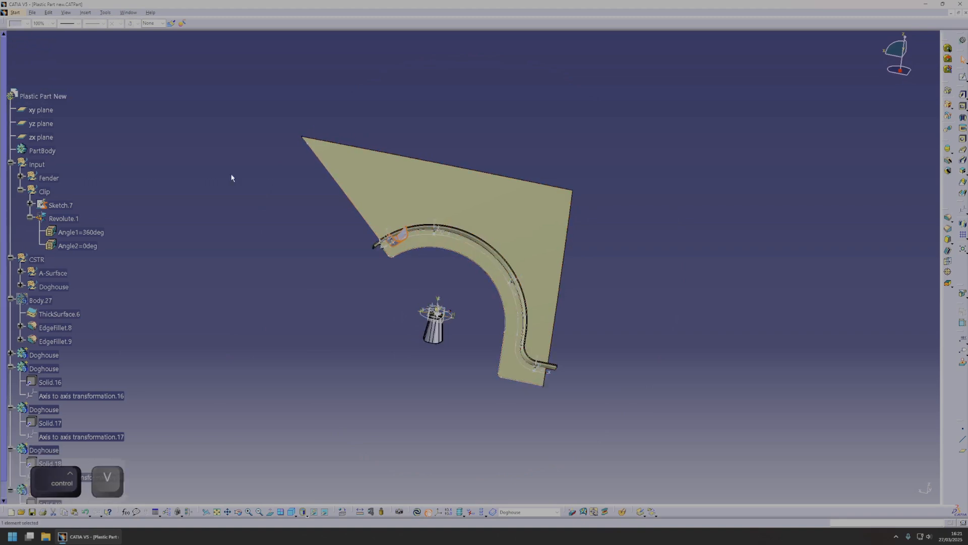
key("ctrl+v")
Change the target of the first copy's Axis to Axis transformation to Axis System.9 at the 300 mm point.
double_click(65, 341)
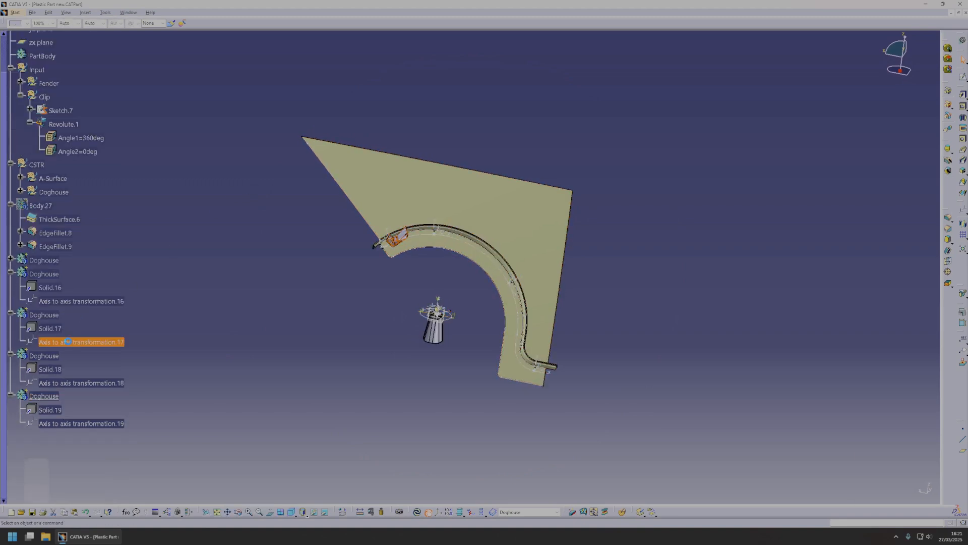
left_click(899, 478)
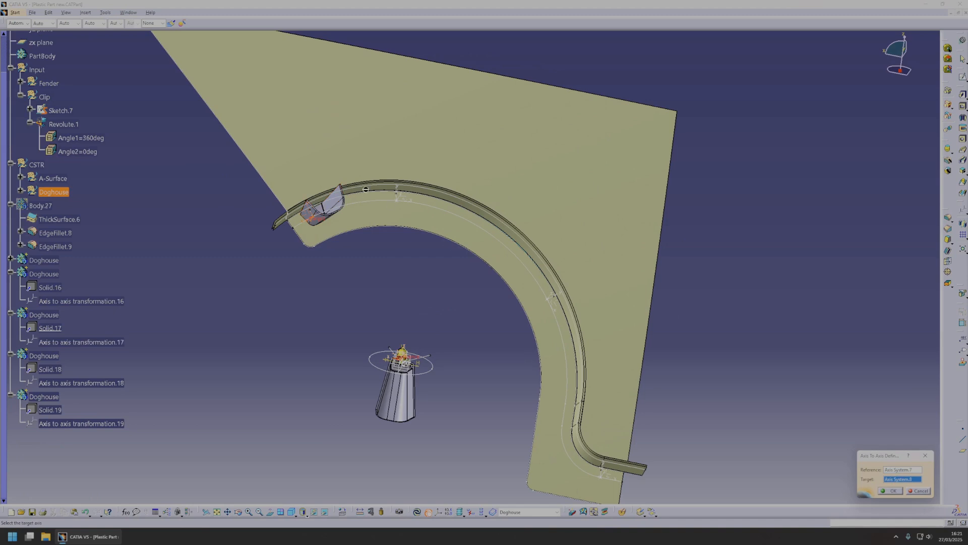
left_click(893, 491)
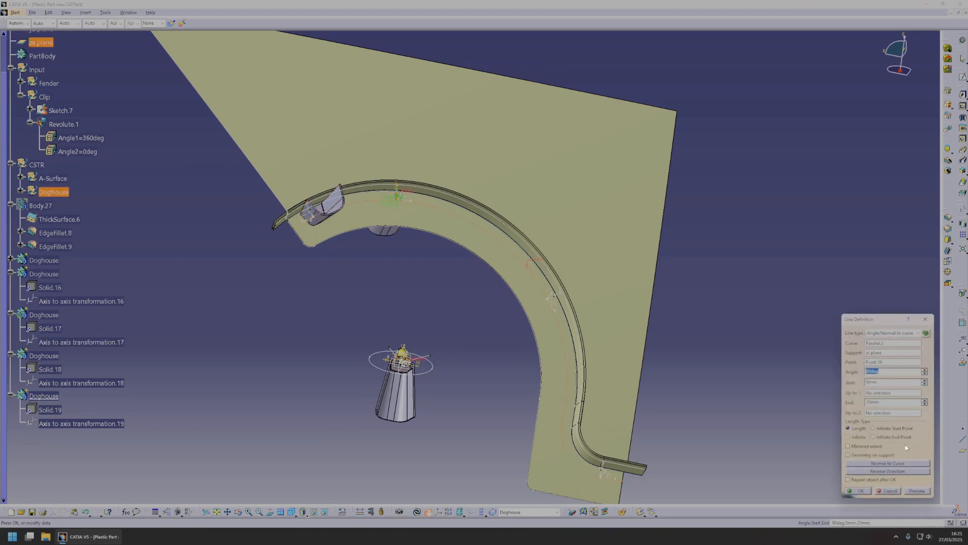
Reverse the Z axis of the axis systems at the 300 mm and 800 mm points.
key("Escape")
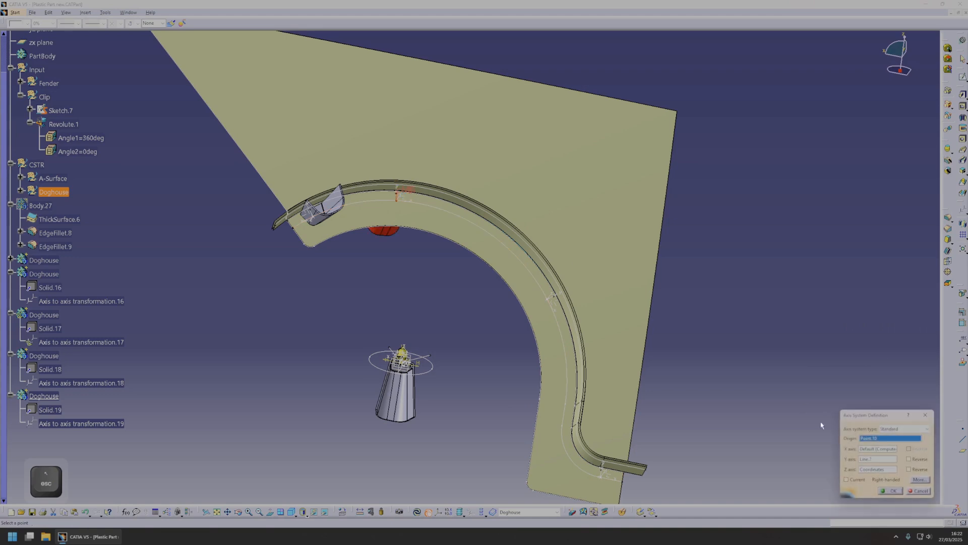
left_click(892, 492)
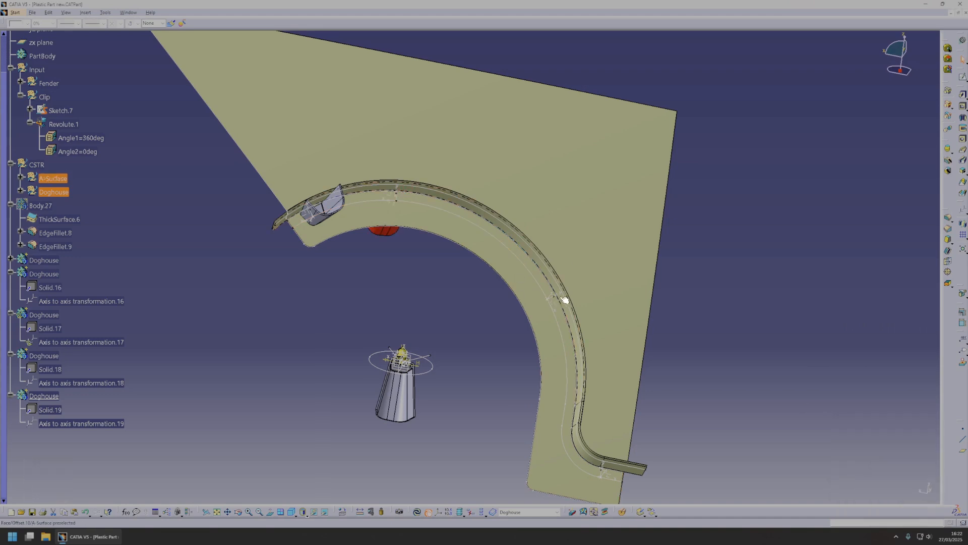
left_click(550, 294)
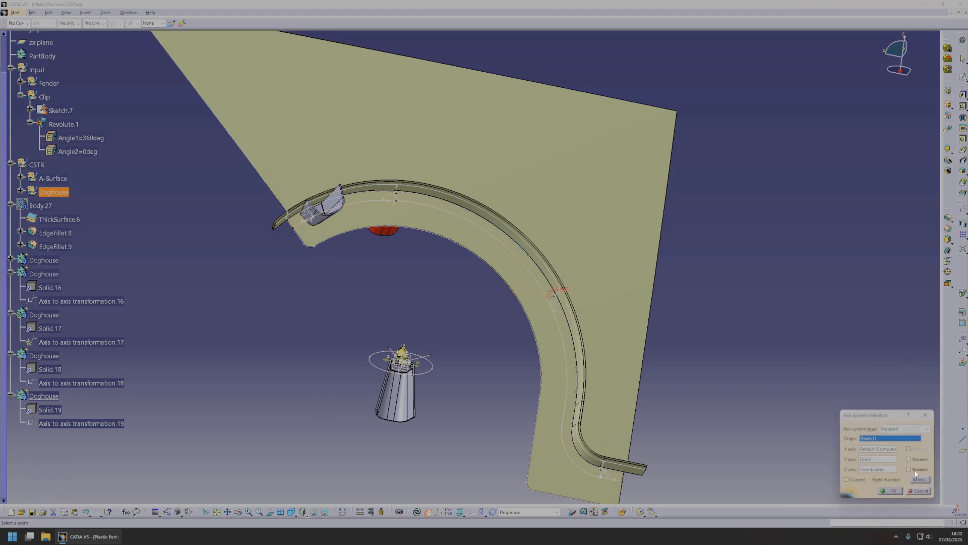
left_click(892, 491)
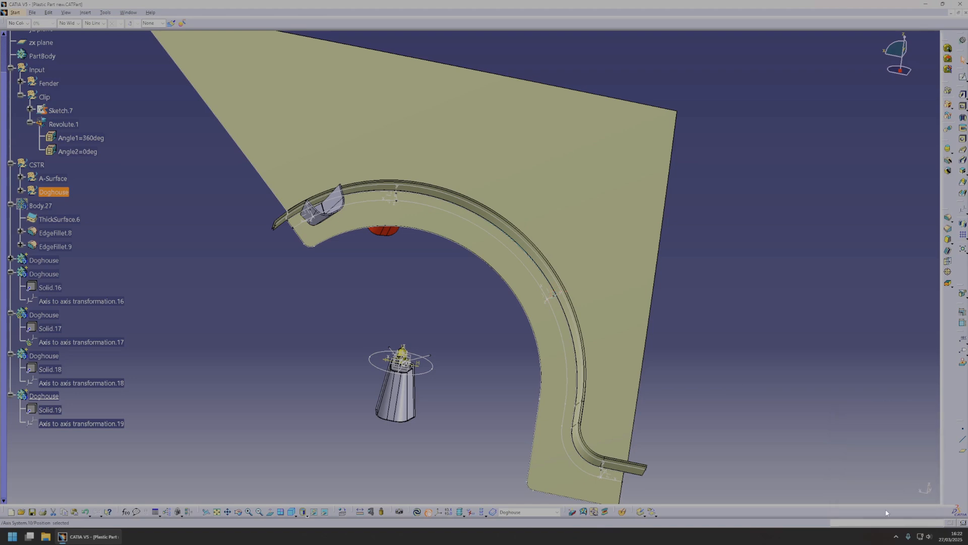
Reverse the Z axis of Axis System.11 and change the target of Axis to axis transformation.18 to Axis System.10.
left_click(608, 474)
left_click(891, 491)
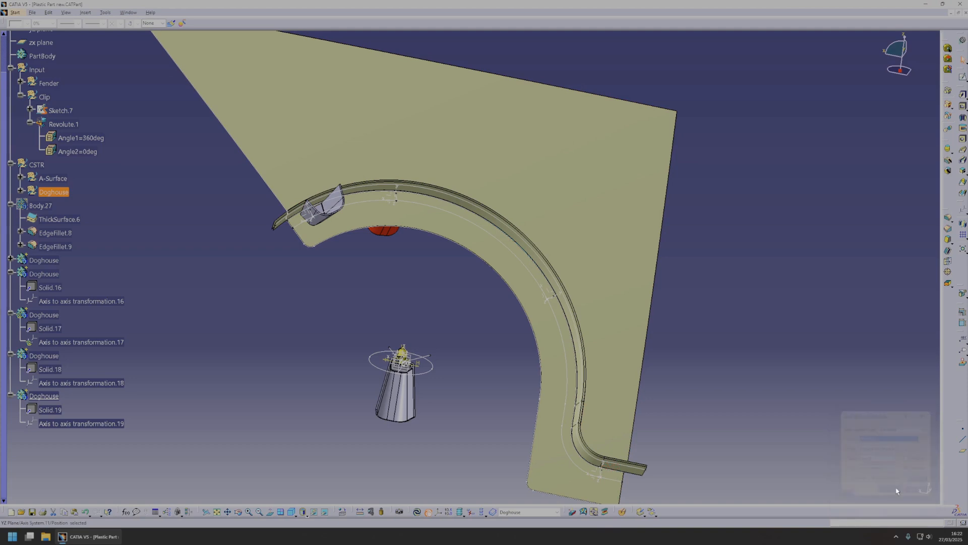
left_click(68, 343)
double_click(61, 382)
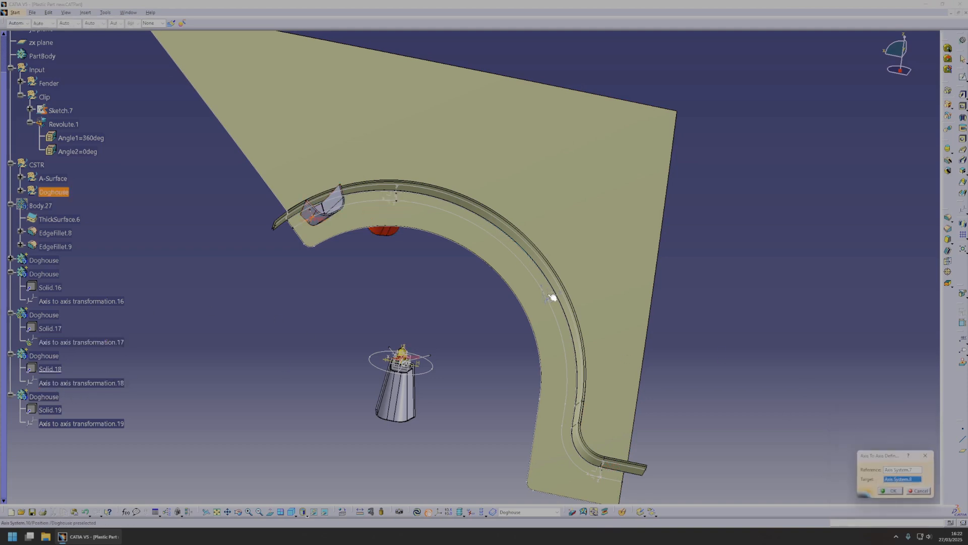
left_click(558, 294)
left_click(893, 491)
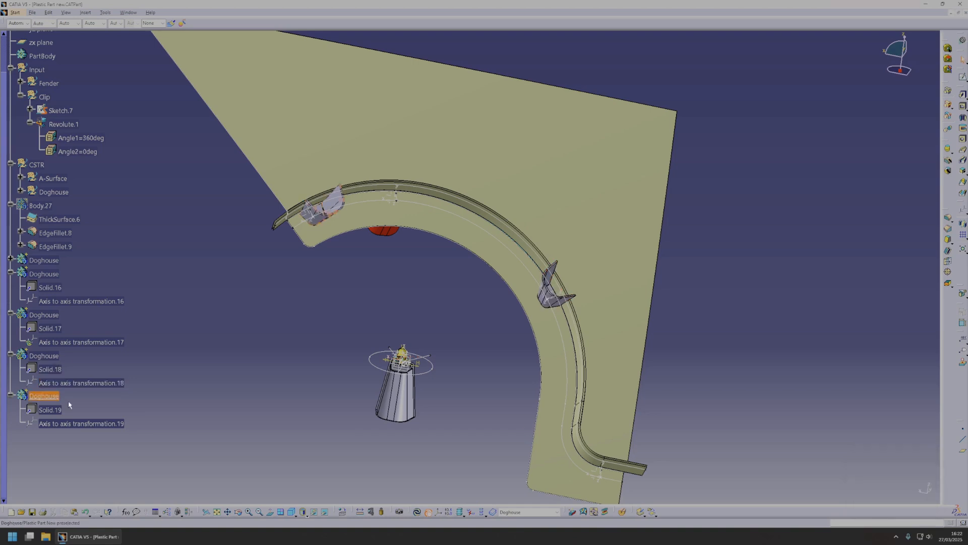
Change the target of Axis to axis transformation.19 to Axis System.11 and update the part.
double_click(81, 423)
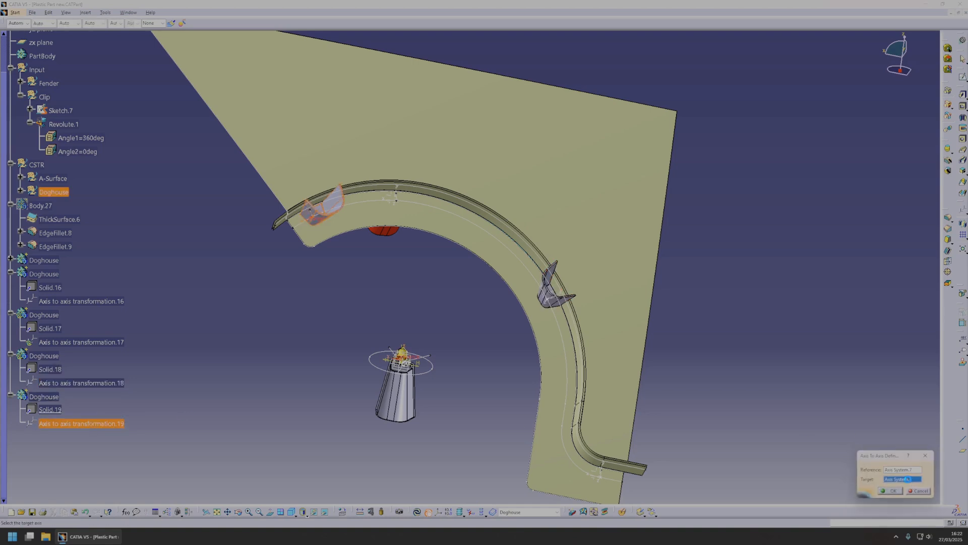
left_click(600, 474)
left_click(895, 491)
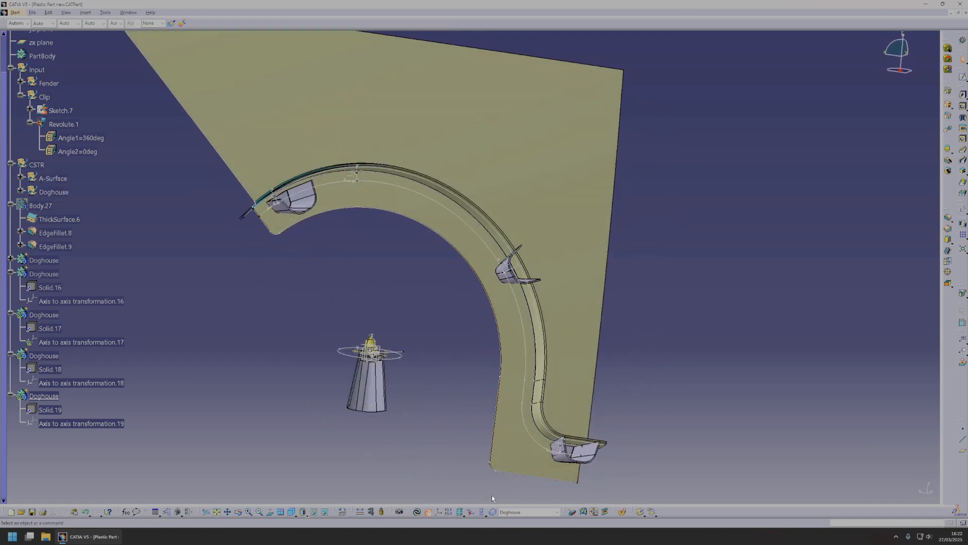
left_click(417, 512)
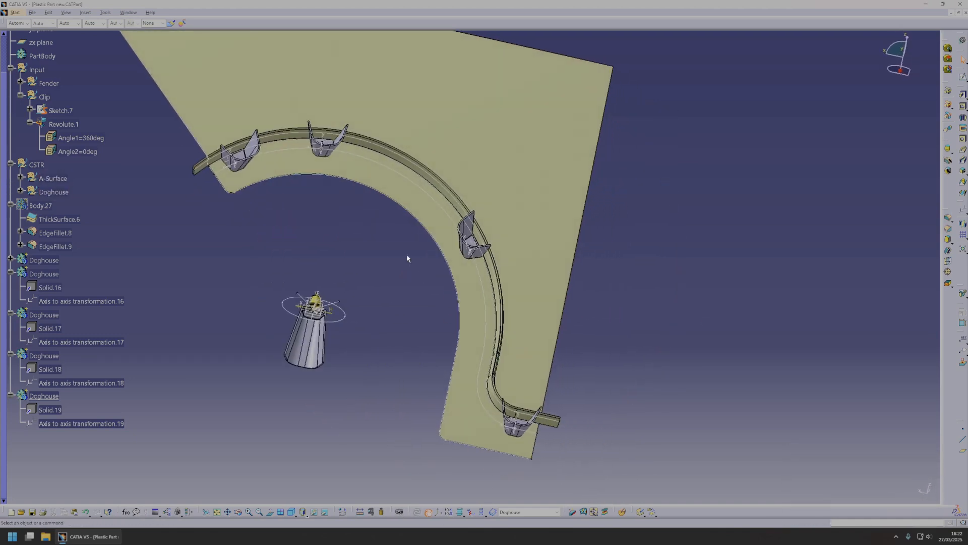
Show Body.27 and hide the construction surfaces that cover it near the first doghouse.
middle_click_drag(416, 297, 77, 283)
right_click(35, 252)
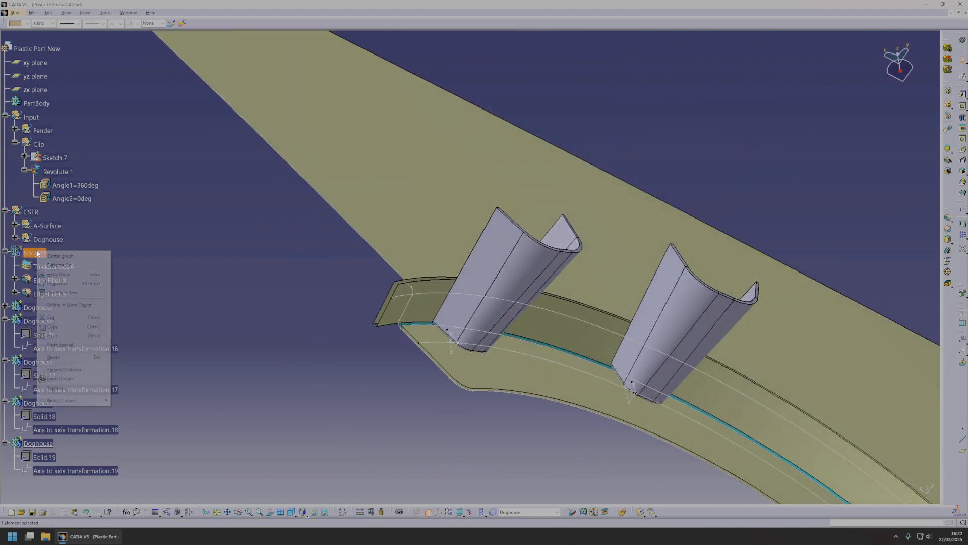
left_click(72, 276)
middle_click_drag(561, 332, 372, 233)
right_click(372, 233)
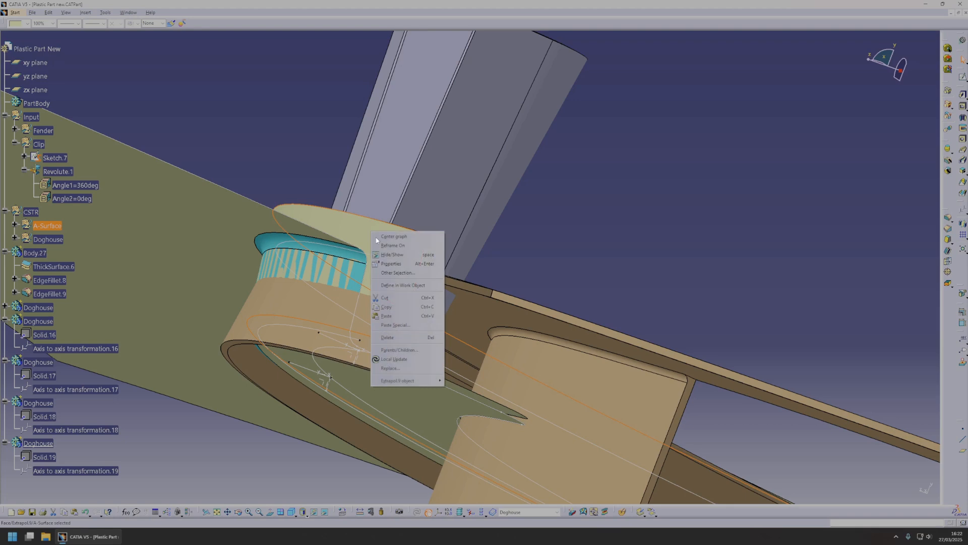
left_click(400, 258)
right_click(408, 250)
left_click(425, 274)
Examine how the doghouses meet the flange and walls of Body.27, especially around the doghouse nearest the arch end.
middle_click_drag(451, 302, 582, 301)
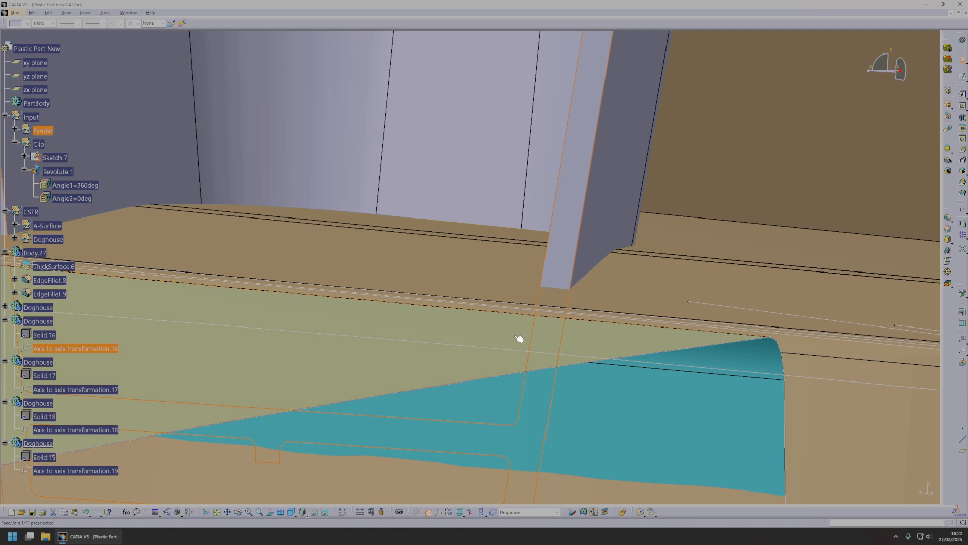
middle_click_drag(601, 352, 402, 317)
left_click(514, 314)
middle_click_drag(514, 314, 468, 301)
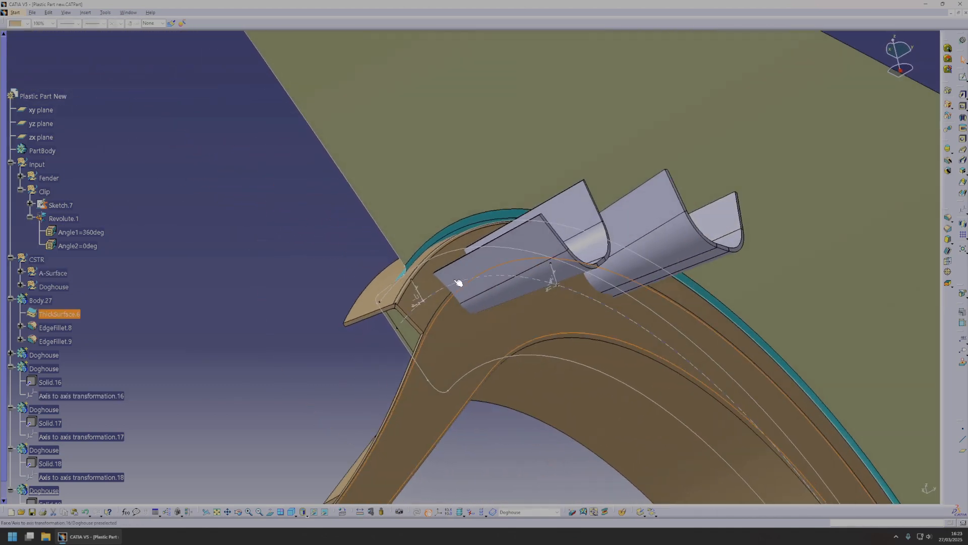
middle_click_drag(399, 318, 459, 277)
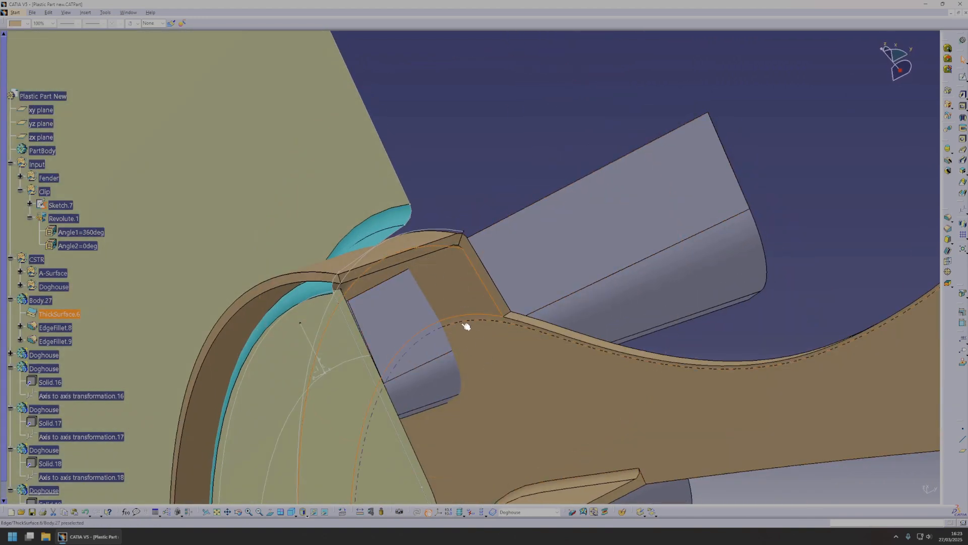
mouse_move(467, 316)
middle_mouse_down()
mouse_move(491, 319)
mouse_move(476, 316)
middle_mouse_up()
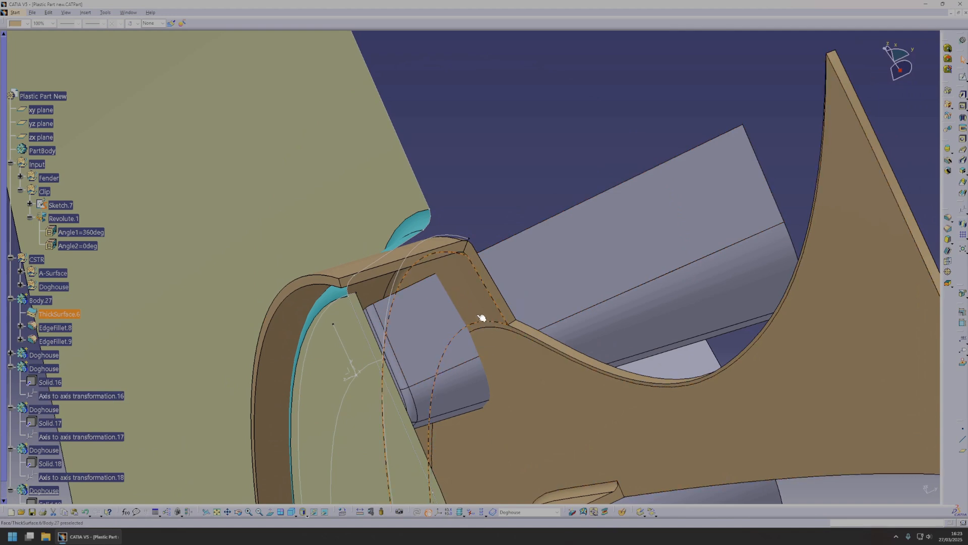
middle_click_drag(496, 323, 454, 307)
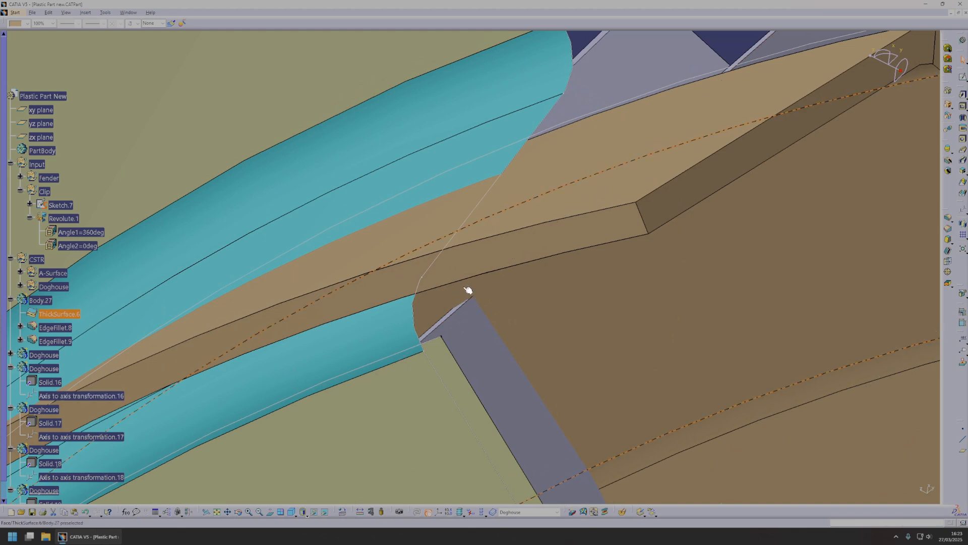
mouse_move(467, 297)
middle_mouse_down()
mouse_move(459, 288)
mouse_move(476, 296)
mouse_move(458, 301)
mouse_move(498, 298)
mouse_move(479, 298)
mouse_move(498, 285)
mouse_move(470, 304)
middle_mouse_up()
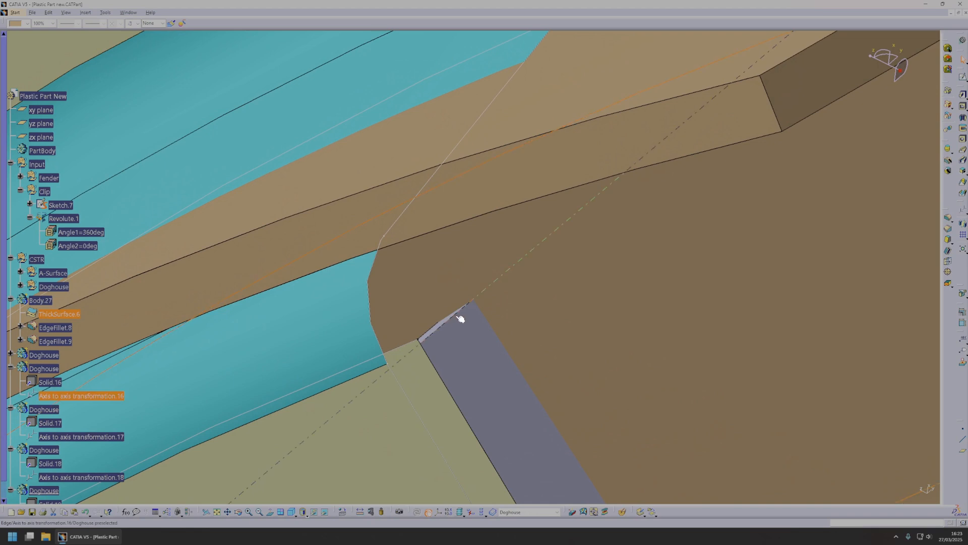
scroll(458, 290, "down", 1)
middle_click_drag(460, 286, 477, 299)
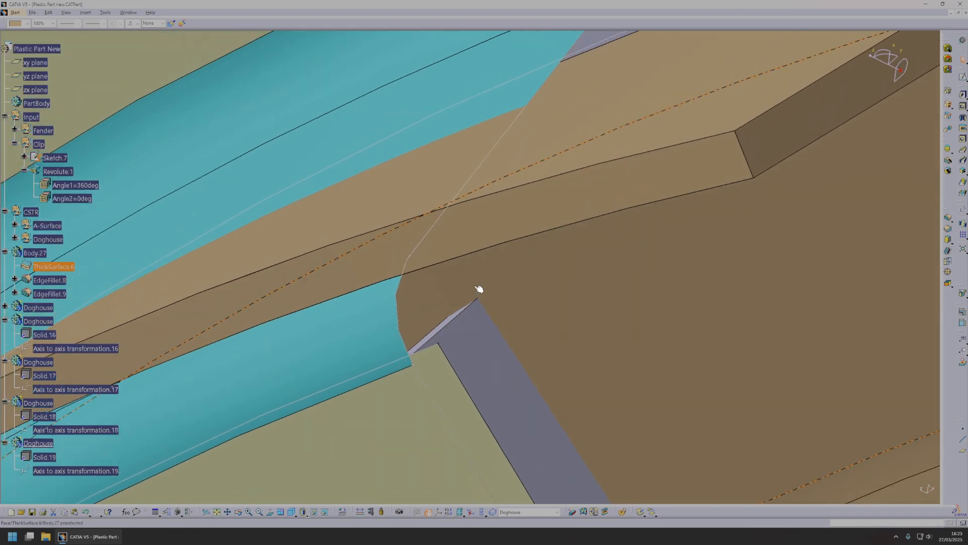
middle_click_drag(579, 295, 437, 292)
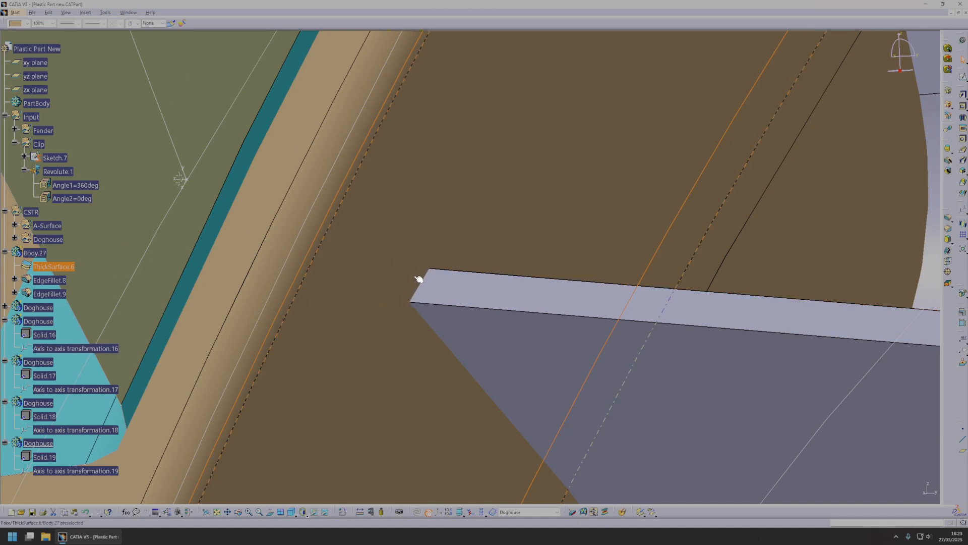
middle_click_drag(451, 314, 418, 298)
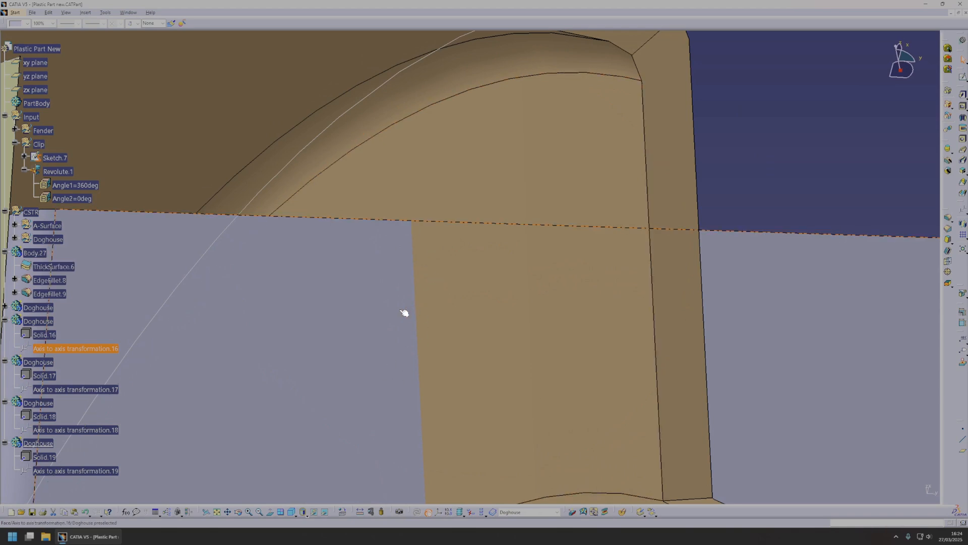
middle_click_drag(398, 311, 447, 254)
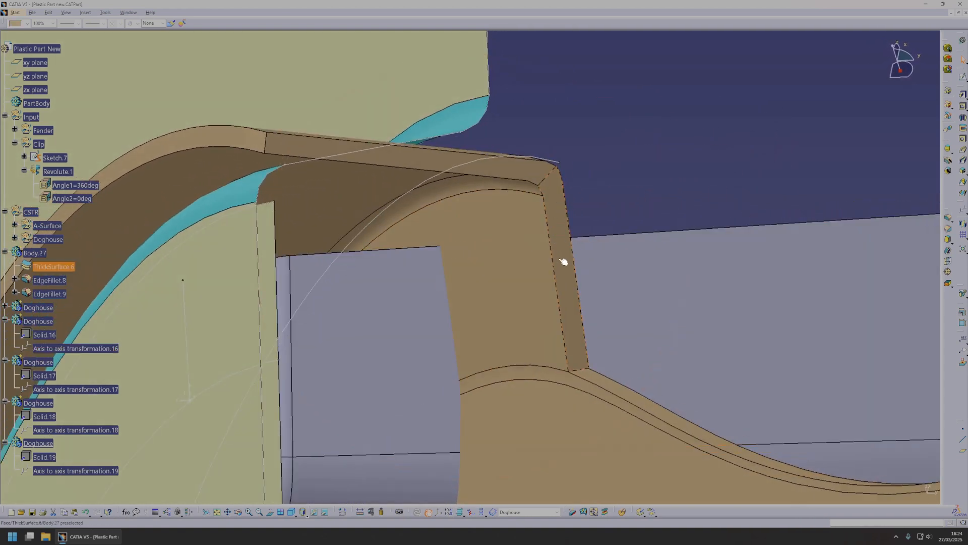
middle_click_drag(570, 274, 520, 221)
middle_click_drag(583, 326, 561, 348)
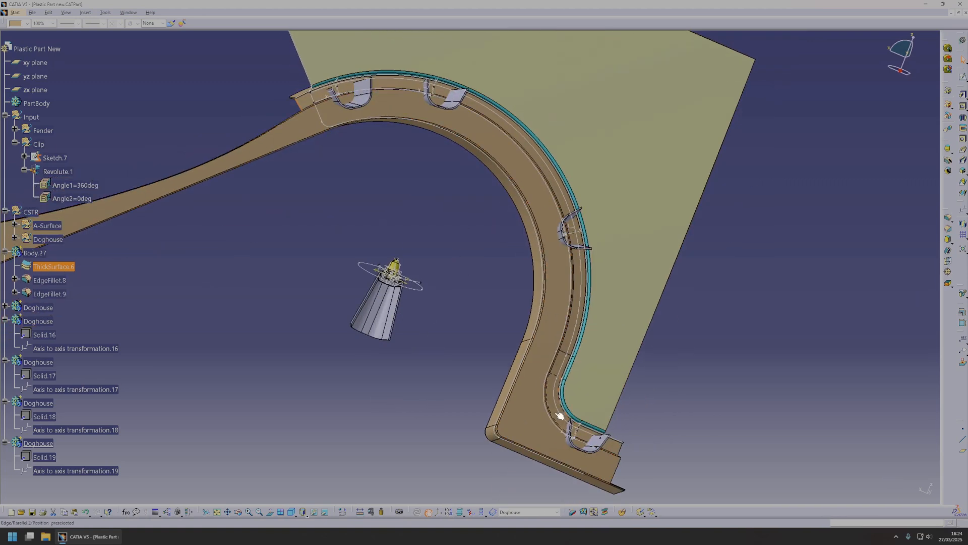
Locate Point.10 in the specification tree, set its length along the curve to 350 mm, and update the part.
middle_click_drag(574, 145, 436, 244)
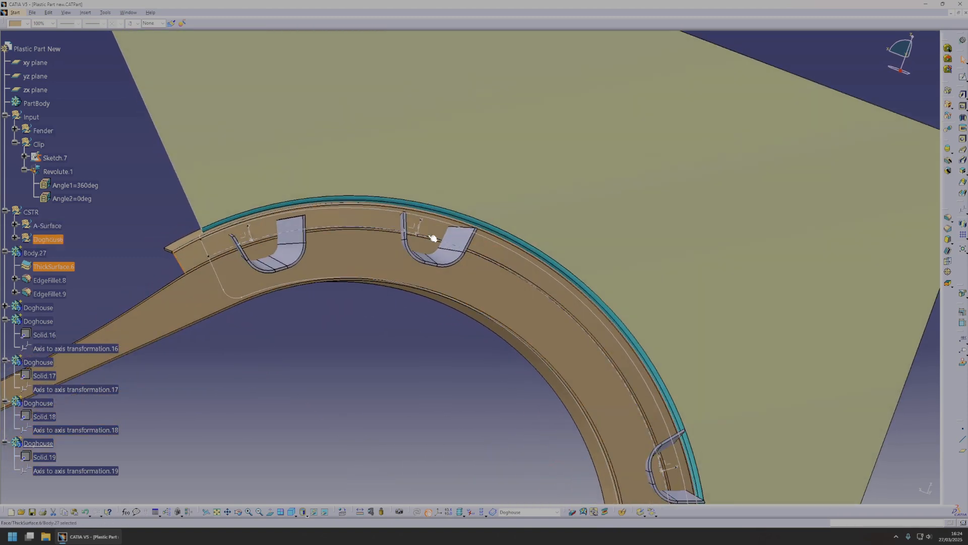
right_click(418, 234)
left_click(440, 241)
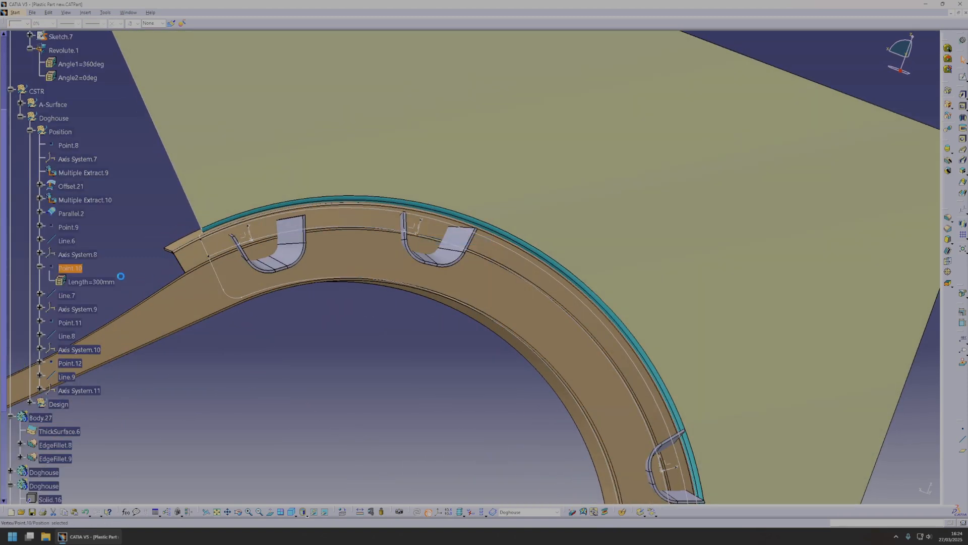
double_click(70, 269)
type("3500")
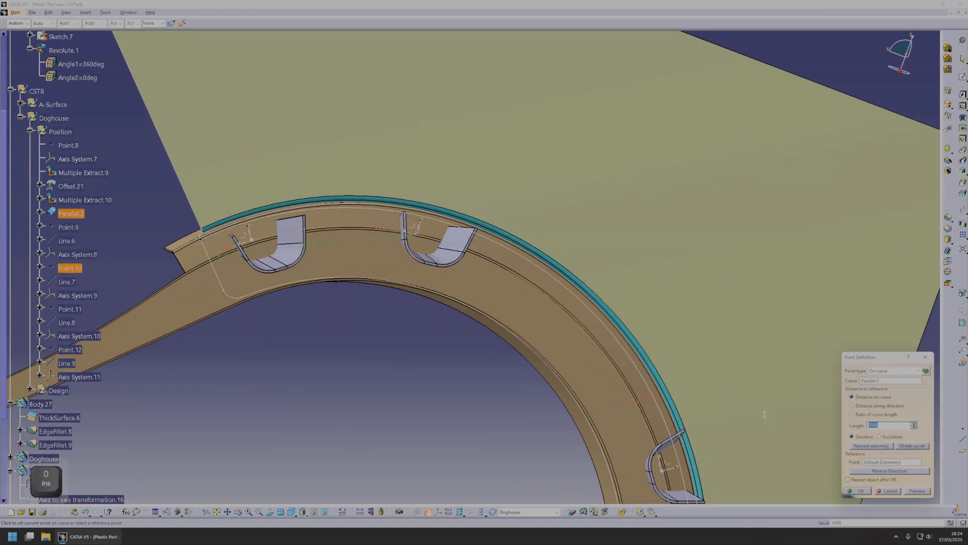
key("Return")
right_click(444, 252)
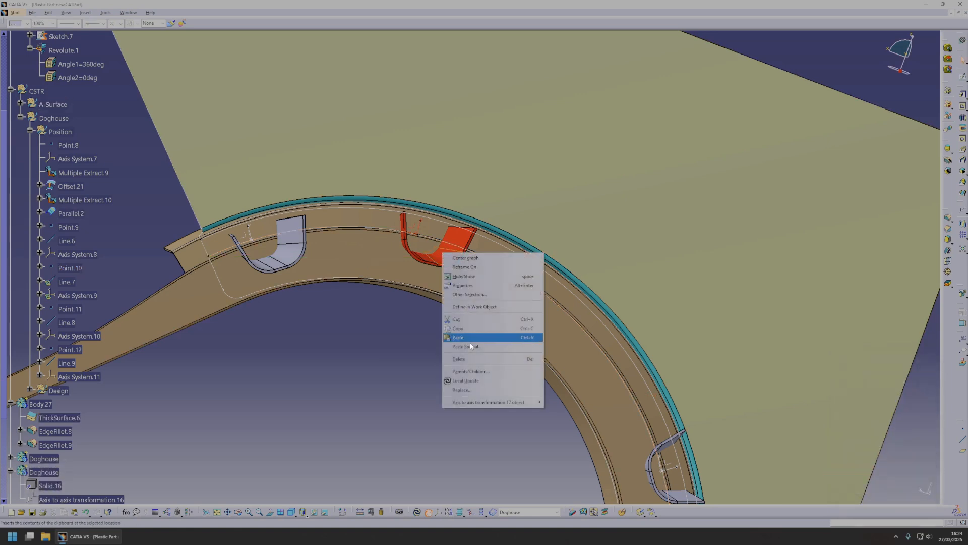
left_click(471, 380)
middle_click_drag(585, 365, 425, 312)
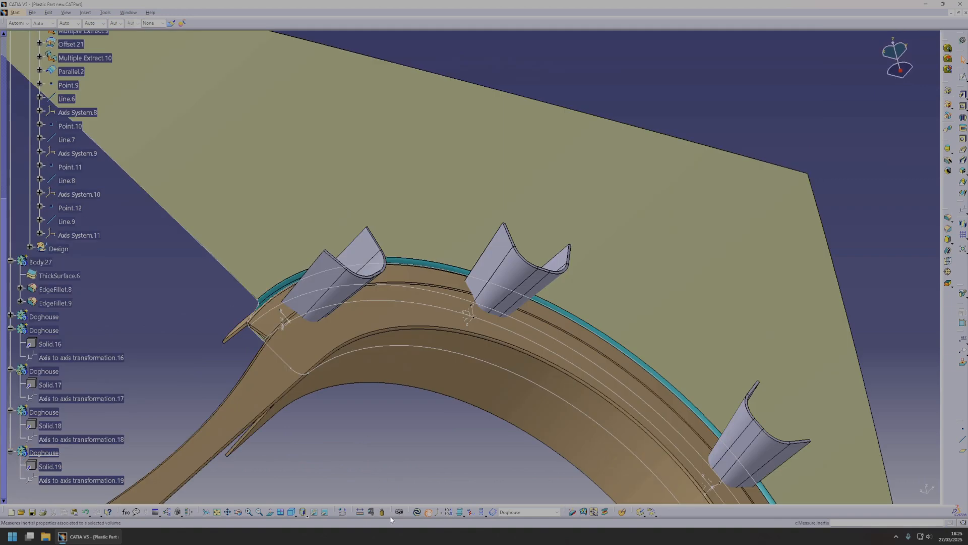
left_click(415, 514)
Insert a new empty body for collecting the doghouses.
middle_click_drag(328, 273, 510, 262)
middle_click_drag(397, 333, 413, 229)
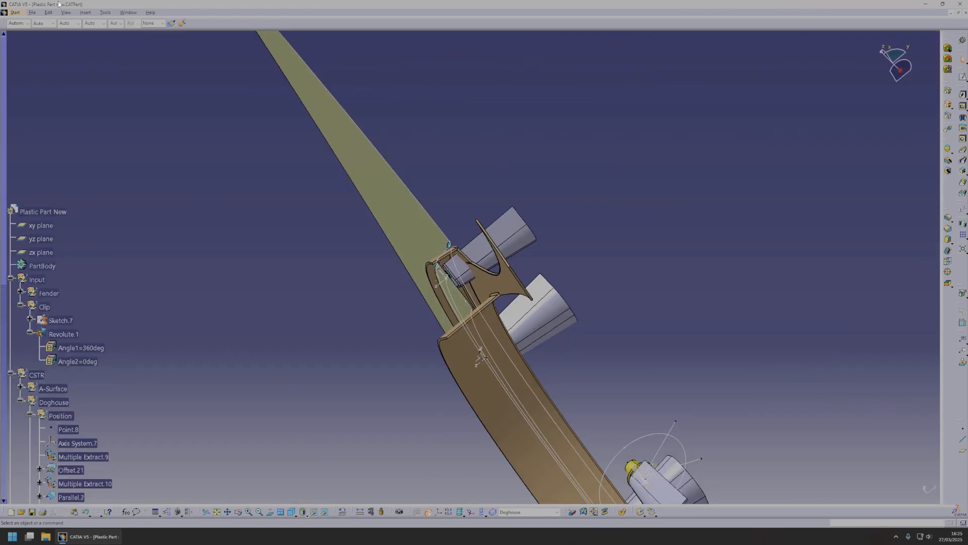
left_click(16, 12)
left_click(85, 15)
left_click(96, 31)
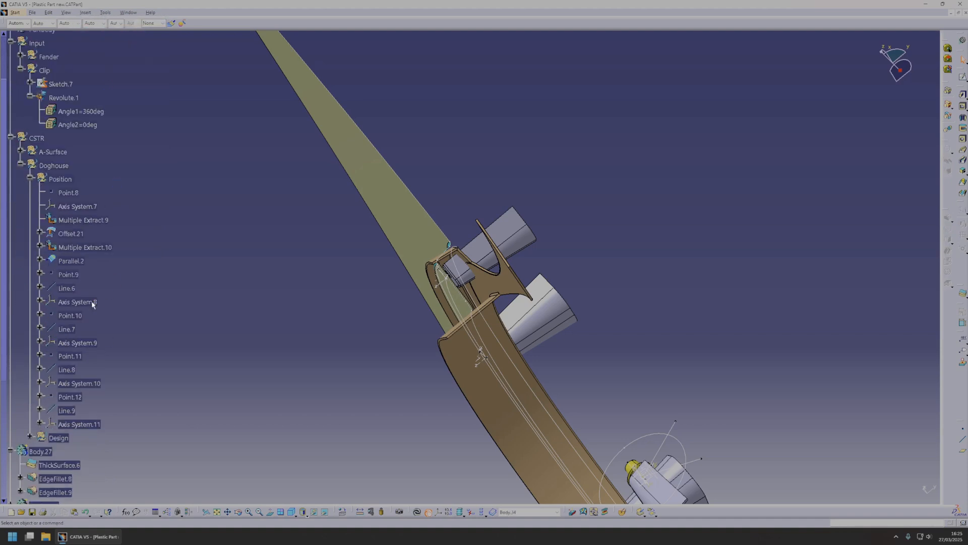
Boolean Add the first two transformed Doghouse bodies, containing Solid.16 and Solid.17, to Body.34.
middle_click_drag(537, 237, 426, 252)
middle_click_drag(644, 364, 528, 262)
scroll(579, 423, "up", 1)
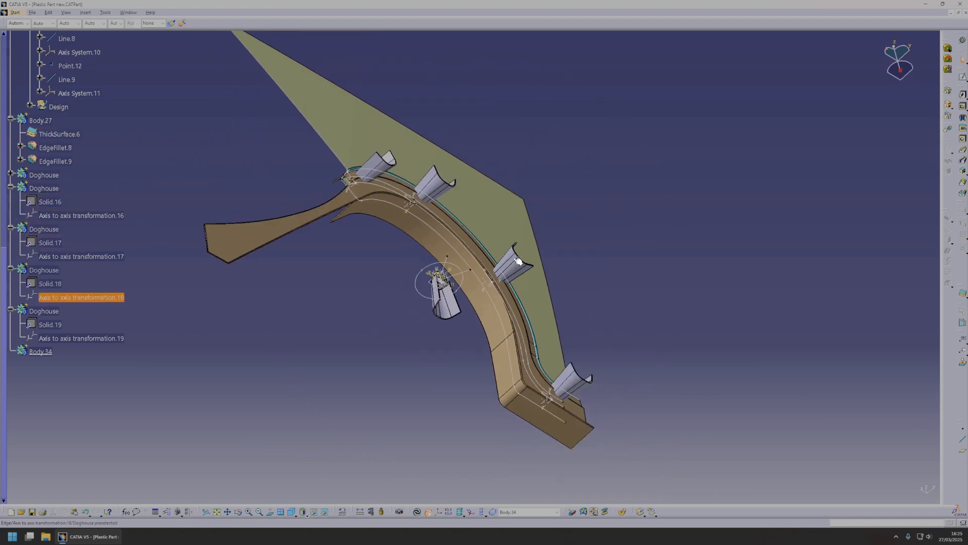
left_click(440, 188)
left_click(42, 351)
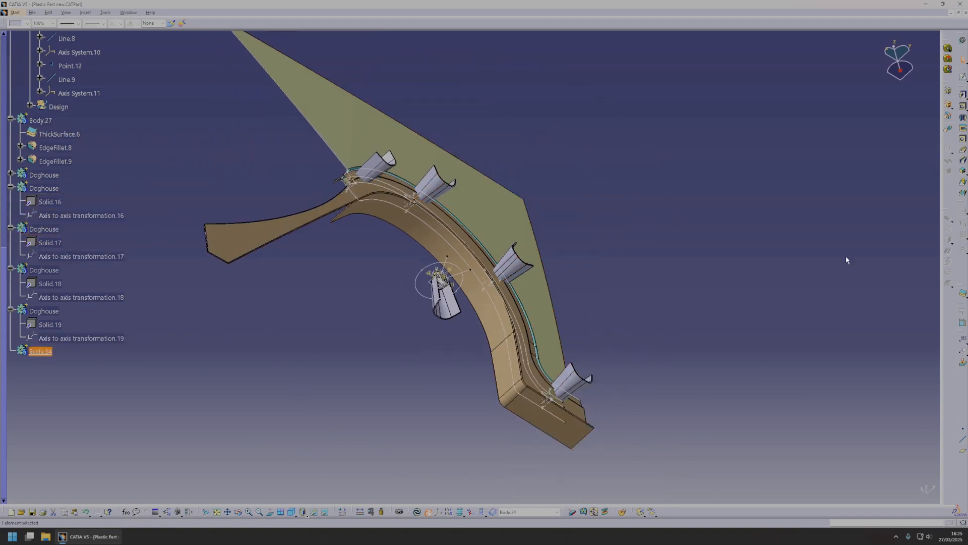
left_click(947, 93)
left_click(858, 490)
right_click(46, 311)
left_click(71, 364)
left_click(948, 105)
left_click(436, 188)
left_click(858, 490)
left_click(948, 105)
left_click(524, 270)
left_click(858, 490)
Boolean Add the remaining two transformed Doghouse bodies, containing Solid.18 and Solid.19, to Body.34.
left_click(948, 105)
left_click(889, 491)
key("ctrl+z")
right_click(44, 269)
left_click(70, 322)
left_click(949, 105)
left_click(513, 264)
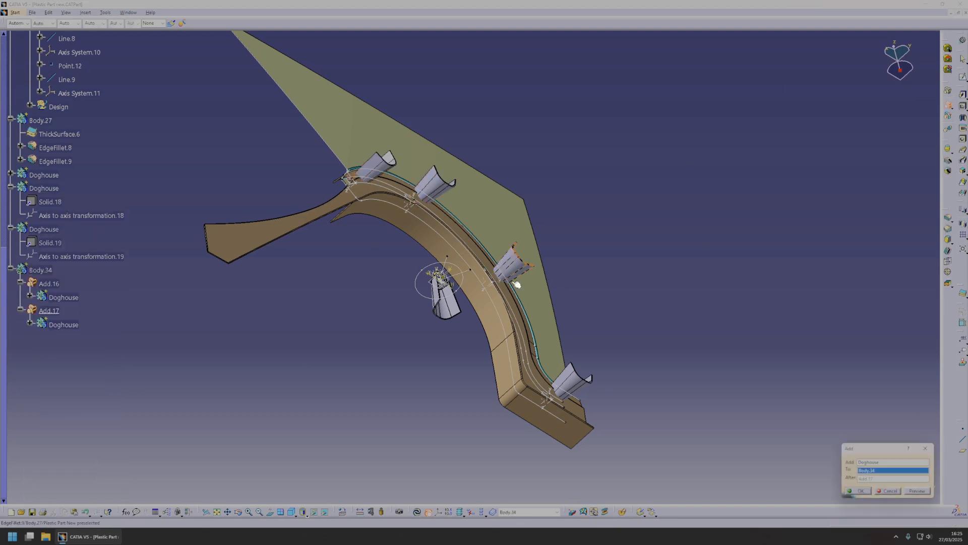
left_click(858, 491)
right_click(45, 227)
left_click(70, 280)
left_click(948, 105)
left_click(858, 491)
Switch to the Generative Shape Design workbench and define the A-Surface geometrical set as the in-work object.
left_click(18, 14)
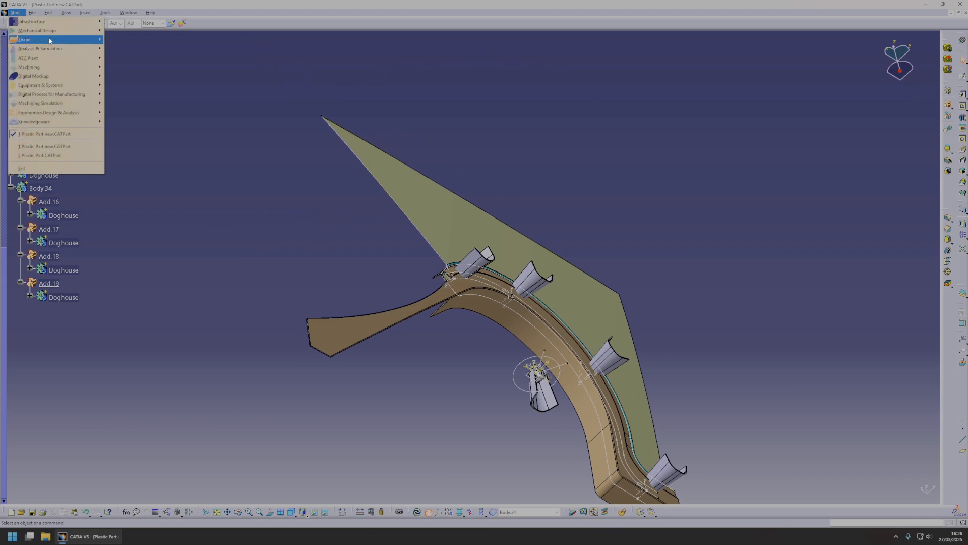
mouse_move(50, 39)
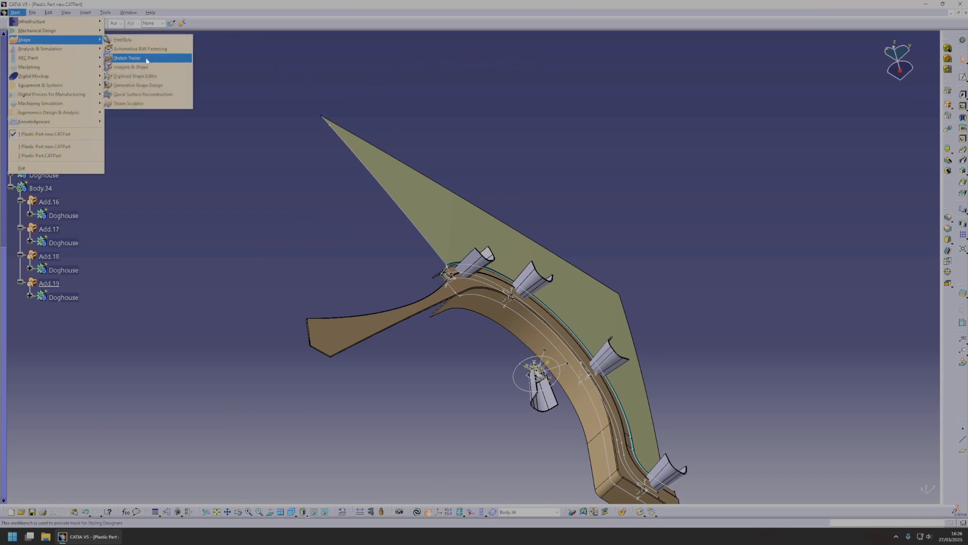
left_click(141, 85)
middle_click_drag(523, 315, 523, 300)
middle_click_drag(507, 285, 479, 283)
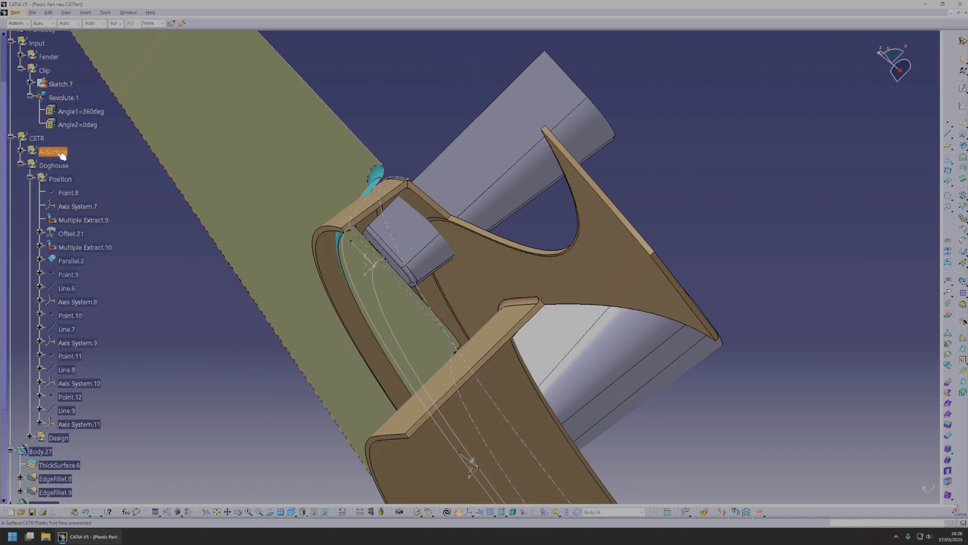
left_click(55, 151)
right_click(69, 148)
left_click(94, 169)
middle_click_drag(655, 209, 438, 252)
Define A-Surface as the in-work object and offset the Offset.17 surface by 3.5 mm in the reversed direction.
right_click(69, 146)
left_click(118, 206)
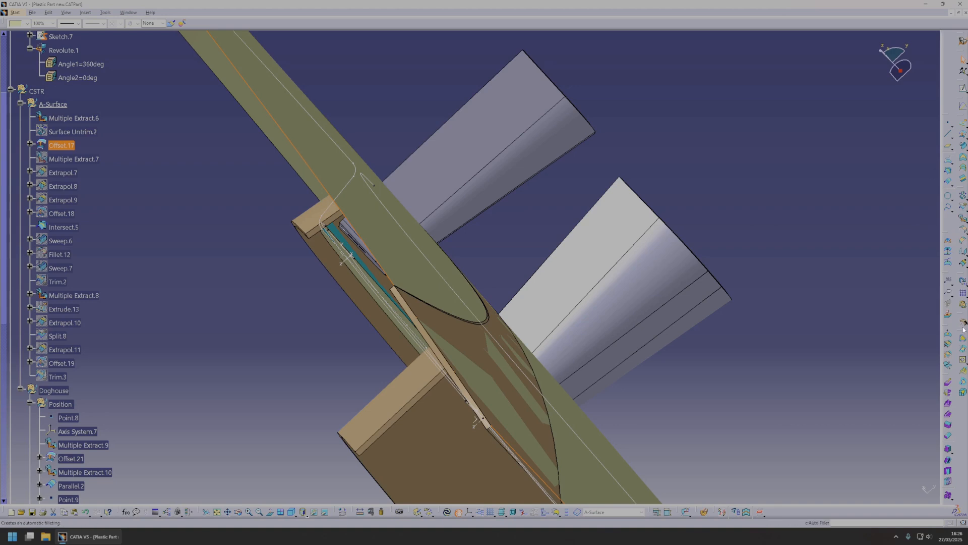
left_click(959, 142)
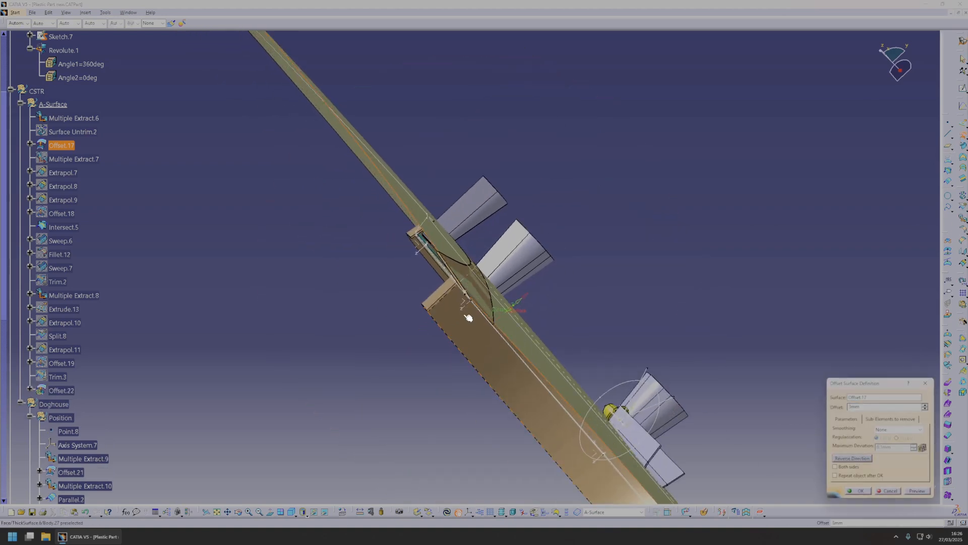
middle_click_drag(468, 319, 499, 306)
left_click(843, 460)
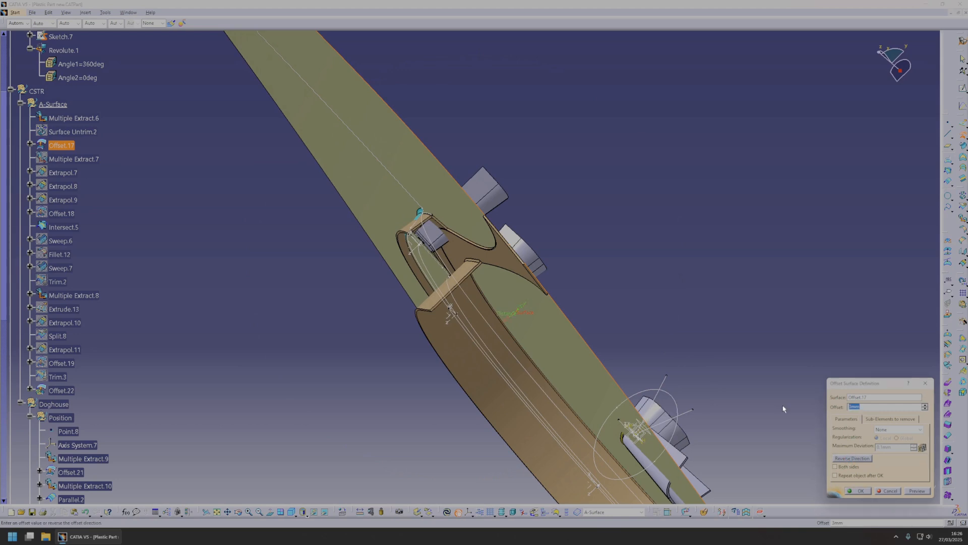
type("3.5")
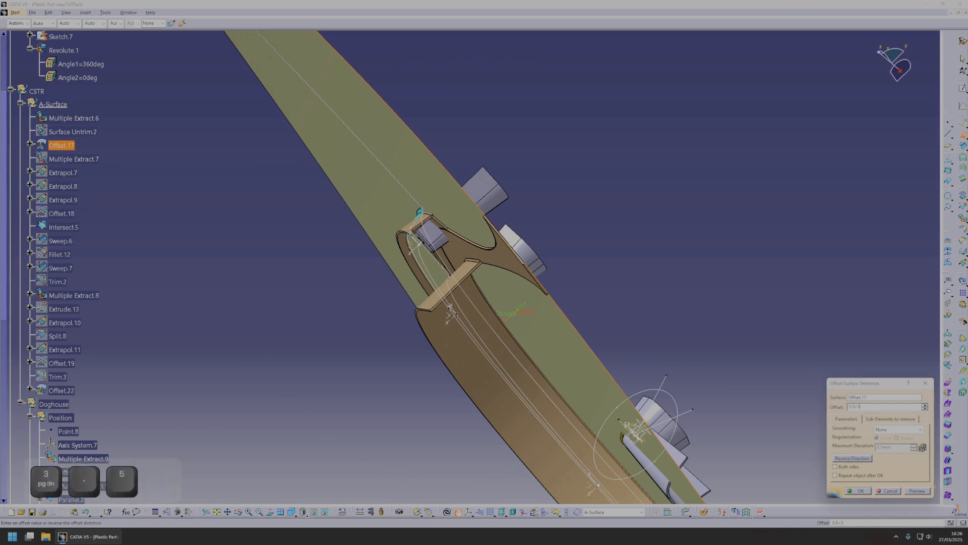
key("Return")
Define Body.34 as the in-work object and switch to the Part Design workbench.
mouse_move(466, 311)
middle_mouse_down()
mouse_move(463, 324)
mouse_move(454, 320)
middle_mouse_up()
left_click(483, 219)
scroll(137, 295, "down", 10)
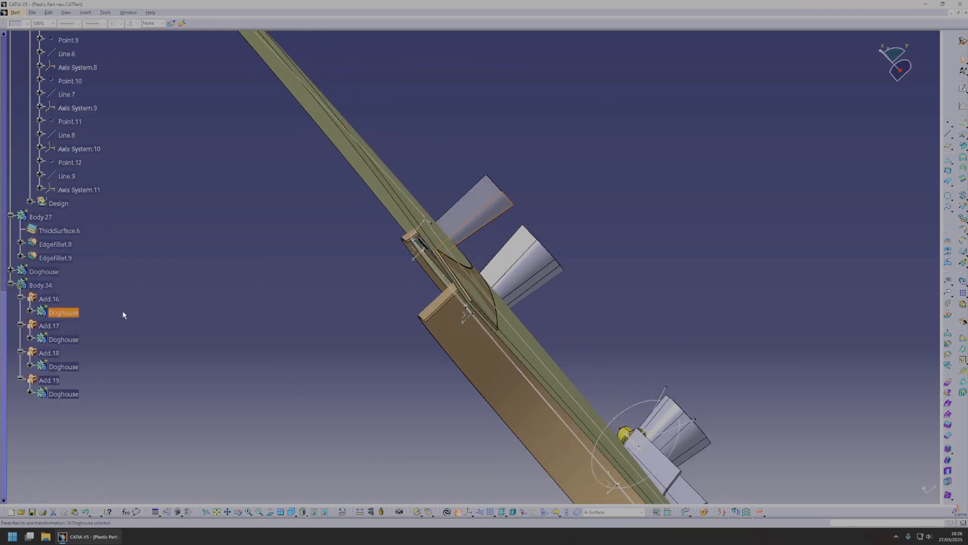
right_click(44, 286)
left_click(71, 338)
left_click(21, 14)
mouse_move(81, 31)
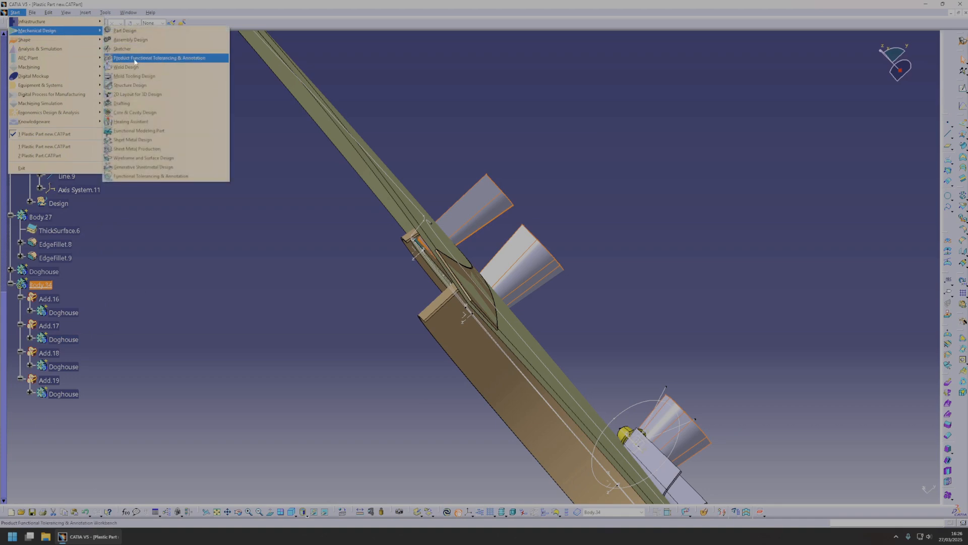
left_click(126, 30)
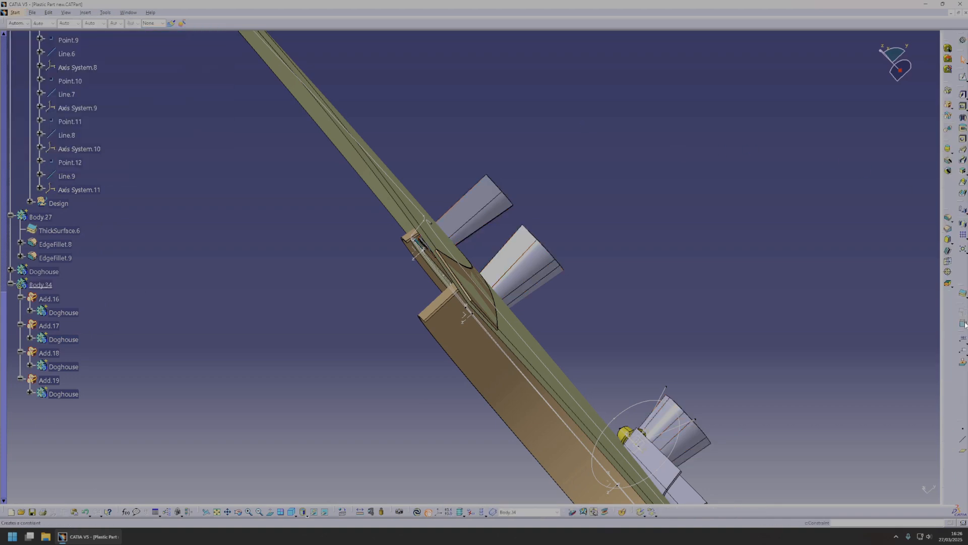
Split the combined doghouses in Body.34 with the Offset.22 surface and hide the splitting surface.
left_click(965, 297)
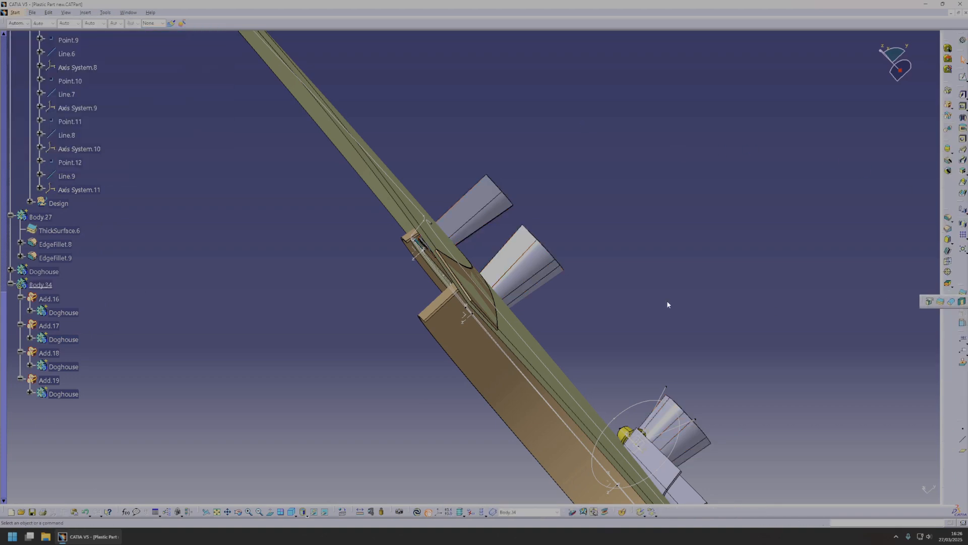
left_click(929, 301)
scroll(101, 227, "up", 8)
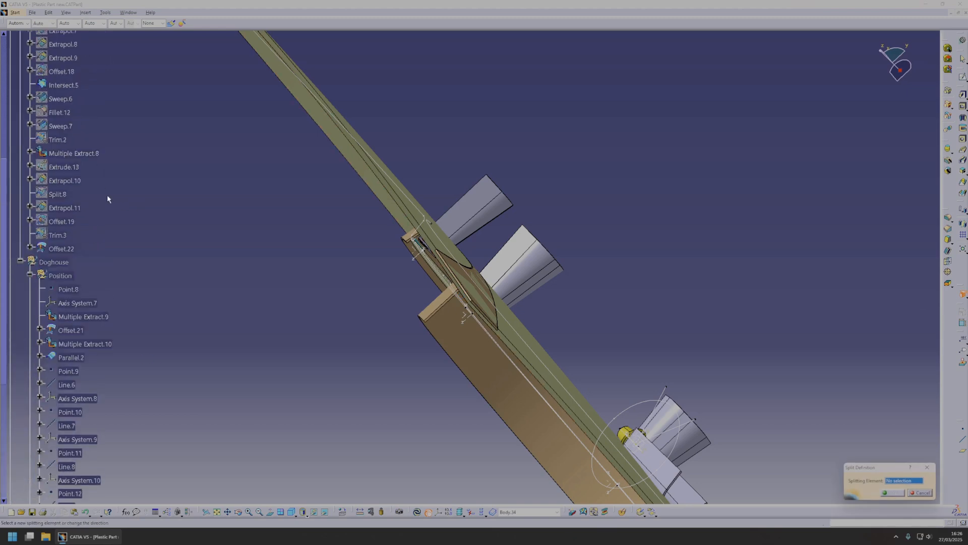
left_click(67, 251)
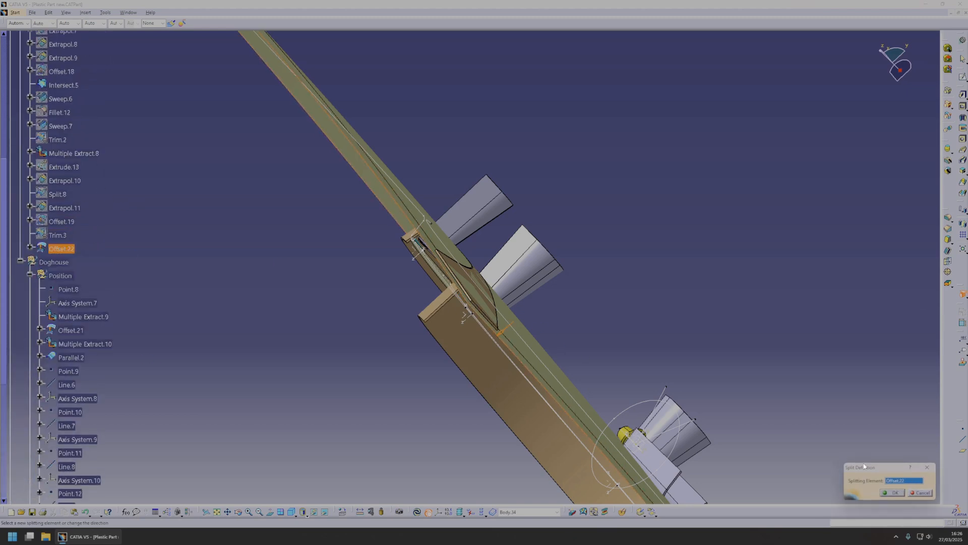
left_click(889, 493)
middle_click_drag(420, 266, 474, 264)
right_click(510, 259)
left_click(547, 284)
Insert a new empty body directly under the Plastic Part New root.
middle_click_drag(542, 281, 474, 277)
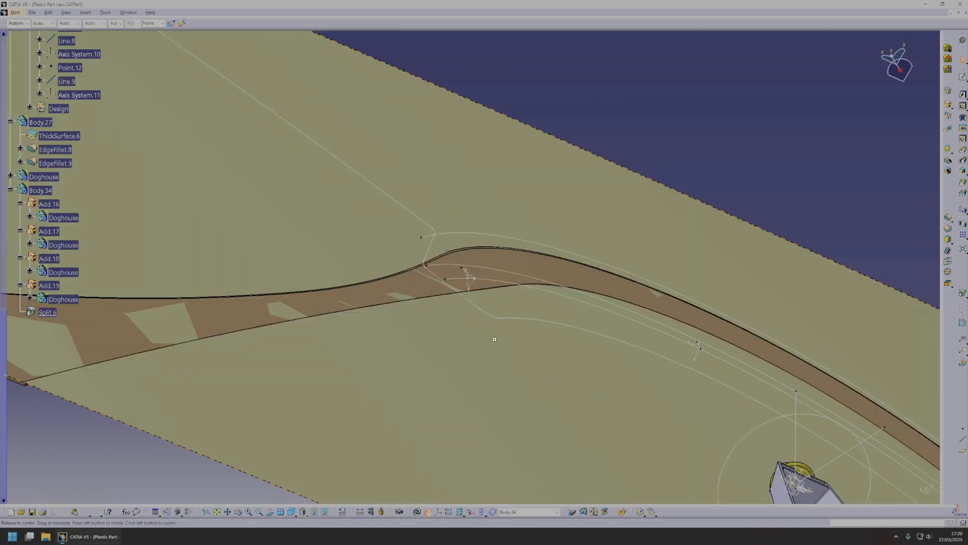
middle_click_drag(494, 339, 477, 249)
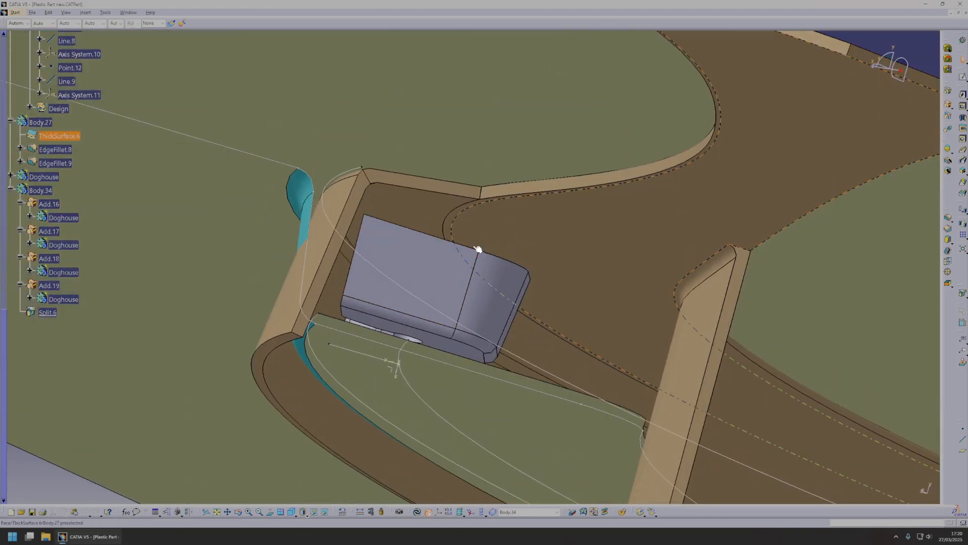
scroll(101, 226, "up", 15)
left_click(43, 117)
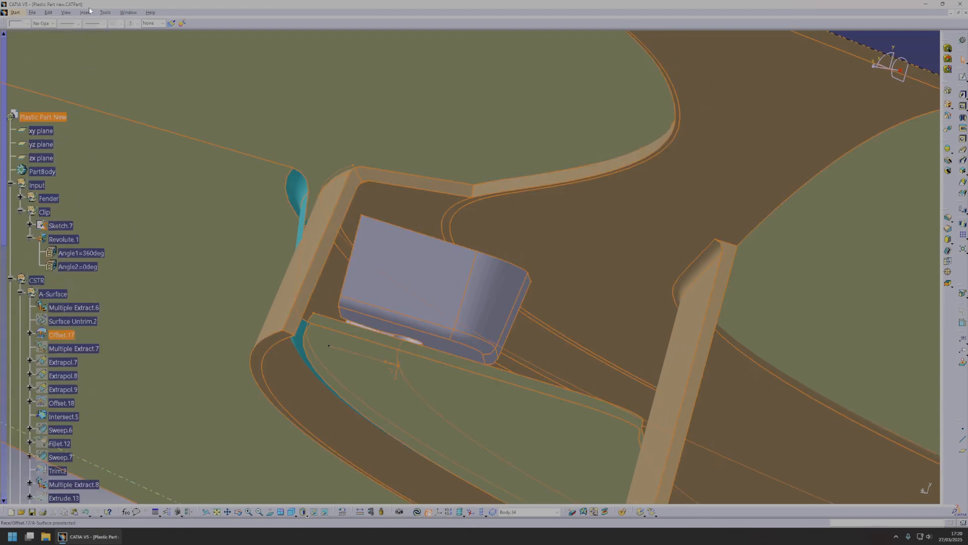
left_click(85, 13)
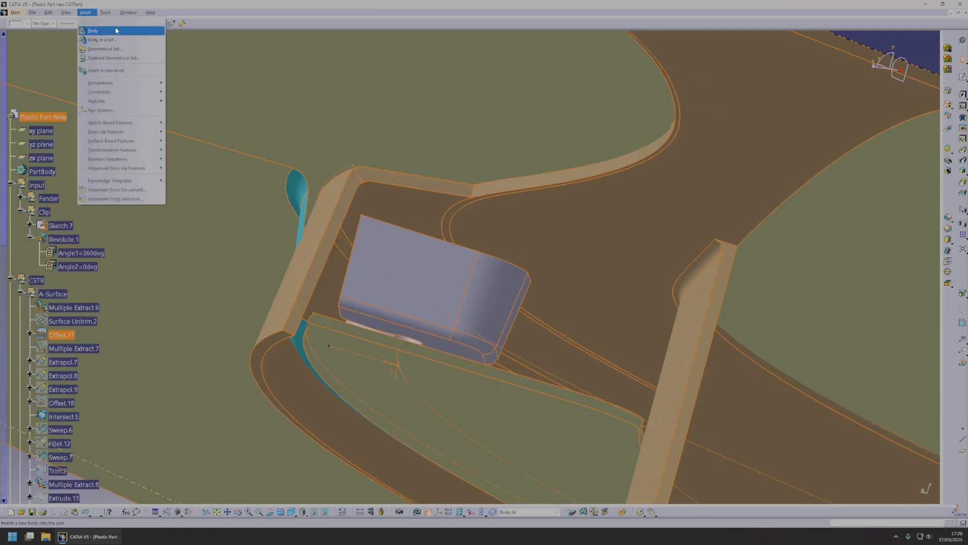
left_click(93, 30)
Expand the doghouse Design geometrical set and show its Sweep.8 surface.
scroll(130, 245, "down", 10)
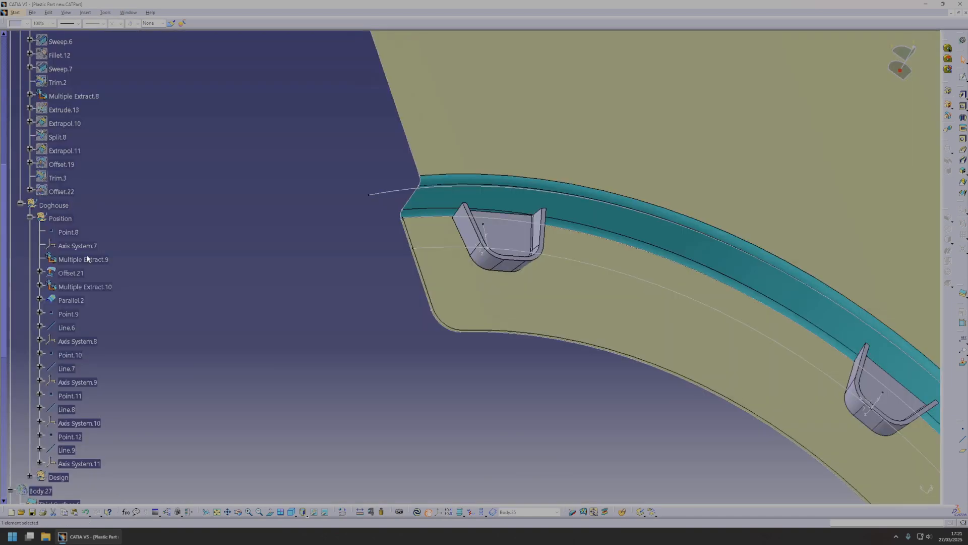
left_click(61, 183)
scroll(74, 268, "down", 5)
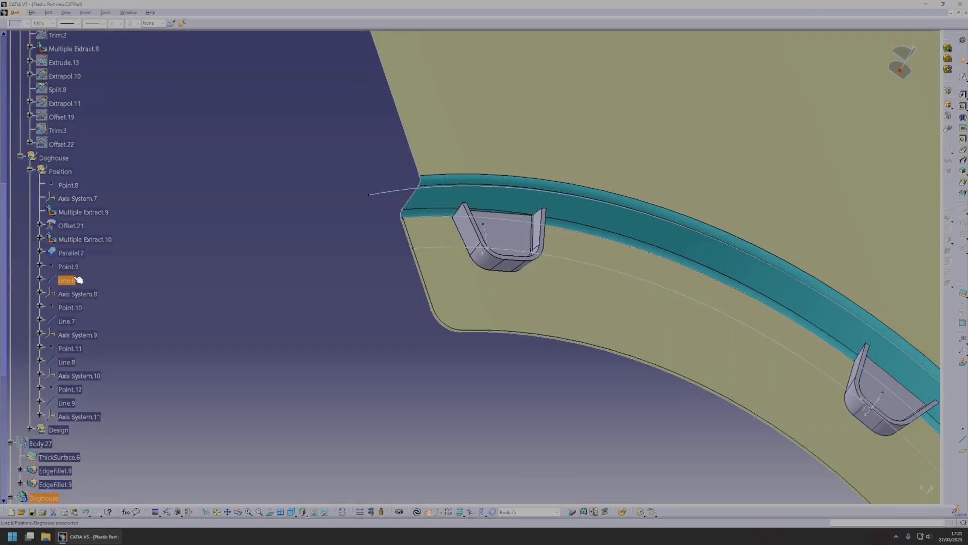
left_click(76, 241)
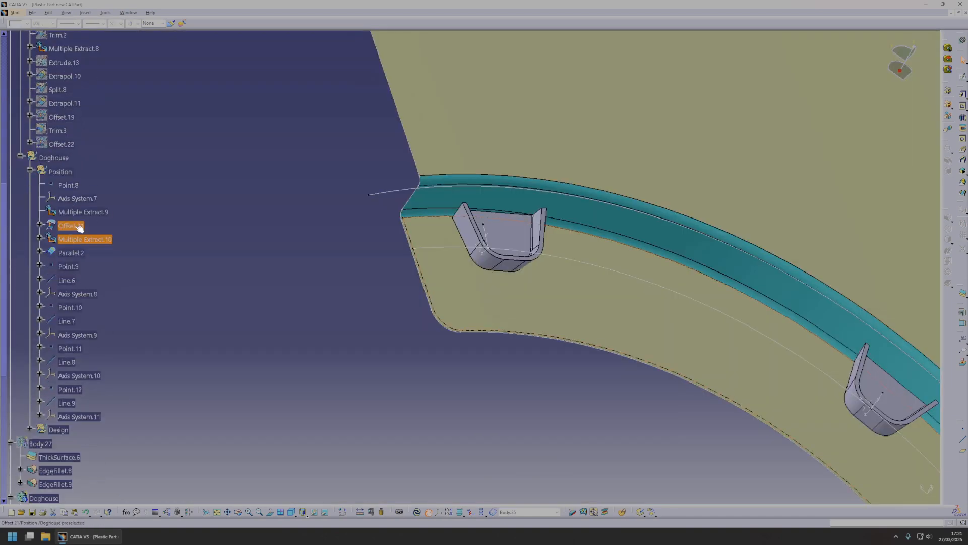
left_click(79, 224)
double_click(63, 432)
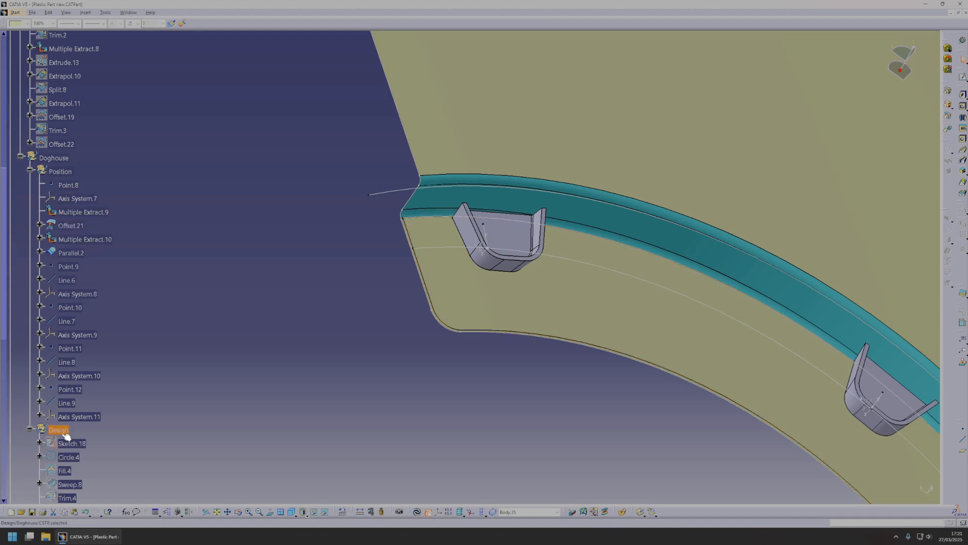
scroll(123, 375, "down", 3)
left_click(75, 392)
key("space")
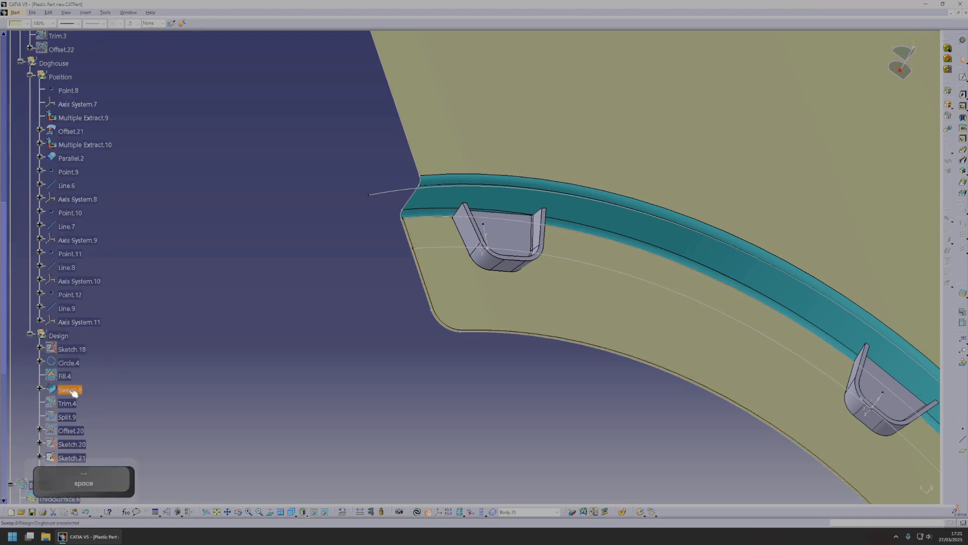
Copy Sweep.8 and paste the copy into the doghouse Design geometrical set.
middle_click_drag(395, 347, 187, 222)
middle_click_drag(627, 288, 484, 212)
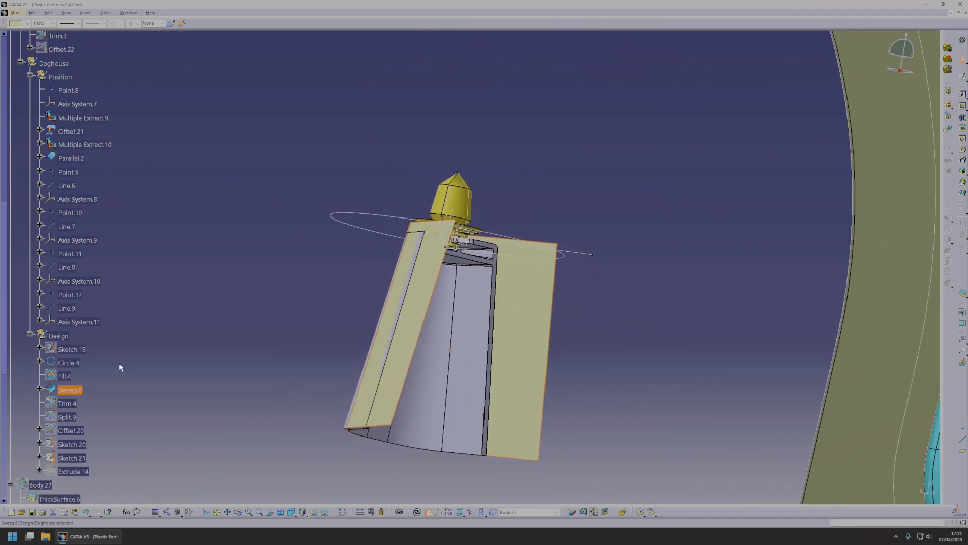
key("ctrl+c")
left_click(59, 335)
key("ctrl+v")
Edit the copied sweep Sweep.9 to set its Length 2 to -20 mm.
scroll(101, 353, "down", 3)
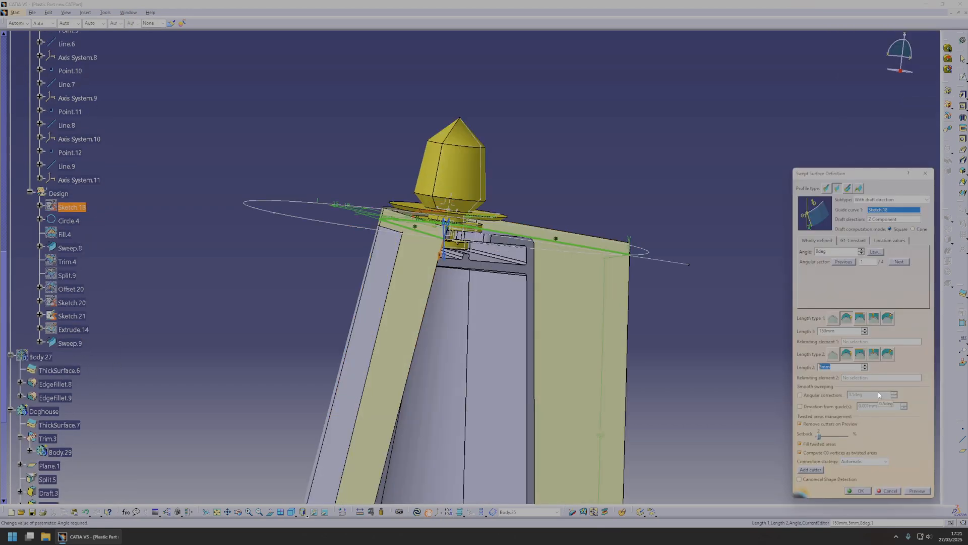
key("BackSpace")
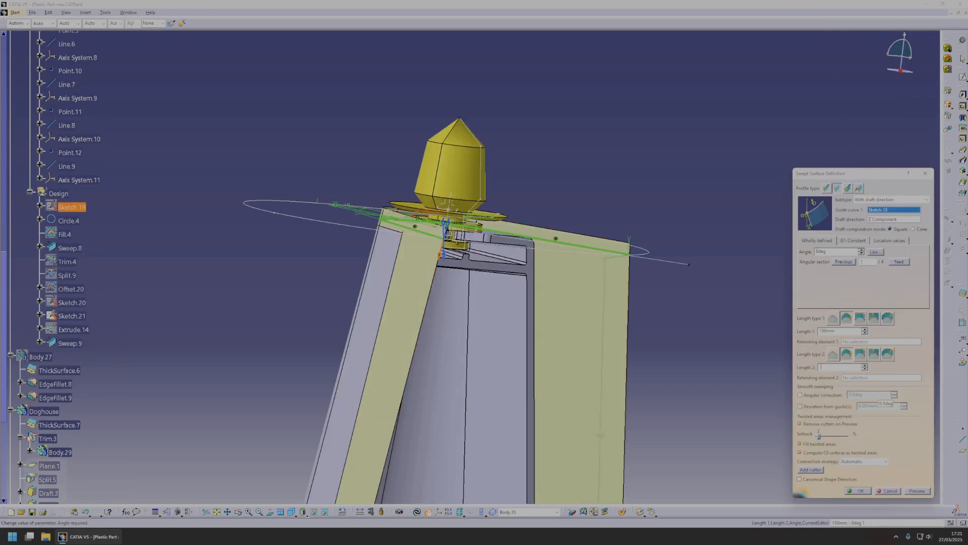
type("-20")
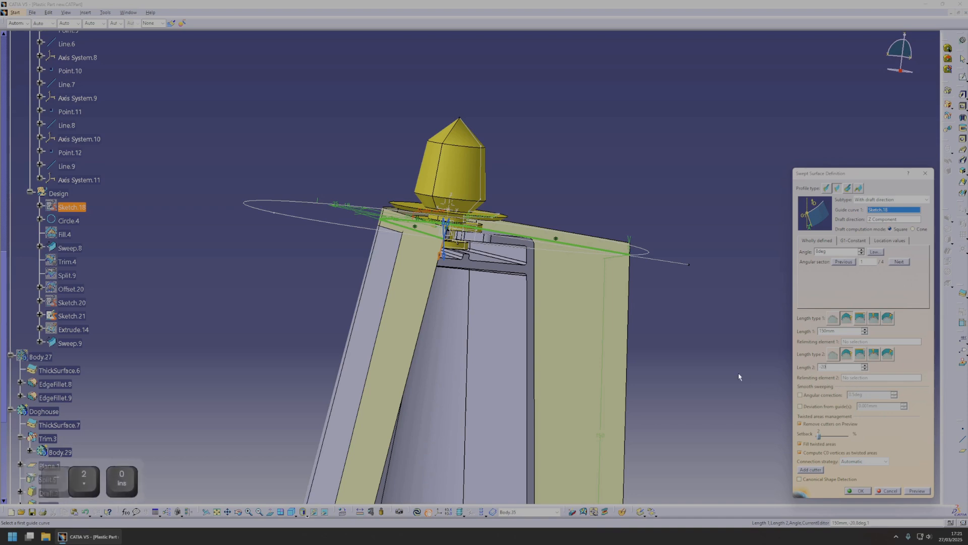
left_click(917, 490)
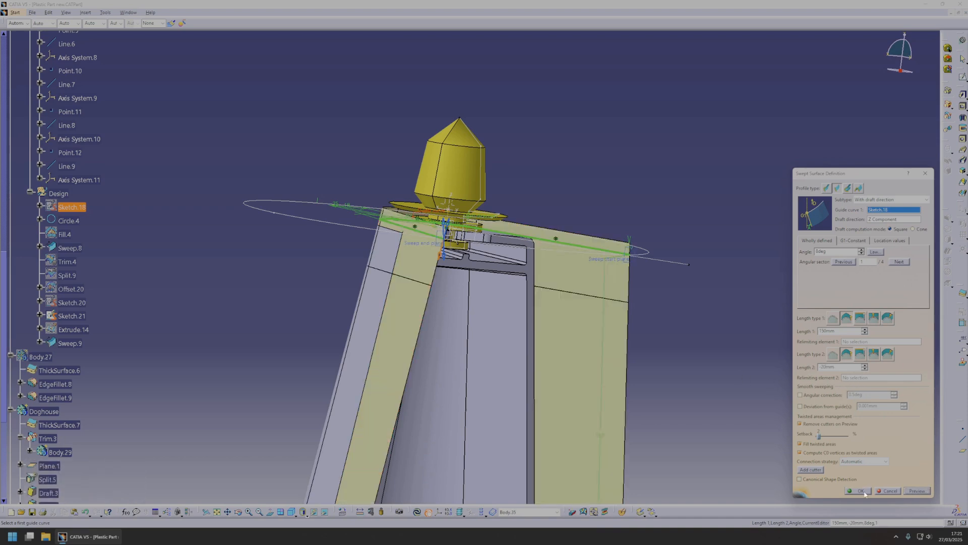
left_click(864, 494)
middle_click_drag(469, 267, 386, 200)
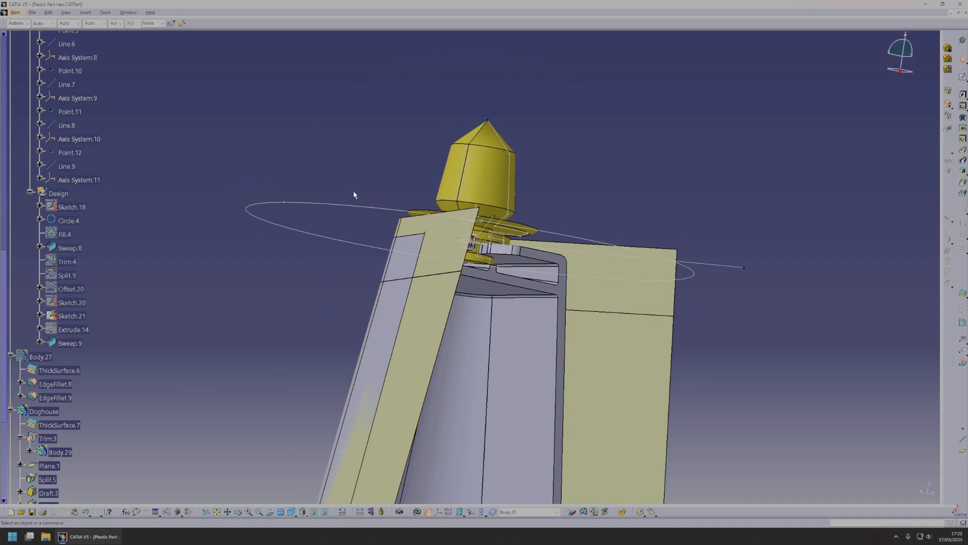
middle_click_drag(478, 253, 443, 310)
Define Body.35 as the in-work object and choose Sweep.9 as the object to offset for a Thick Surface.
scroll(100, 313, "down", 10)
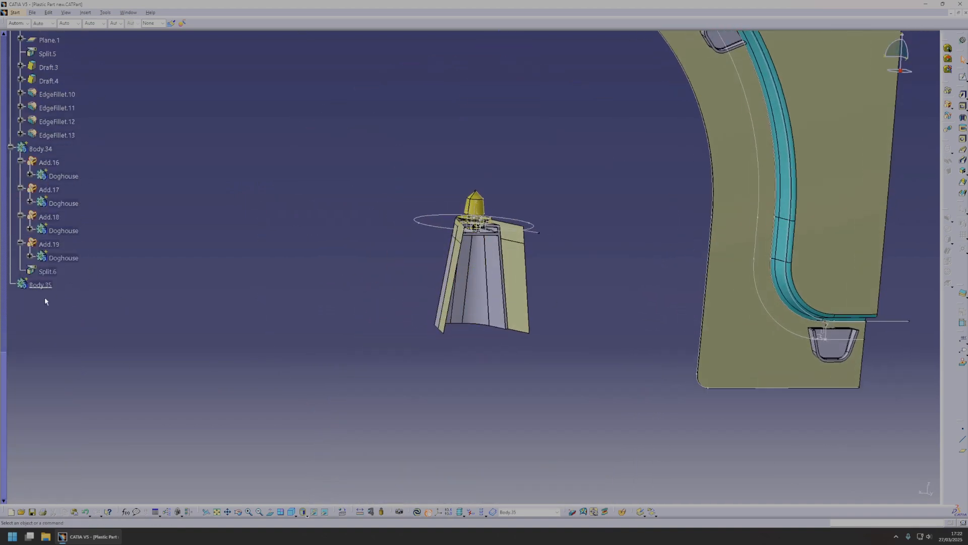
right_click(47, 283)
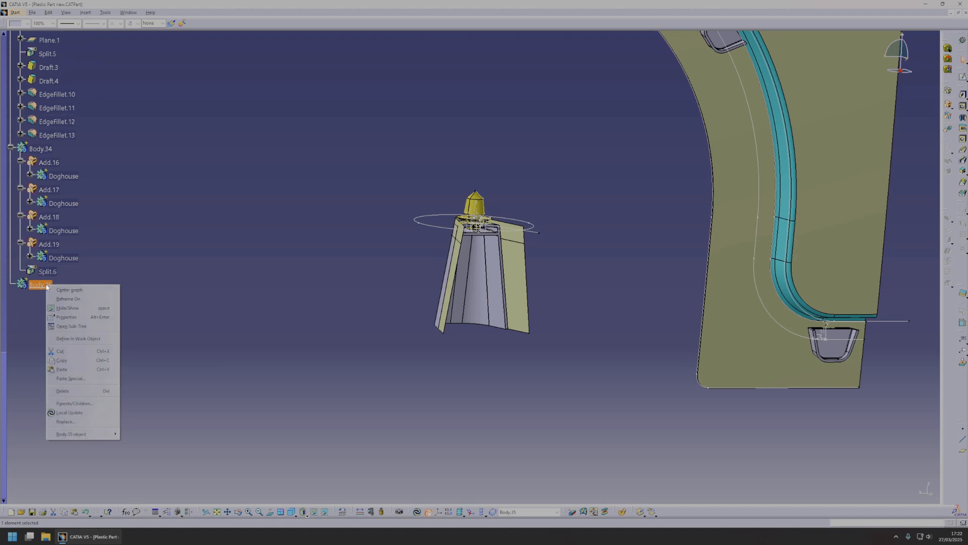
left_click(80, 338)
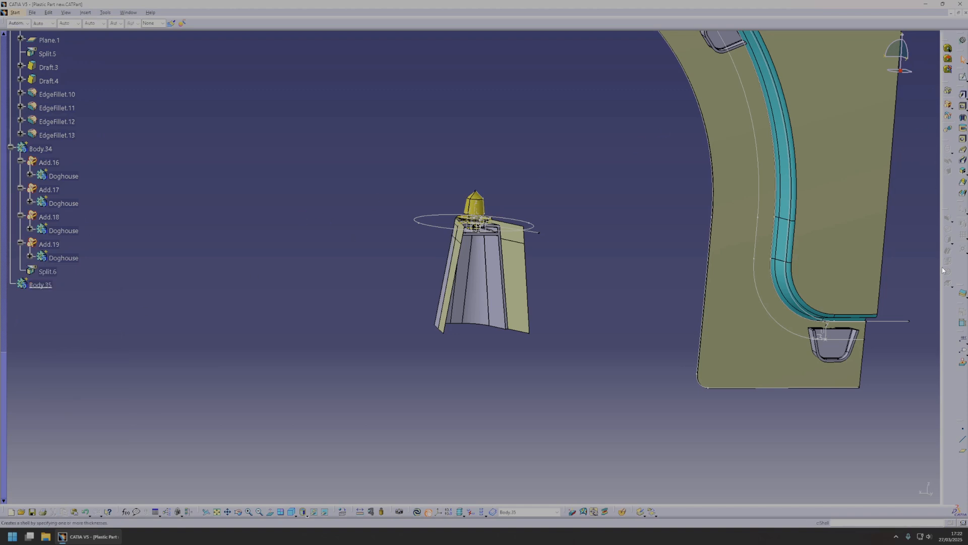
left_click(962, 294)
scroll(448, 220, "up", 5)
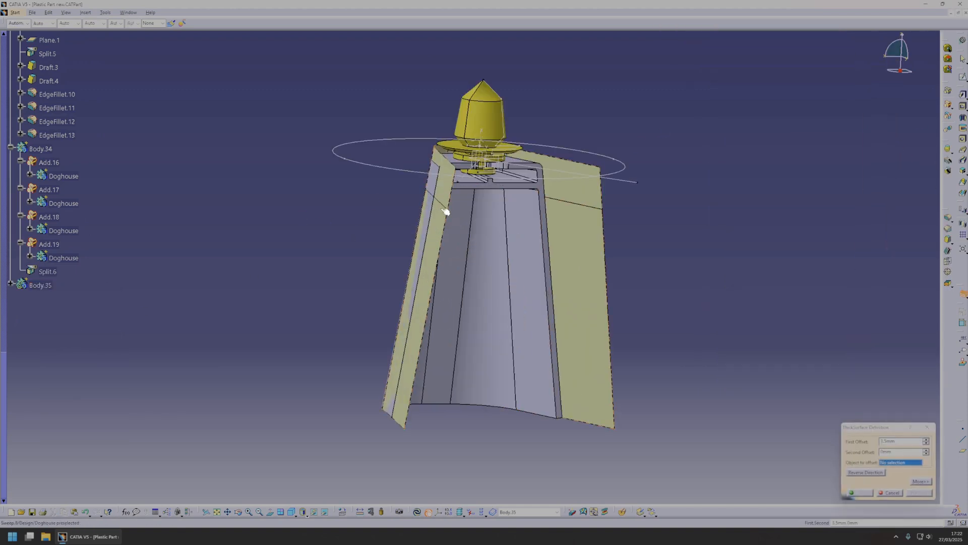
scroll(72, 230, "up", 5)
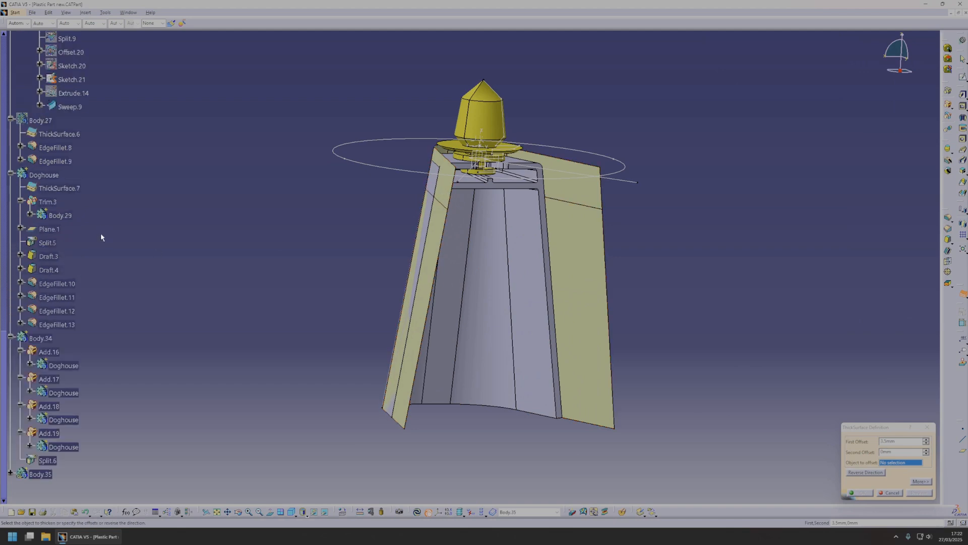
scroll(70, 212, "up", 3)
left_click(75, 202)
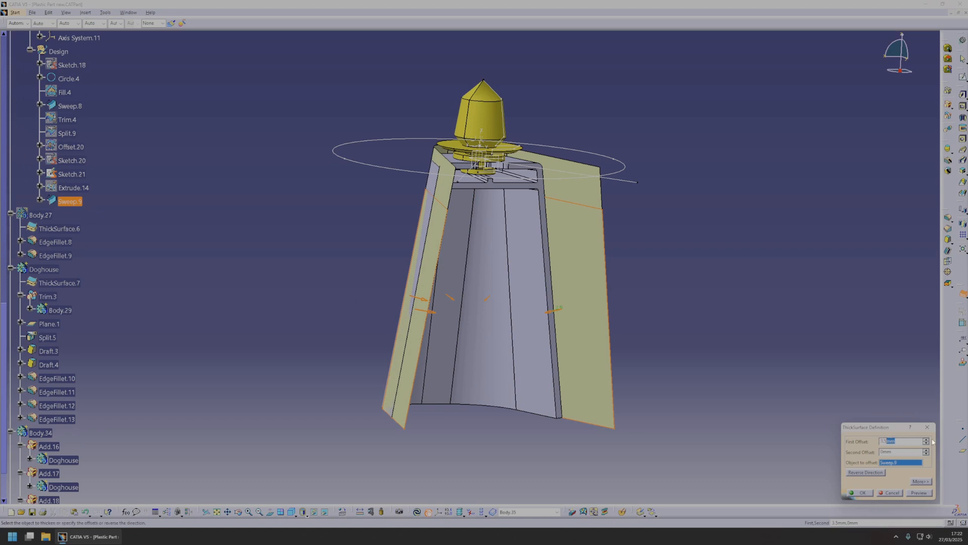
Set the first offset to 2.5 mm and create the Thick Surface from Sweep.9 in Body.35.
type("*0.75")
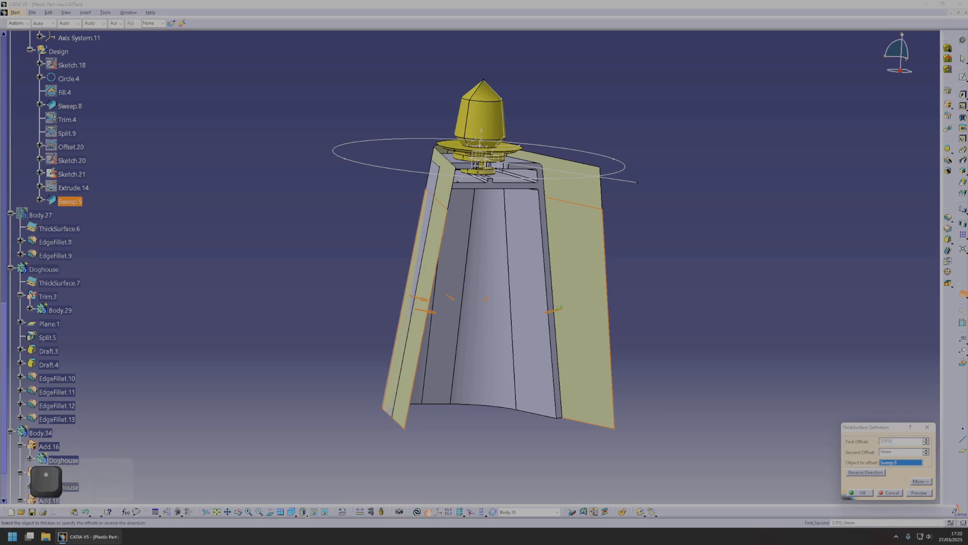
middle_click_drag(795, 380, 794, 376)
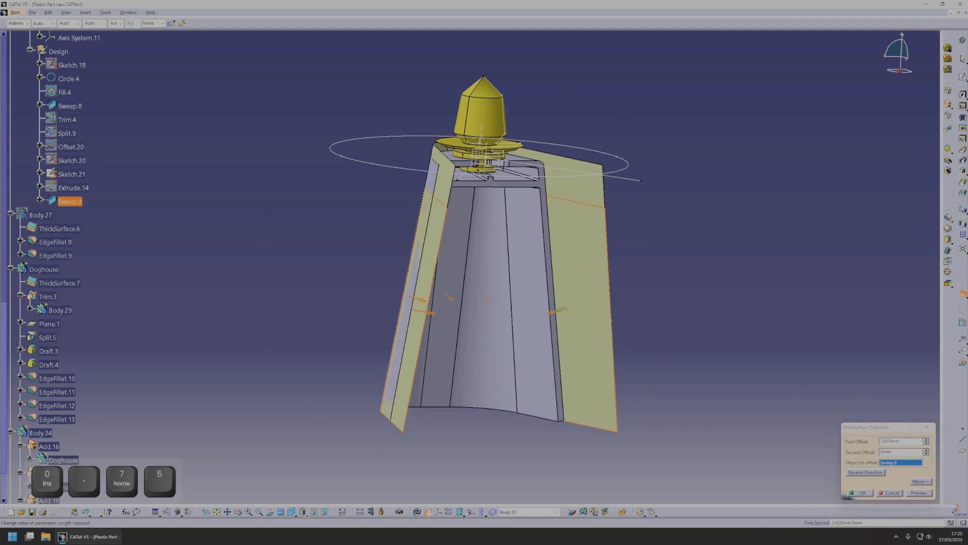
left_click_drag(880, 441, 926, 444)
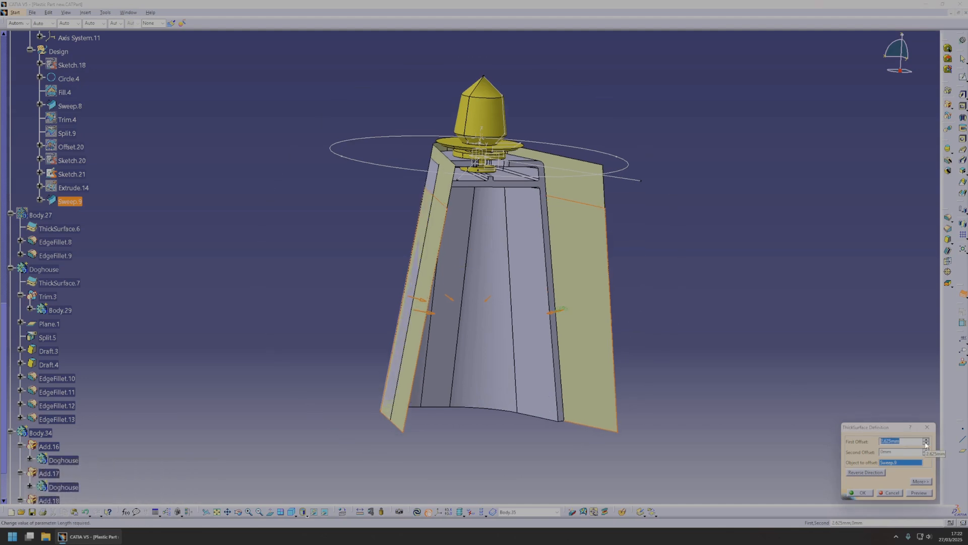
type("2.5")
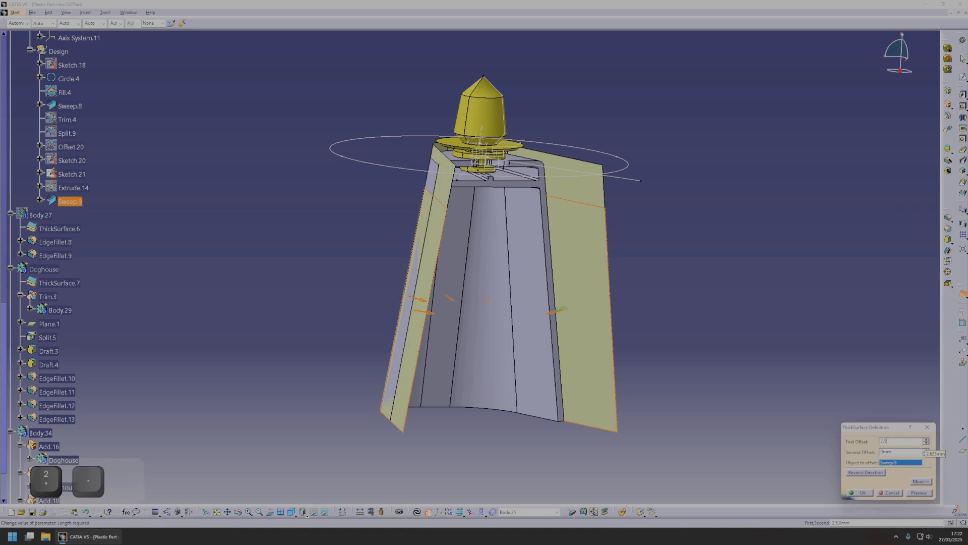
key("Return")
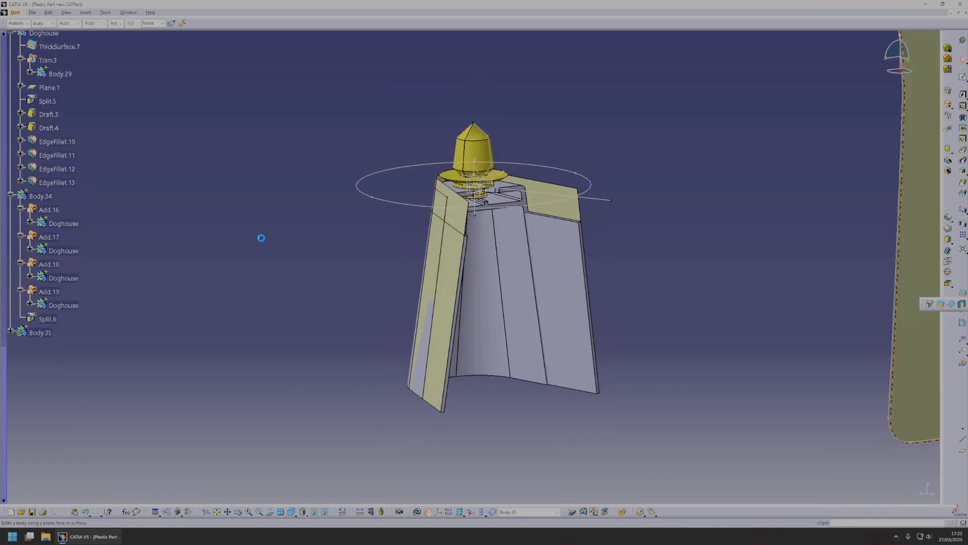
Split the thickened Body.35 using Plane.1 of the Doghouse body as the splitting element.
scroll(51, 339, "up", 1)
scroll(71, 257, "up", 5)
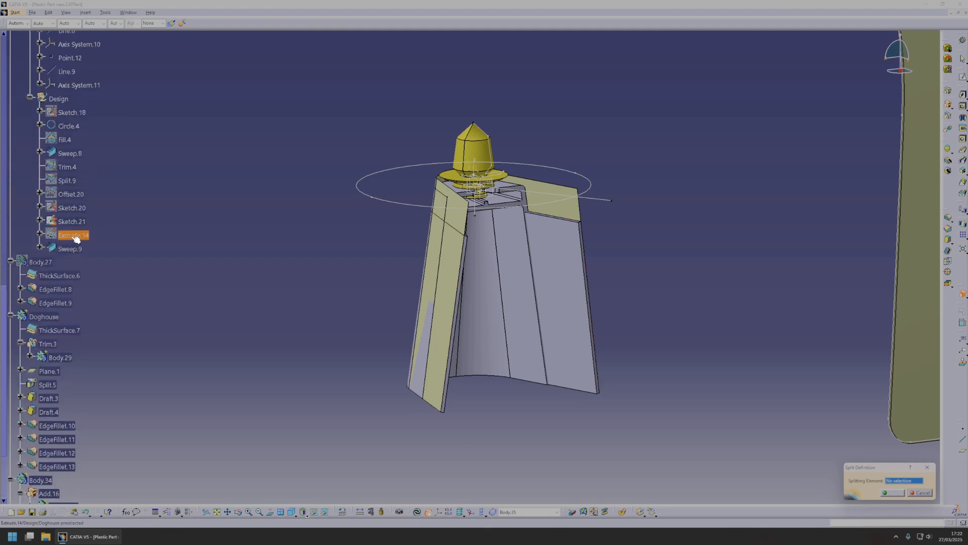
middle_click_drag(464, 261, 523, 264)
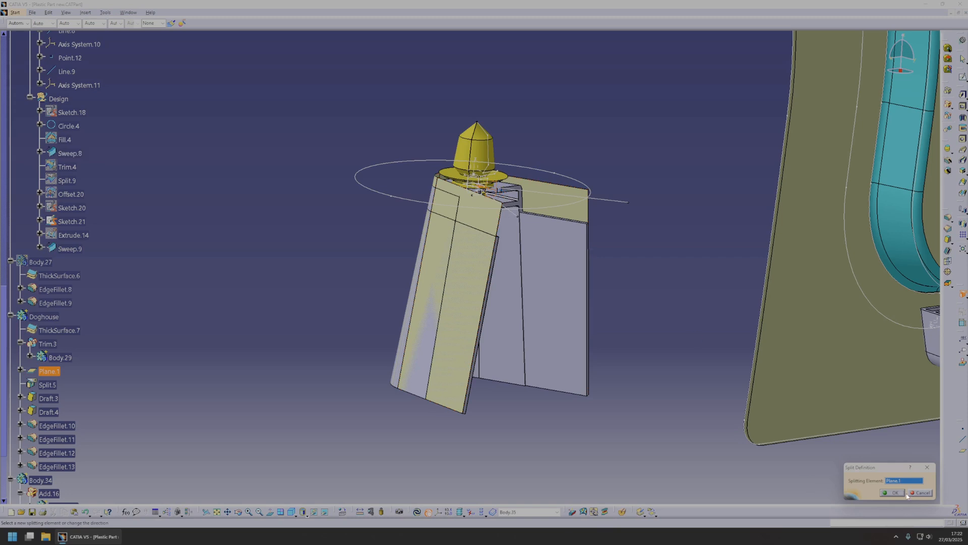
left_click(899, 494)
Copy Body.35 and paste it into the Plastic Part New root using the As Result With Link format.
middle_click_drag(650, 343, 449, 272)
scroll(132, 303, "down", 8)
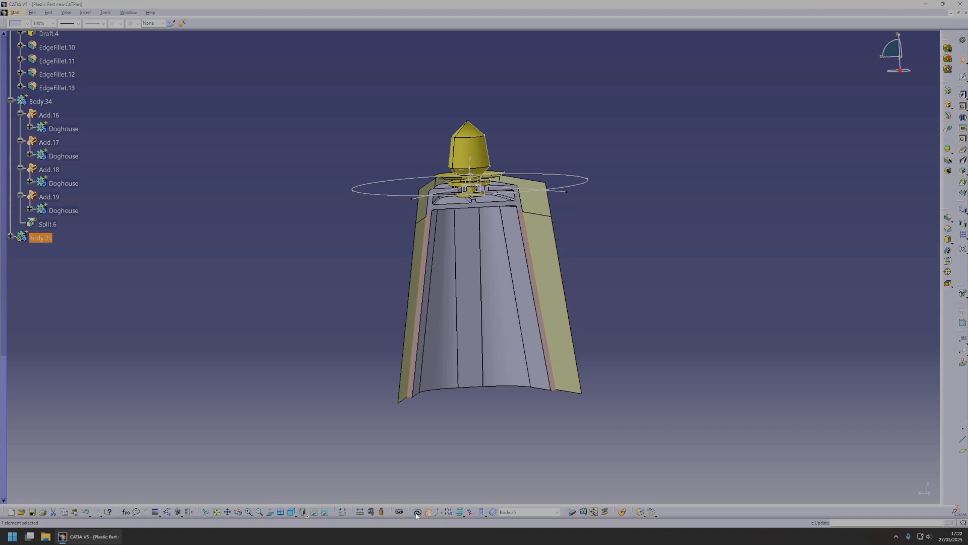
left_click(40, 237)
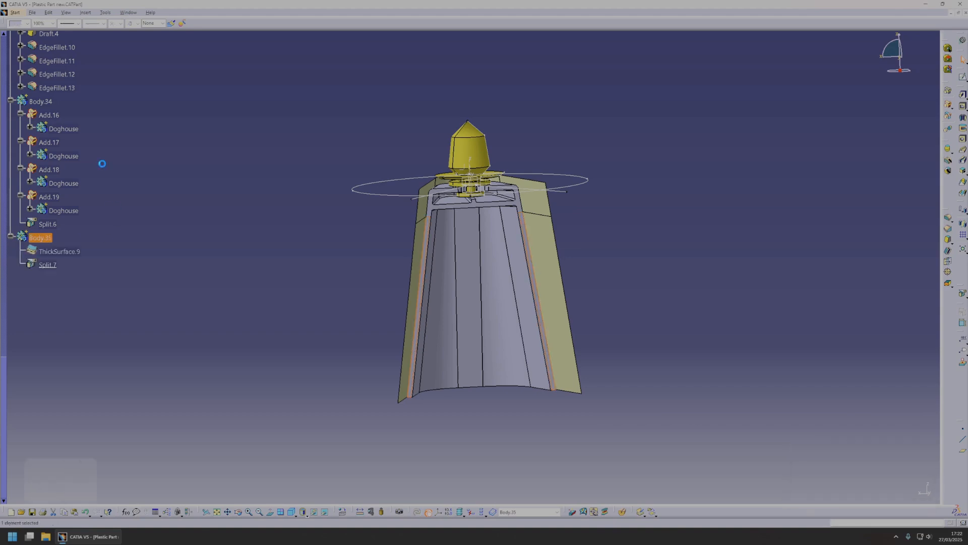
scroll(84, 157, "up", 20)
key("ctrl+c")
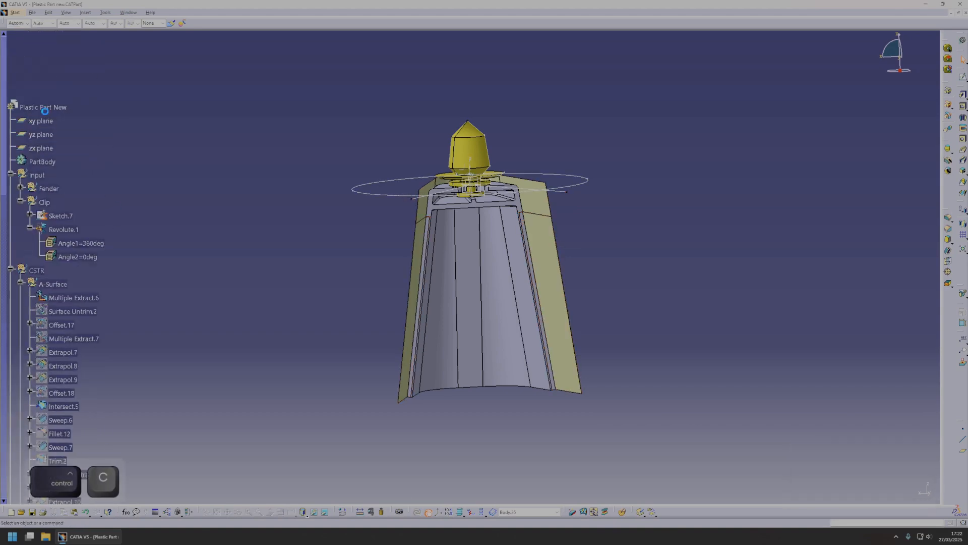
left_click(44, 107)
right_click(61, 108)
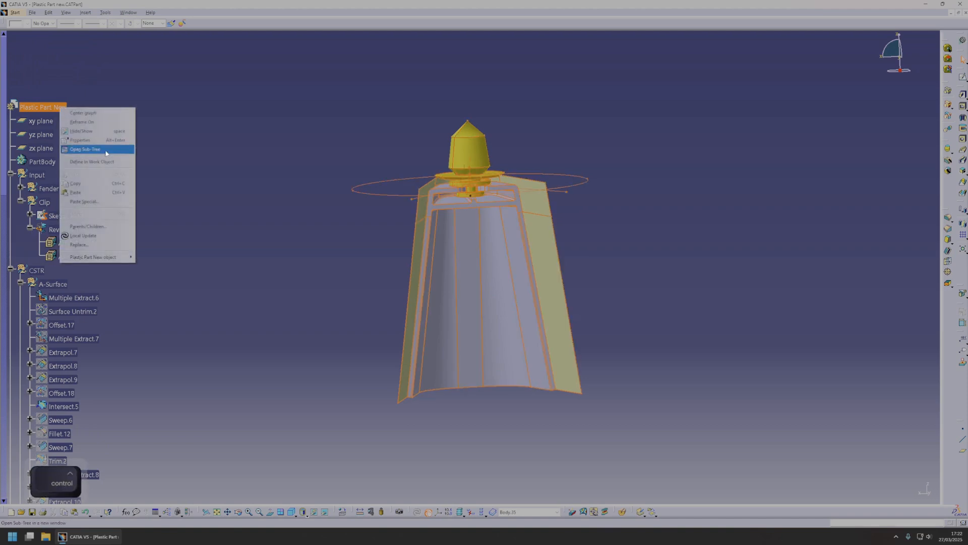
left_click(84, 201)
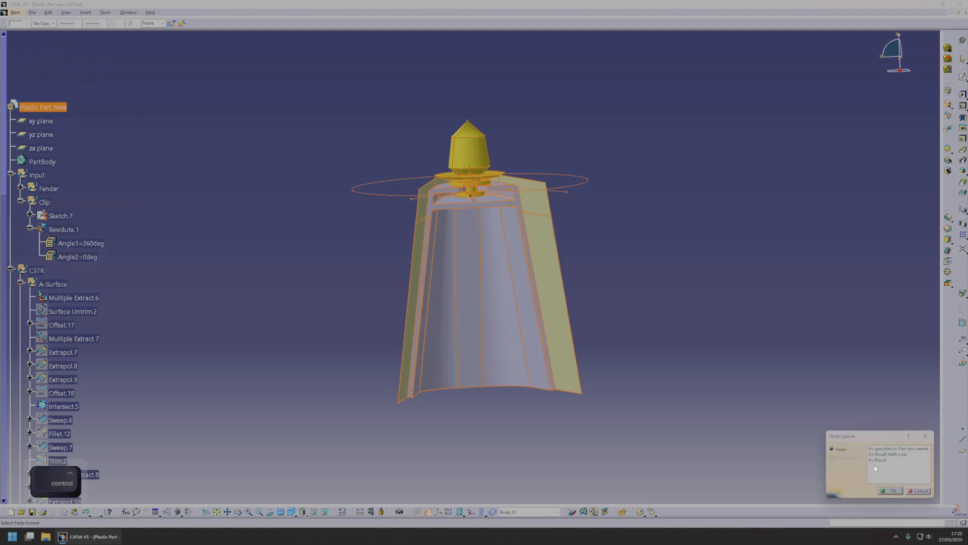
left_click(891, 491)
Expand the pasted linked body in the tree and start the Remove Face command on it.
scroll(132, 300, "down", 20)
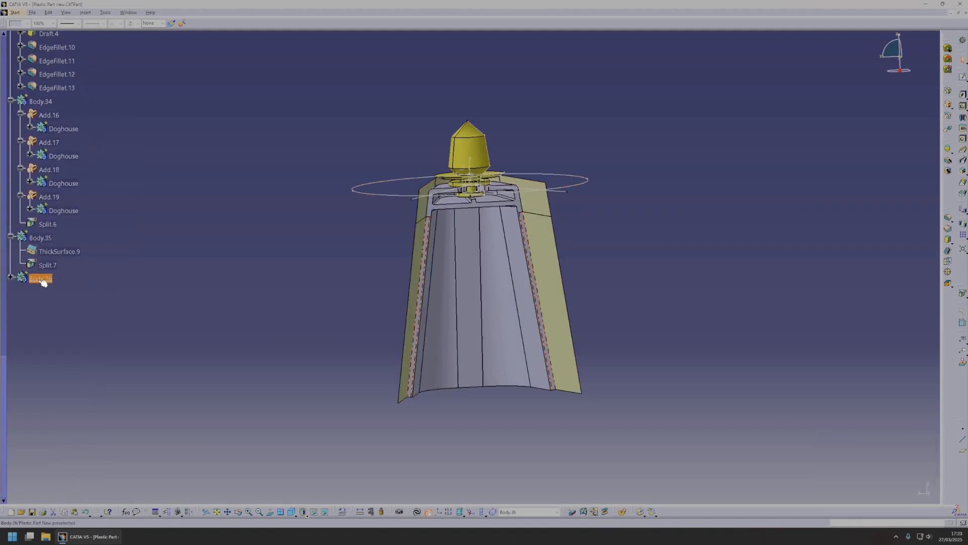
left_click(916, 246)
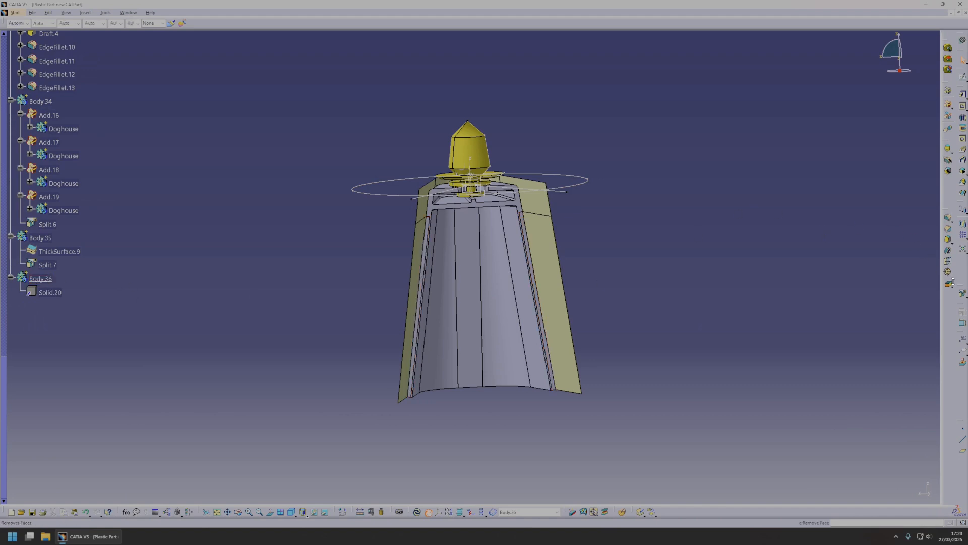
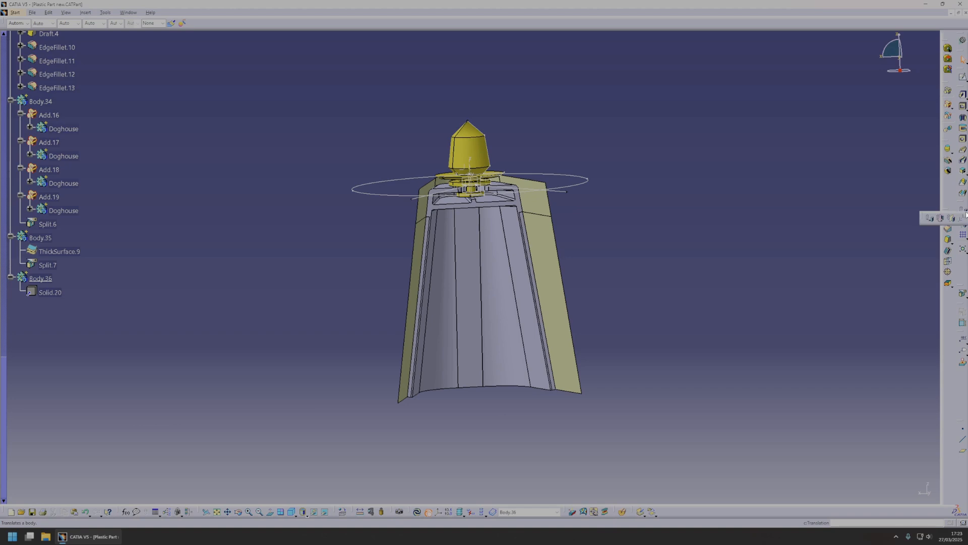
Move Body.36 with an Axis To Axis transformation from Axis System.7 to the axis system at the arch's upper-left doghouse.
left_click(964, 218)
left_click(536, 297)
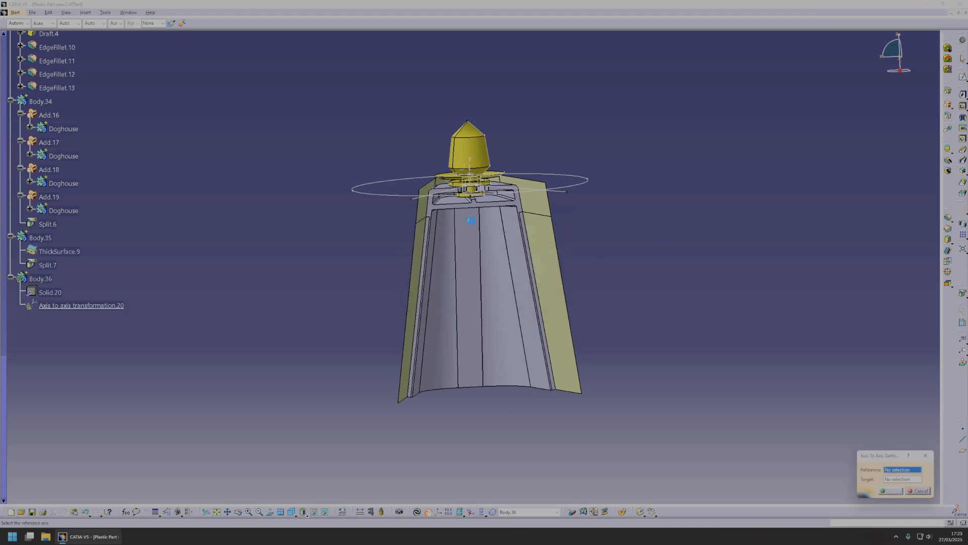
middle_click_drag(468, 165, 539, 360)
middle_click_drag(535, 196, 392, 271)
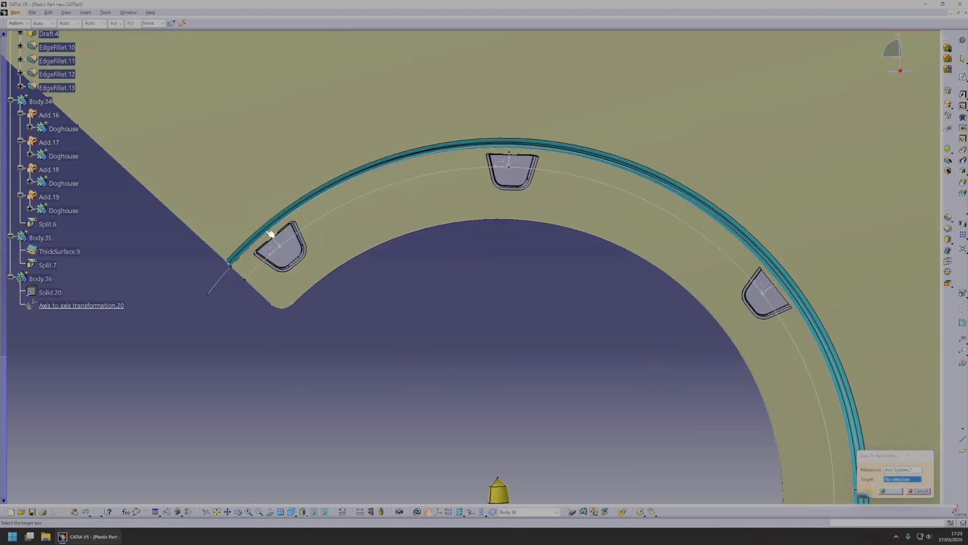
left_click(276, 244)
middle_click_drag(275, 244, 430, 266)
left_click(891, 491)
Copy the transformed Body.36 and paste it three times into the part.
left_click(41, 279)
key("ctrl+c")
scroll(39, 164, "up", 20)
left_click(39, 154)
key("ctrl+v")
scroll(26, 184, "down", 20)
left_click(48, 307)
middle_click_drag(156, 182, 161, 231)
scroll(39, 202, "up", 20)
left_click(39, 153)
key("ctrl+v")
key("ctrl+v")
scroll(39, 202, "down", 20)
Retarget the axis-to-axis transformations of the three pasted bodies to the axis systems of the remaining three doghouse positions.
left_click(11, 305)
double_click(75, 334)
left_click(572, 224)
left_click(891, 492)
left_click(11, 345)
double_click(80, 374)
left_click(704, 294)
left_click(891, 492)
left_click(10, 386)
double_click(80, 415)
left_click(789, 462)
left_click(891, 491)
Insert a new empty body after the transformed copies.
scroll(53, 279, "up", 20)
left_click(85, 13)
left_click(94, 33)
scroll(187, 268, "down", 20)
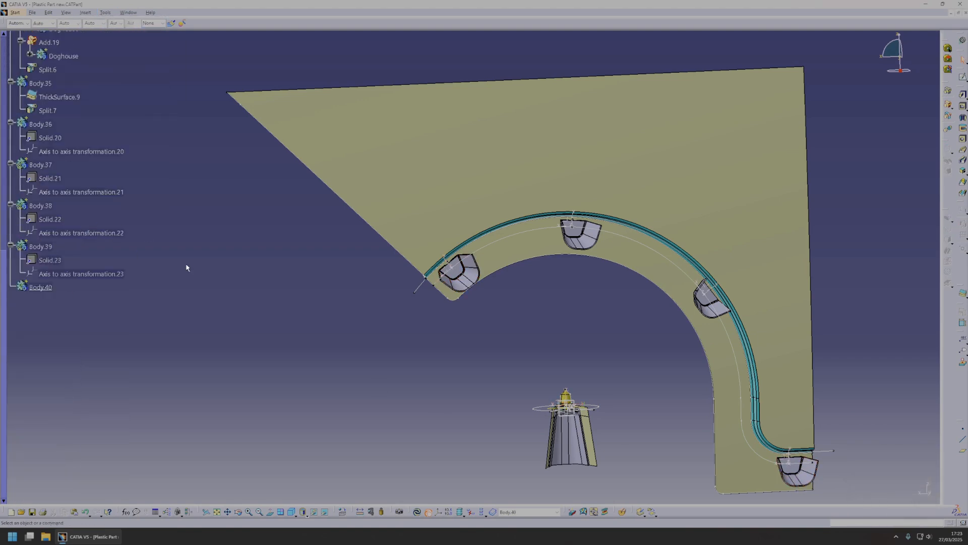
left_click(948, 91)
left_click(47, 126)
left_click(887, 492)
right_click(43, 247)
left_click(99, 298)
key("ctrl+z")
key("Escape")
Add Body.36 to the empty Body.40 with the Add Boolean operation.
left_click(951, 119)
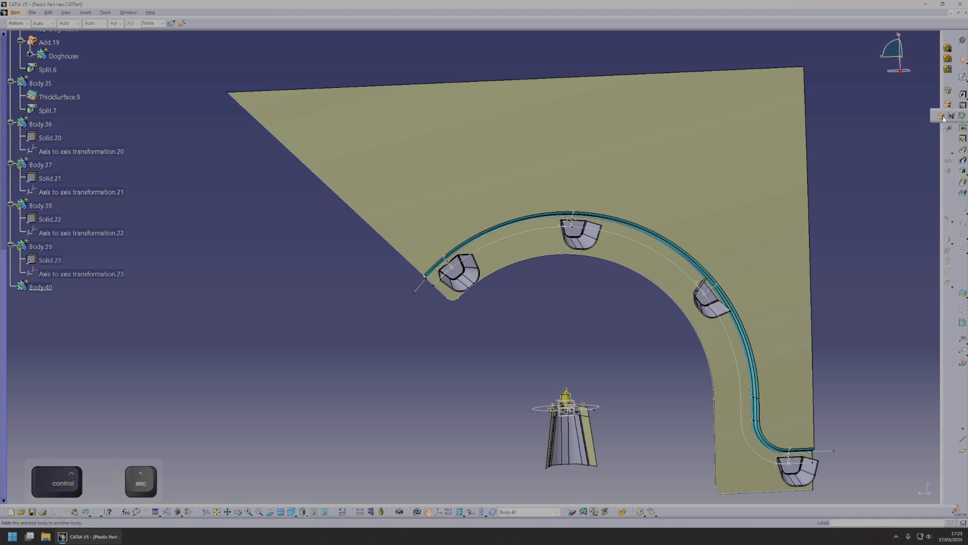
left_click(944, 118)
left_click(458, 274)
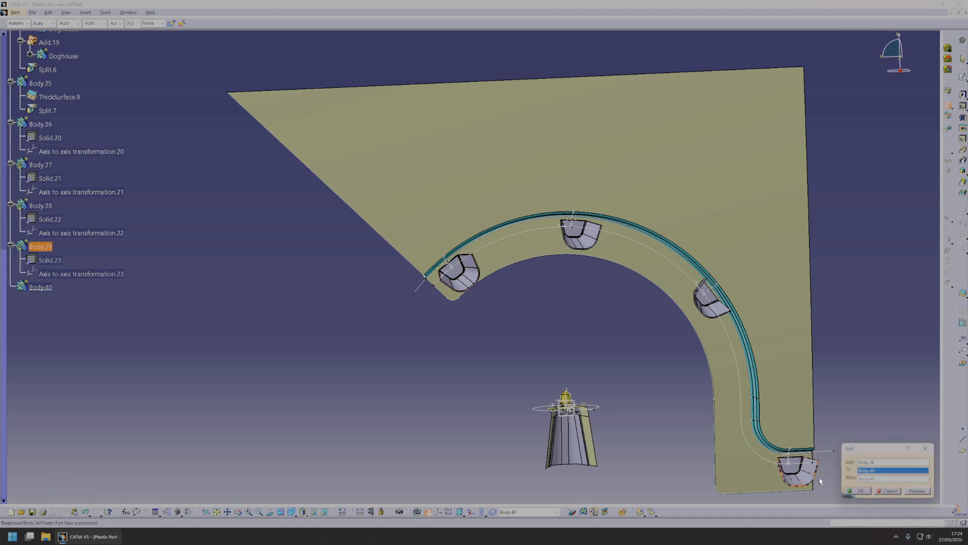
left_click(863, 490)
Add Body.37, Body.38 and Body.39 to Body.40 as Boolean additions.
left_click(947, 105)
key("Escape")
right_click(45, 248)
left_click(93, 303)
left_click(948, 104)
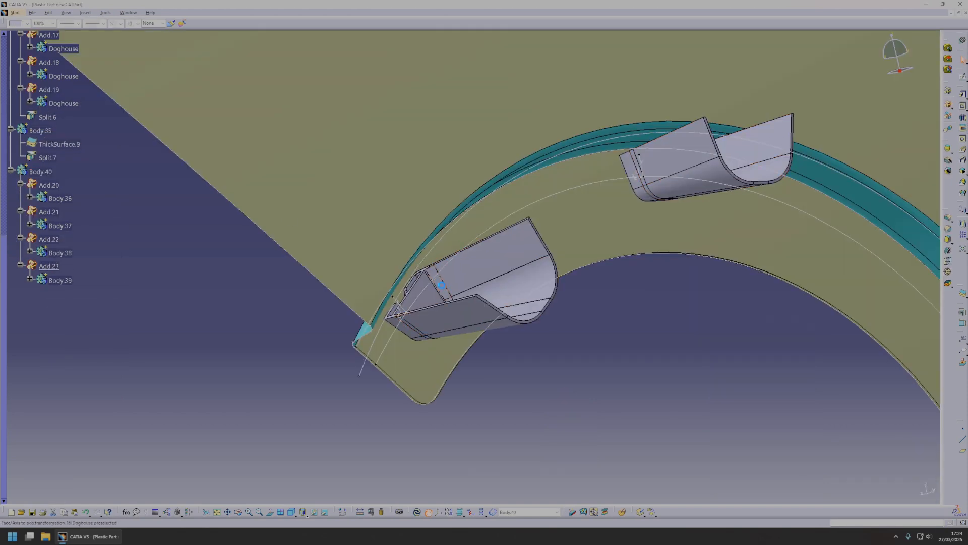
right_click(440, 284)
left_click(456, 289)
Add Body.34, which holds the four split doghouses, to Body.40.
left_click(46, 213)
middle_click_drag(526, 272, 533, 337)
left_click(11, 212)
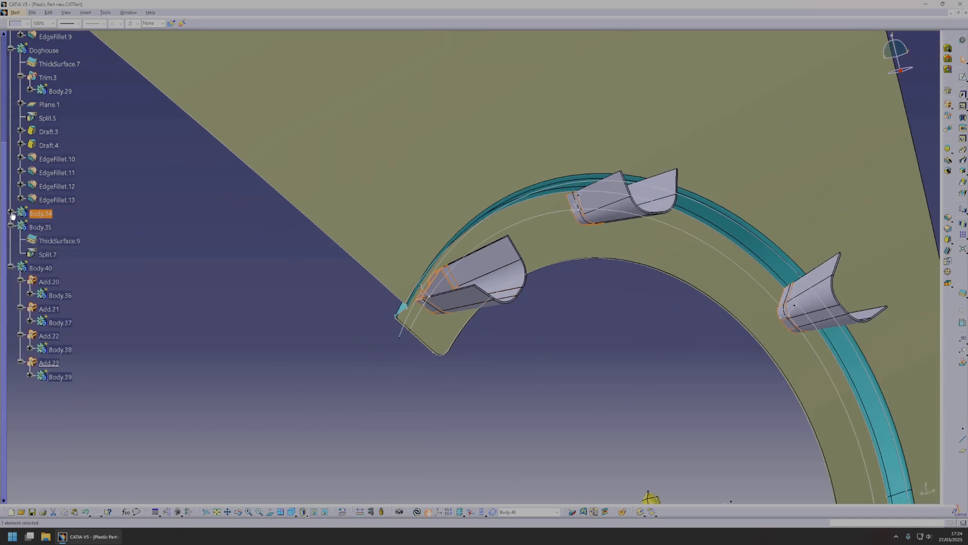
right_click(50, 261)
left_click(89, 316)
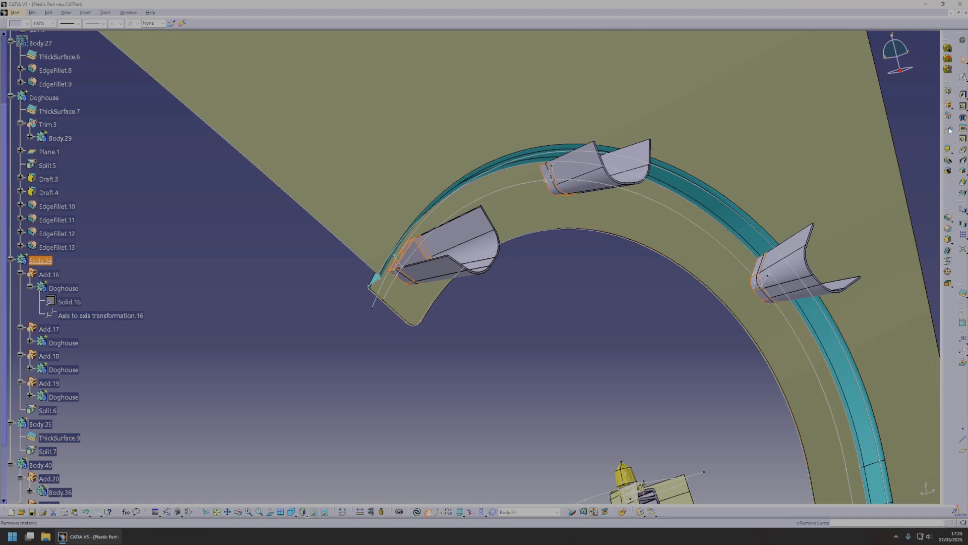
left_click(948, 104)
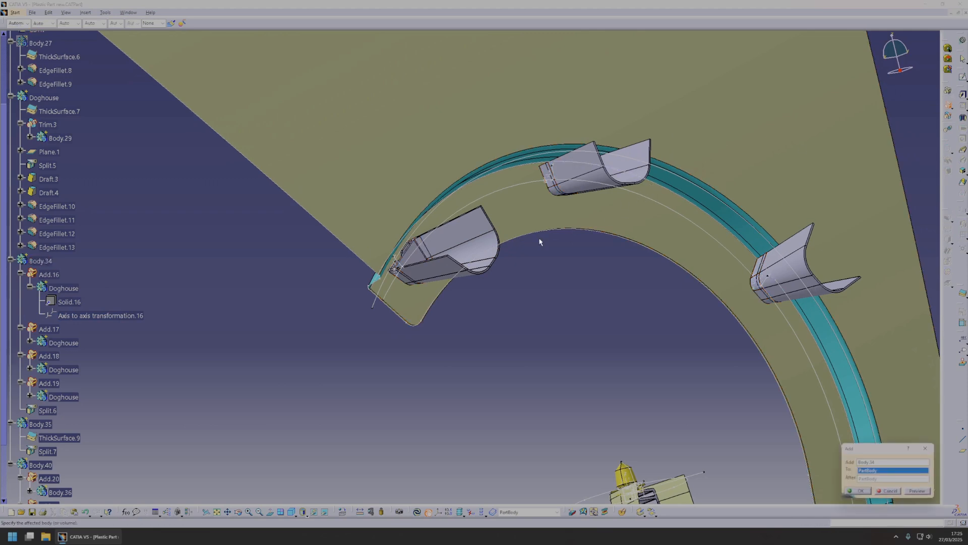
scroll(76, 273, "down", 6)
left_click(40, 228)
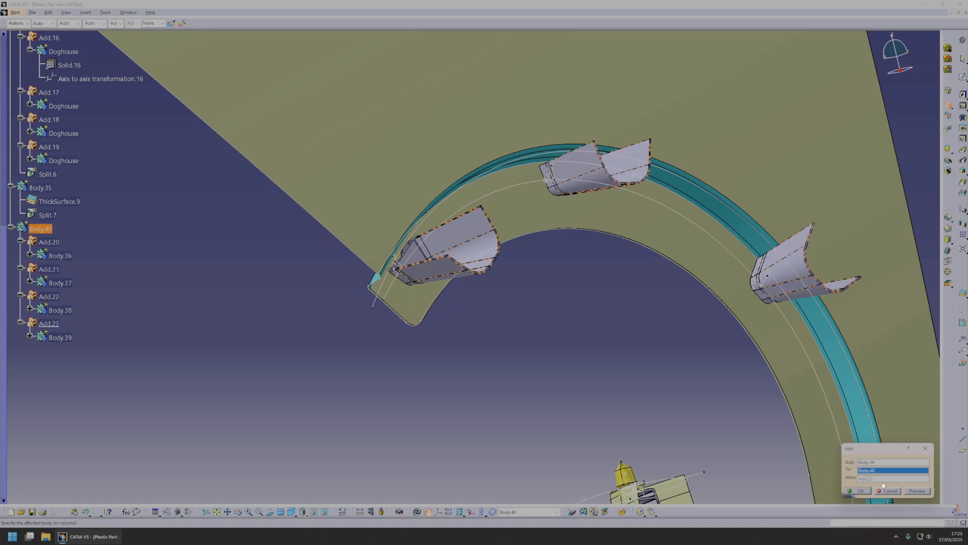
left_click(858, 490)
Rename Body.40 as Dohouses.
scroll(70, 254, "up", 3)
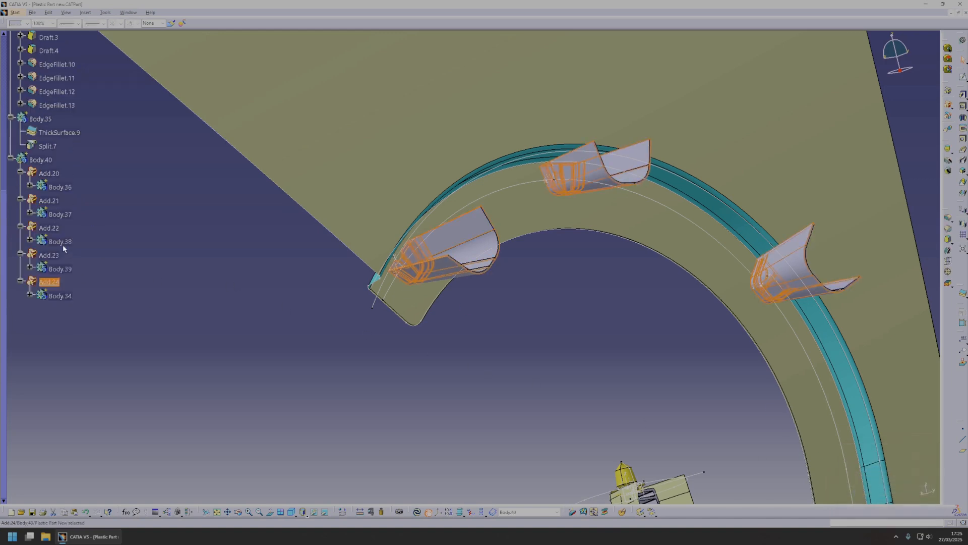
right_click(50, 160)
left_click(64, 196)
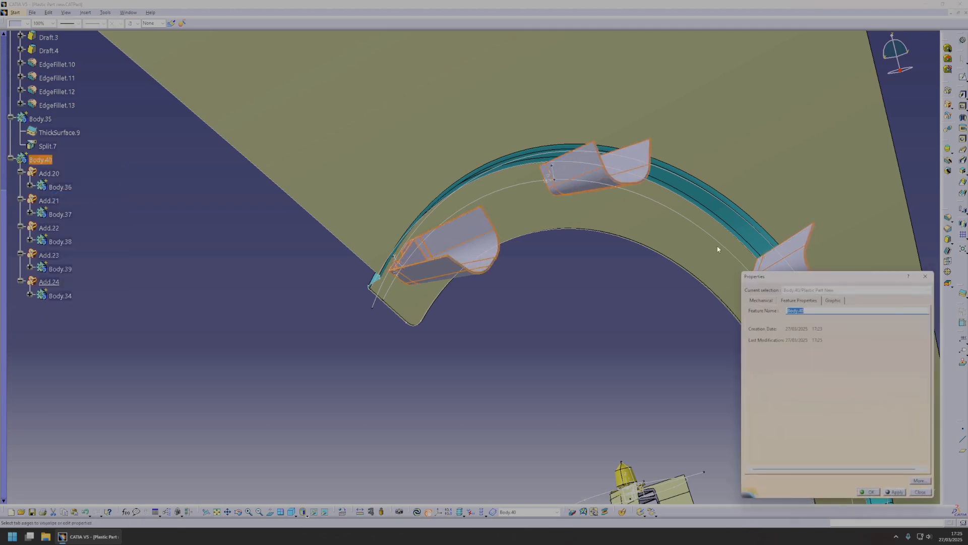
type("Dohouses")
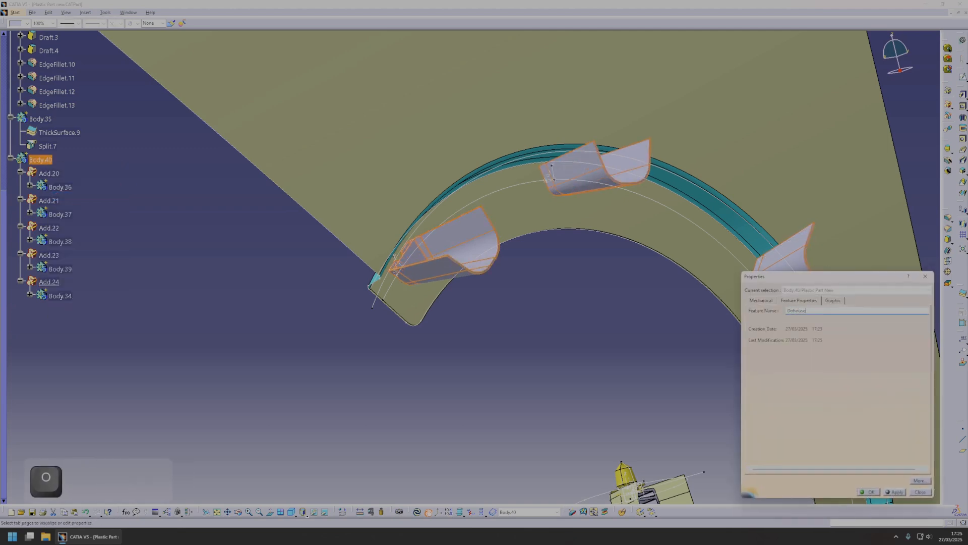
key("Return")
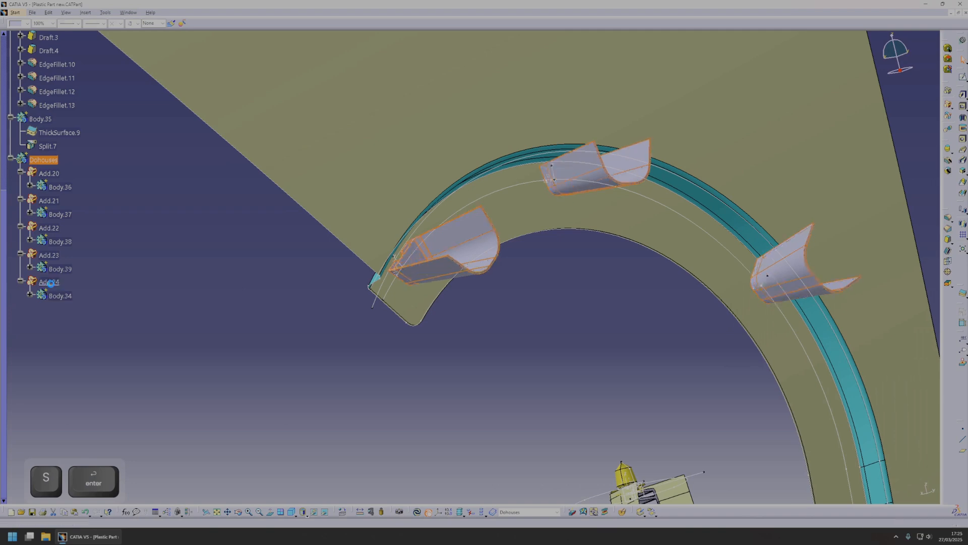
Rename Body.34 inside the last Add of the Dohouses body as Thinning.
left_click(59, 296)
right_click(59, 297)
left_click(79, 328)
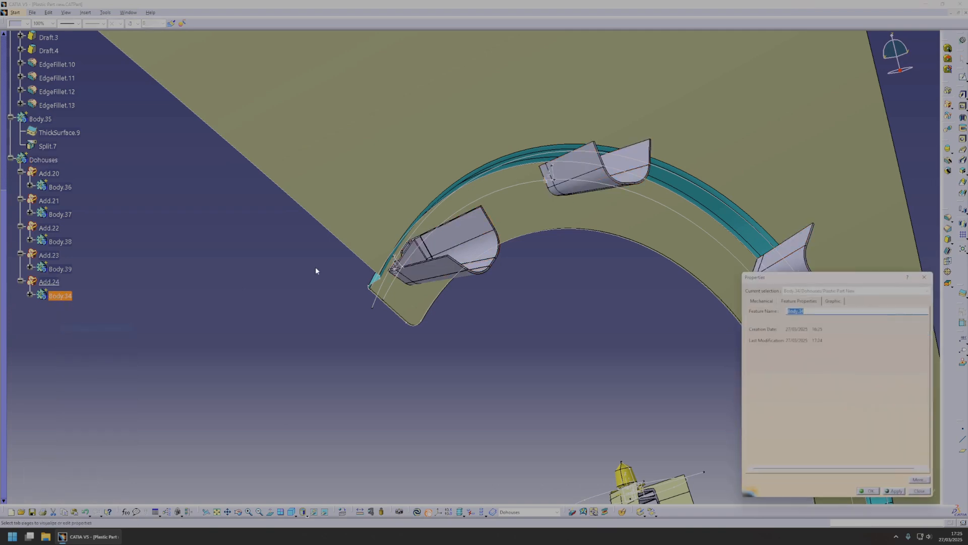
type("Thinning")
key("Return")
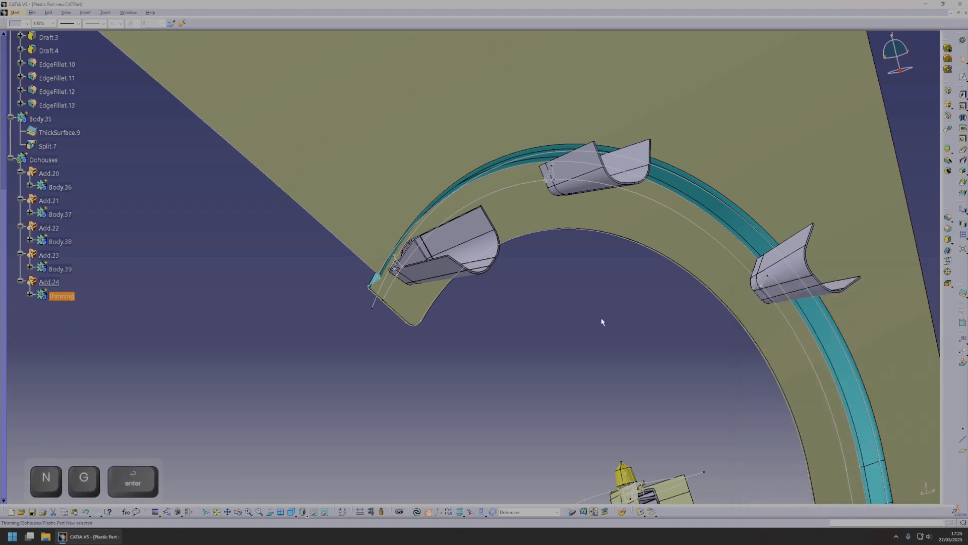
Define Body.35 as the in-work object and hide it.
left_click(44, 159)
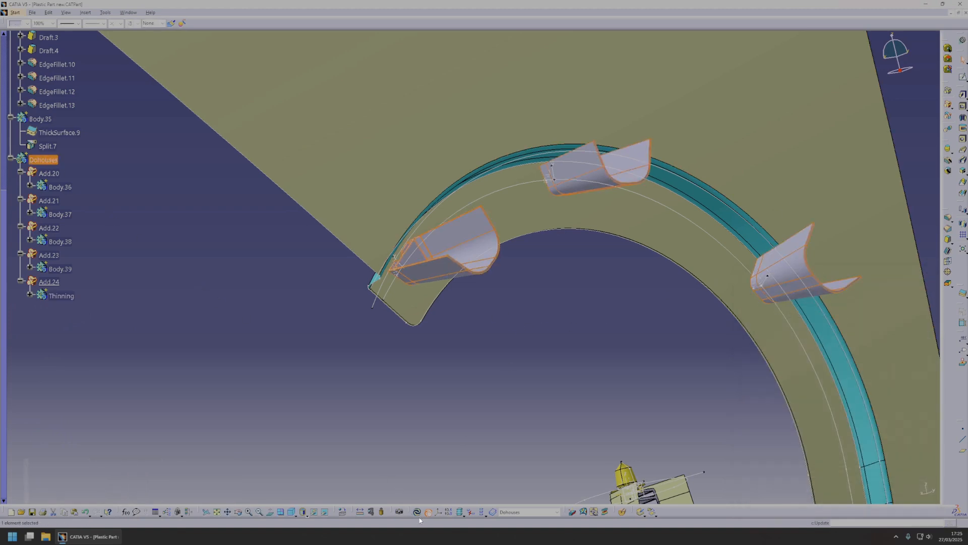
scroll(122, 291, "up", 1)
right_click(46, 167)
left_click(85, 221)
scroll(56, 176, "up", 3)
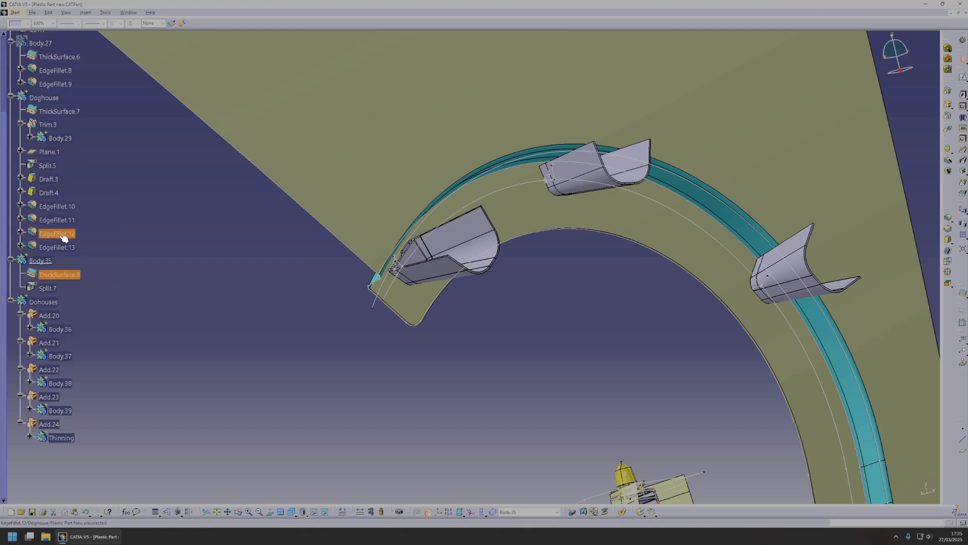
key("space")
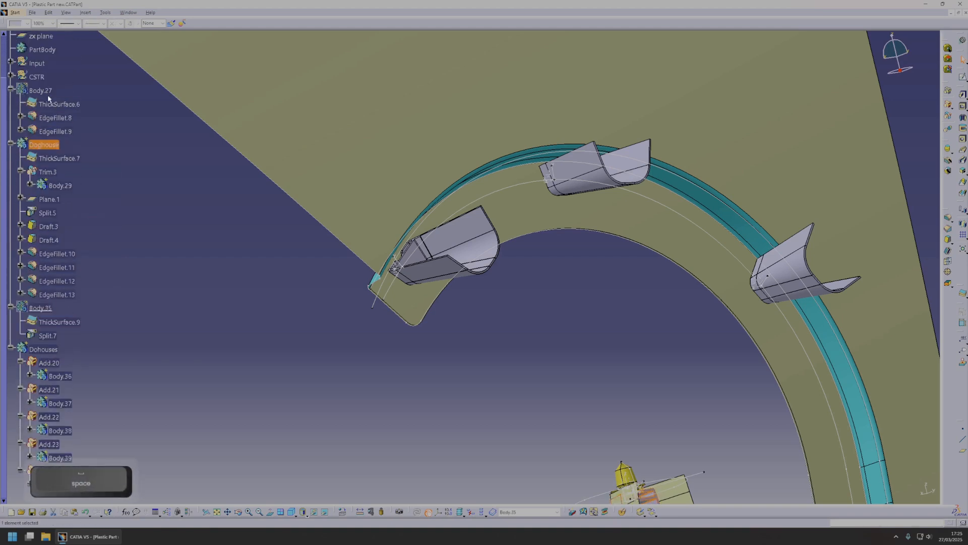
Show the thickened arch body, Body.27, and rename it A-Surface.
right_click(47, 94)
right_click(46, 92)
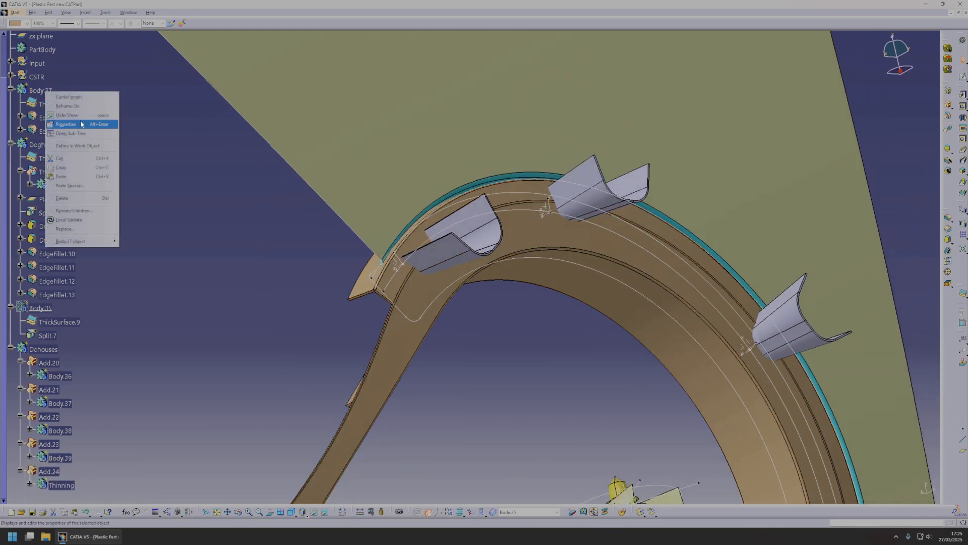
left_click(81, 124)
type("A")
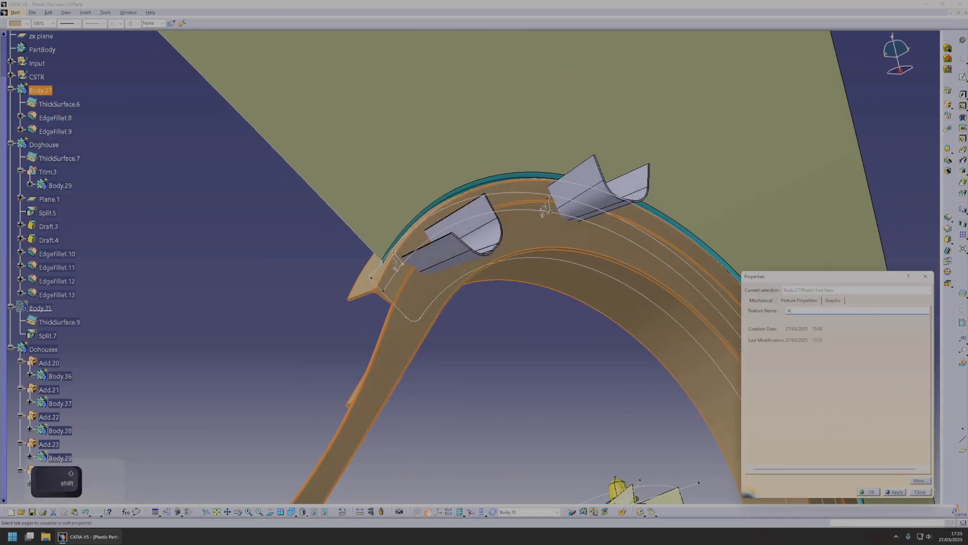
type("-Surface")
key("Return")
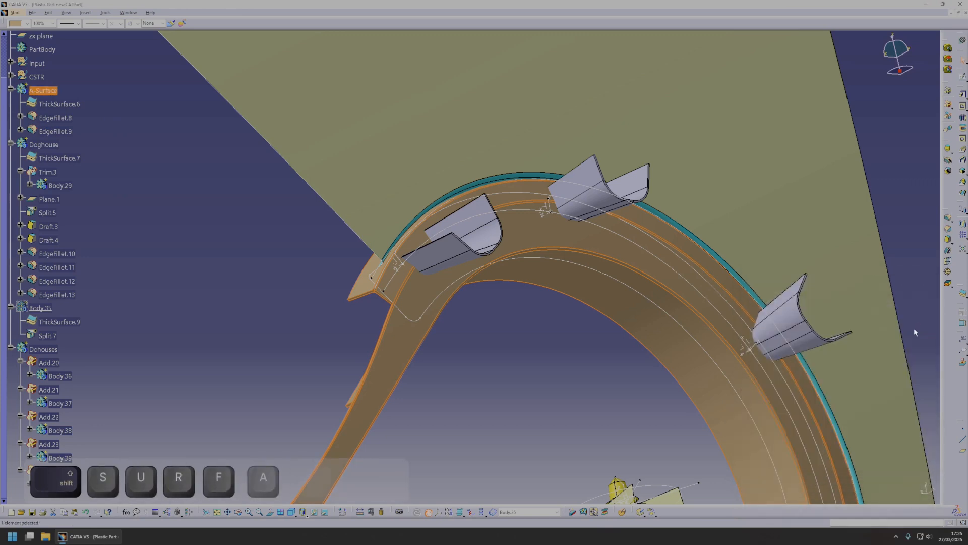
Rename the A-Surface body as Main and define it as the in-work object.
right_click(47, 95)
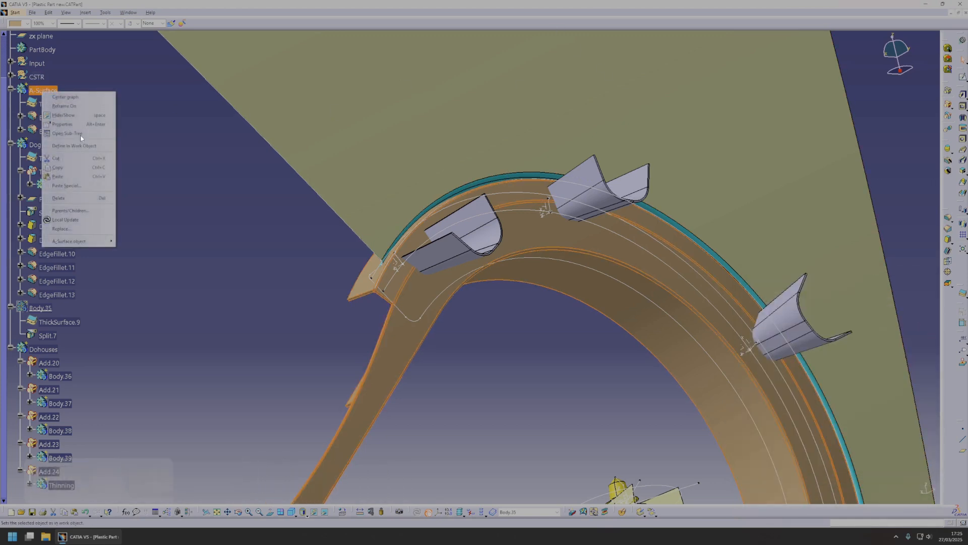
left_click(62, 124)
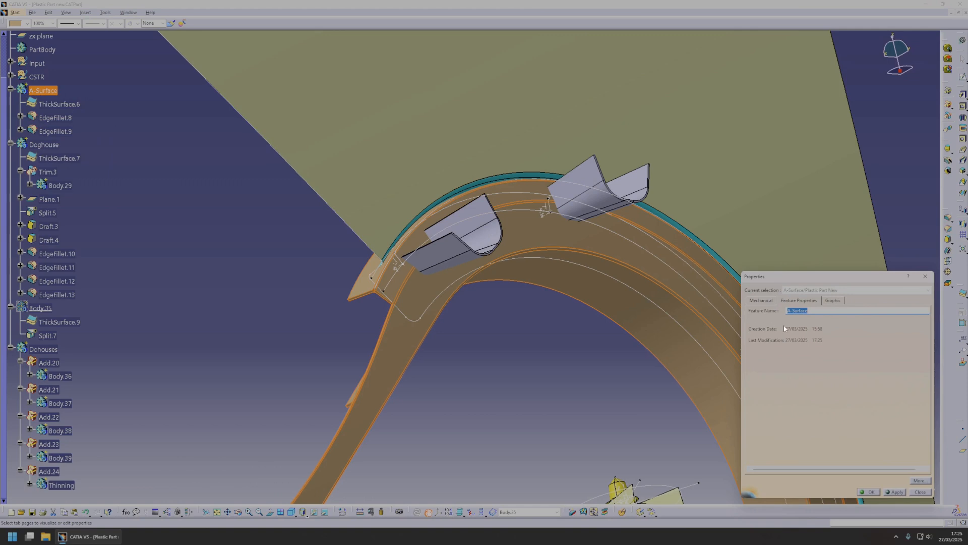
type("Main")
key("Return")
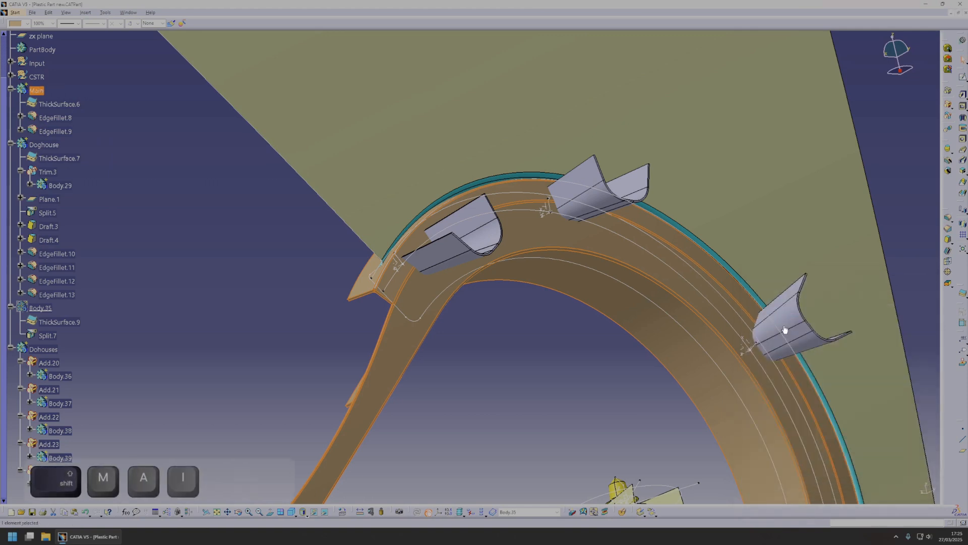
right_click(44, 91)
left_click(73, 145)
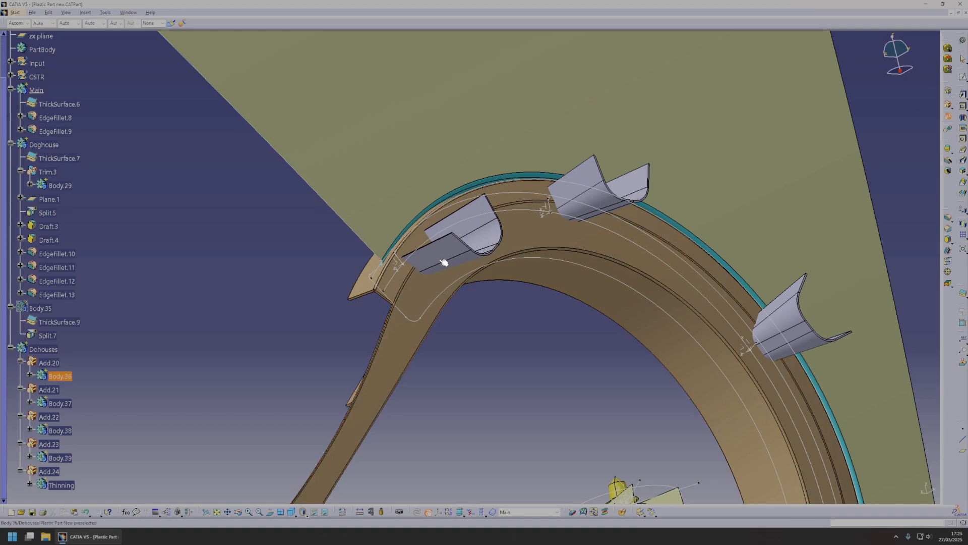
Trim the Dohouses body with Main, choosing one protruding wall face on each of the four doghouses as faces to remove.
left_click(875, 467)
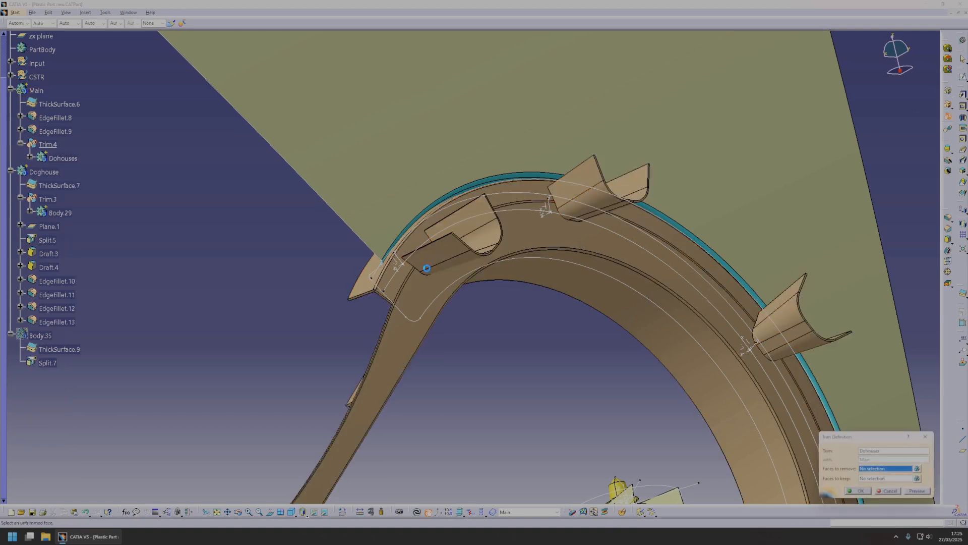
left_click(579, 183)
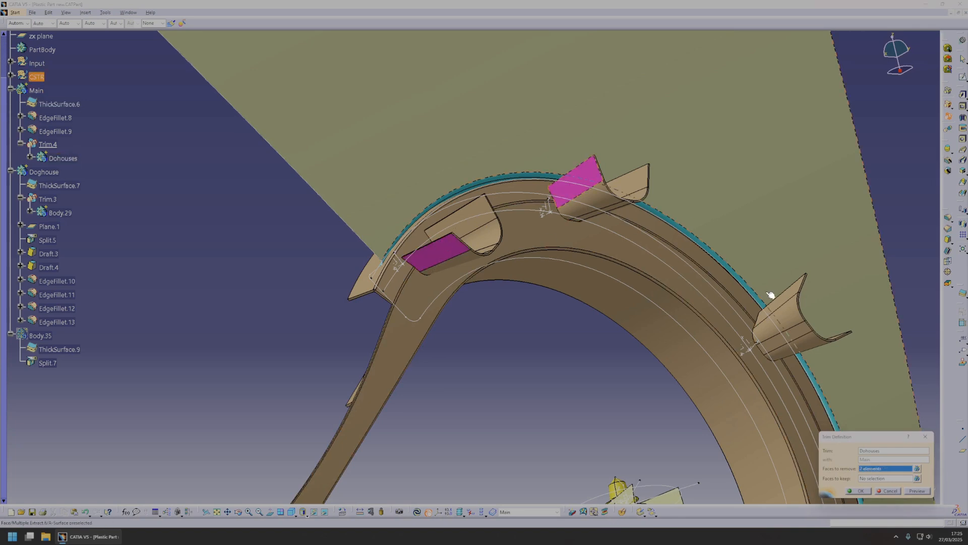
left_click(792, 312)
middle_click_drag(792, 312, 520, 113)
middle_click_drag(669, 361, 654, 324)
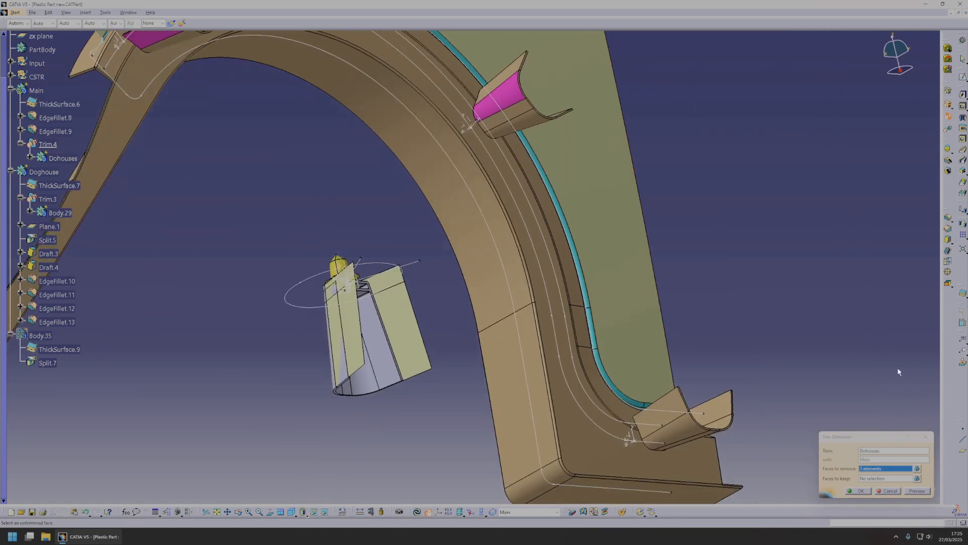
left_click(919, 491)
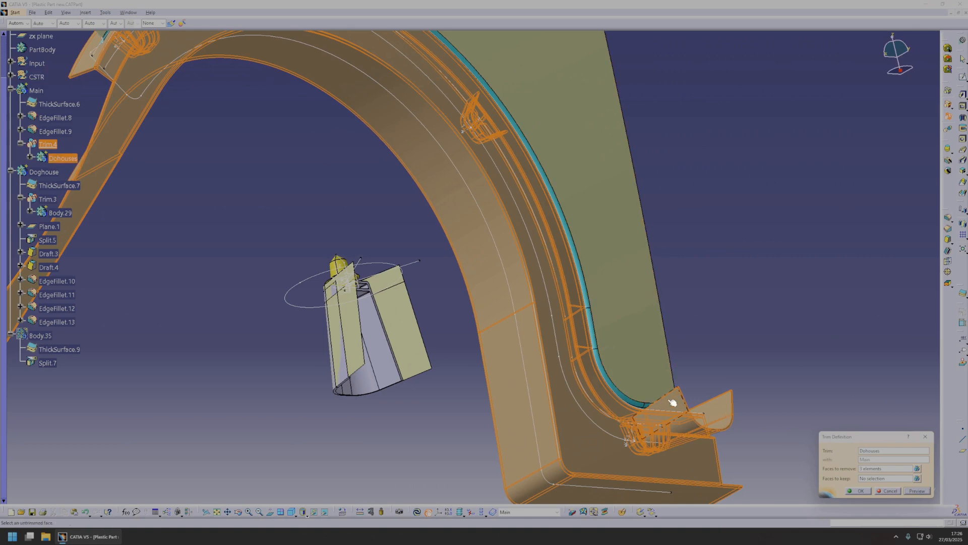
left_click(685, 406)
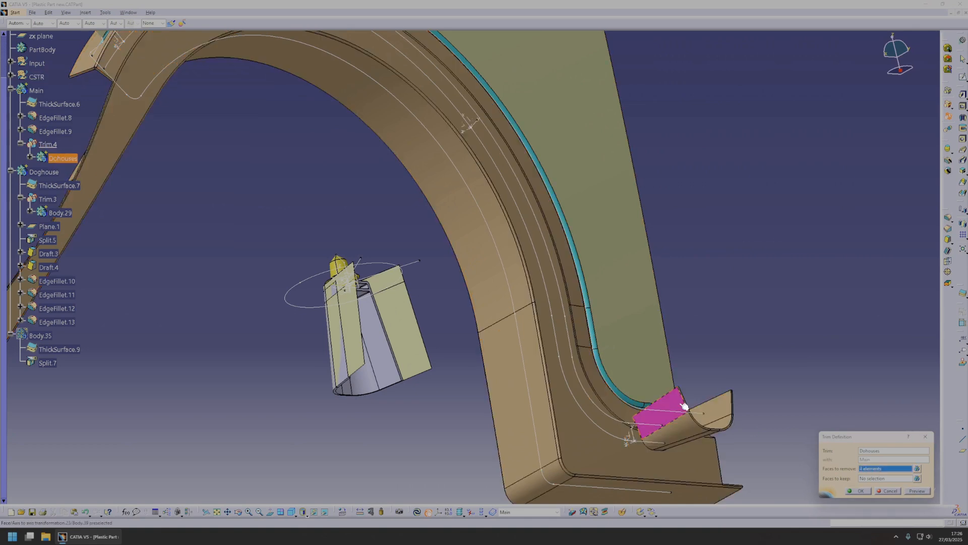
left_click(921, 491)
middle_click_drag(671, 413, 681, 469, "ctrl")
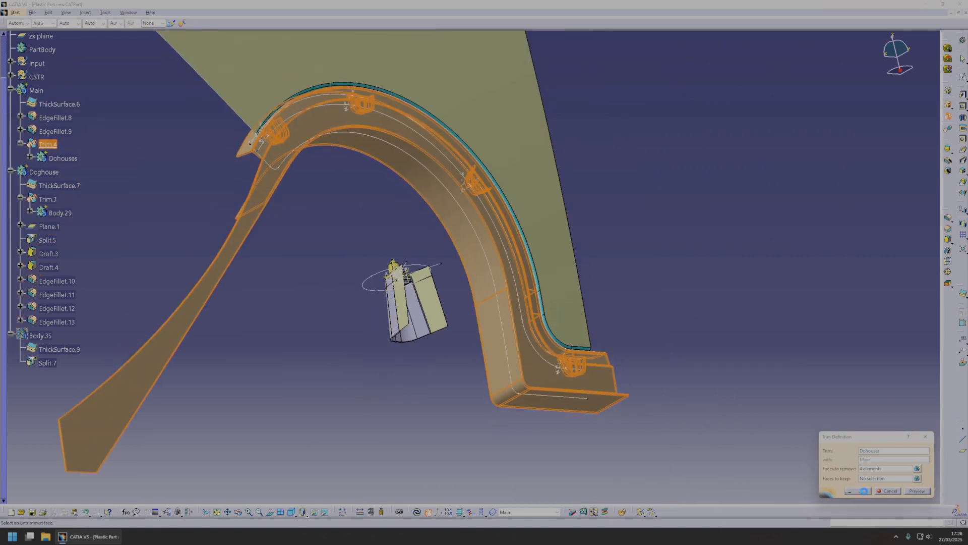
left_click(864, 491)
Hide the Input and CSTR geometrical sets and inspect the trimmed doghouses on the arch.
middle_click_drag(361, 318, 534, 292)
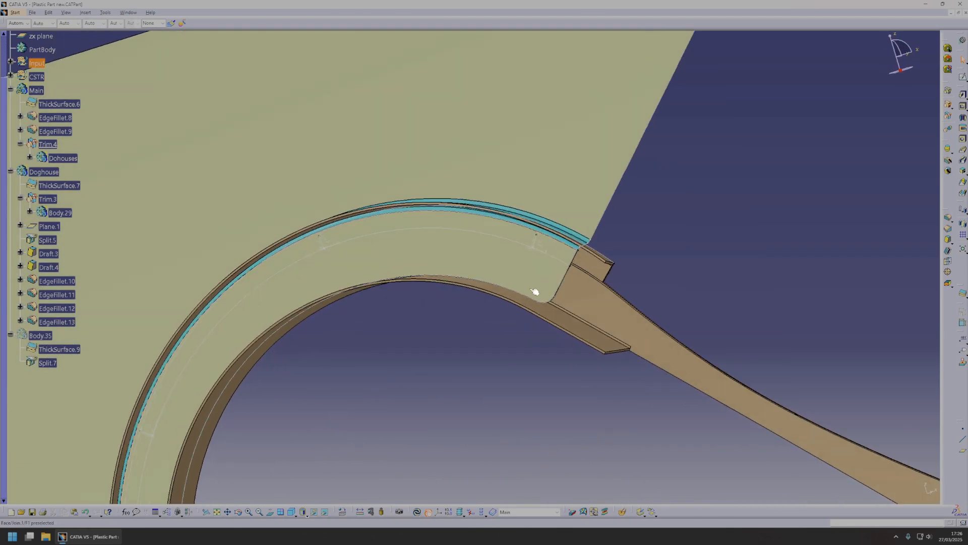
left_click(36, 62)
left_click(37, 77, "ctrl")
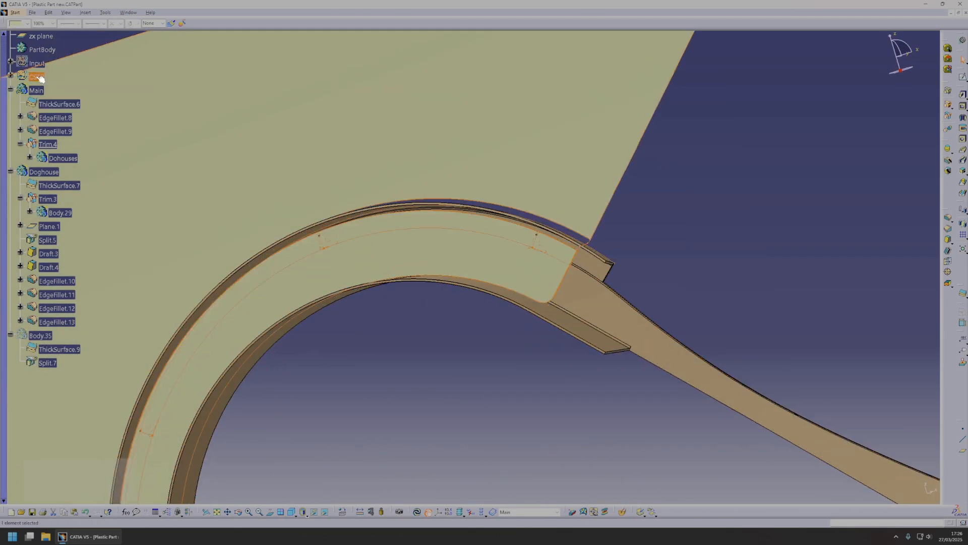
key("space")
middle_click_drag(573, 264, 515, 273)
middle_click_drag(508, 232, 593, 235)
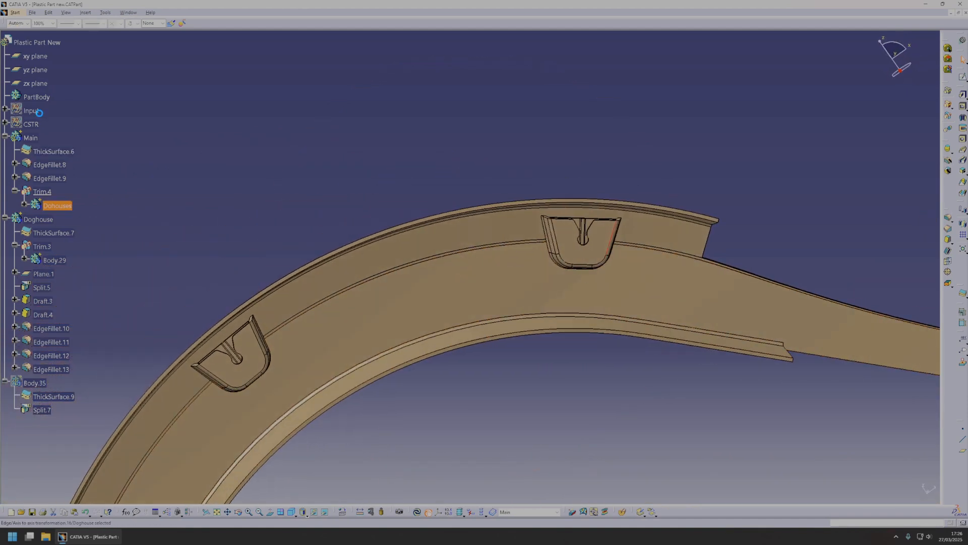
Show the CSTR geometrical set and reverse the Y axis of the doghouse axis system nearest the arch's wide end.
right_click(38, 129)
left_click(55, 157)
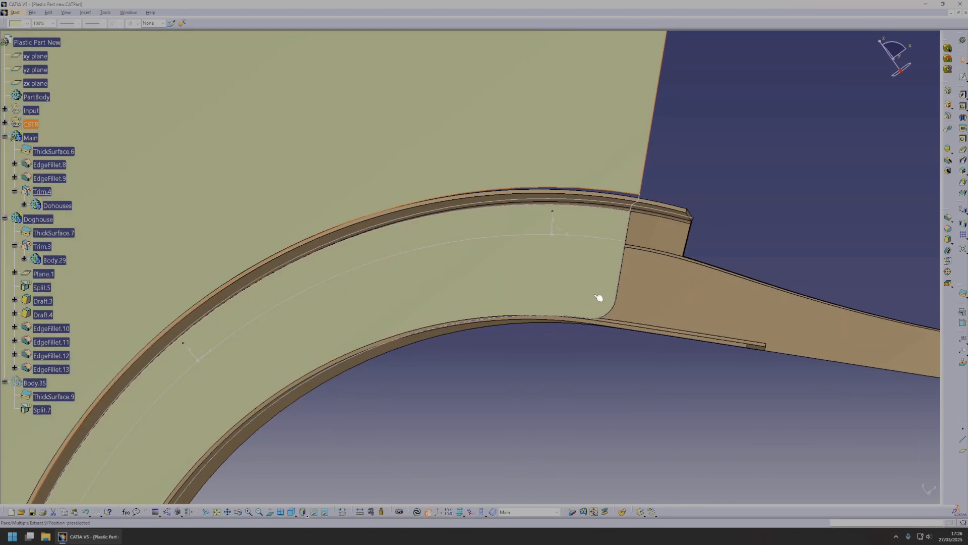
middle_click_drag(599, 297, 532, 255)
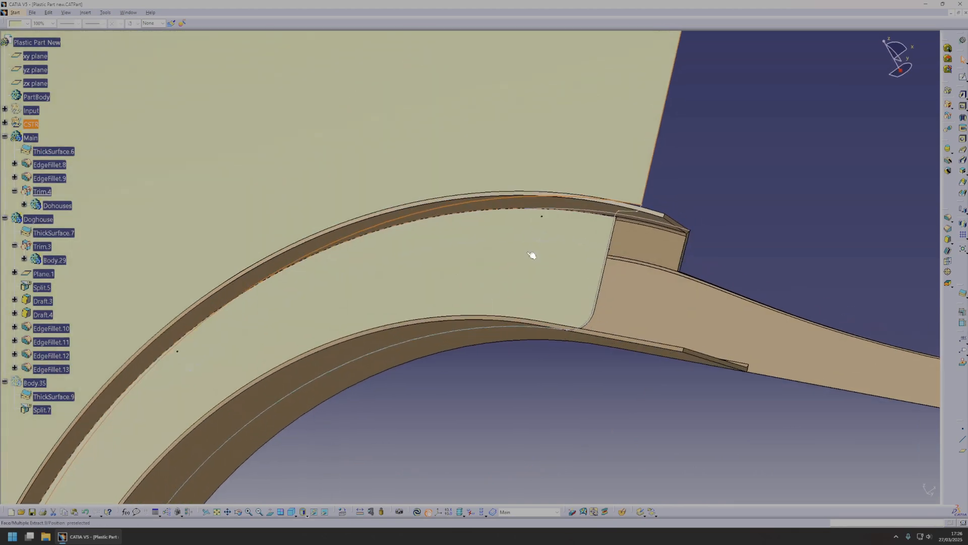
double_click(550, 233)
key("Escape")
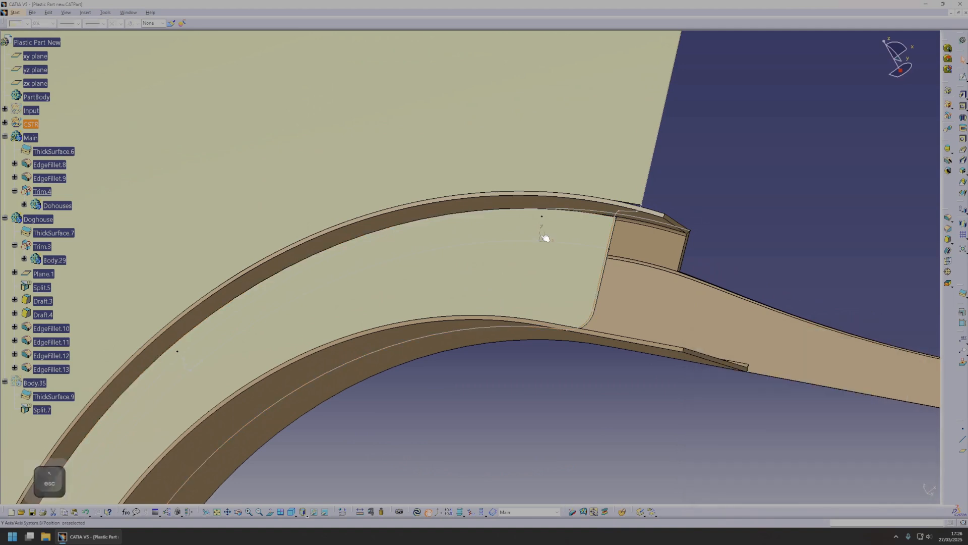
double_click(549, 238)
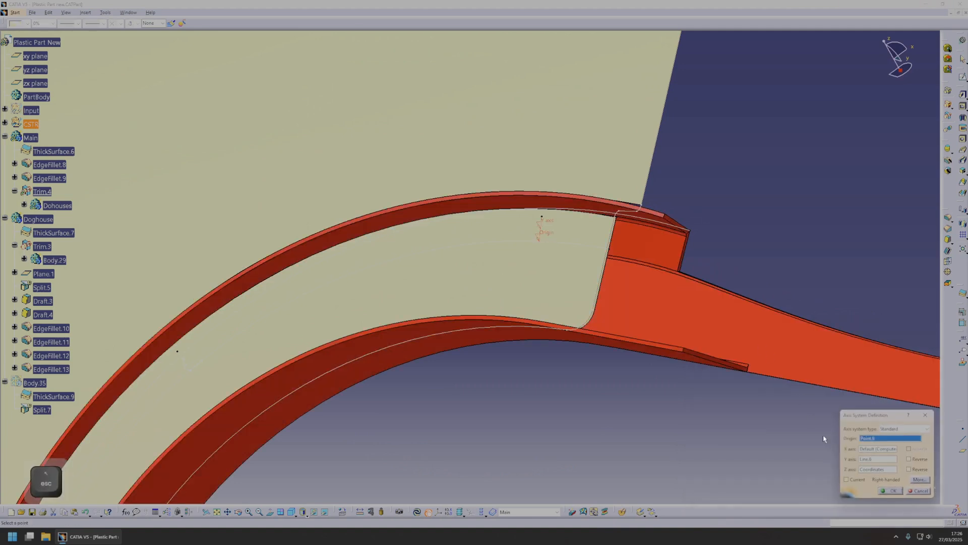
left_click(891, 491)
Reverse the Y axis of the three remaining doghouse axis systems, originating at Point.10, Point.11 and Point.12.
middle_click_drag(627, 381, 425, 264)
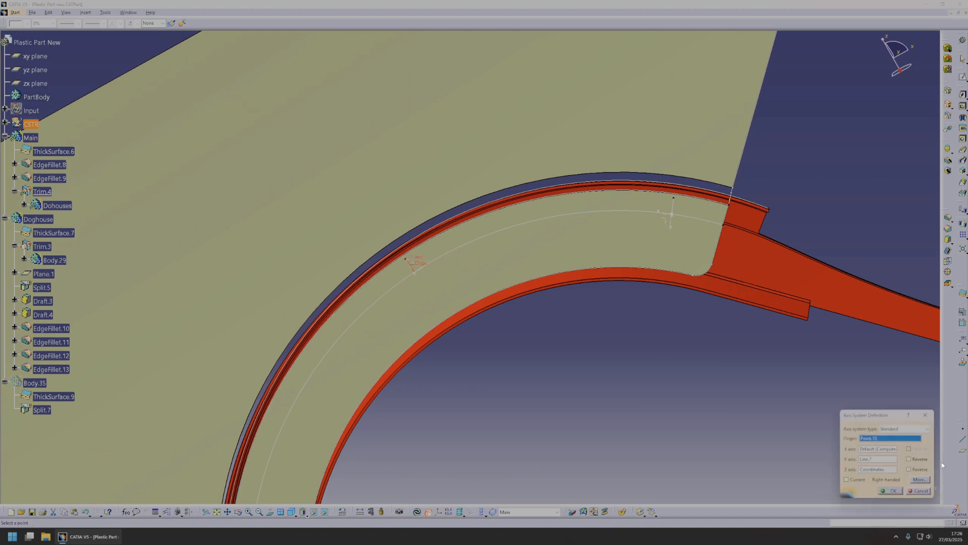
scroll(463, 383, "up", 1)
middle_click_drag(464, 383, 568, 199)
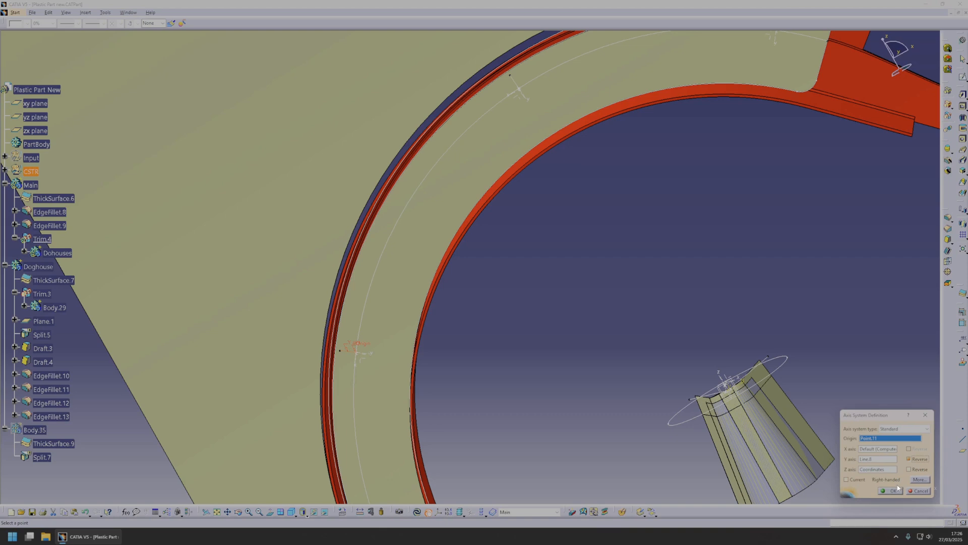
left_click(897, 490)
middle_click_drag(493, 408, 484, 139)
middle_click_drag(378, 437, 388, 370)
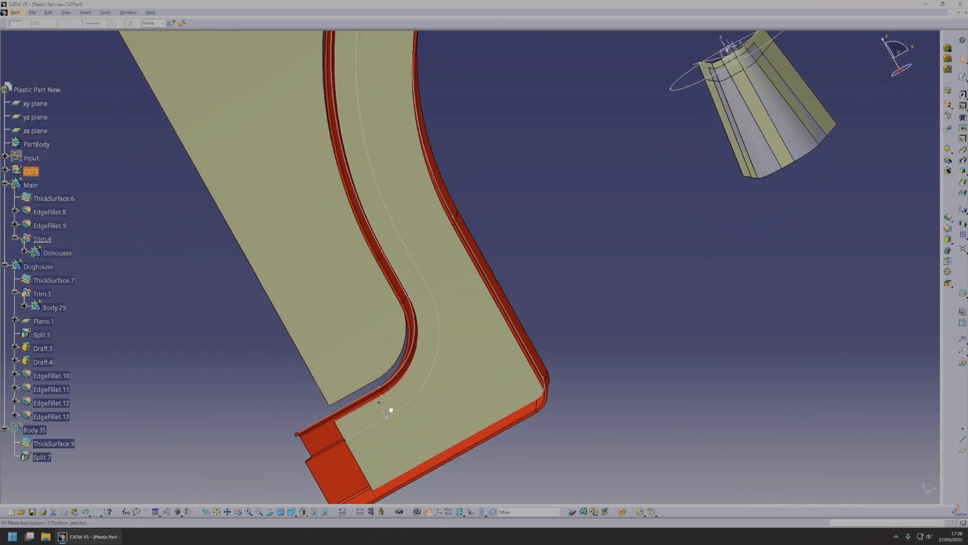
left_click(890, 490)
Hide the CSTR geometrical set and update the part with the reversed doghouse axes.
left_click(29, 170)
key("space")
middle_click_drag(478, 214, 423, 368)
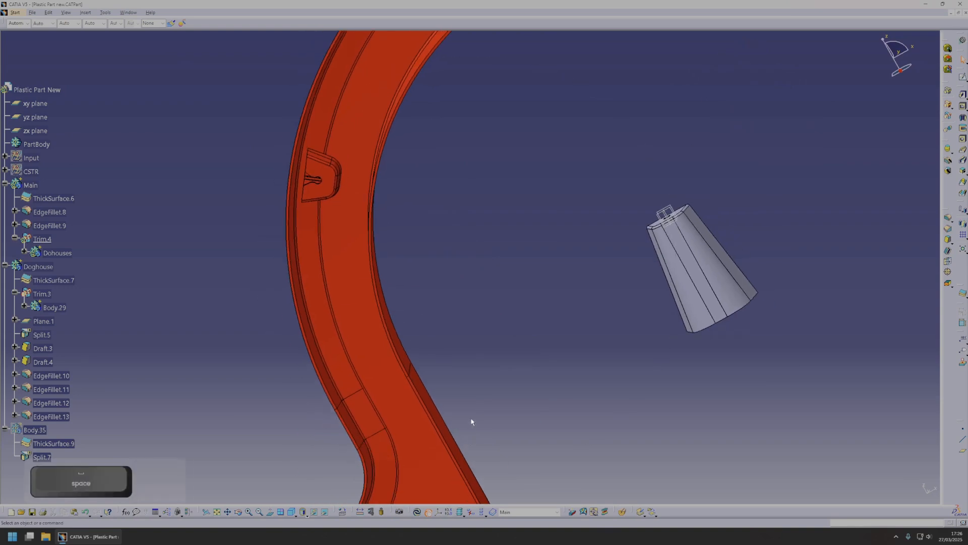
key("ctrl+u")
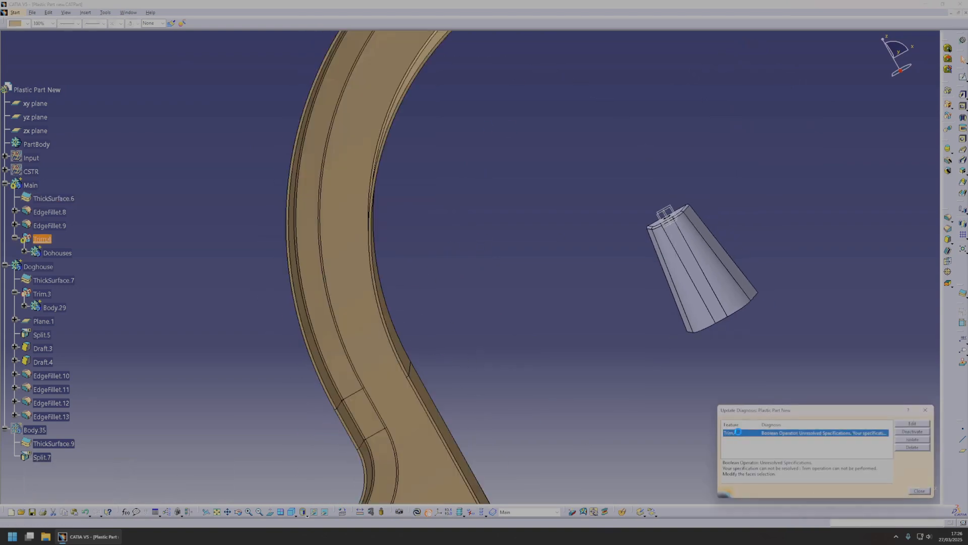
Redefine Trim.4 by adding the protruding wall faces of the two lower doghouses to the faces to remove.
double_click(738, 432)
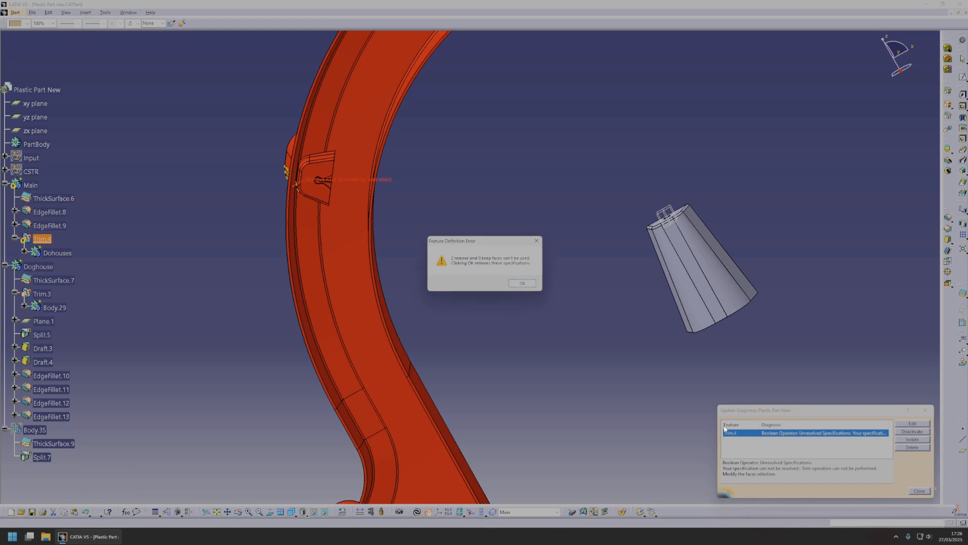
left_click(523, 283)
middle_click_drag(340, 173, 703, 312)
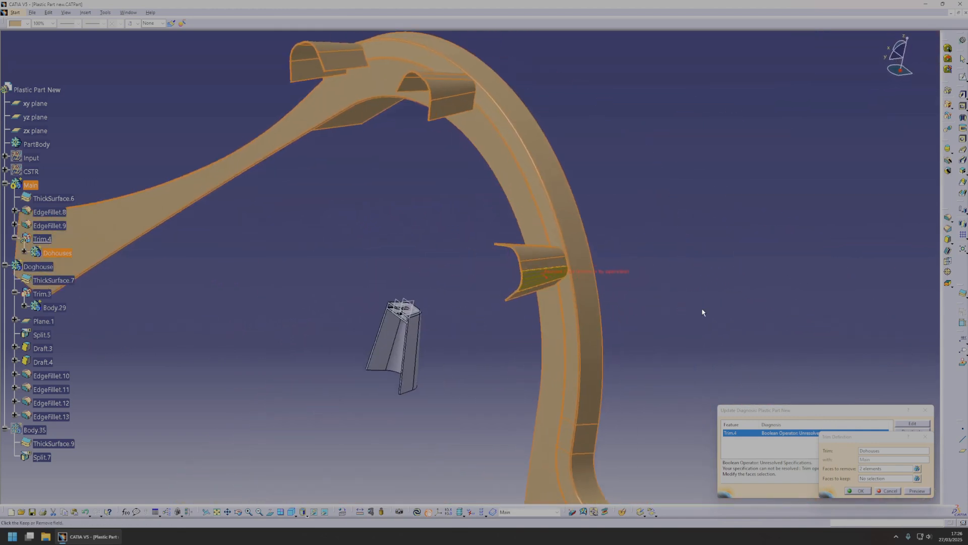
left_click(880, 469)
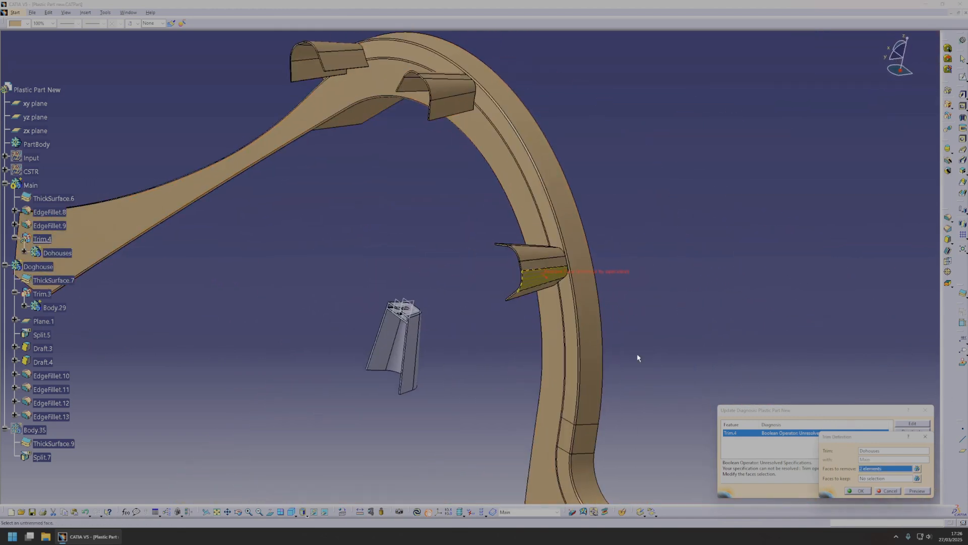
left_click(531, 285)
middle_click_drag(530, 285, 527, 251)
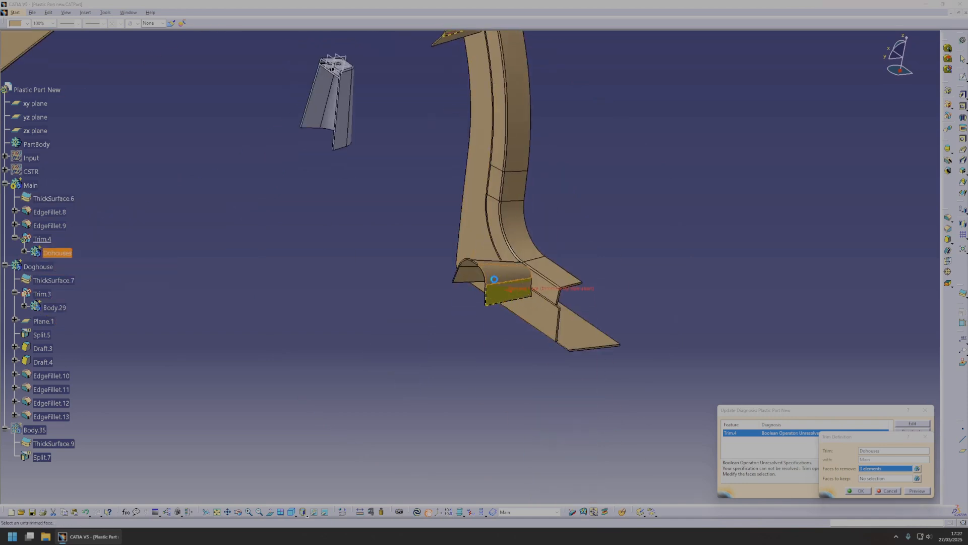
left_click(916, 492)
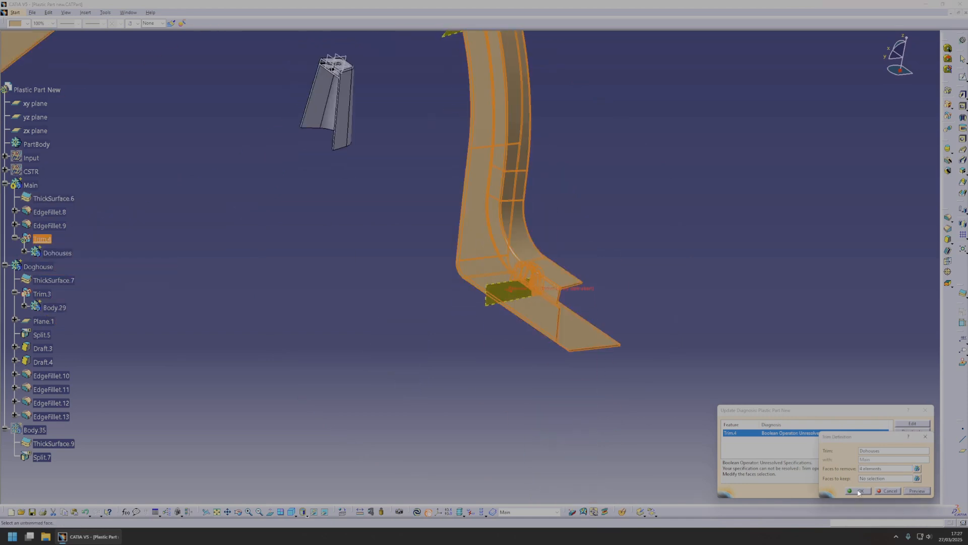
left_click(858, 490)
Show the CSTR geometrical set again, expand it and collapse its Doghouse subset.
middle_click_drag(509, 302, 494, 349)
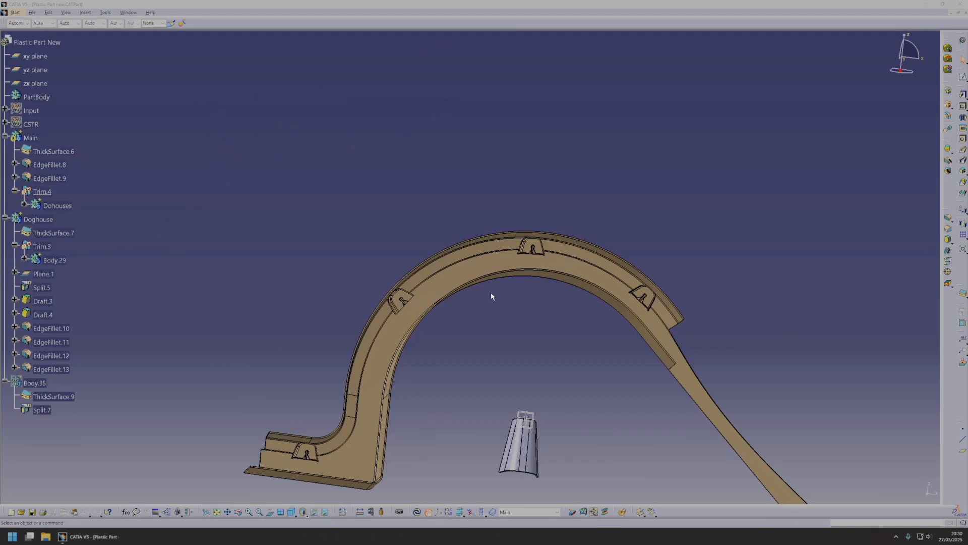
middle_click_drag(491, 295, 275, 219)
right_click(27, 124)
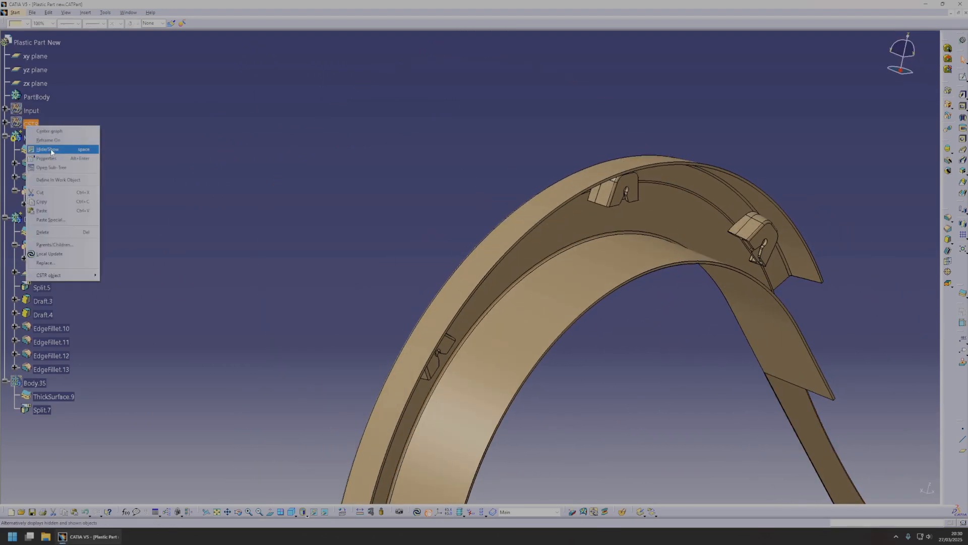
left_click(52, 150)
middle_click(568, 337)
mouse_move(568, 336)
middle_mouse_down()
mouse_move(473, 271)
mouse_move(594, 353)
middle_mouse_up()
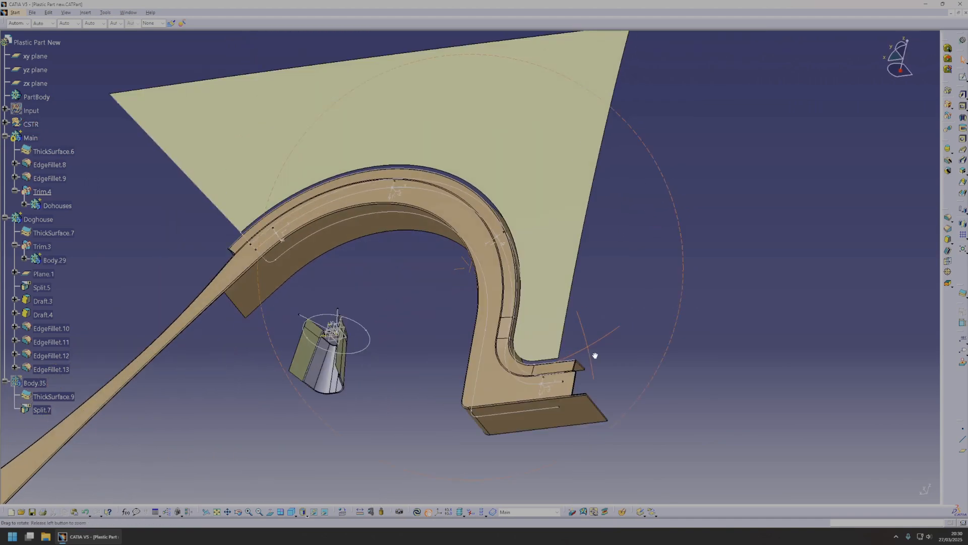
double_click(31, 121)
left_click(23, 137)
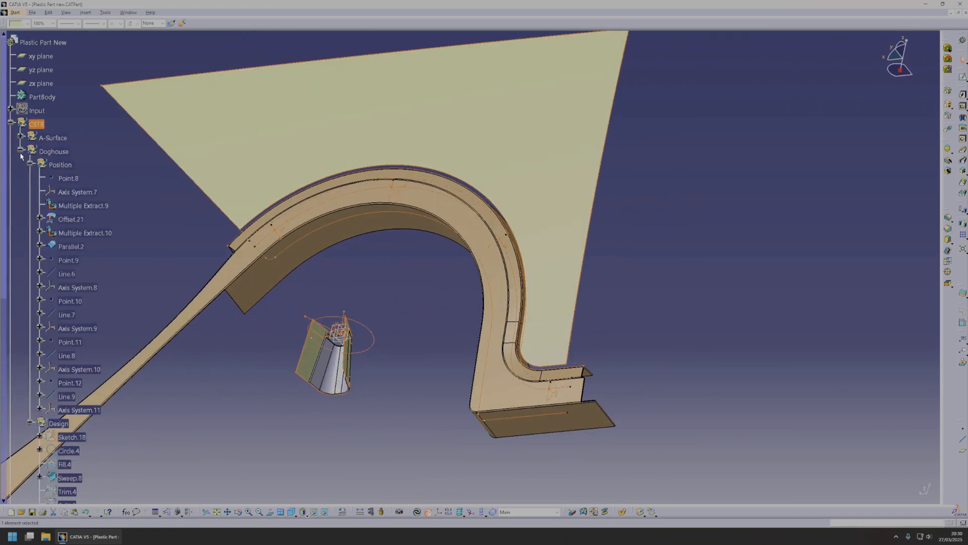
left_click(20, 151)
Switch to the Generative Shape Design workbench and insert a geometrical set named trim inside CSTR.
left_click(15, 12)
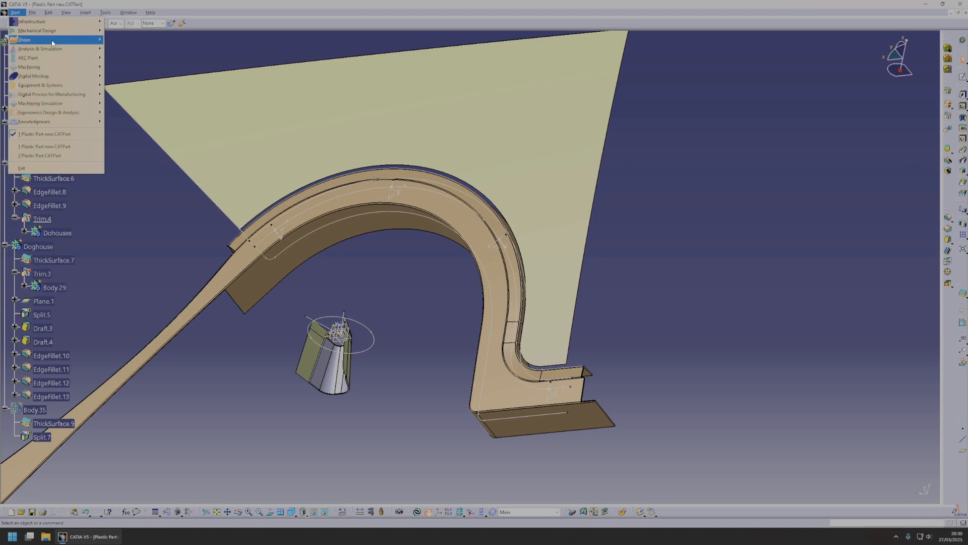
mouse_move(51, 39)
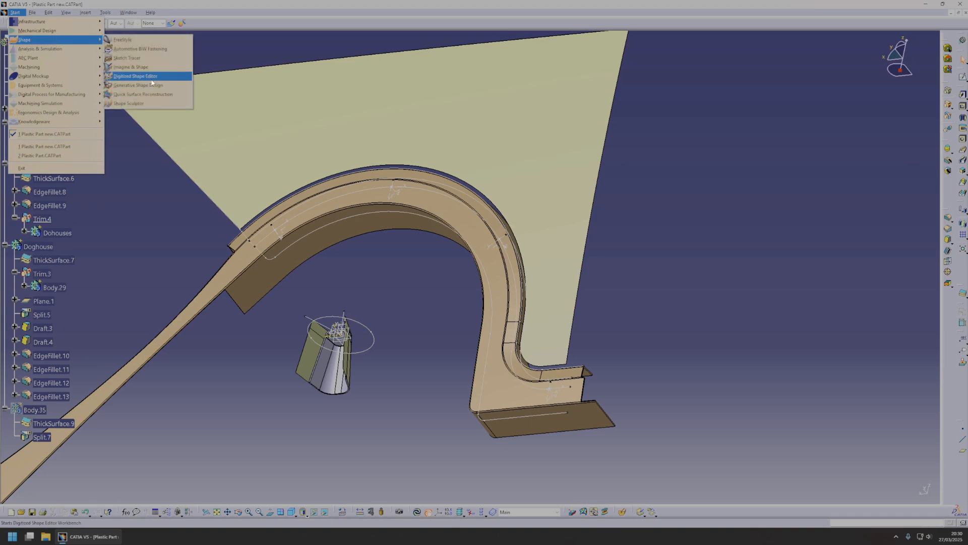
left_click(146, 85)
left_click(85, 12)
left_click(103, 42)
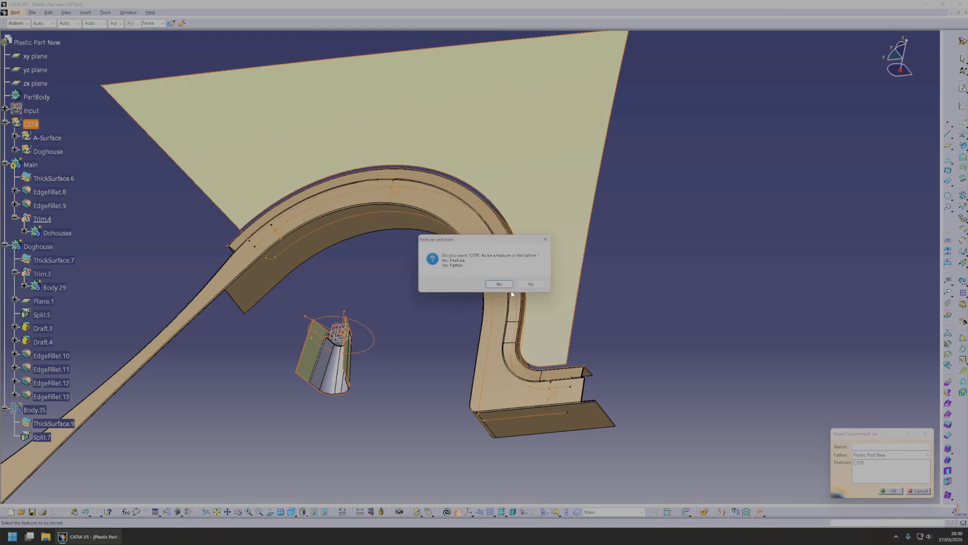
left_click(531, 284)
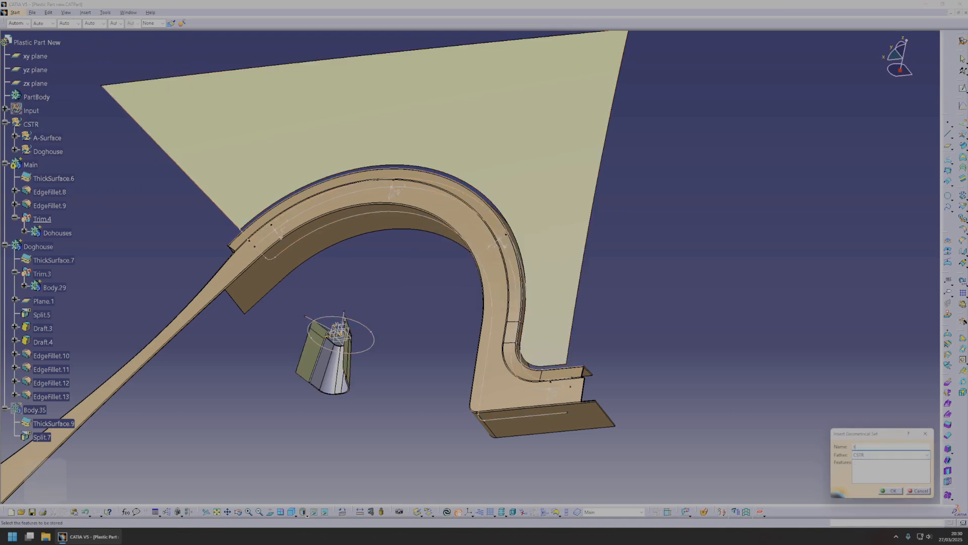
type("trim")
key("Return")
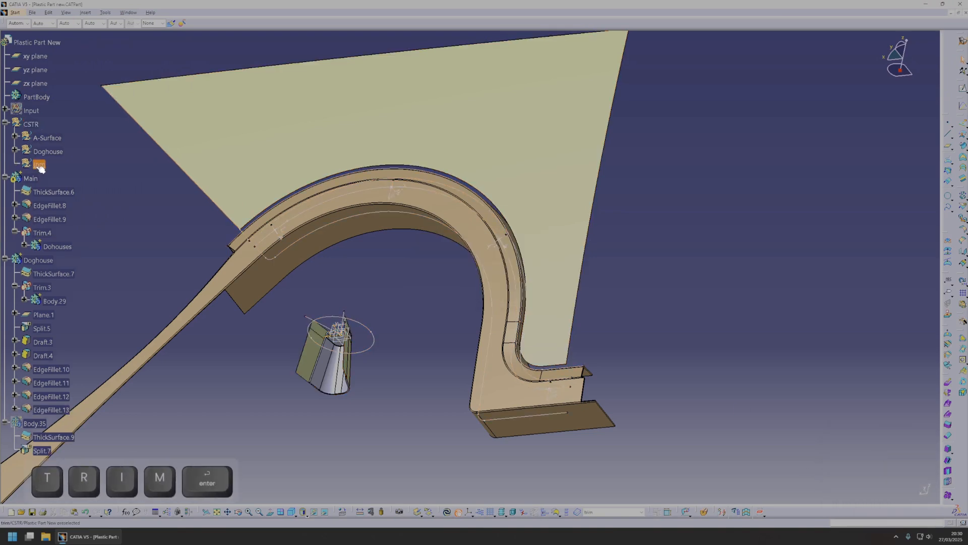
Expand A-Surface, toggle the visibility of its features from Surface Untrim.2 to Offset.22, and hide two obstructing surfaces.
middle_click_drag(418, 278, 450, 283)
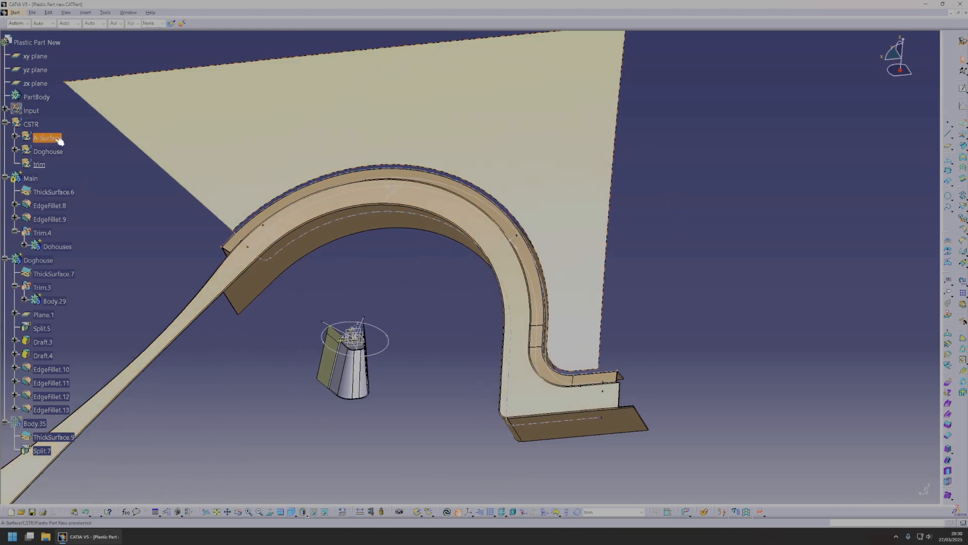
left_click(48, 138)
left_click(61, 165)
left_click(73, 422, "shift")
key("space")
middle_click_drag(181, 246, 555, 271)
left_click(423, 265)
key("space")
left_click(470, 274)
key("space")
middle_click_drag(470, 275, 518, 303)
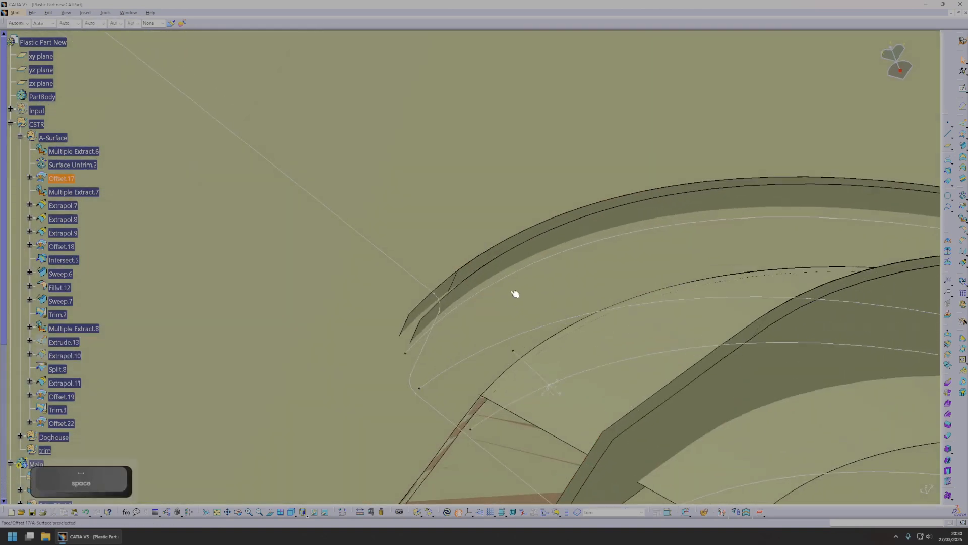
Locate Extrapol.8 in the tree and create a 2.5 mm offset surface from it in the trim set.
right_click(484, 261)
left_click(503, 268)
middle_click_drag(504, 268, 495, 352)
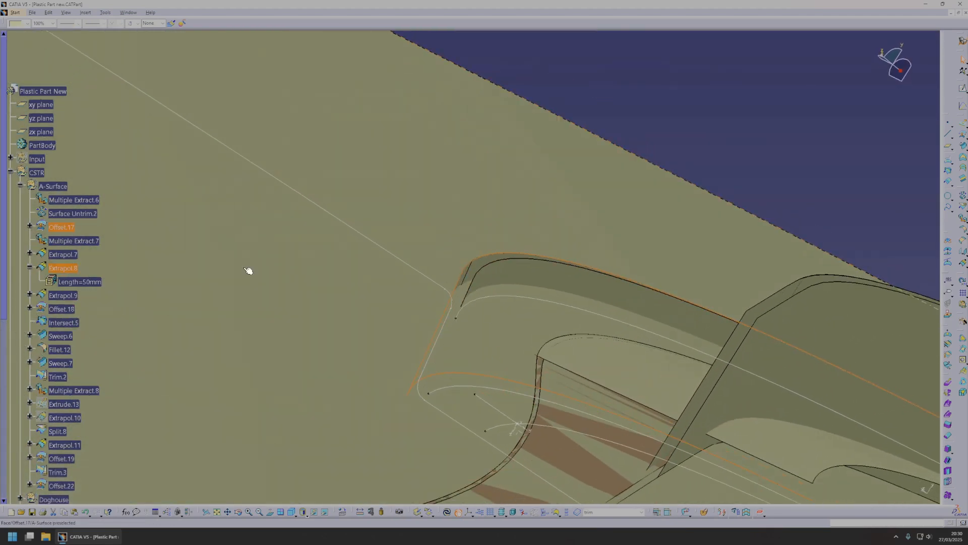
middle_click_drag(577, 326, 559, 371, "ctrl")
scroll(76, 286, "down", 10)
scroll(80, 282, "up", 3)
middle_click_drag(461, 241, 837, 255)
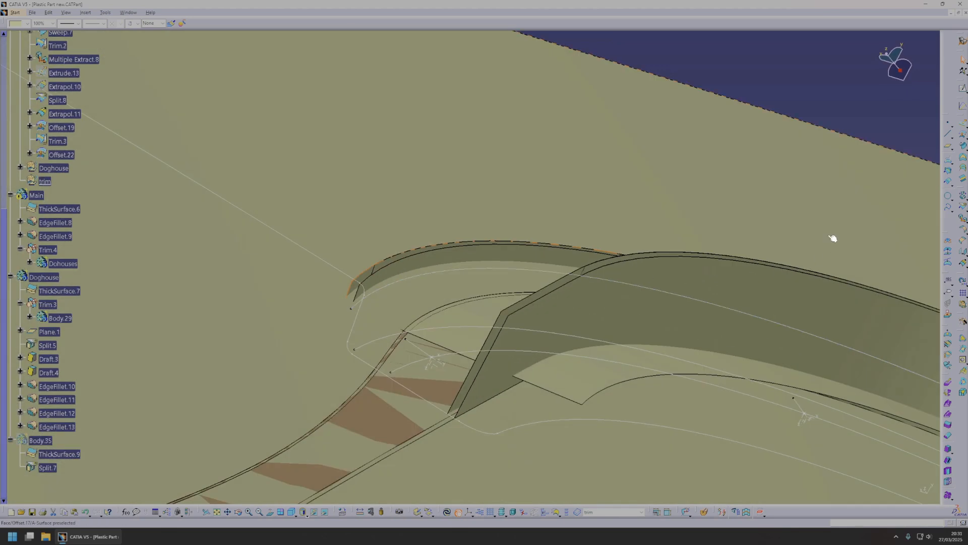
middle_click_drag(430, 294, 446, 360, "ctrl")
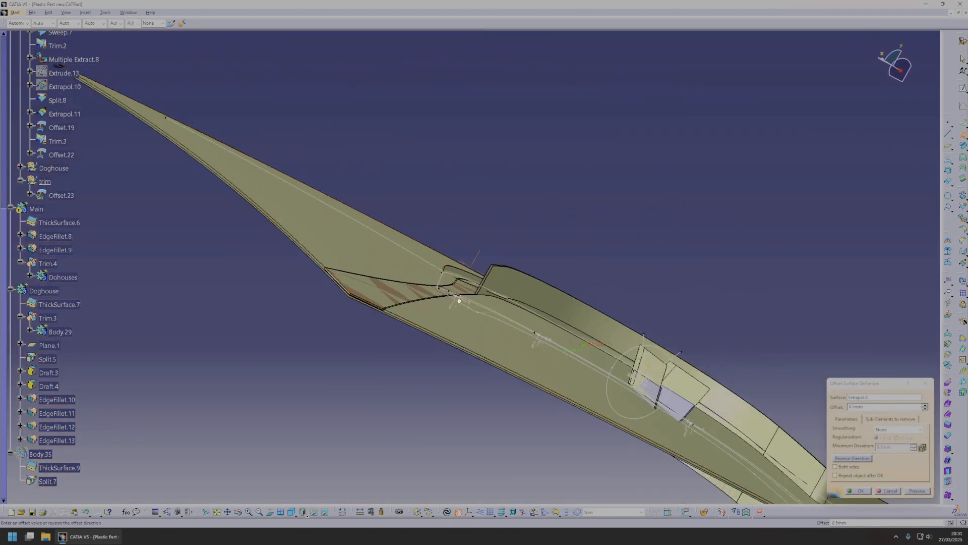
middle_click_drag(551, 344, 422, 236, "ctrl")
middle_click(410, 181)
middle_click_drag(207, 247, 490, 321)
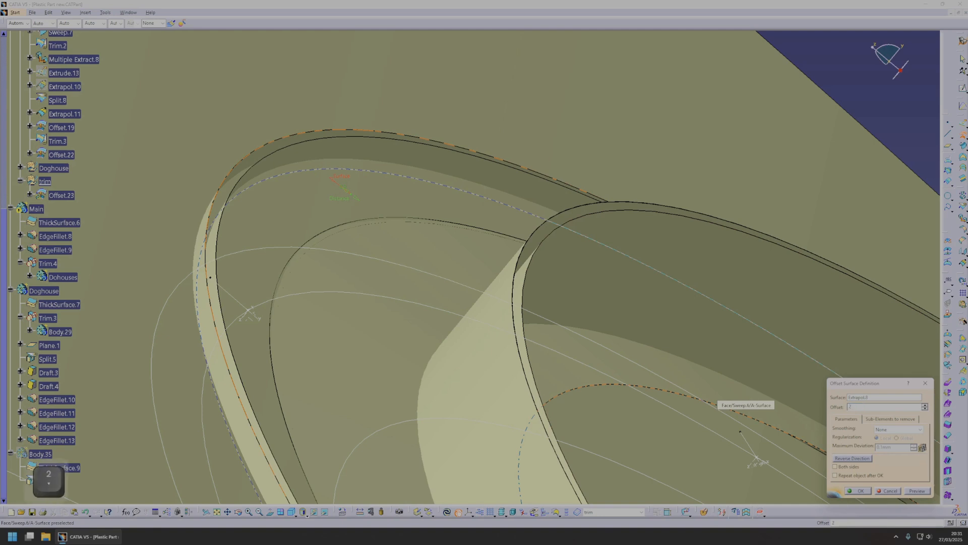
type(".5mm")
key("Return")
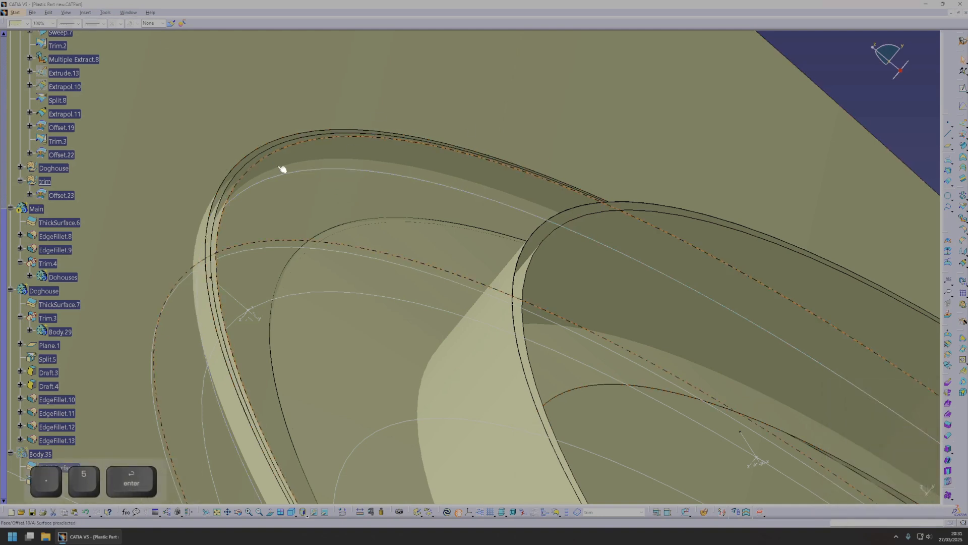
Hide Offset.22 and the large background surface, and locate the side-wall surface Sweep.7 in the tree.
middle_click_drag(282, 169, 522, 216)
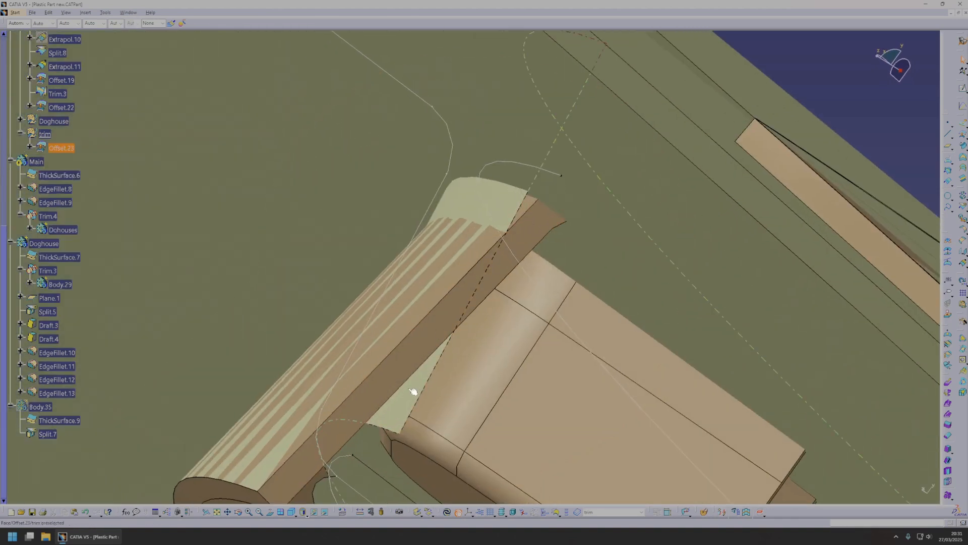
middle_click_drag(458, 271, 428, 186)
key("space")
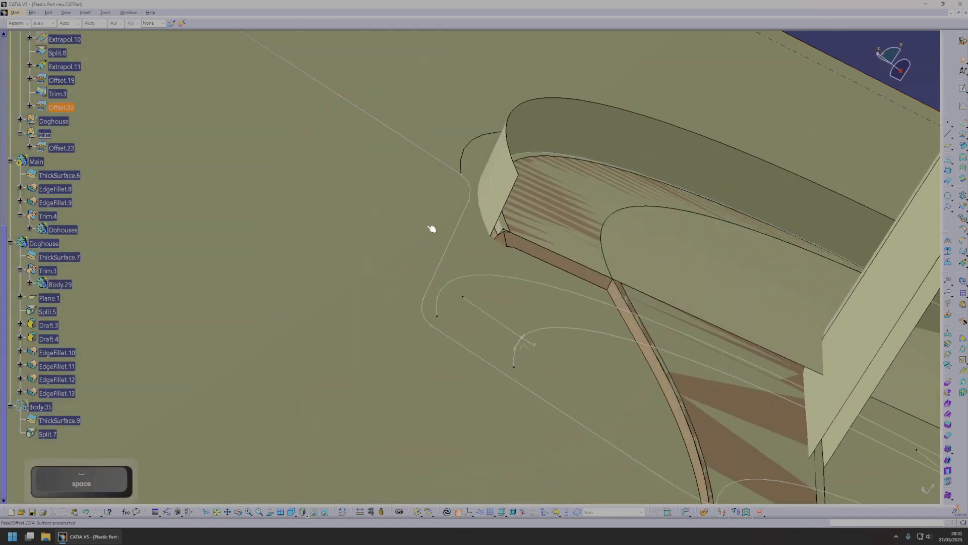
left_click(387, 220)
key("space")
middle_click_drag(509, 247, 447, 242)
right_click(438, 238)
left_click(463, 243)
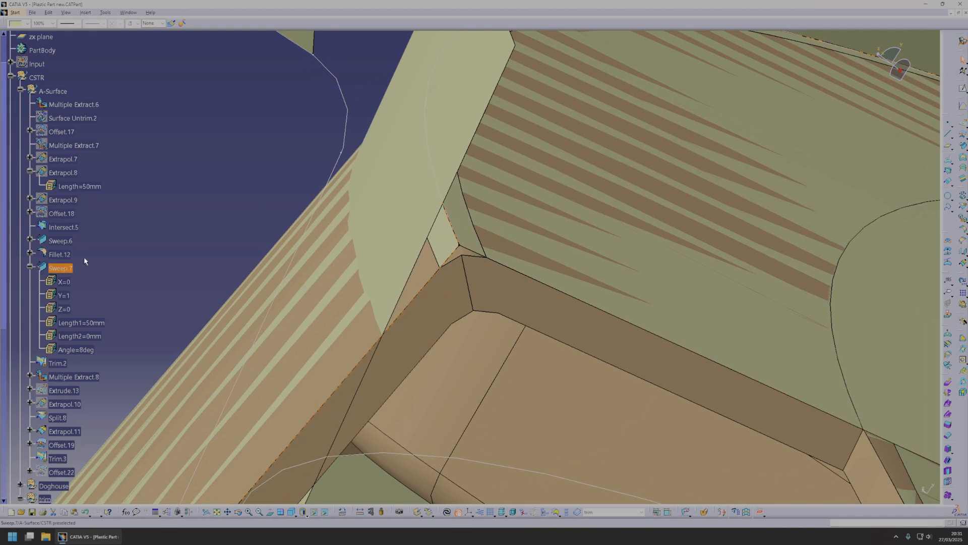
Examine Sweep.7 against the arch corner and define the A-Surface geometrical set as the in-work object.
middle_click_drag(483, 312, 469, 353)
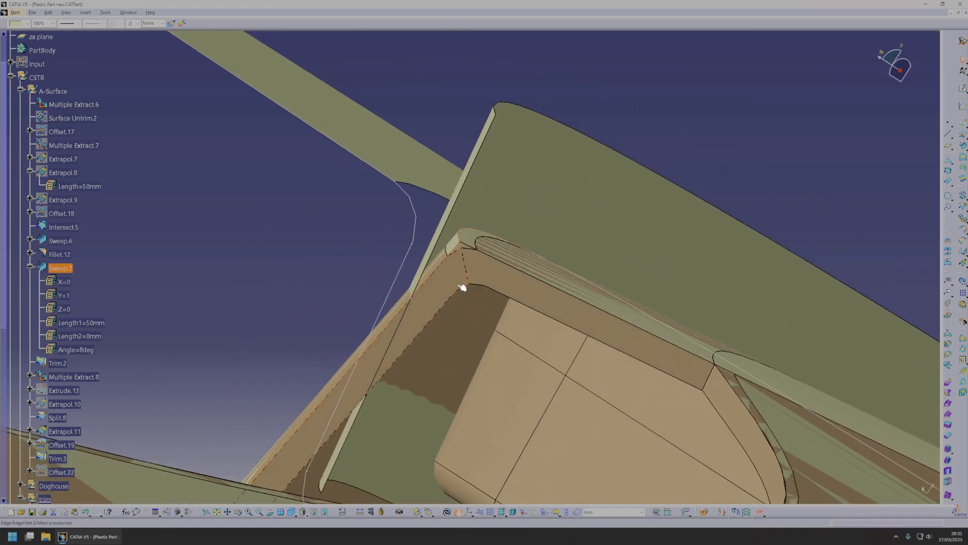
middle_click_drag(504, 267, 508, 296)
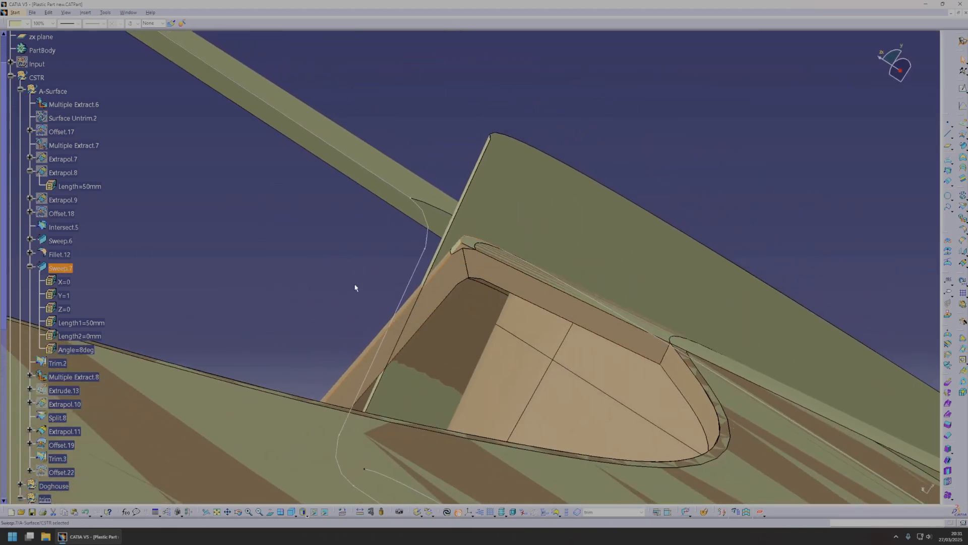
middle_click_drag(318, 293, 339, 304)
scroll(89, 275, "down", 1)
right_click(63, 219)
left_click(122, 272)
middle_click_drag(374, 295, 102, 316)
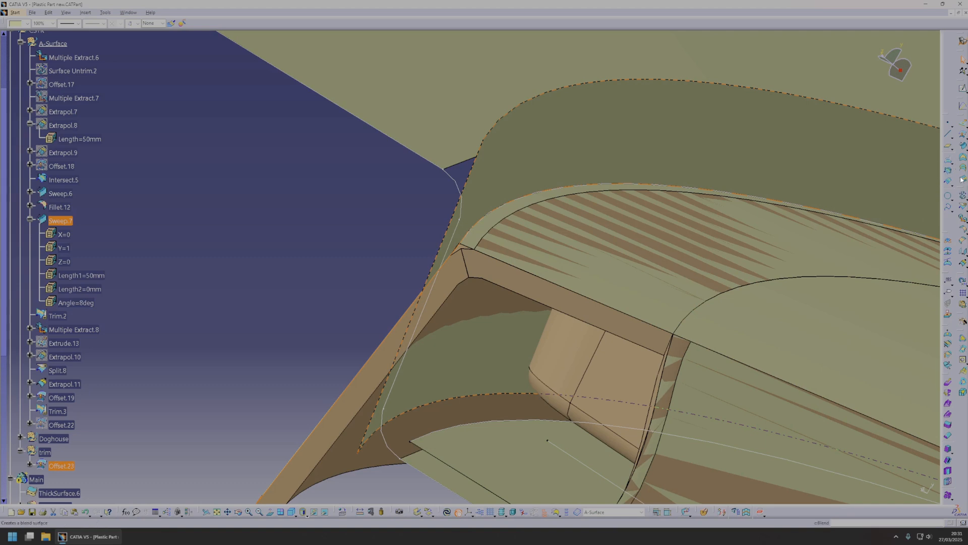
Split the side-wall surface Sweep.7 with Offset.23 as the cutting element and update the part.
left_click(963, 205)
middle_click_drag(726, 344, 790, 402)
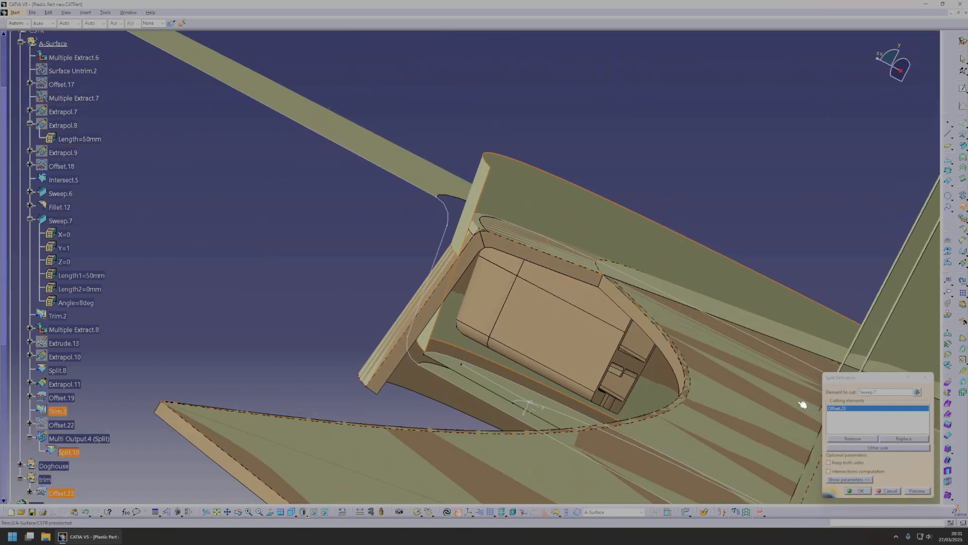
left_click(861, 490)
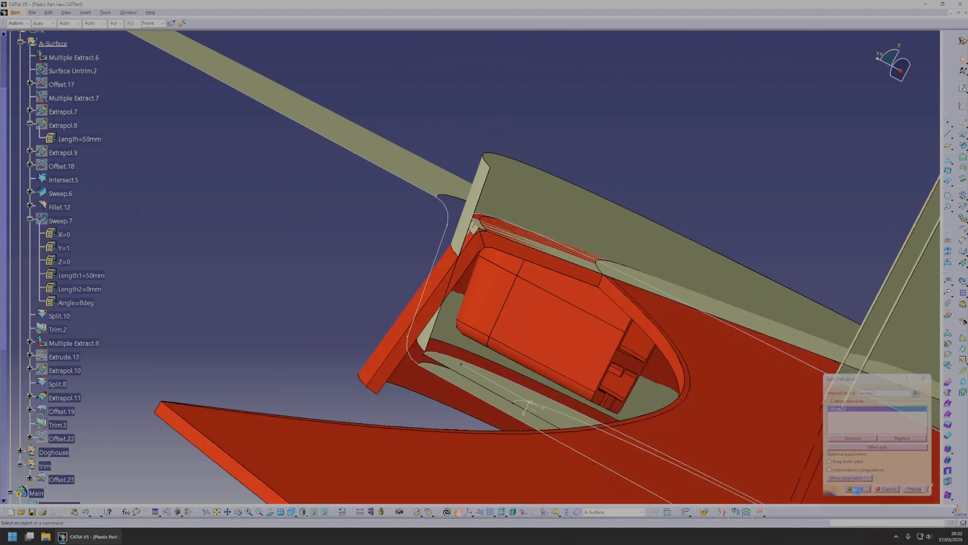
left_click(447, 511)
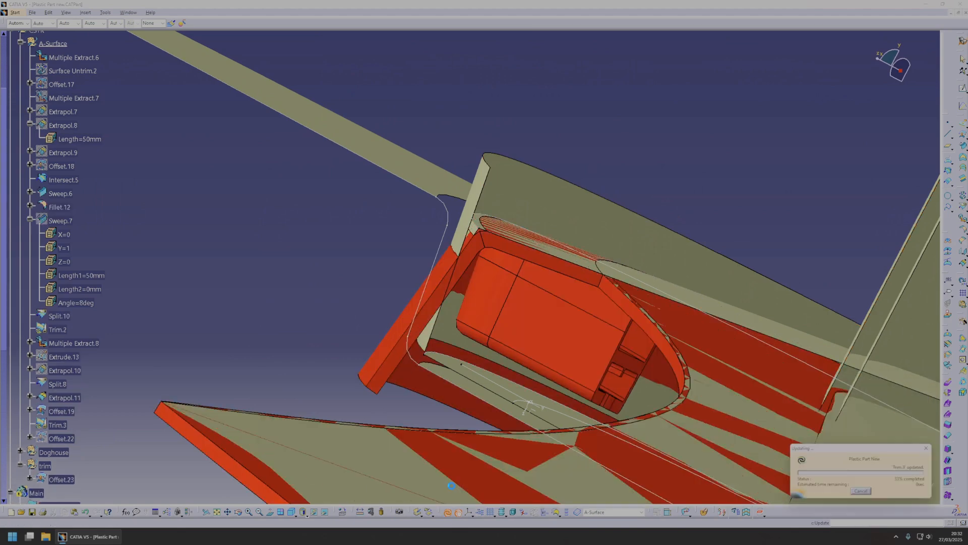
Locate the doghouse positioning surface Offset.21 in the tree from the model and hide it.
middle_click(476, 232)
scroll(479, 242, "up", 1)
middle_click_drag(504, 343, 440, 268)
middle_click_drag(483, 348, 455, 357)
middle_click_drag(570, 408, 455, 291)
middle_click_drag(556, 245, 468, 242)
right_click(385, 251)
left_click(402, 256)
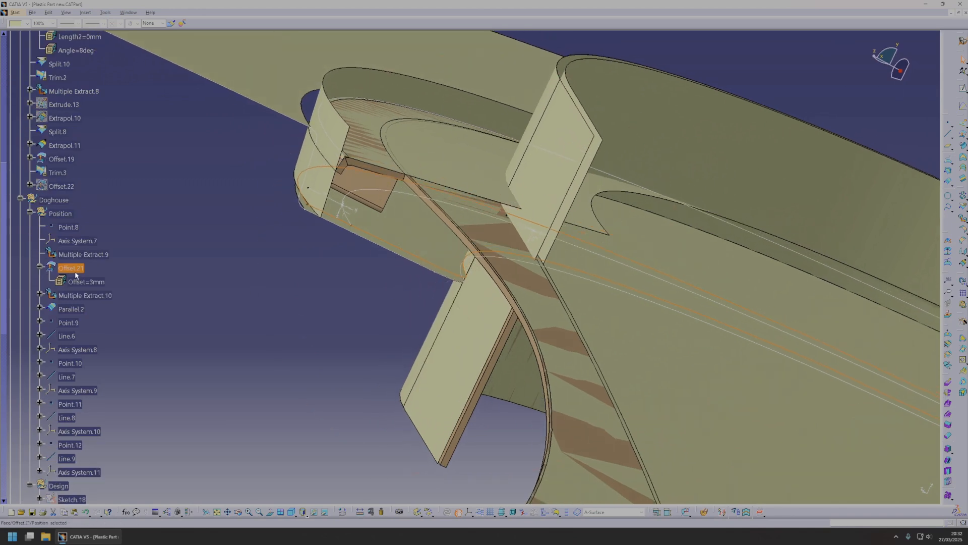
scroll(79, 269, "up", 1)
middle_click_drag(411, 322, 456, 298)
right_click(75, 315)
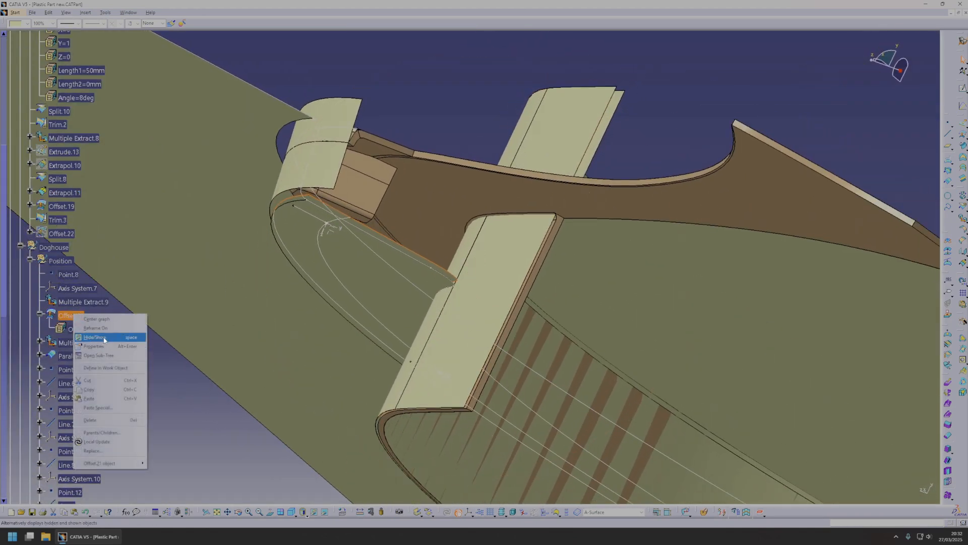
left_click(101, 334)
Identify Multiple Extract.9 beneath the arch as the base surface and make the trim geometrical set the in-work object.
left_click(86, 305)
middle_click_drag(398, 279, 368, 317)
scroll(127, 264, "down", 1)
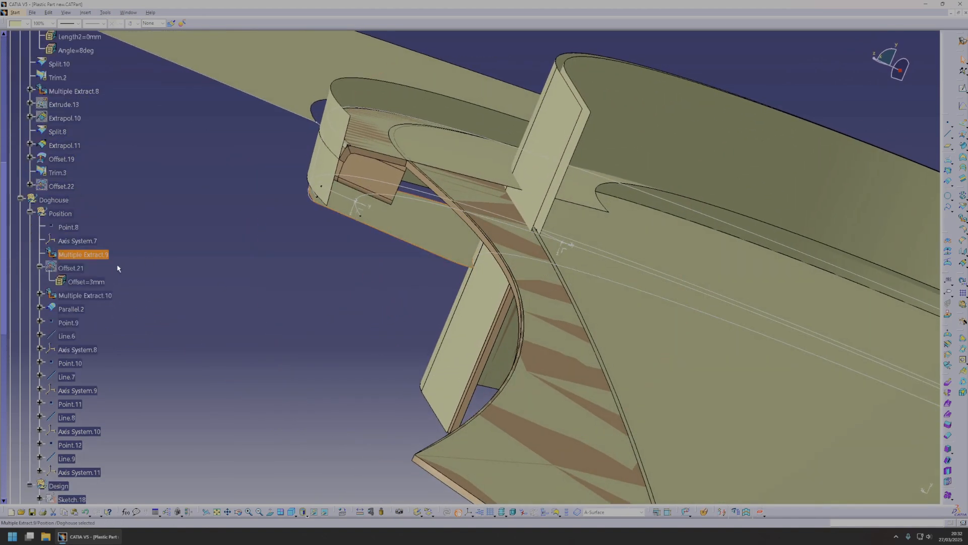
middle_click_drag(299, 280, 533, 288)
scroll(467, 201, "up", 1)
middle_click(328, 235)
middle_click_drag(315, 355, 311, 300)
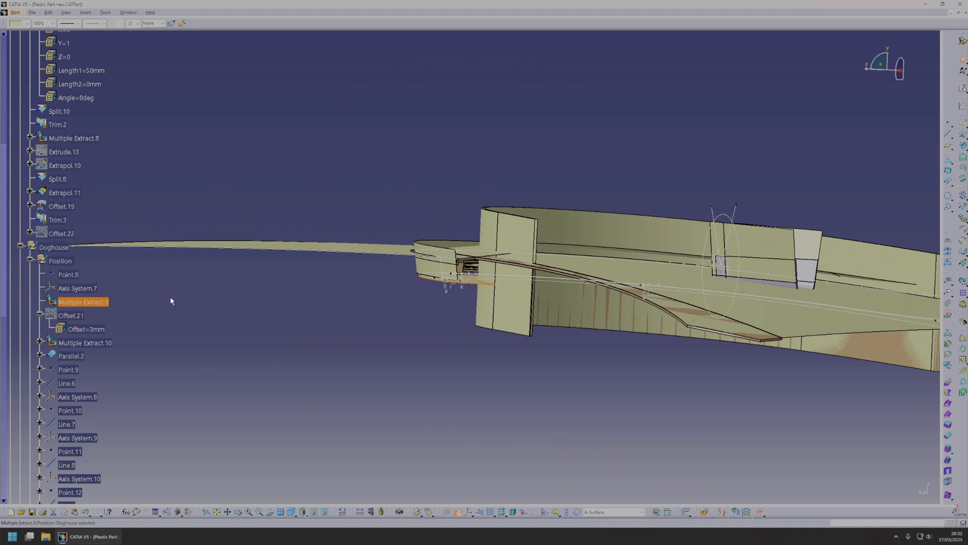
scroll(159, 305, "down", 10)
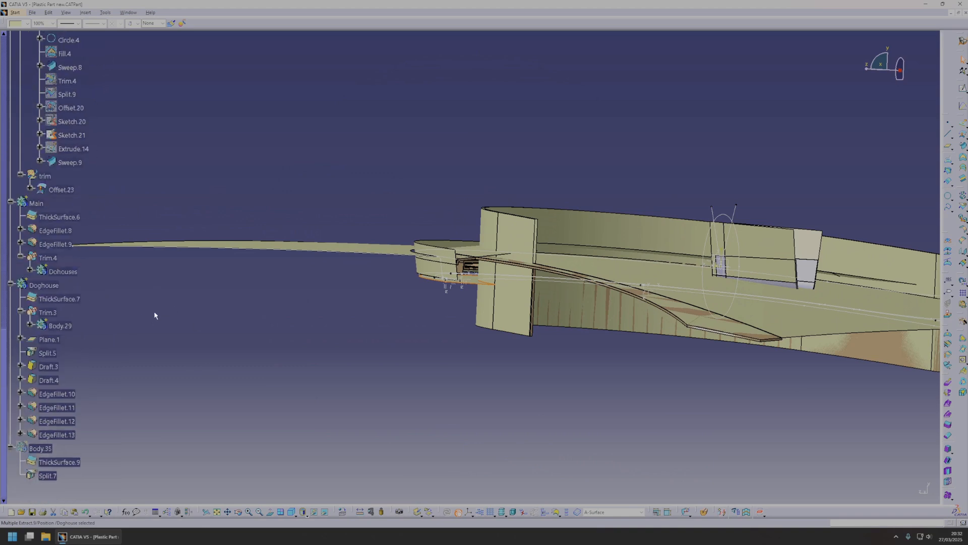
right_click(69, 194)
left_click(108, 241)
Untrim the Multiple Extract.9 surface to recover its full underlying patch in the trim set.
middle_click(476, 280)
middle_click_drag(492, 383, 505, 208)
left_click(477, 281)
middle_click_drag(494, 284, 847, 247)
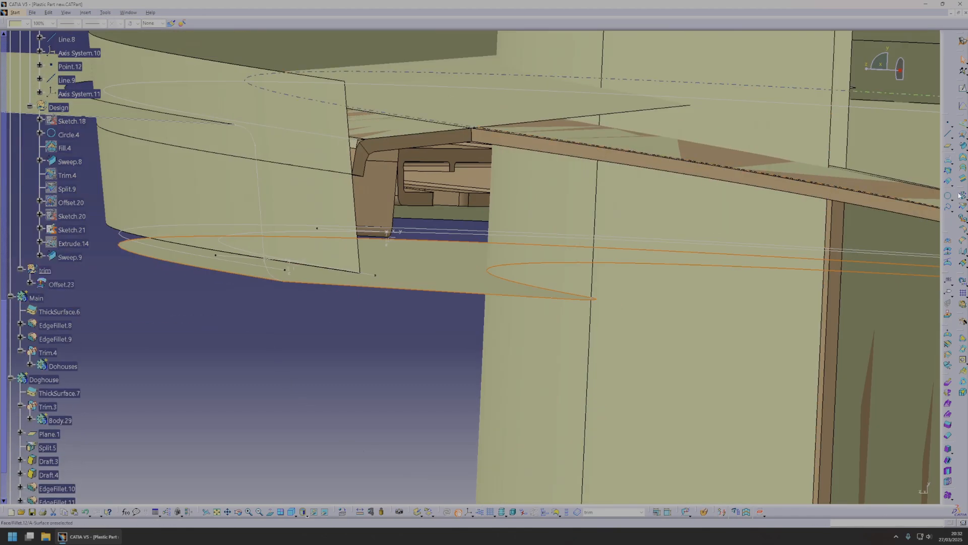
left_click(964, 196)
left_click(540, 283)
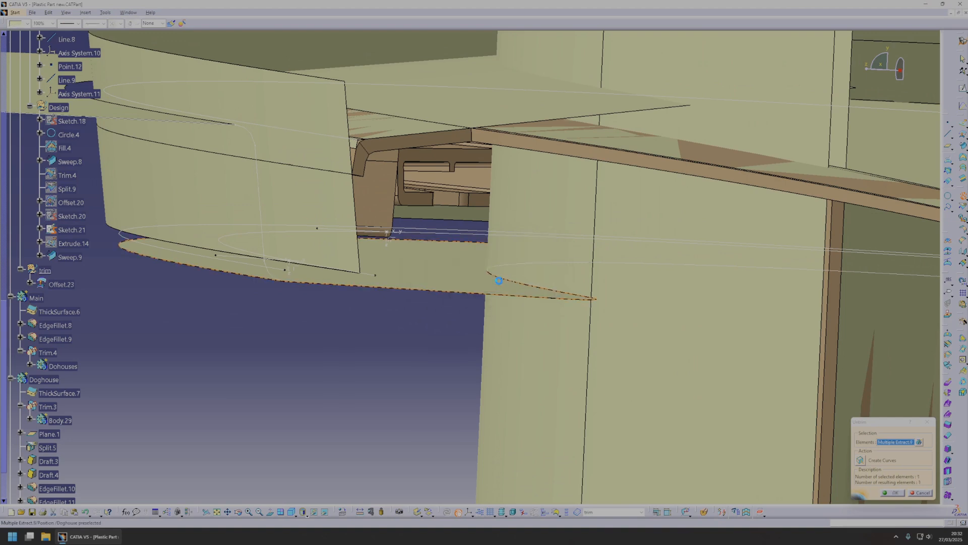
left_click(884, 493)
Extrapolate the untrimmed surface outward around its full boundary, using curvature continuity and point-continuity propagation.
middle_click_drag(509, 323, 520, 219)
middle_click_drag(407, 143, 266, 363)
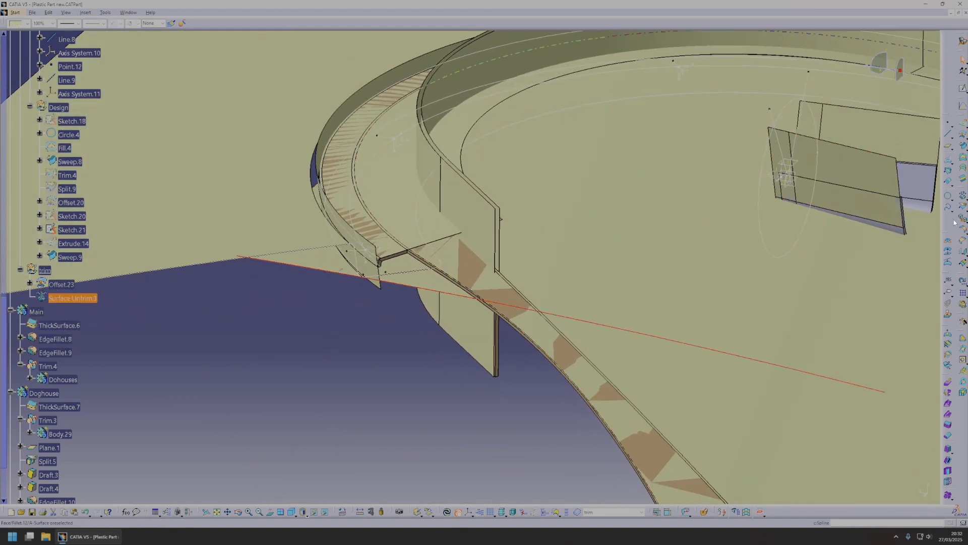
left_click(964, 264)
middle_click_drag(410, 300, 535, 312)
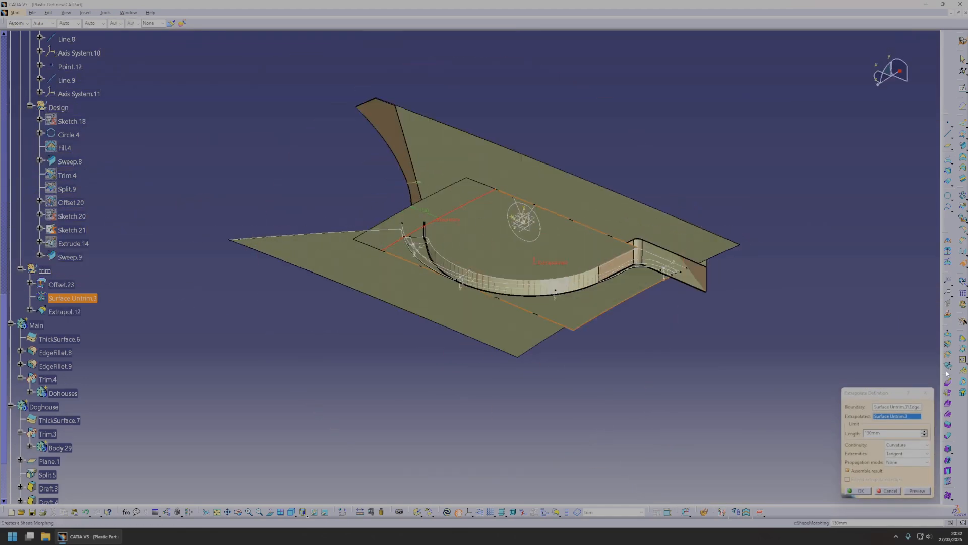
left_click(906, 461)
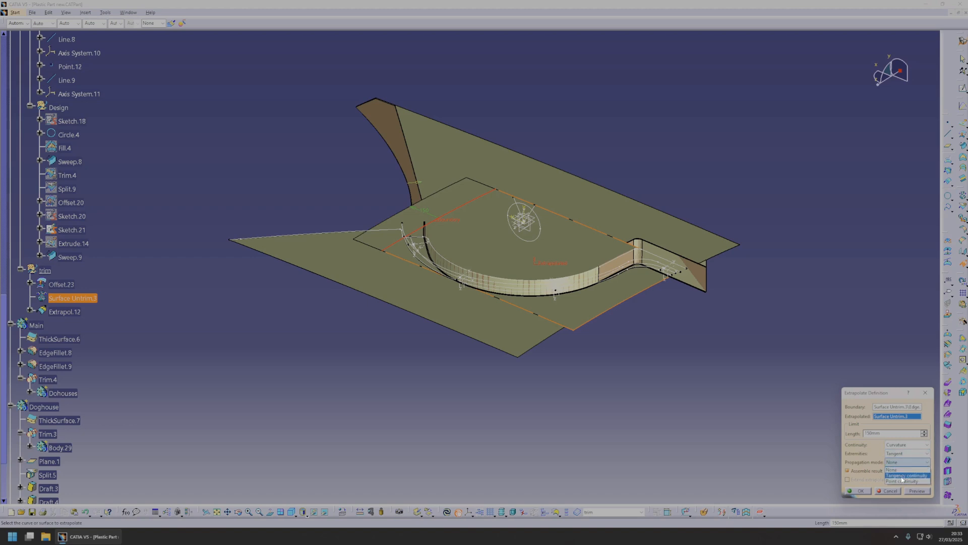
left_click(904, 481)
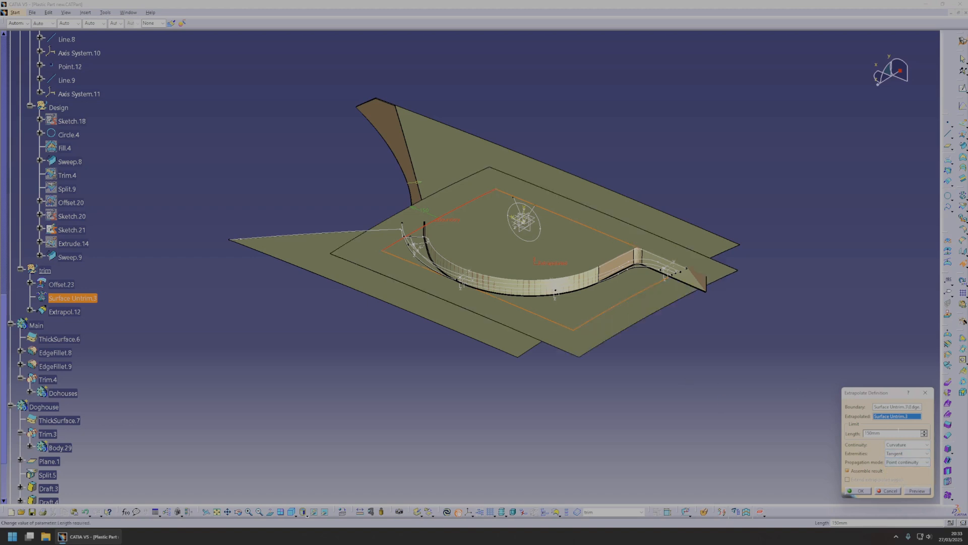
type("20")
middle_click_drag(621, 356, 685, 365)
middle_click_drag(636, 200, 537, 285)
middle_click_drag(553, 214, 575, 298)
left_click(860, 493)
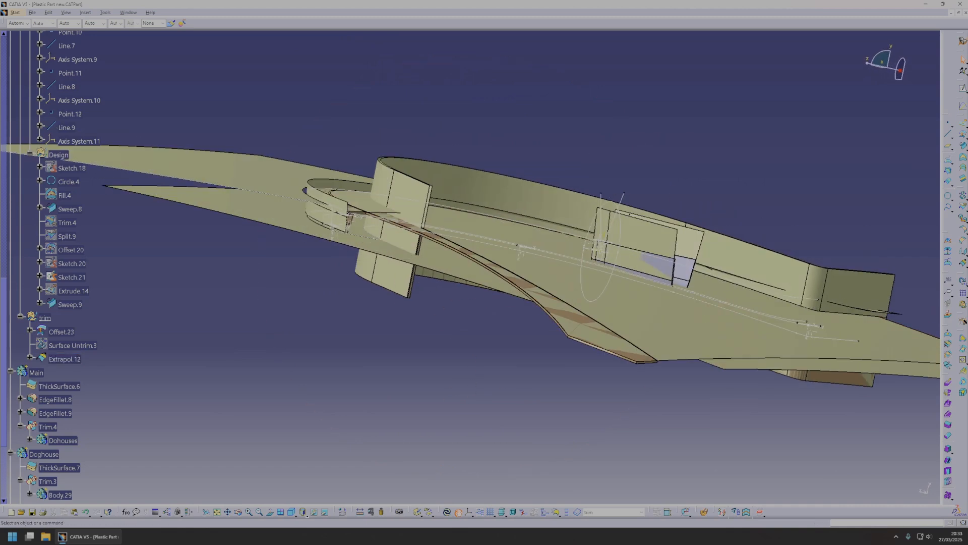
Create a 12 mm offset surface from Extrapol.12.
left_click(963, 141)
left_click(553, 283)
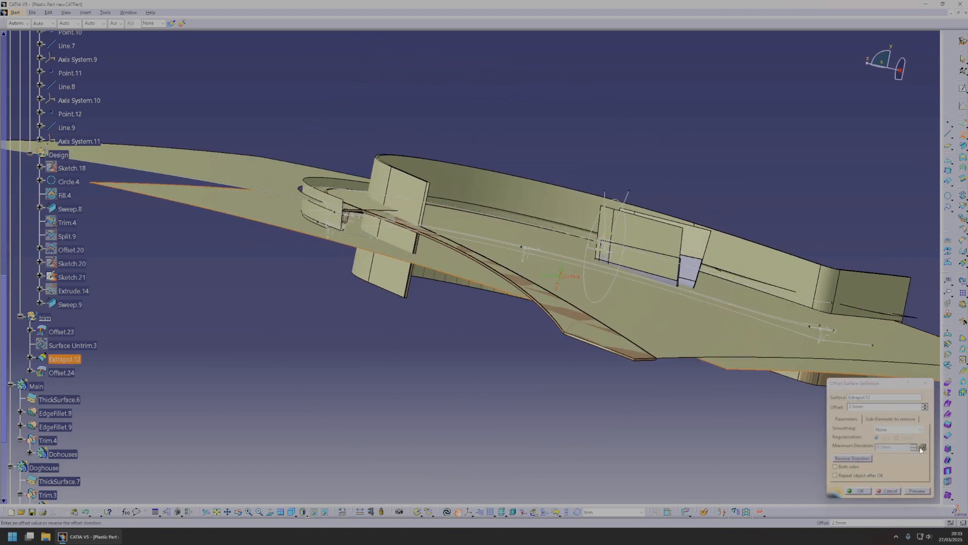
middle_click_drag(553, 283, 541, 254)
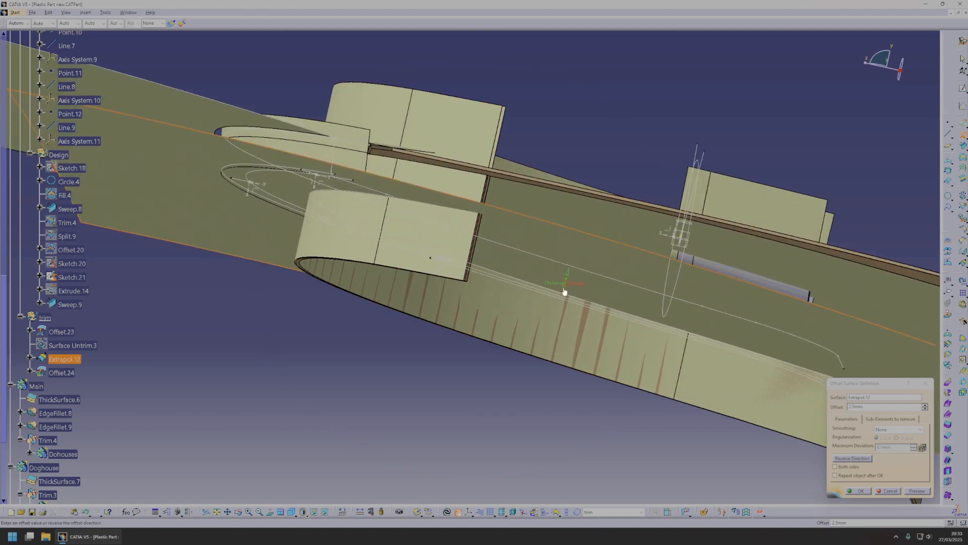
middle_click_drag(558, 289, 595, 319)
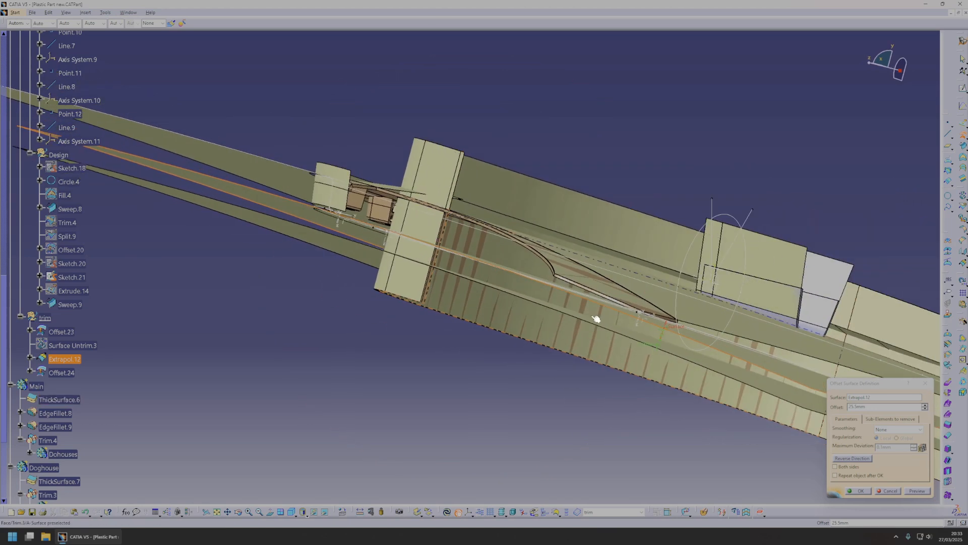
left_click_drag(656, 350, 663, 340)
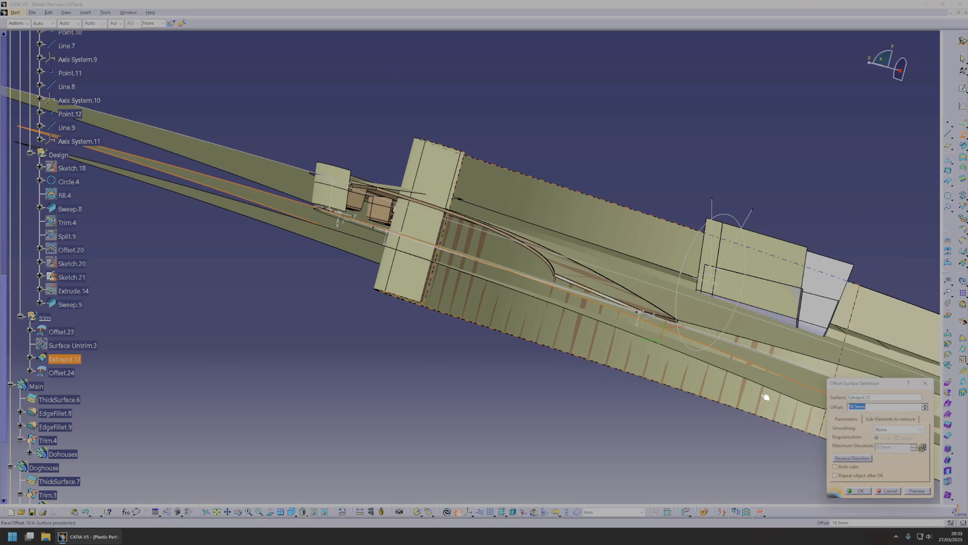
type("12")
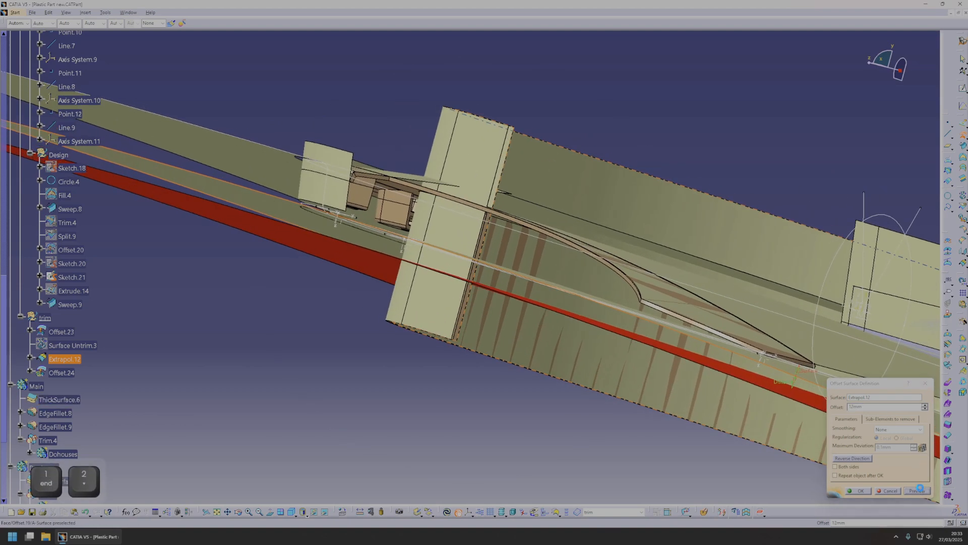
middle_click_drag(562, 308, 752, 400)
left_click(852, 491)
Start a sketch in the side view of the arch and draw a vertical line across the arch's short horizontal end.
middle_click_drag(852, 491, 492, 280)
middle_click_drag(558, 283, 468, 279)
middle_click_drag(685, 228, 464, 228)
middle_click_drag(667, 345, 566, 278)
middle_click_drag(578, 328, 468, 282)
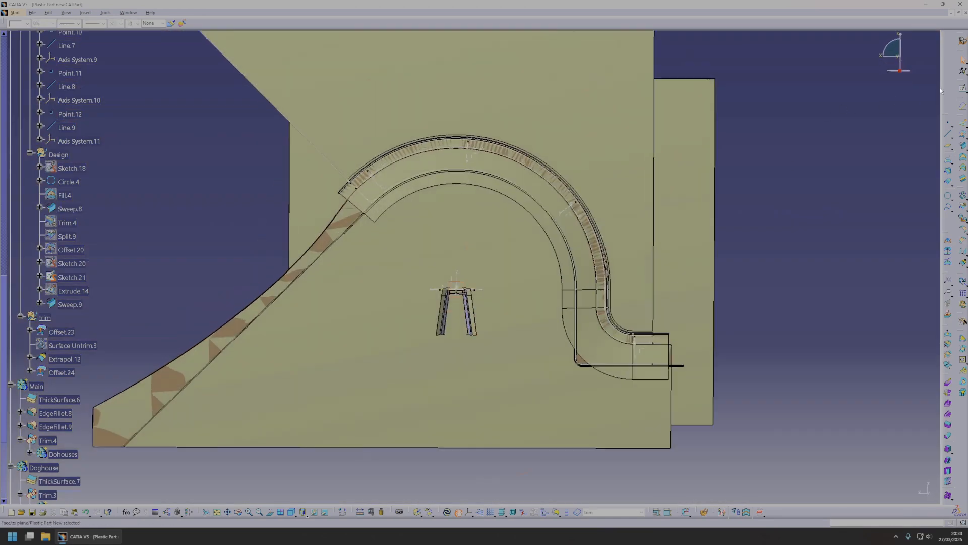
left_click(961, 88)
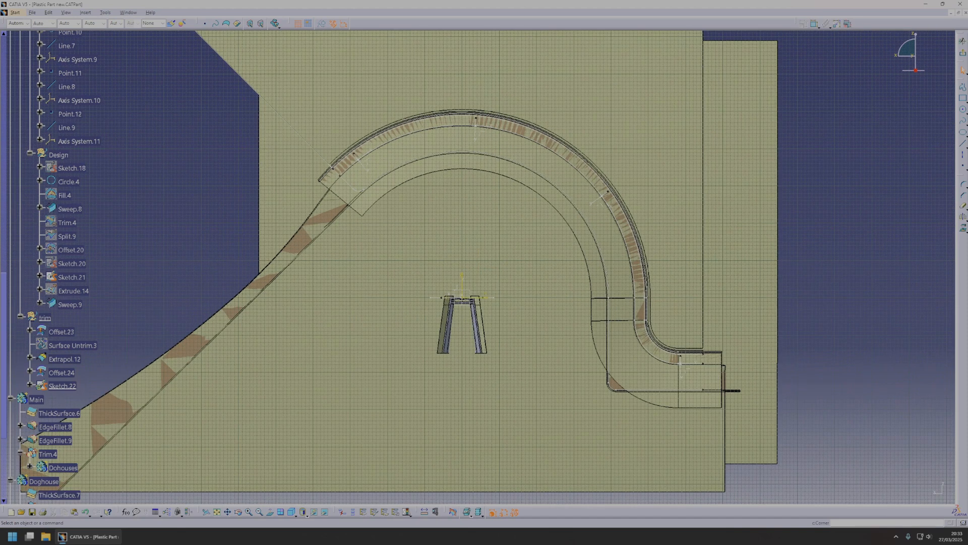
left_click(963, 145)
middle_click_drag(678, 377, 625, 328)
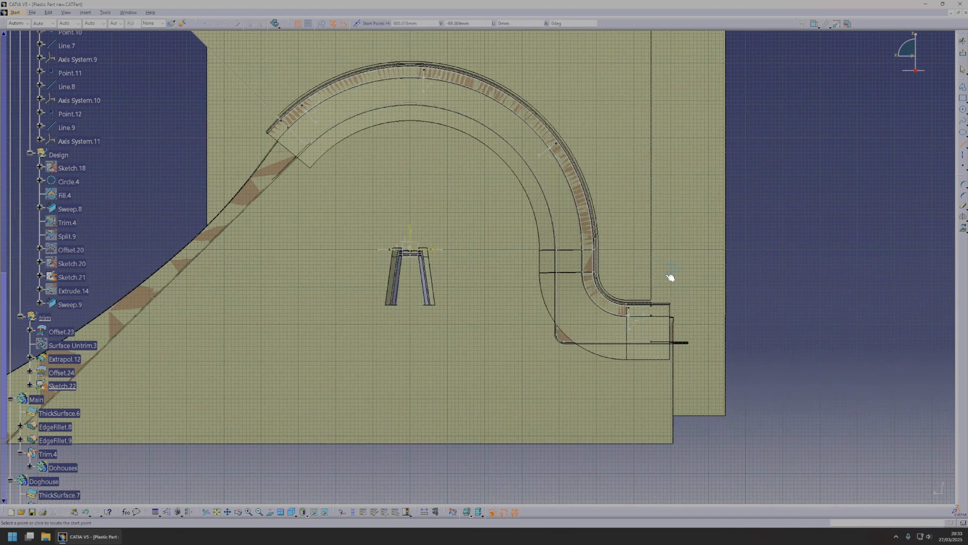
left_click(667, 373)
key("Escape")
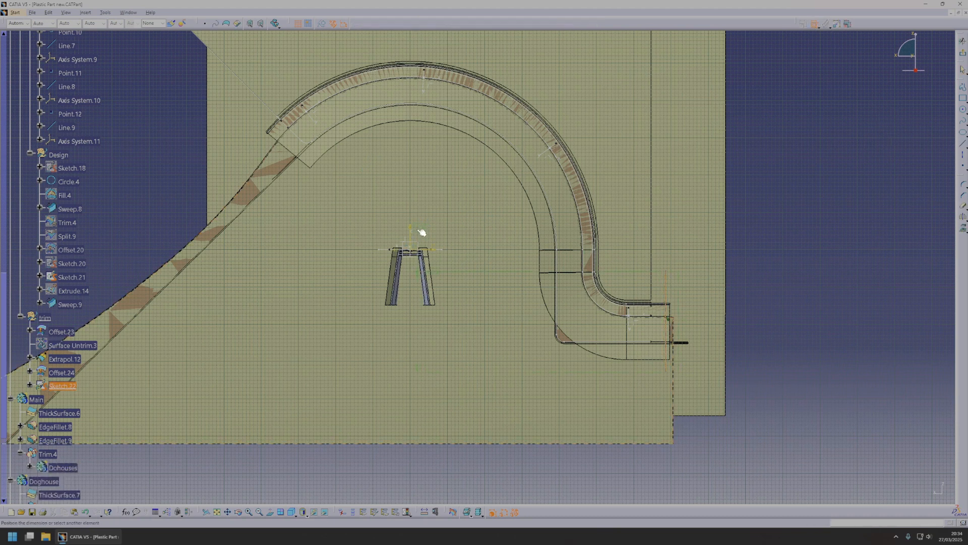
Set the vertical line's distance from the sketch's vertical axis to 687 mm and exit the sketch.
double_click(509, 446)
type("68")
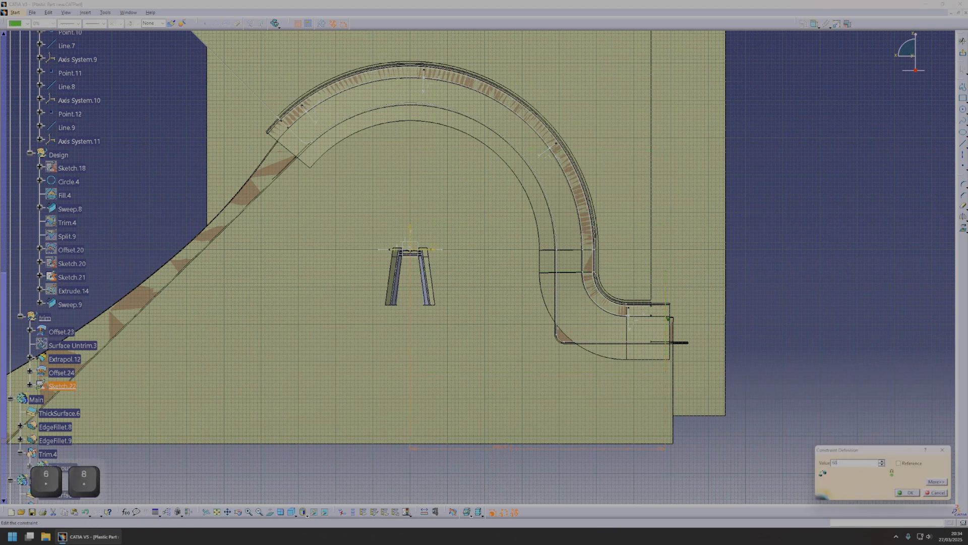
type("6")
scroll(725, 404, "down", 1)
middle_click_drag(724, 403, 494, 281)
left_click(881, 461)
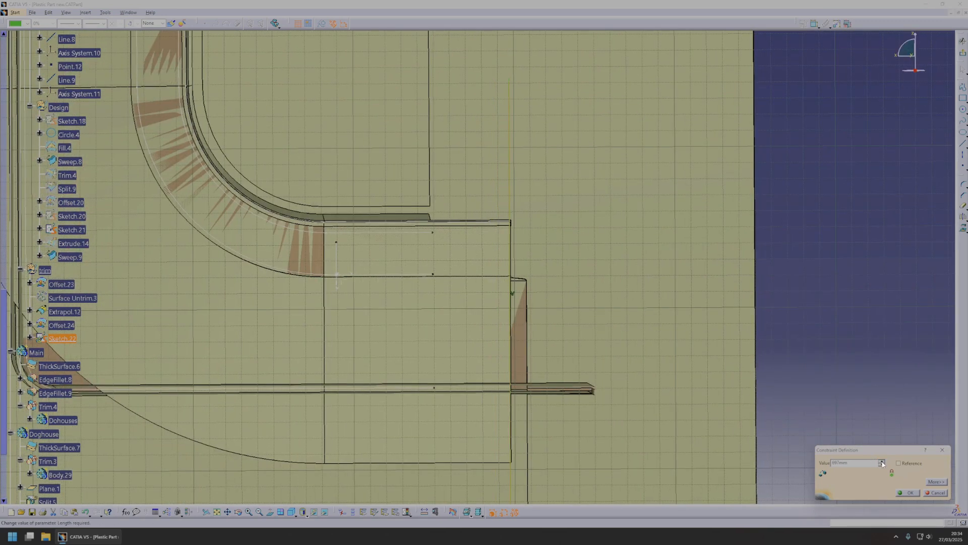
middle_click_drag(506, 299, 447, 371)
middle_click_drag(496, 217, 533, 331)
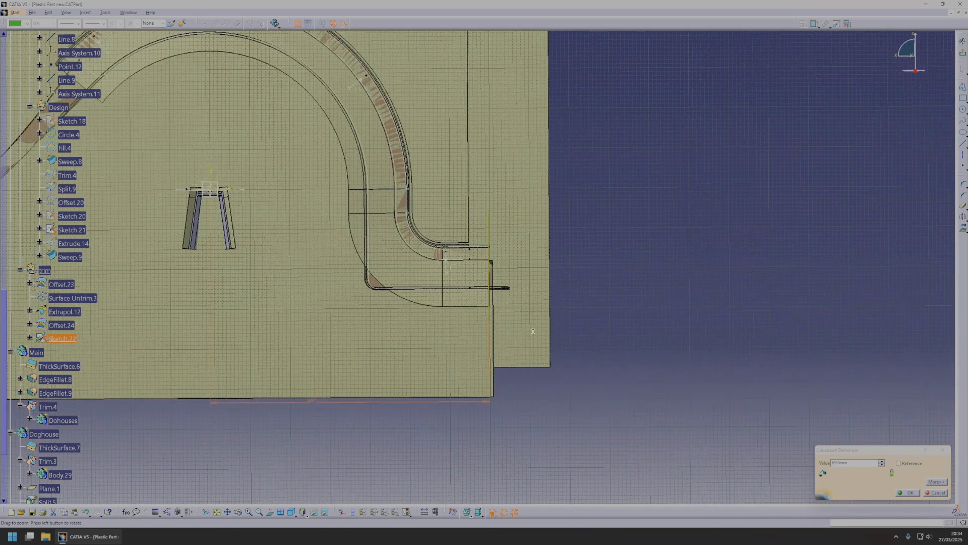
left_click(910, 493)
middle_click_drag(637, 234, 710, 246)
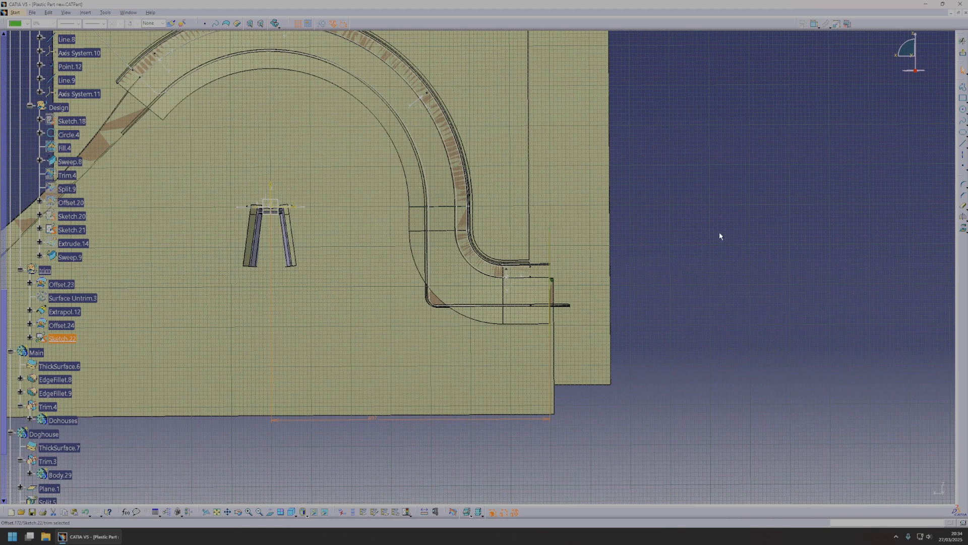
left_click(961, 55)
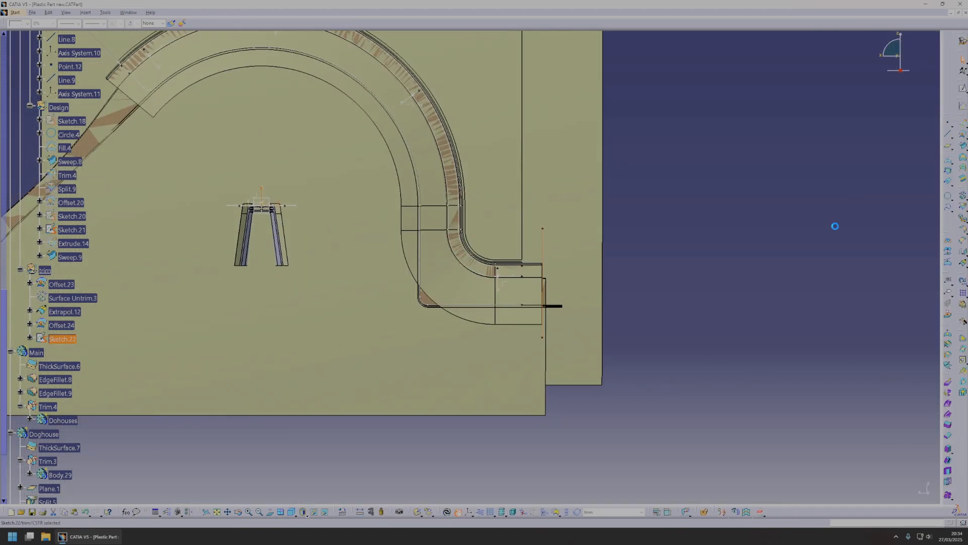
Extrude the vertical sketch line Sketch.22 into a surface crossing the arch's short end.
left_click(962, 124)
middle_click_drag(623, 253, 485, 264)
left_click_drag(497, 249, 625, 223)
middle_click_drag(625, 223, 696, 174)
left_click(868, 492)
Start another side-view sketch and draw an inclined line from beyond the arch's angled end to the sketch origin.
middle_click_drag(589, 373, 491, 306)
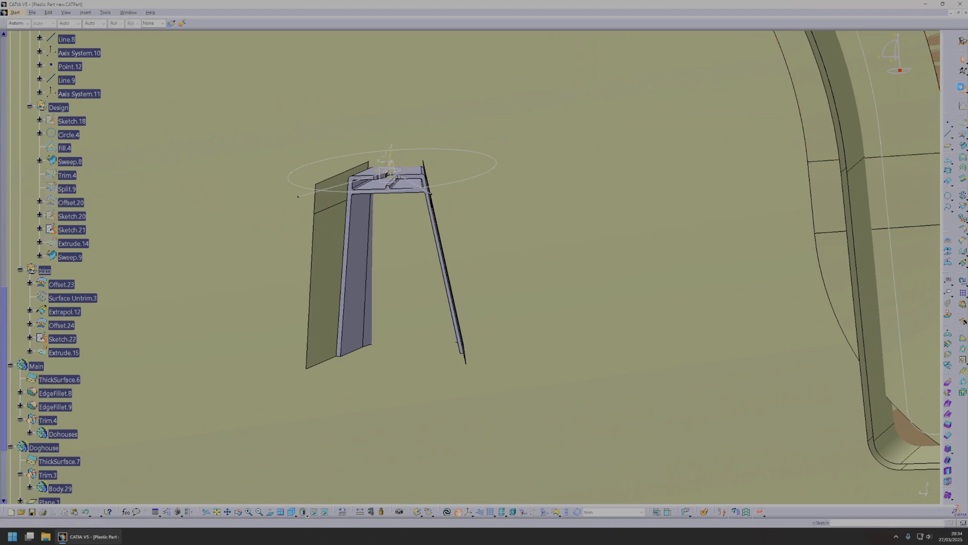
left_click(962, 89)
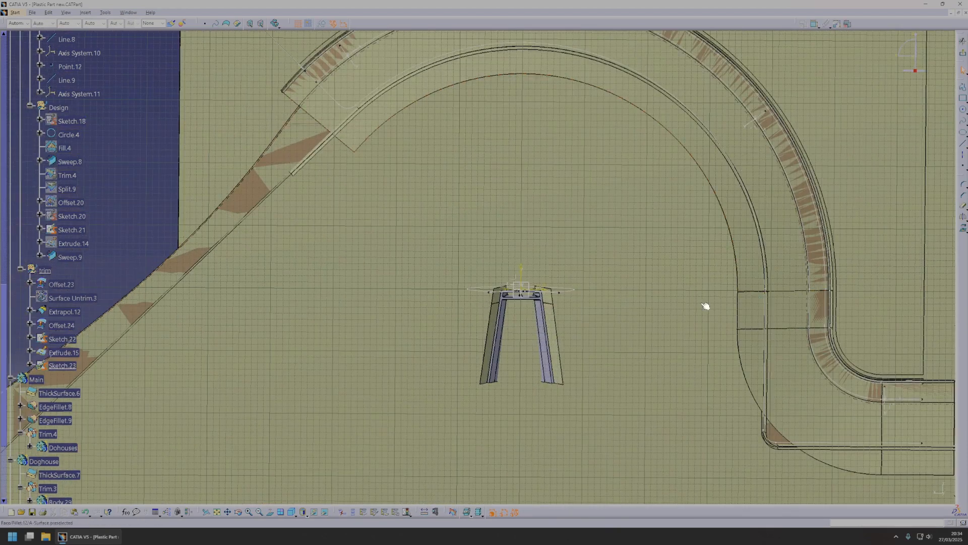
left_click(959, 145)
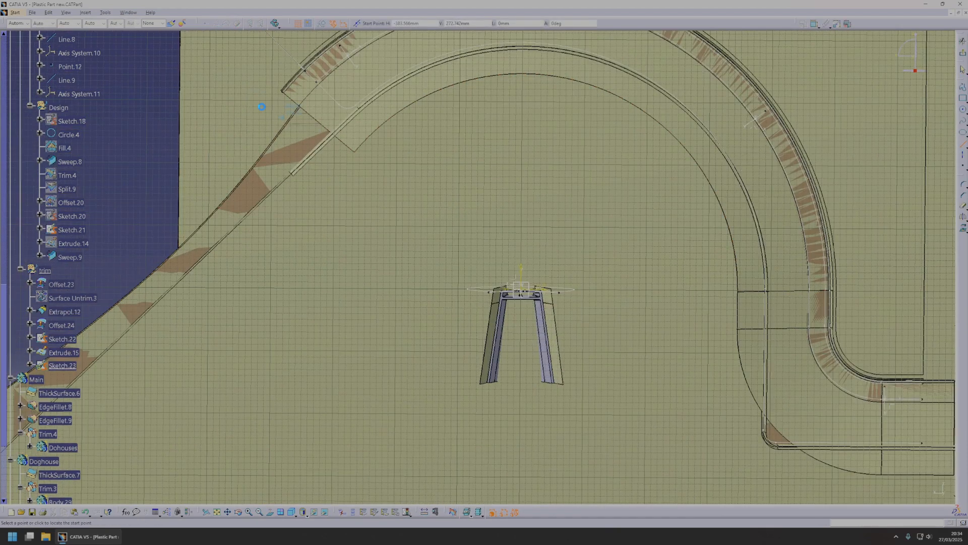
left_click(525, 293)
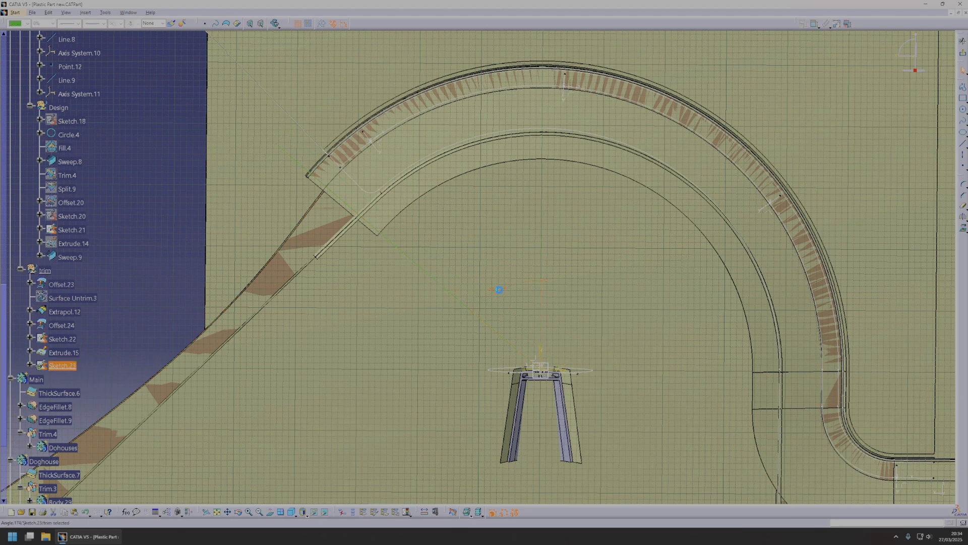
Try 45 degrees for the inclined line's angle to the vertical axis, and settle on 50 degrees.
type("45deg")
key("Return")
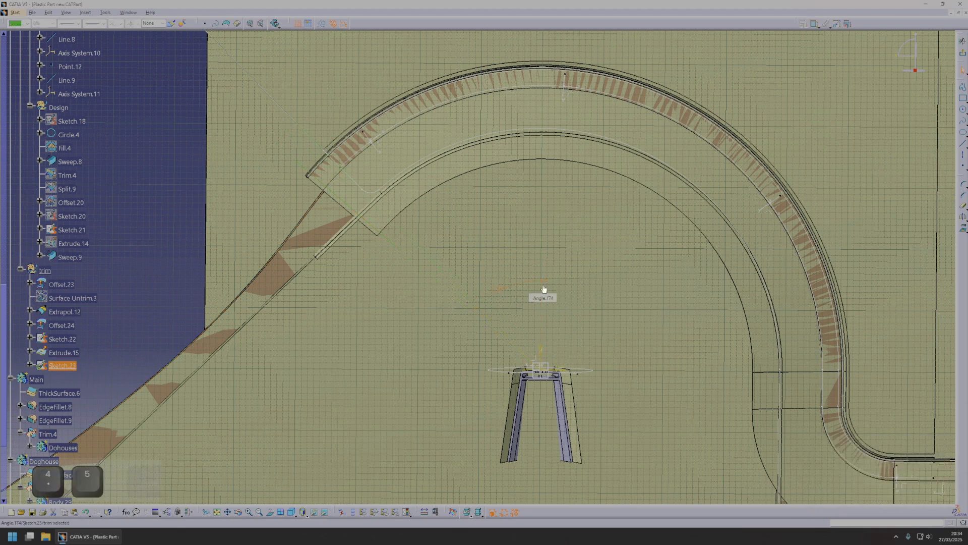
left_click(499, 293)
type("50")
key("Return")
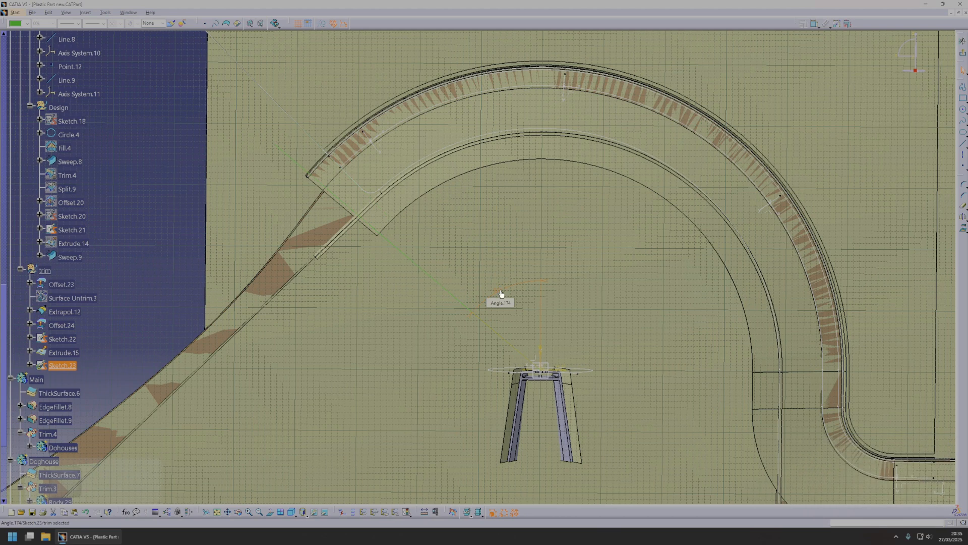
Sketch a second line across the arch's angled end, parallel to the inclined construction line, and set its distance from that line to 1 mm.
key("Escape")
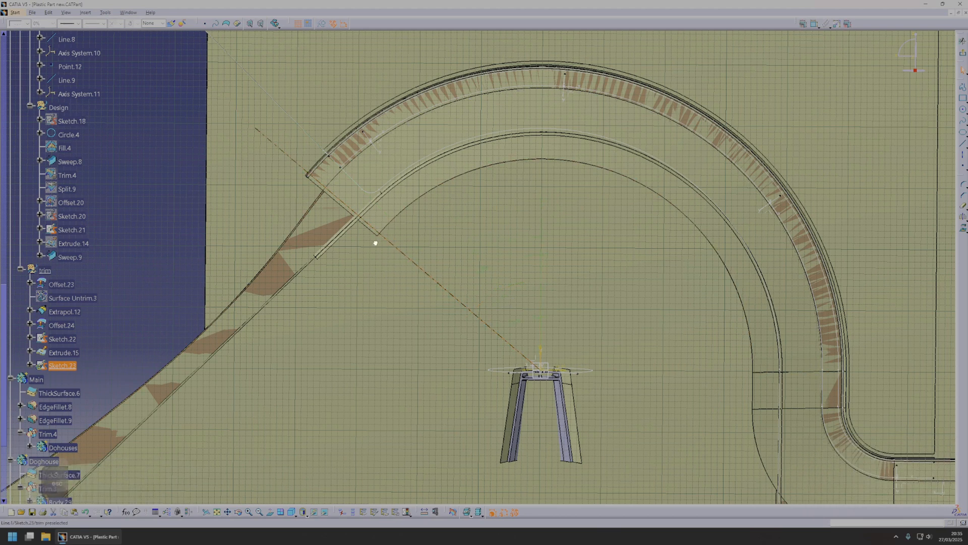
middle_click(341, 171)
middle_click_drag(430, 316, 460, 264)
middle_click_drag(501, 366, 829, 296)
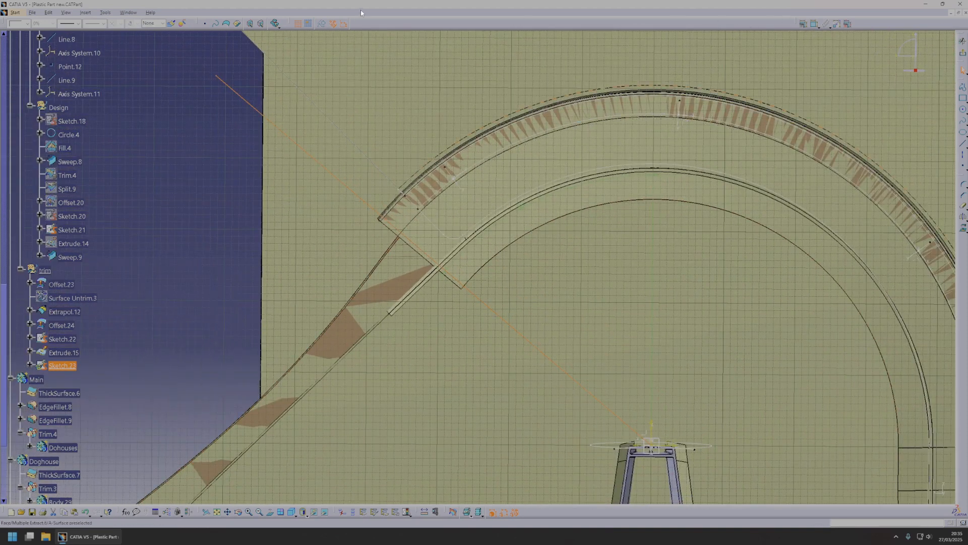
key("Escape")
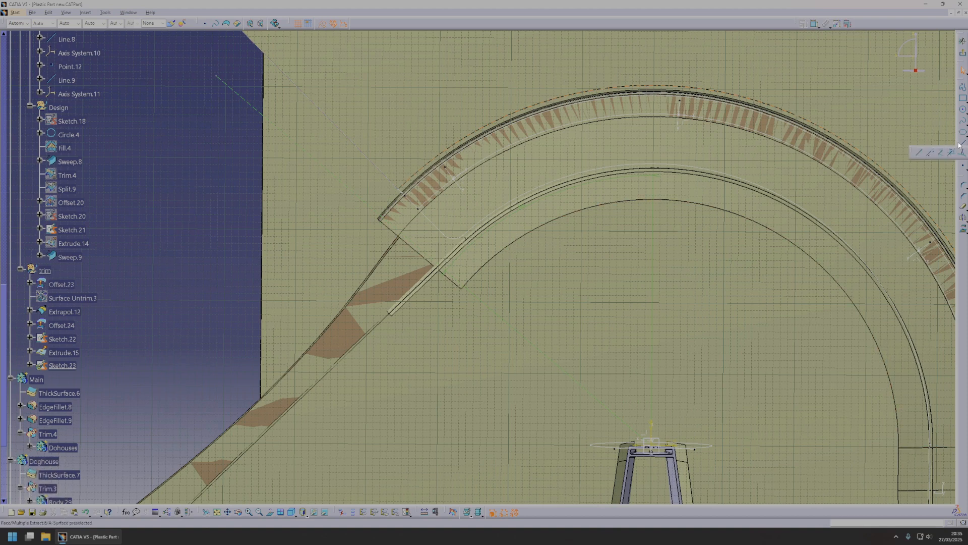
left_click(963, 142)
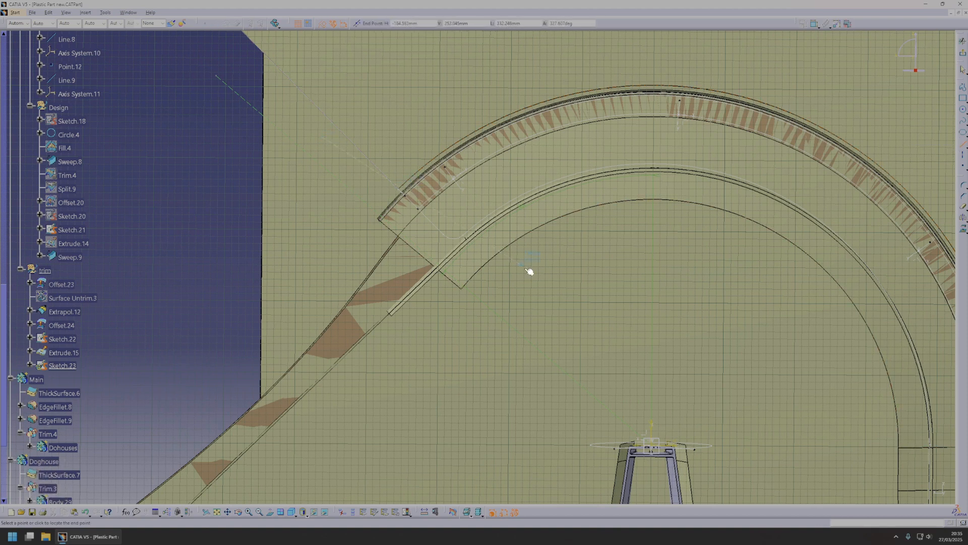
key("Escape")
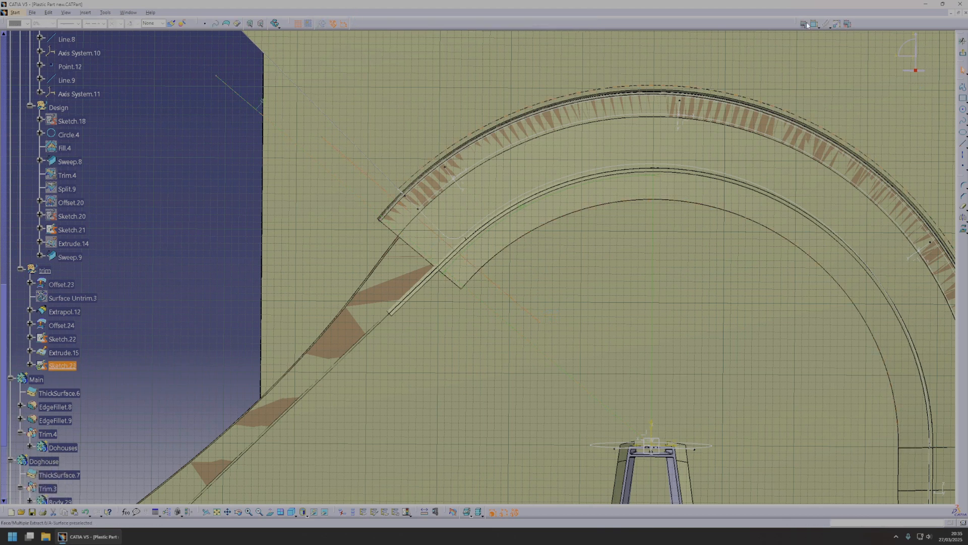
double_click(425, 243)
type("1")
key("Return")
mouse_move(473, 329)
middle_mouse_down()
mouse_move(489, 281)
mouse_move(525, 302)
middle_mouse_up()
Exit the sketch and extrude Sketch.23 along its normal into a surface crossing the arch's angled end, with a 400 mm second limit.
left_click(964, 50)
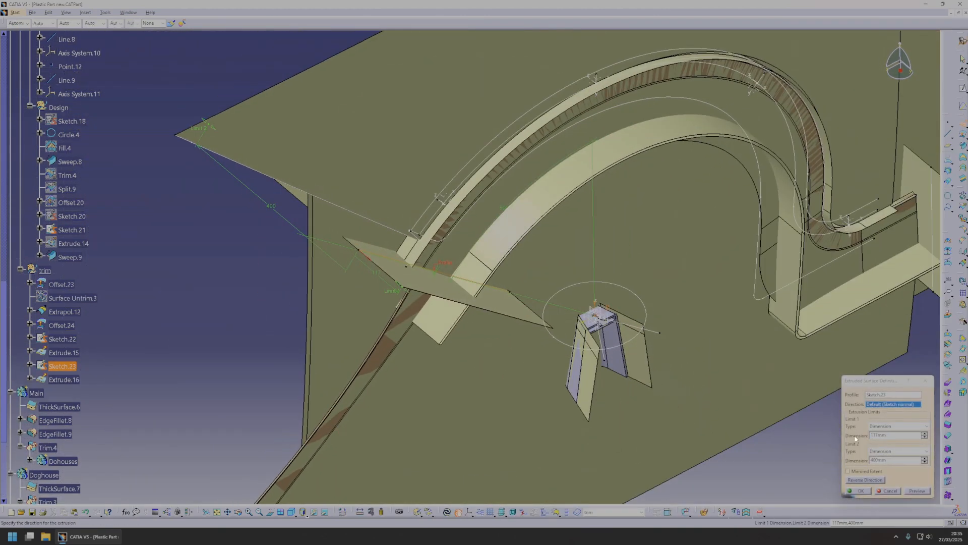
left_click(868, 490)
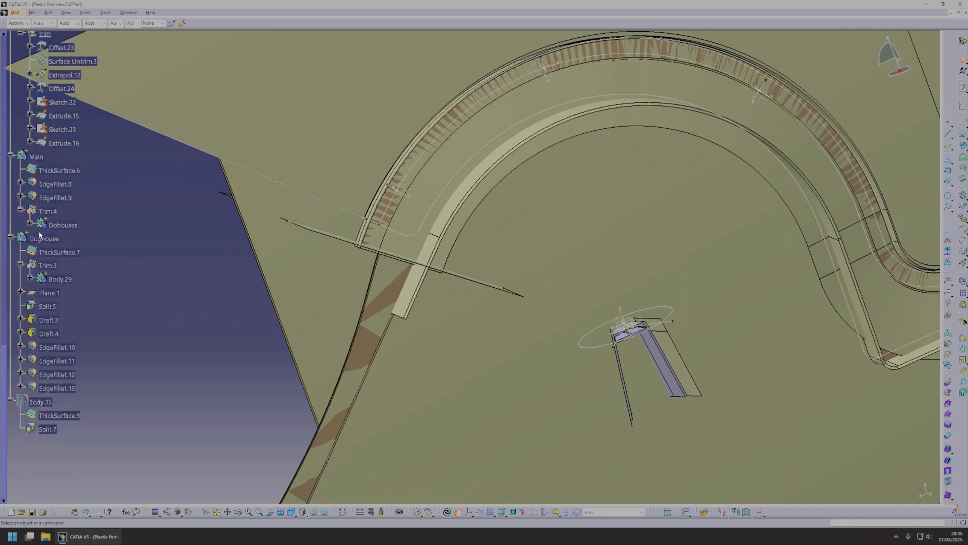
Make the Main body the work object and switch to the Part Design workbench.
right_click(36, 156)
left_click(66, 203)
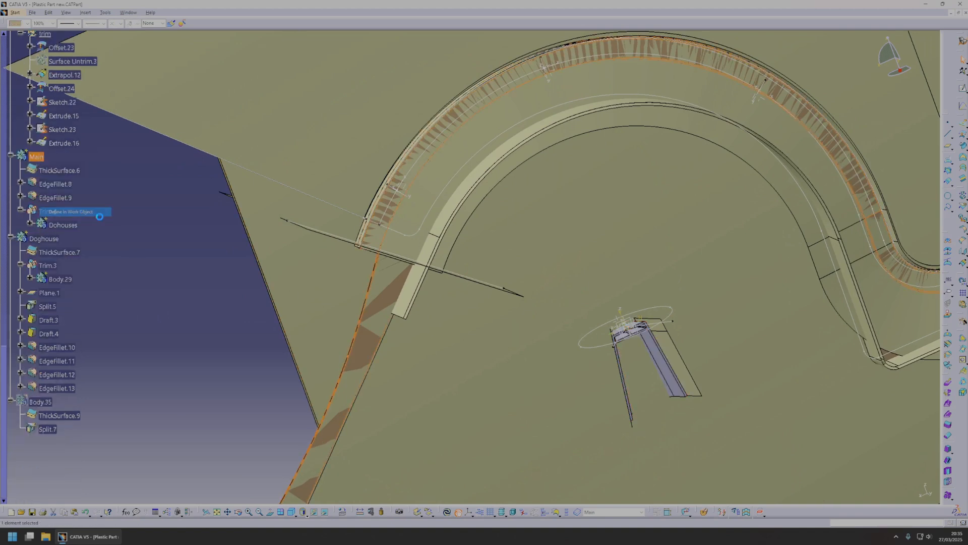
left_click(37, 156)
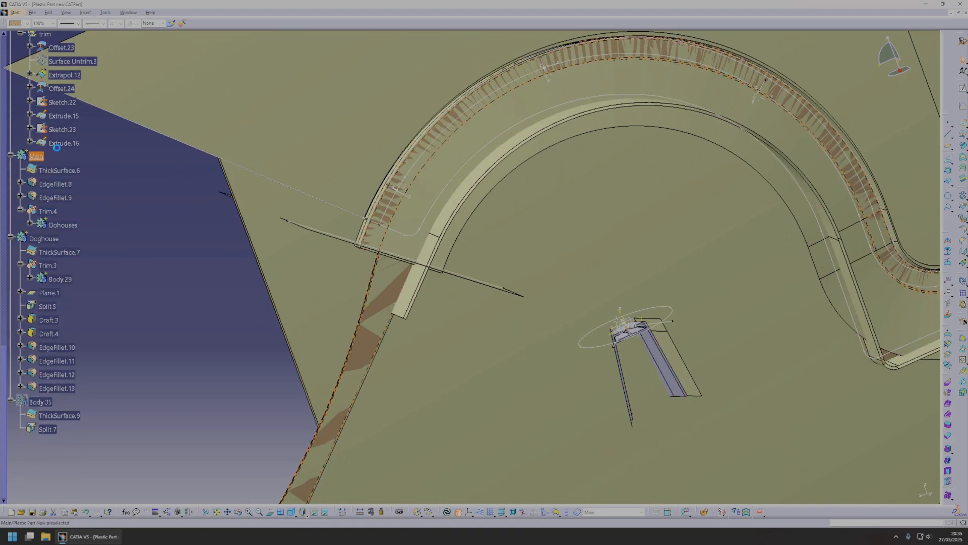
left_click(105, 13)
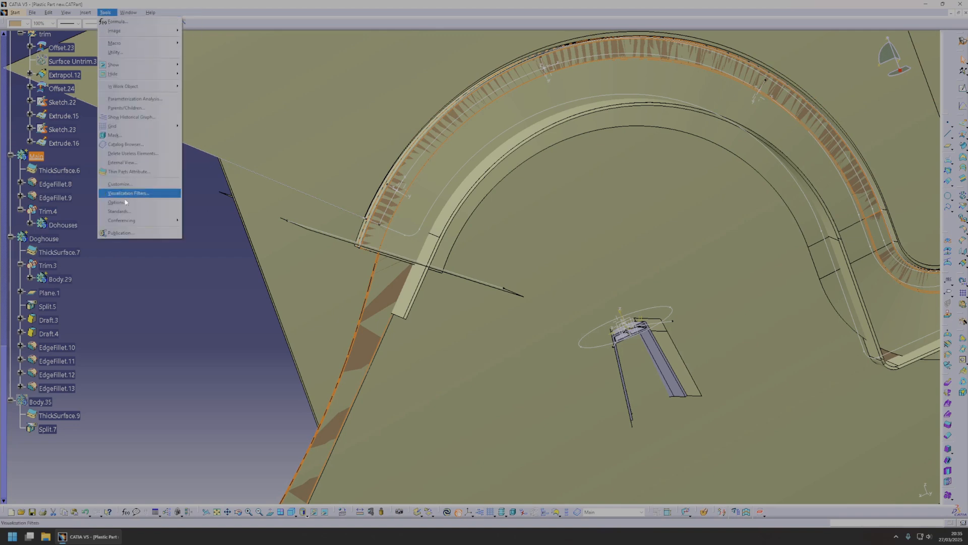
left_click(15, 12)
mouse_move(38, 31)
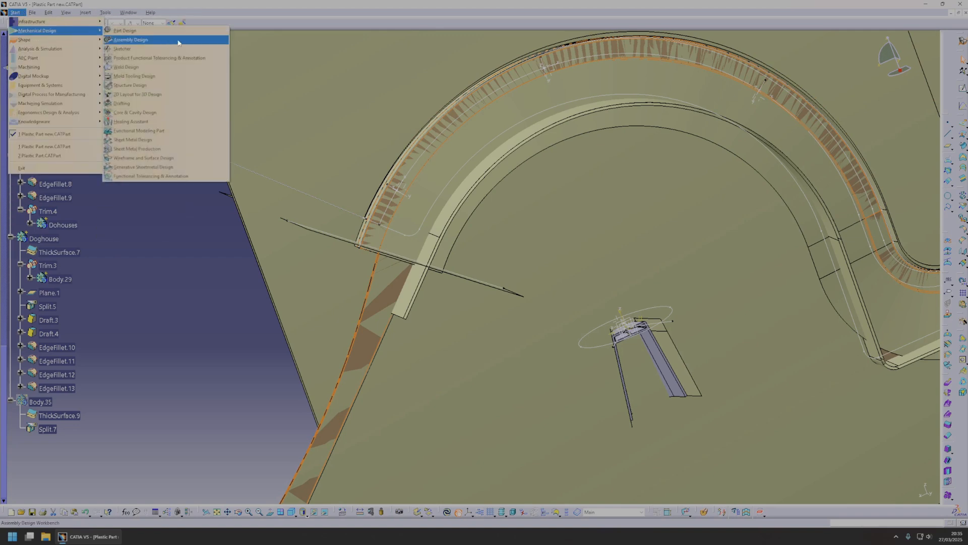
left_click(131, 30)
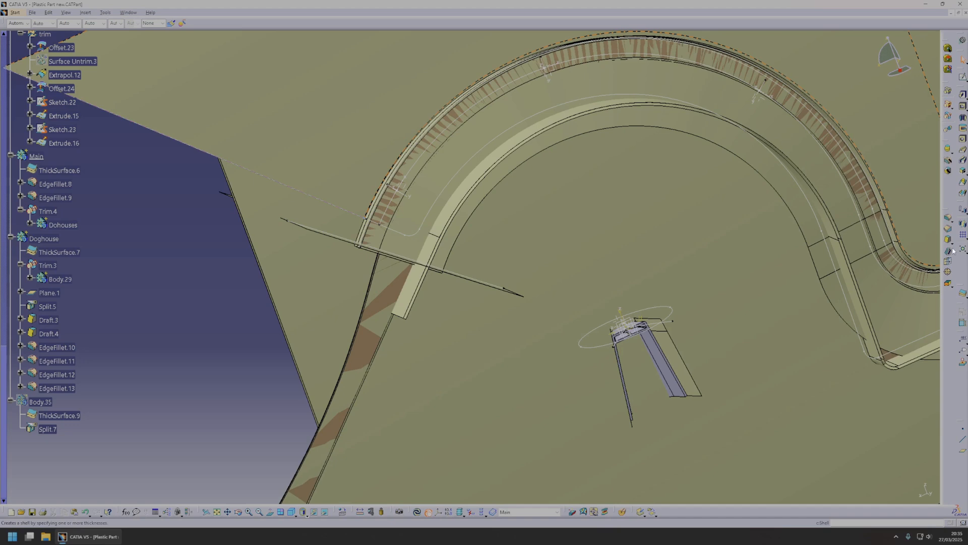
Split the Main body with Extrude.16 at the arch's angled end.
left_click(964, 298)
key("Escape")
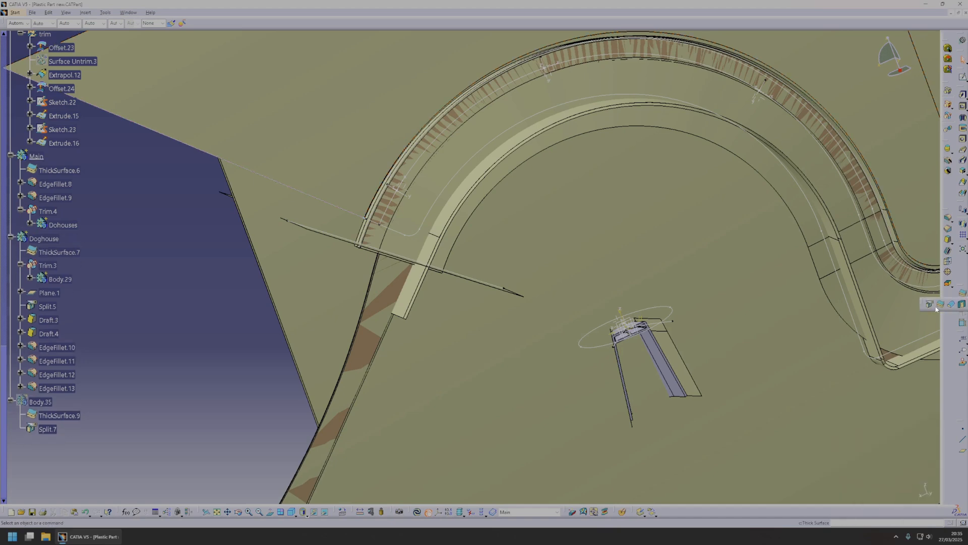
left_click(930, 305)
left_click(460, 281)
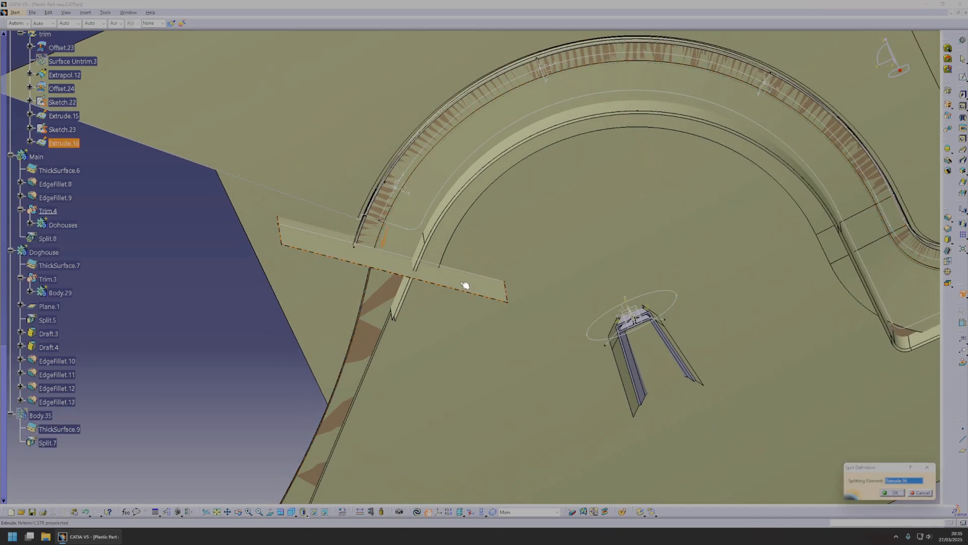
left_click(893, 493)
Split the Main body with Extrude.15 at the arch's short end.
left_click(964, 296)
middle_click_drag(549, 201, 504, 207)
middle_click_drag(782, 324, 368, 227)
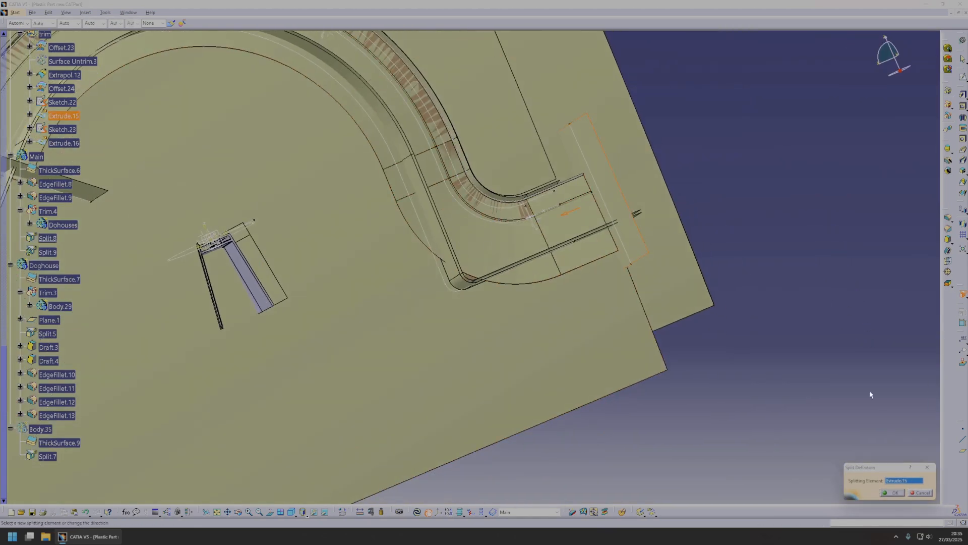
left_click(895, 493)
Split the Main body with the offset surface Offset.24.
left_click(964, 296)
middle_click_drag(471, 277, 462, 381)
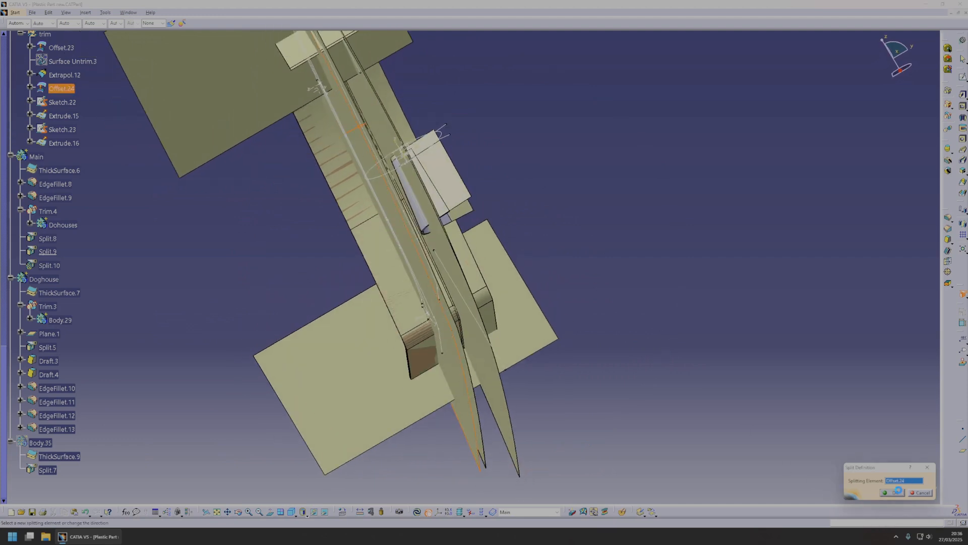
left_click(900, 493)
Hide the trim set and the whole CSTR set so only the solid bodies remain in view.
middle_click_drag(641, 326, 247, 247)
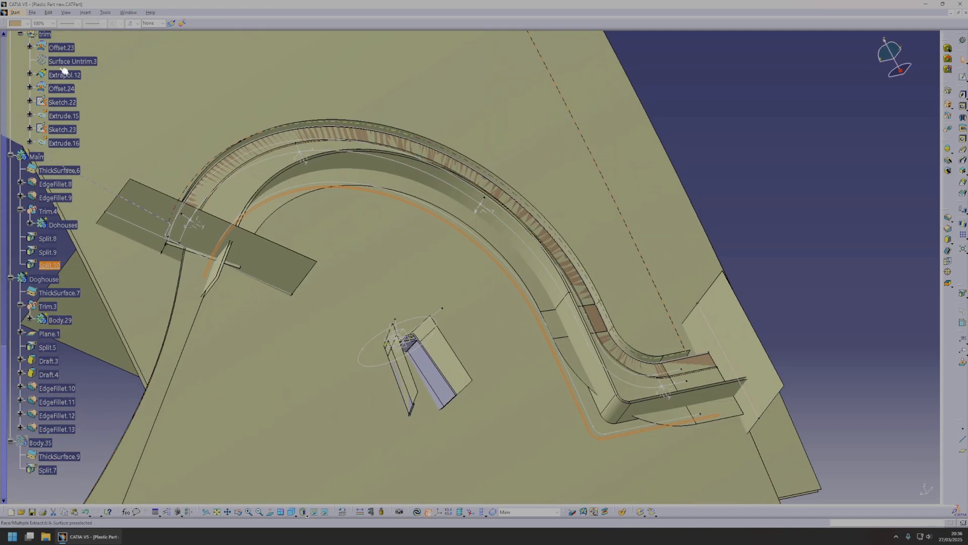
scroll(81, 97, "up", 2)
key("space")
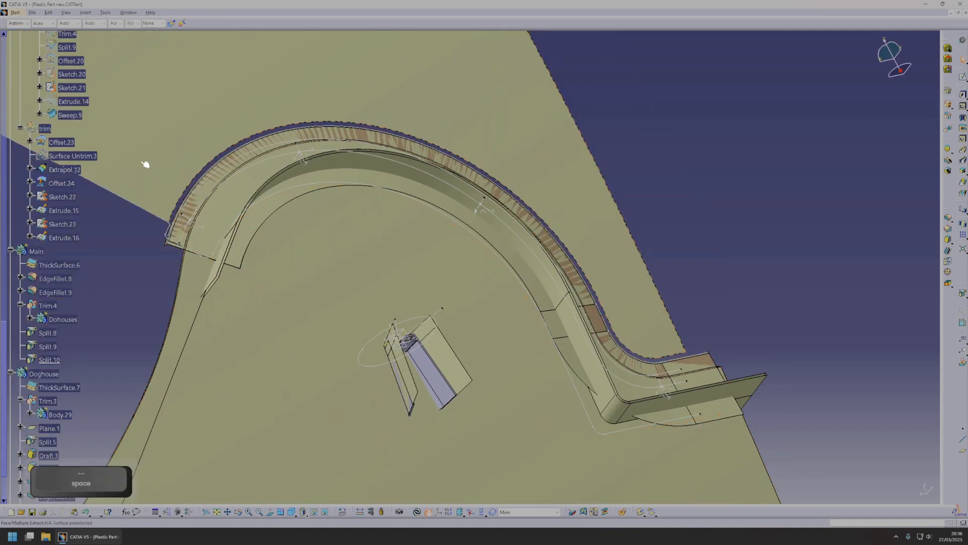
scroll(101, 232, "up", 15)
left_click(43, 121)
key("space")
middle_click_drag(404, 231, 383, 283)
Show the CSTR set and set the offset of the parallel curve positioning the doghouses to 30 mm.
right_click(36, 156)
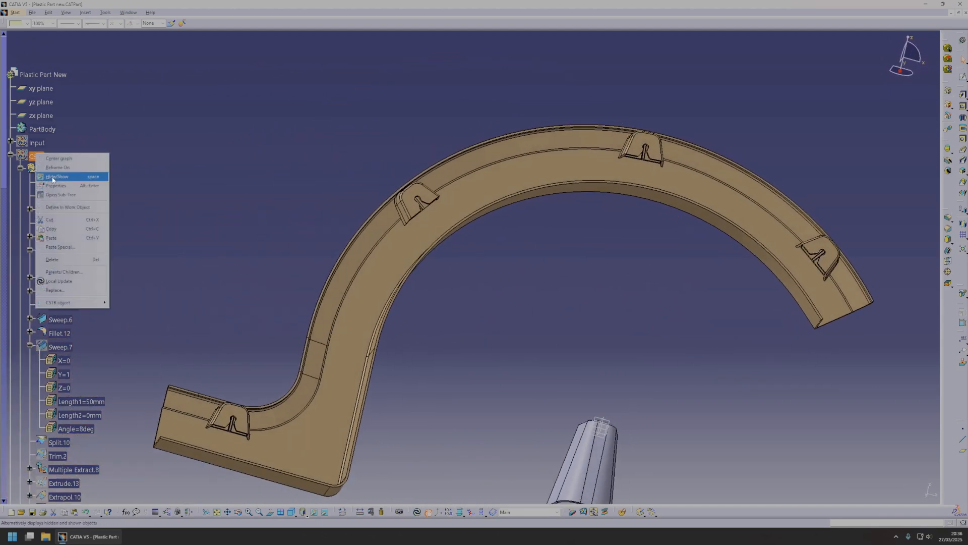
left_click(53, 177)
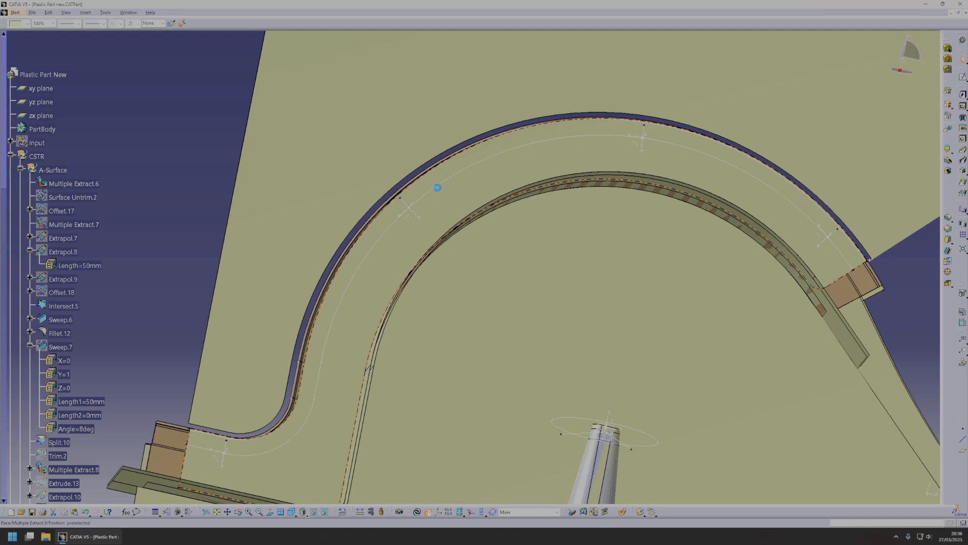
type("30")
key("Return")
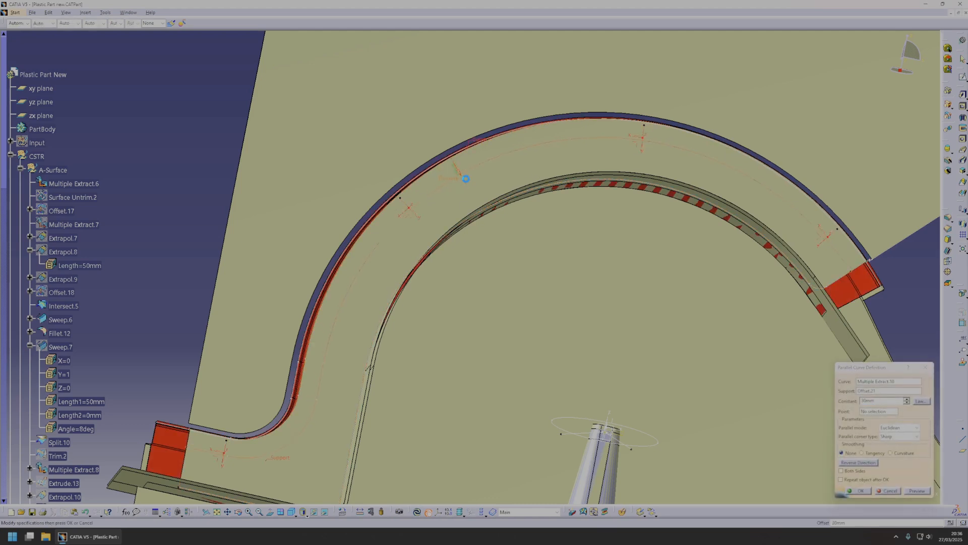
left_click(865, 492)
Hide the surface covering the arch body and show the Input set with the clip on the master doghouse.
right_click(548, 163)
left_click(564, 185)
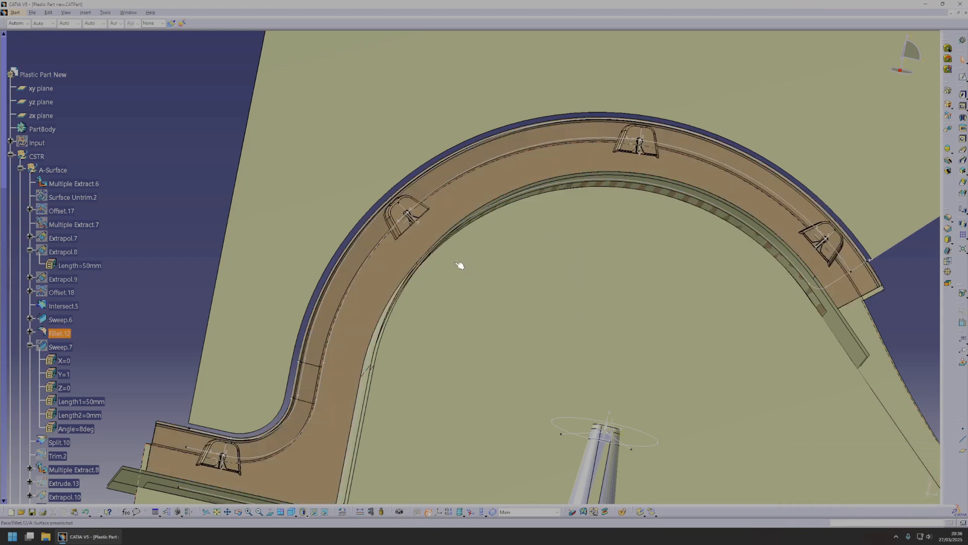
middle_click(407, 215)
middle_click_drag(406, 215, 483, 281)
scroll(725, 305, "down", 1)
middle_click(499, 331)
middle_click_drag(500, 331, 502, 291)
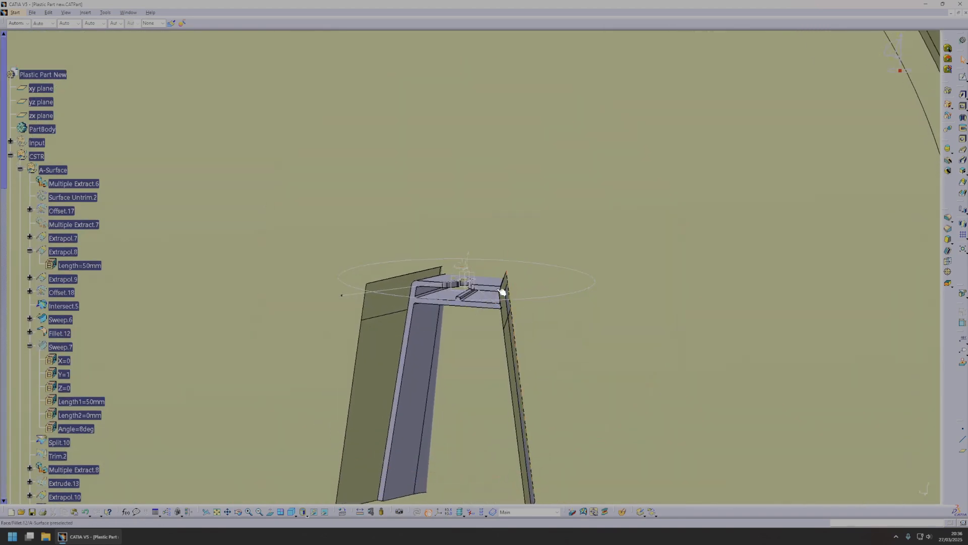
right_click(46, 146)
left_click(66, 169)
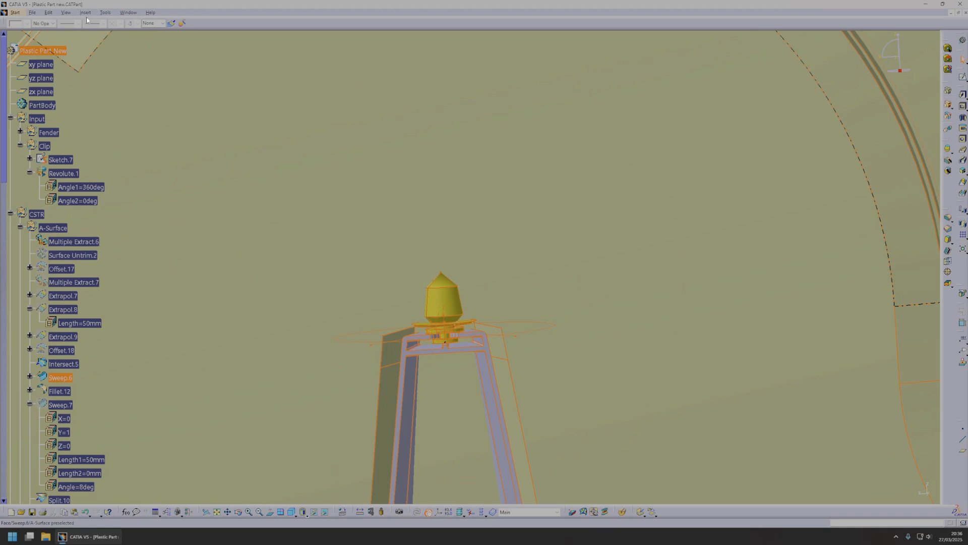
Insert a new body, close the clip surface Revolute.1 into a solid inside it, and update the body locally.
left_click(86, 13)
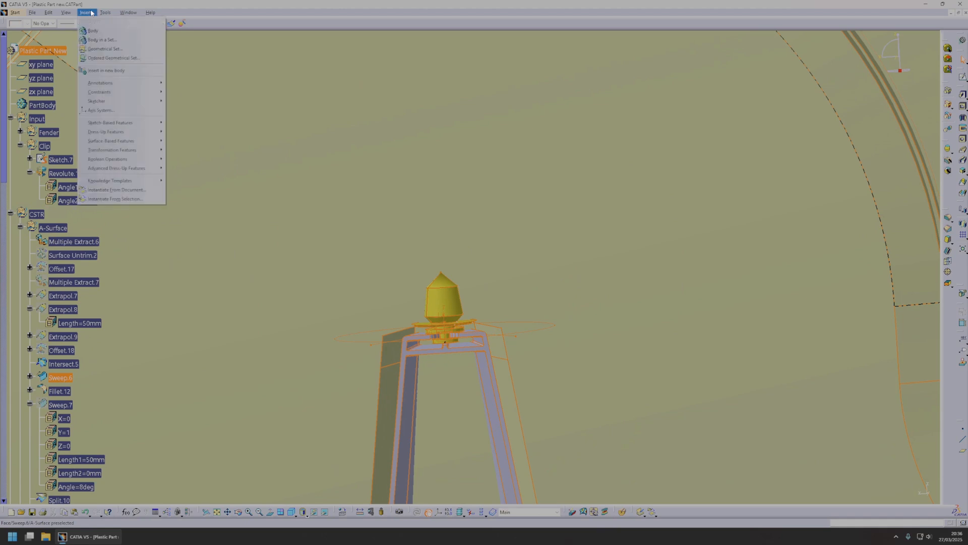
left_click(119, 32)
scroll(130, 199, "down", 15)
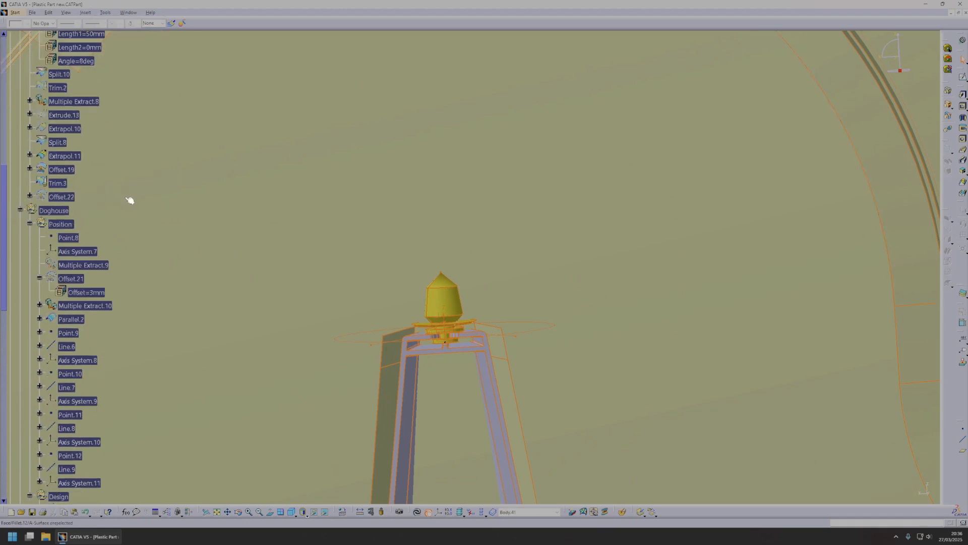
scroll(132, 206, "down", 5)
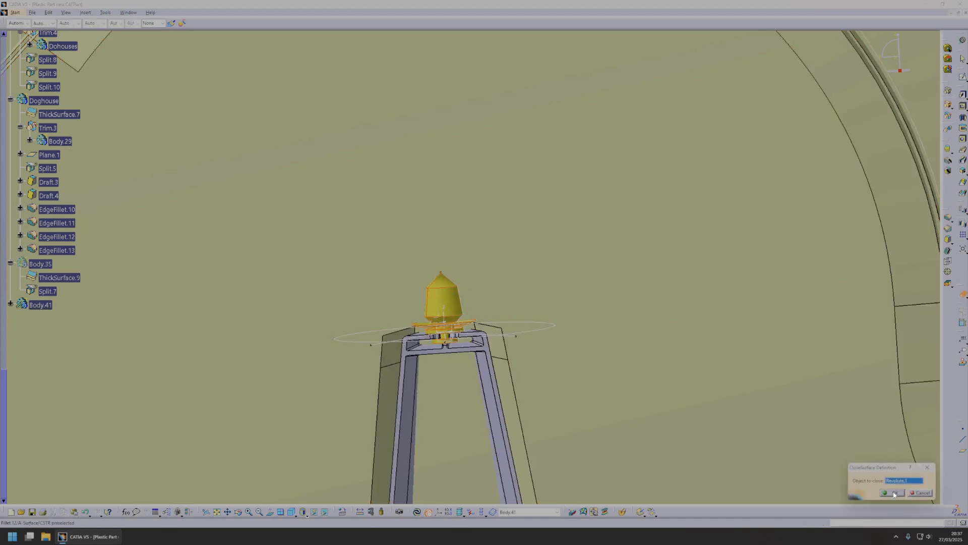
left_click(892, 492)
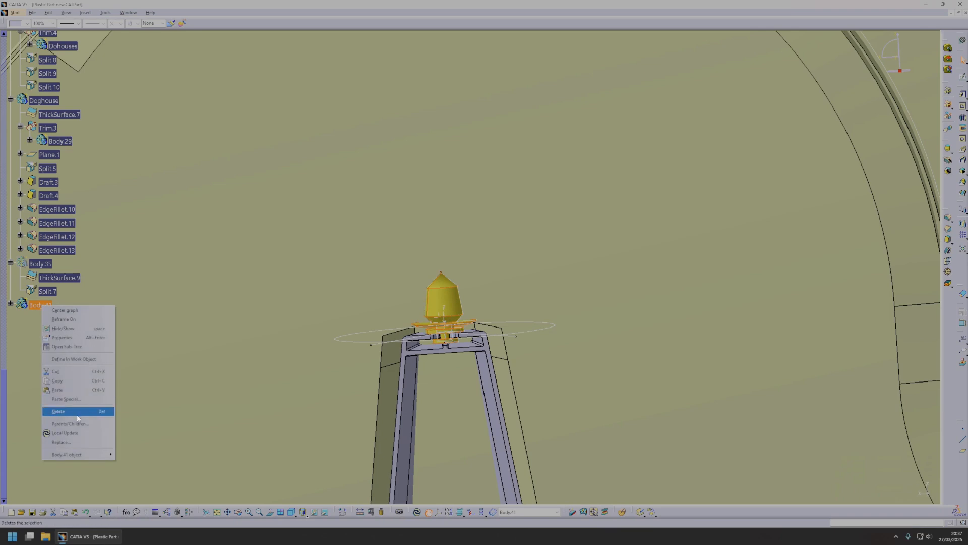
left_click(74, 434)
Copy the clip body Body.41 and paste it into the part as a result with link.
middle_click_drag(641, 212, 616, 271)
scroll(616, 271, "down", 1)
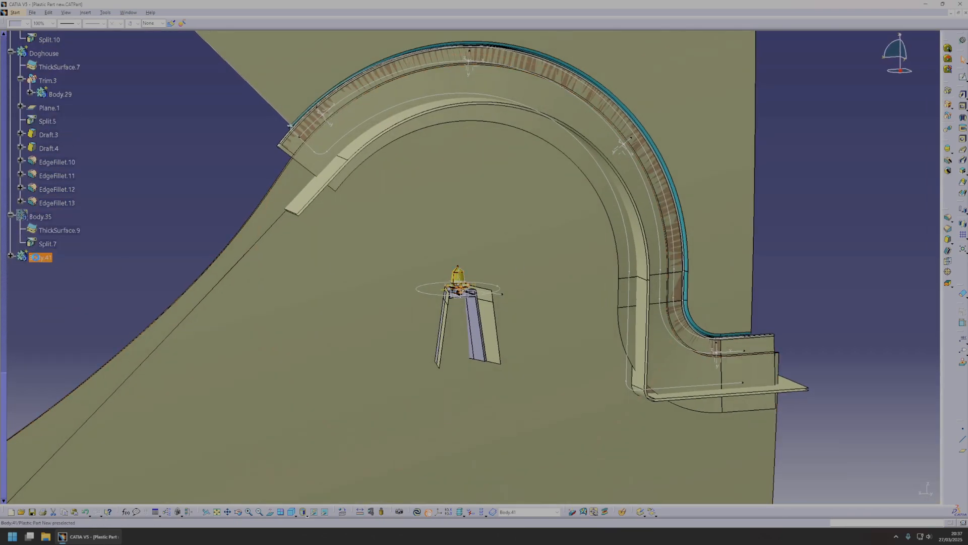
key("ctrl+c")
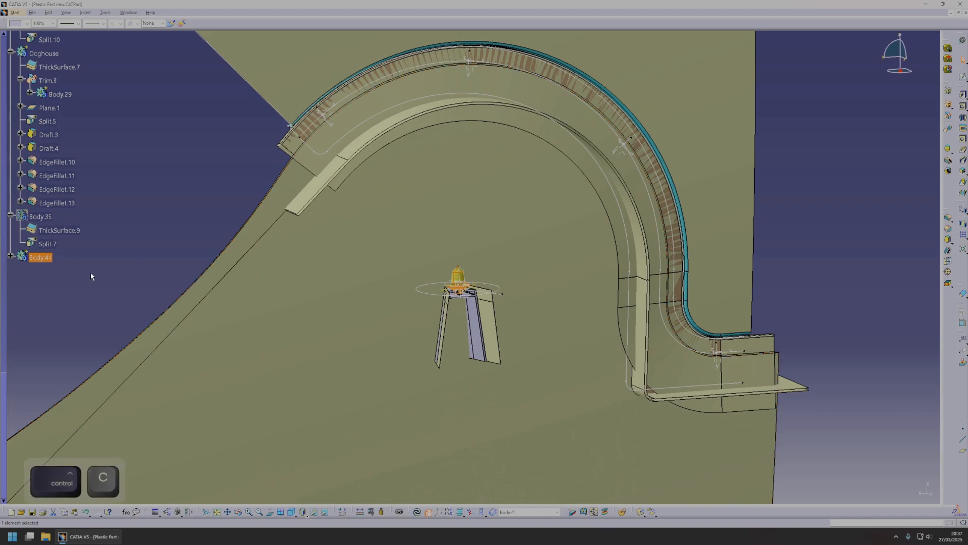
scroll(82, 260, "up", 15)
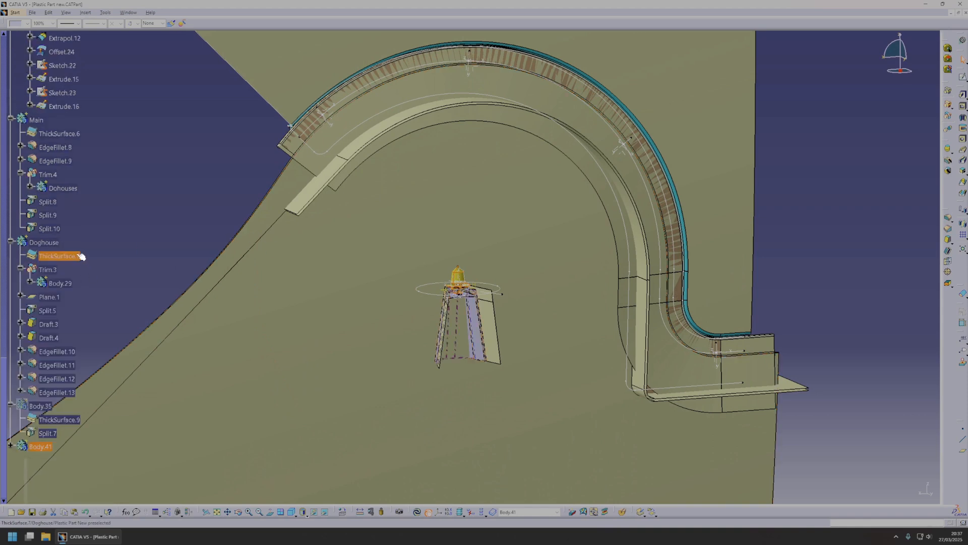
scroll(71, 238, "up", 4)
right_click(32, 52)
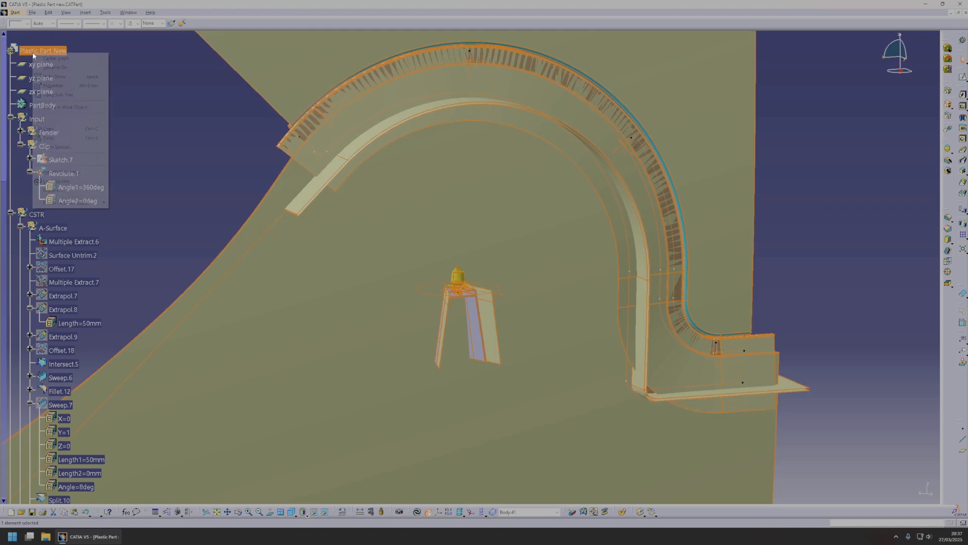
left_click(71, 147)
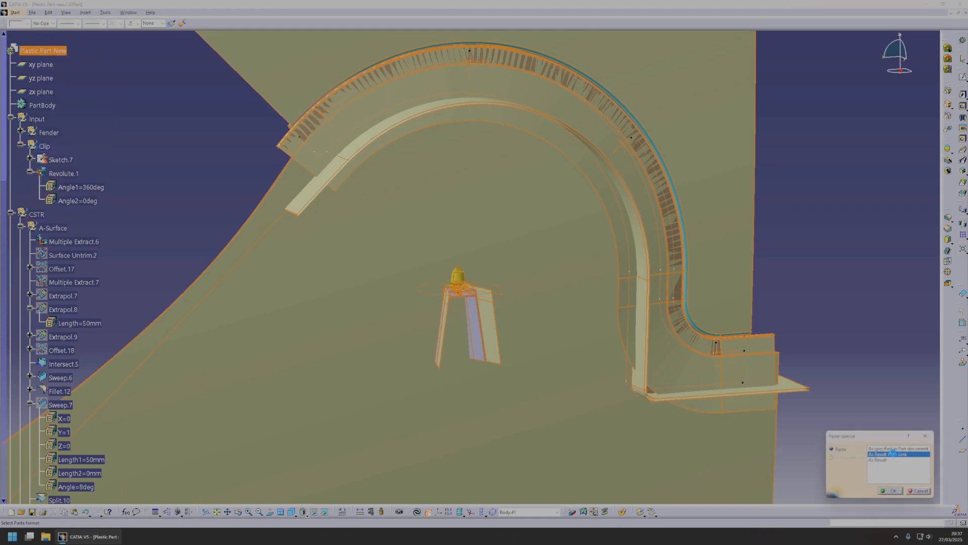
left_click(897, 490)
Collapse the CSTR and Input branches of the specification tree to reach the pasted clip body.
left_click(11, 214)
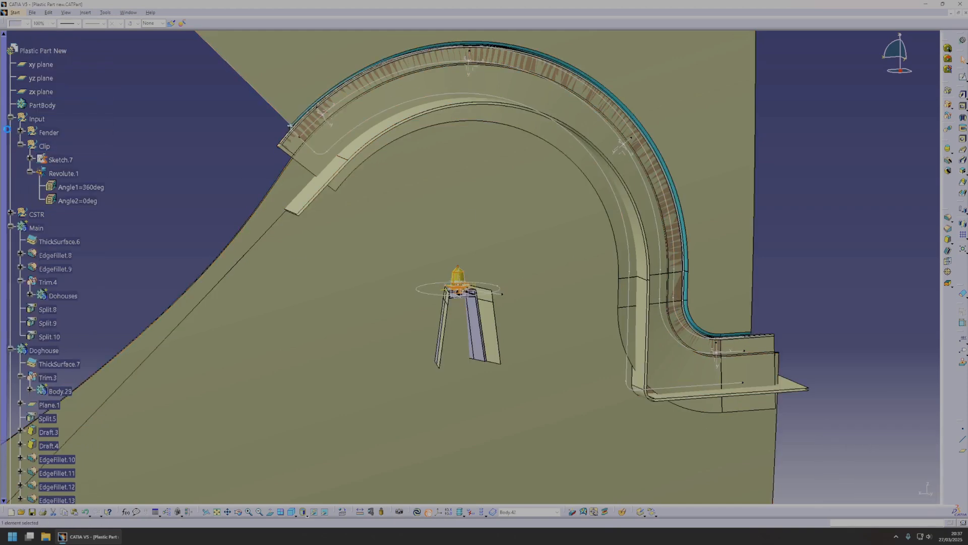
left_click(10, 117)
scroll(53, 337, "down", 3)
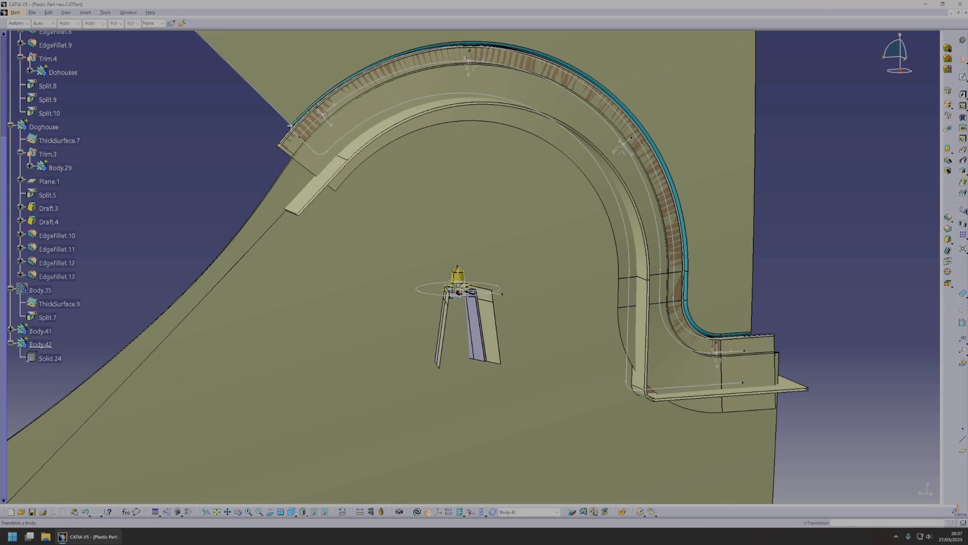
Move the pasted clip Body.42 with an axis-to-axis transformation from Axis System.7 to a doghouse axis system on the arch.
left_click(507, 295)
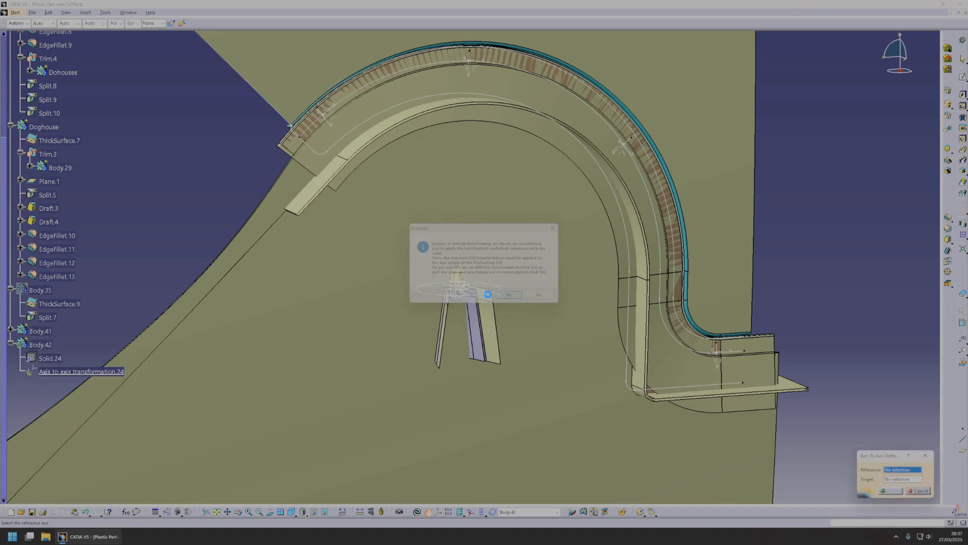
left_click(436, 302)
middle_click_drag(352, 162, 442, 299)
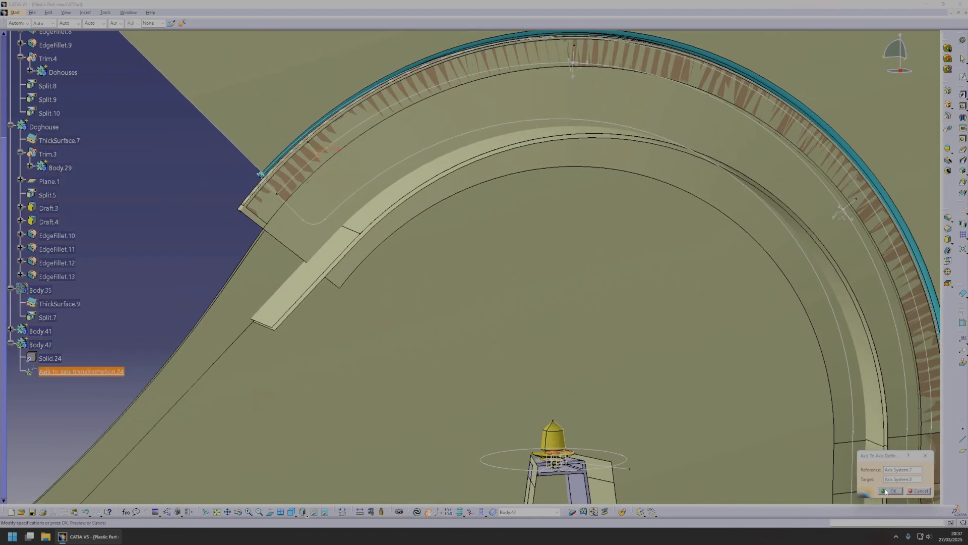
left_click(883, 490)
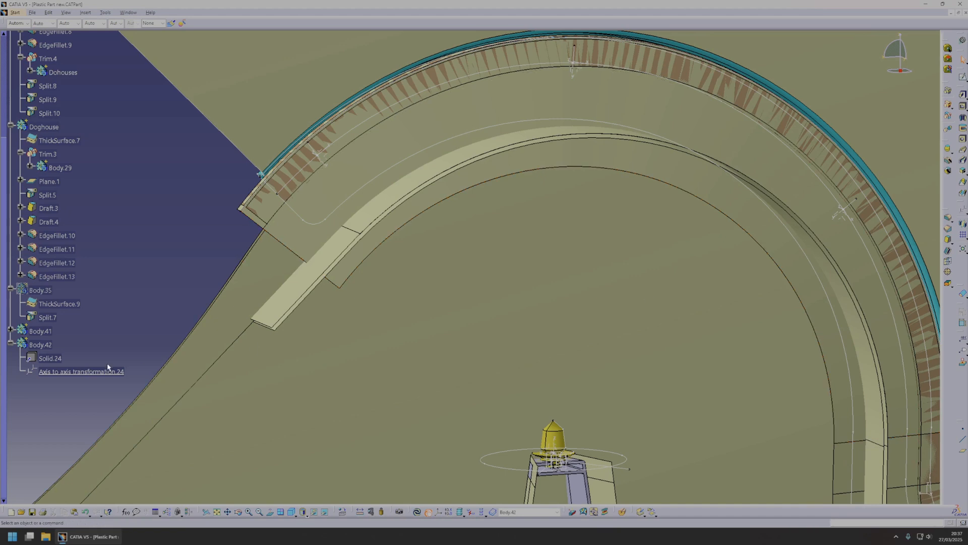
Paste three more linked copies of the clip body into the part and transform each onto a remaining doghouse axis system.
scroll(45, 226, "up", 6)
left_click(53, 145, "ctrl")
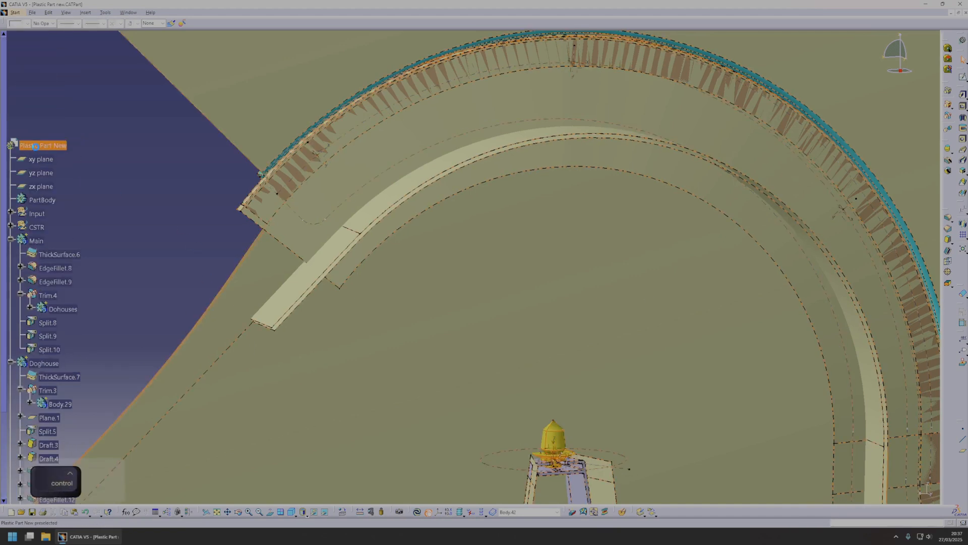
key("ctrl+v")
middle_click_drag(158, 164, 117, 155)
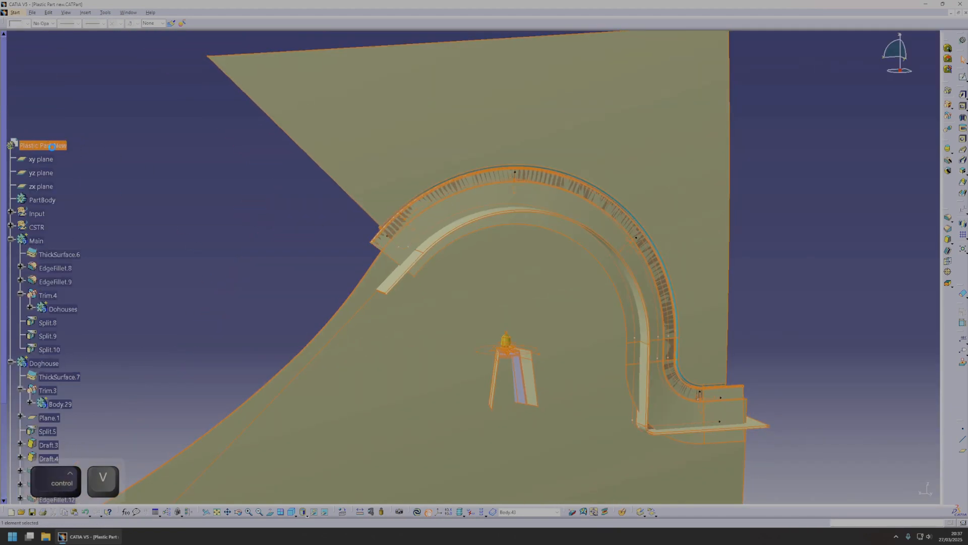
left_click(54, 145, "ctrl")
key("ctrl+v")
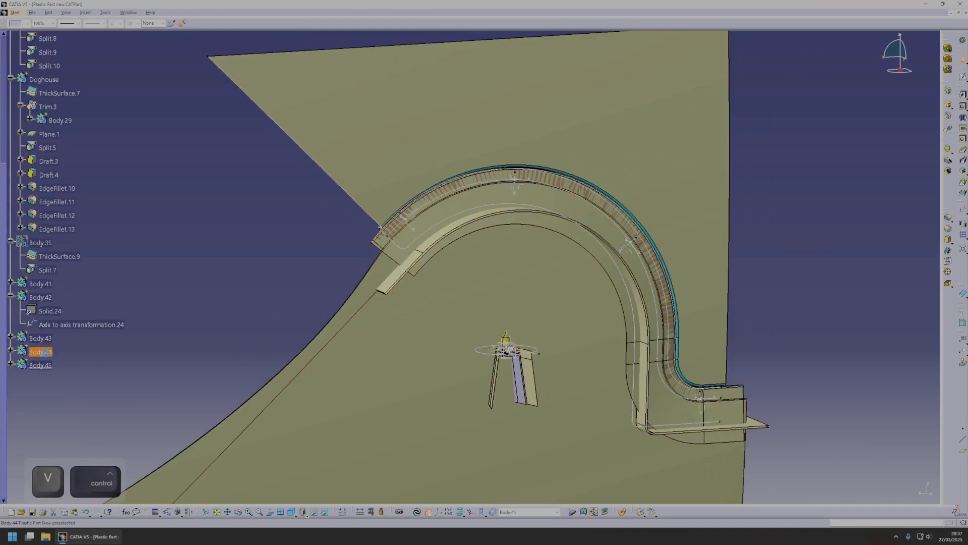
double_click(65, 379)
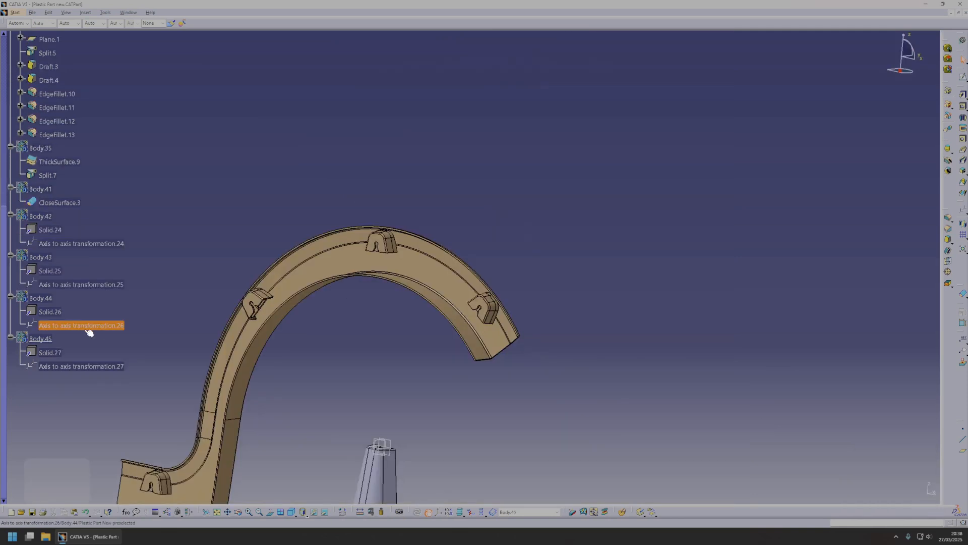
Show the clip bodies on the four doghouses and hide the master clip Body.41.
left_click(37, 190, "shift")
key("space")
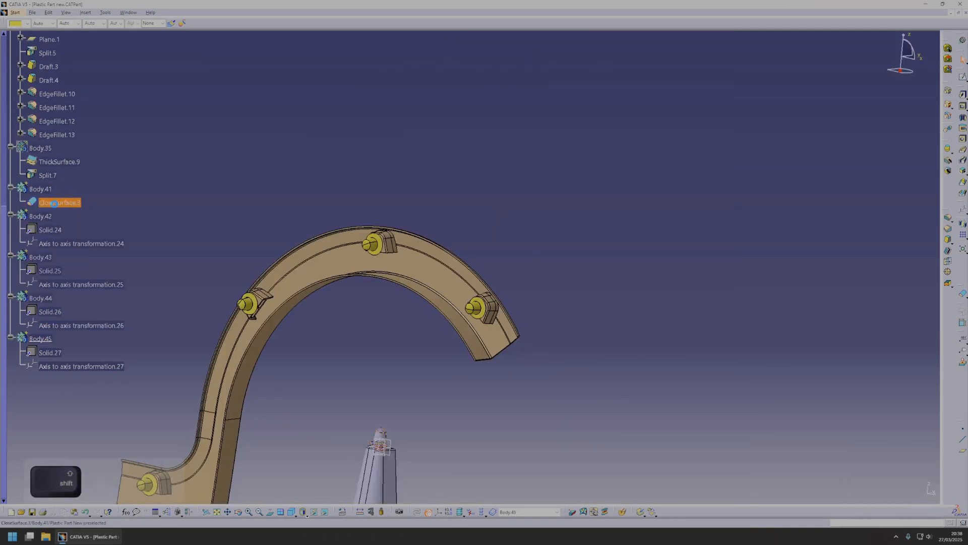
left_click(40, 190)
key("space")
Fillet the two end corners of the main arch's inner flange with an 8 mm radius.
middle_click_drag(338, 258, 497, 309)
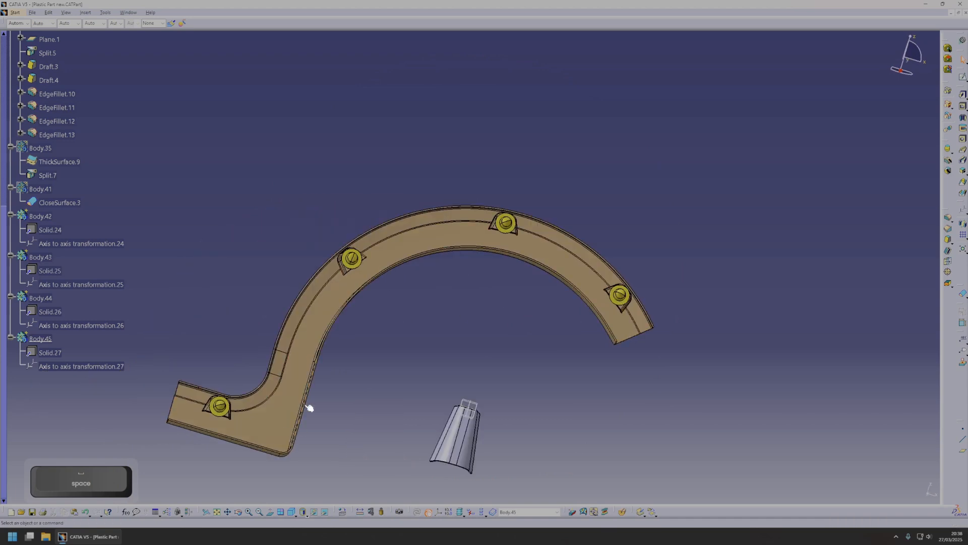
middle_click_drag(288, 424, 373, 363)
scroll(374, 363, "up", 1)
middle_click_drag(577, 140, 493, 202)
middle_click_drag(434, 320, 545, 255)
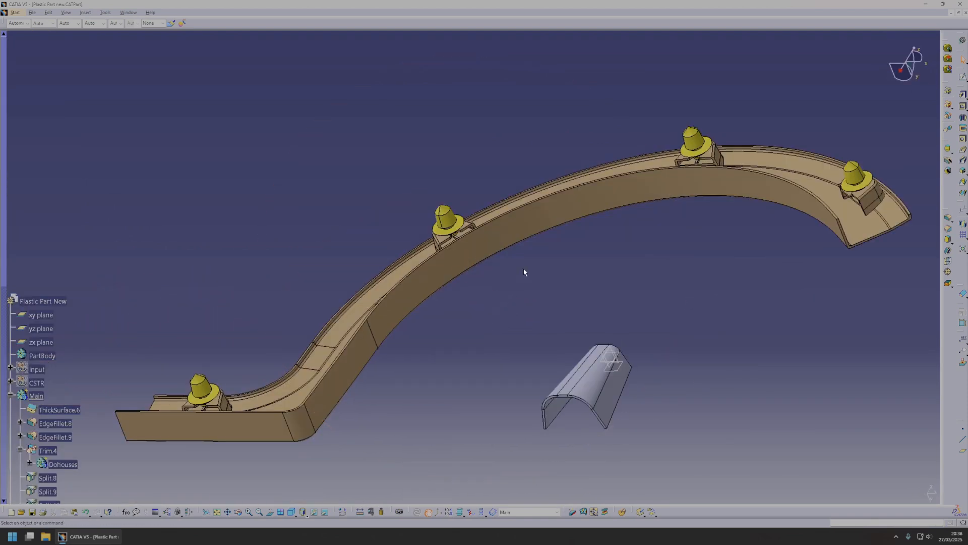
middle_click_drag(524, 273, 434, 318)
left_click(946, 220)
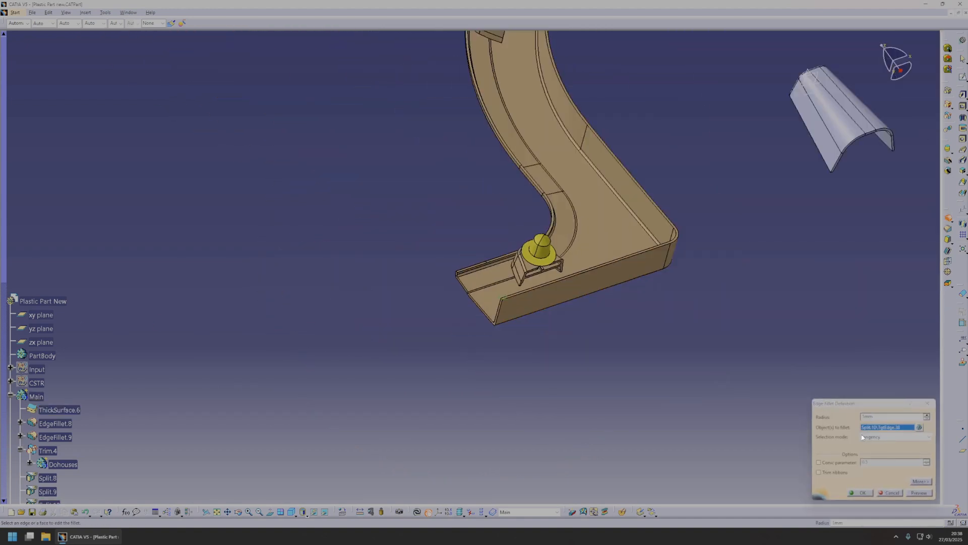
type("152")
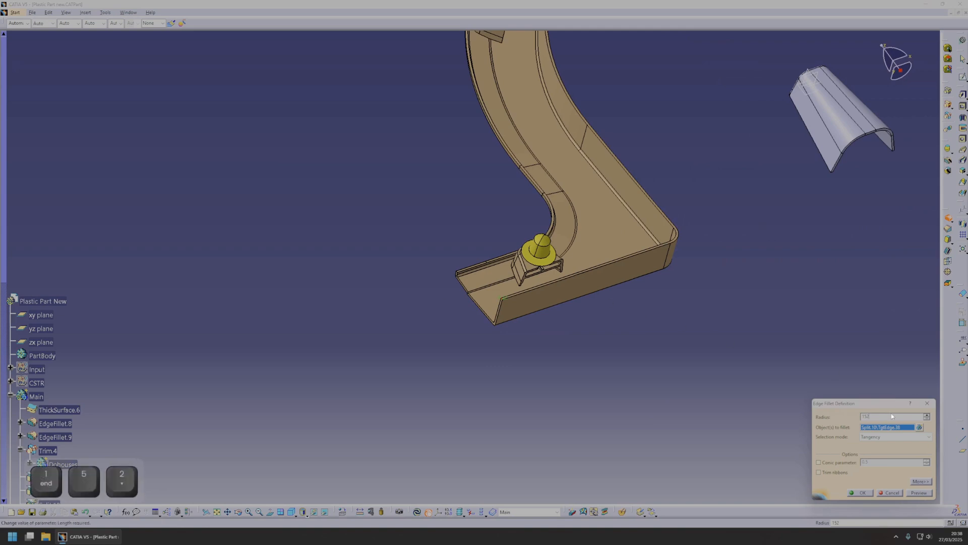
left_click(910, 493)
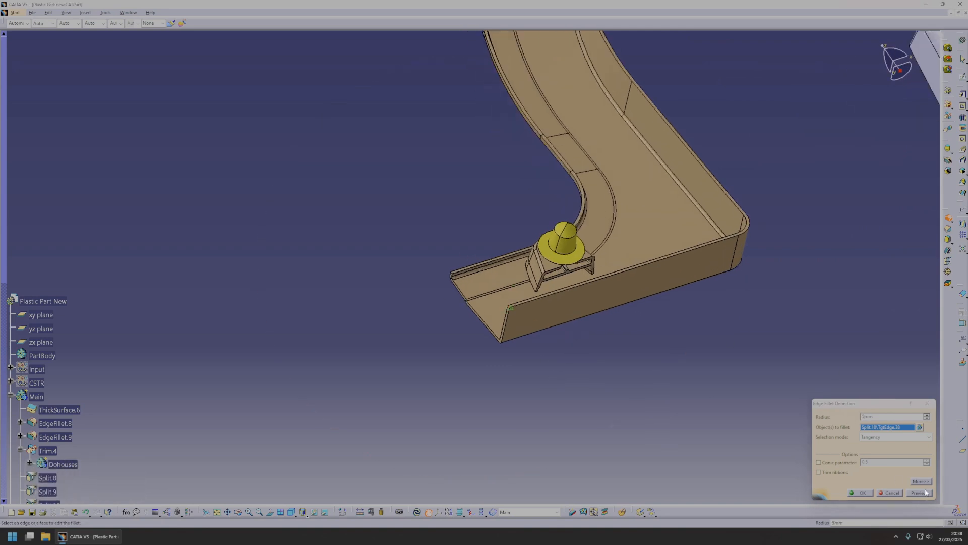
middle_click_drag(655, 383, 684, 271)
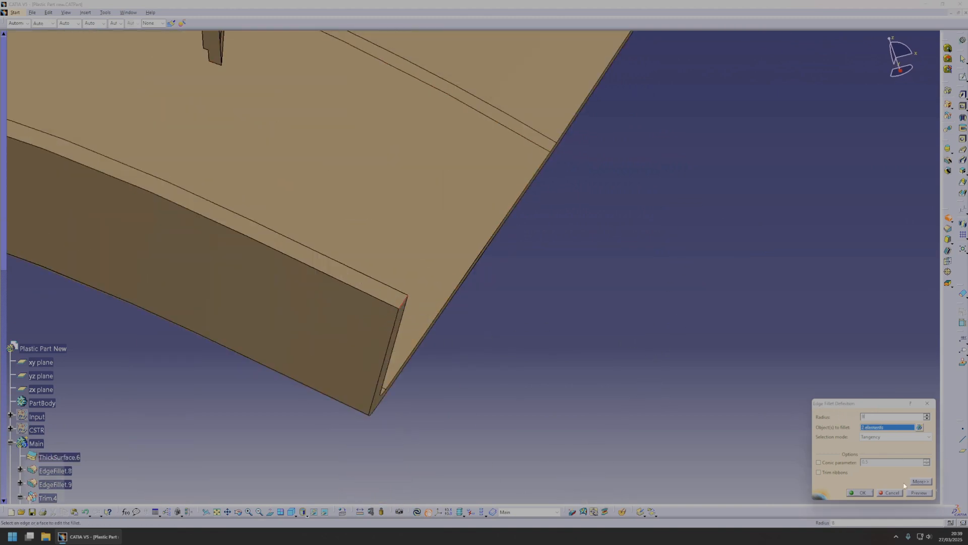
middle_click_drag(731, 300, 741, 348)
Add a 2 mm edge fillet along the main arch's outer rim.
left_click(948, 218)
middle_click_drag(609, 170, 510, 296)
middle_click_drag(510, 257, 366, 313)
middle_click_drag(450, 242, 440, 315)
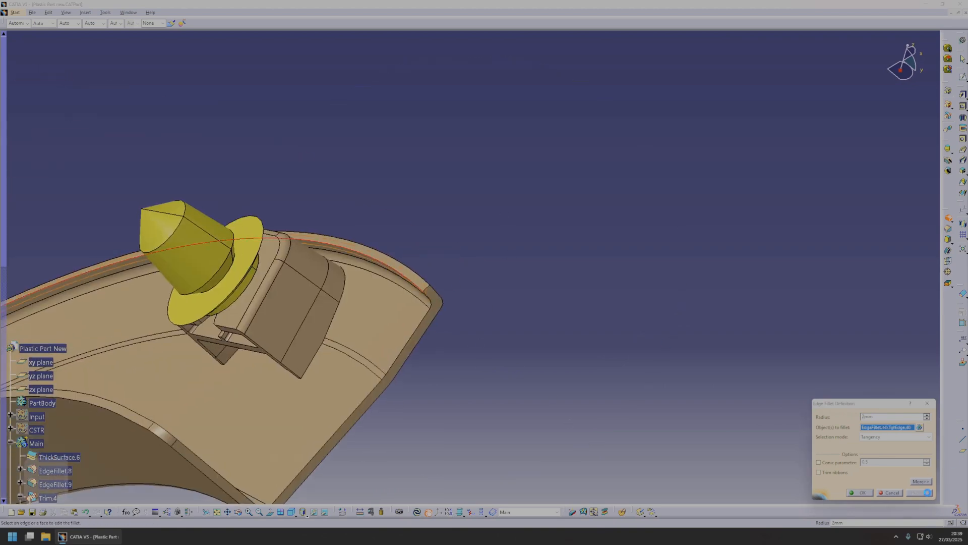
middle_click_drag(430, 300, 415, 345)
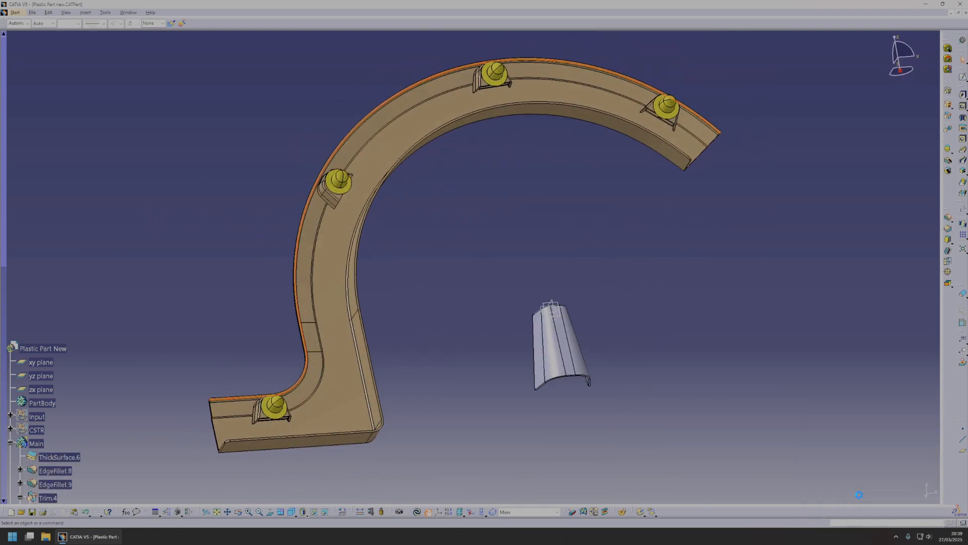
Show the Input and CSTR geometry and expand CSTR through the Doghouse set to the trim set's features.
middle_click_drag(341, 402, 521, 204)
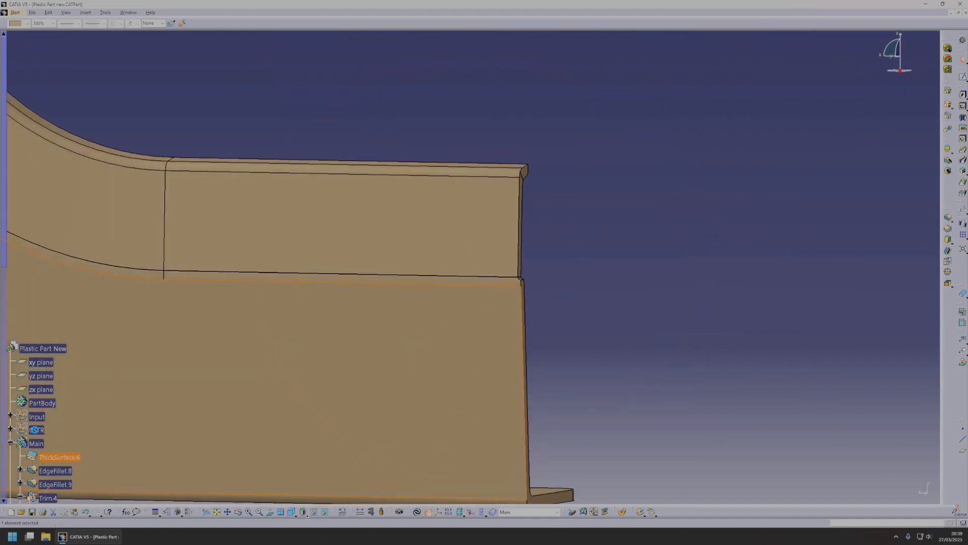
key("space")
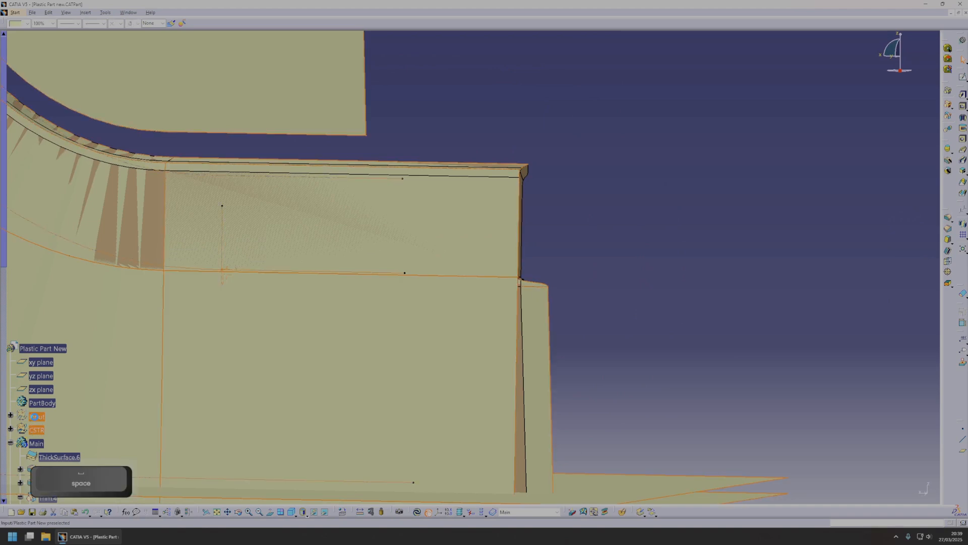
left_click(10, 429)
scroll(54, 424, "down", 15)
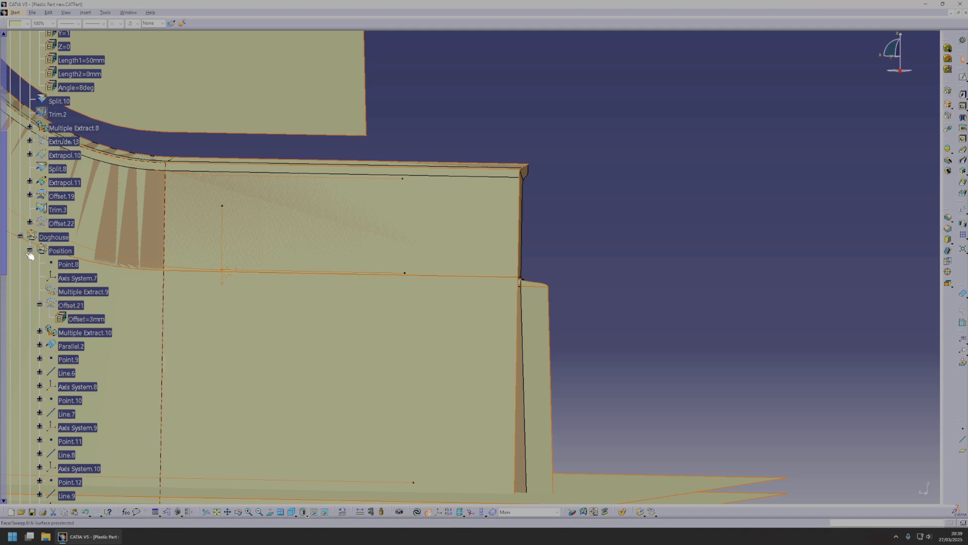
left_click(29, 251)
scroll(60, 282, "down", 4)
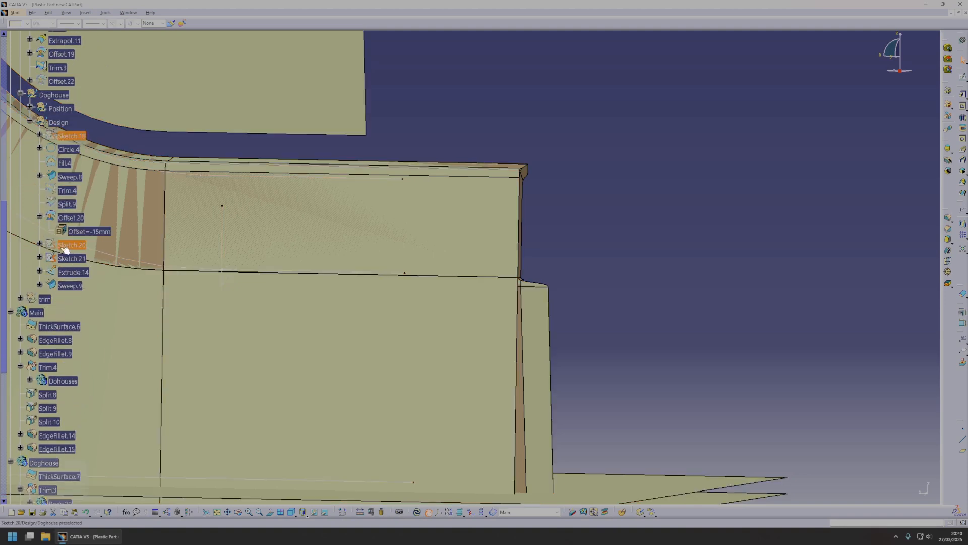
key("shift+space")
mouse_move(303, 283)
middle_mouse_down()
mouse_move(281, 281)
mouse_move(406, 343)
mouse_move(440, 395)
mouse_move(465, 331)
mouse_move(430, 338)
mouse_move(406, 316)
middle_mouse_up()
scroll(103, 218, "up", 5)
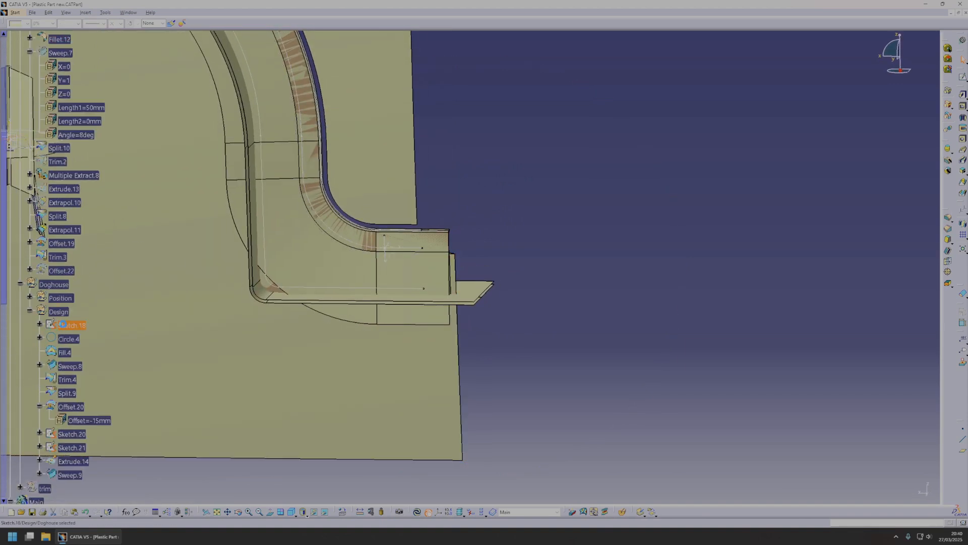
scroll(65, 337, "down", 2)
key("space")
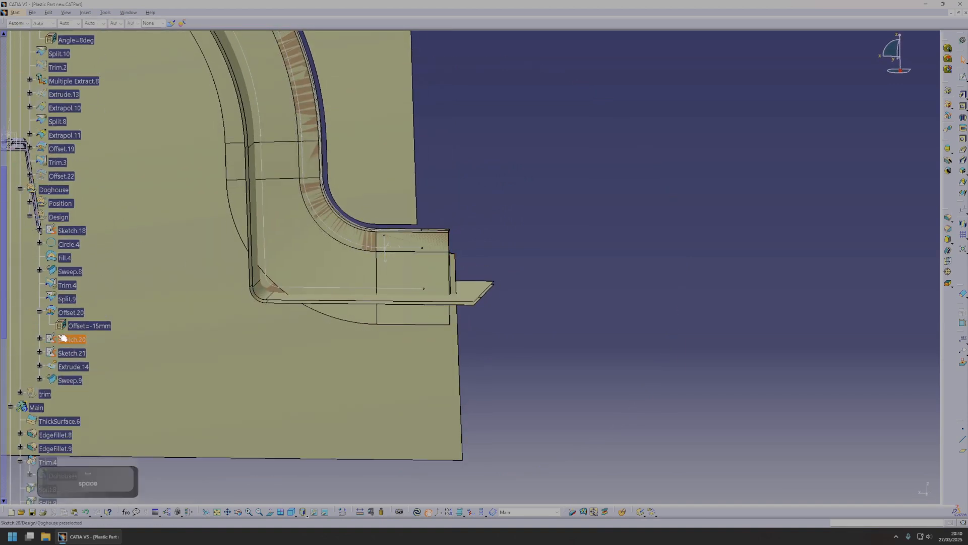
double_click(45, 393)
Decrease the horizontal distance constraint of the arch-end trimming line in Sketch.22 and update the part.
middle_click_drag(415, 294, 416, 215)
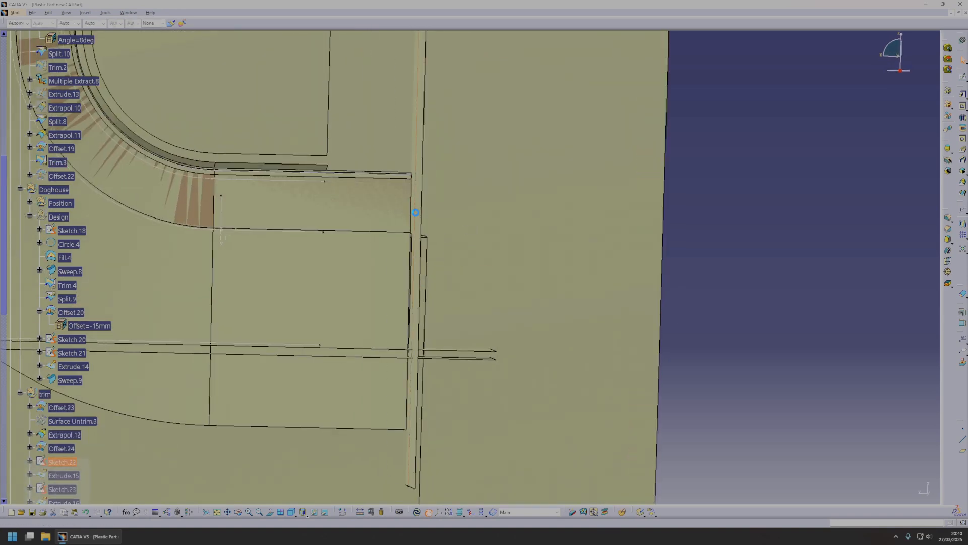
double_click(416, 215)
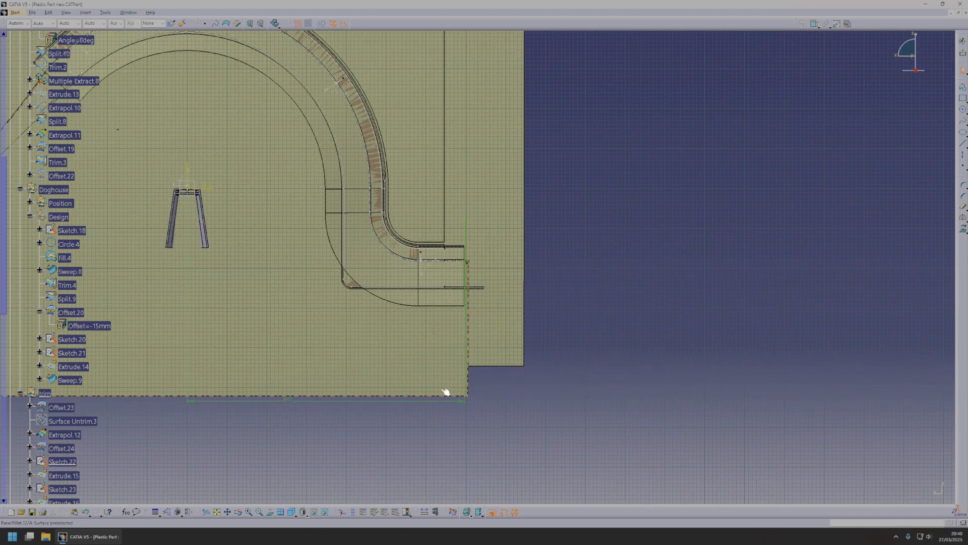
double_click(455, 399)
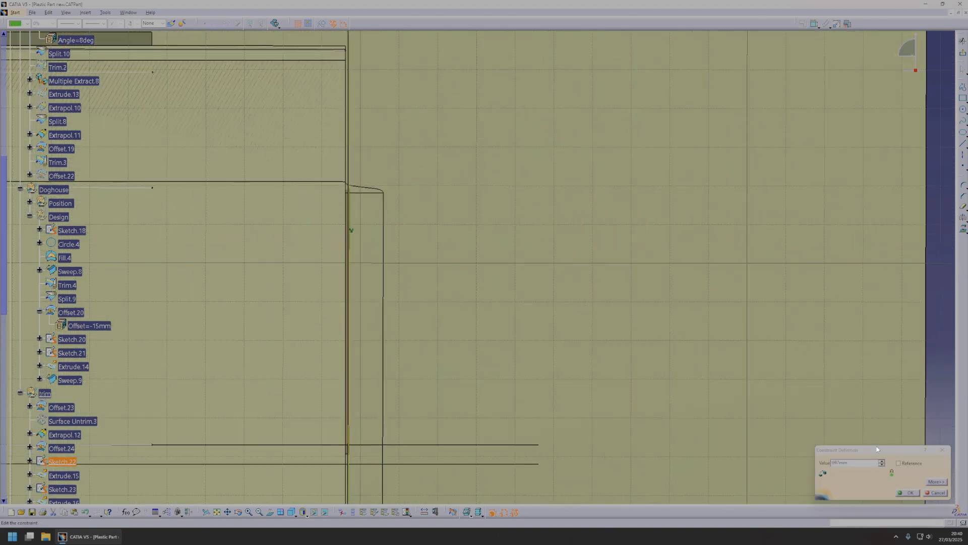
left_click(880, 466)
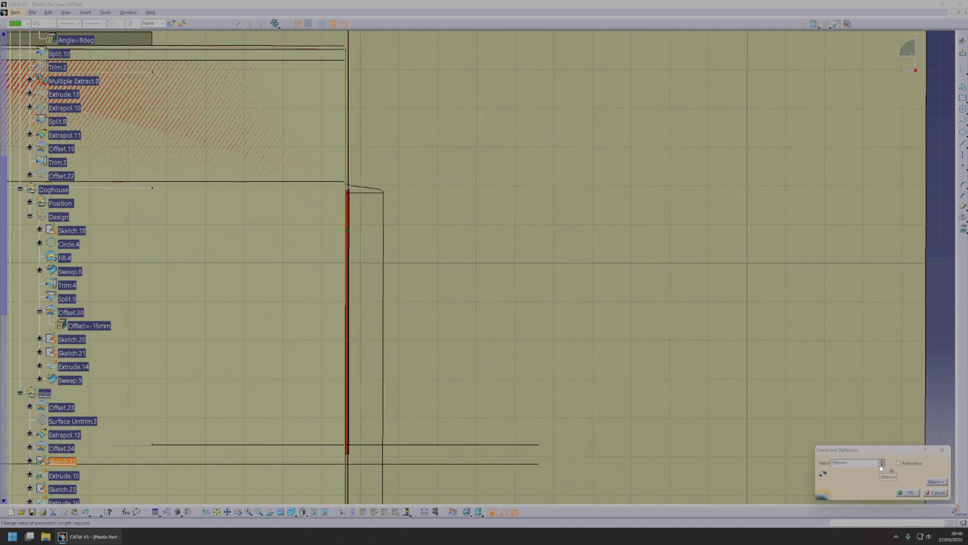
left_click(881, 465)
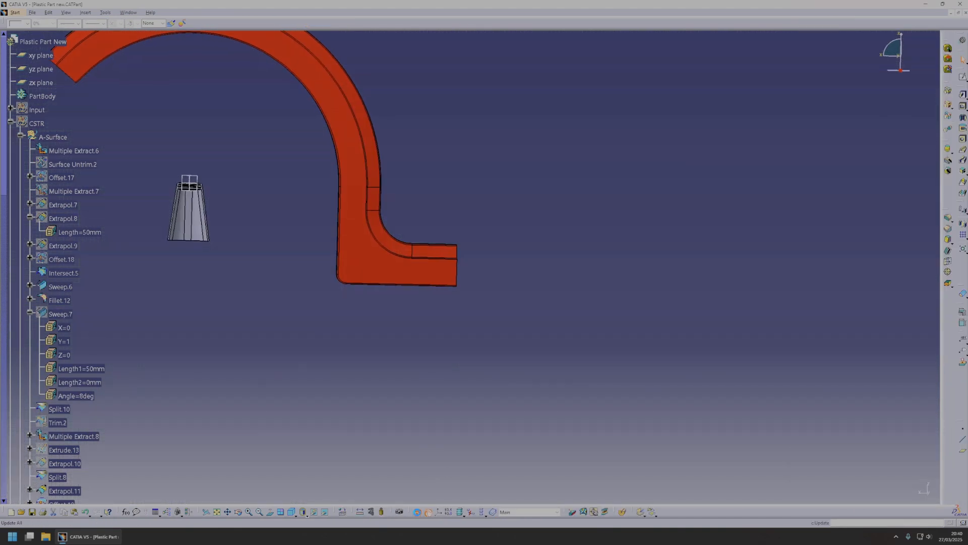
left_click(417, 512)
middle_click(378, 246)
middle_click_drag(524, 373, 408, 256)
middle_click(543, 294)
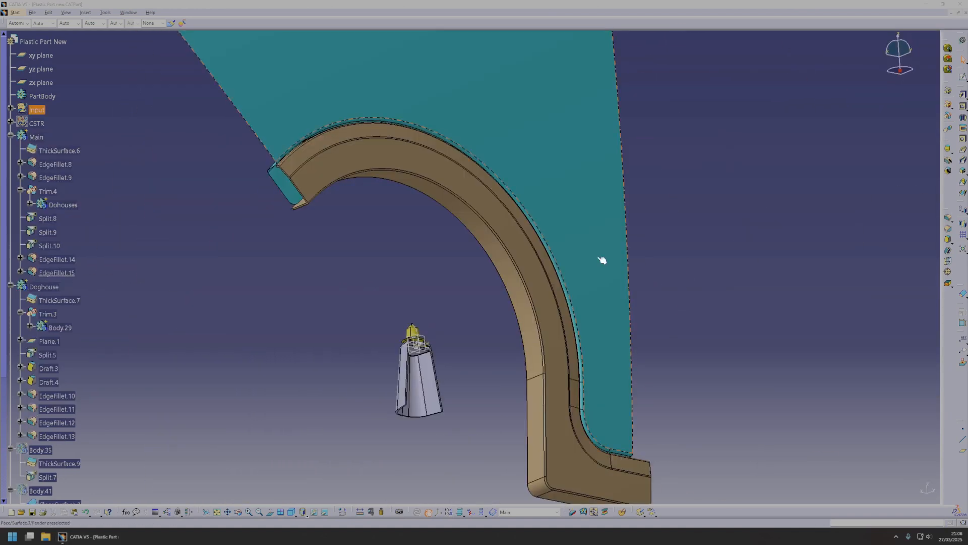
middle_click_drag(602, 260, 391, 244)
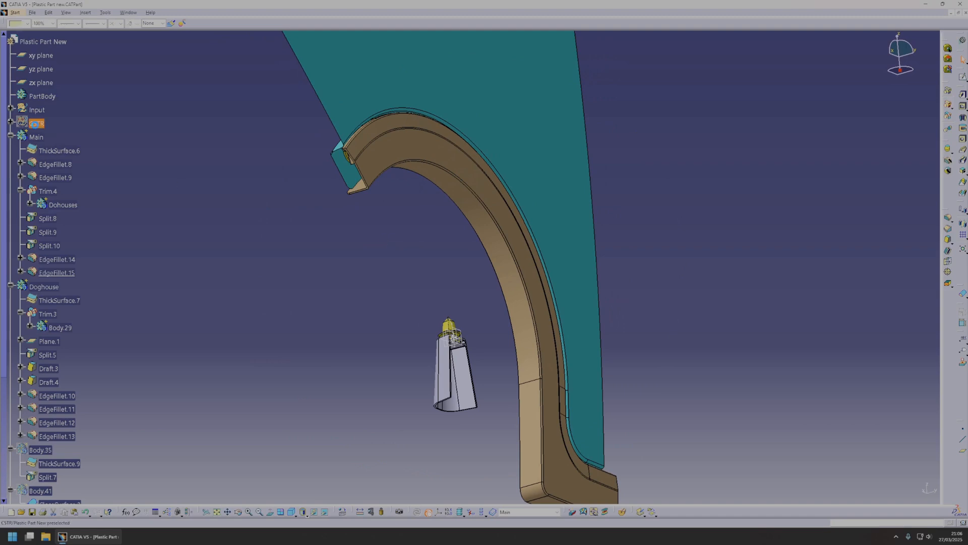
Show the CSTR construction surfaces and toggle the visibility of the surfaces covering the arch around its open end.
key("space")
middle_click_drag(387, 311, 454, 211)
left_click(477, 201)
key("space")
left_click(586, 186)
key("space")
middle_click_drag(585, 186, 525, 288)
middle_click_drag(473, 274, 465, 331)
key("space")
mouse_move(451, 263)
middle_mouse_down()
mouse_move(512, 319)
mouse_move(486, 305)
mouse_move(454, 340)
mouse_move(432, 328)
mouse_move(451, 282)
middle_mouse_up()
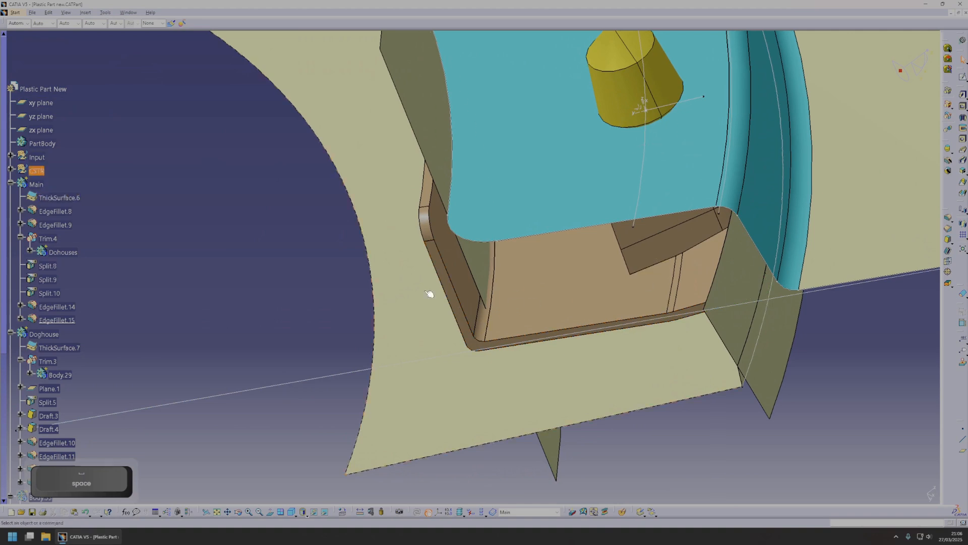
middle_click_drag(517, 283, 623, 270)
middle_click_drag(559, 326, 468, 271)
Expand CSTR, collapse its A-Surface and Doghouse sets, and insert a geometrical set named ribs with CSTR as father.
double_click(37, 170)
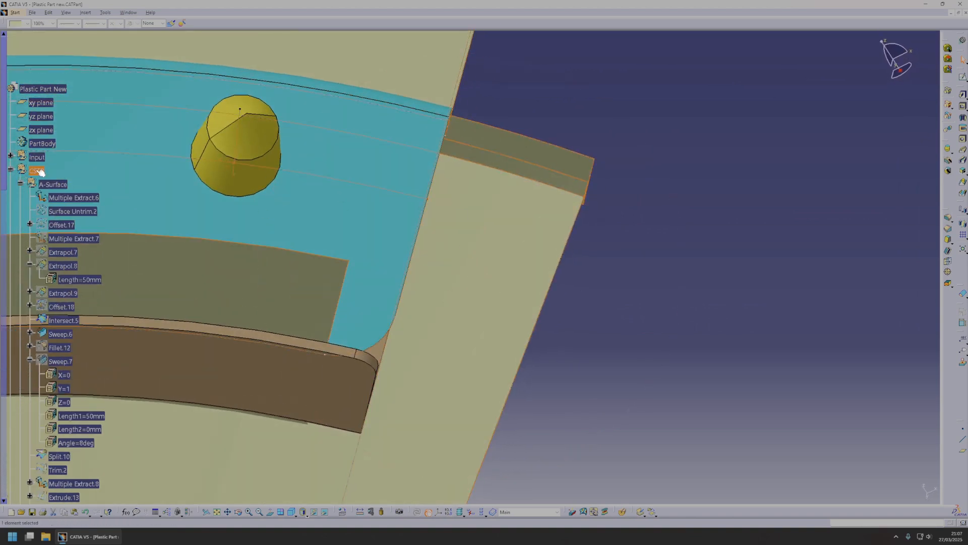
left_click(21, 185)
left_click(20, 184)
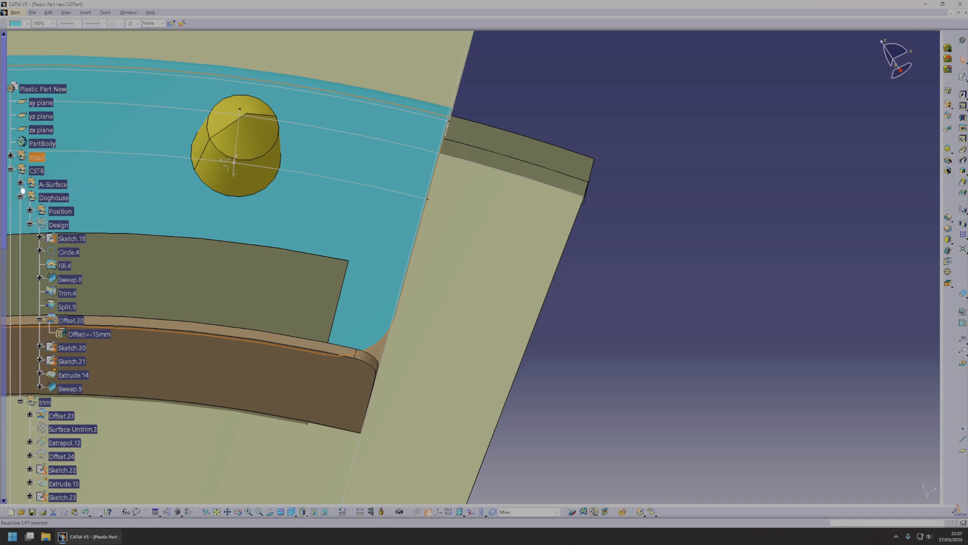
left_click(36, 171)
left_click(86, 12)
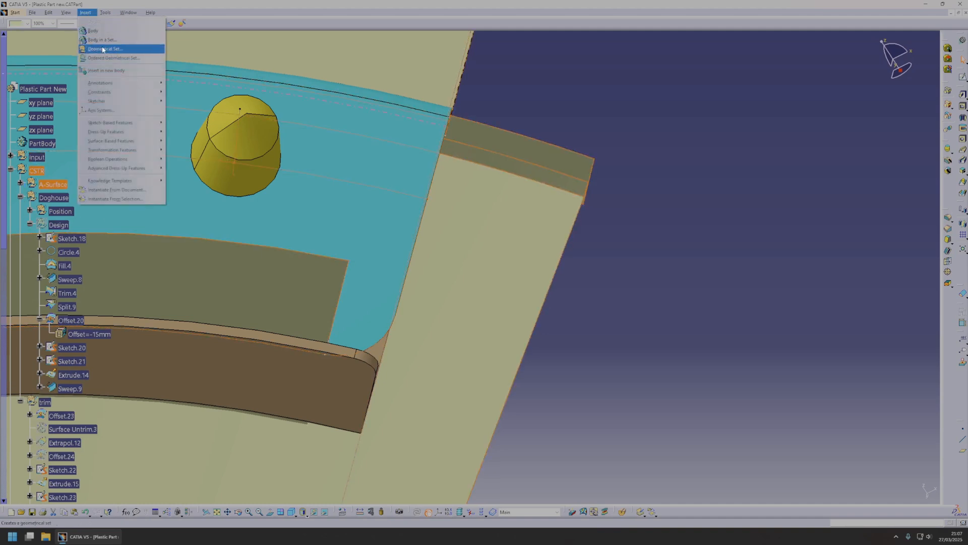
left_click(101, 48)
left_click(21, 197)
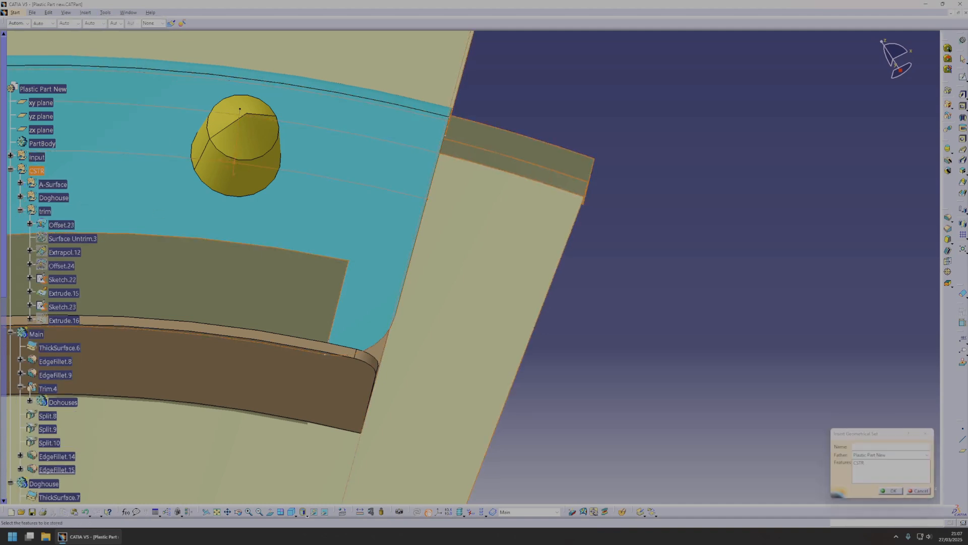
left_click(36, 171)
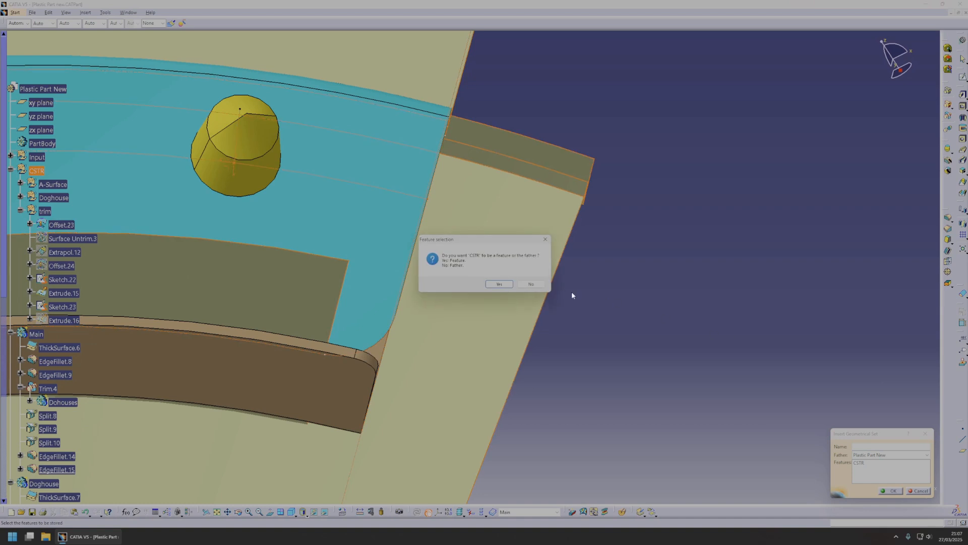
left_click(890, 446)
type("ribs")
key("Return")
Switch to surface design and create an on-curve point on Intersect.5, 54 mm from its extremity at the arch's open end.
middle_click_drag(640, 417, 497, 304)
left_click(601, 271)
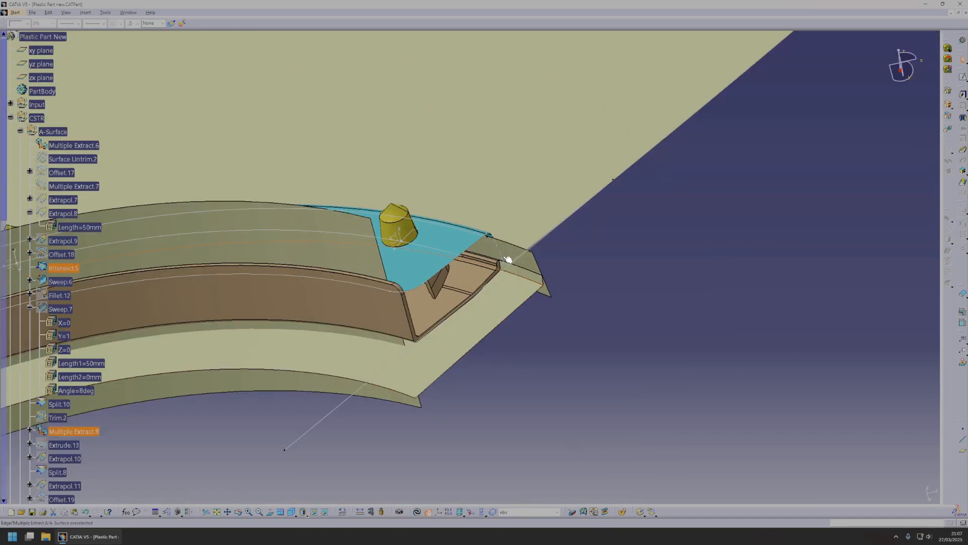
middle_click_drag(471, 270, 546, 276)
scroll(546, 276, "down", 1)
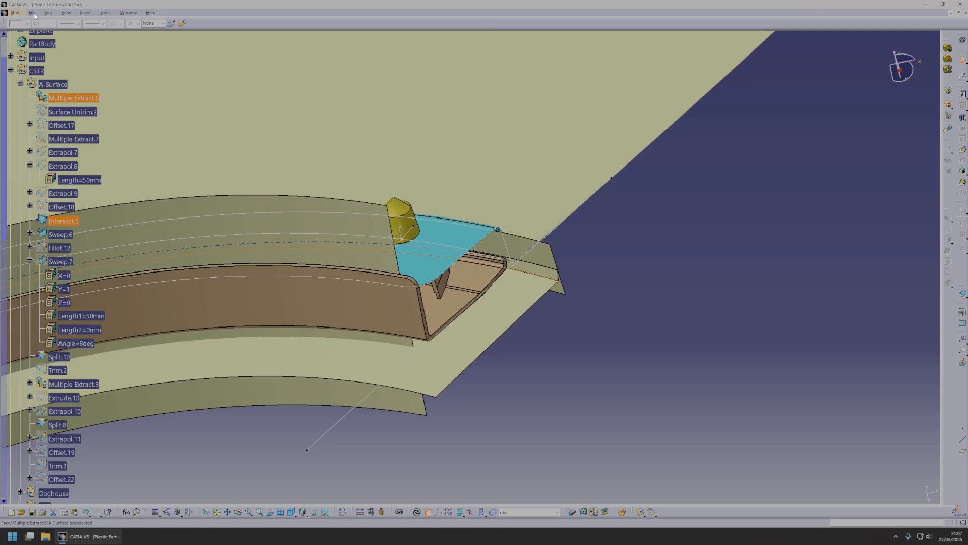
key("alt+g")
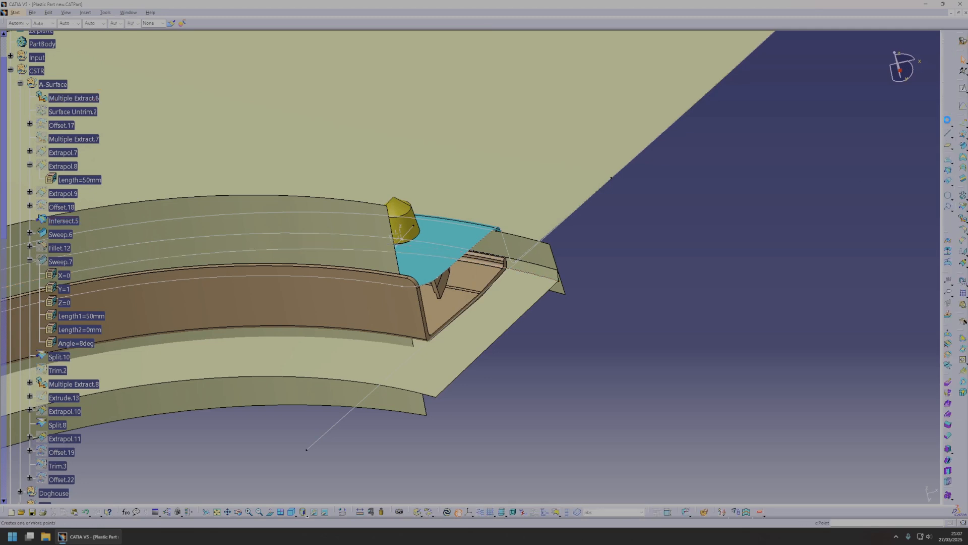
left_click(947, 124)
left_click(533, 272)
middle_click_drag(527, 275, 491, 262)
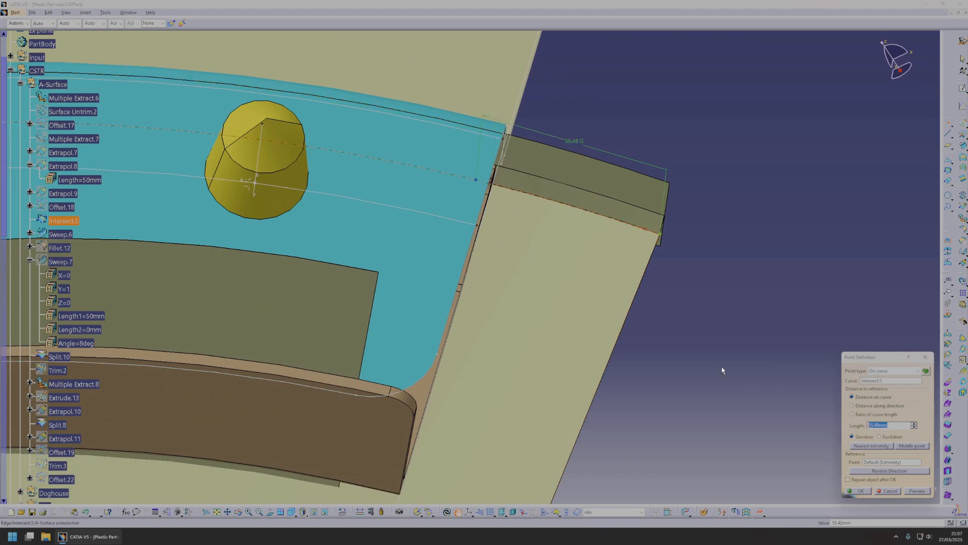
type("54")
middle_click_drag(706, 353, 663, 331)
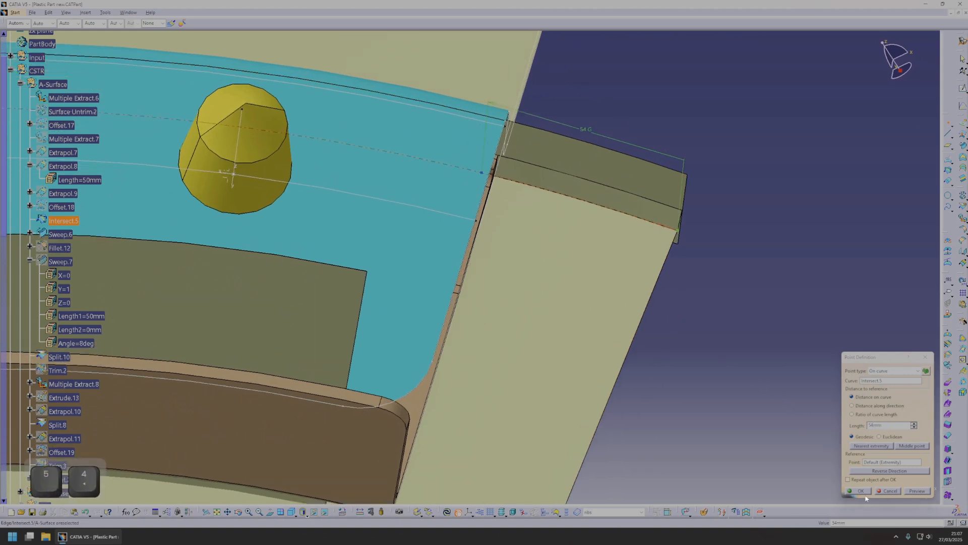
left_click(853, 488)
Create a plane normal to the Intersect.5 curve through the new point.
left_click(947, 146)
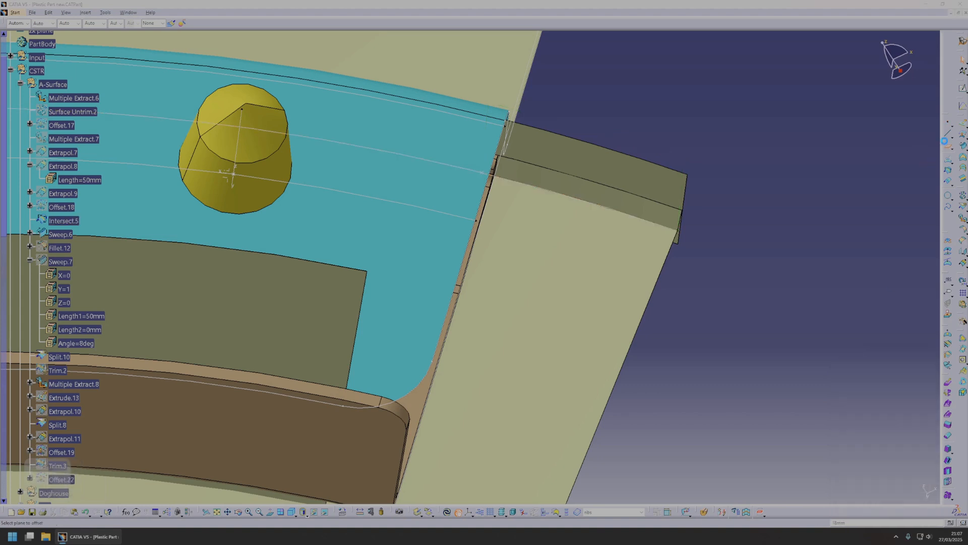
left_click(523, 182)
left_click(480, 172)
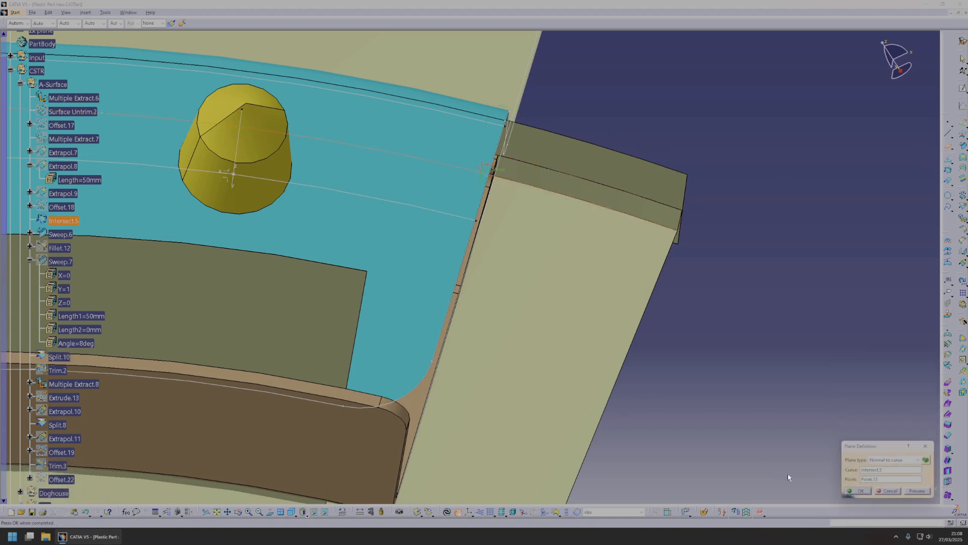
left_click(860, 491)
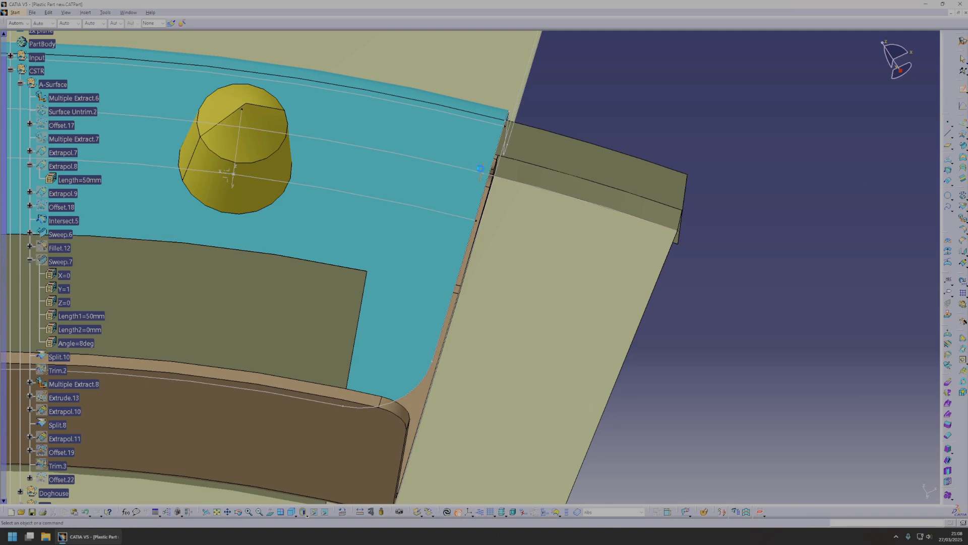
Open a sketch on the new plane and draw two connected lines running from the lower wall past the upper flange.
left_click(480, 169)
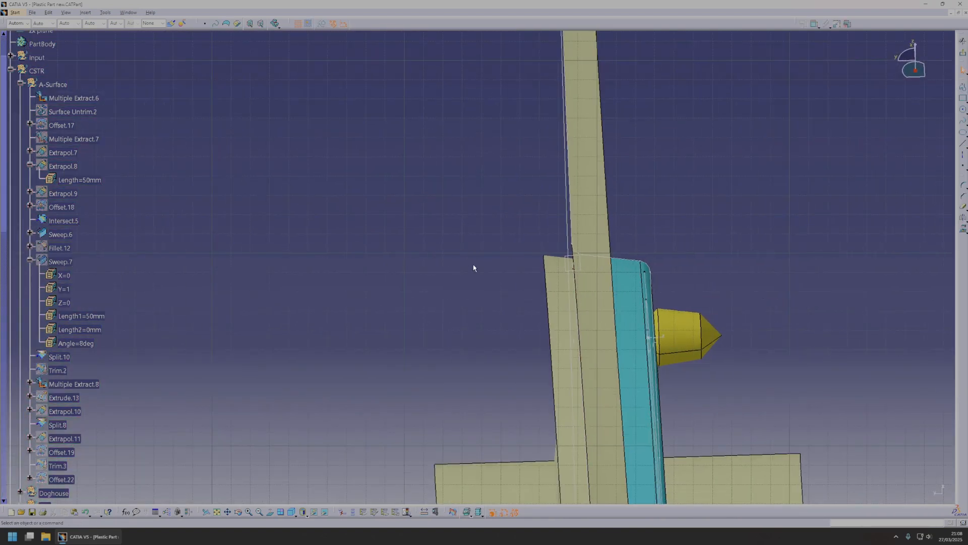
left_click(270, 513)
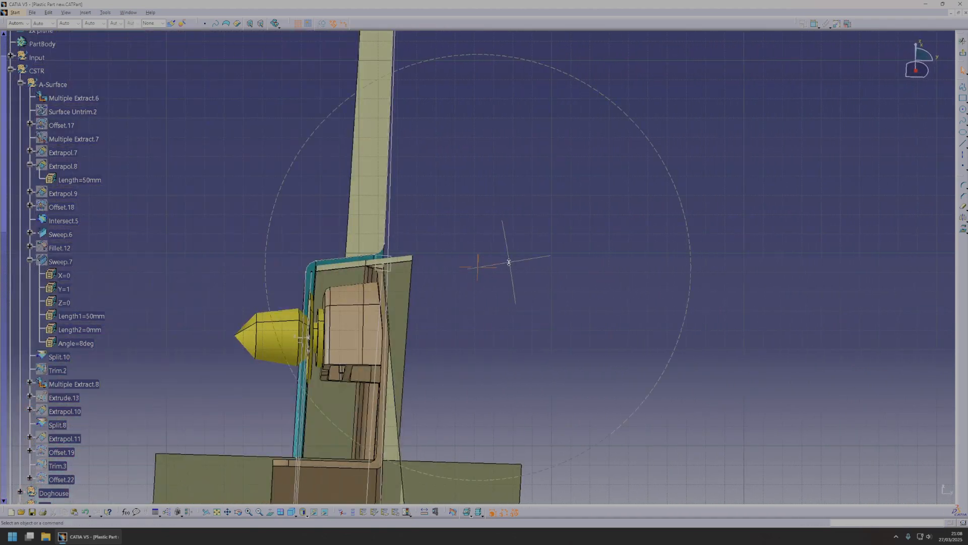
middle_click_drag(508, 262, 599, 187)
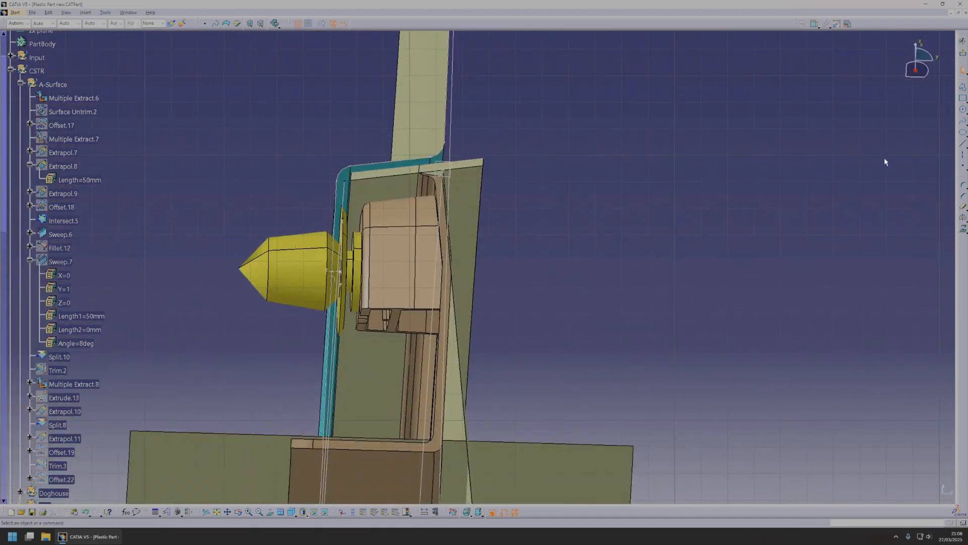
left_click(961, 144)
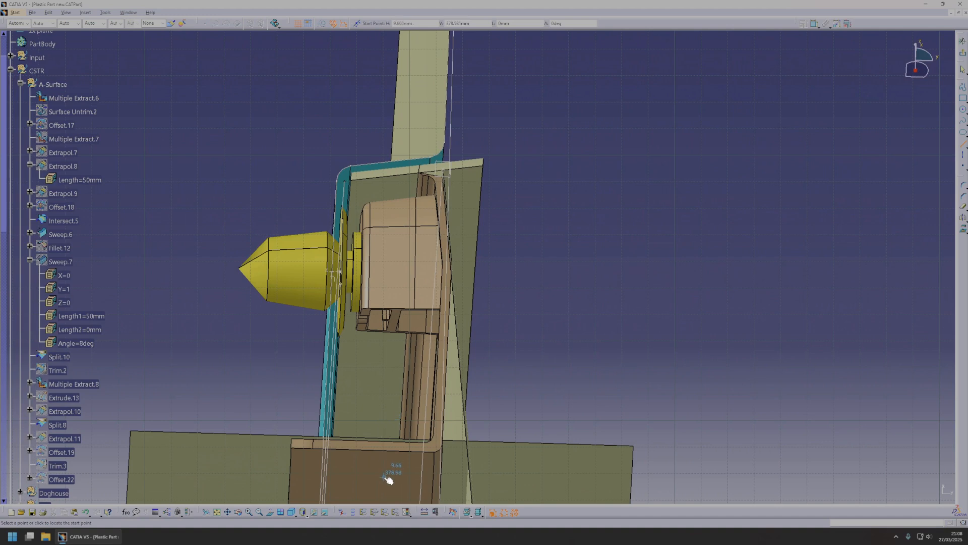
left_click(398, 283)
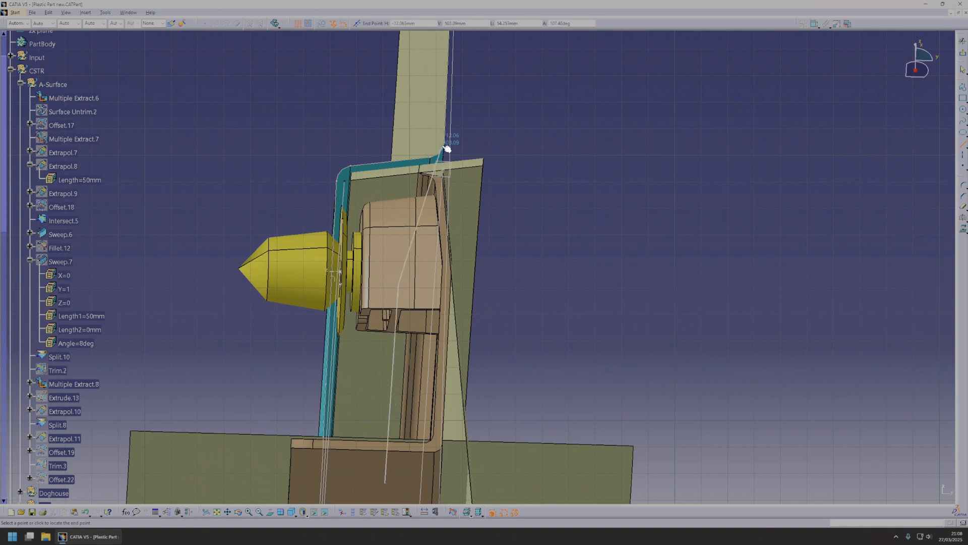
left_click(447, 127)
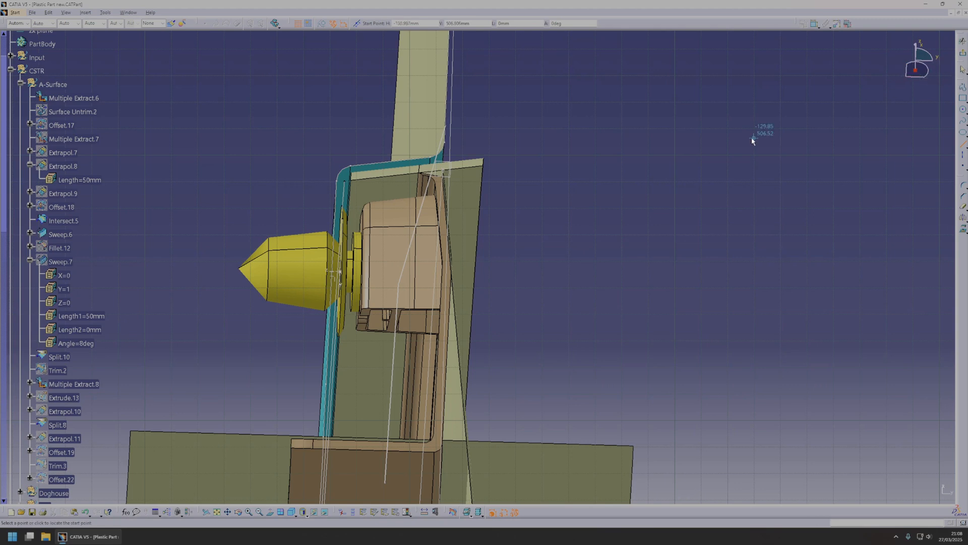
Round the junction of the two rib profile lines with a corner and set its radius.
left_click(964, 185)
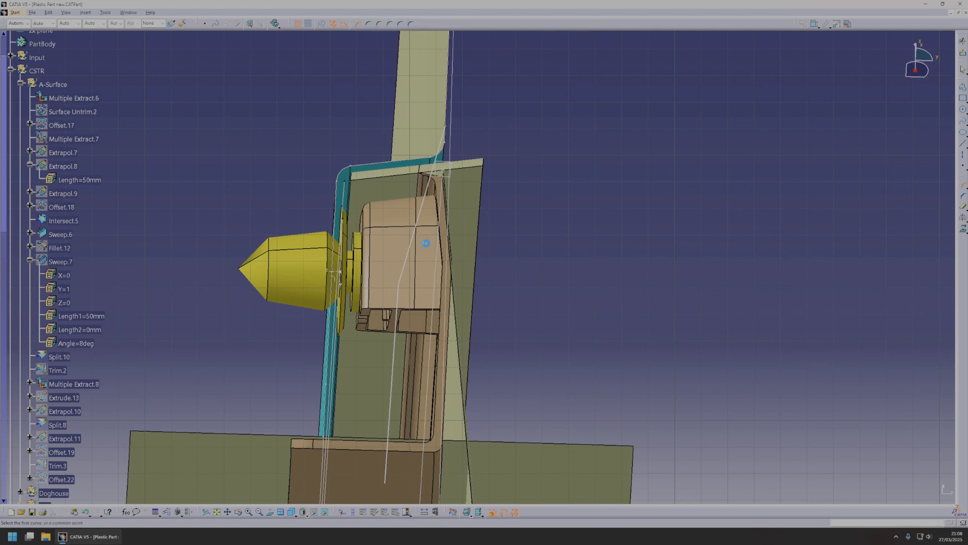
left_click(402, 301)
left_click(402, 282)
double_click(402, 283)
key("Escape")
key("Escape")
key("Escape")
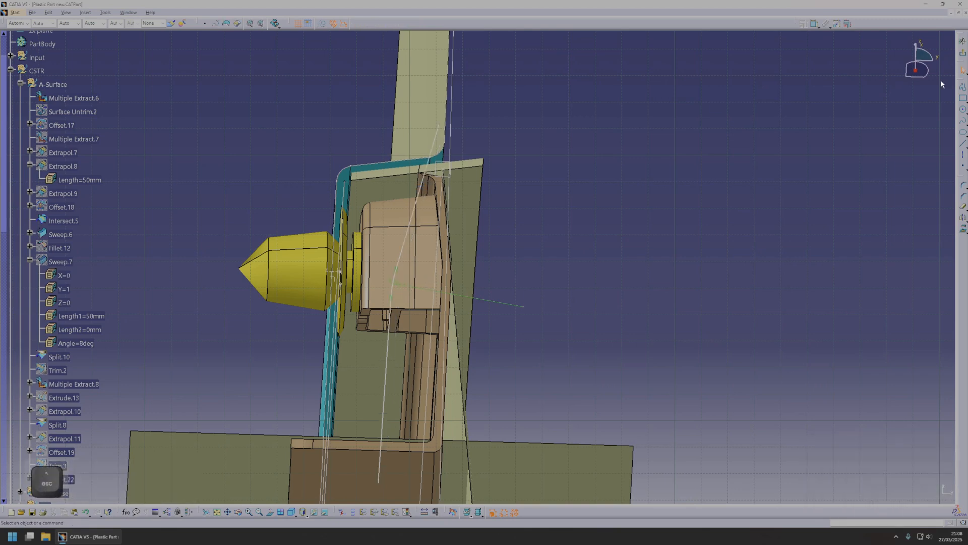
Close the rib profile with lower, outer and upper straight lines outside the part wall, and exit the sketch.
left_click(424, 178)
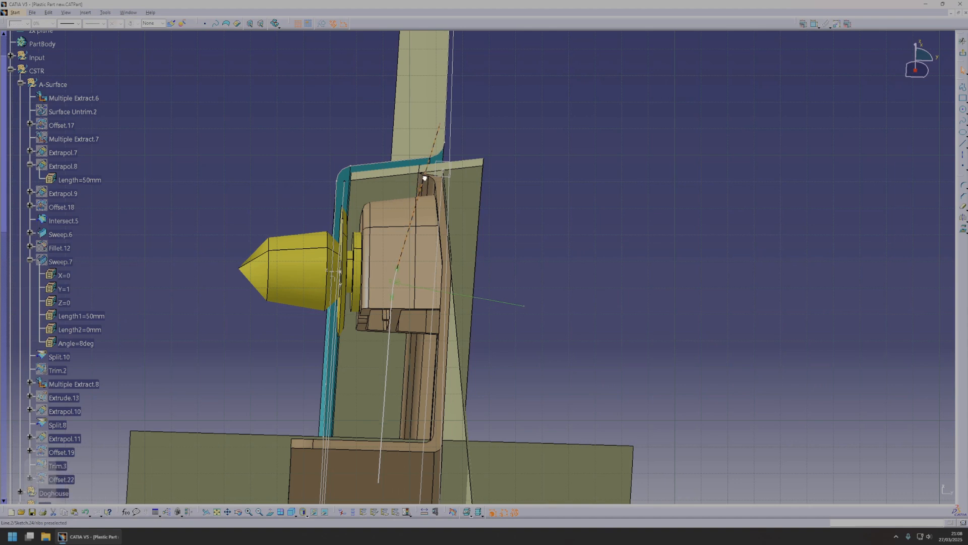
middle_click_drag(538, 262, 609, 196)
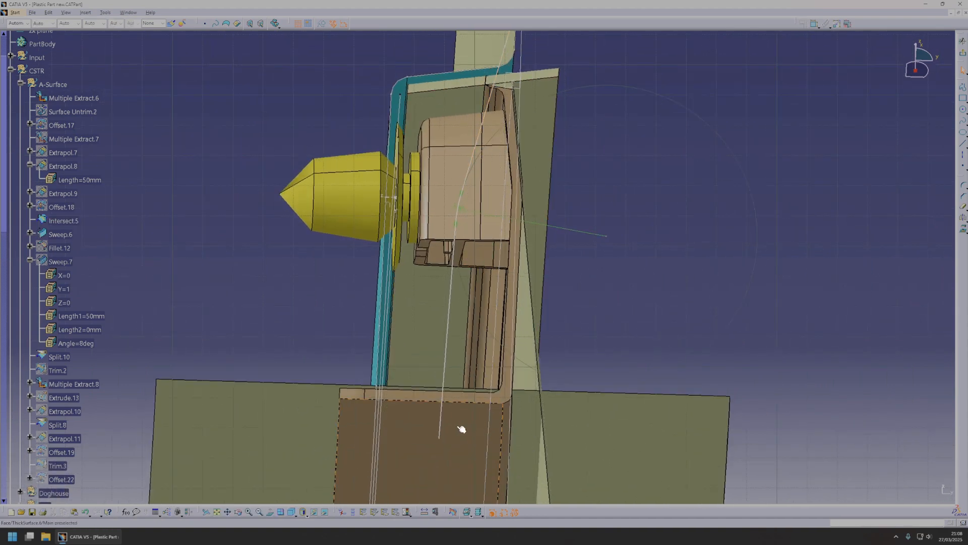
left_click(963, 143)
left_click(439, 438)
left_click(570, 439)
left_click(572, 438)
middle_click_drag(657, 64, 579, 270)
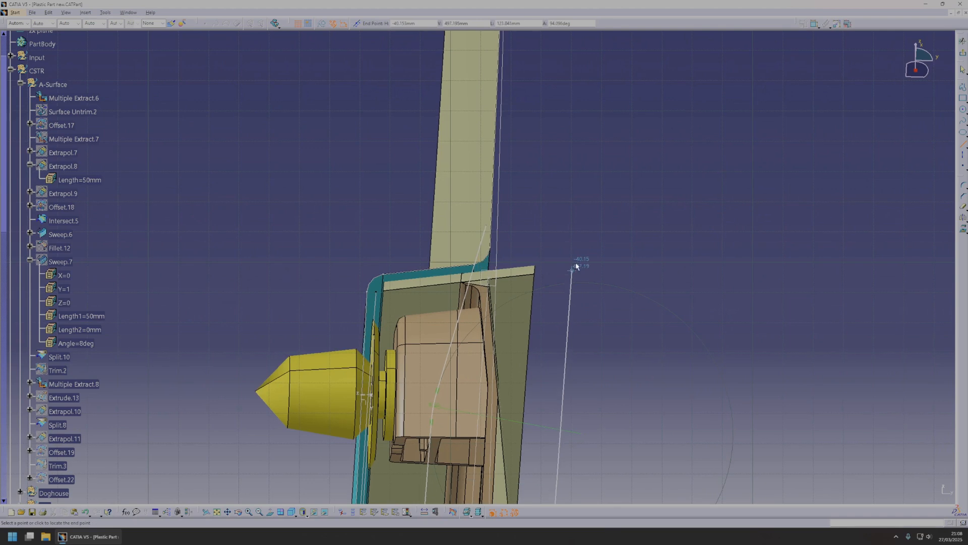
left_click(488, 226)
left_click(551, 225)
middle_click_drag(654, 211, 657, 213)
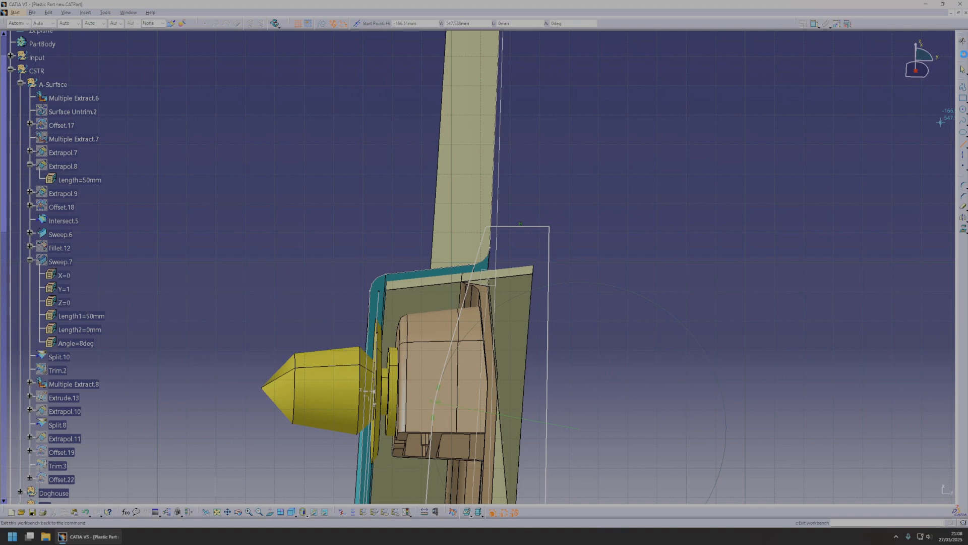
left_click(964, 55)
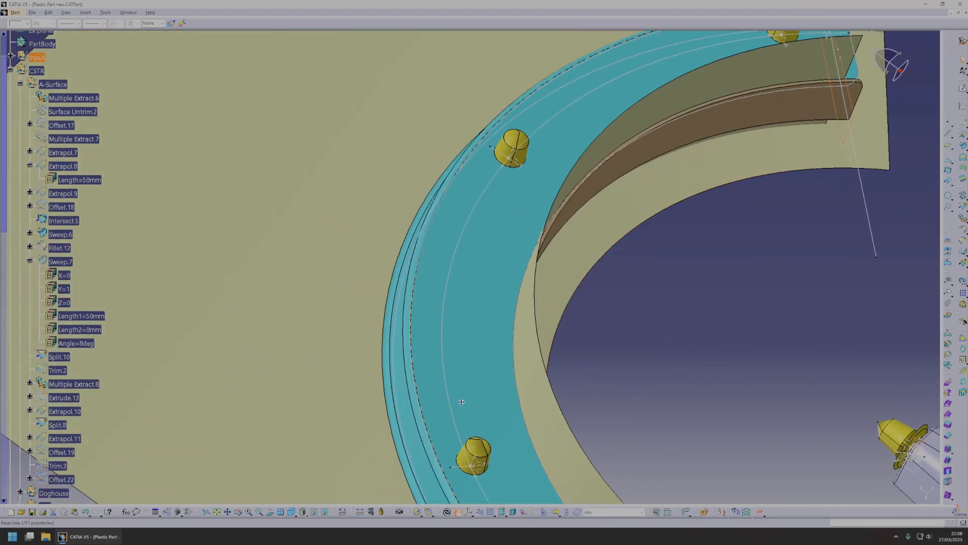
Start an on-curve point on Intersect.5 at the arch's other end and try a length of 11 mm.
middle_click_drag(377, 365, 436, 401)
left_click(417, 322)
key("space")
middle_click_drag(461, 371, 464, 317)
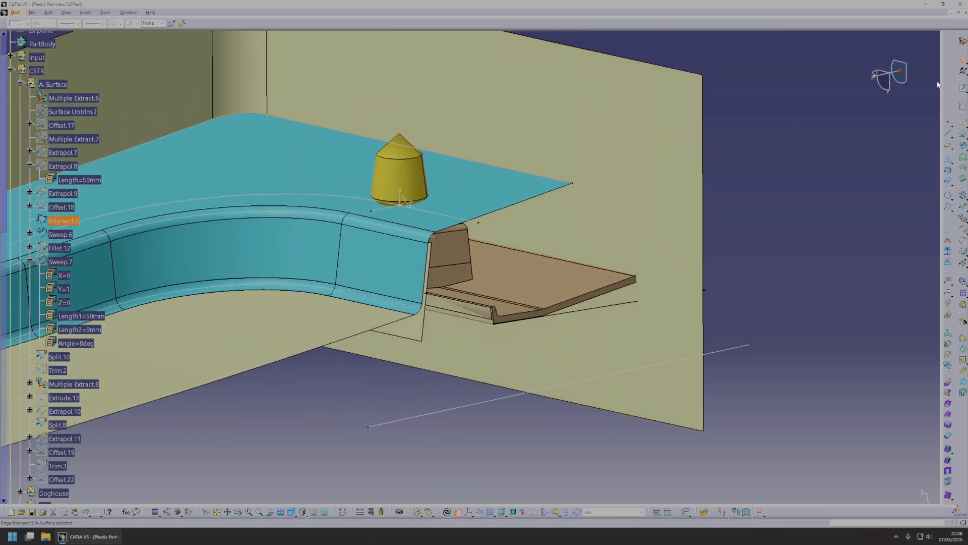
left_click(950, 123)
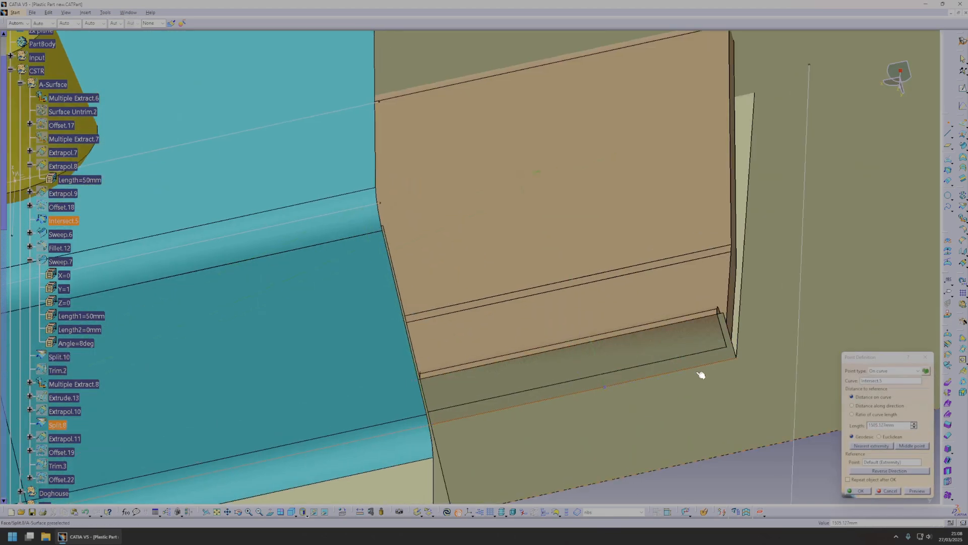
middle_click_drag(706, 364, 650, 348)
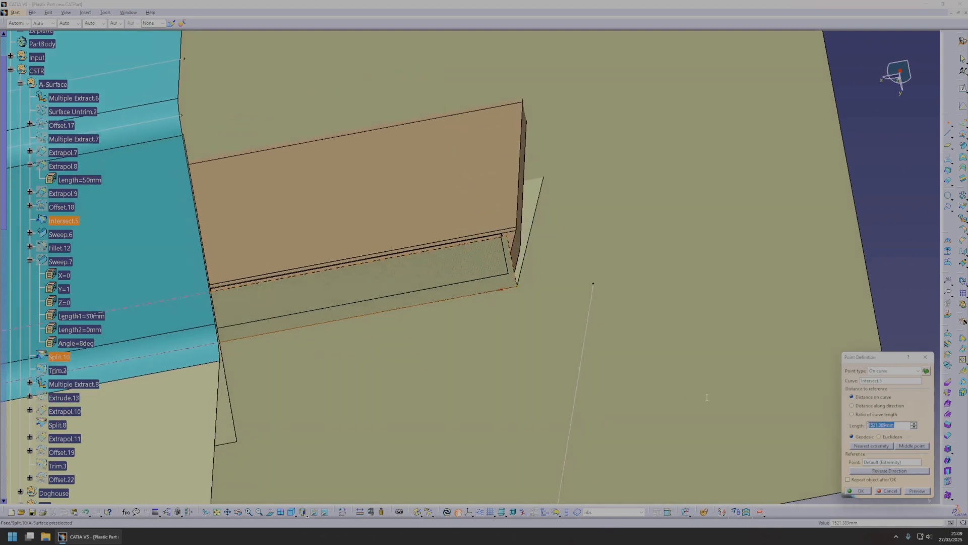
type("112")
middle_click_drag(488, 320, 544, 297)
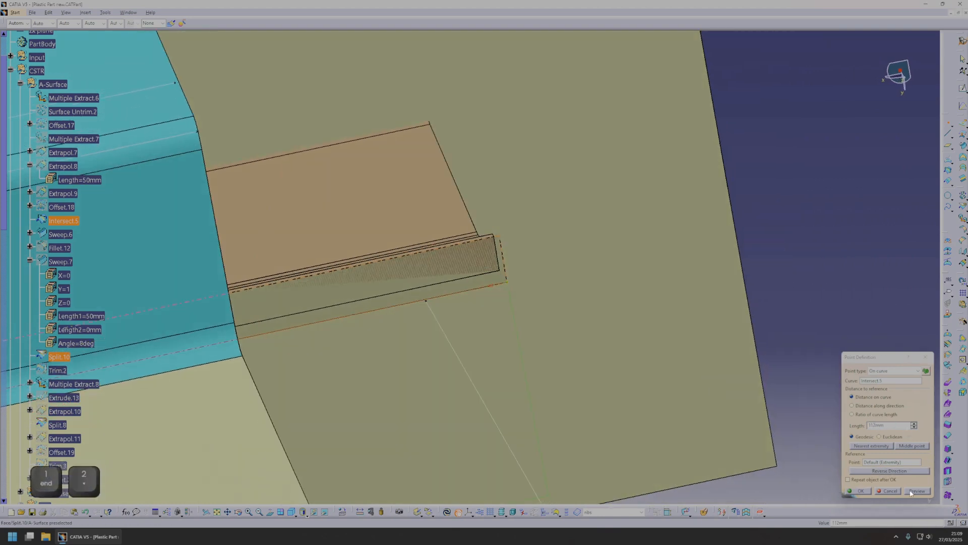
middle_click_drag(816, 446, 825, 394)
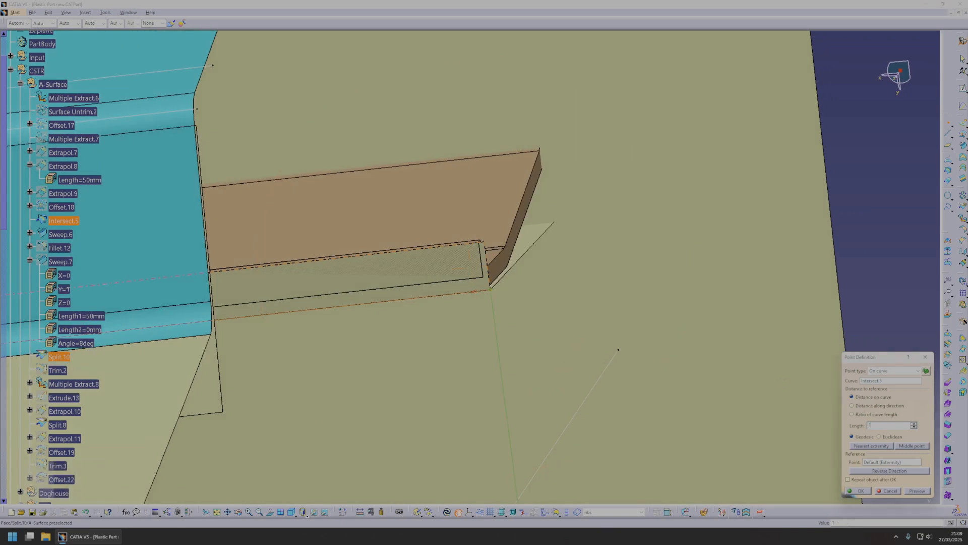
type("11")
middle_click_drag(659, 365, 608, 306)
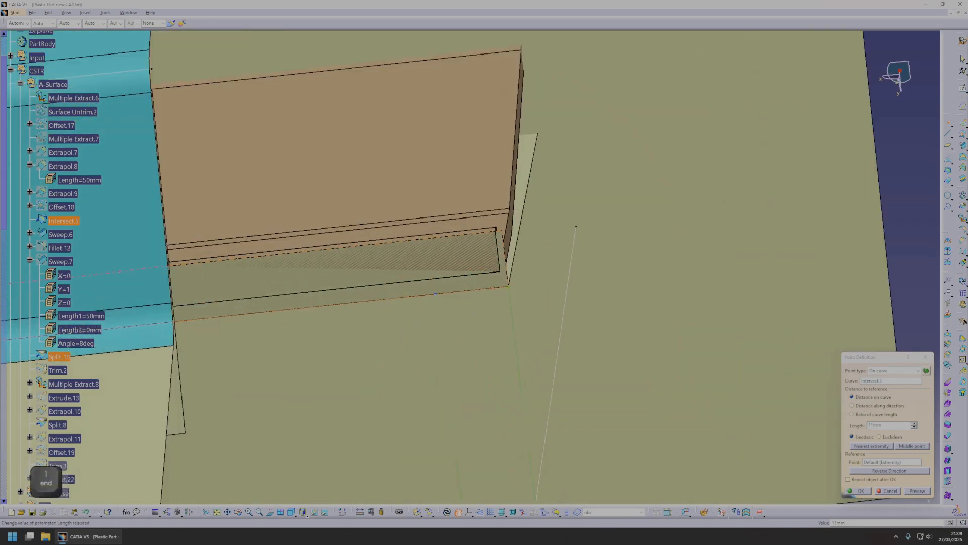
Set the point's distance along Intersect.5 to 5 mm and create the point.
double_click(898, 424)
type("5")
middle_click_drag(534, 331, 510, 337)
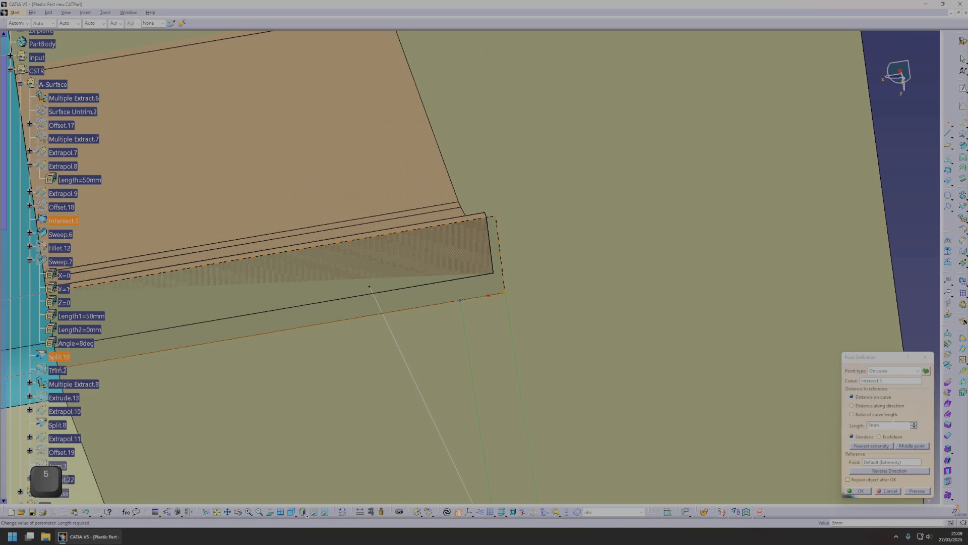
middle_click_drag(656, 373, 696, 305)
key("Return")
key("Escape")
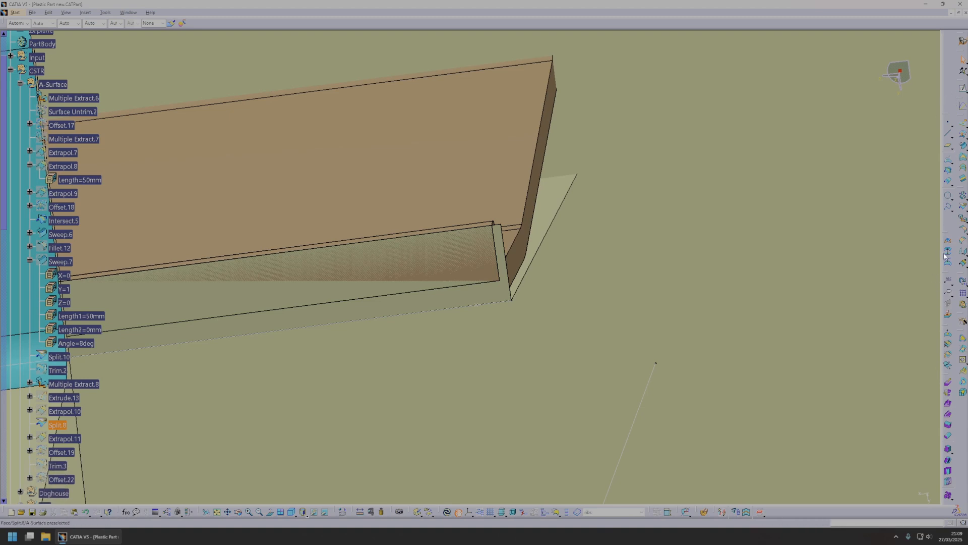
Create a plane normal to Intersect.5 through the 5 mm point at this arch end.
left_click(950, 147)
left_click(494, 304)
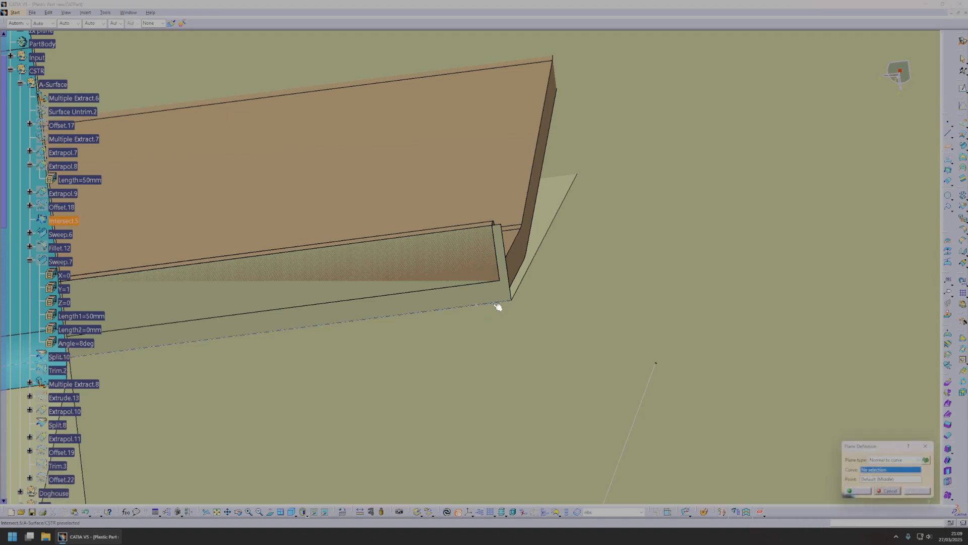
left_click(480, 306)
left_click(859, 490)
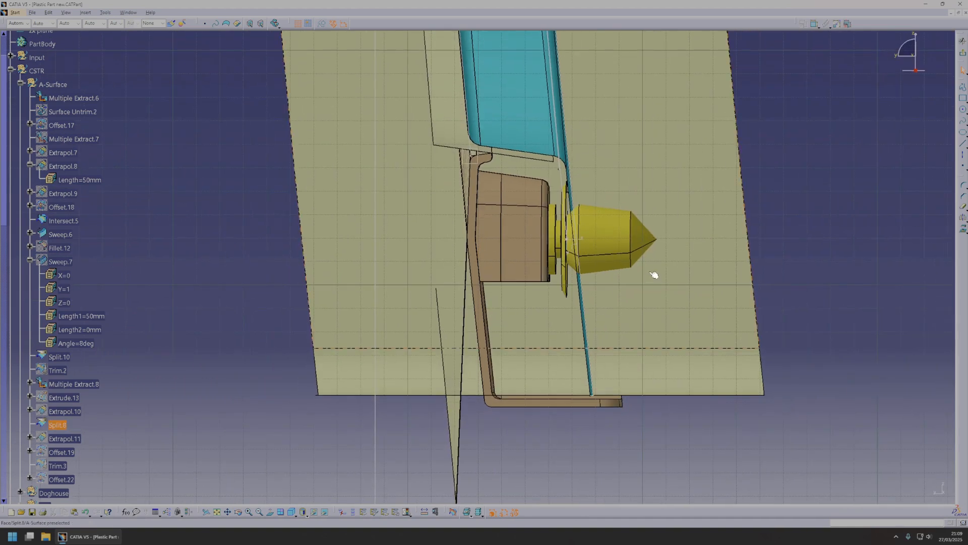
In a sketch on this plane, draw two connected lines from the upper flange down past the lower wall.
left_click(961, 144)
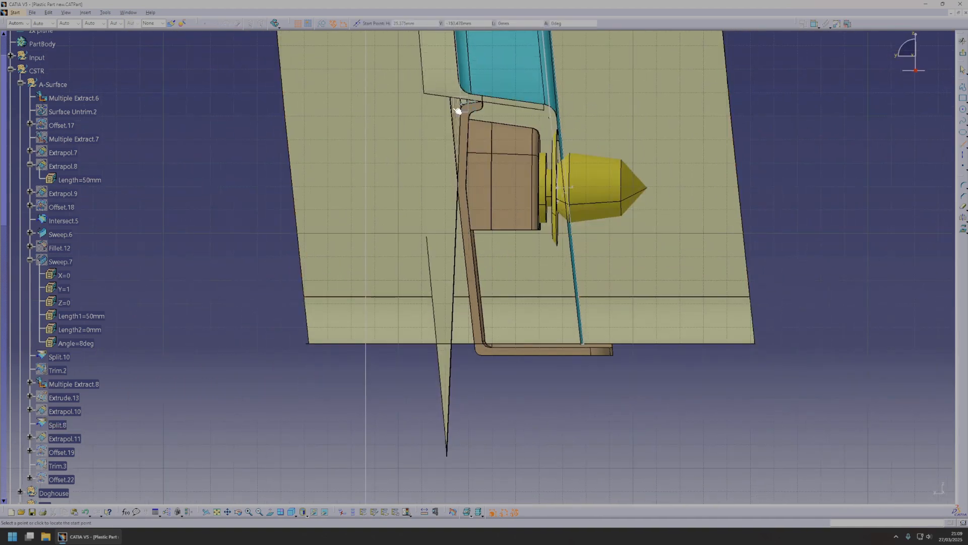
left_click(505, 190)
key("Escape")
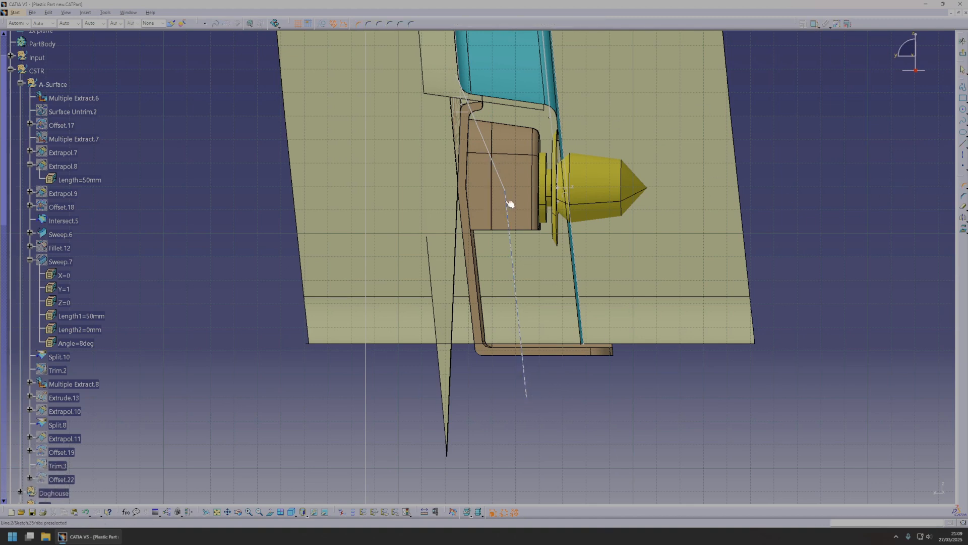
Round the junction of the two lines with a 50 mm radius and reposition the upper line's free end further up.
left_click(501, 176)
left_click(509, 194)
double_click(500, 204)
key("Return")
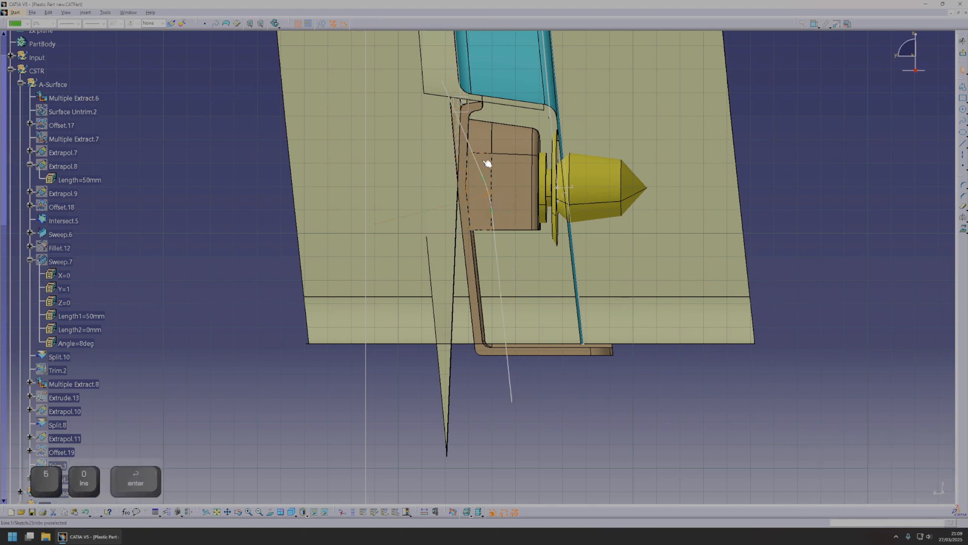
left_click_drag(452, 104, 457, 72)
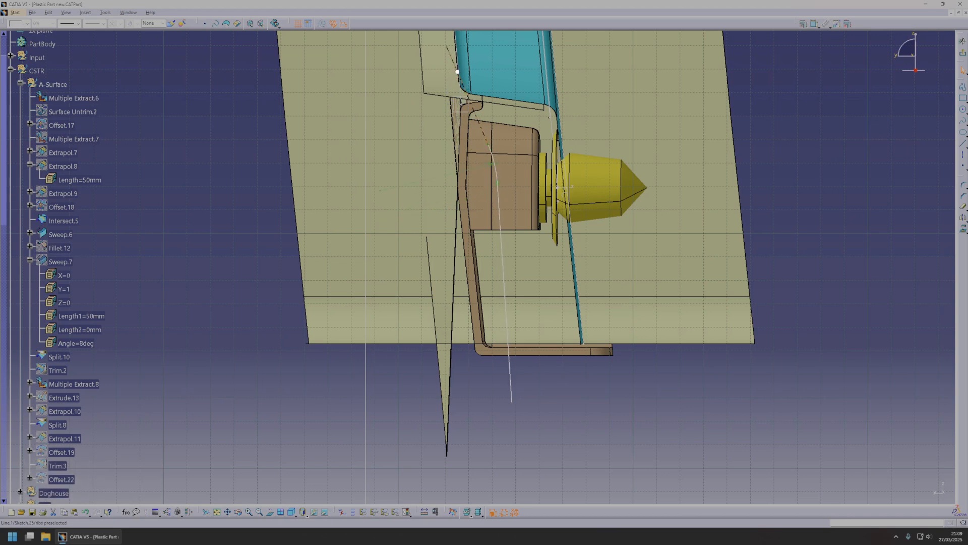
Close the rib sketch with connected lines around its outer side, joining both free ends of the rounded line, and finish the sketch.
left_click(962, 40)
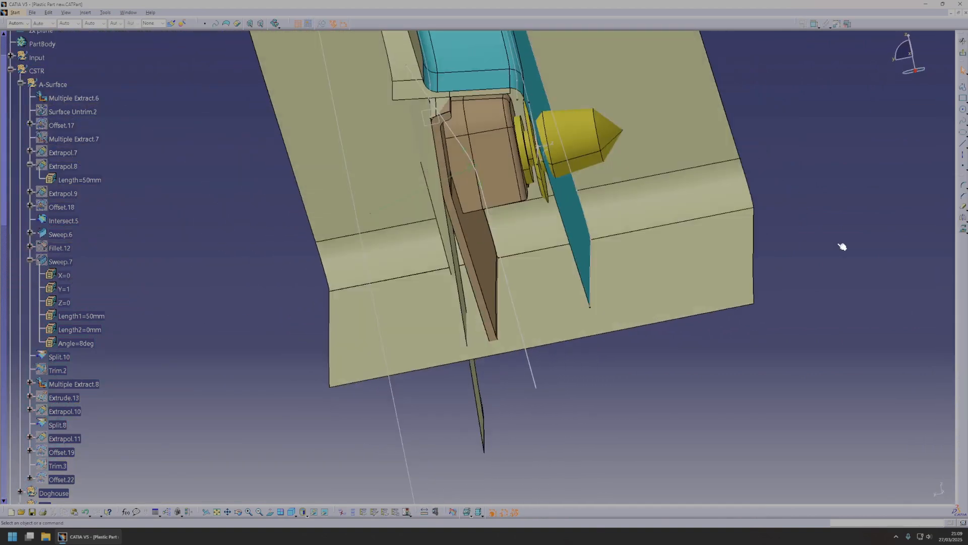
left_click(963, 144)
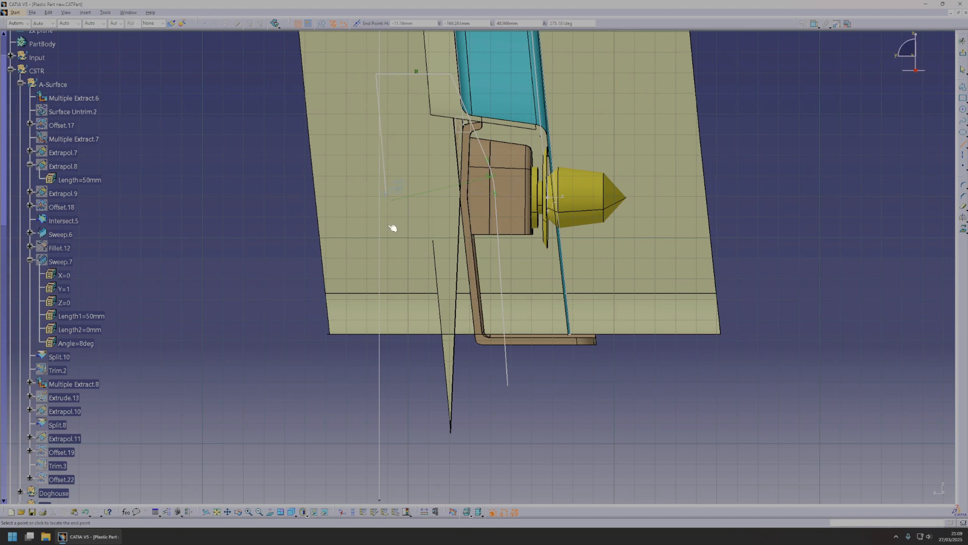
left_click(509, 389)
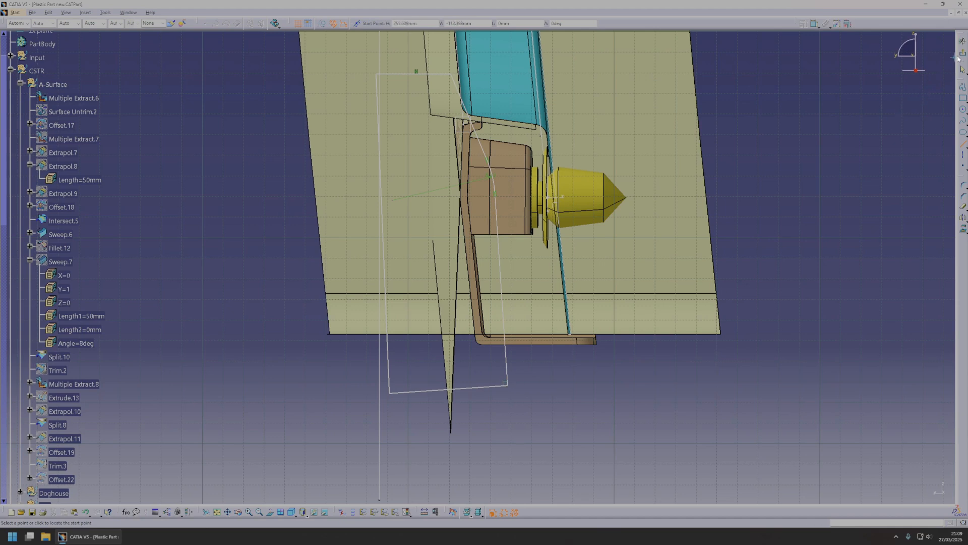
left_click(963, 41)
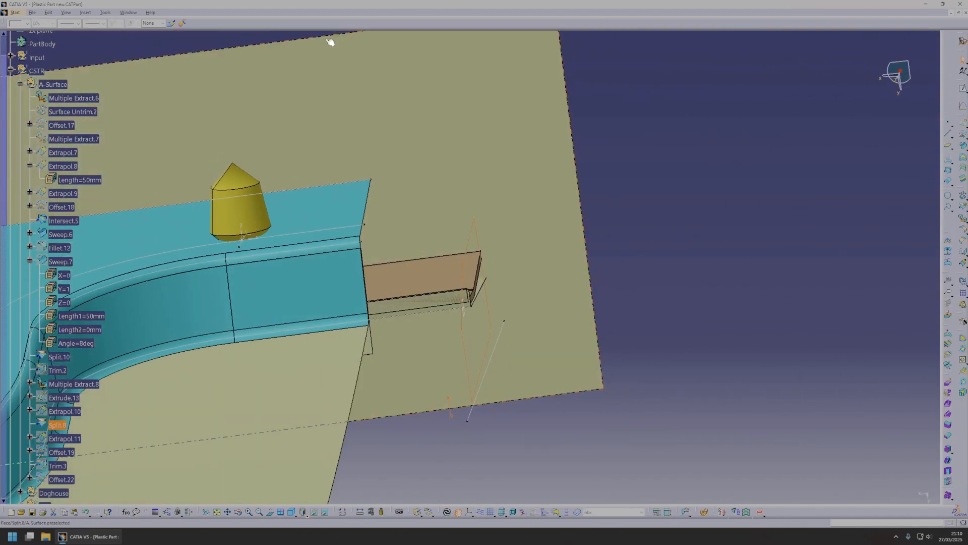
Switch to the Part Design workbench and insert a new body for the ribs.
left_click(15, 12)
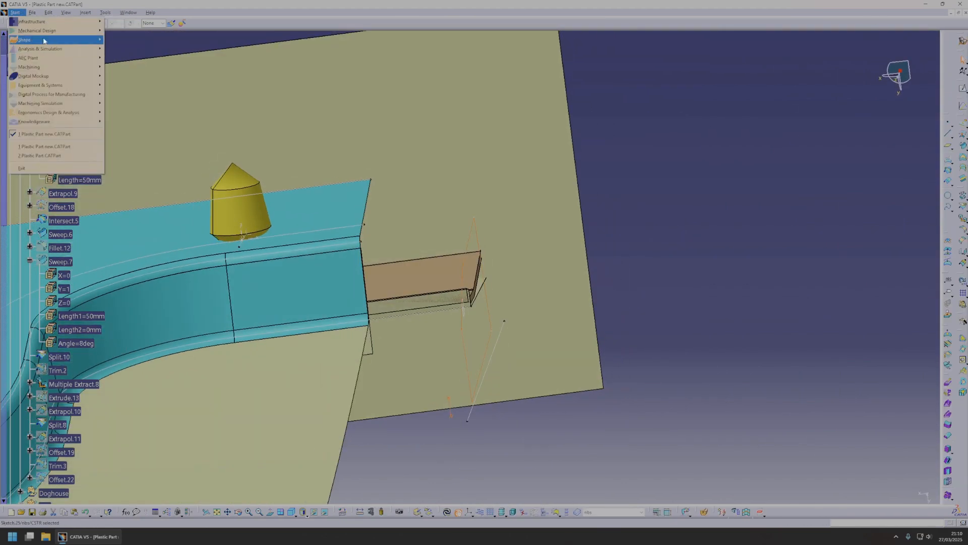
mouse_move(45, 39)
left_click(124, 31)
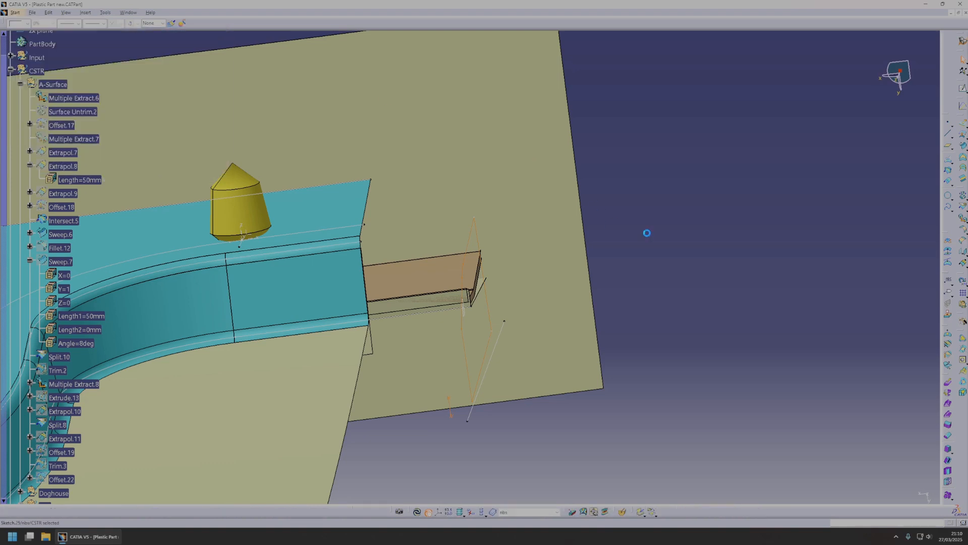
scroll(59, 127, "up", 5)
left_click(31, 177)
left_click(88, 12)
left_click(94, 30)
scroll(221, 287, "down", 10)
scroll(219, 278, "down", 8)
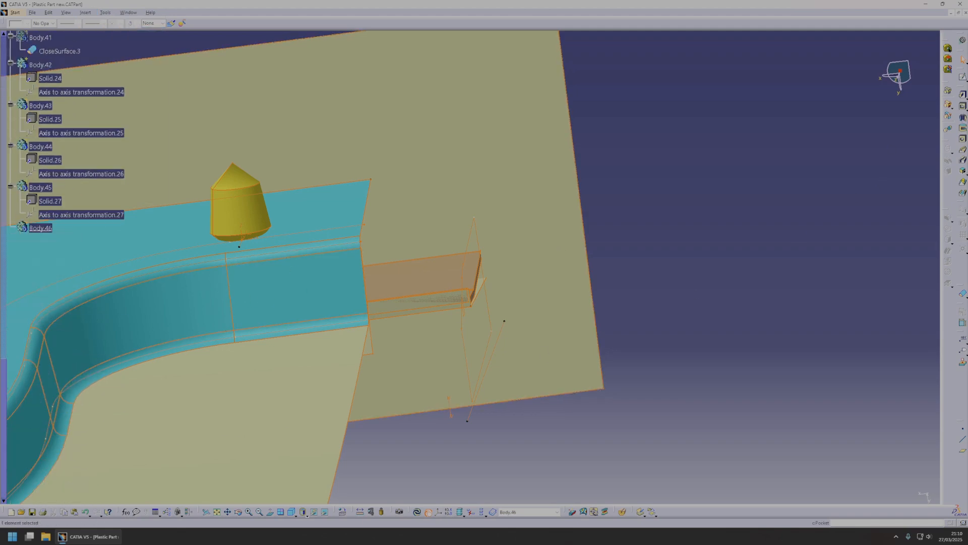
Pad the closed rib sketch at this arch end by 2.5 mm in the reversed direction.
left_click(962, 96)
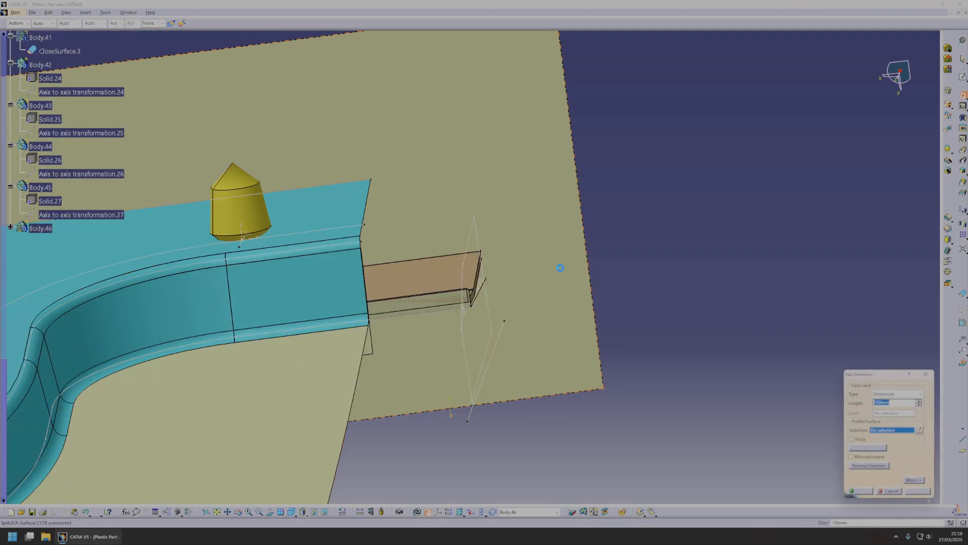
left_click(472, 247)
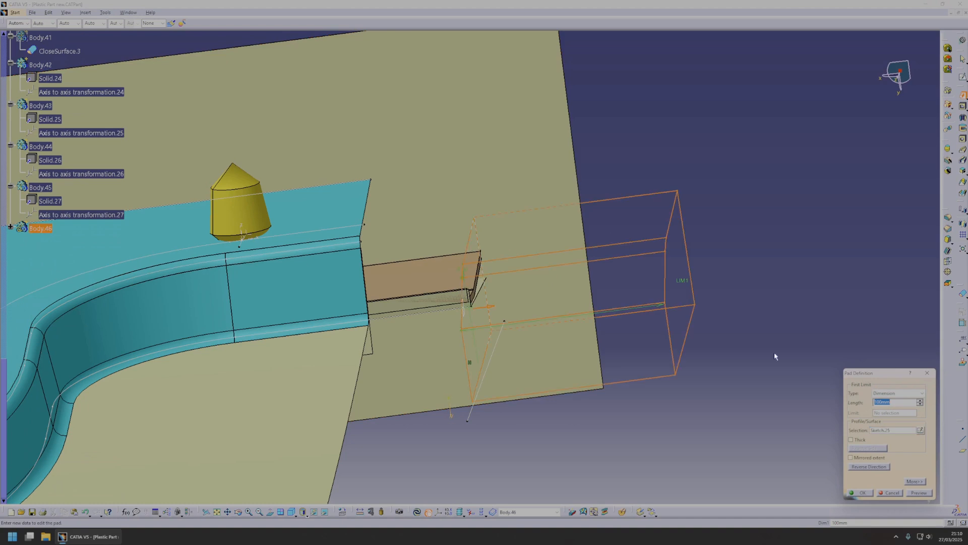
left_click(878, 467)
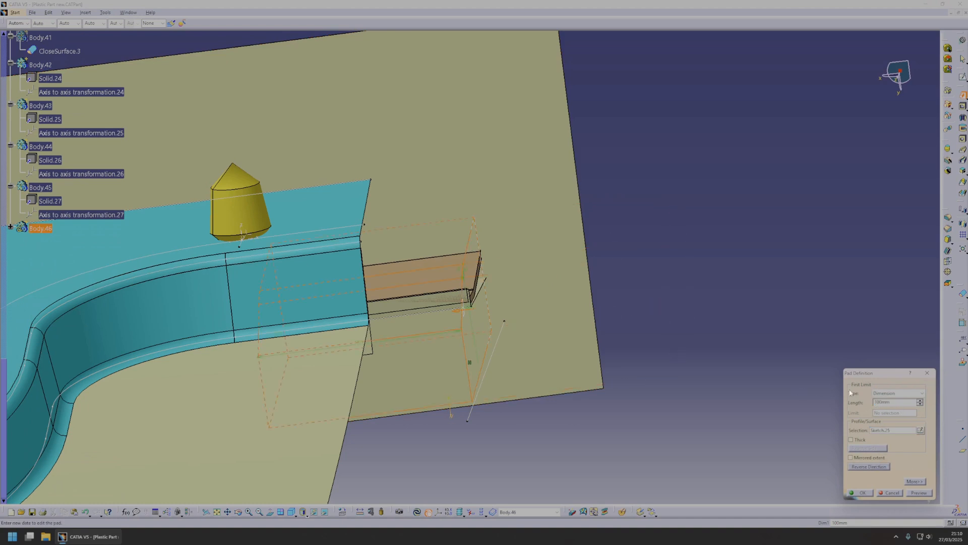
double_click(900, 401)
type("2.5")
middle_click_drag(635, 363, 639, 391)
left_click(862, 491)
middle_click_drag(260, 353, 363, 355)
Pad the rib sketch at the opposite arch end in the same body.
scroll(180, 330, "up", 3)
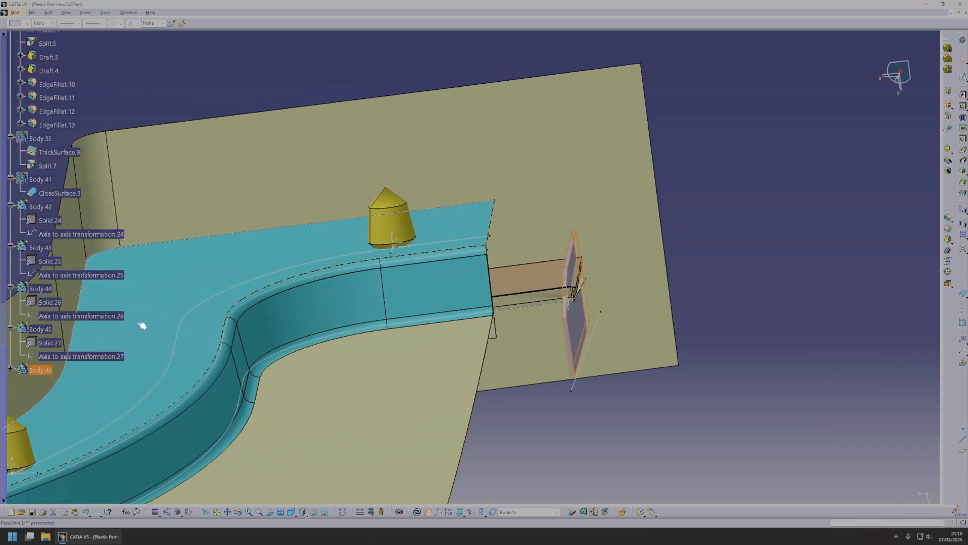
left_click(861, 180)
left_click(962, 94)
mouse_move(388, 334)
middle_mouse_down()
mouse_move(391, 348)
mouse_move(210, 313)
mouse_move(488, 295)
mouse_move(497, 228)
mouse_move(504, 304)
mouse_move(495, 318)
mouse_move(492, 302)
mouse_move(507, 373)
mouse_move(567, 333)
middle_mouse_up()
left_click(492, 237)
left_click(864, 493)
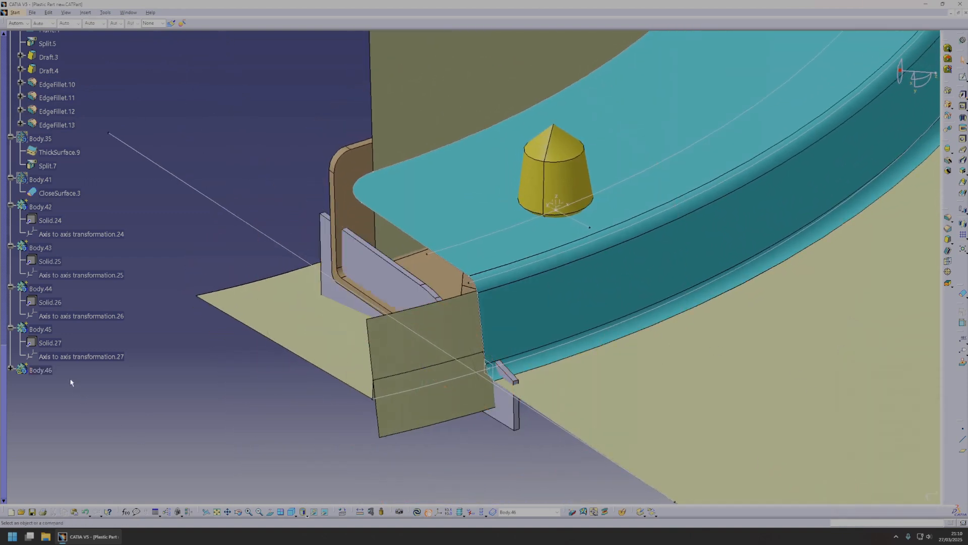
Make Main the work object and union-trim Body.46 with it, picking the excess rib faces outside the part wall for removal.
scroll(69, 380, "up", 2)
right_click(347, 173)
left_click(355, 182)
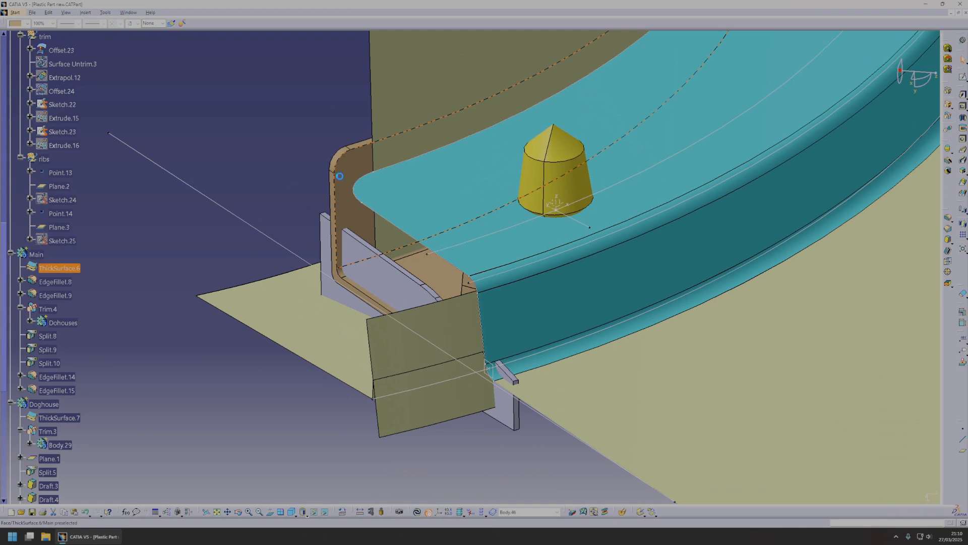
right_click(40, 255)
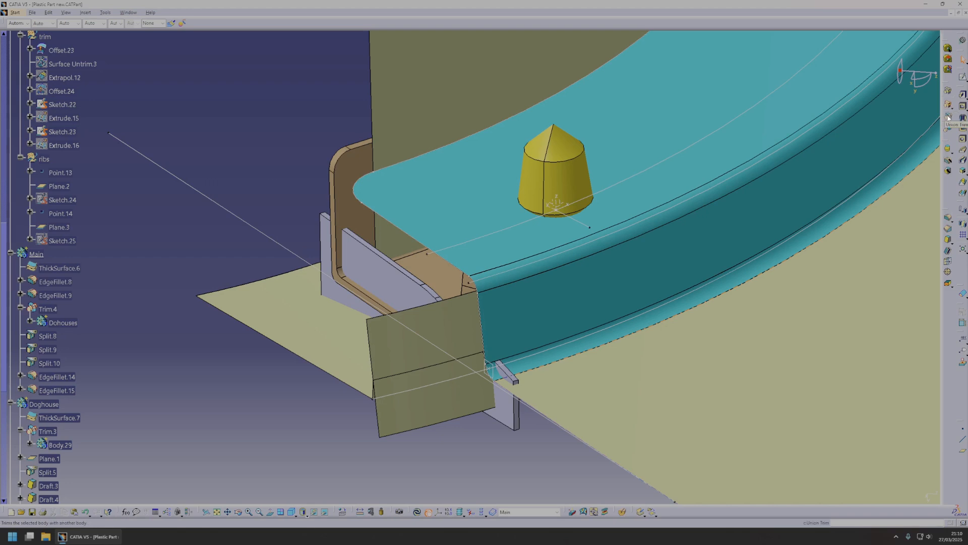
left_click(398, 291)
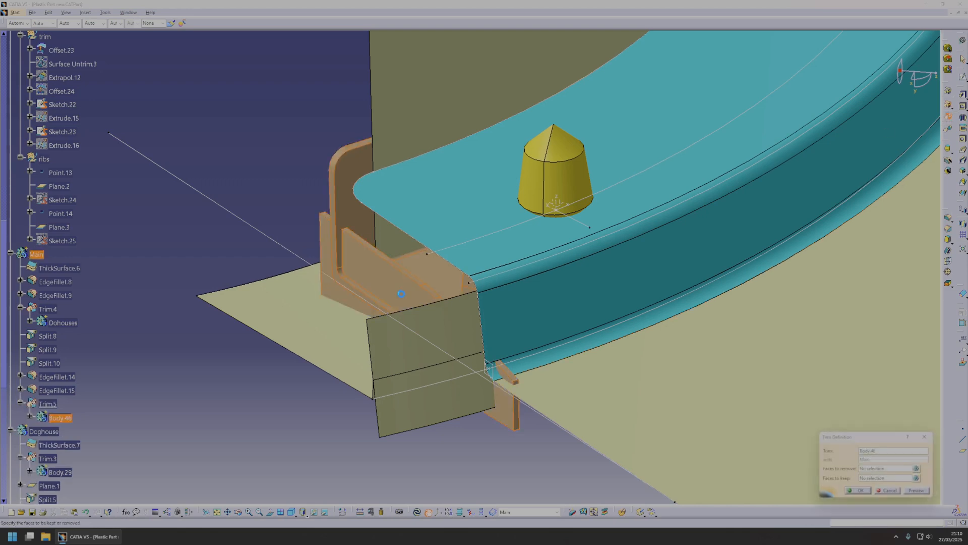
left_click(871, 468)
left_click(334, 292)
middle_click_drag(572, 184, 646, 323)
middle_click(237, 260)
left_click(646, 323)
left_click(860, 491)
Show the hidden construction surfaces of the trim set, down to Extrude.16.
middle_click_drag(700, 410, 505, 323)
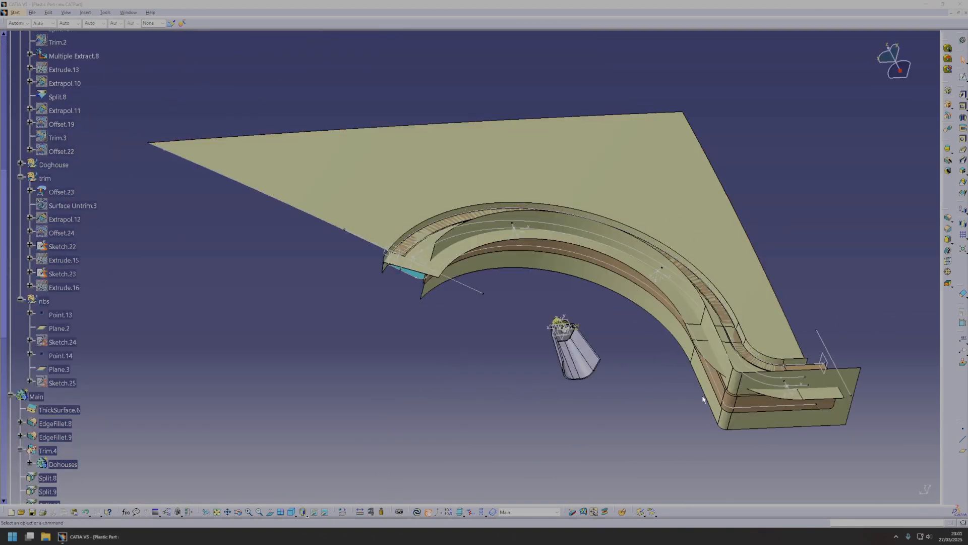
middle_click_drag(703, 399, 304, 205)
middle_click_drag(576, 326, 501, 283)
right_click(486, 321)
left_click(82, 175)
scroll(86, 181, "up", 3)
scroll(69, 230, "up", 5)
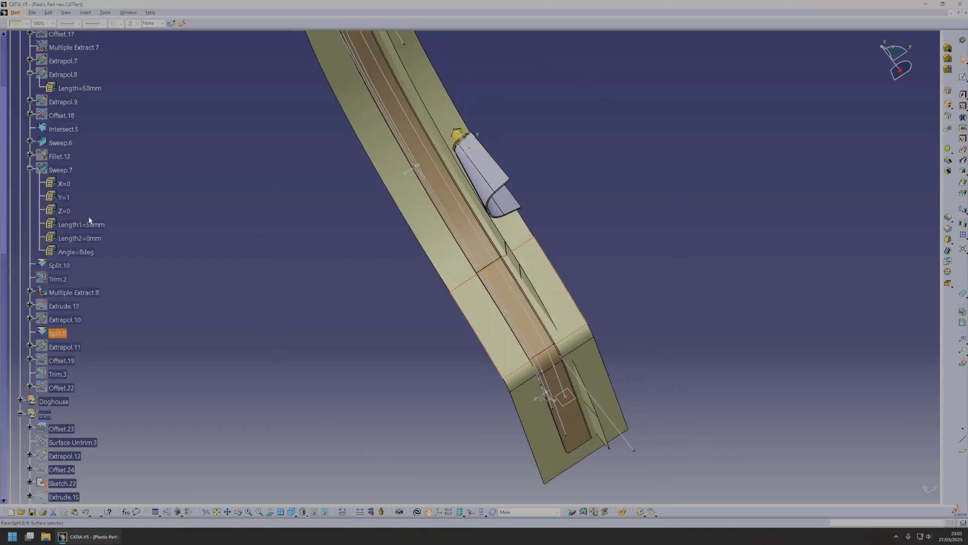
scroll(134, 216, "down", 10)
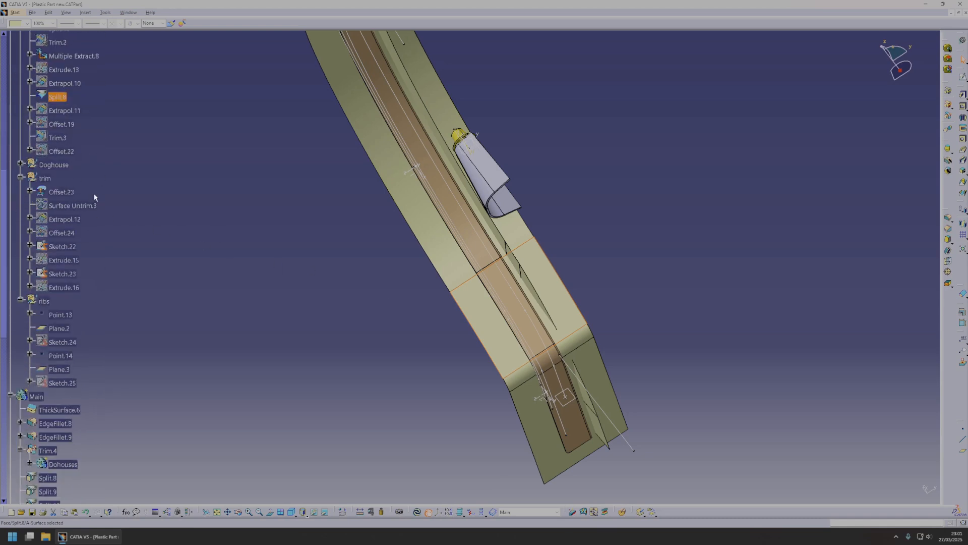
left_click(48, 179)
left_click(68, 205)
left_click(69, 287, "shift")
key("shift+space")
Locate the curves running along the arch wall in the specification tree to identify their source features.
middle_click_drag(555, 366, 522, 338)
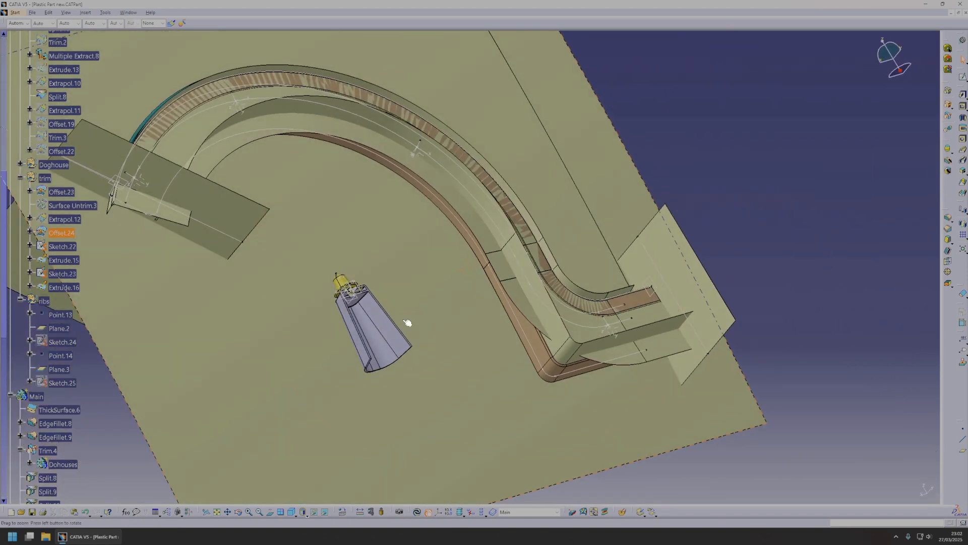
right_click(528, 336)
right_click(92, 56)
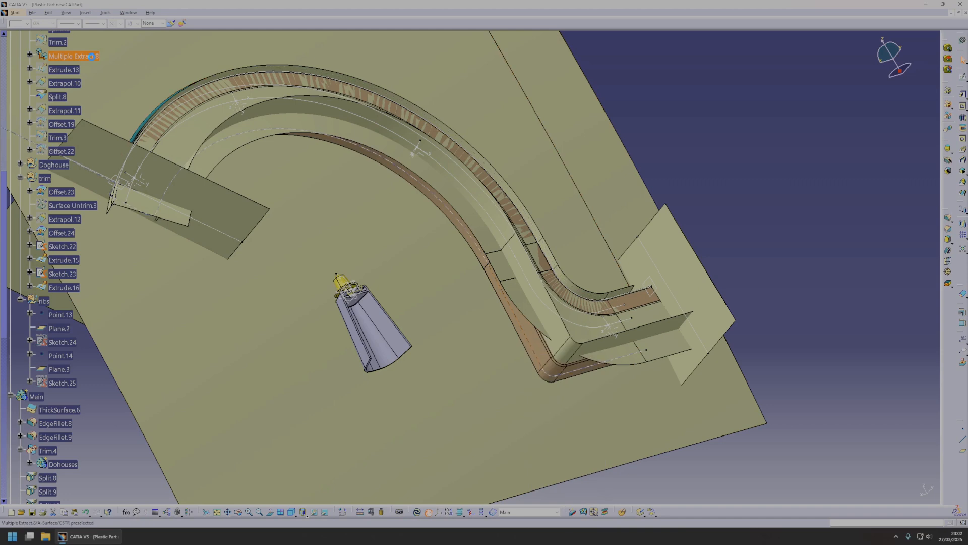
right_click(555, 313)
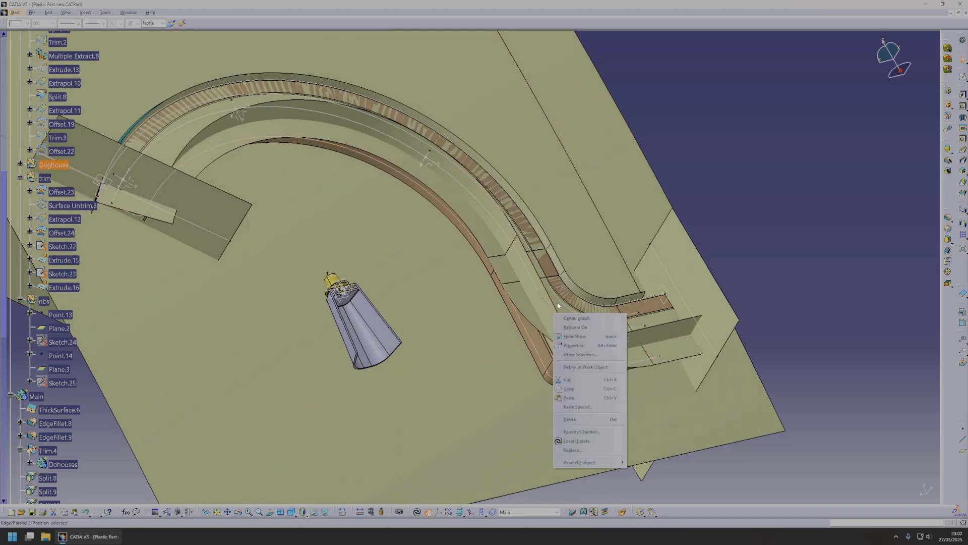
left_click(578, 328)
right_click(573, 311)
left_click(592, 327)
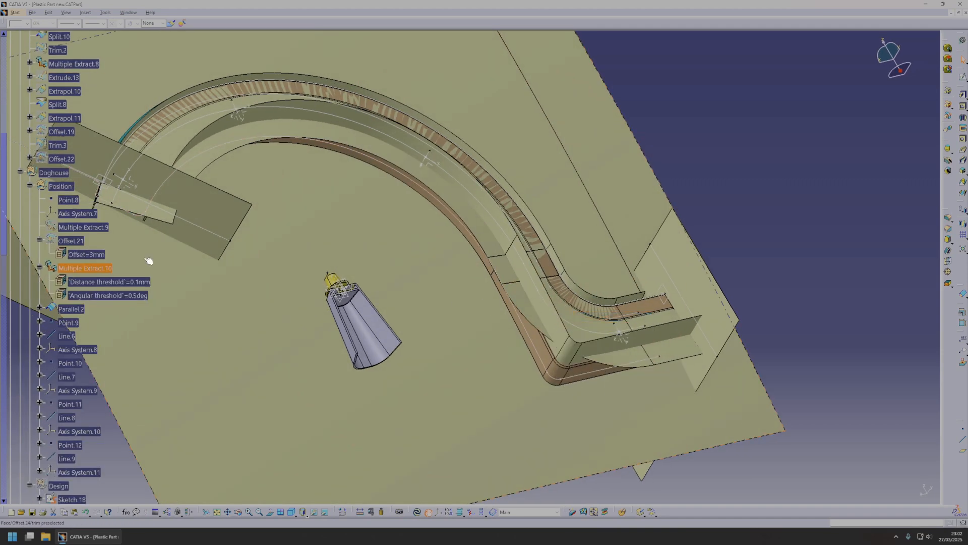
middle_click_drag(641, 325, 670, 320)
Switch to the Generative Shape Design workbench.
left_click(949, 118)
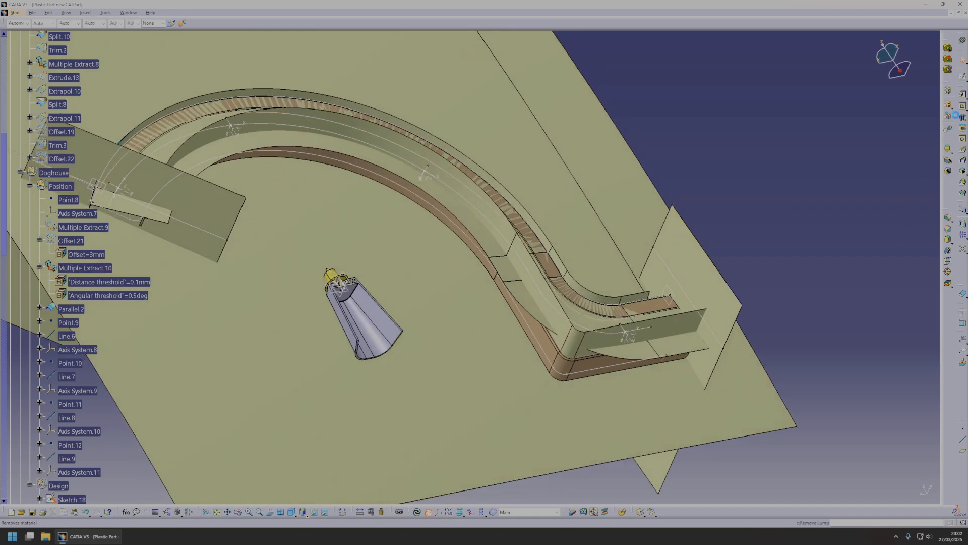
left_click(14, 15)
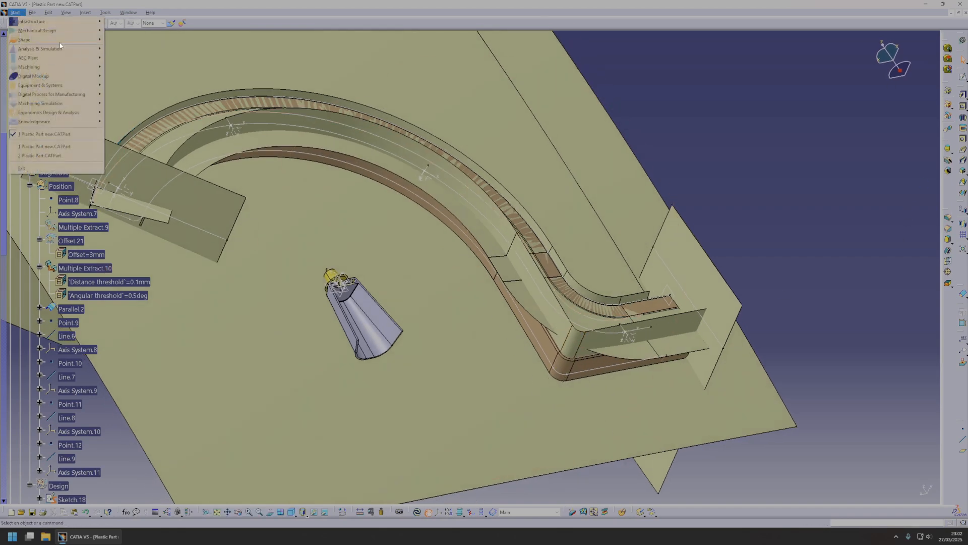
mouse_move(61, 39)
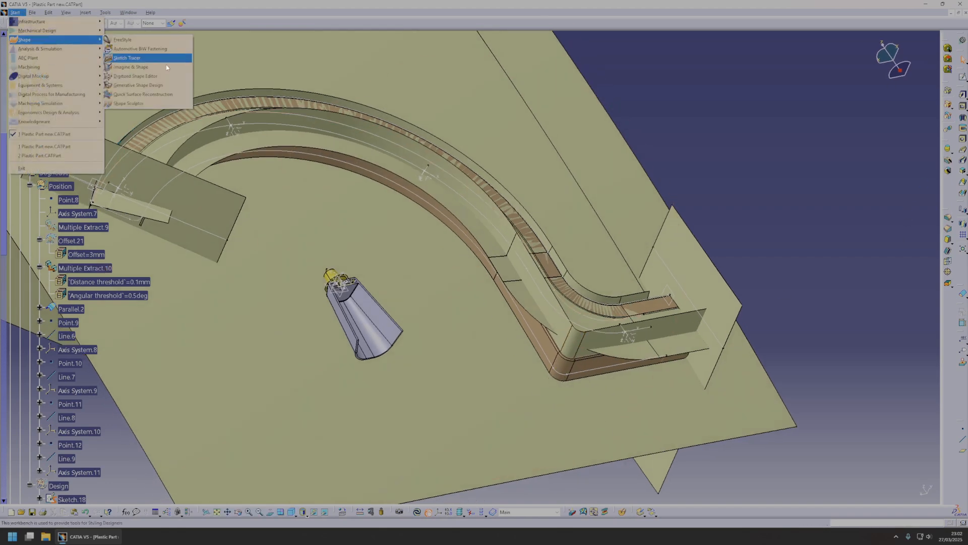
left_click(141, 85)
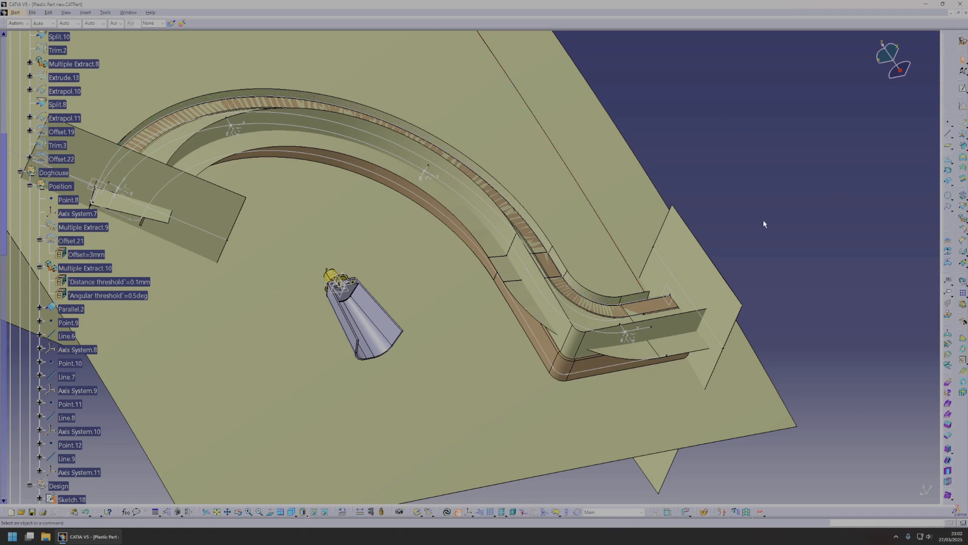
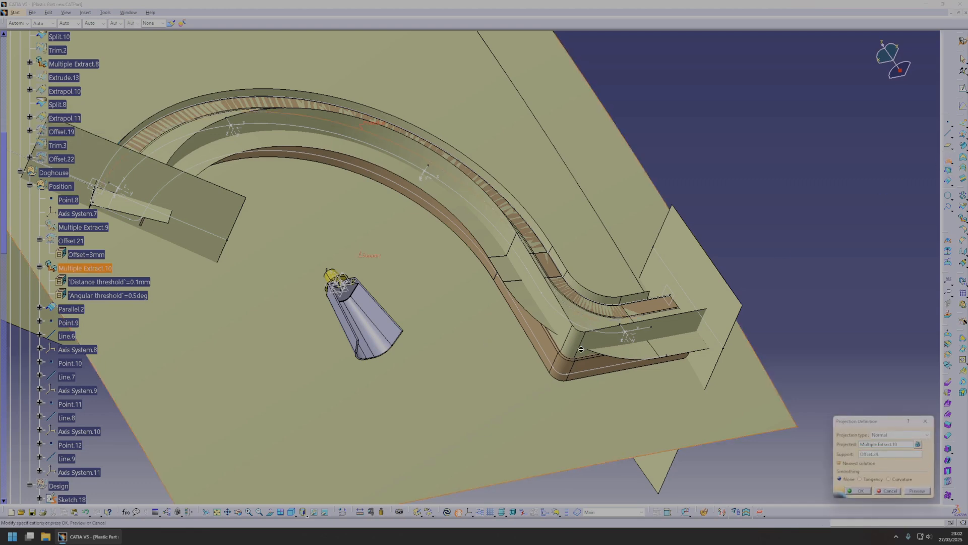
Project Multiple Extract.10 onto Offset.24 using the Normal projection type, and delete the projected curve.
left_click(926, 491)
left_click(865, 492)
middle_click_drag(694, 361, 488, 304)
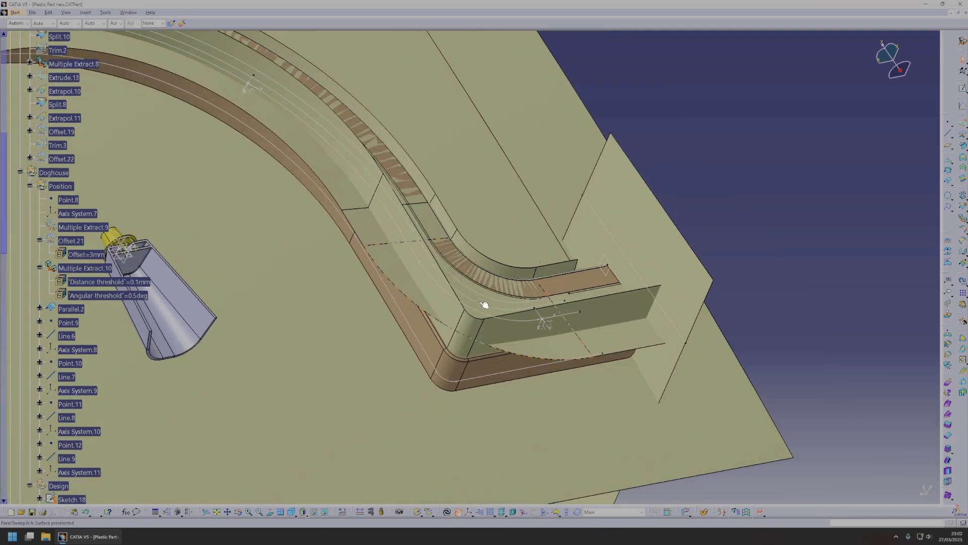
scroll(287, 278, "down", 11)
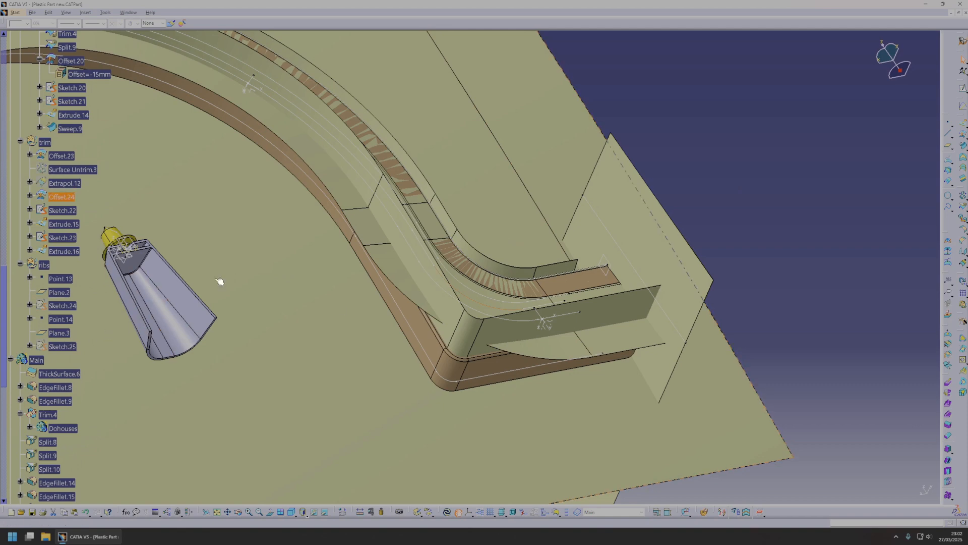
right_click(506, 322)
mouse_move(554, 458)
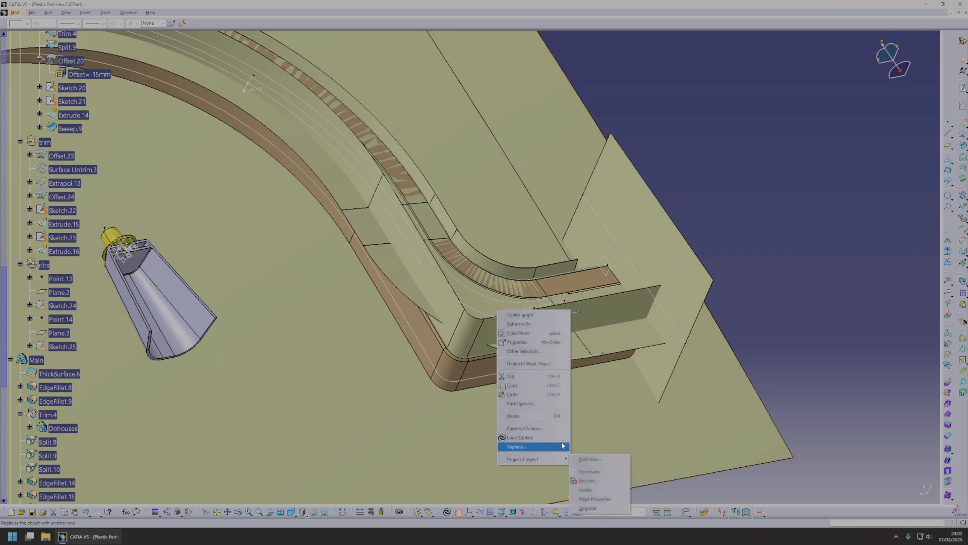
left_click(586, 489)
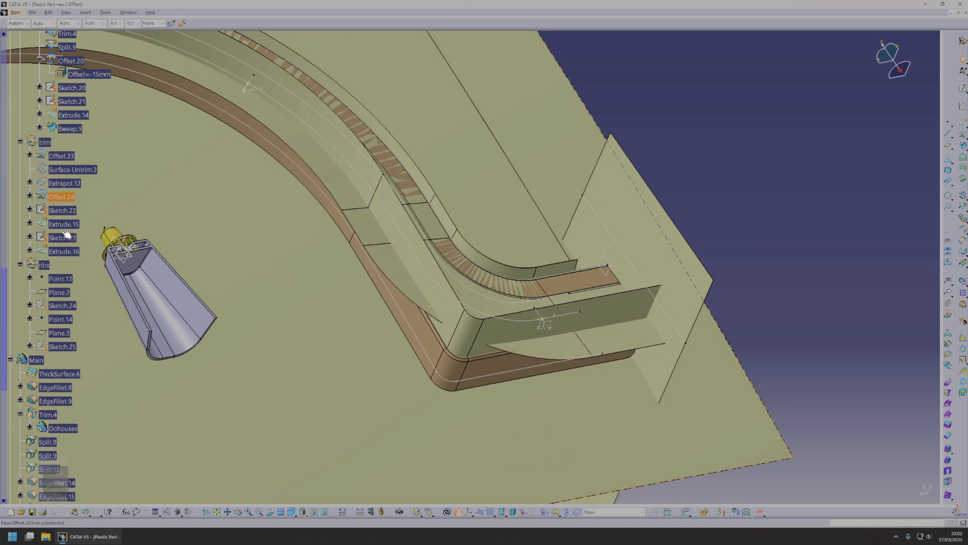
key("Delete")
Make the trim geometrical set the work object.
right_click(45, 142)
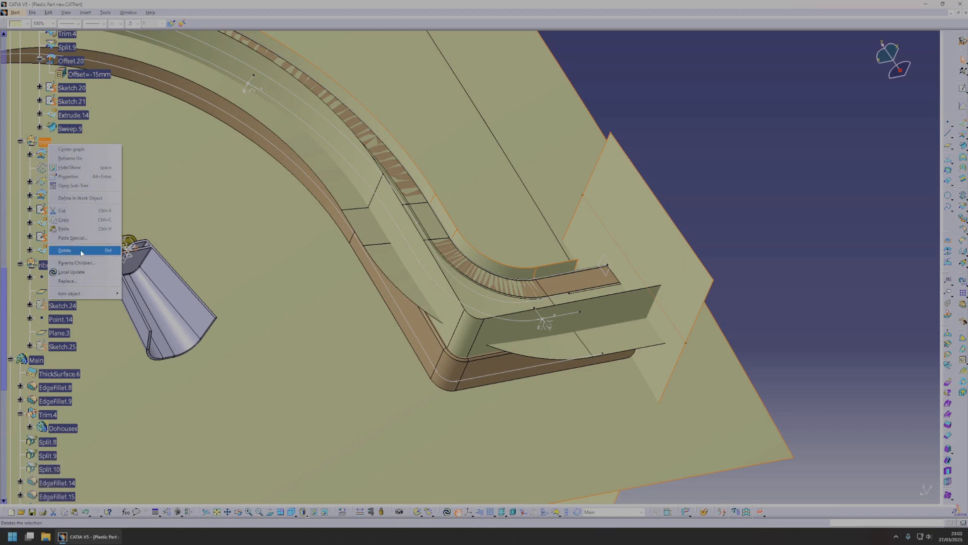
left_click(80, 199)
left_click(750, 158)
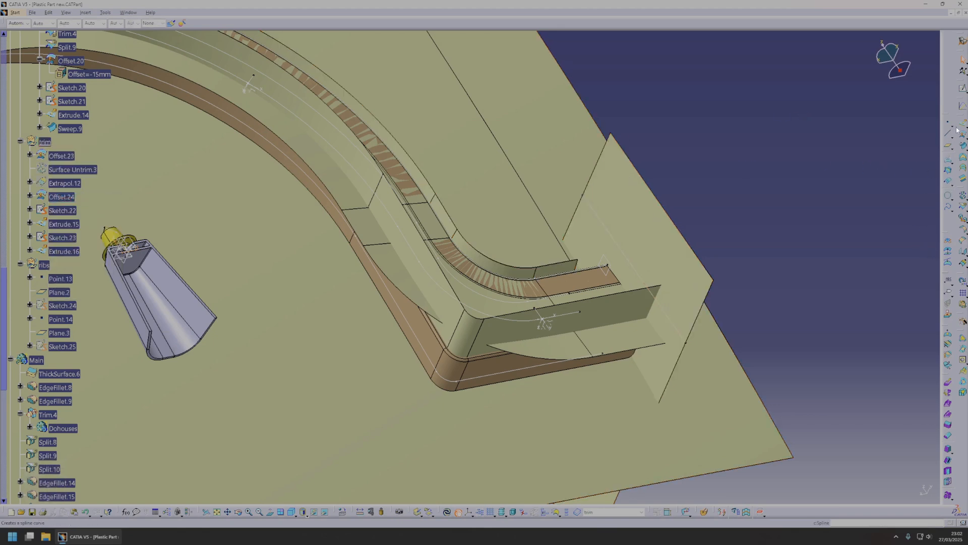
Project Multiple Extract.10 onto Offset.24 within the trim set, and delete this projected curve.
left_click(946, 159)
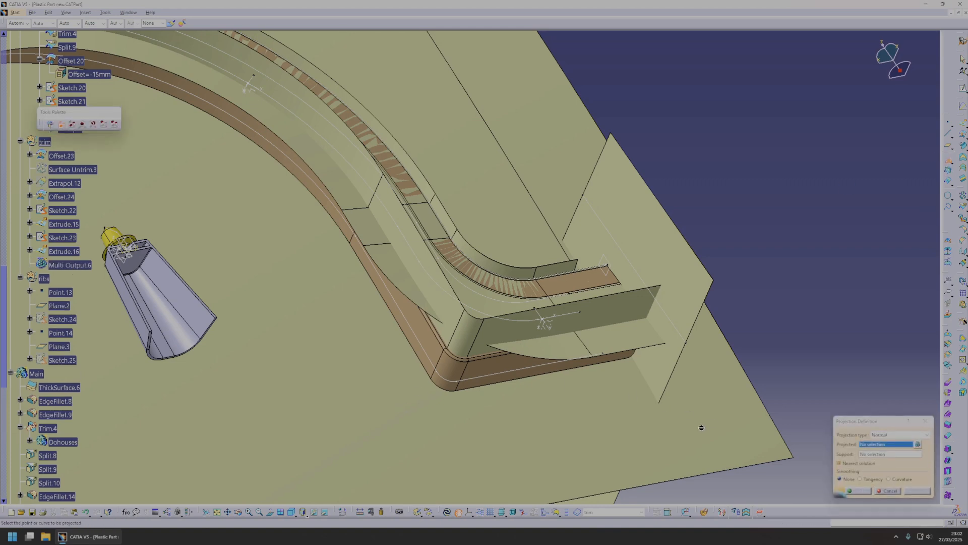
left_click(503, 305)
left_click(773, 441)
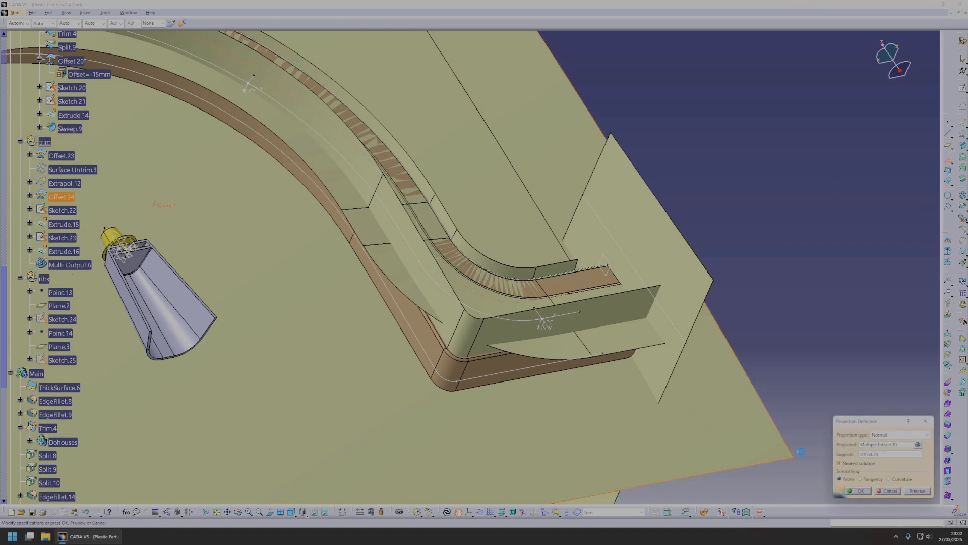
left_click(857, 490)
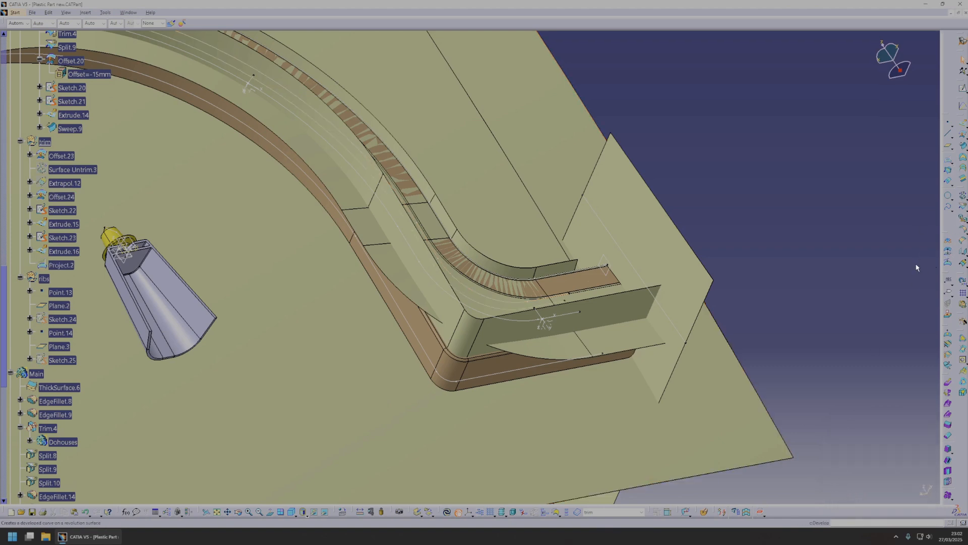
middle_click_drag(551, 234, 460, 305)
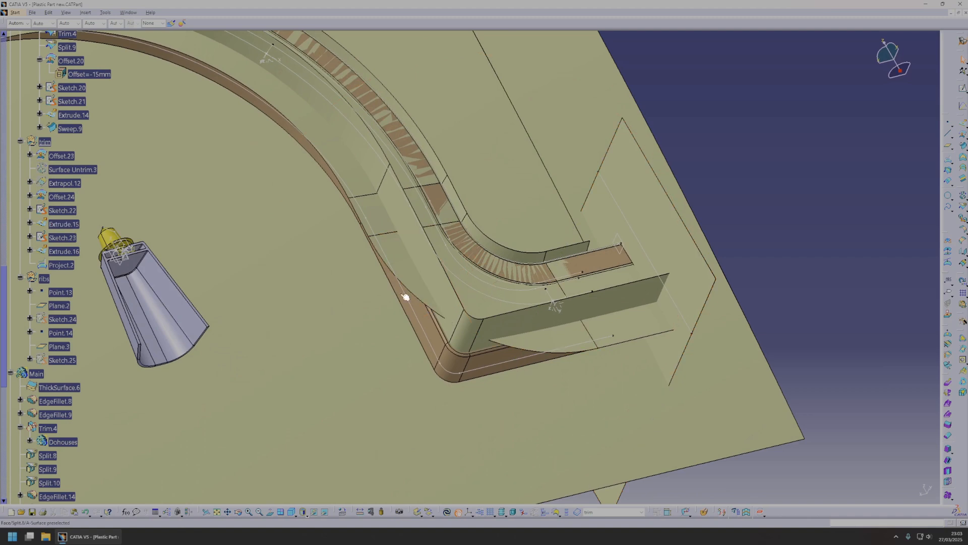
left_click(59, 265)
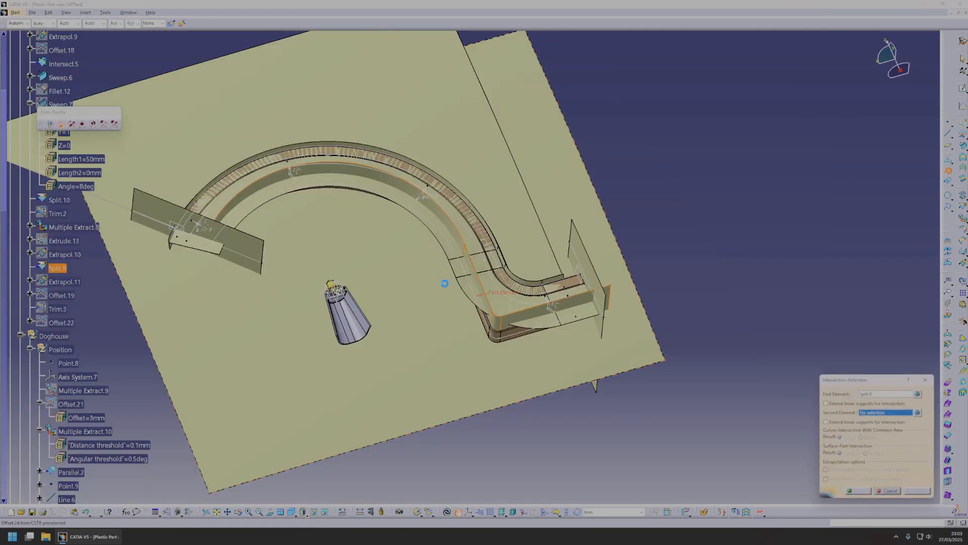
Create an intersection curve between the arch wall surface Split.8 and the Offset.24 surface.
middle_click_drag(444, 283, 471, 328)
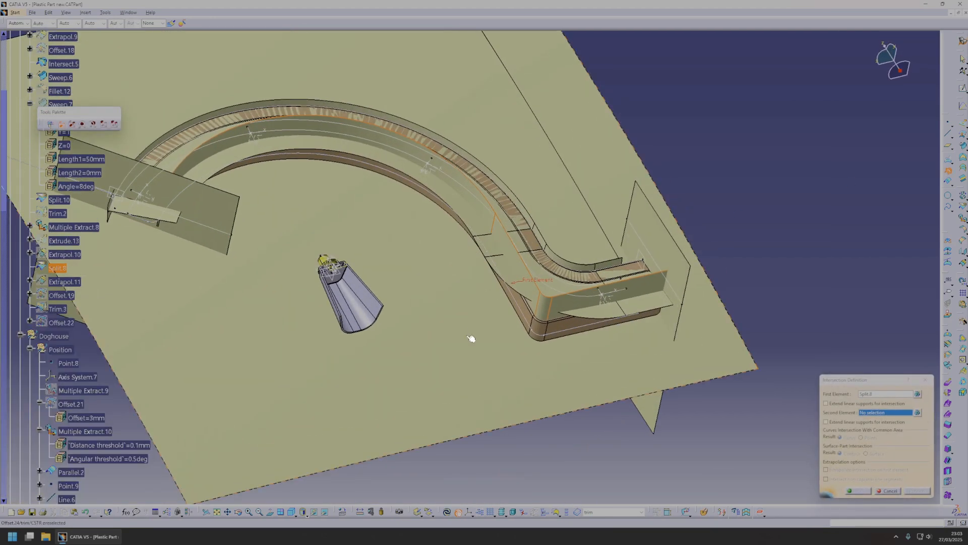
left_click(471, 330)
left_click(860, 490)
Create a point on the new intersection curve, 450 mm along it from the extremity beyond the wall's corner.
middle_click_drag(533, 324, 766, 270)
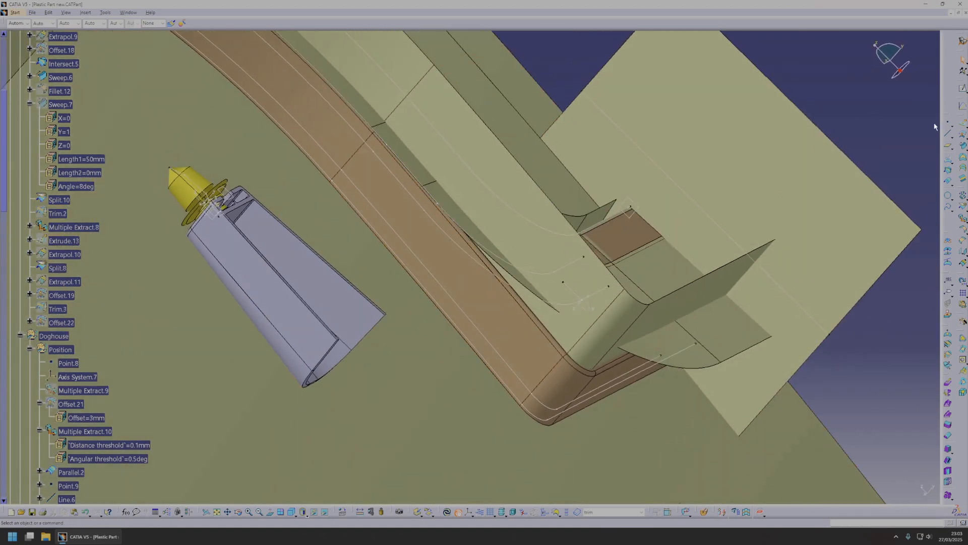
left_click(493, 369)
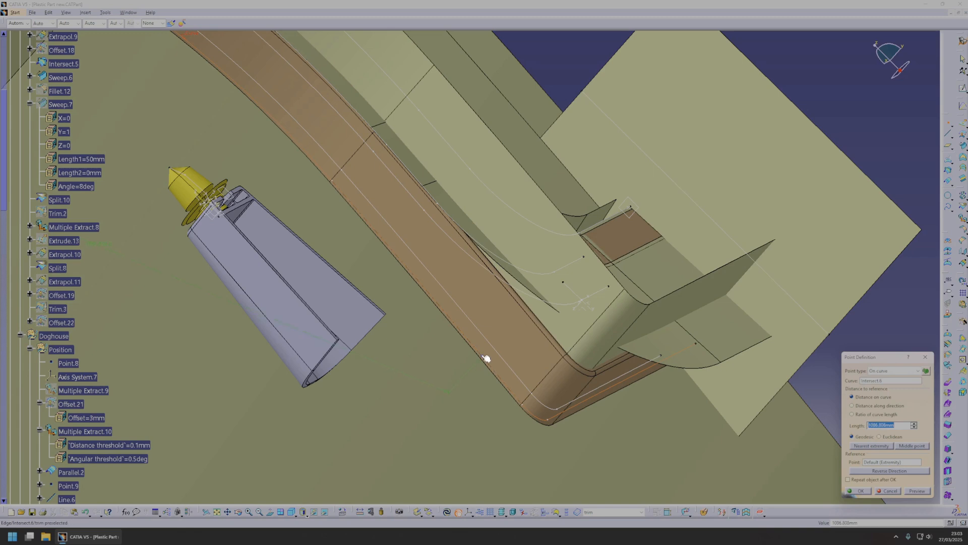
middle_click_drag(496, 371, 819, 397)
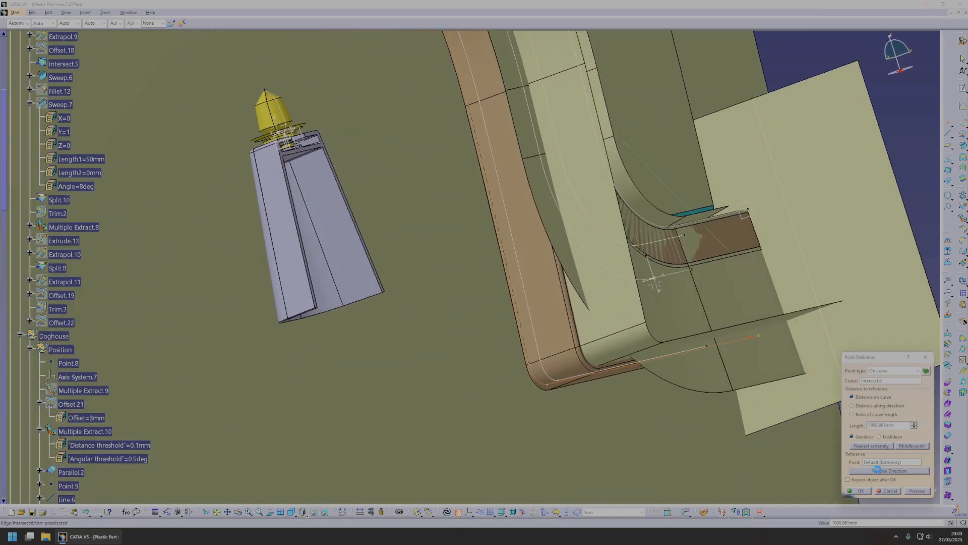
middle_click_drag(638, 334, 603, 348)
double_click(883, 425)
type("300")
left_click(913, 421)
type("450")
middle_click_drag(585, 393, 603, 368)
key("Return")
Create a second point on the intersection curve, 50 mm from its extremity at the opposite end of the arch.
middle_click_drag(575, 286, 408, 222)
left_click(399, 219)
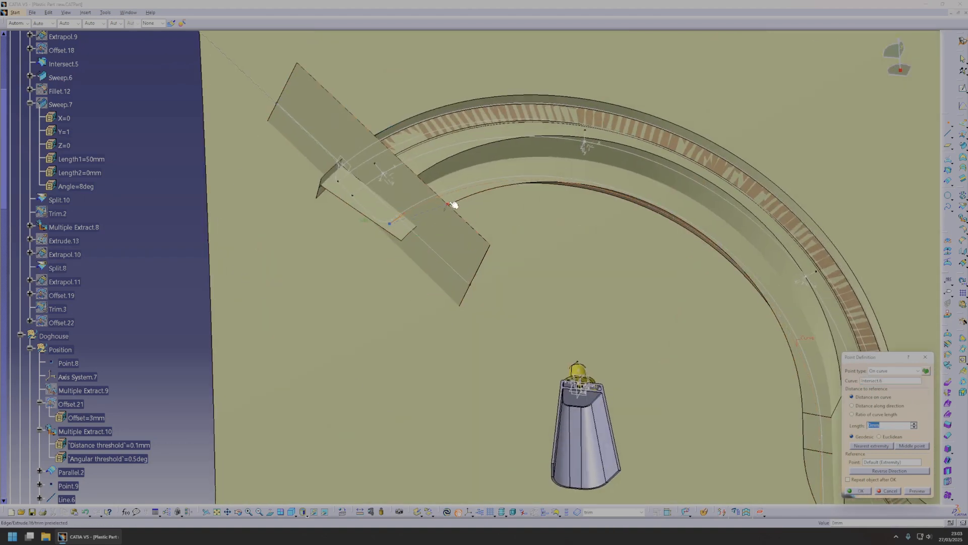
middle_click_drag(453, 194, 385, 208)
scroll(385, 207, "down", 1)
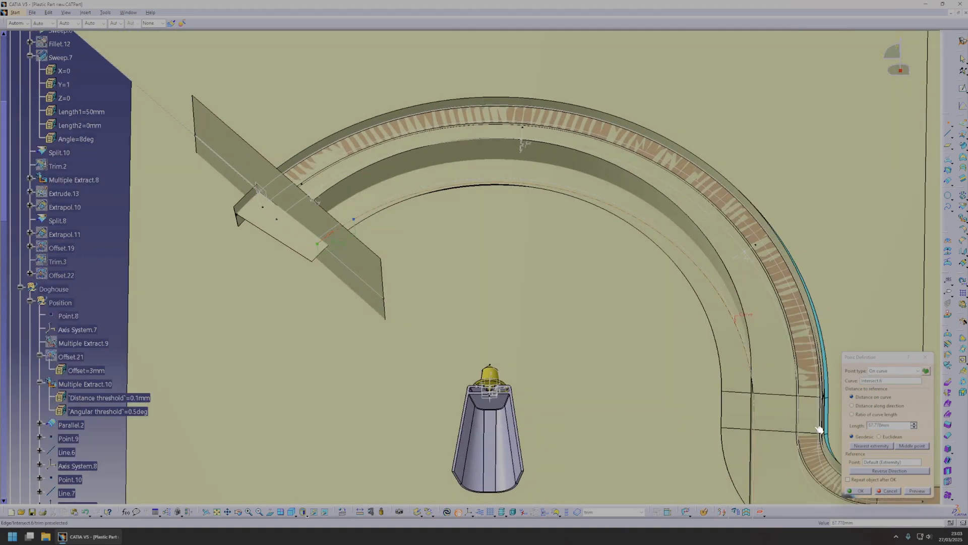
type("20")
middle_click_drag(587, 350, 529, 371)
double_click(889, 425)
type("50")
left_click(863, 489)
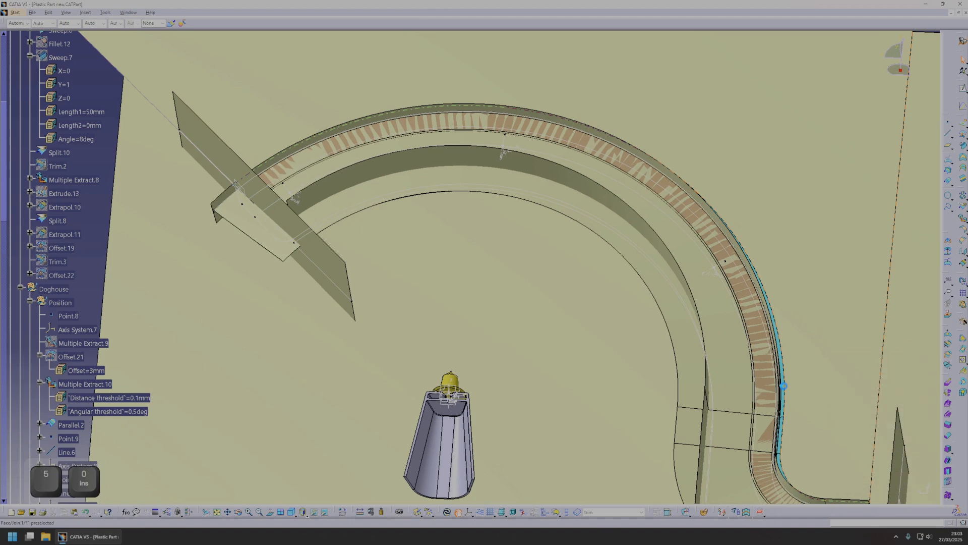
Create a line through the 50 mm point at 90° to the intersection curve, supported on Offset.24.
middle_click_drag(838, 454, 863, 448)
left_click(948, 133)
middle_click_drag(388, 210, 470, 217)
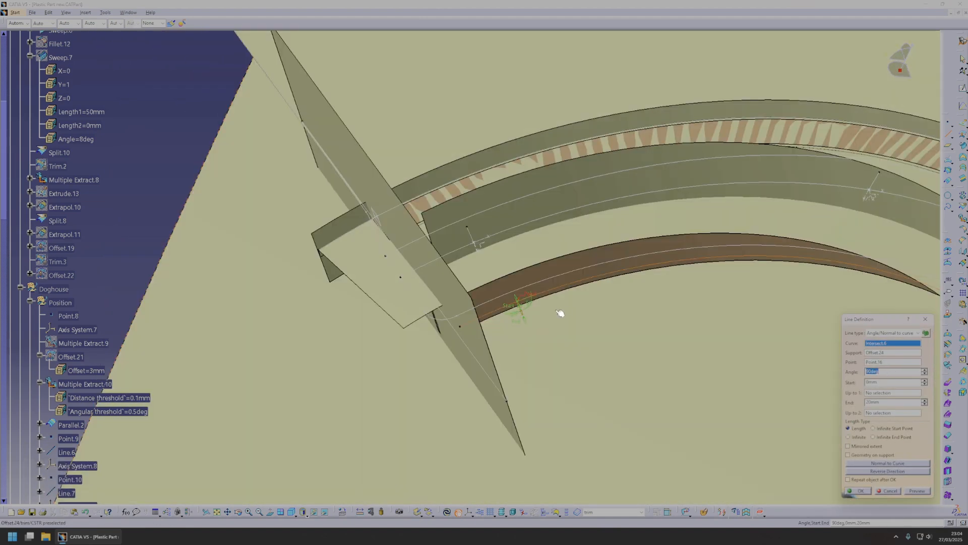
middle_click_drag(557, 313, 528, 349)
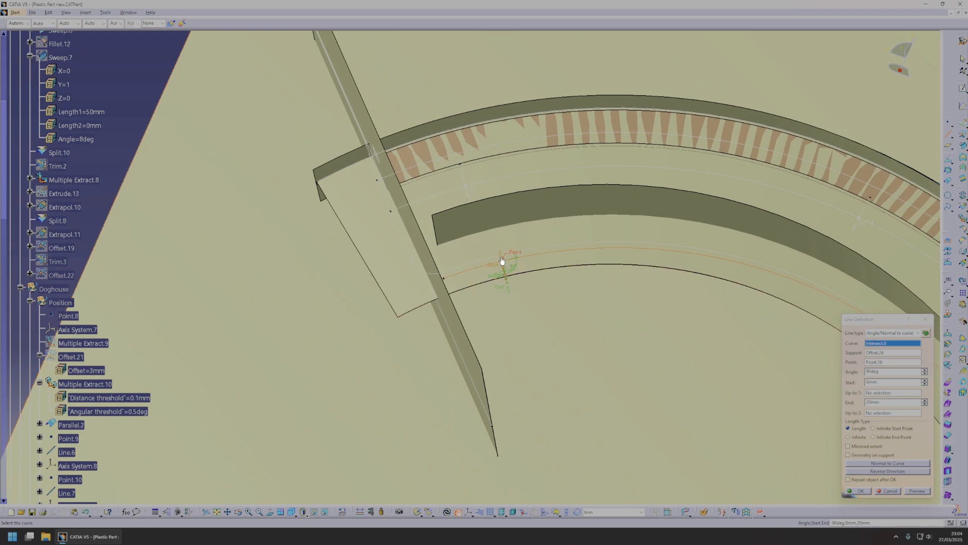
left_click_drag(510, 290, 597, 386)
left_click(865, 491)
Create an Angle/Normal to curve line through the 450 mm point at 90° to the intersection curve, supported on Offset.24.
middle_click_drag(821, 471, 875, 177)
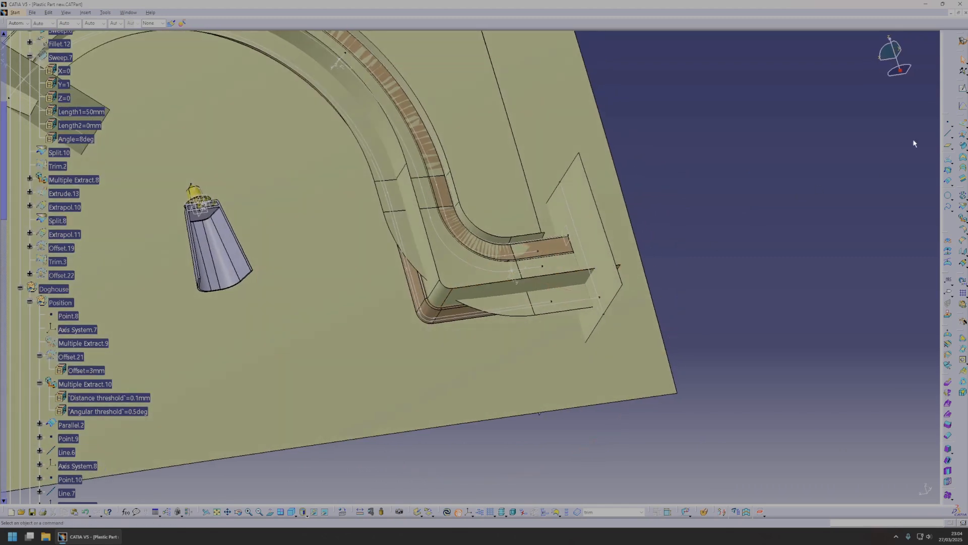
left_click(951, 134)
left_click(947, 135)
middle_click_drag(334, 309, 456, 263, "ctrl")
left_click(465, 253)
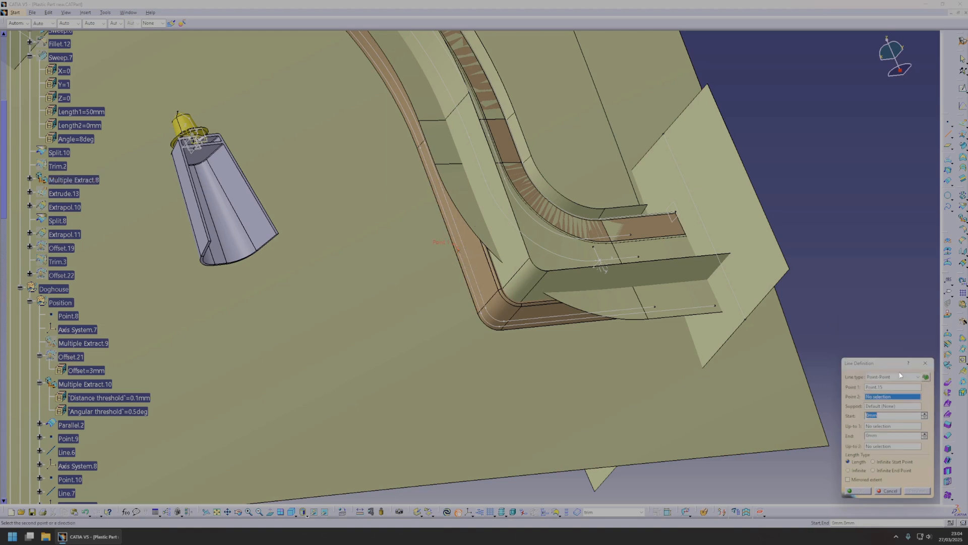
left_click(892, 376)
left_click(888, 396)
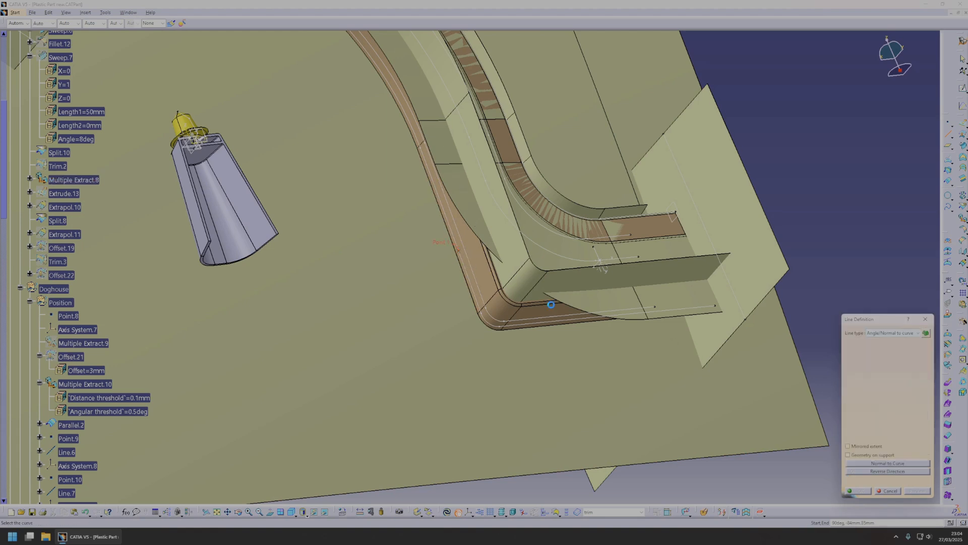
left_click(470, 278)
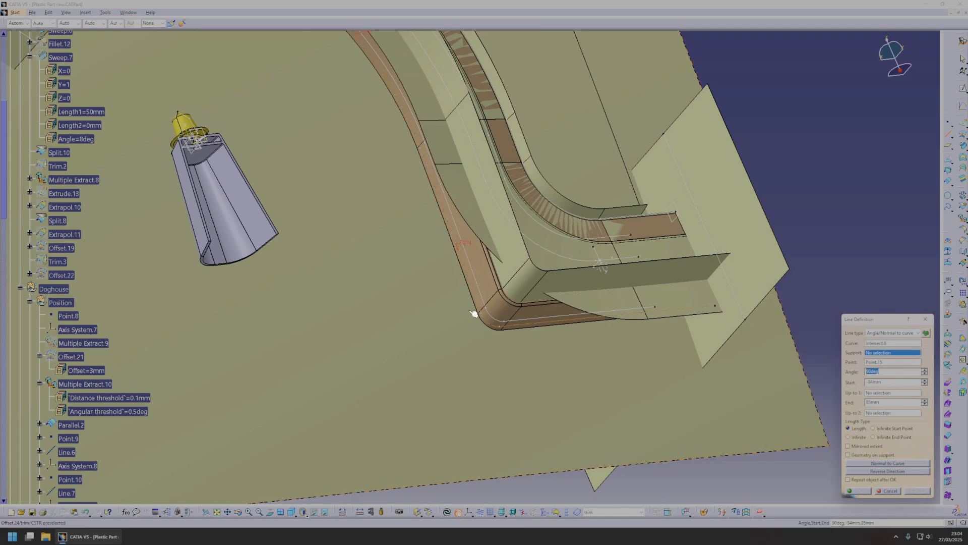
left_click(414, 280)
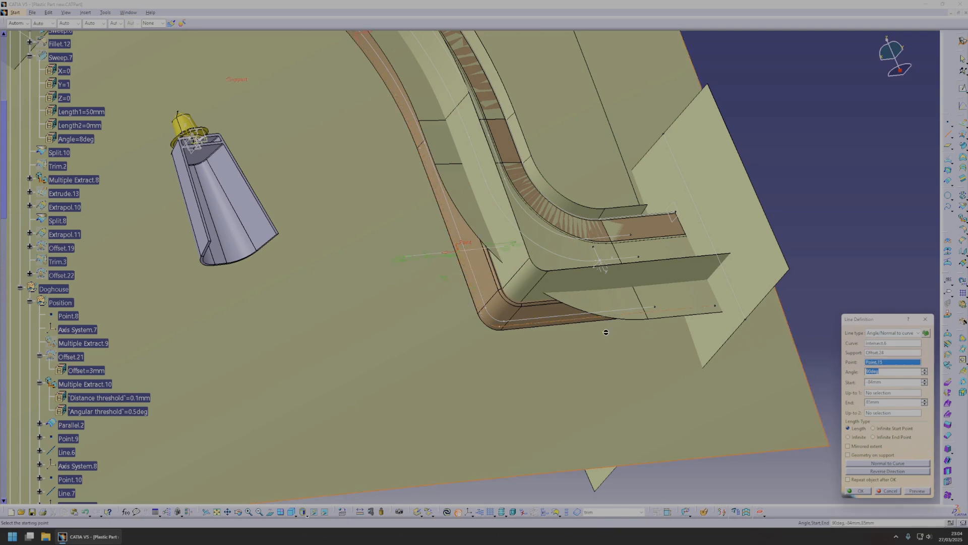
left_click(860, 492)
Create a circular swept surface of subtype Center and radius around Line.11 with a 20 mm radius.
middle_click_drag(640, 359, 864, 170)
left_click(961, 149)
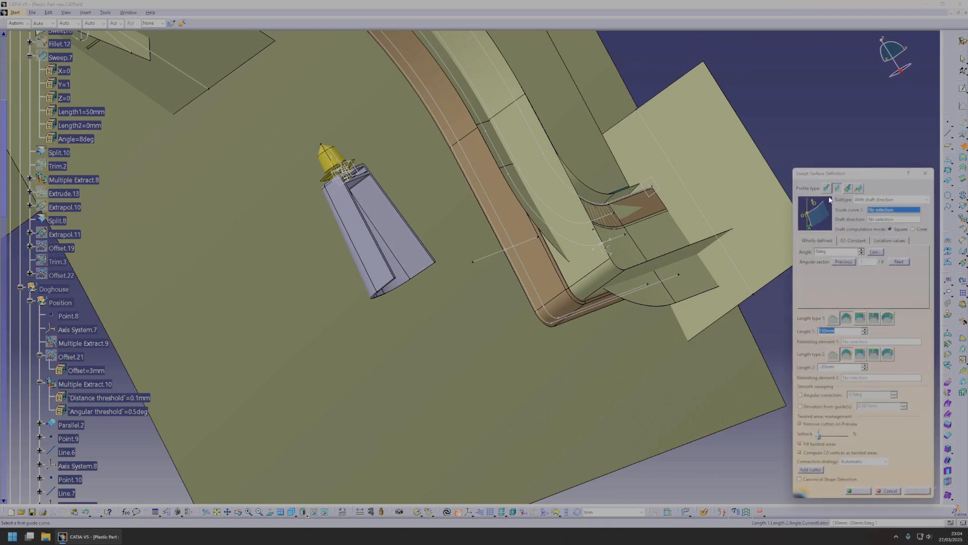
left_click(847, 189)
left_click_drag(877, 289, 849, 248)
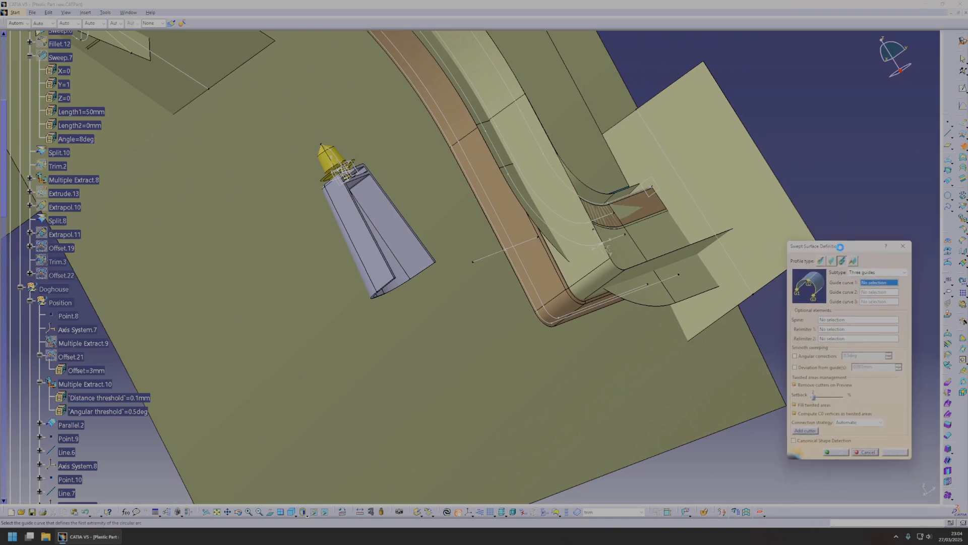
left_click(832, 261)
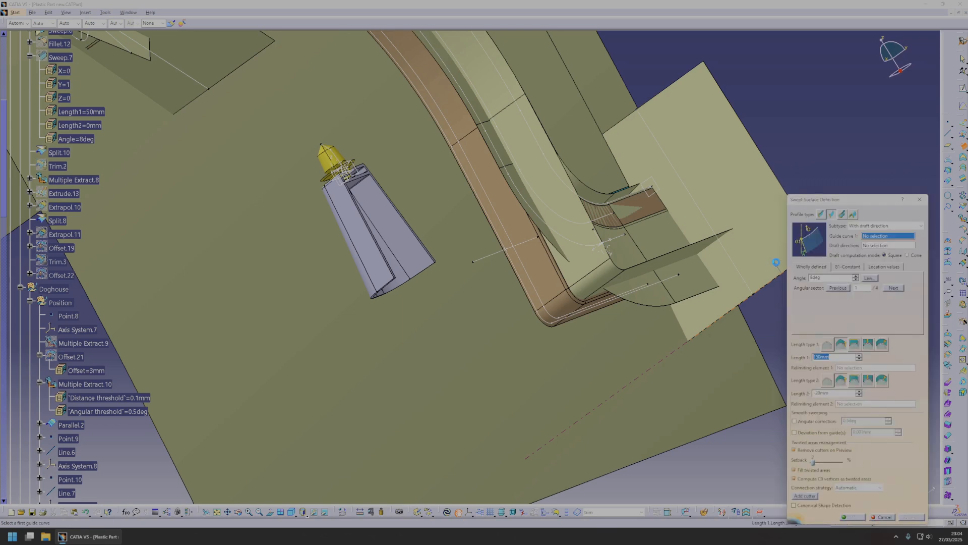
left_click(821, 213)
left_click(860, 273)
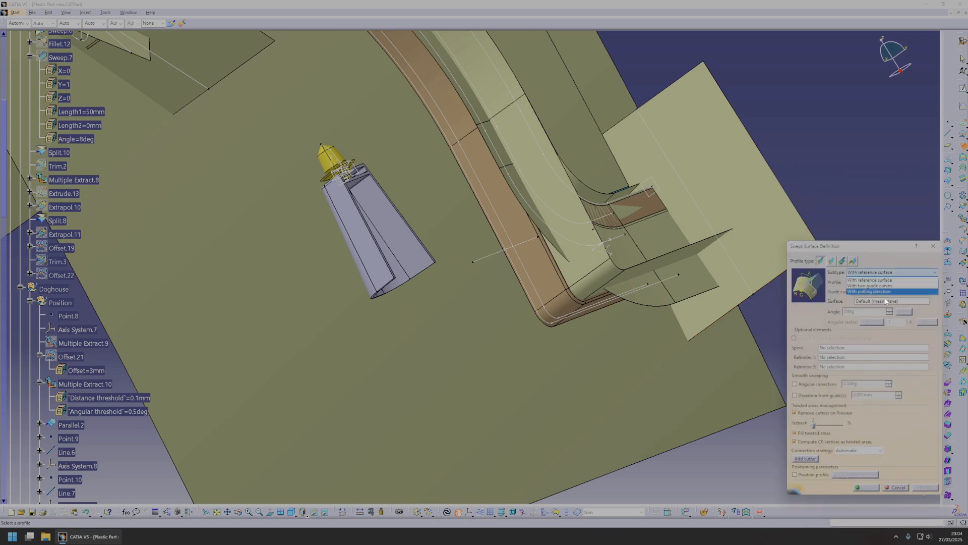
left_click(843, 261)
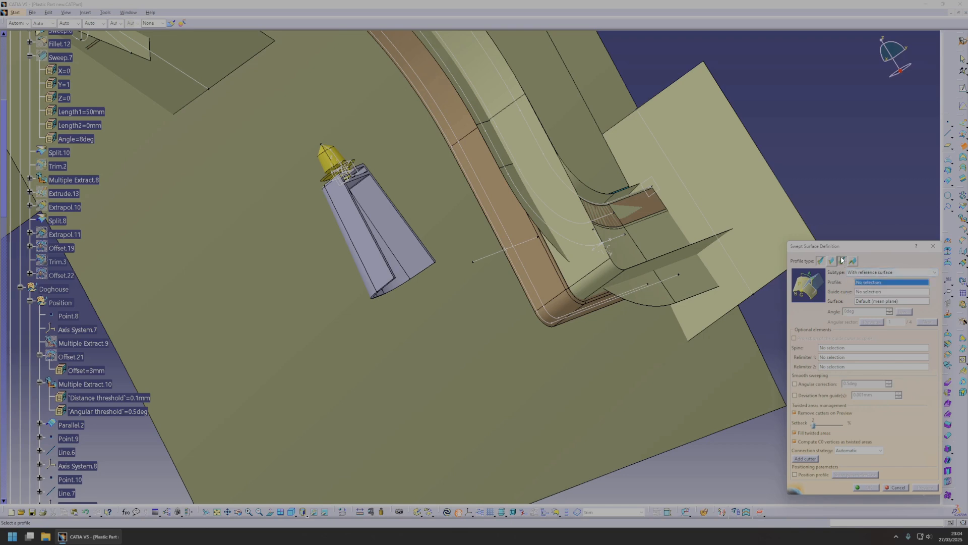
left_click(878, 273)
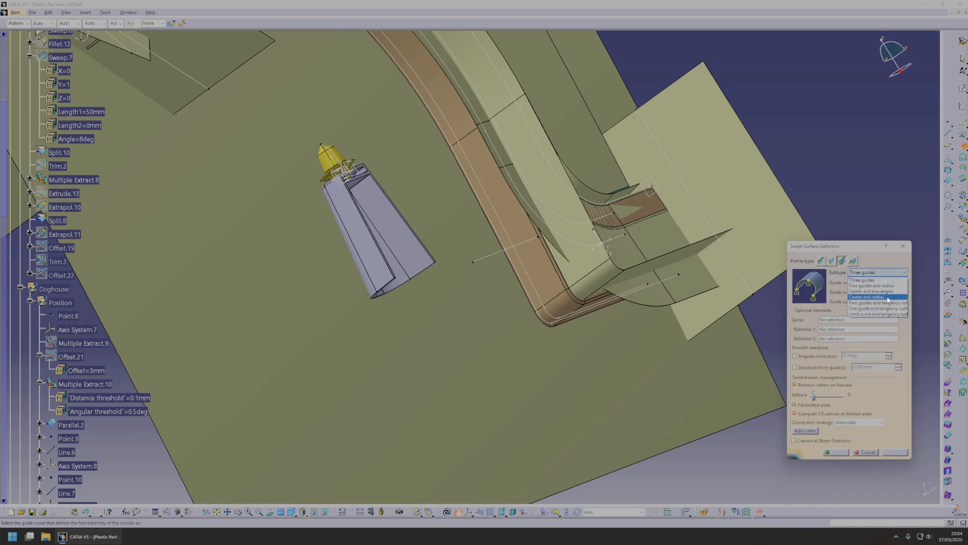
left_click(872, 296)
left_click(494, 258)
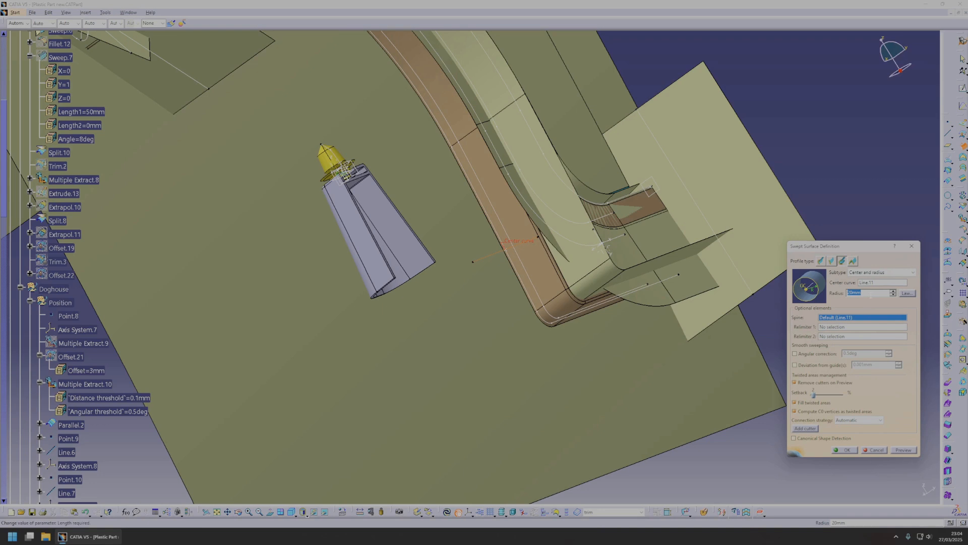
left_click(903, 450)
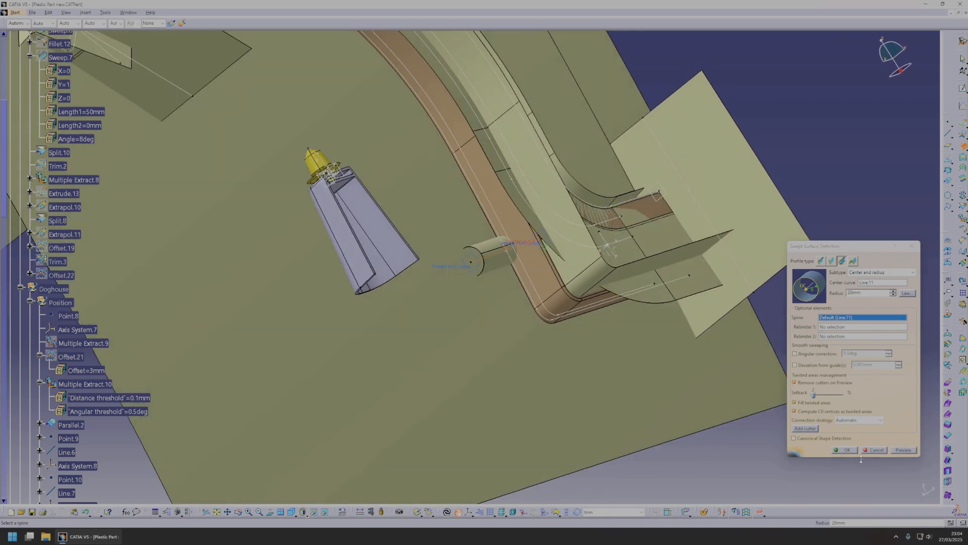
left_click(848, 450)
Create a second Center and radius sweep around Line.10 with a 20 mm radius.
left_click(963, 147)
middle_click_drag(194, 91, 462, 320)
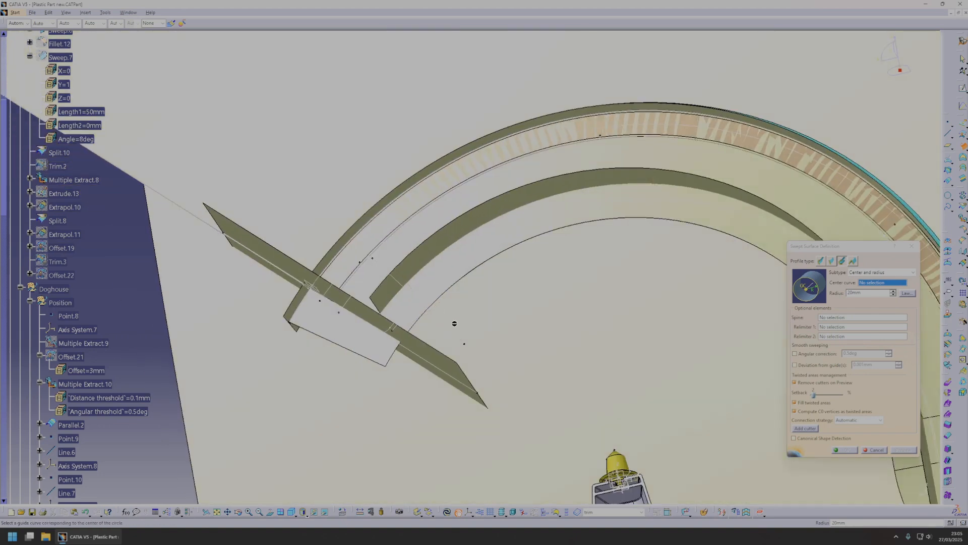
left_click(449, 327)
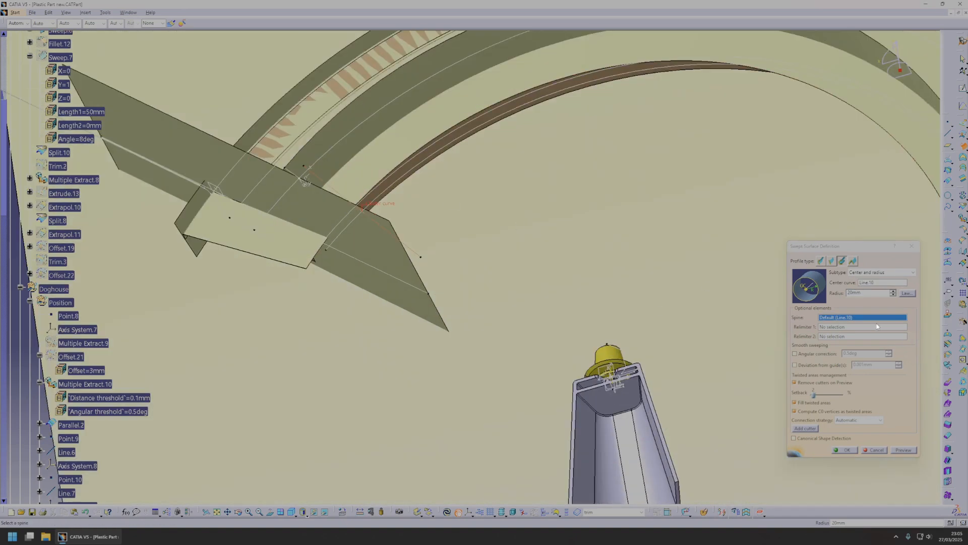
Create a 20 mm BiTangent fillet between Offset.24 and Sweep.10, trimming both supports.
middle_click_drag(600, 268, 484, 265)
right_click(526, 258)
left_click(542, 263)
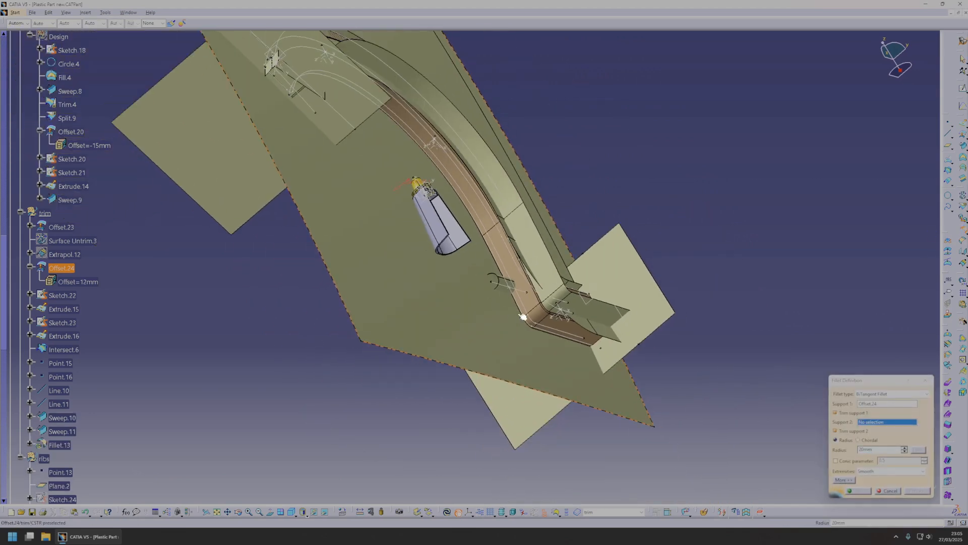
left_click(504, 291)
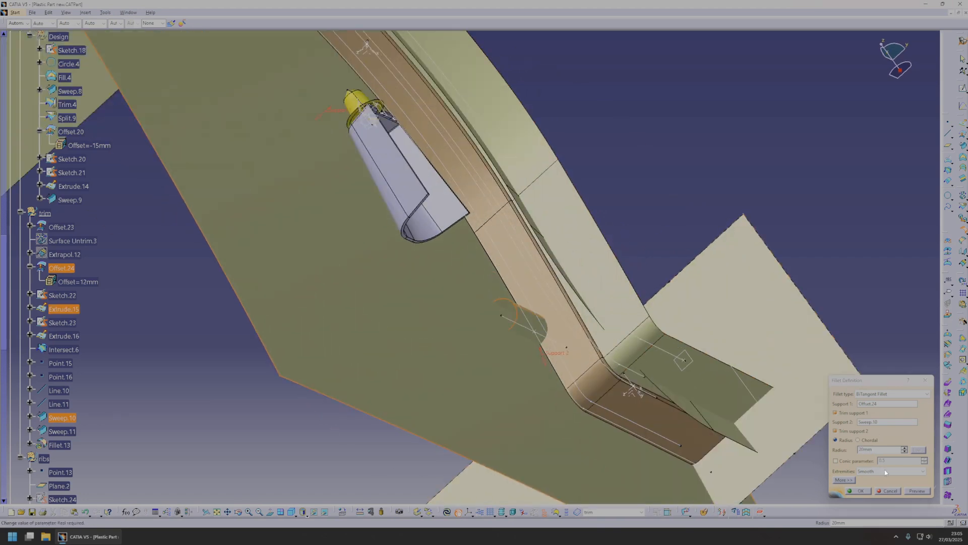
left_click(915, 490)
middle_click_drag(600, 318, 486, 297)
left_click(860, 490)
Update the solid and repair EdgeFillet.14 by redefining its two missing edges in the update diagnosis.
right_click(494, 278)
left_click(509, 405)
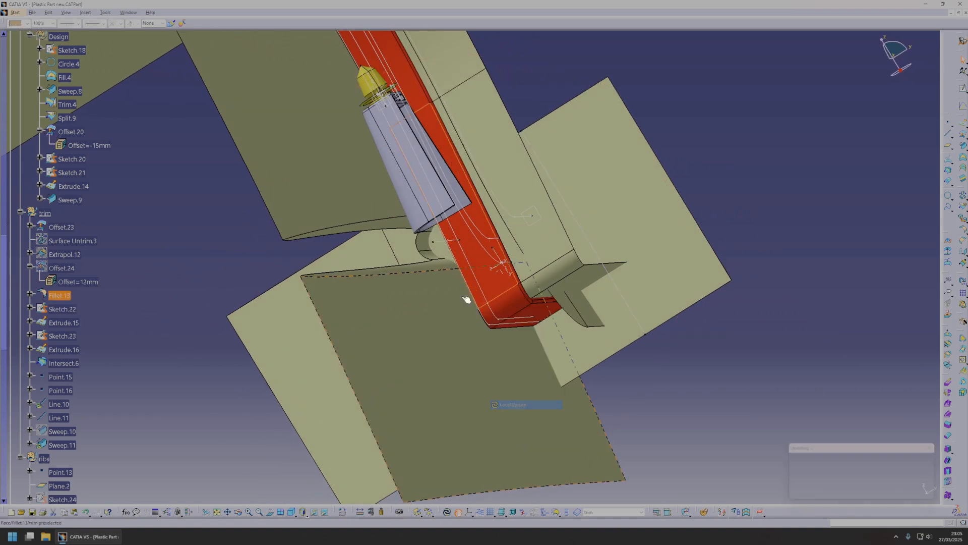
left_click(447, 511)
double_click(735, 441)
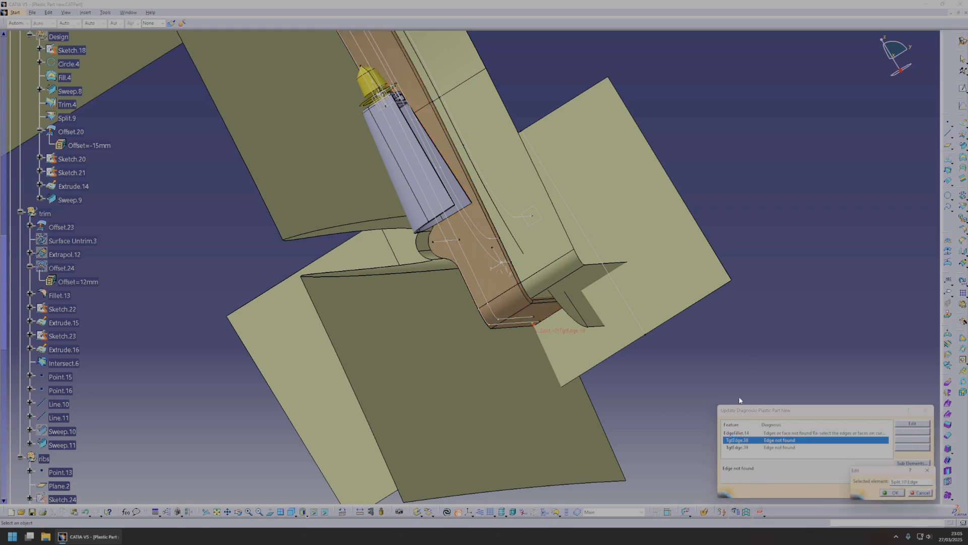
left_click(883, 494)
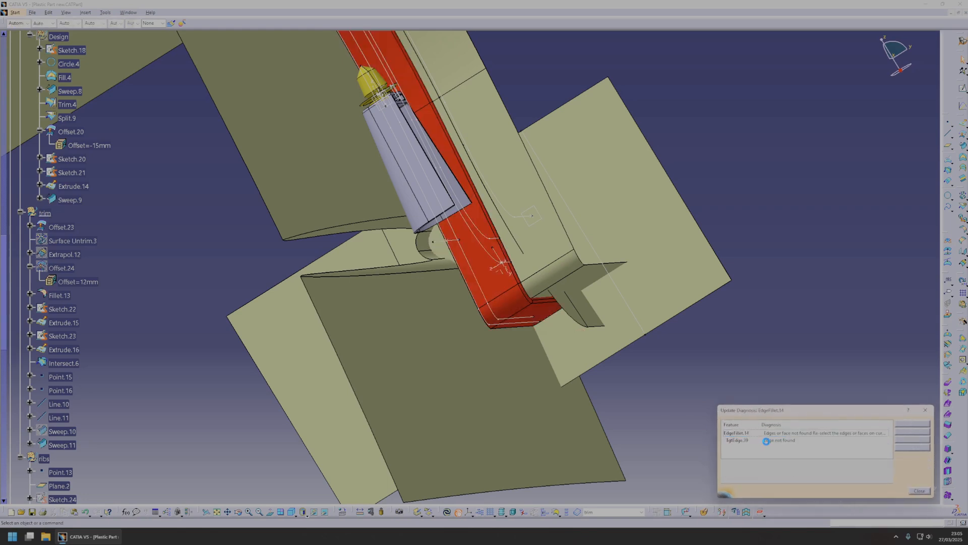
double_click(820, 440)
left_click(895, 493)
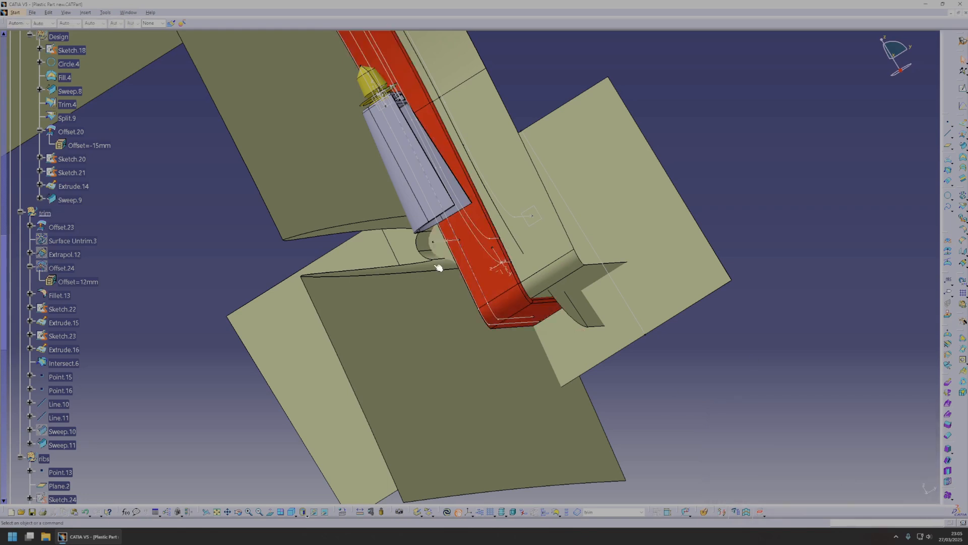
left_click(447, 512)
Create a 20 mm BiTangent fillet between Fillet.13 and Sweep.11, trimming both supports.
middle_click_drag(577, 275, 530, 233)
right_click(604, 340)
key("Escape")
middle_click(589, 354)
middle_click_drag(590, 354, 587, 277)
right_click(470, 260)
left_click(485, 265)
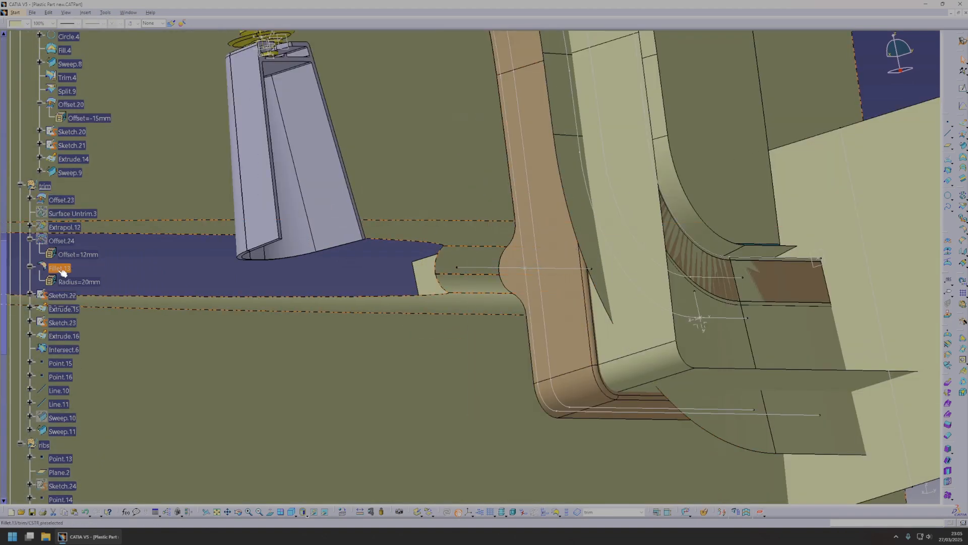
middle_click(463, 236)
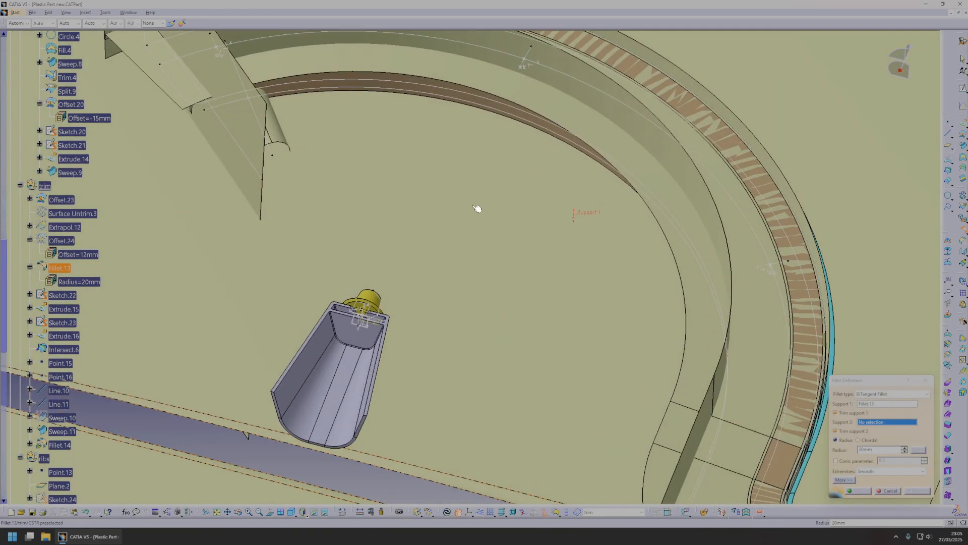
middle_click_drag(474, 206, 411, 266)
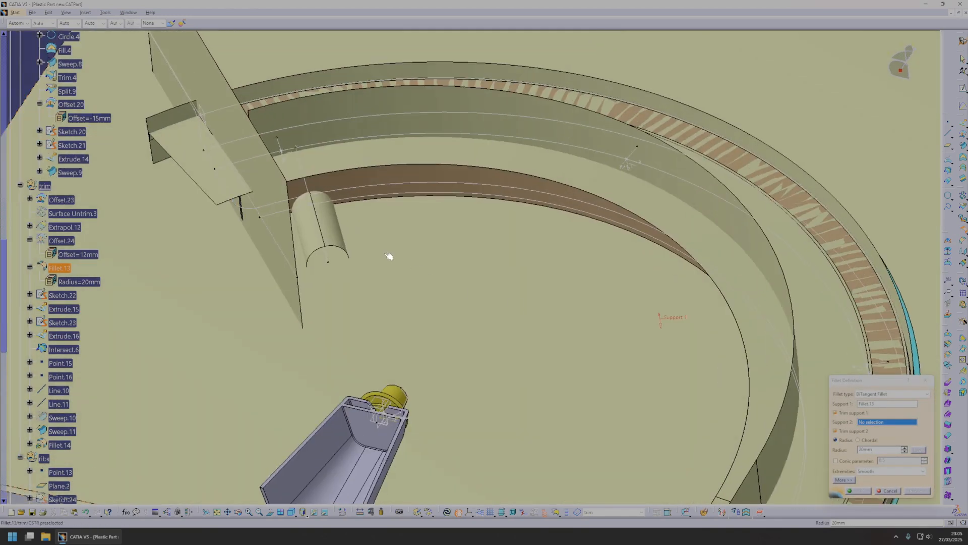
middle_click_drag(502, 309, 375, 198)
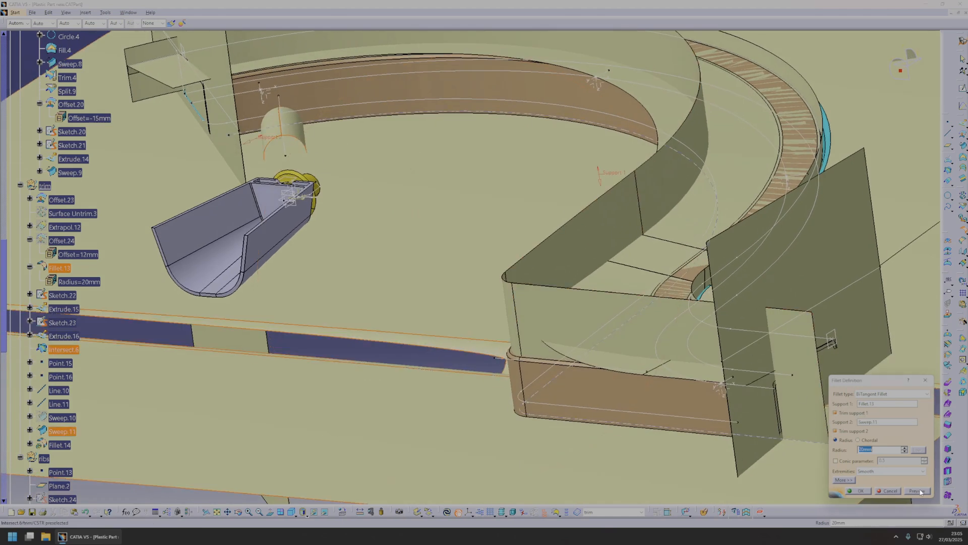
left_click(923, 490)
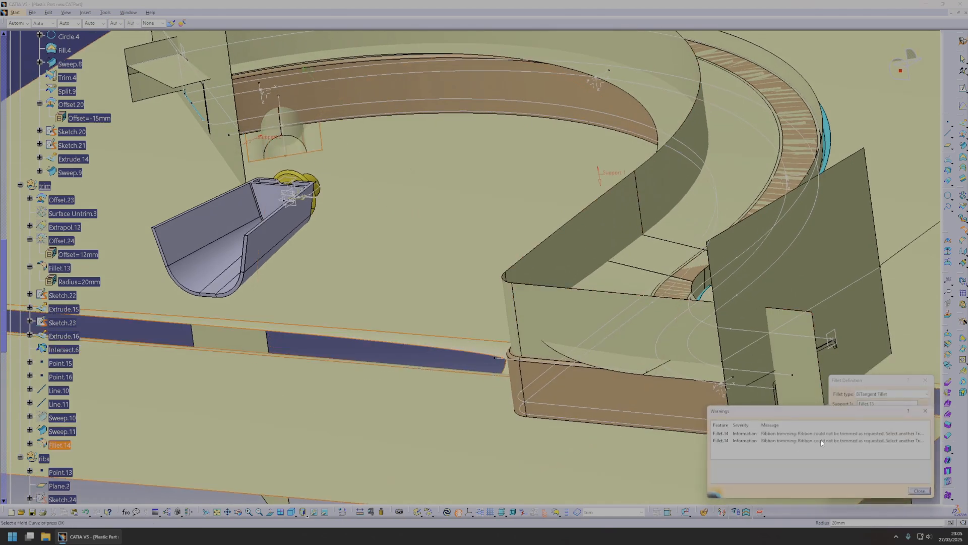
left_click(920, 492)
left_click(851, 491)
Create a smaller Center and radius sweep around Line.10 for the hole in the upper tab.
scroll(388, 196, "up", 3)
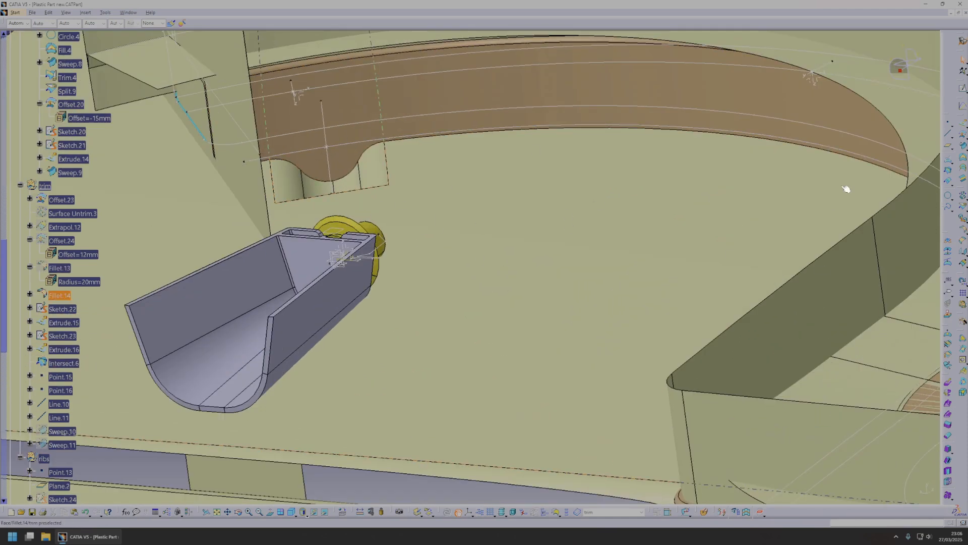
left_click(960, 147)
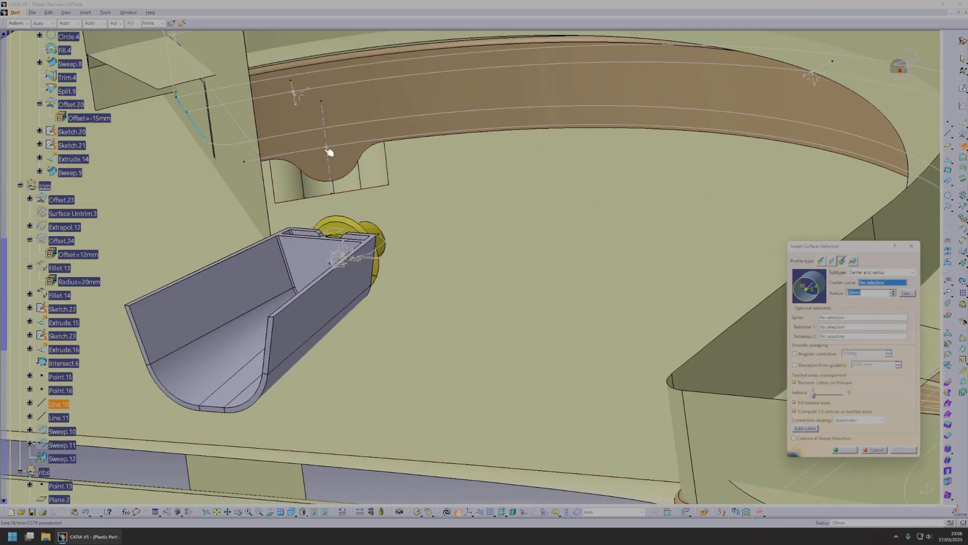
left_click(328, 151)
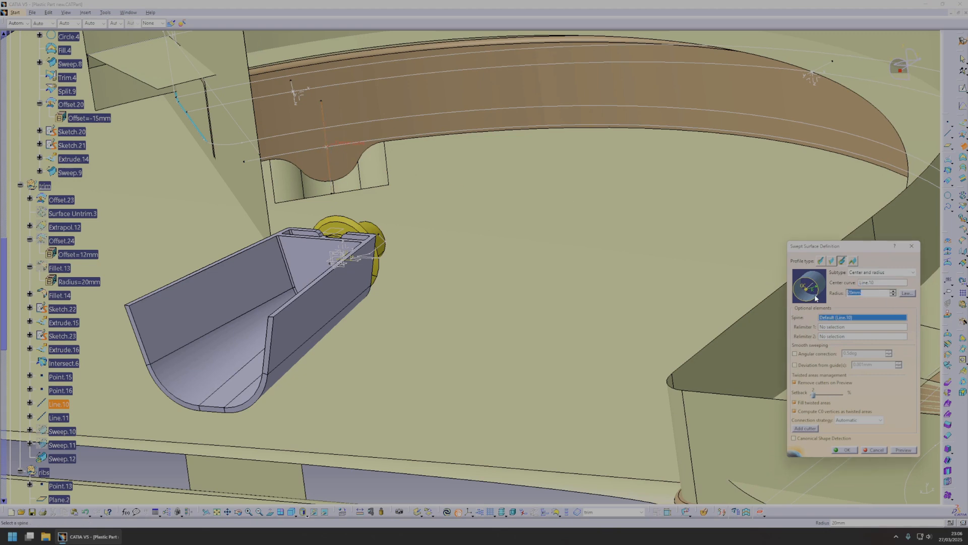
middle_click_drag(480, 285, 865, 464)
left_click(852, 451)
Create a matching small Center and radius sweep around Line.11 for the hole in the lower tab.
middle_click_drag(752, 415, 699, 322)
middle_click_drag(637, 335, 788, 305)
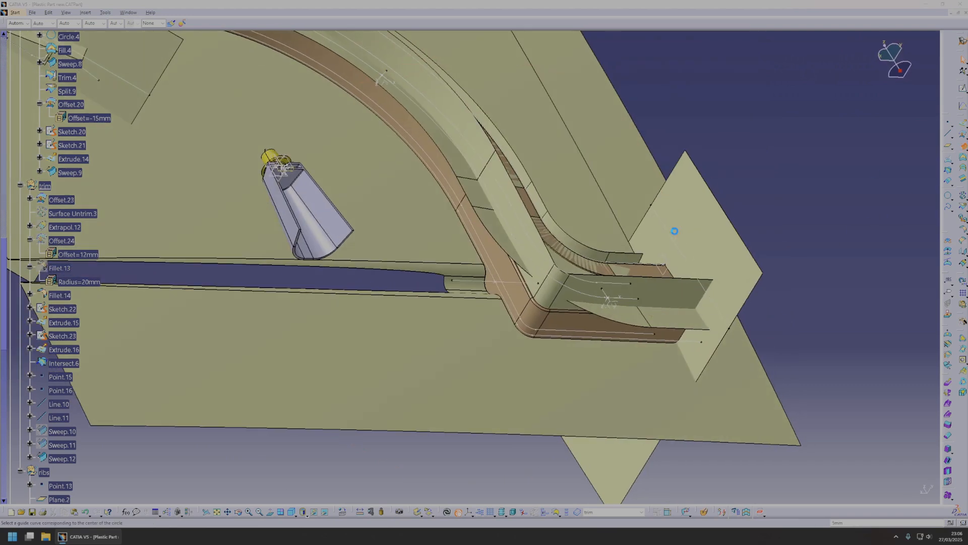
left_click(478, 280)
left_click(839, 450)
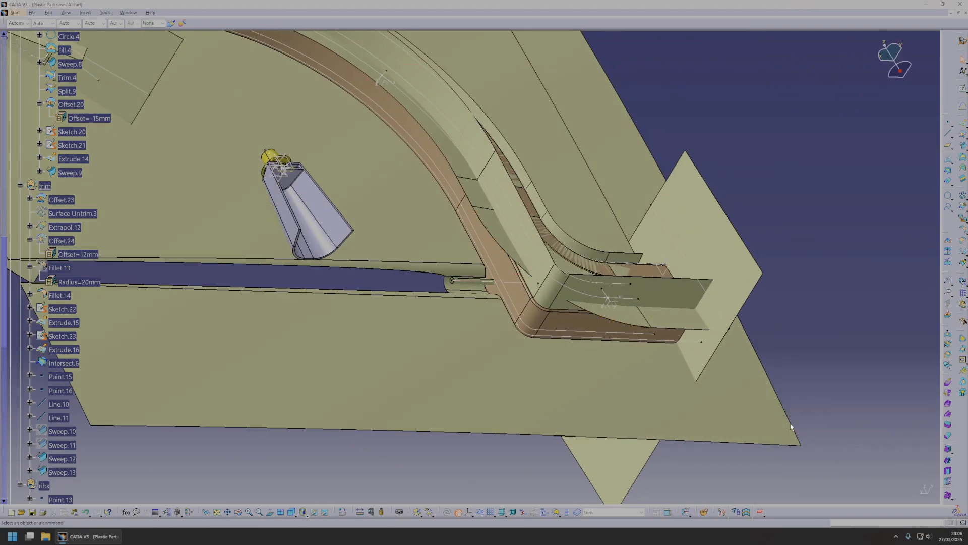
Edit the radius of both small hole sweeps, the one around Line.11 and the one around Line.10.
mouse_move(488, 286)
middle_mouse_down()
mouse_move(608, 264)
mouse_move(478, 280)
middle_mouse_up()
double_click(452, 280)
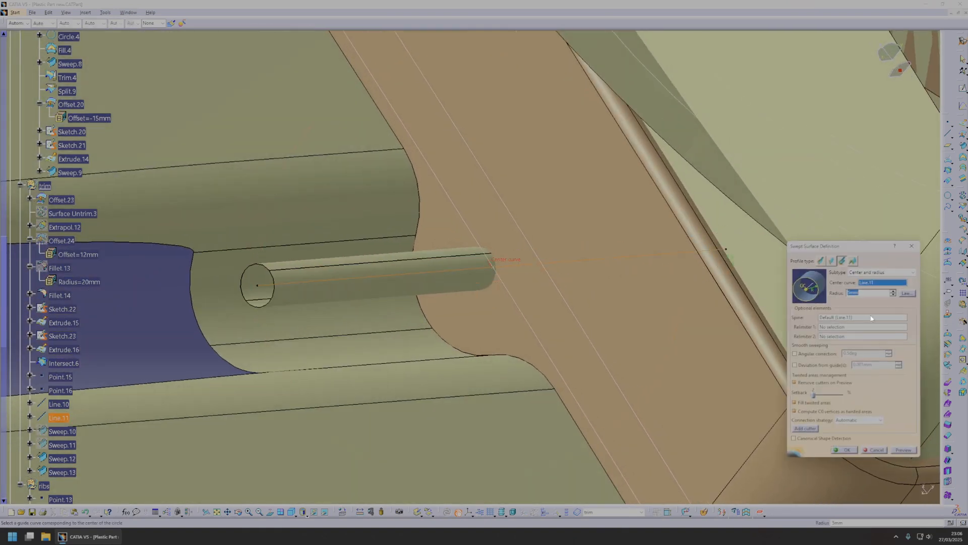
left_click(850, 449)
middle_click_drag(499, 226, 455, 248)
double_click(449, 245)
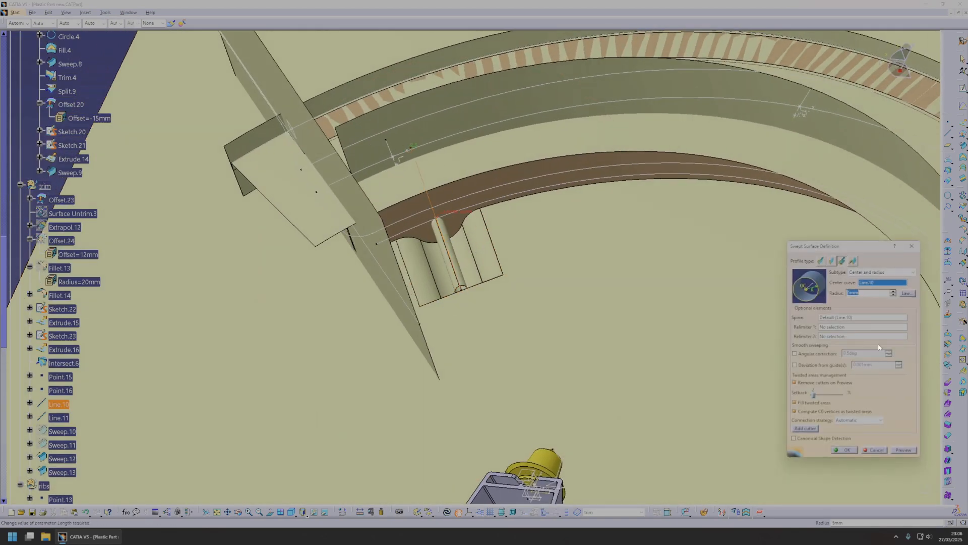
left_click(844, 449)
Define the Main body as the in-work object and switch to the Part Design workbench.
middle_click_drag(608, 325, 452, 264)
right_click(473, 209)
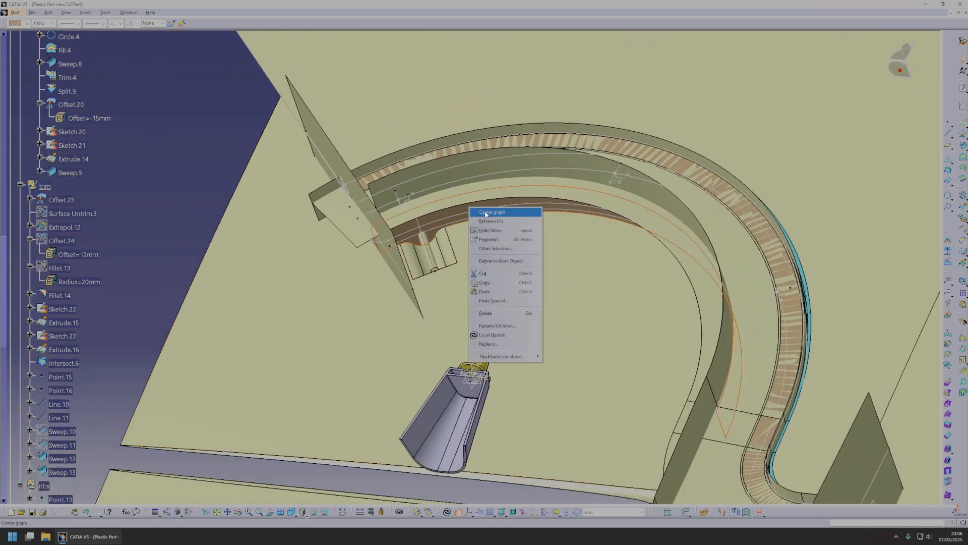
left_click(487, 213)
right_click(37, 254)
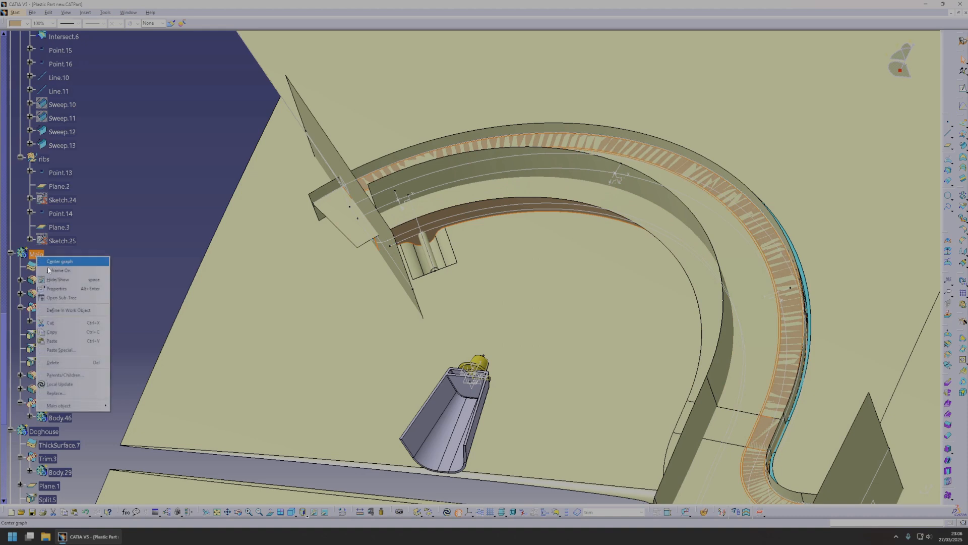
left_click(73, 309)
left_click(15, 12)
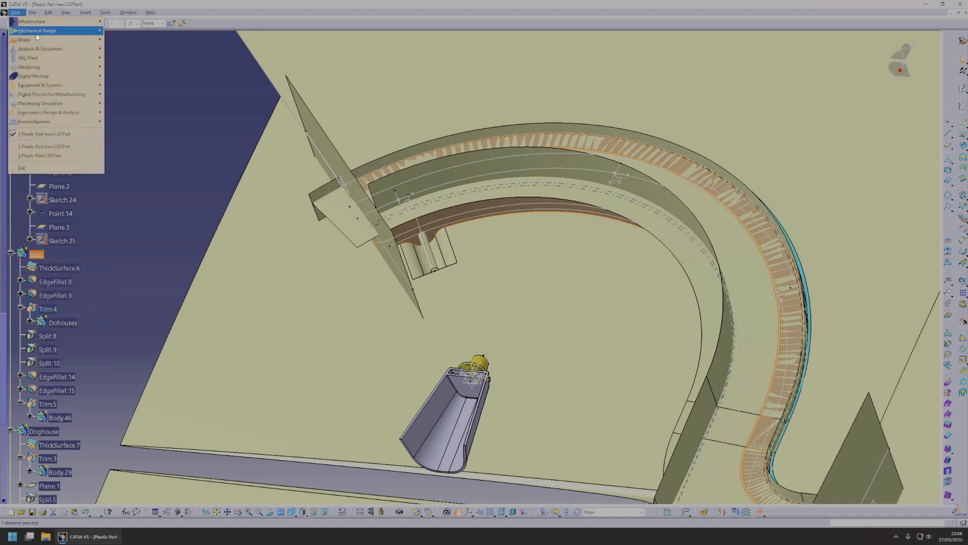
mouse_move(76, 30)
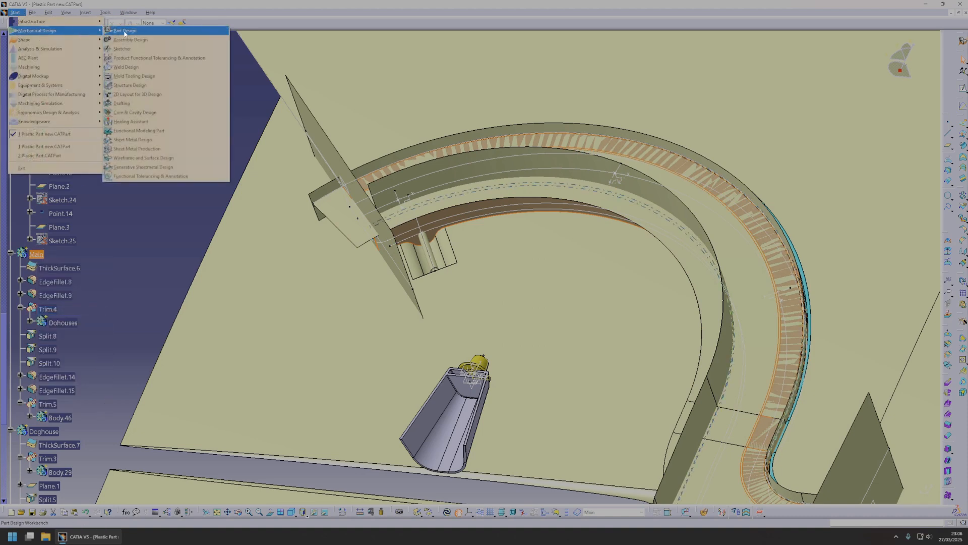
left_click(143, 33)
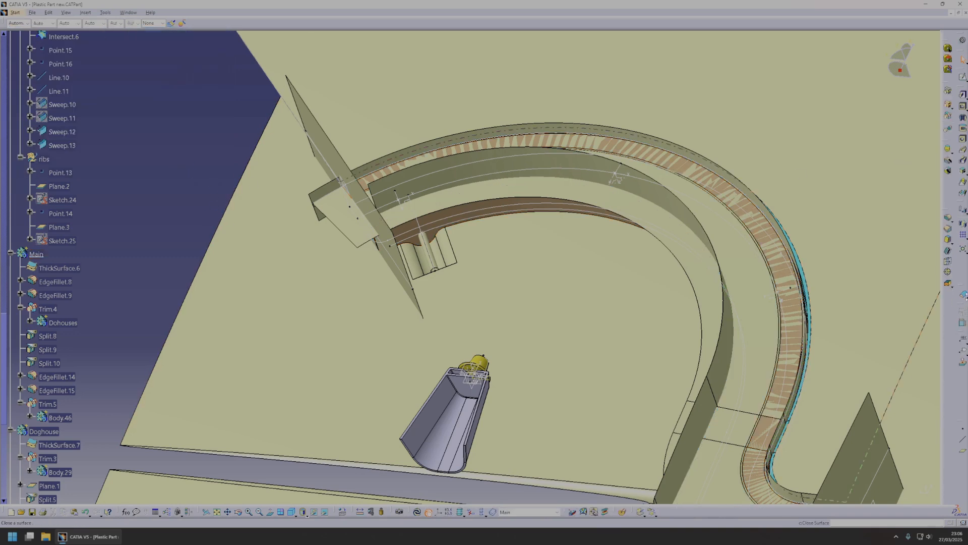
Split the Main body with the small cylindrical sweeps Sweep.12 and Sweep.13 to cut the tab holes.
key("Return")
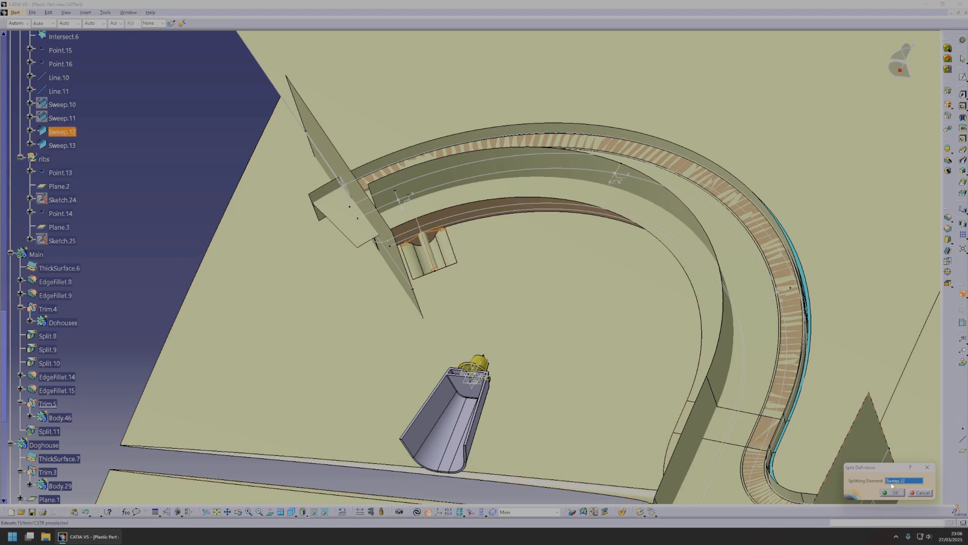
middle_click_drag(671, 429, 595, 345)
middle_click(748, 365)
left_click(963, 293)
middle_click_drag(497, 268, 424, 246)
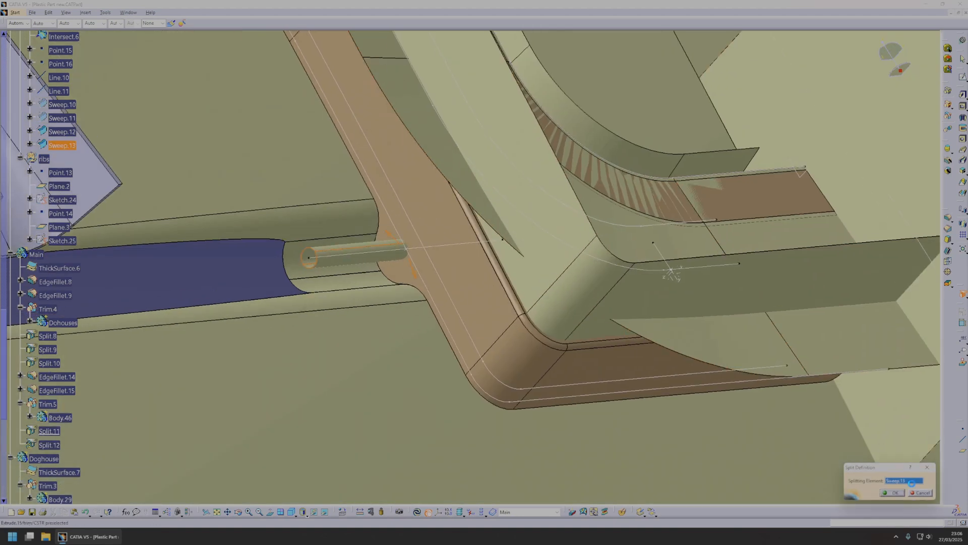
left_click(894, 495)
Hide the CSTR and Input geometrical sets and the separate Doghouse body.
middle_click_drag(706, 370, 484, 282)
scroll(124, 245, "up", 9)
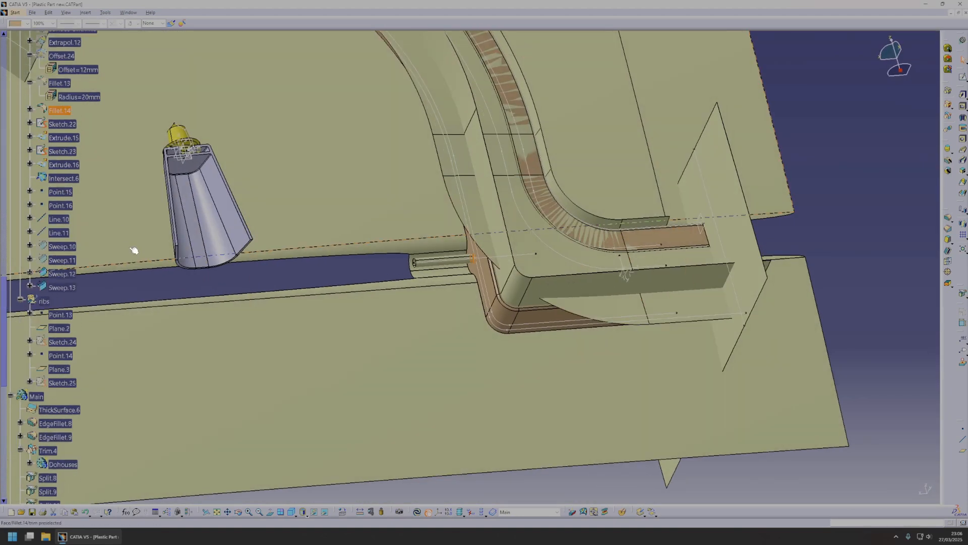
middle_click_drag(395, 298, 424, 494)
scroll(27, 192, "up", 4)
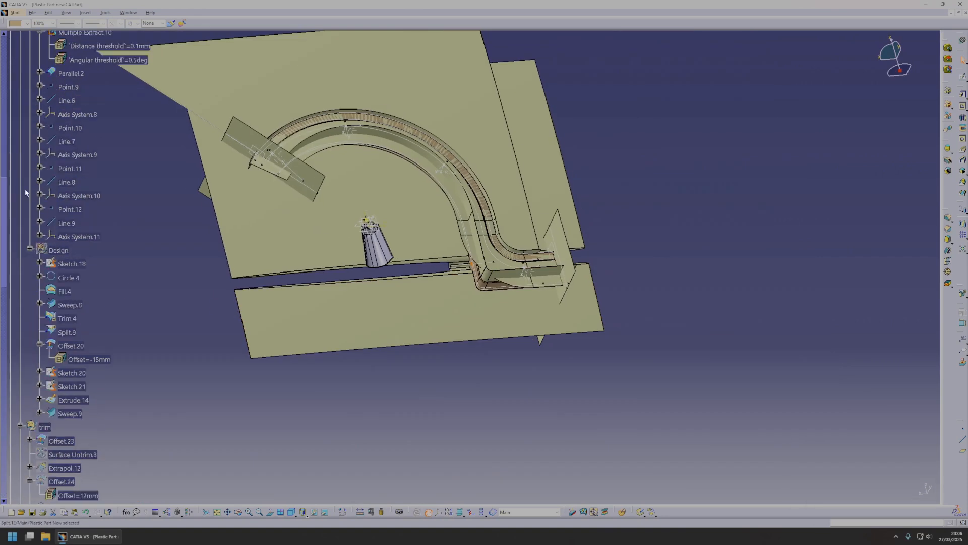
scroll(5, 194, "up", 10)
key("space")
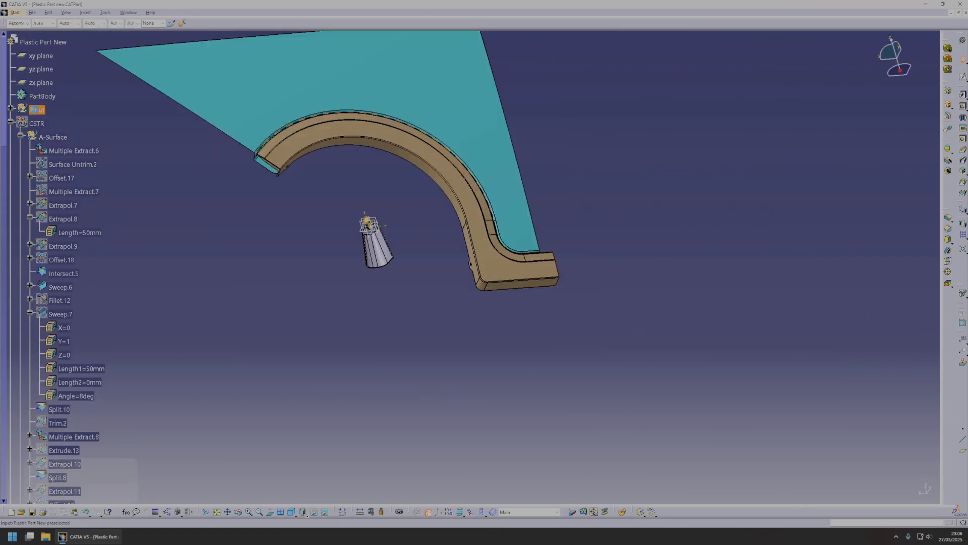
middle_click(419, 148)
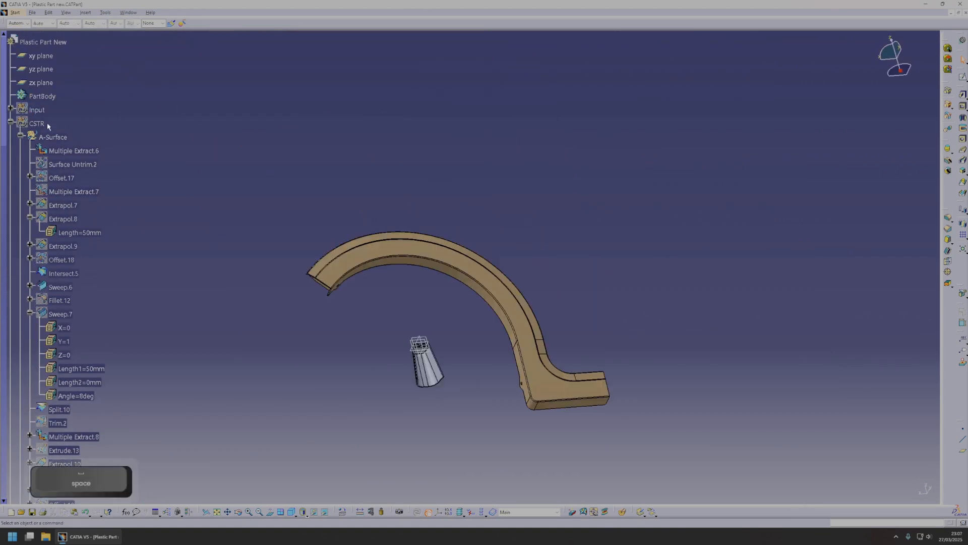
right_click(446, 378)
left_click(462, 223)
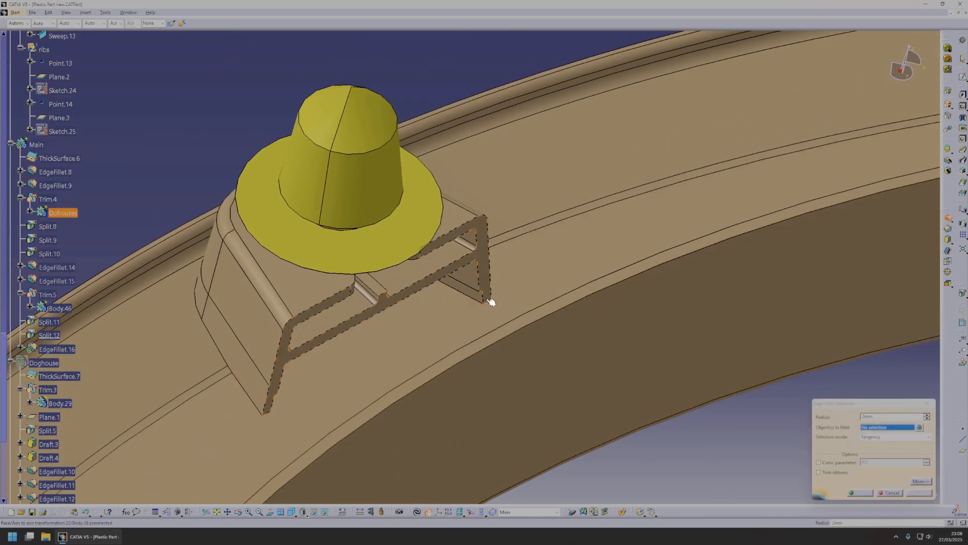
Clip the view with a Depth Effect, setting its fixed near limit to 100 mm, to reach the inside of the doghouses.
scroll(486, 313, "up", 5)
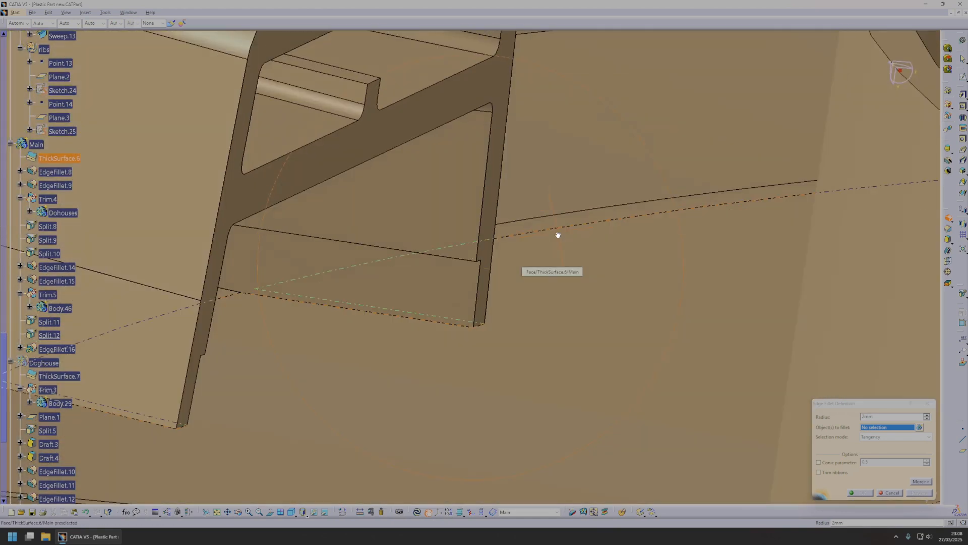
middle_click_drag(558, 235, 487, 243)
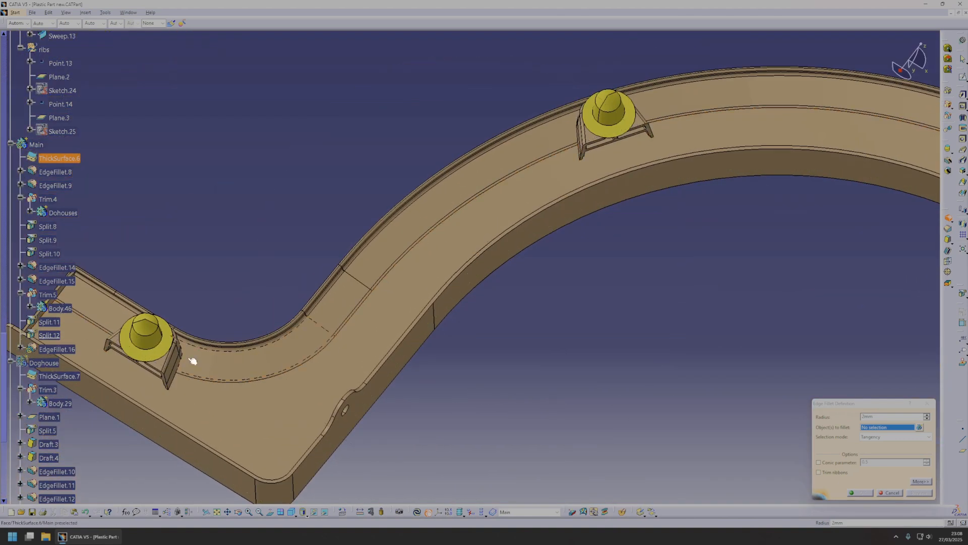
middle_click_drag(186, 372, 347, 323)
middle_click_drag(445, 295, 469, 357)
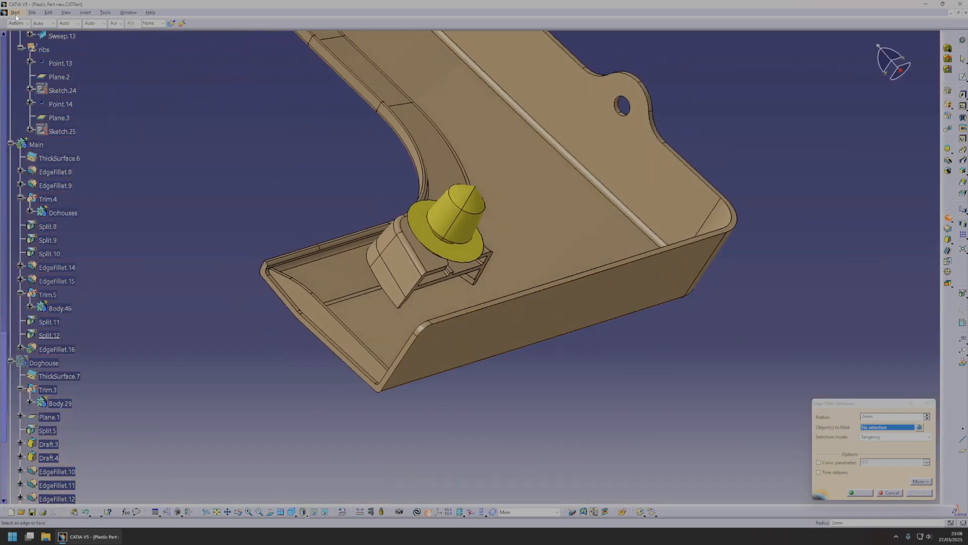
left_click(31, 12)
mouse_move(65, 13)
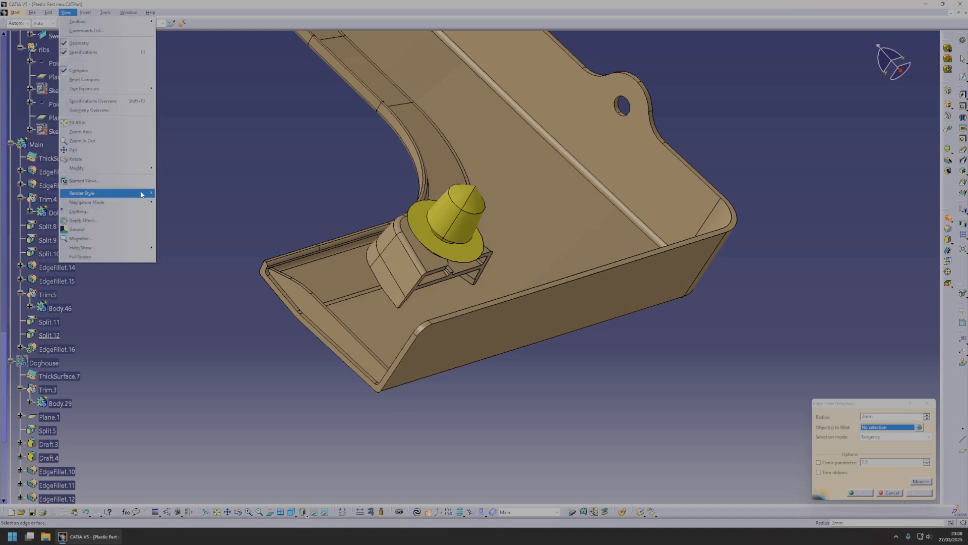
left_click(113, 221)
middle_click_drag(619, 354, 617, 295)
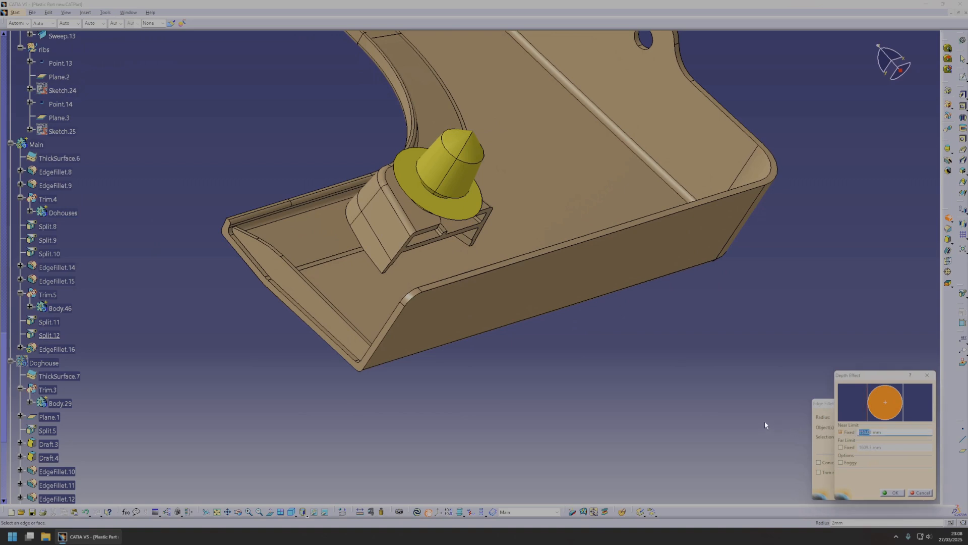
type("0")
middle_click_drag(678, 396, 570, 359)
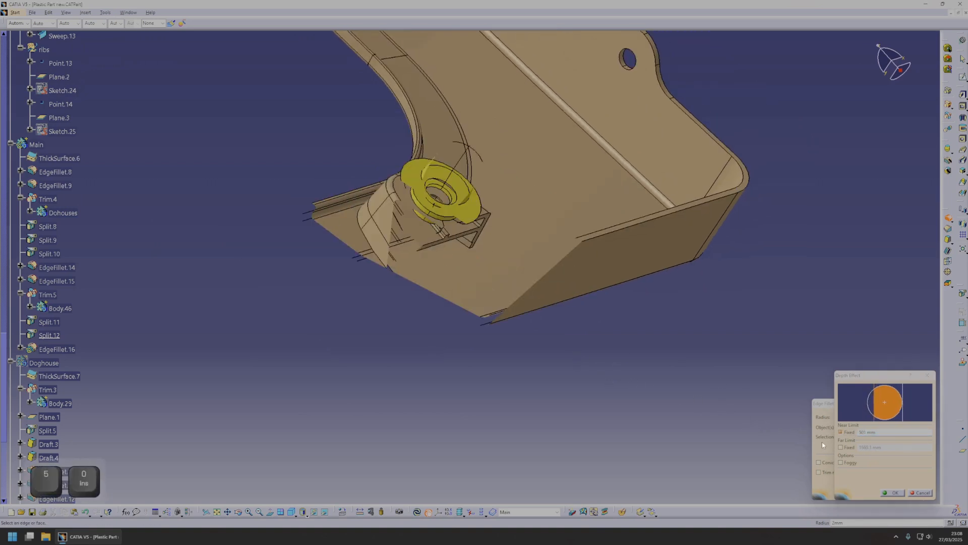
left_click_drag(867, 433, 793, 428)
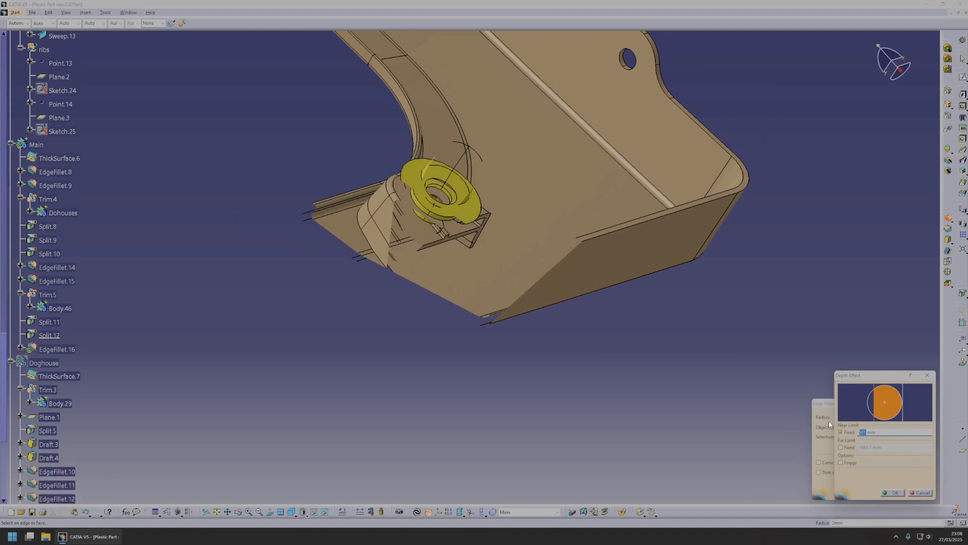
type("100")
middle_click_drag(560, 369, 434, 417)
Select the inner step edges along the doghouse walls as the objects to fillet.
left_click(441, 247)
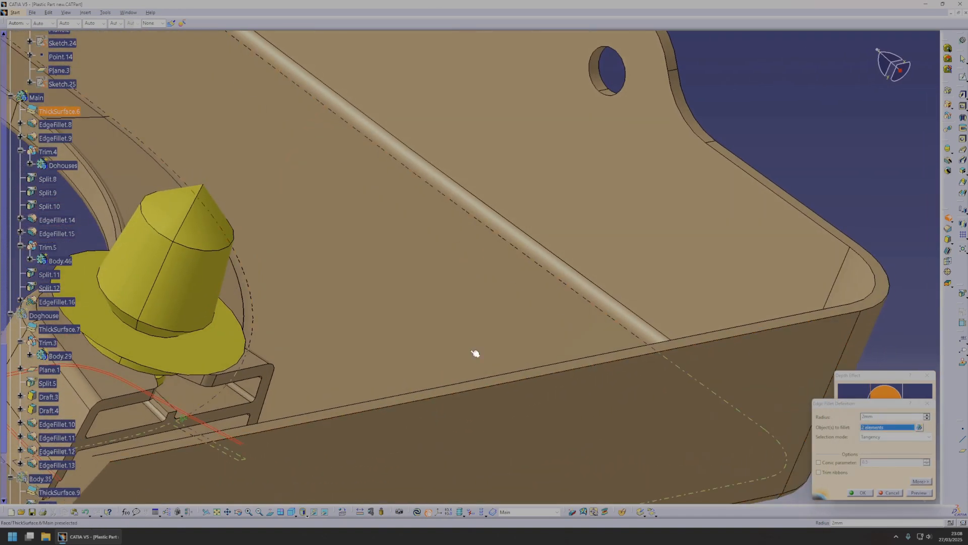
middle_click_drag(497, 222, 510, 333, "ctrl")
middle_click(427, 208)
middle_click(376, 210)
middle_click_drag(479, 242, 553, 290, "ctrl")
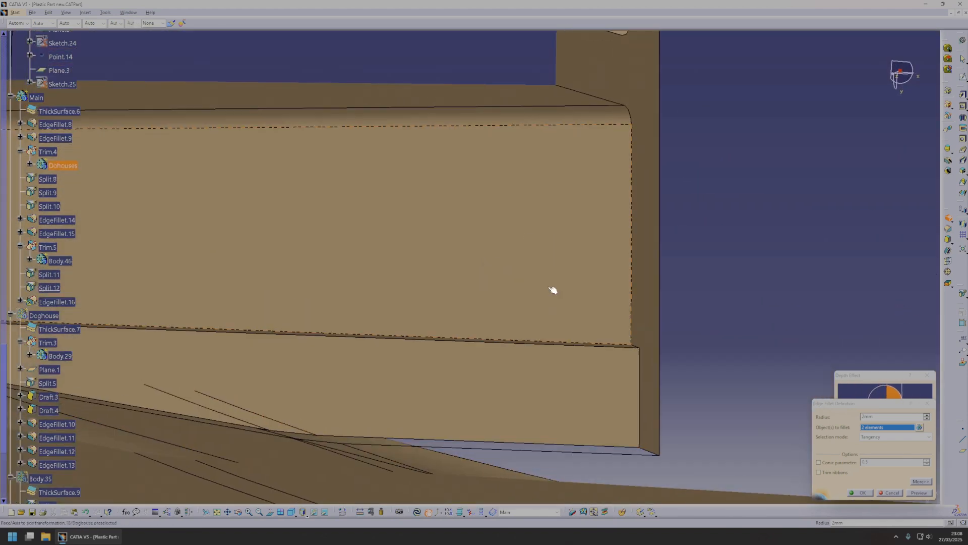
left_click(616, 348)
middle_click_drag(616, 348, 472, 363)
middle_click(625, 244)
middle_click_drag(626, 244, 493, 310)
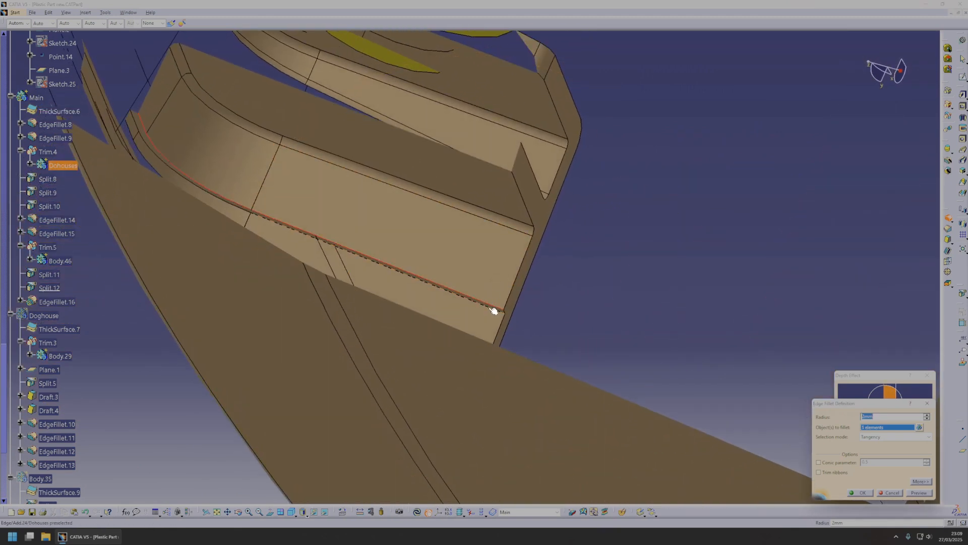
mouse_move(544, 283)
middle_mouse_down()
mouse_move(441, 391)
mouse_move(521, 277)
mouse_move(456, 370)
mouse_move(555, 339)
mouse_move(456, 242)
mouse_move(519, 309)
mouse_move(413, 302)
mouse_move(468, 346)
mouse_move(494, 322)
mouse_move(482, 340)
mouse_move(491, 298)
mouse_move(539, 270)
middle_mouse_up()
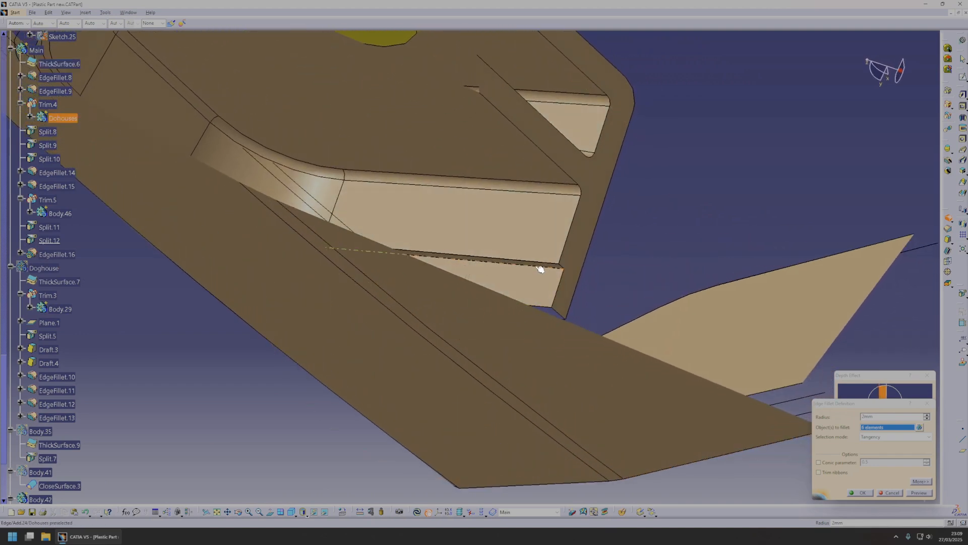
middle_click_drag(625, 316, 766, 399)
Set the edge fillet radius to 0.5 mm, preview it and create the fillet on the doghouse step edges.
left_click(925, 493)
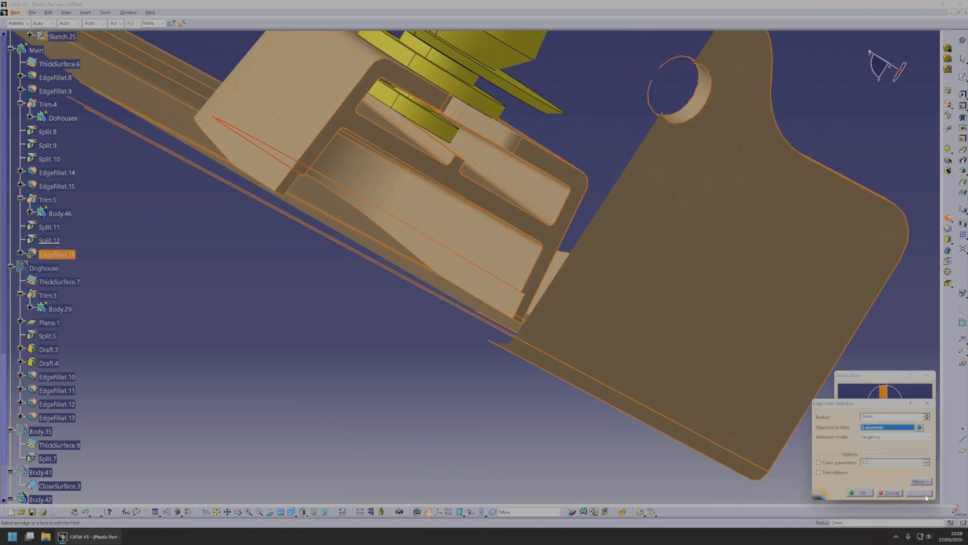
type("0.5")
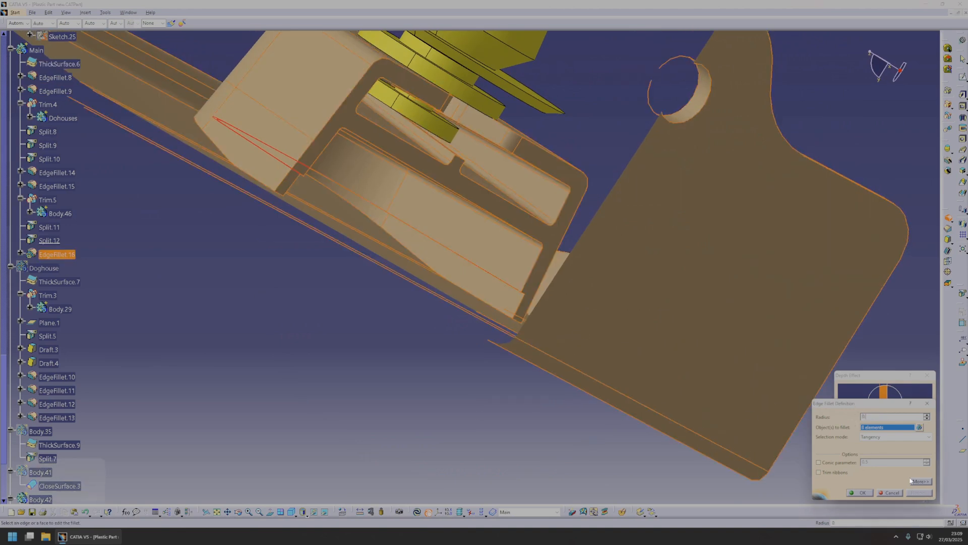
left_click(919, 493)
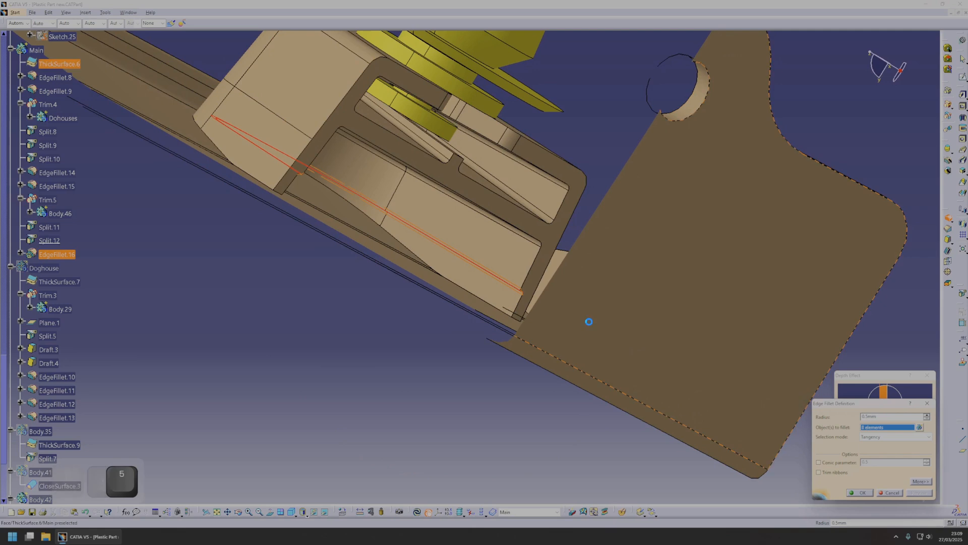
scroll(557, 283, "up", 5)
middle_click_drag(480, 272, 458, 308)
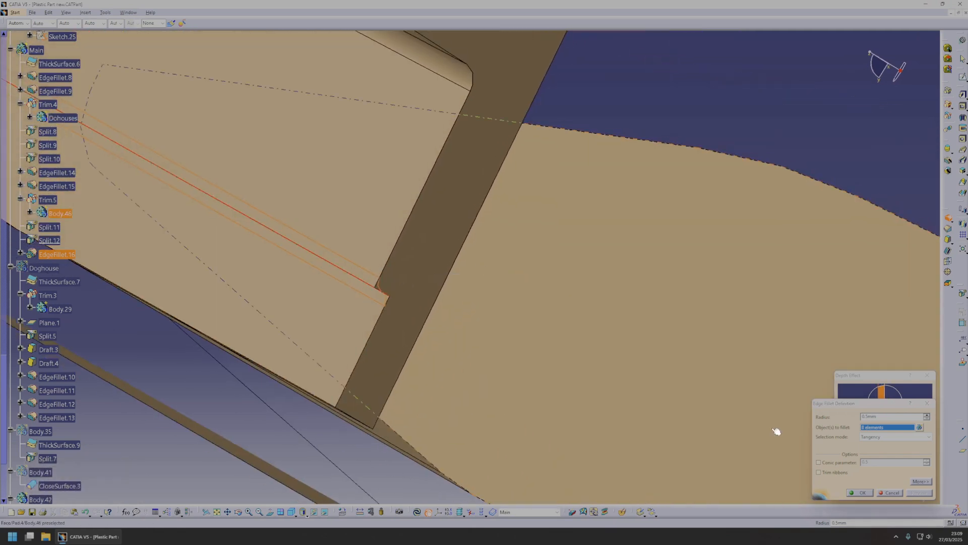
left_click(857, 493)
Turn off the fixed near limit of the Depth Effect and save the part.
scroll(486, 293, "down", 5)
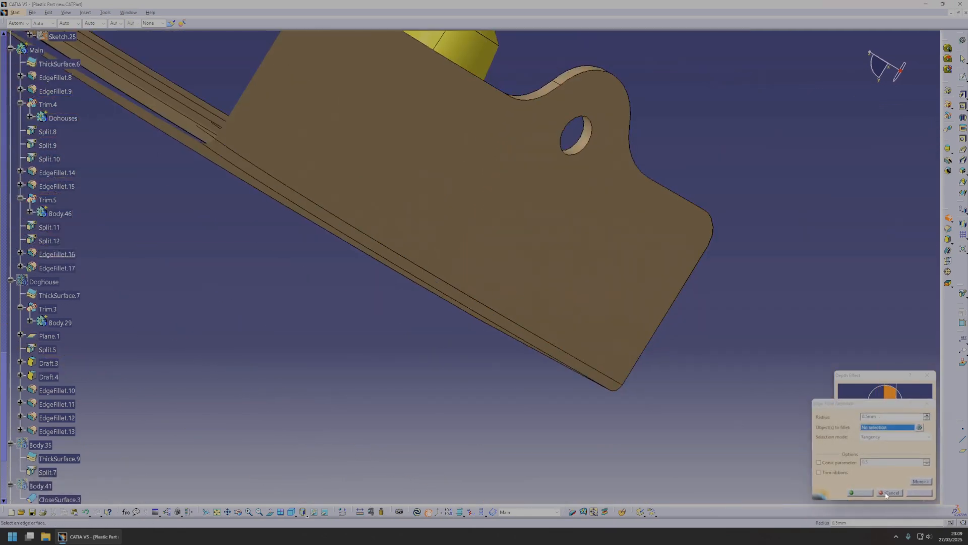
left_click(841, 433)
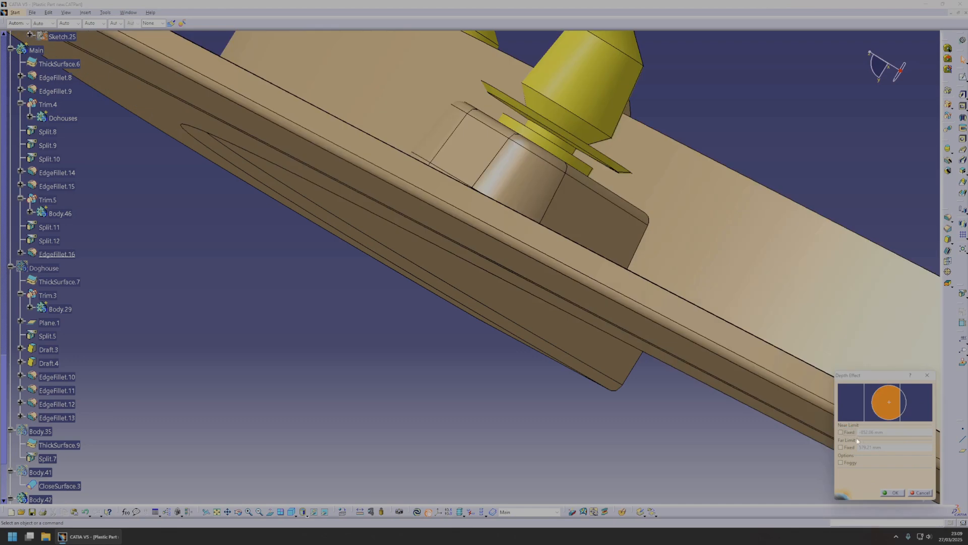
left_click(893, 493)
middle_click_drag(527, 279, 482, 404)
key("ctrl+s")
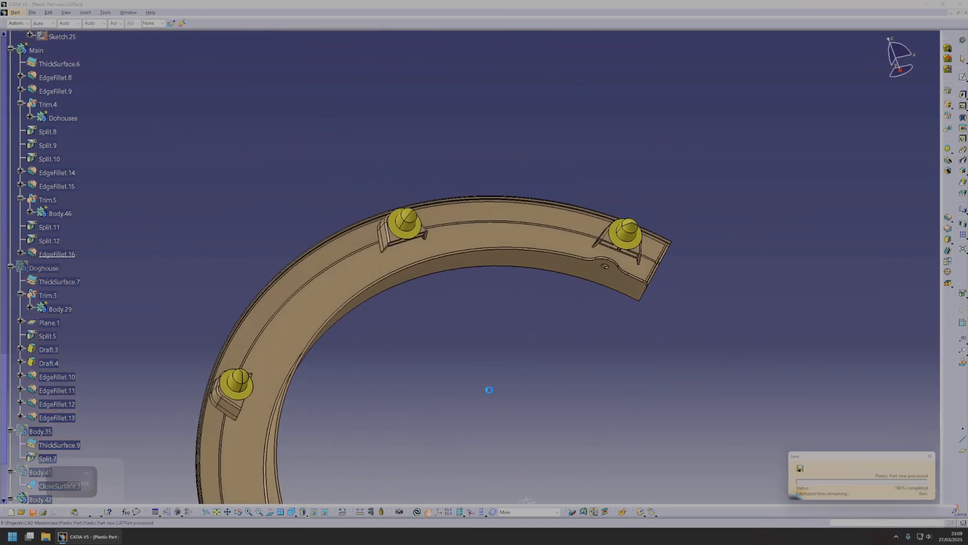
Examine the wheel-arch part with its doghouses and clips from several angles.
middle_click_drag(497, 404, 547, 300)
middle_click_drag(439, 231, 457, 449)
middle_click_drag(651, 178, 488, 188)
middle_click(392, 163)
middle_click_drag(444, 244, 451, 207)
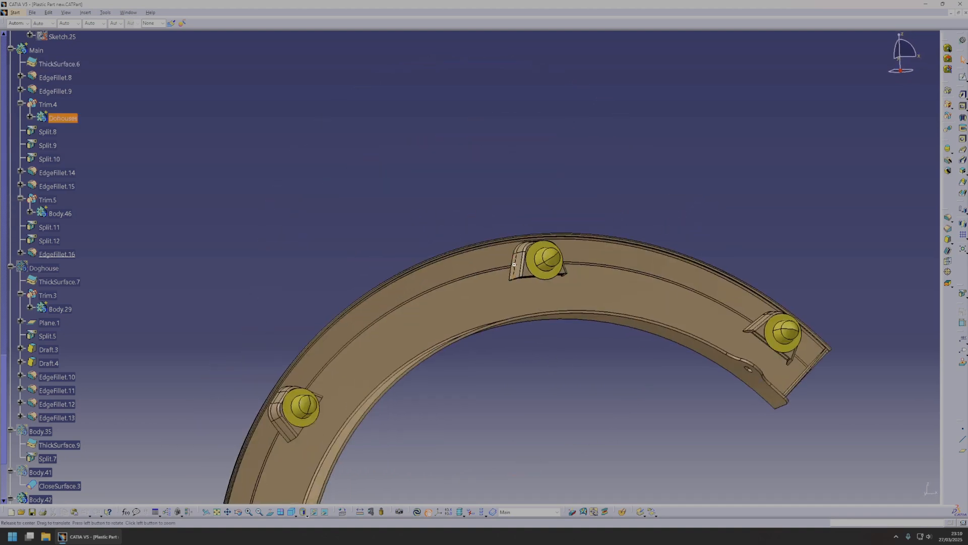
middle_click_drag(519, 268, 497, 267)
Show the Input geometrical set and check the part's position against the fender surface.
scroll(497, 267, "up", 1)
scroll(333, 237, "up", 15)
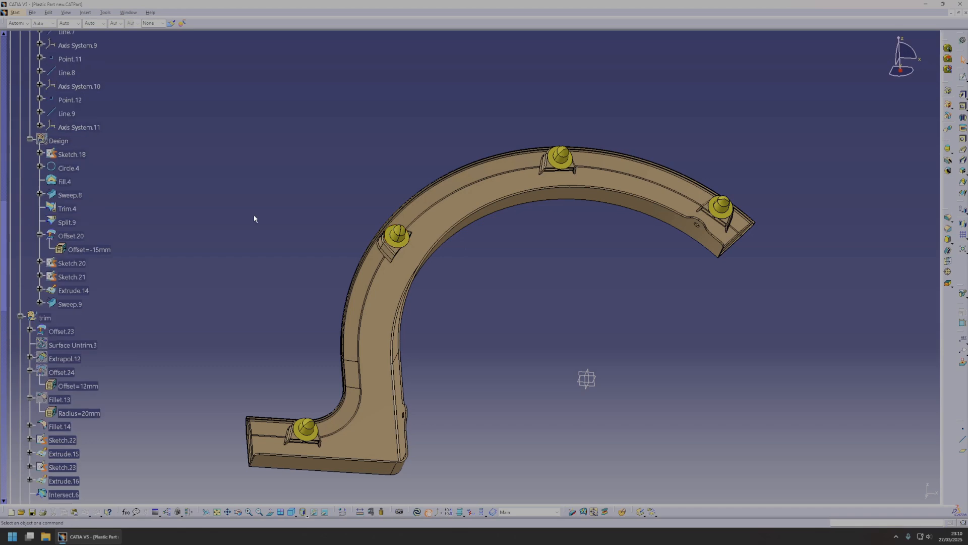
right_click(43, 241)
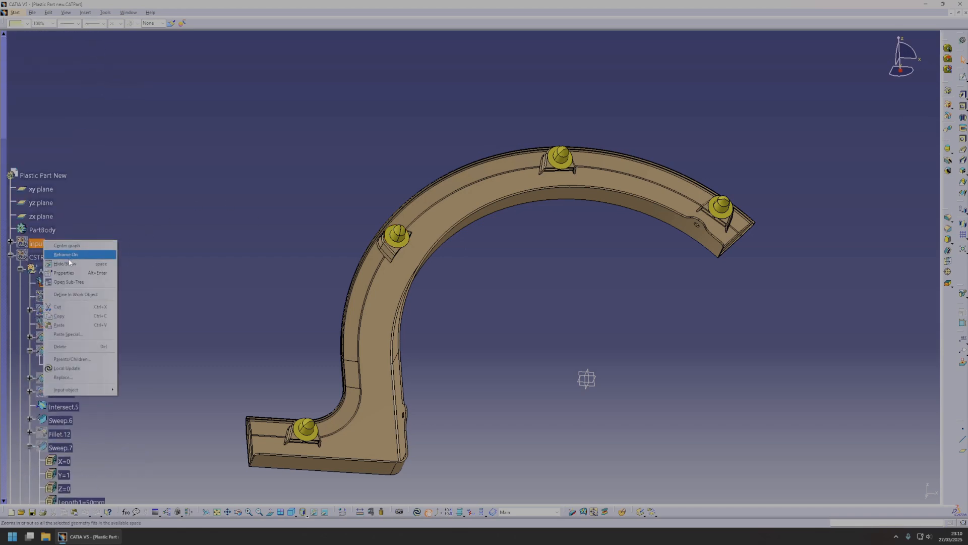
left_click(76, 264)
middle_click_drag(449, 255, 428, 303)
left_click(579, 316)
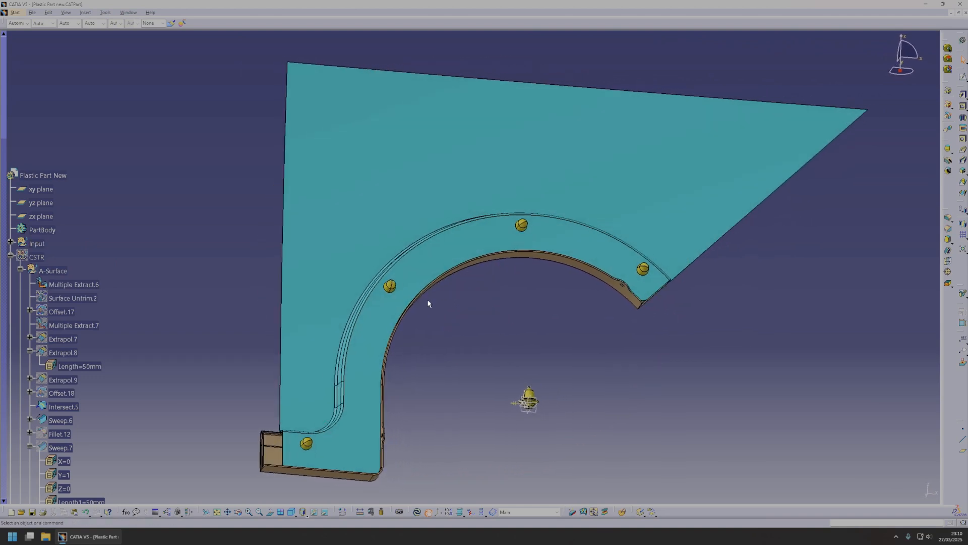
left_click(414, 221)
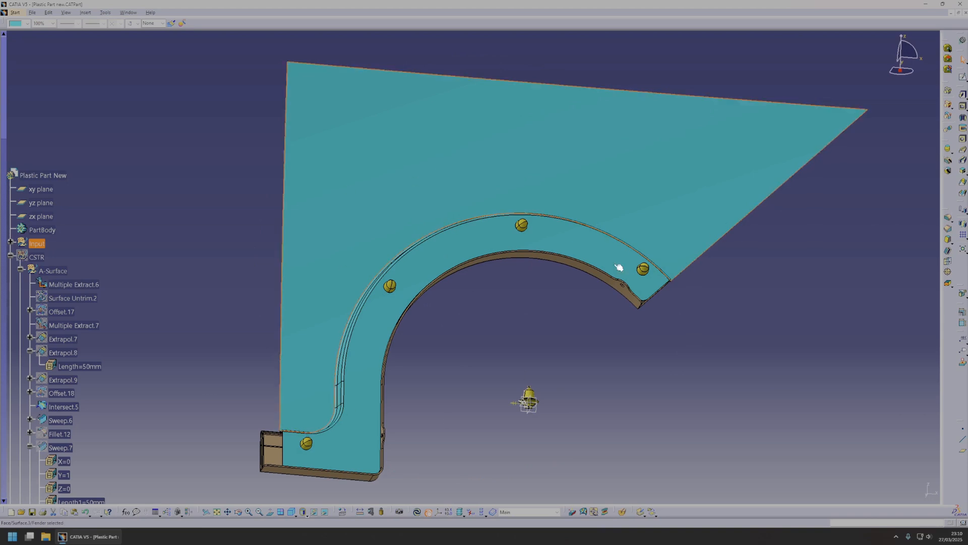
middle_click_drag(622, 207, 607, 238)
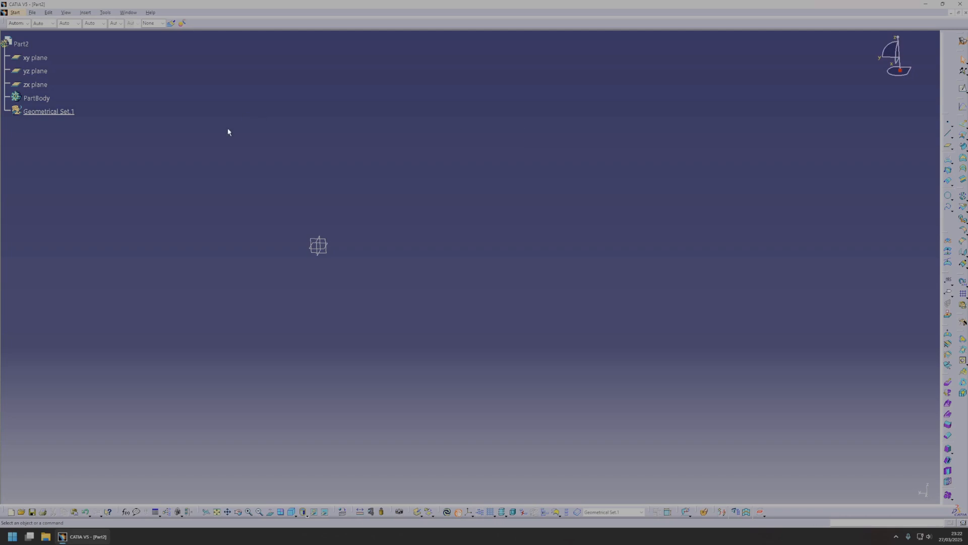
Create a coordinate point at 0, 0, 0 in Geometrical Set.1 of the new part.
middle_click(324, 248)
middle_click_drag(471, 244, 595, 240)
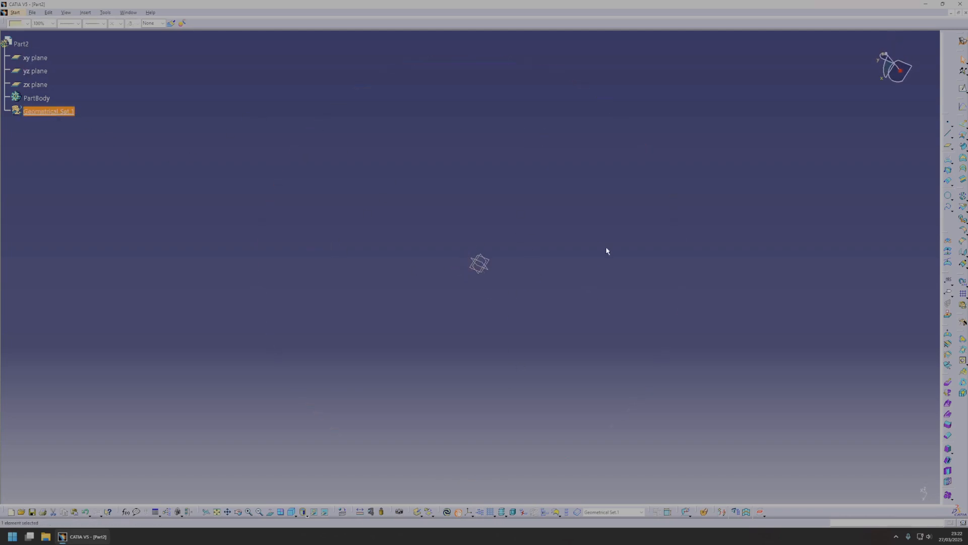
left_click(964, 123)
left_click(949, 123)
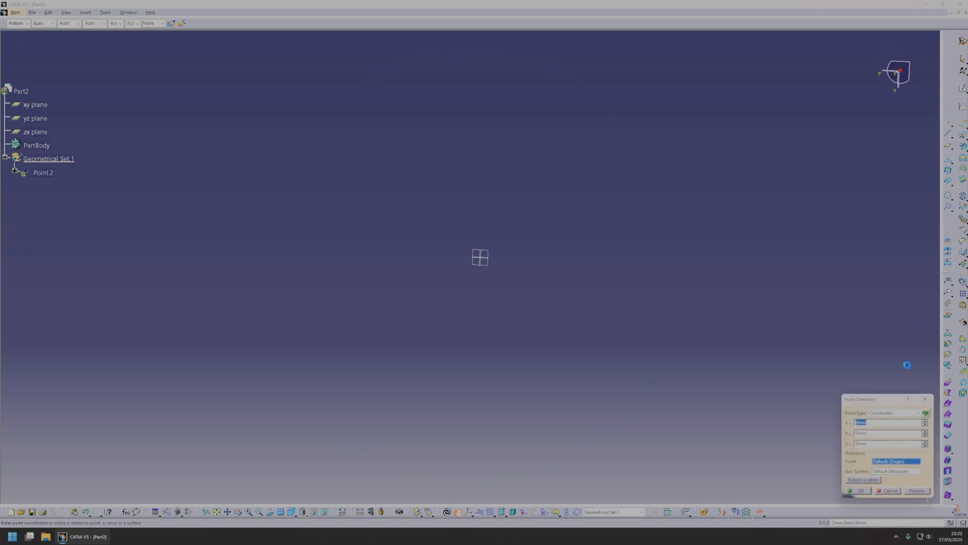
left_click(865, 493)
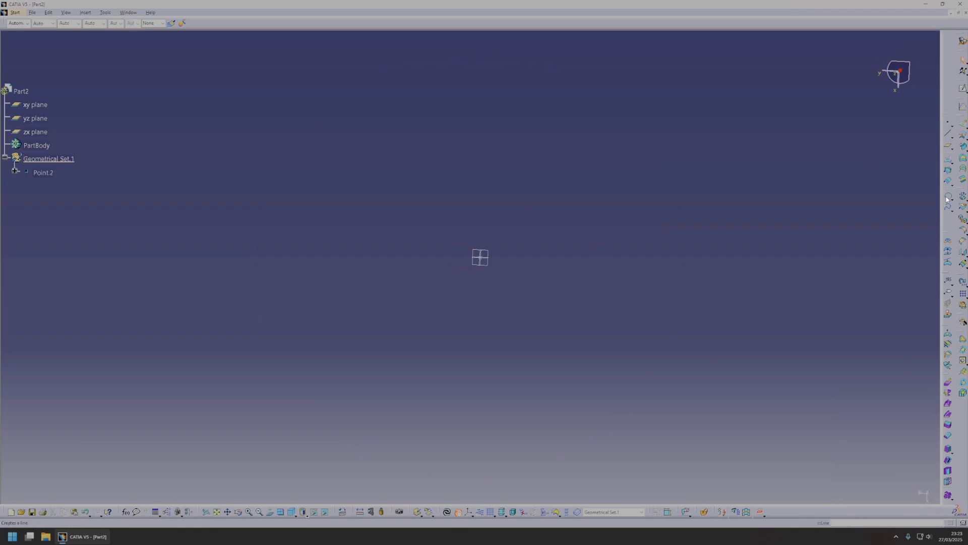
left_click(947, 199)
left_click(480, 259)
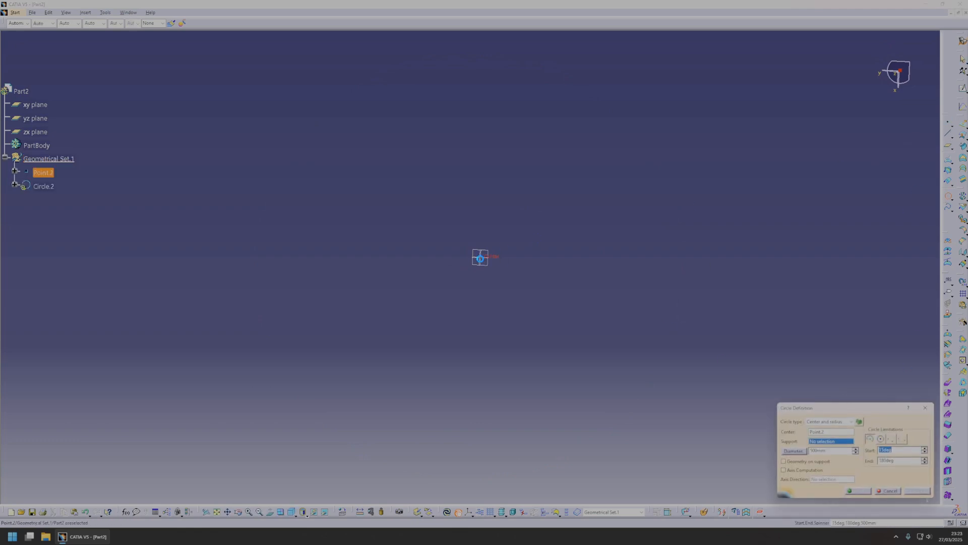
left_click(493, 254)
middle_click_drag(577, 281, 633, 296)
key("Escape")
middle_click_drag(490, 328, 486, 292)
middle_click_drag(791, 290, 787, 349)
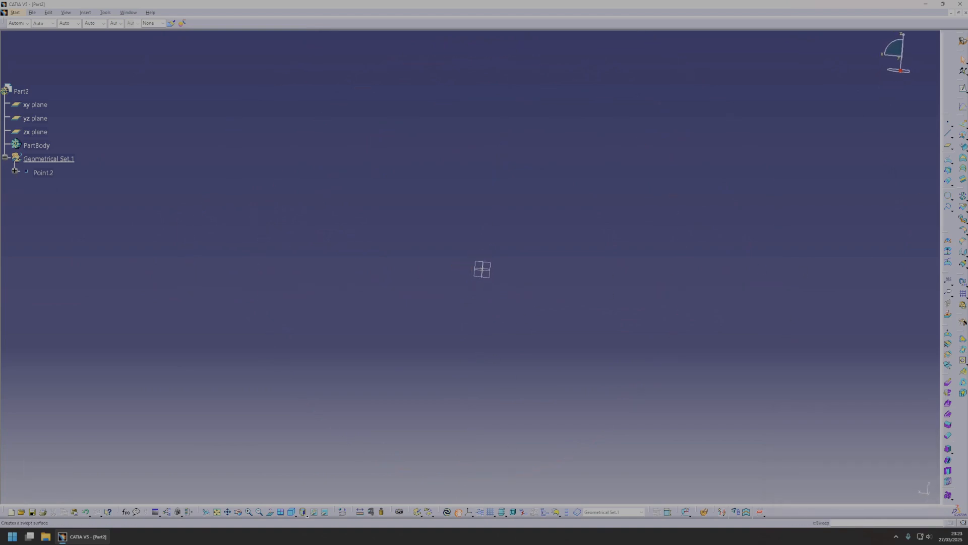
Create a 500 mm diameter arc from 0 to 180 degrees centred on the origin point, supported on the zx plane.
left_click(948, 198)
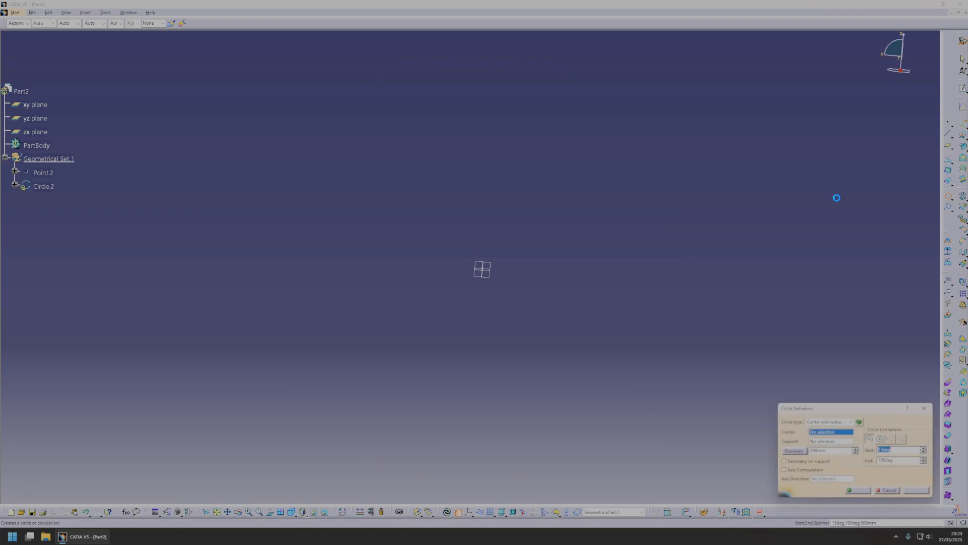
left_click(488, 268)
left_click(494, 267)
left_click_drag(667, 246, 666, 293)
middle_click_drag(613, 310, 656, 300)
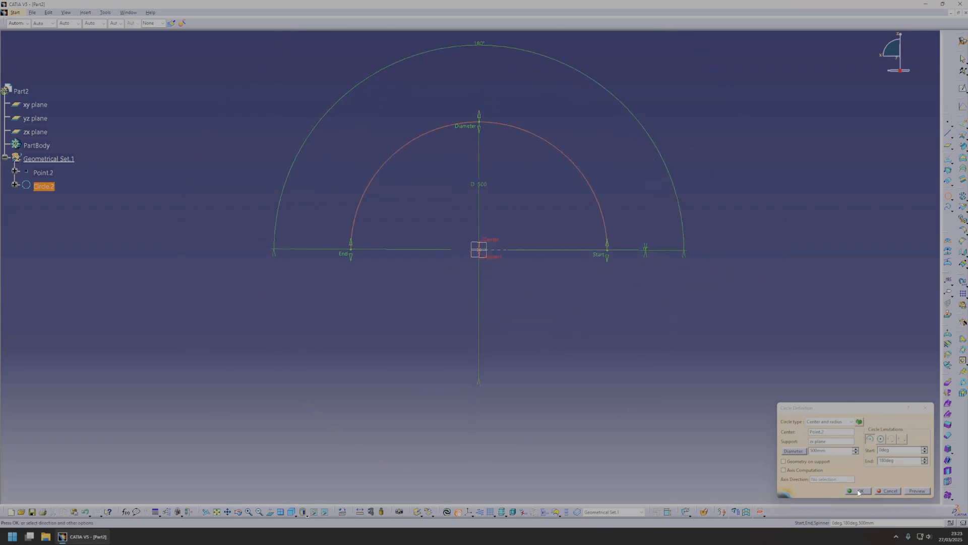
left_click(858, 490)
double_click(568, 156)
left_click(628, 360)
key("Escape")
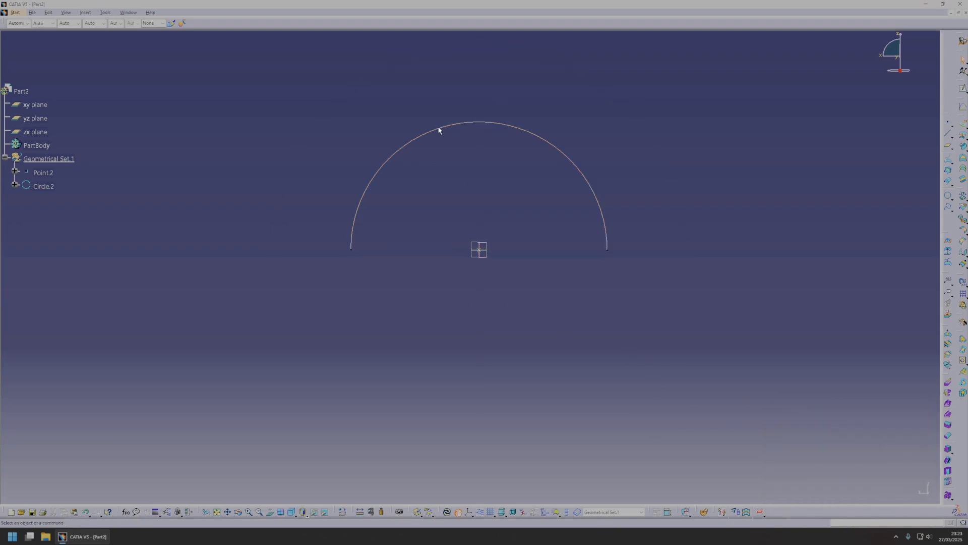
On the xy plane, sketch a gently bowed three-point spline through the origin that extends past both ends of the arc.
middle_click_drag(499, 180, 492, 283)
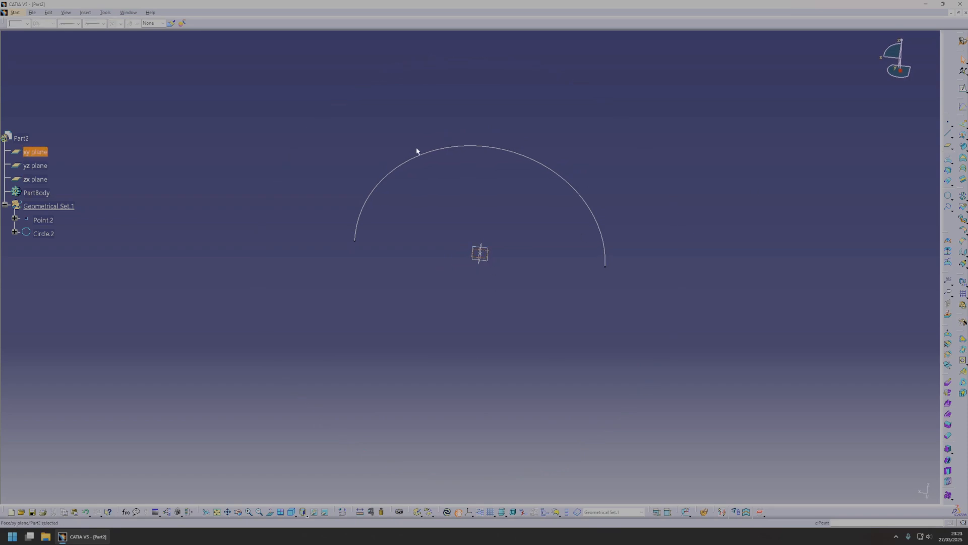
left_click(962, 322)
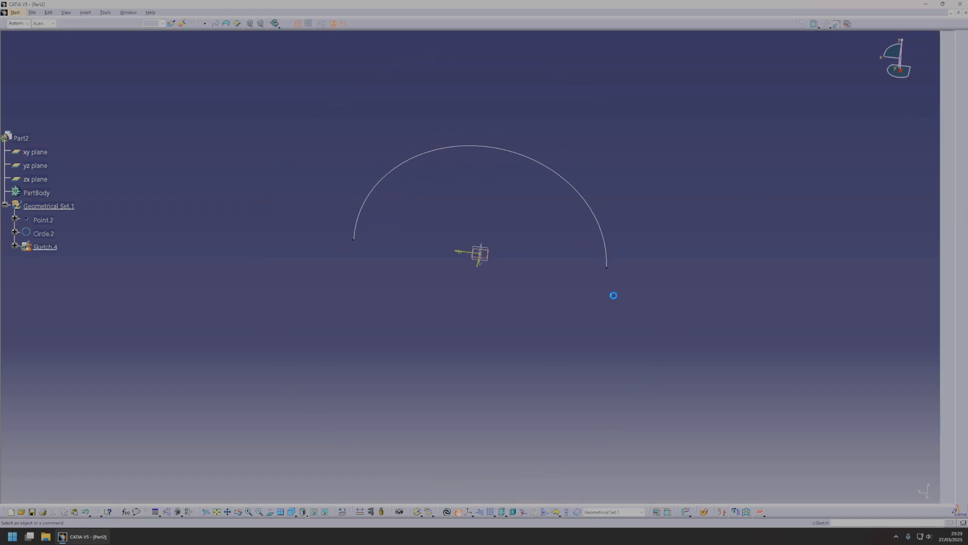
mouse_move(856, 343)
middle_mouse_down()
mouse_move(724, 62)
mouse_move(851, 121)
middle_mouse_up()
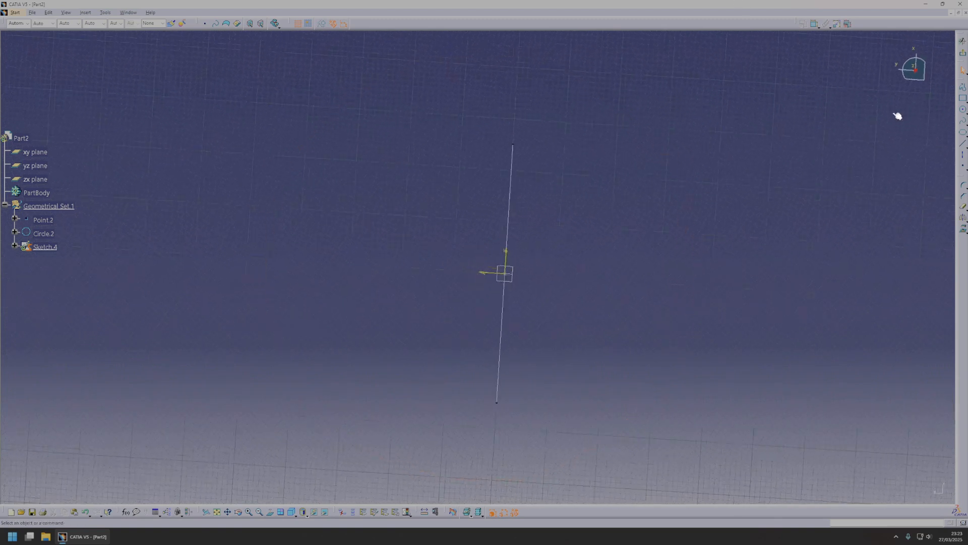
middle_click_drag(902, 217, 905, 190)
left_click(963, 121)
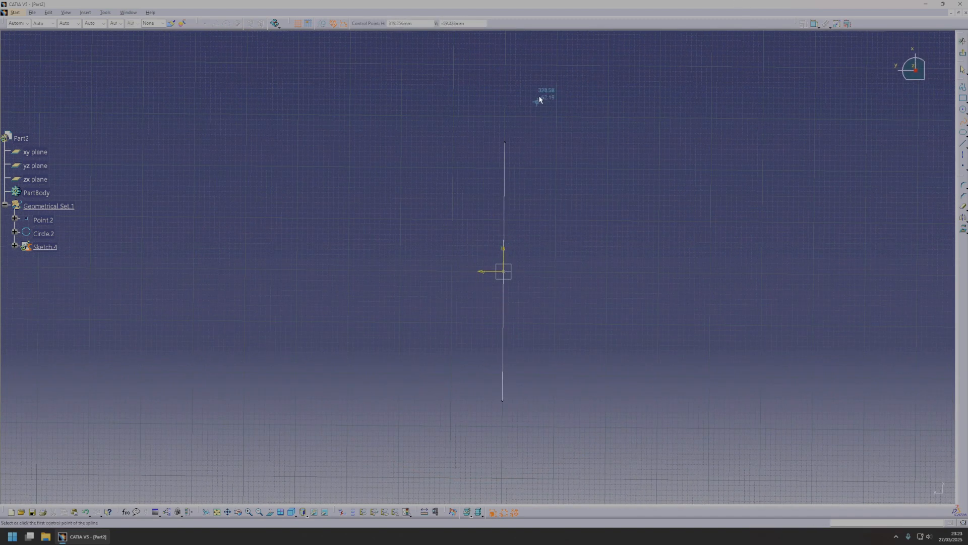
left_click(525, 74)
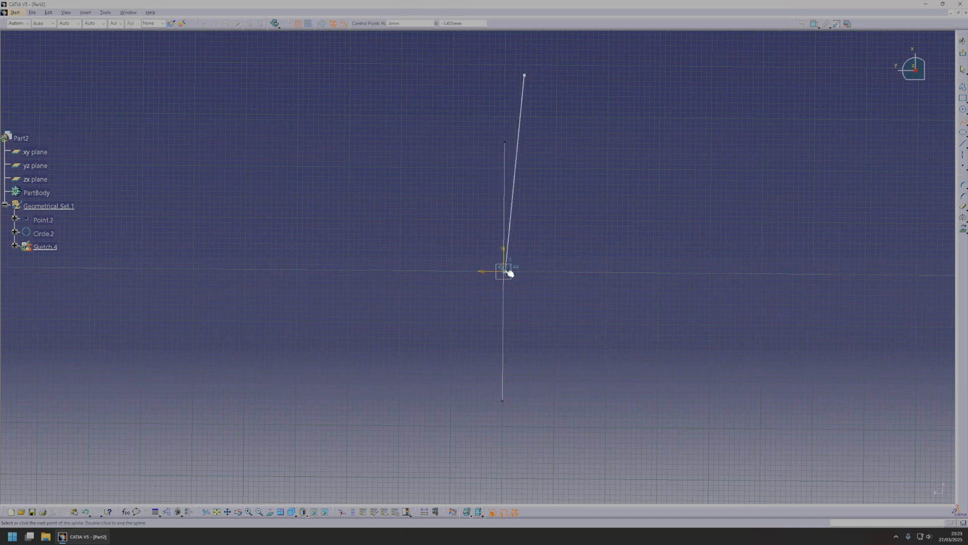
left_click(505, 271)
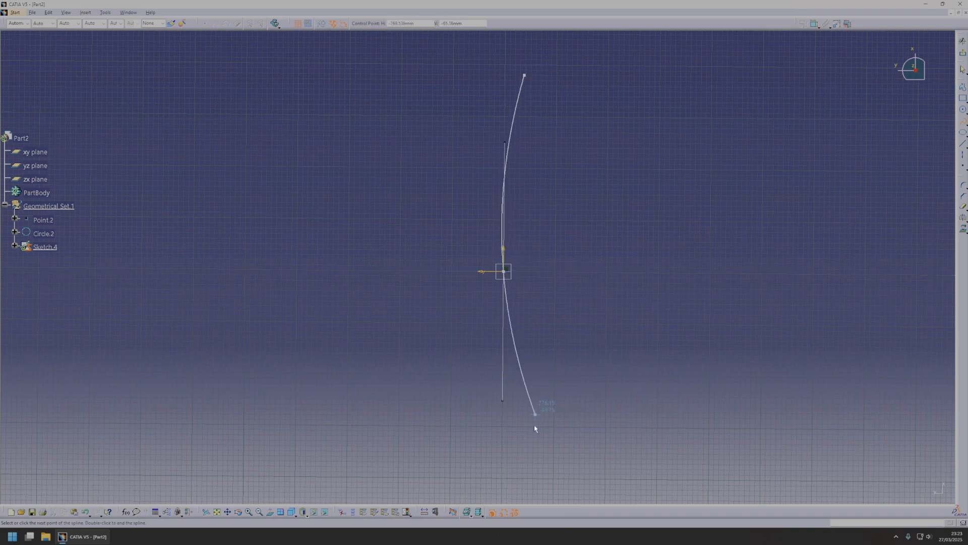
left_click(516, 480)
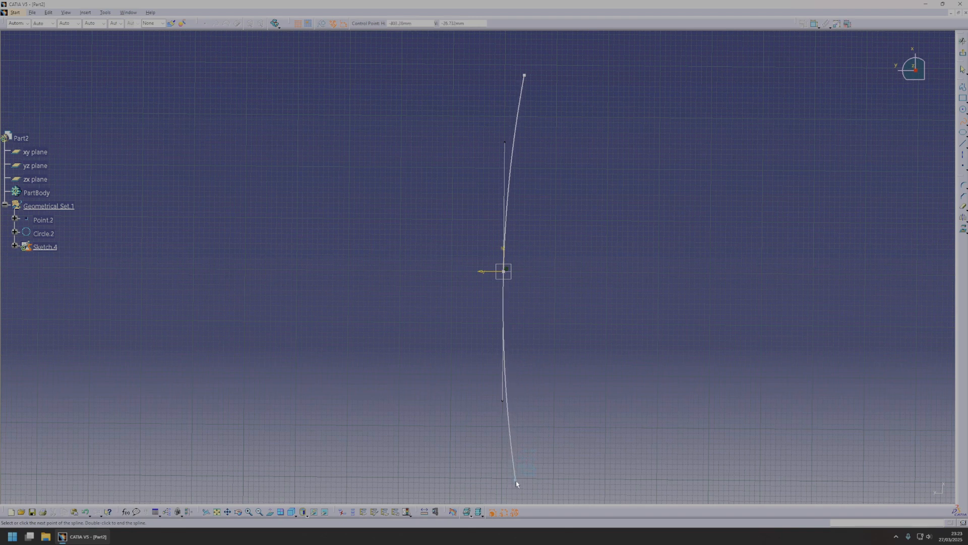
key("Escape")
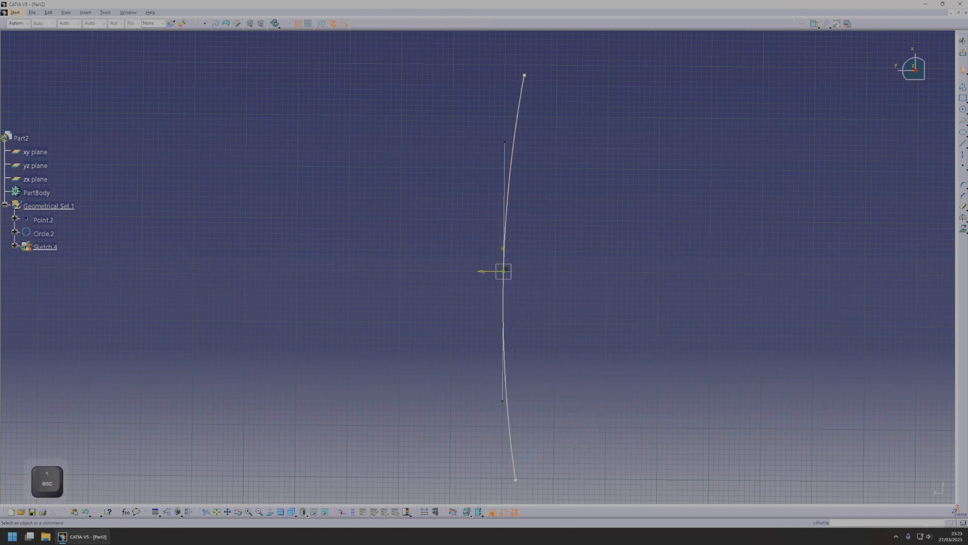
left_click(963, 53)
On the yz plane, sketch a spline from near the arc's top through the origin and a point just below it, curving away at the lower end.
left_click(545, 328)
mouse_move(546, 329)
middle_mouse_down()
mouse_move(508, 328)
mouse_move(395, 216)
mouse_move(504, 302)
mouse_move(466, 314)
mouse_move(464, 283)
middle_mouse_up()
left_click(469, 279)
left_click(962, 71)
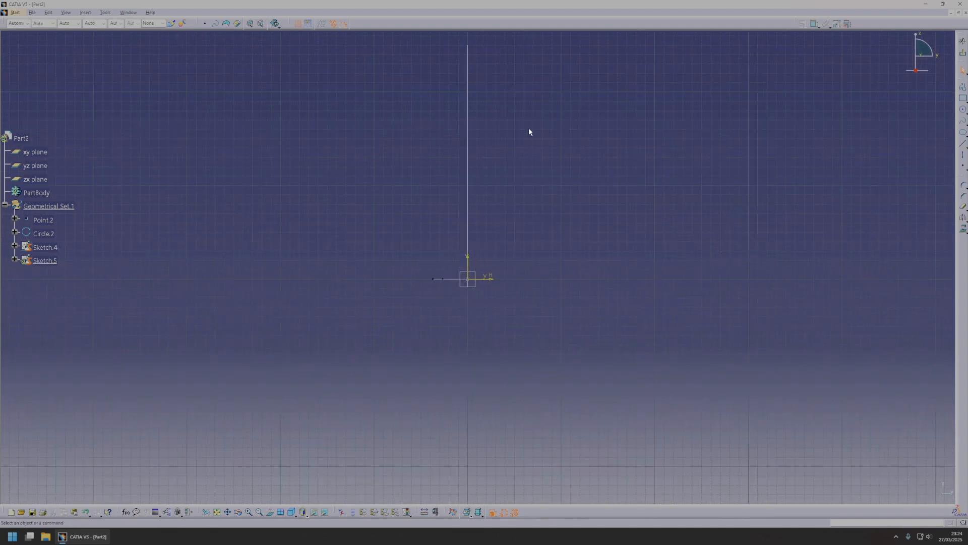
left_click(963, 121)
middle_click_drag(488, 253, 482, 288)
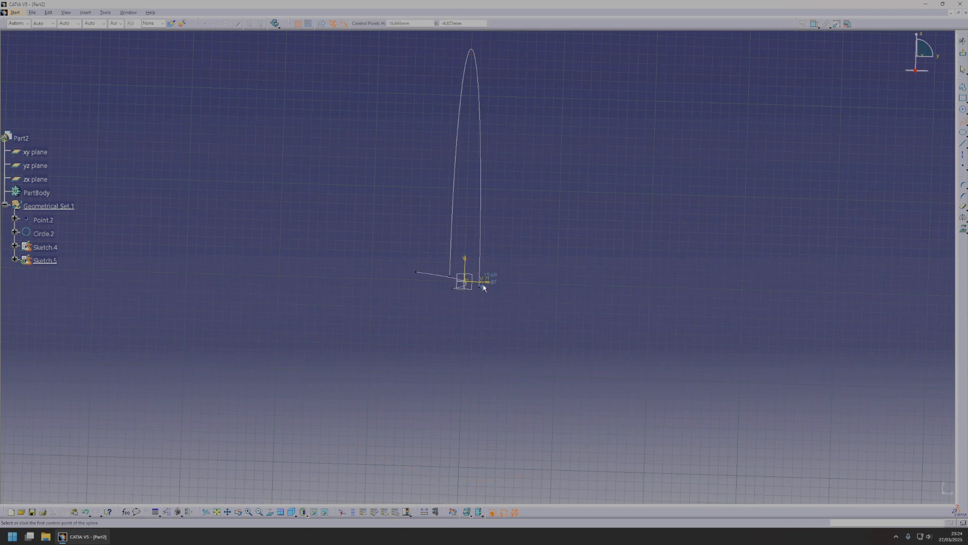
mouse_move(750, 259)
middle_mouse_down()
mouse_move(610, 259)
mouse_move(682, 267)
mouse_move(749, 259)
middle_mouse_up()
mouse_move(503, 224)
middle_mouse_down()
mouse_move(571, 214)
mouse_move(545, 233)
mouse_move(562, 242)
middle_mouse_up()
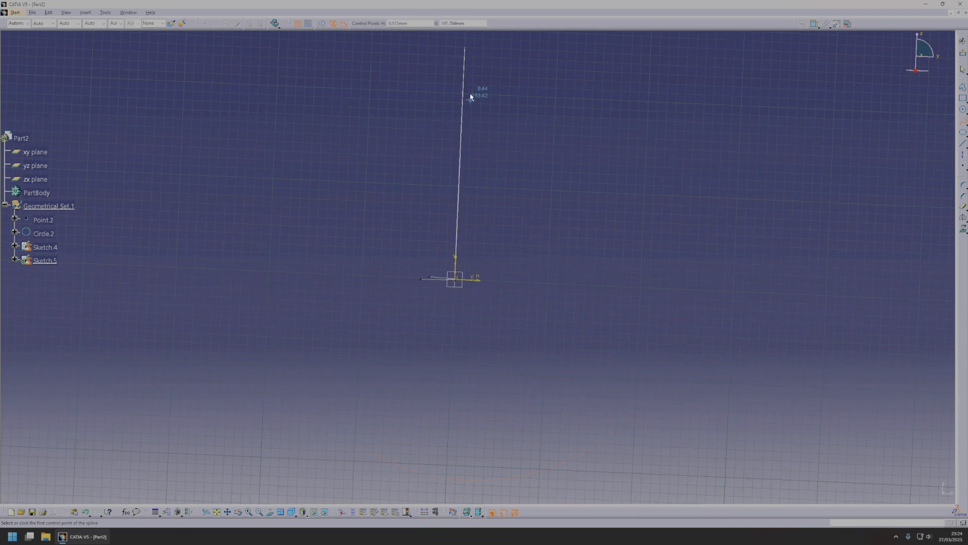
left_click(455, 59)
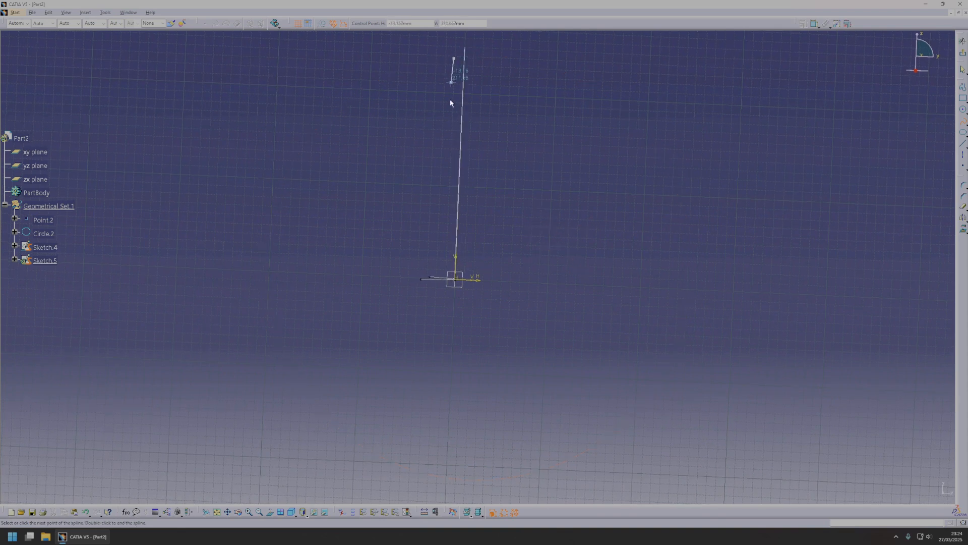
left_click(456, 278)
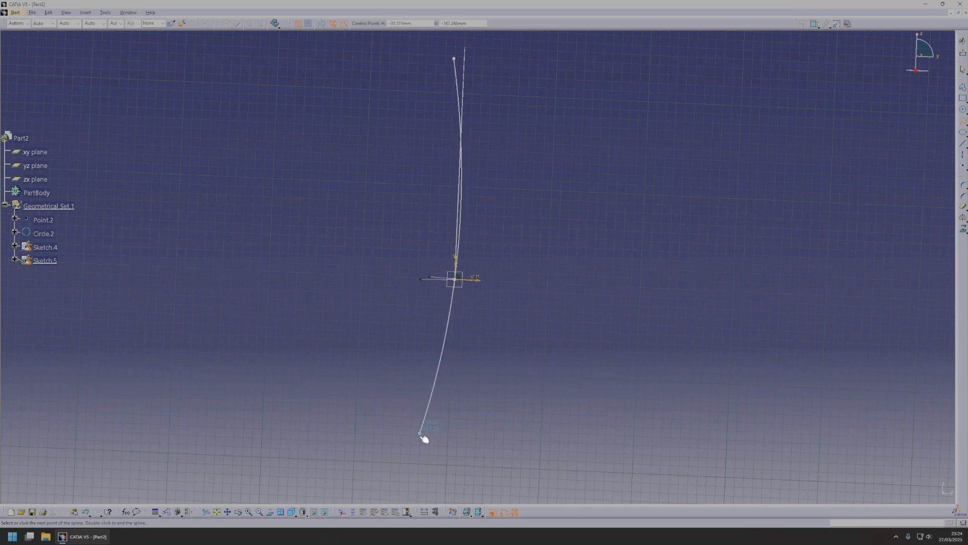
middle_click_drag(424, 445, 454, 415)
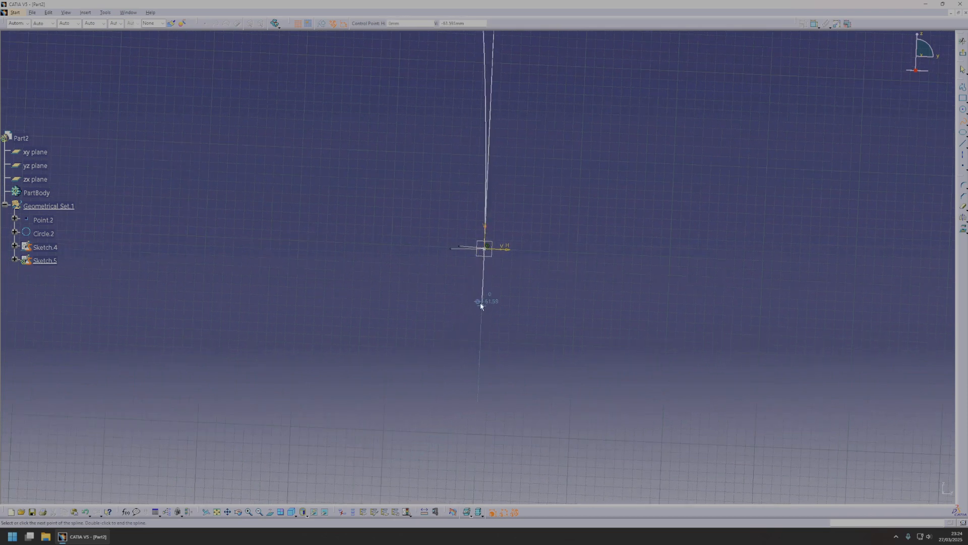
left_click(483, 291)
middle_click_drag(441, 459, 449, 468)
left_click(459, 449)
key("Escape")
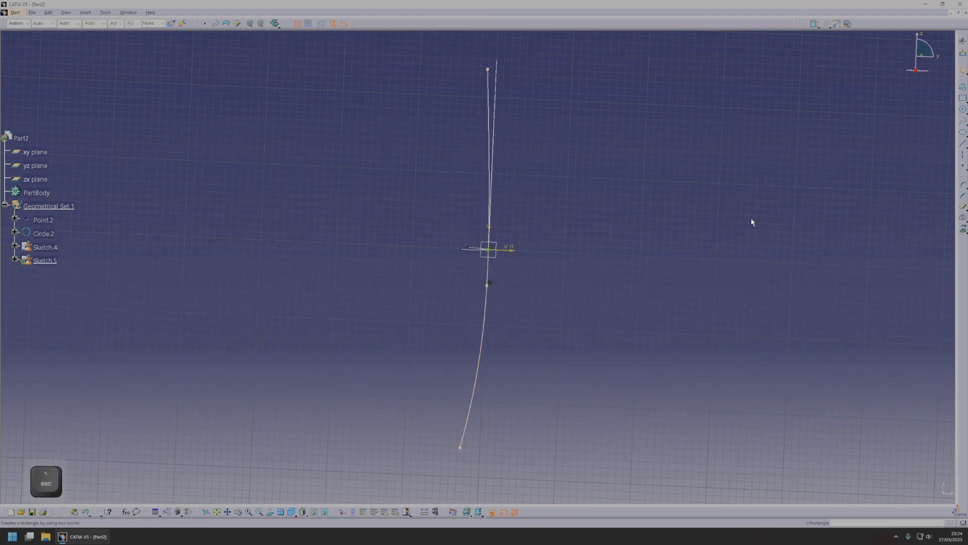
key("Escape")
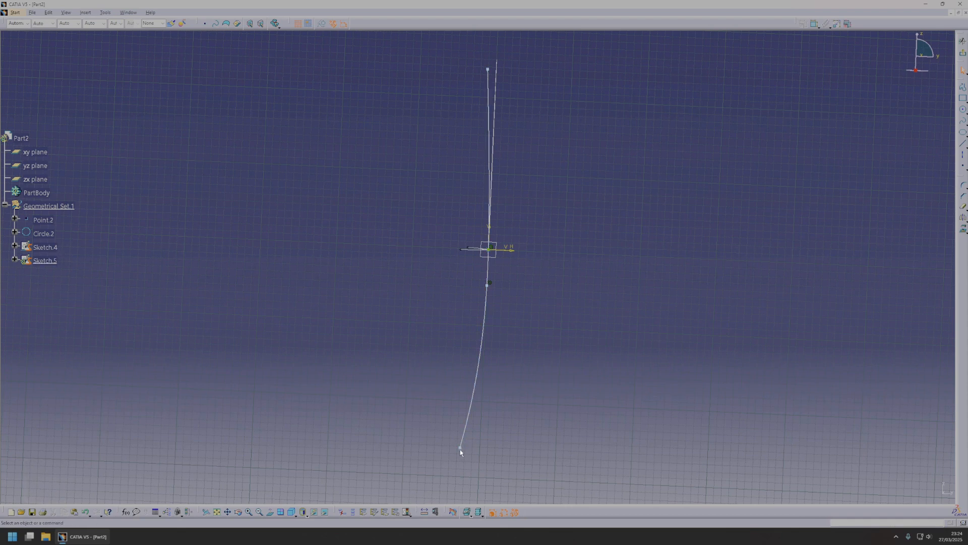
Reshape the yz-plane spline by raising its lower end, the point below the origin and its upper end, and finish the sketch.
left_click_drag(460, 449, 455, 387)
left_click_drag(491, 289, 491, 264)
mouse_move(492, 73)
left_mouse_down()
mouse_move(475, 71)
mouse_move(484, 59)
left_mouse_up()
left_click(963, 53)
Try a linear swept surface of subtype With reference curve, using Sketch.4 as guide curve 1 and Sketch.5 as the reference curve.
mouse_move(640, 328)
middle_mouse_down()
mouse_move(546, 290)
mouse_move(633, 257)
mouse_move(566, 286)
mouse_move(333, 247)
mouse_move(469, 271)
mouse_move(362, 271)
mouse_move(549, 333)
mouse_move(691, 349)
middle_mouse_up()
left_click(963, 145)
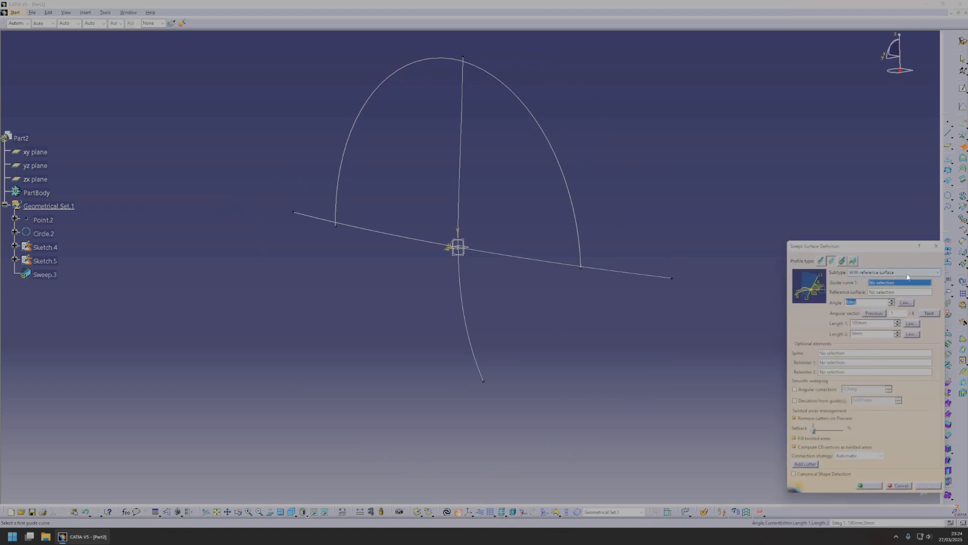
left_click(459, 269)
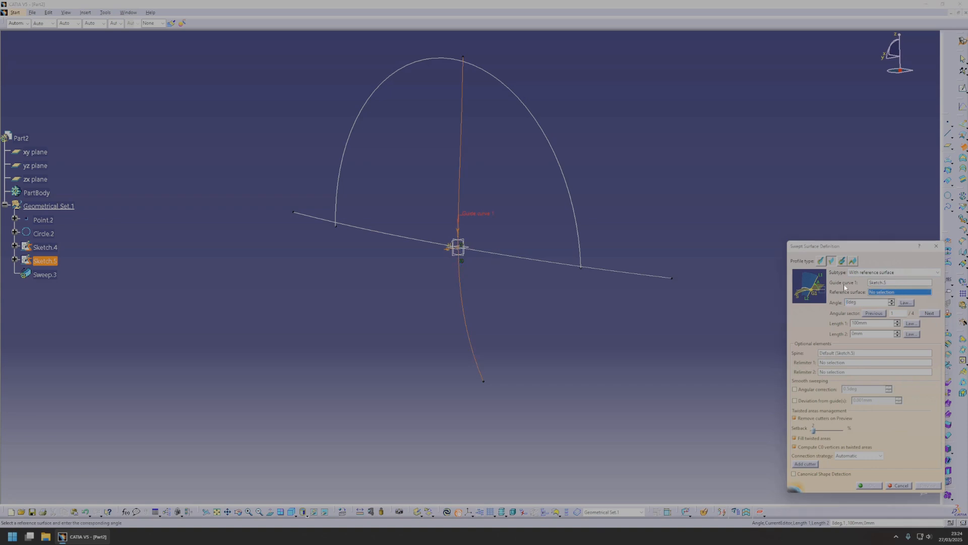
left_click(889, 273)
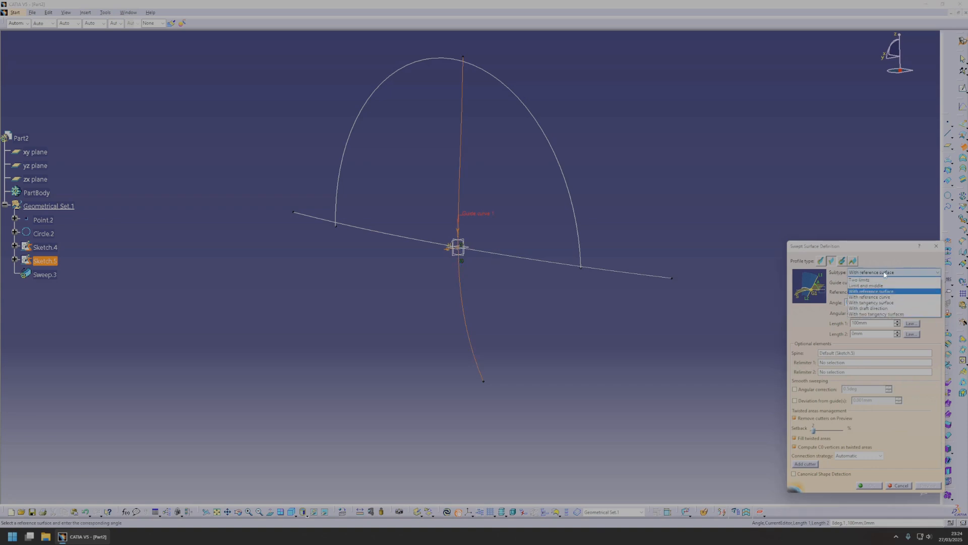
left_click(894, 290)
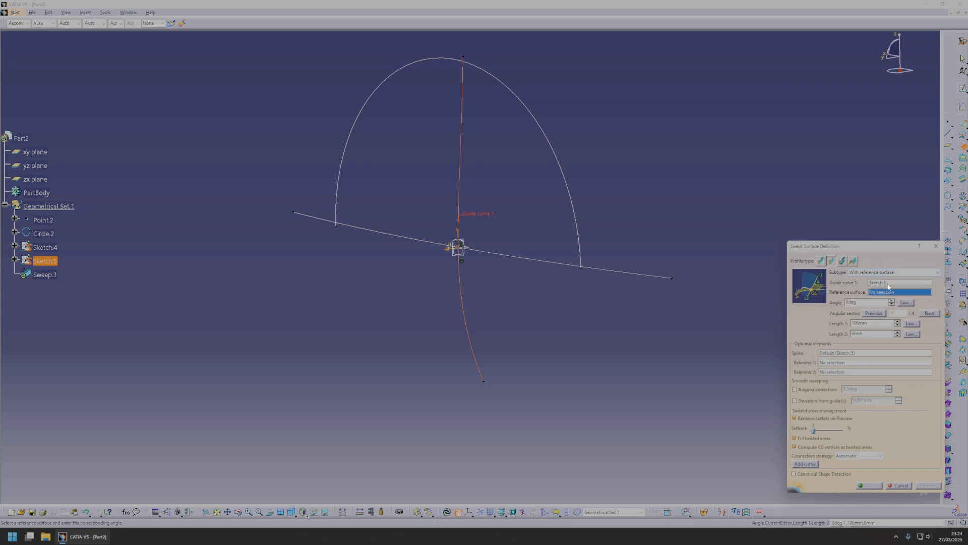
left_click(876, 281)
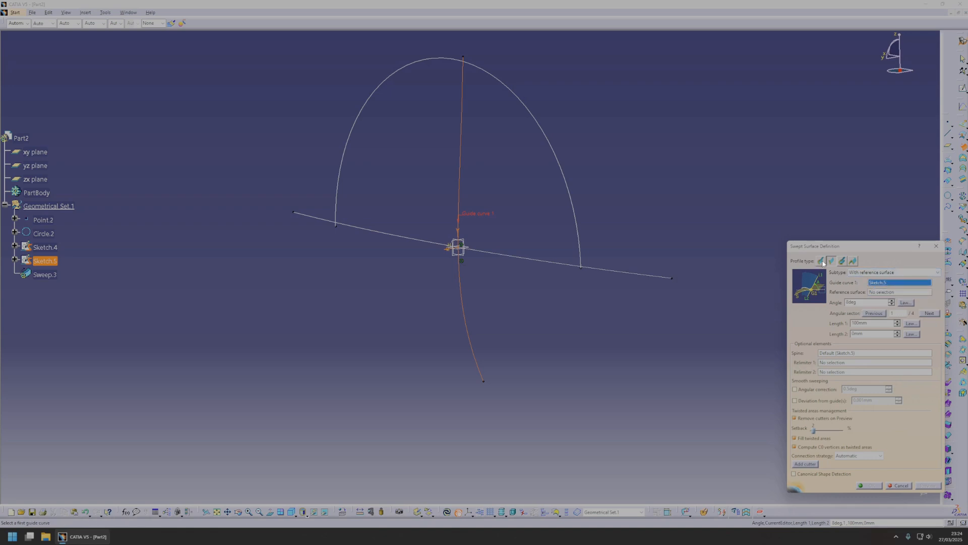
left_click(899, 273)
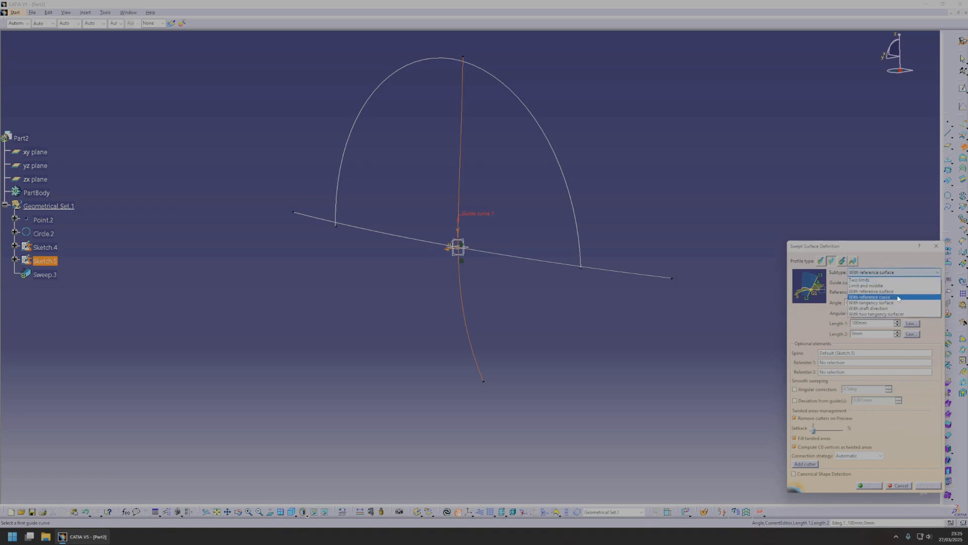
left_click(898, 297)
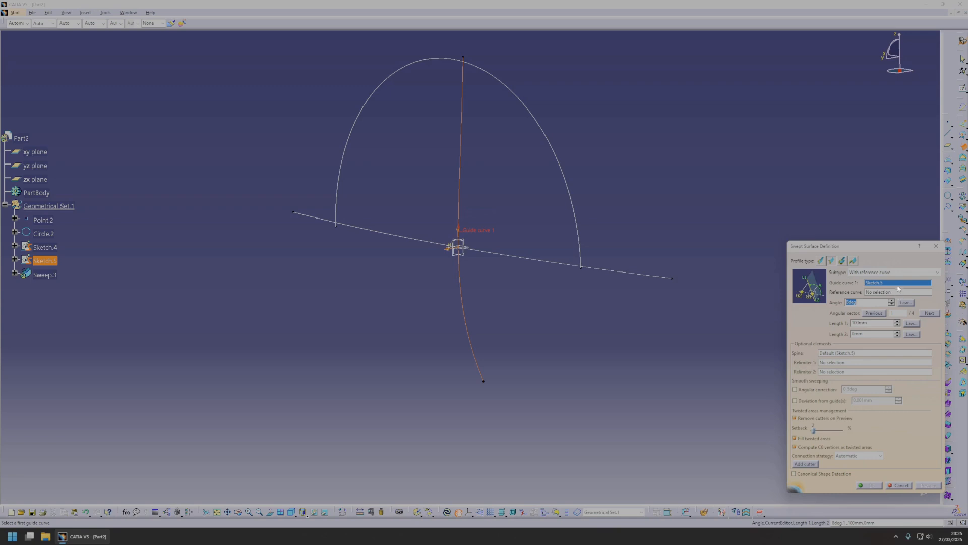
left_click(545, 257)
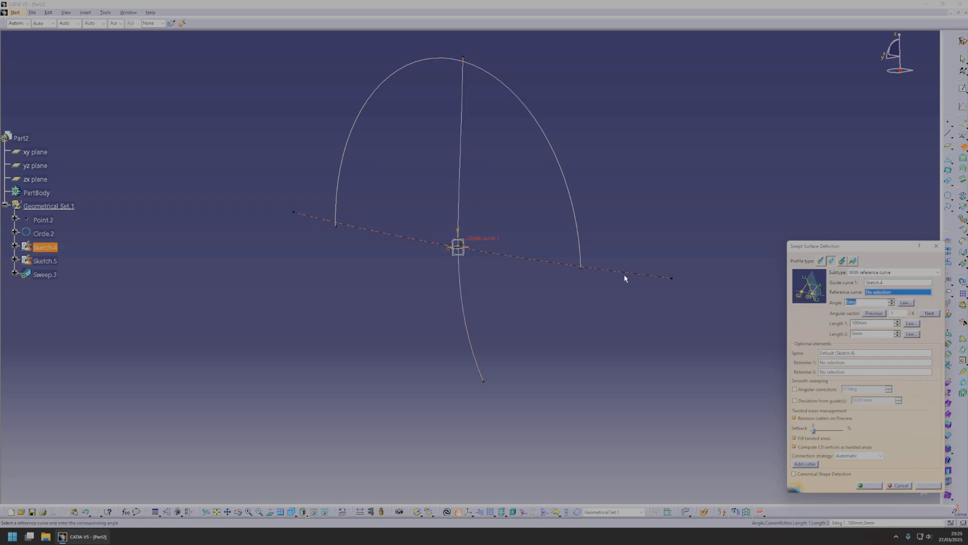
left_click(460, 268)
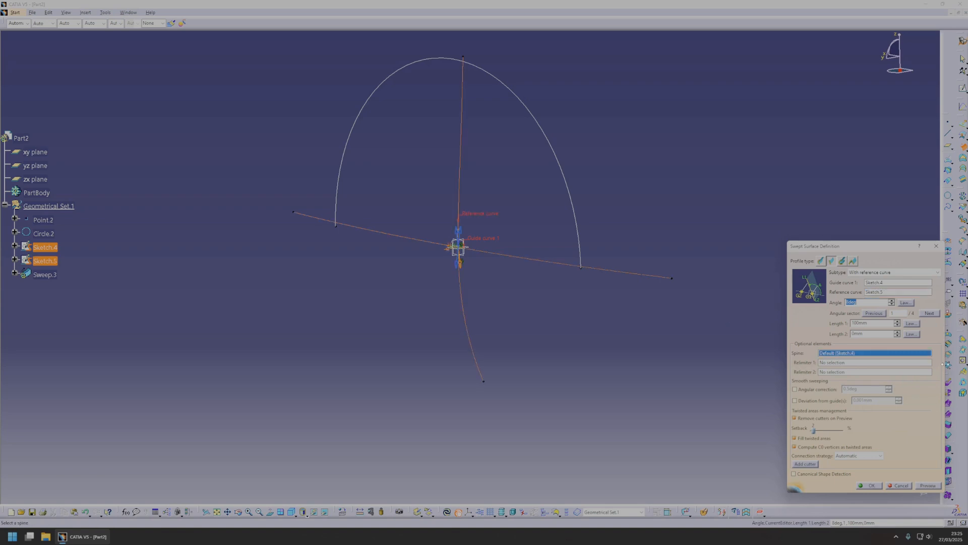
left_click(927, 485)
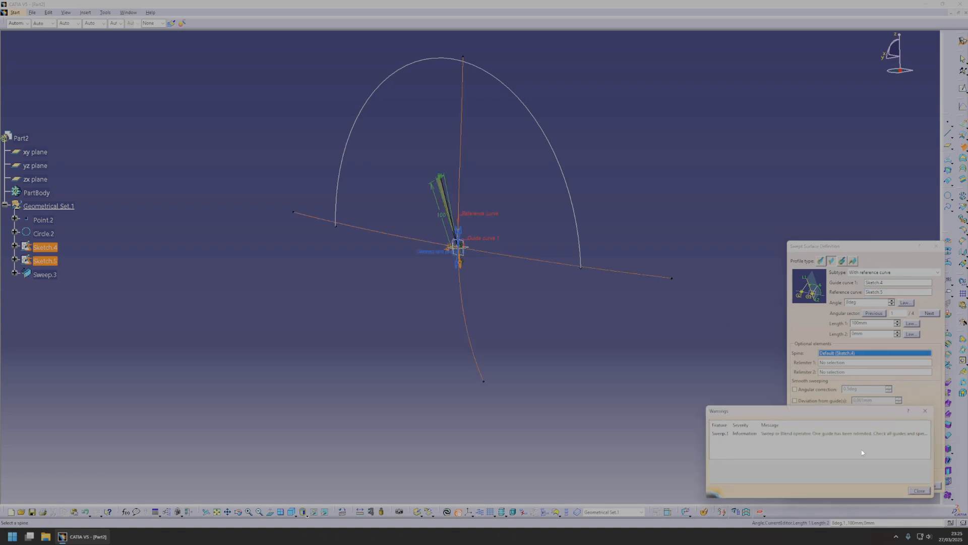
left_click(925, 412)
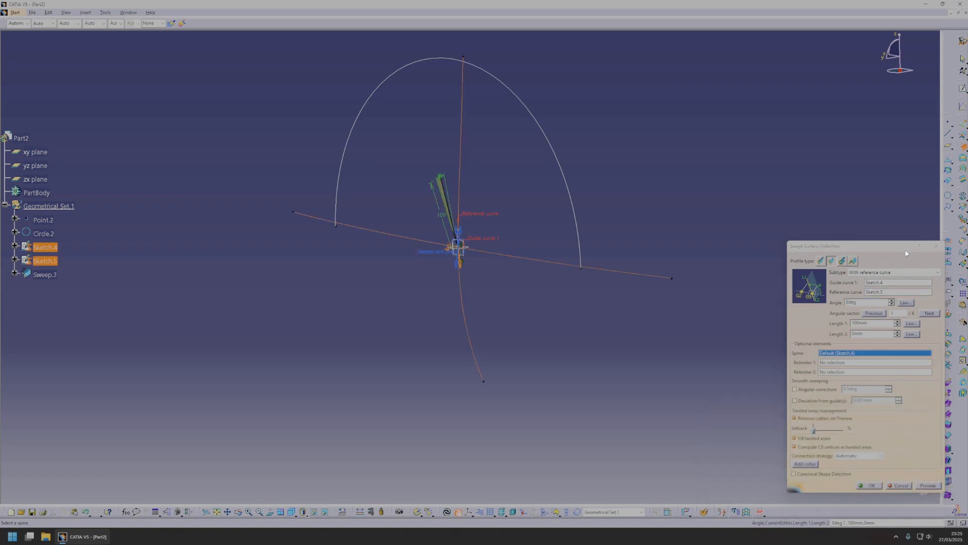
left_click(935, 245)
Create an explicit swept surface of subtype With reference surface, using Sketch.5 as the profile and Sketch.4 as the guide curve.
left_click(963, 147)
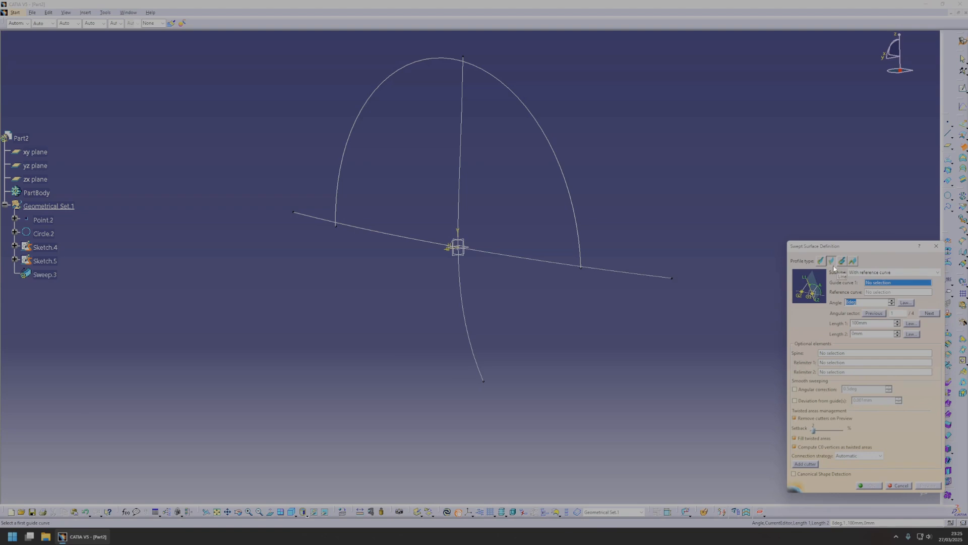
left_click(878, 273)
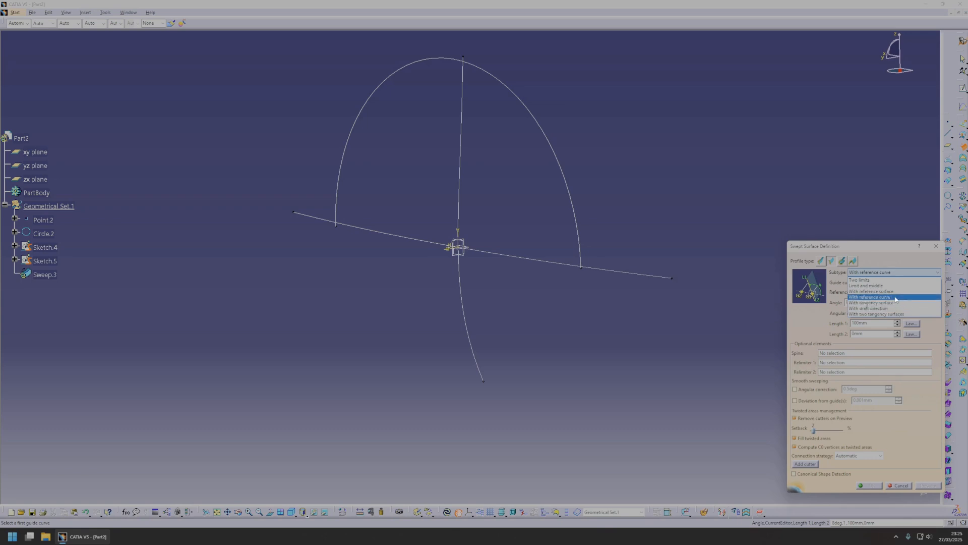
left_click(896, 291)
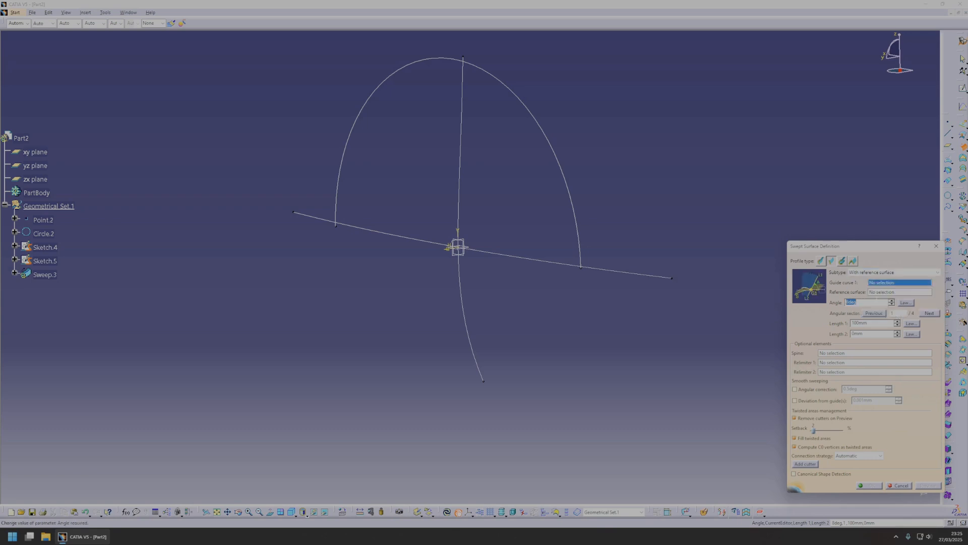
type("0")
left_click(821, 261)
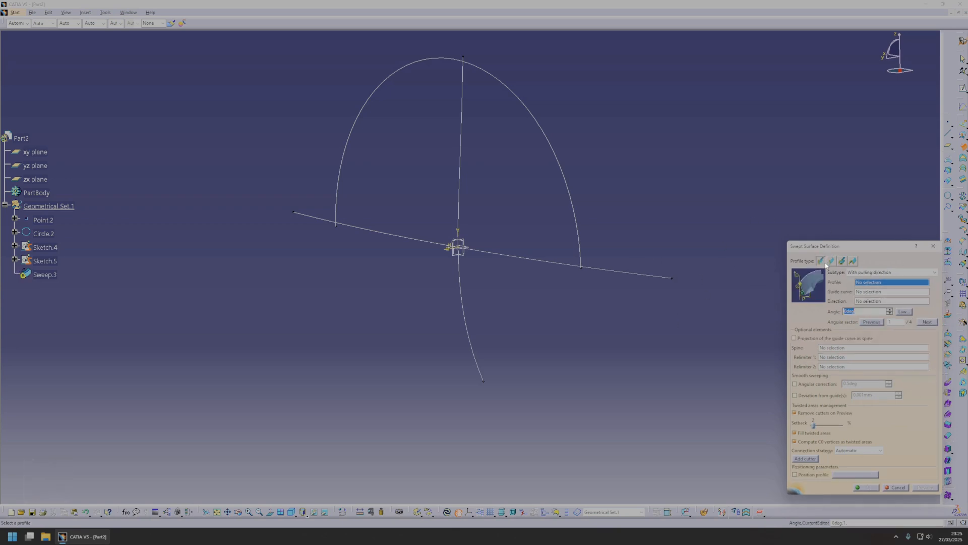
left_click(852, 273)
left_click(877, 280)
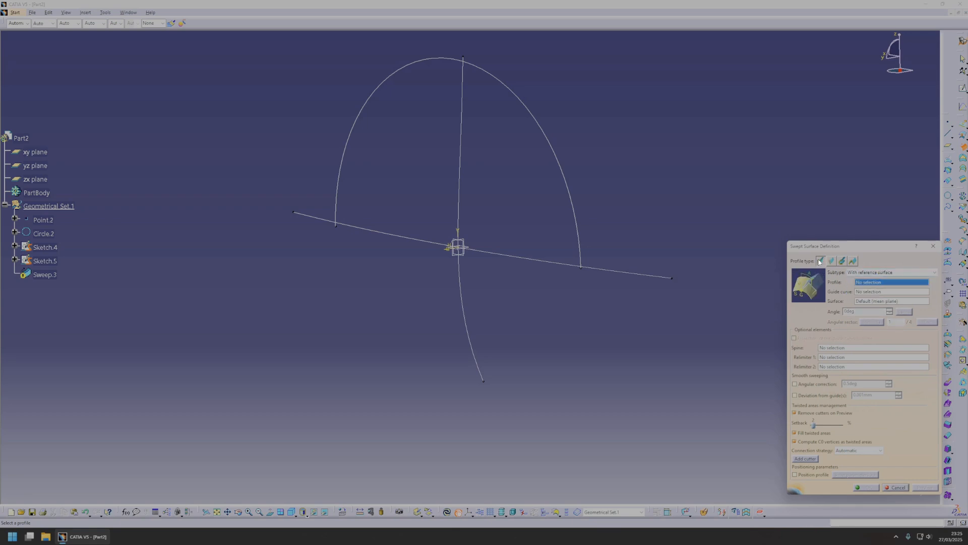
left_click(459, 211)
left_click(510, 256)
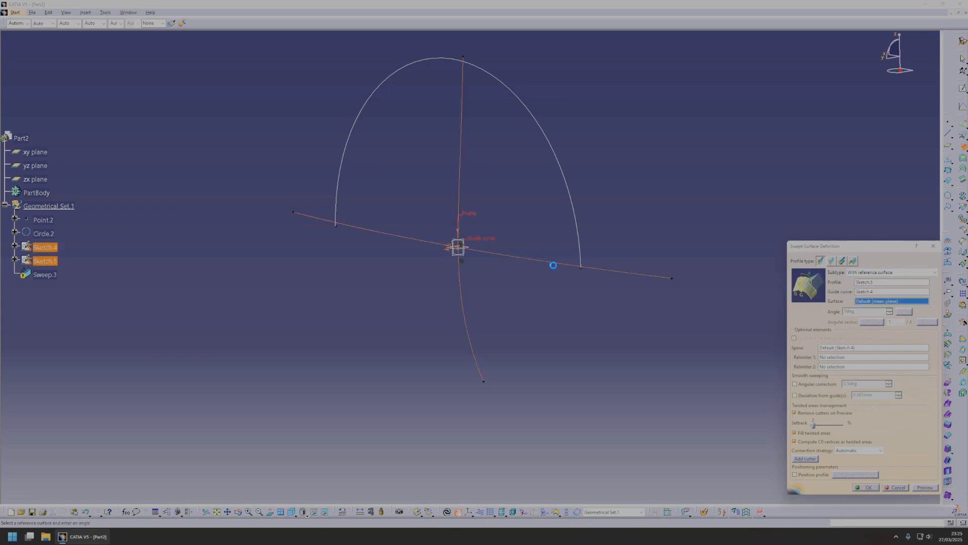
left_click(925, 488)
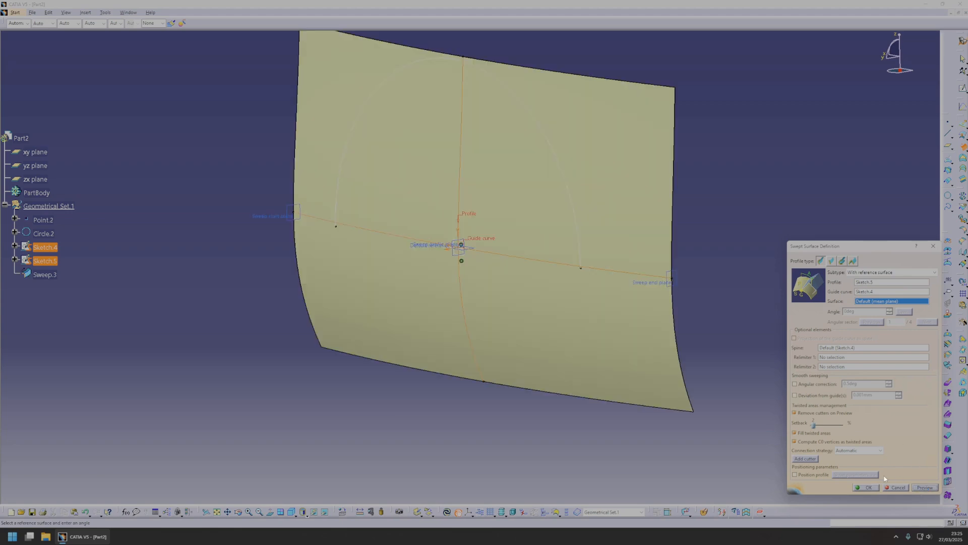
left_click(858, 489)
Edit the yz-plane spline sketch, extending its upper end well above the arch and its lower end further down, and update the swept surface.
middle_click_drag(690, 323, 479, 275)
middle_click_drag(571, 261, 480, 217)
double_click(446, 157)
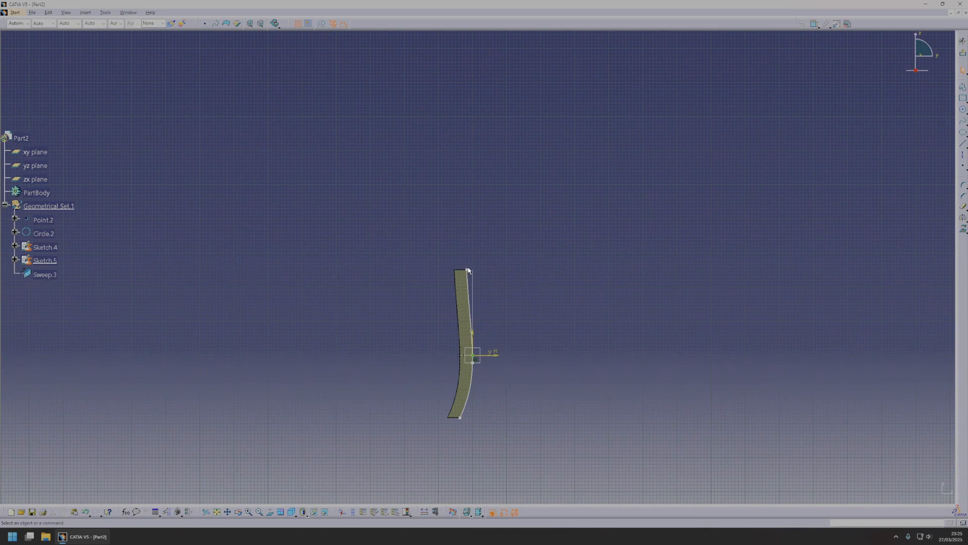
mouse_move(468, 271)
left_mouse_down()
mouse_move(471, 159)
mouse_move(436, 143)
mouse_move(470, 124)
left_mouse_up()
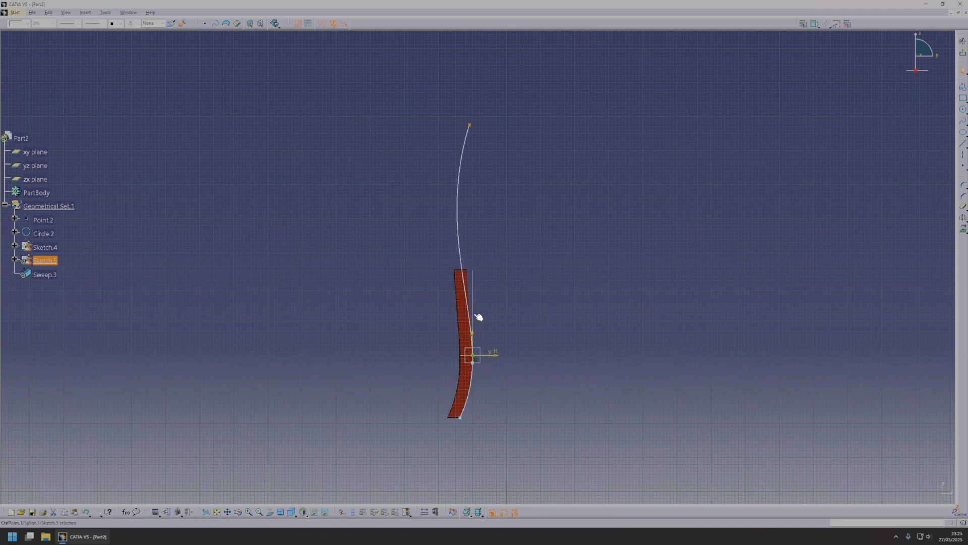
mouse_move(465, 289)
left_mouse_down()
mouse_move(477, 284)
mouse_move(459, 288)
left_mouse_up()
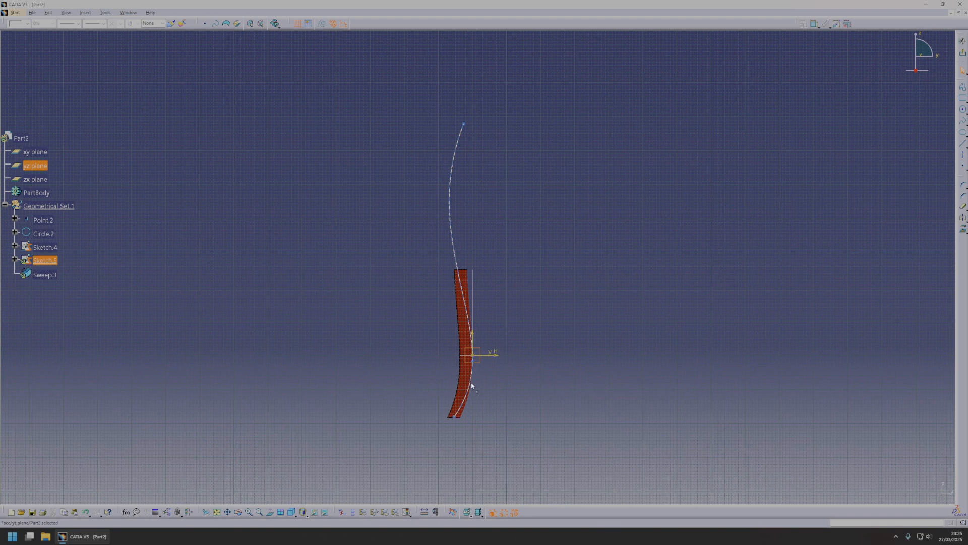
left_click_drag(469, 391, 454, 490)
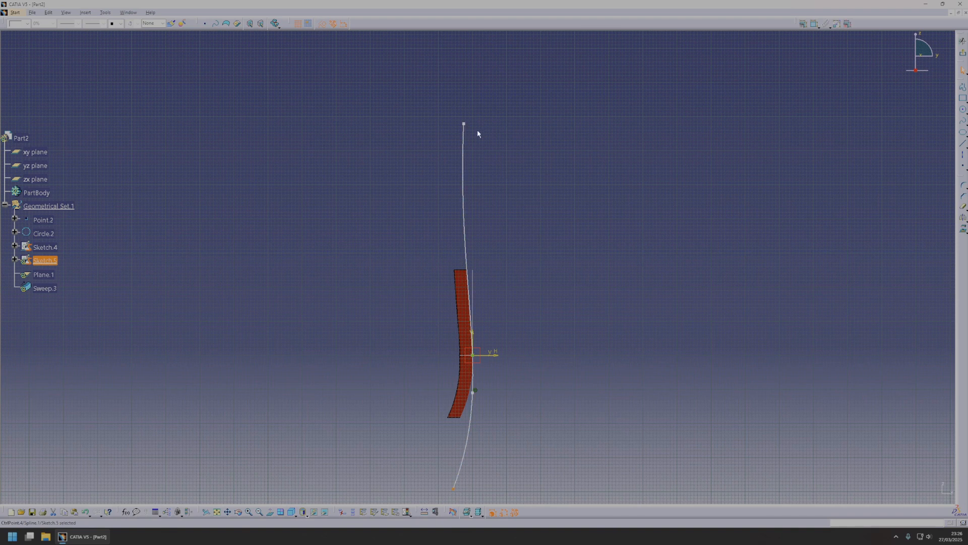
left_click(963, 54)
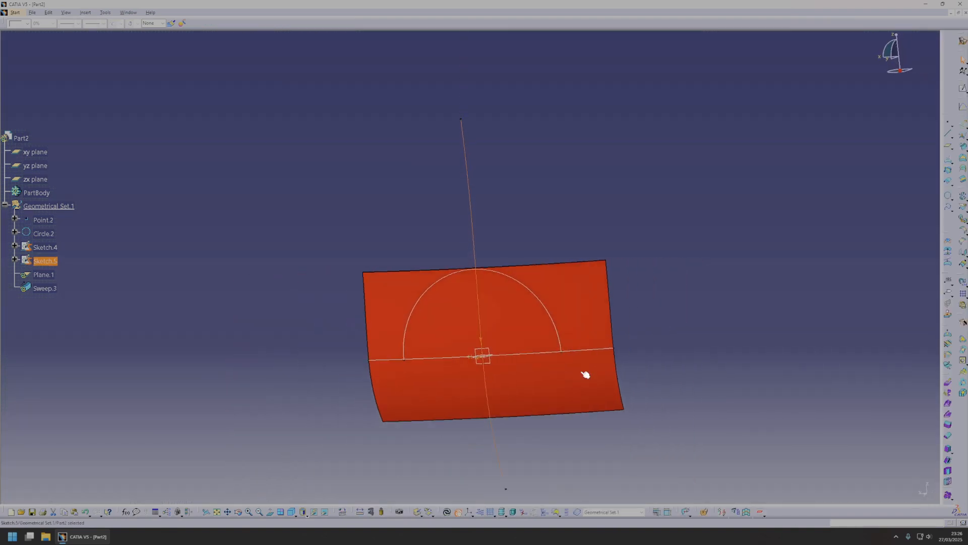
right_click(516, 313)
left_click(566, 442)
middle_click_drag(454, 305, 718, 302)
middle_click_drag(673, 241, 701, 162)
left_click(962, 124)
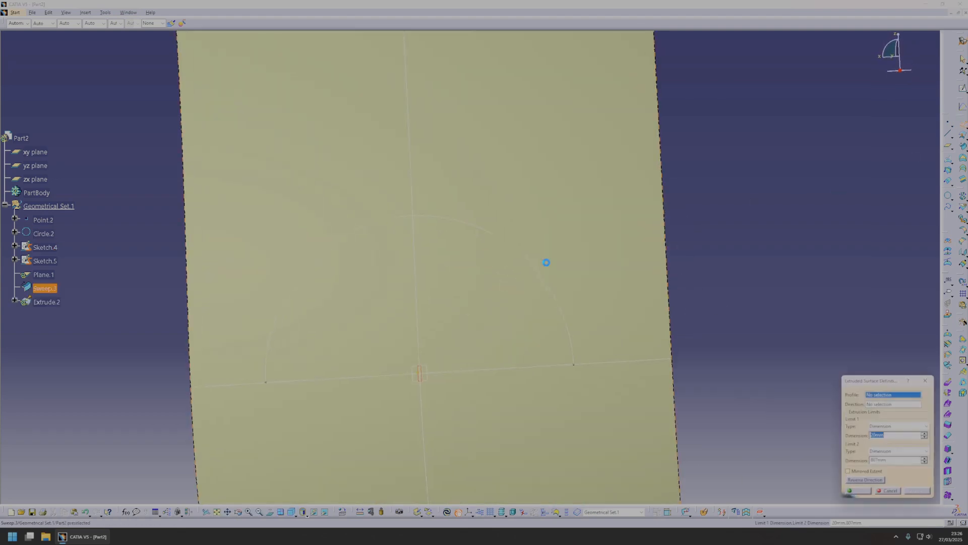
left_click(527, 262)
left_click(924, 381)
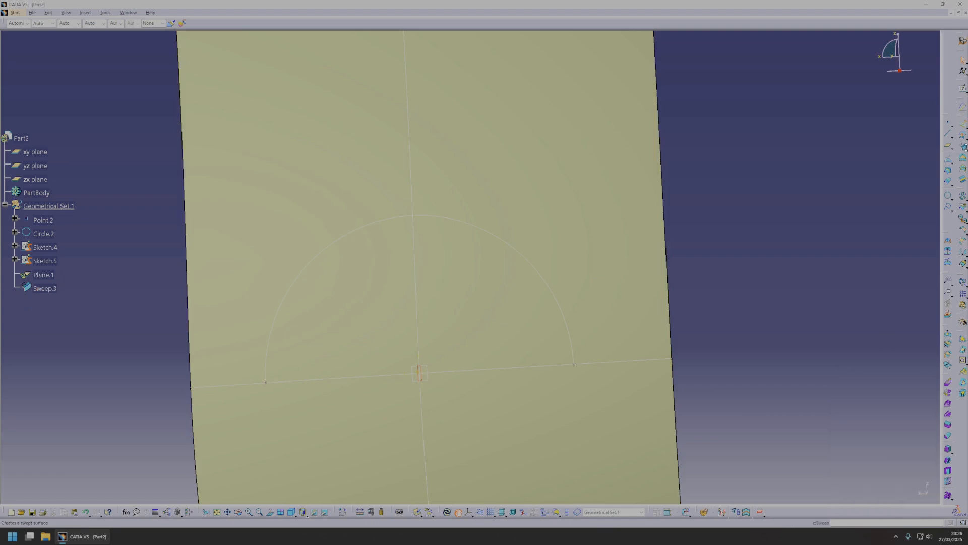
Extrude the semicircular arc along the Y component through the fender surface, with the second limit at about 270 mm.
left_click(964, 124)
left_click(489, 234)
middle_click_drag(603, 199, 539, 266)
right_click(879, 405)
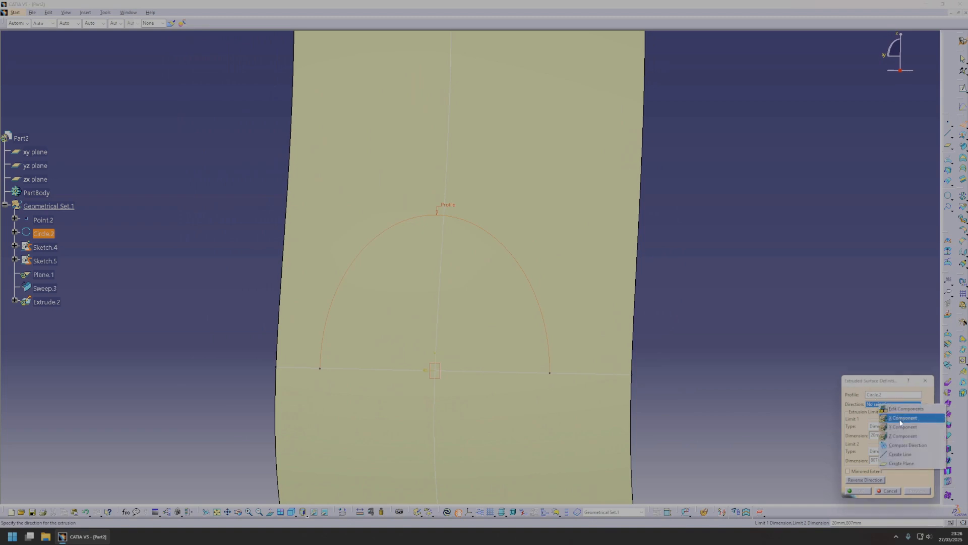
left_click(902, 427)
middle_click_drag(575, 314, 696, 258)
left_click_drag(679, 251, 427, 235)
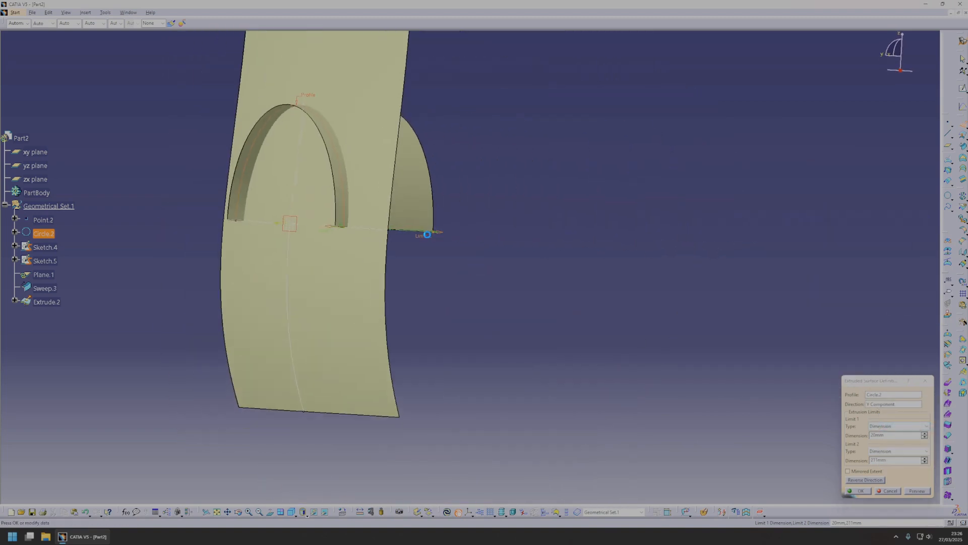
left_click(865, 491)
Extrapolate one end edge of the extruded arch straight down with tangent continuity, by less than half the arch radius.
middle_click_drag(553, 281, 912, 269)
left_click(948, 262)
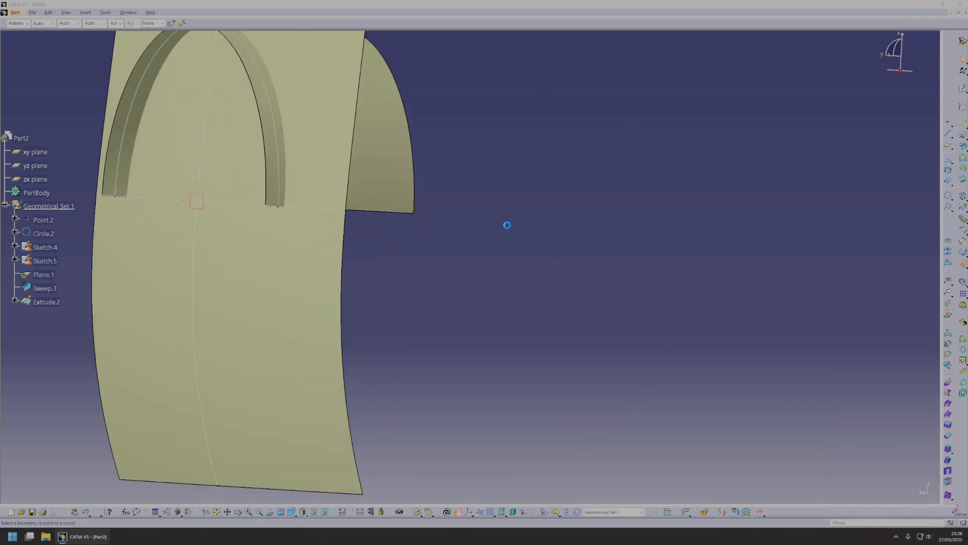
left_click(384, 213)
middle_click_drag(321, 246, 477, 245)
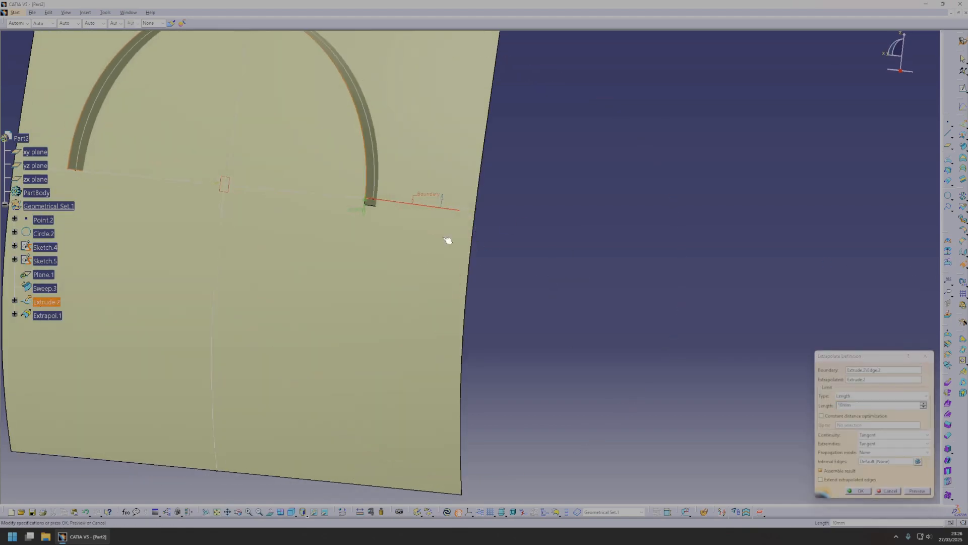
left_click_drag(364, 216, 348, 308)
middle_click_drag(374, 323, 558, 372)
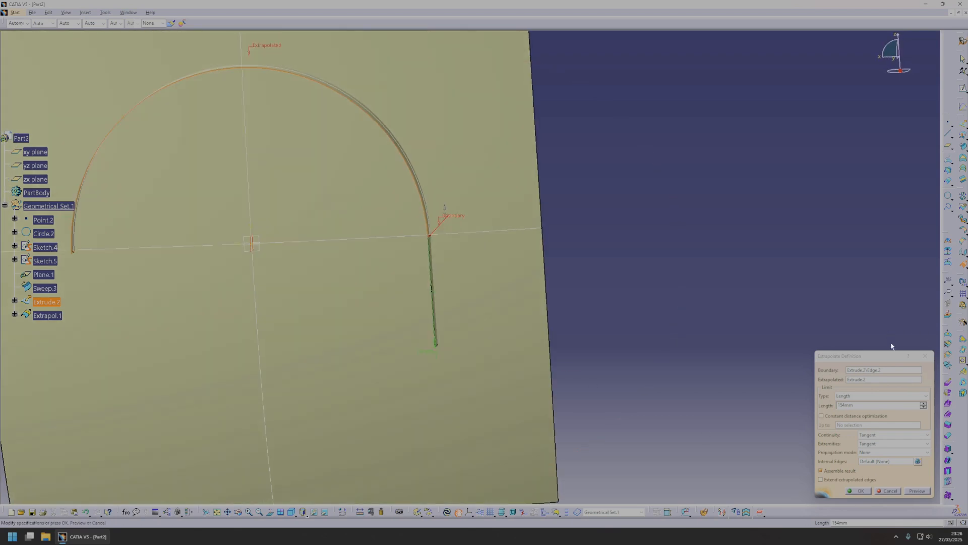
middle_click_drag(406, 261, 491, 273)
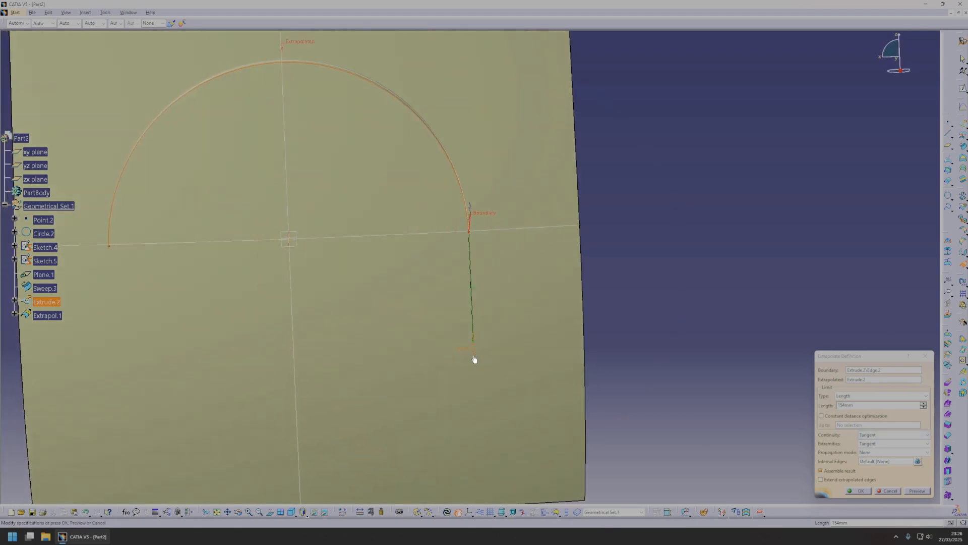
mouse_move(468, 316)
left_mouse_down()
mouse_move(473, 309)
mouse_move(476, 324)
left_mouse_up()
left_click(860, 491)
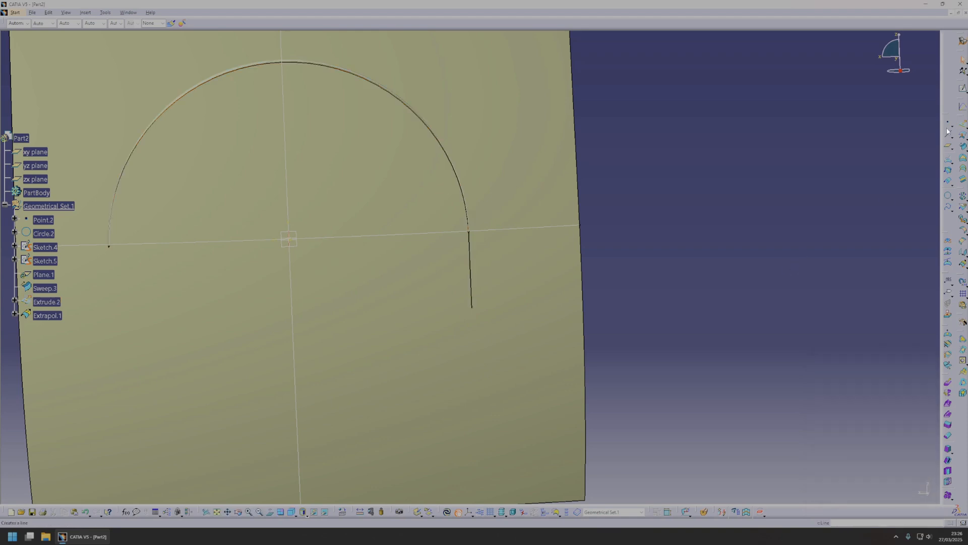
Extrude the lower end edge of the extrapolated arch along the X component, reaching beyond the fender surface's side edge.
middle_click_drag(483, 297, 410, 313)
left_click(406, 327)
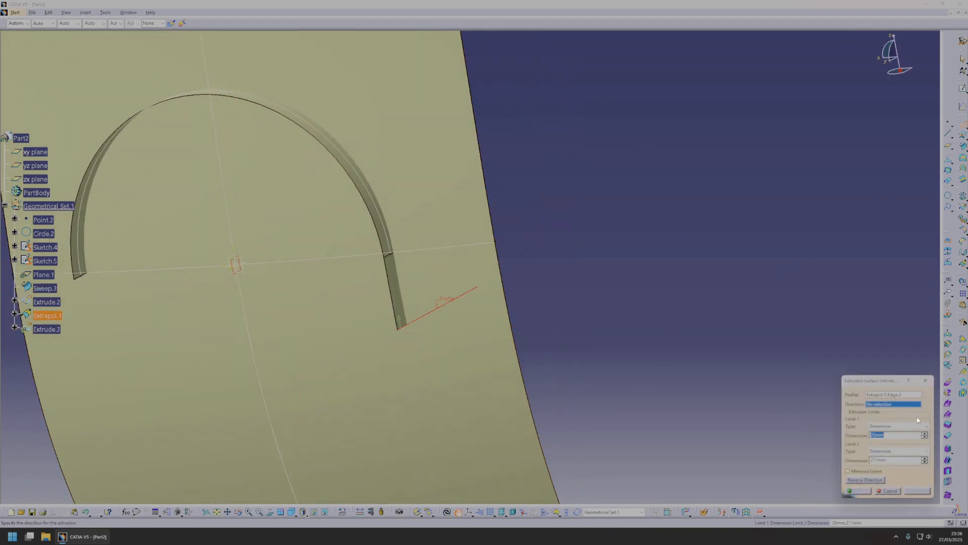
right_click(873, 404)
left_click(889, 417)
middle_click_drag(469, 323, 810, 452)
left_click(861, 490)
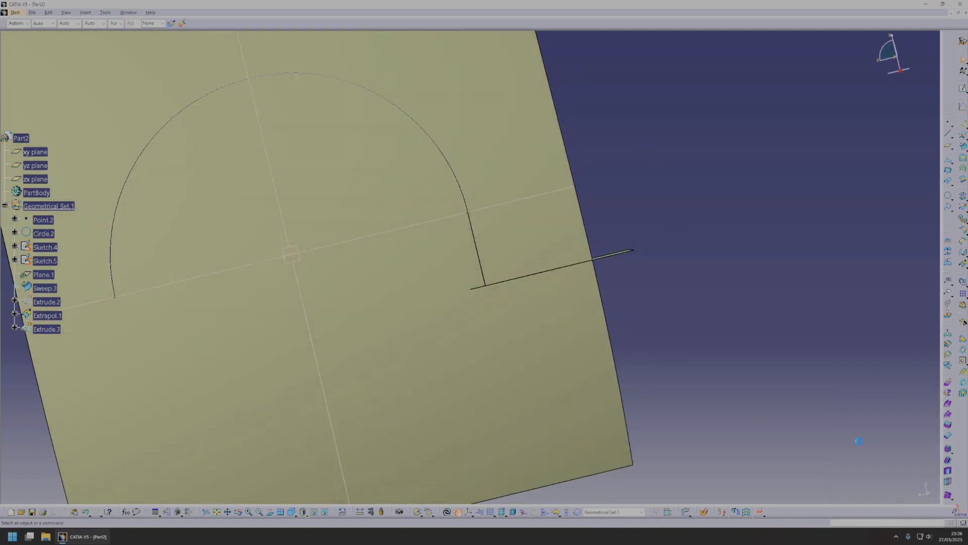
Create a 20 mm bitangent fillet between the horizontal extrusion and the extrapolated arch surface, trimming both supports.
left_click(963, 230)
middle_click_drag(522, 207, 534, 242)
left_click(616, 281)
middle_click_drag(550, 297, 444, 300)
left_click(426, 299)
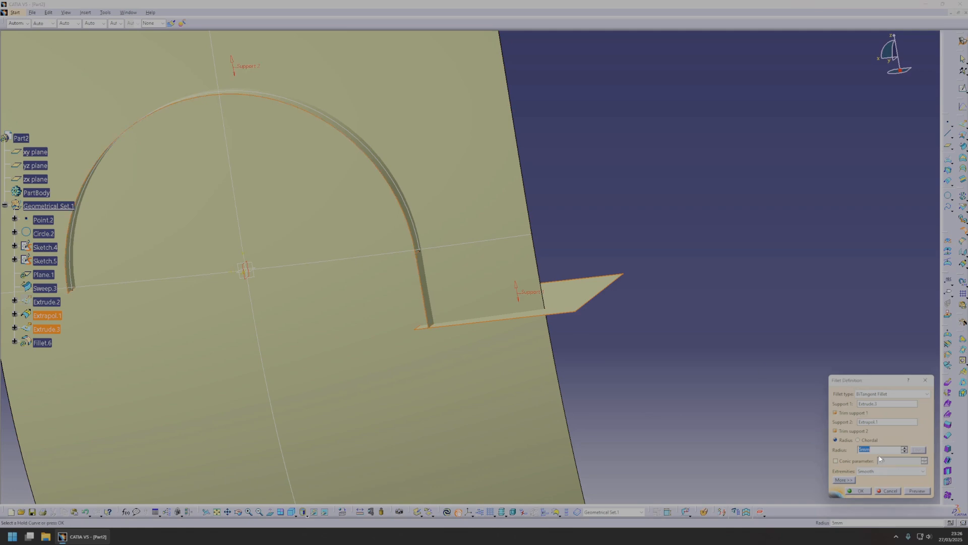
type("20")
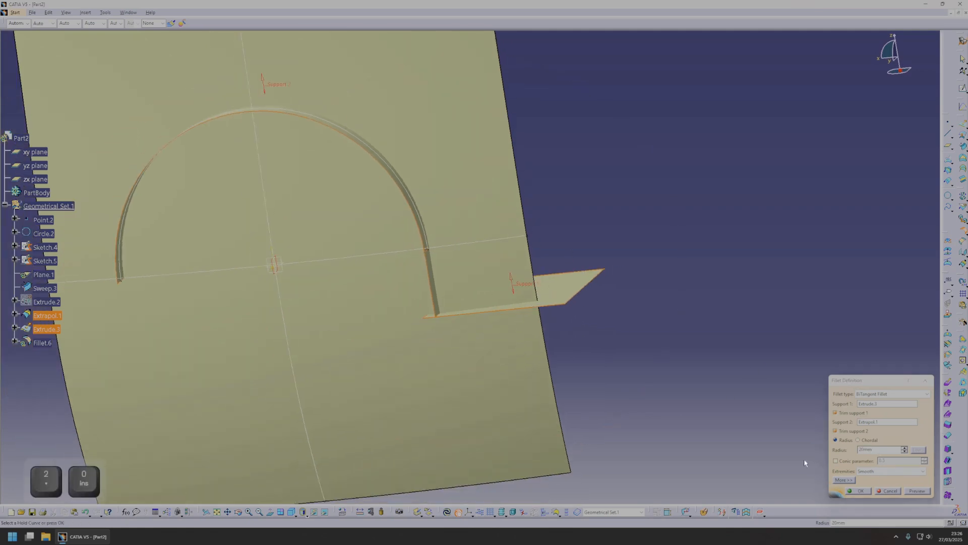
middle_click_drag(698, 389, 467, 305)
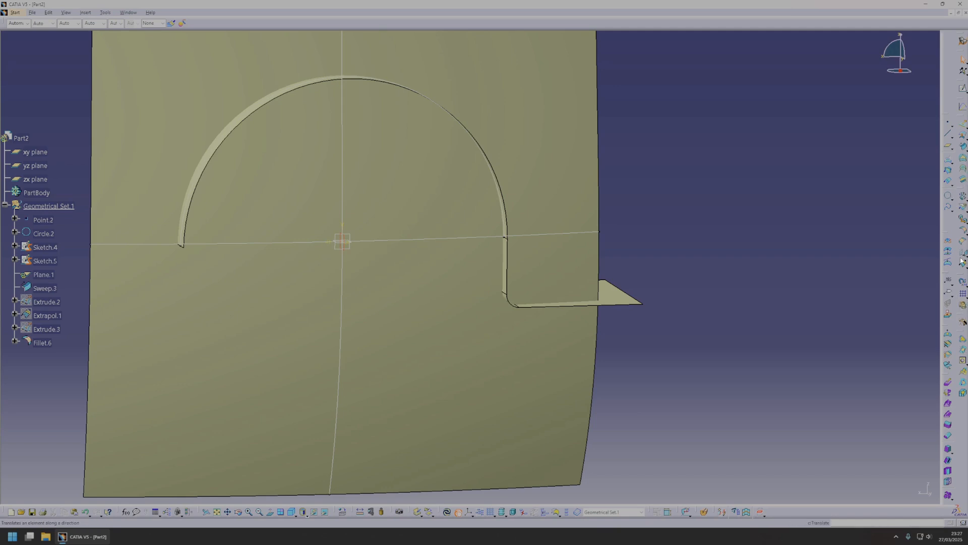
Create the intersection curve between the filleted arch surface Fillet.6 and the fender surface Sweep.3.
left_click(950, 172)
left_click(625, 295)
left_click(577, 333)
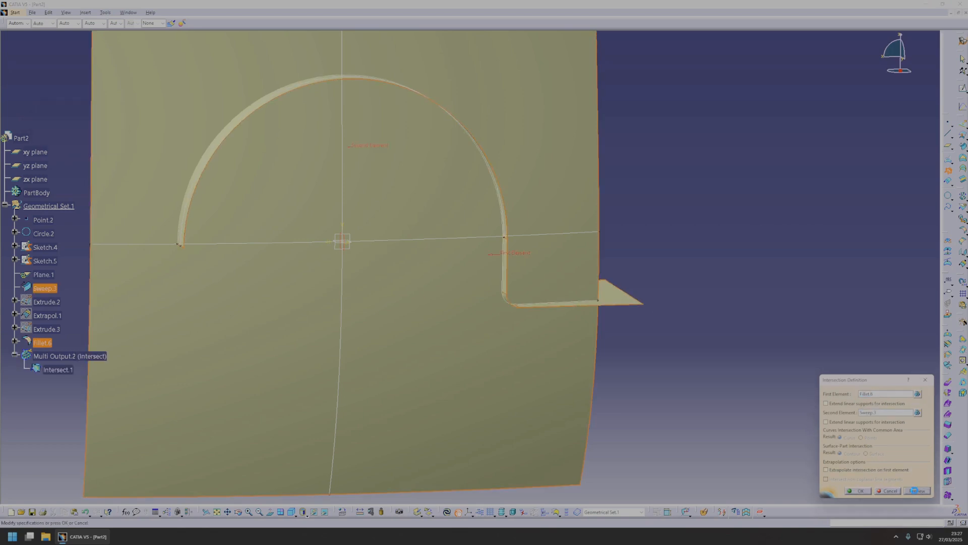
left_click(858, 491)
Set up a linear swept surface of subtype With reference surface, using Intersect.1 as guide curve 1 and Sweep.3 as the reference surface.
middle_click_drag(509, 302, 509, 278)
scroll(538, 244, "up", 1)
middle_click_drag(538, 244, 448, 80)
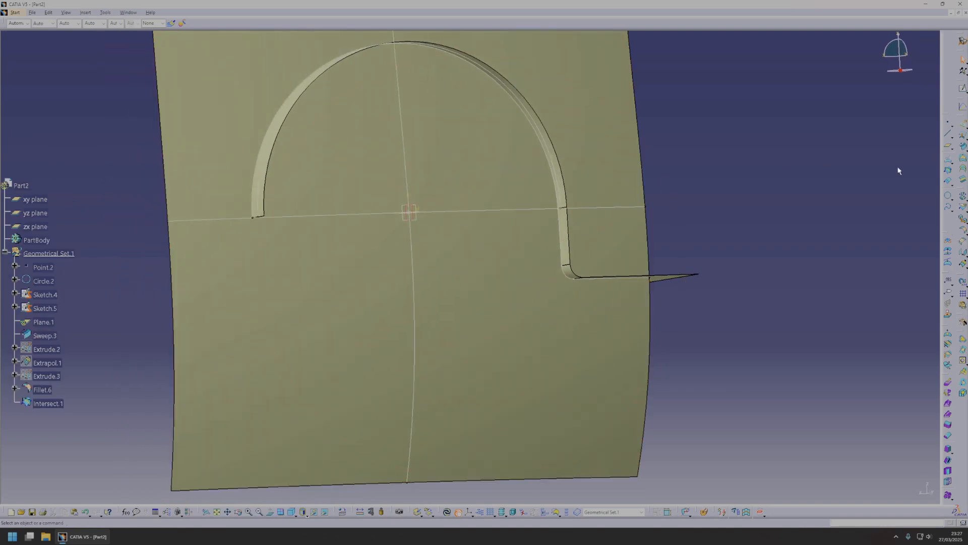
middle_click_drag(711, 157, 732, 174)
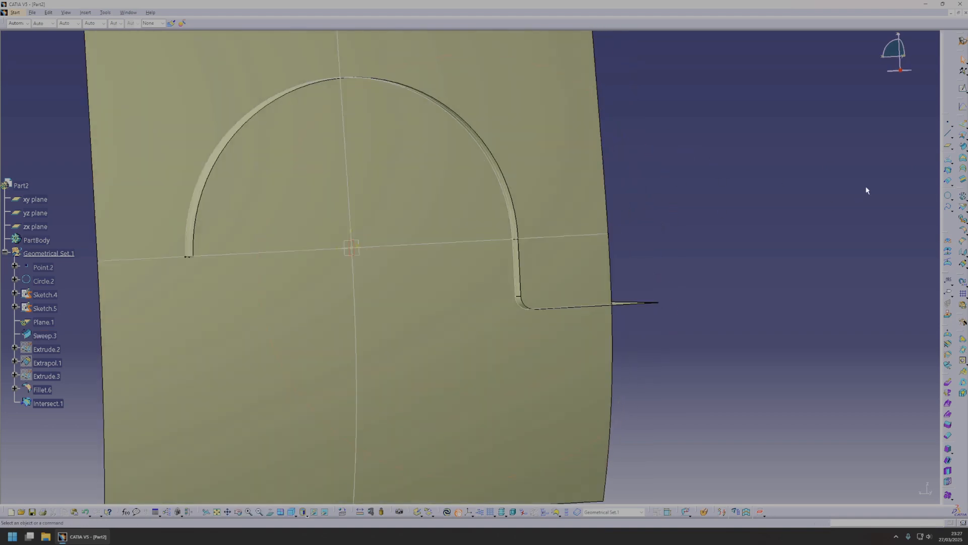
left_click(963, 146)
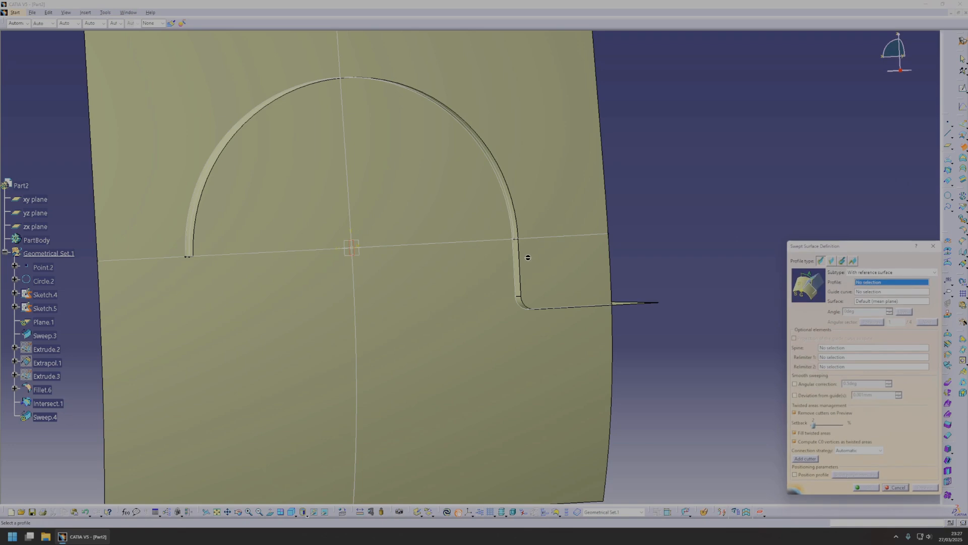
left_click(517, 253)
middle_click_drag(719, 302, 464, 264)
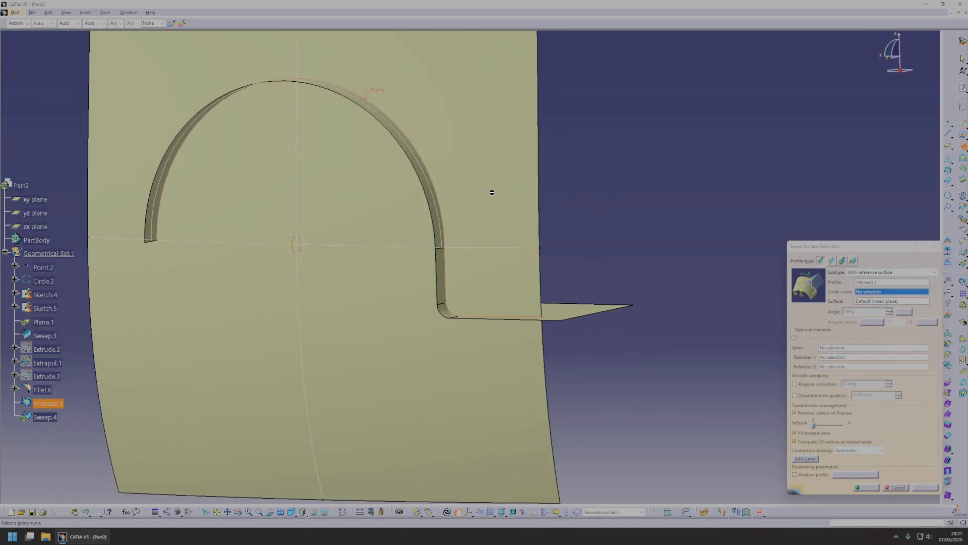
left_click(830, 262)
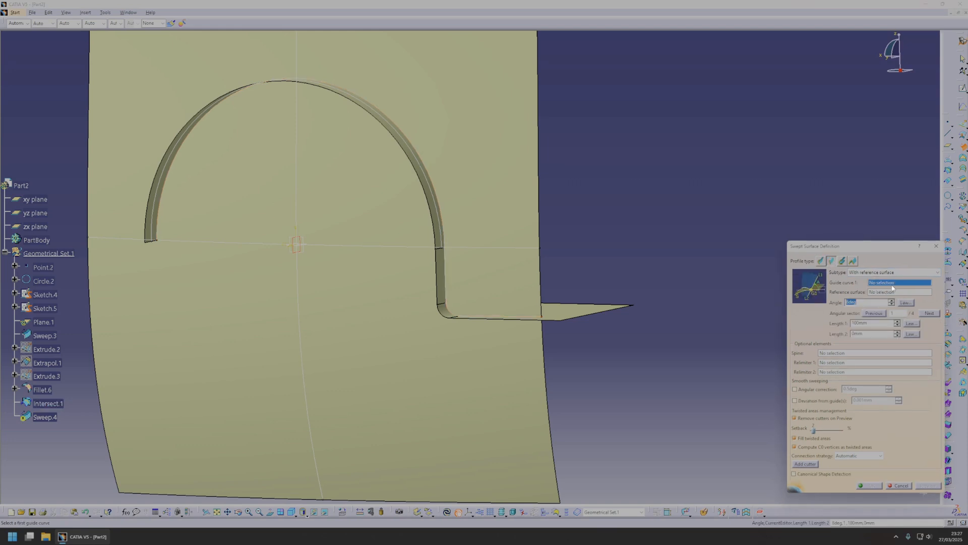
left_click(443, 223)
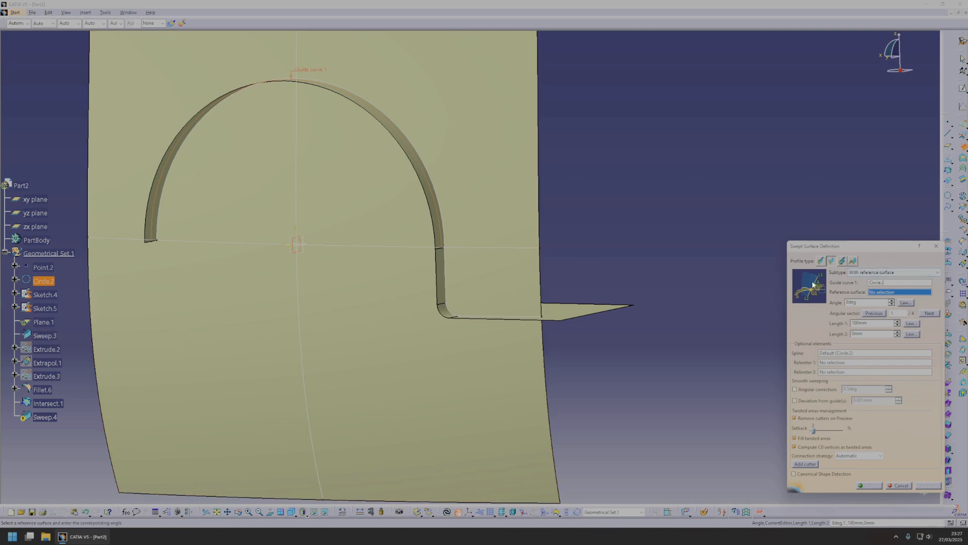
left_click(899, 283)
left_click(442, 285)
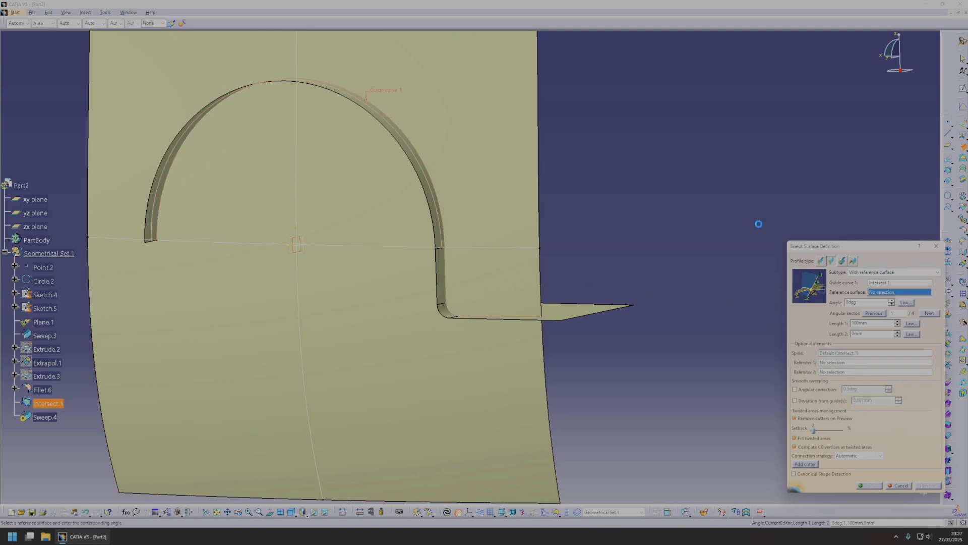
left_click(479, 171)
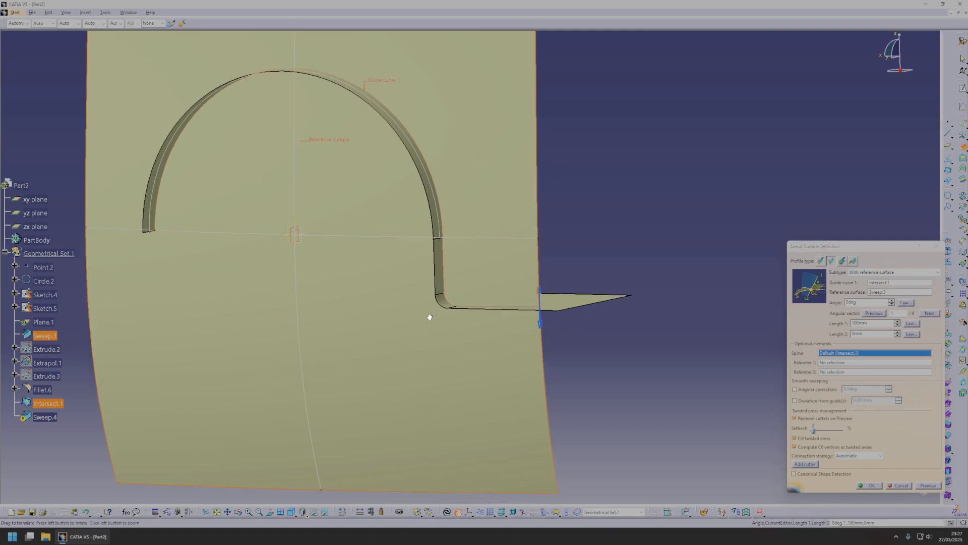
Set the linear sweep's angle to 82 degrees, choose the angular sector directed inward behind the fender surface, and create it with length 1 at 100 mm.
middle_click_drag(428, 335, 577, 238)
middle_click_drag(536, 276, 438, 267)
middle_click_drag(621, 316, 385, 194)
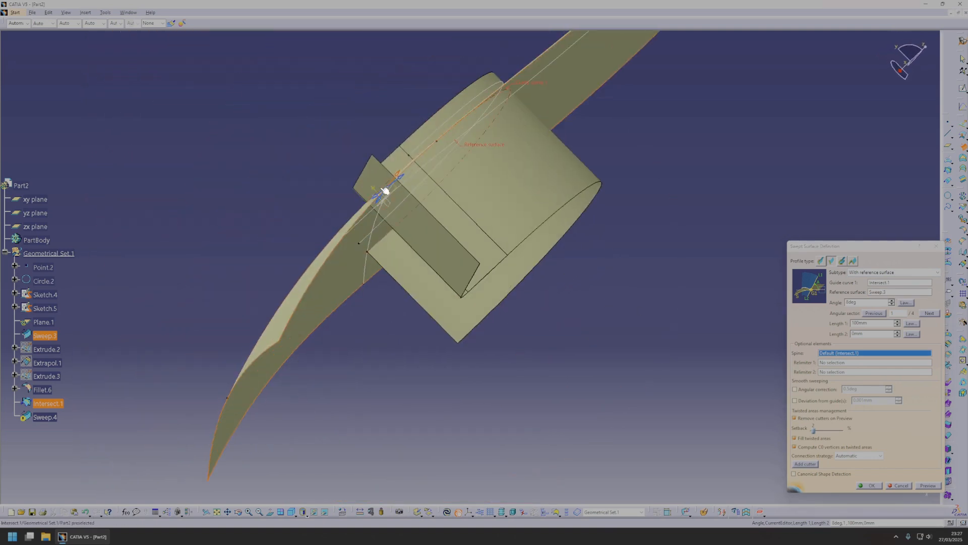
left_click_drag(866, 303, 733, 286)
type("82")
left_click(396, 198)
middle_click_drag(674, 251, 733, 376)
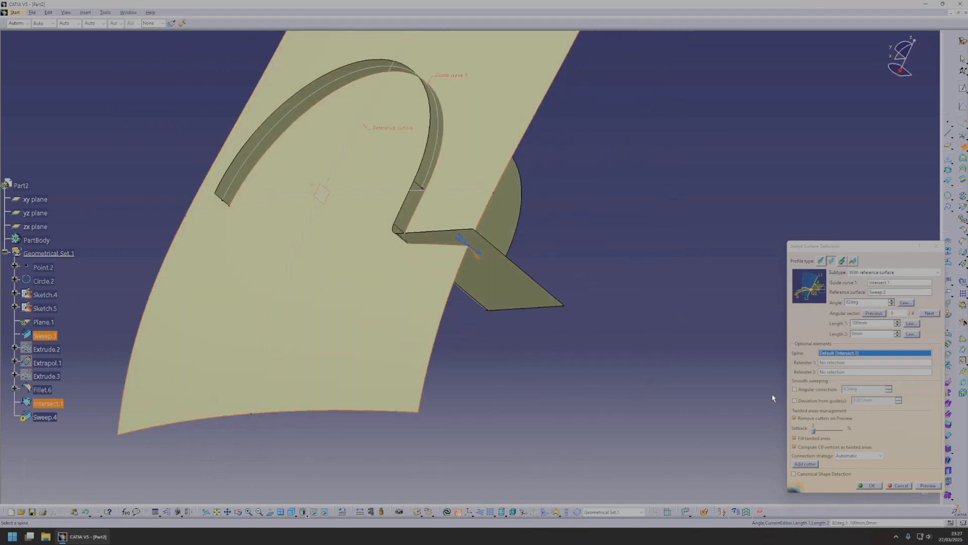
left_click(874, 486)
middle_click_drag(352, 244, 862, 217)
left_click(387, 130)
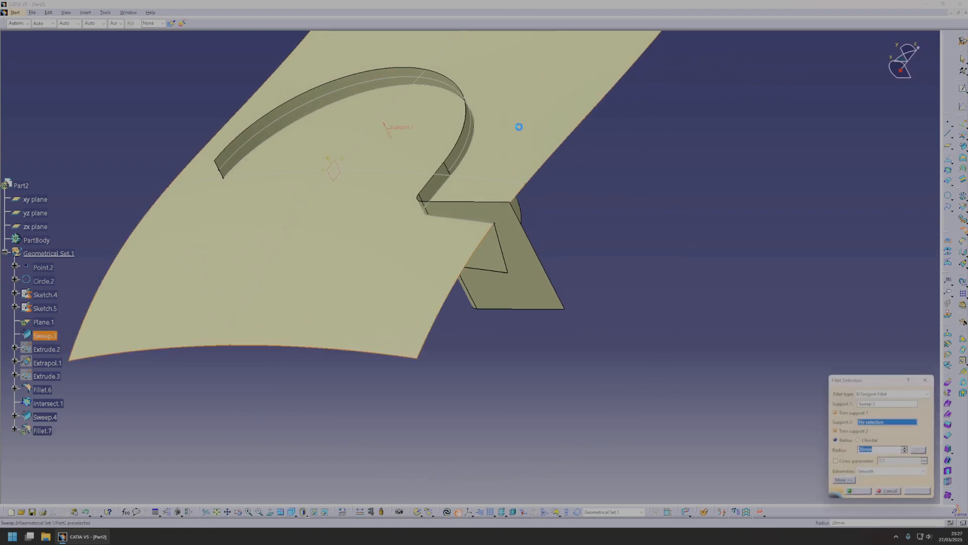
middle_click_drag(689, 243, 555, 182)
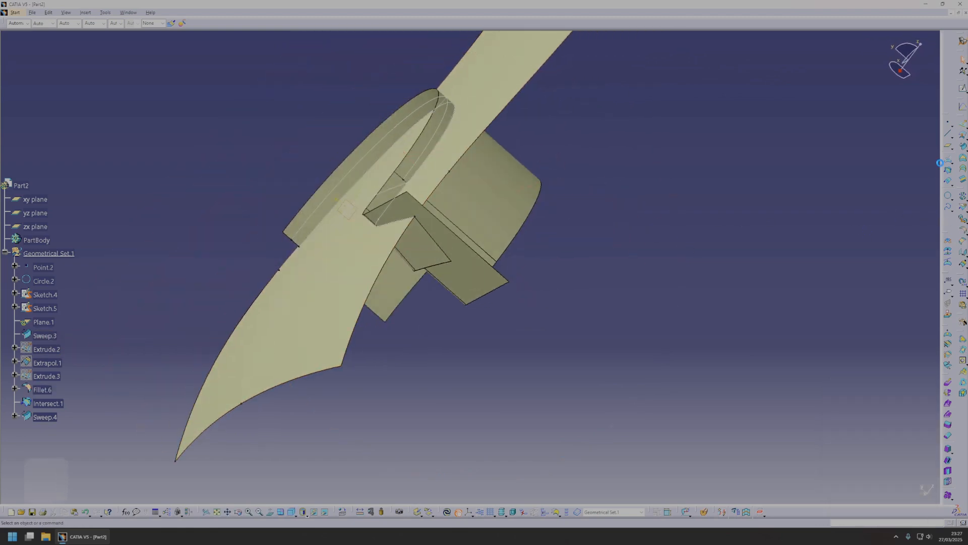
key("Escape")
Create an offset surface from the fender surface Sweep.3, keeping the offset on the inner side behind the fender.
middle_click_drag(487, 224, 463, 121)
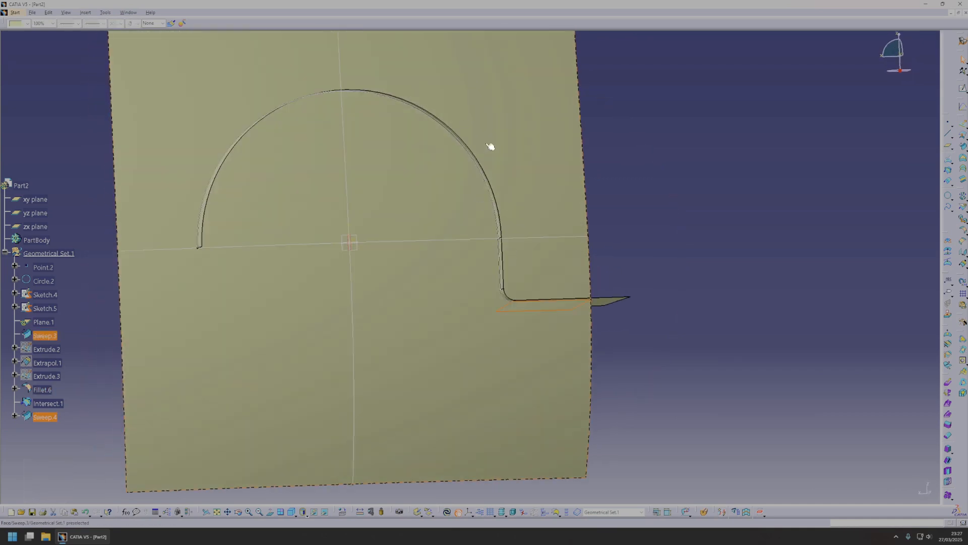
left_click(787, 320)
middle_click_drag(787, 320, 368, 250)
left_click(350, 333)
left_click(959, 137)
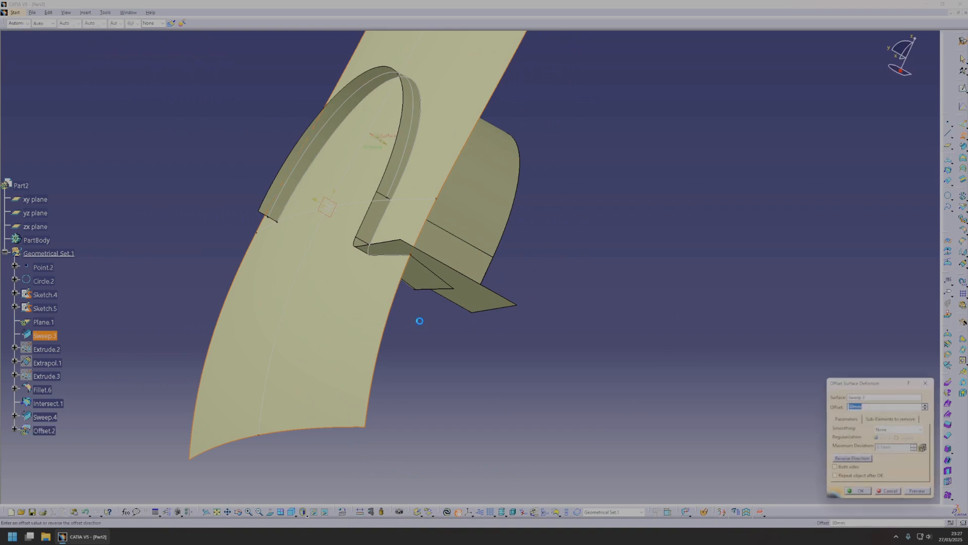
middle_click_drag(535, 353, 479, 331)
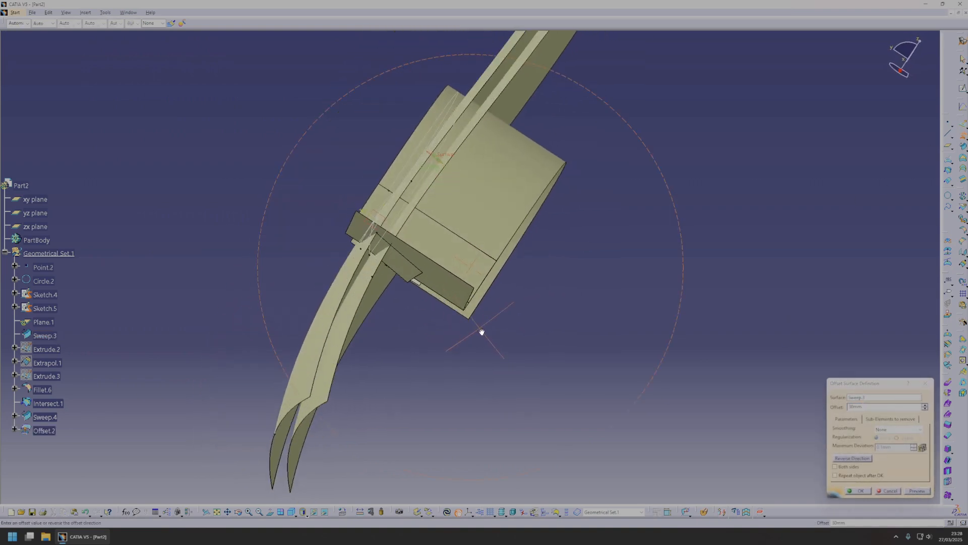
left_click(867, 492)
Create a 5 mm bitangent fillet between the fender surface Sweep.3 and the angled flange Sweep.4, trimming both supports.
left_click(963, 230)
middle_click_drag(408, 238, 466, 196)
left_click(416, 152)
middle_click_drag(417, 152, 422, 236)
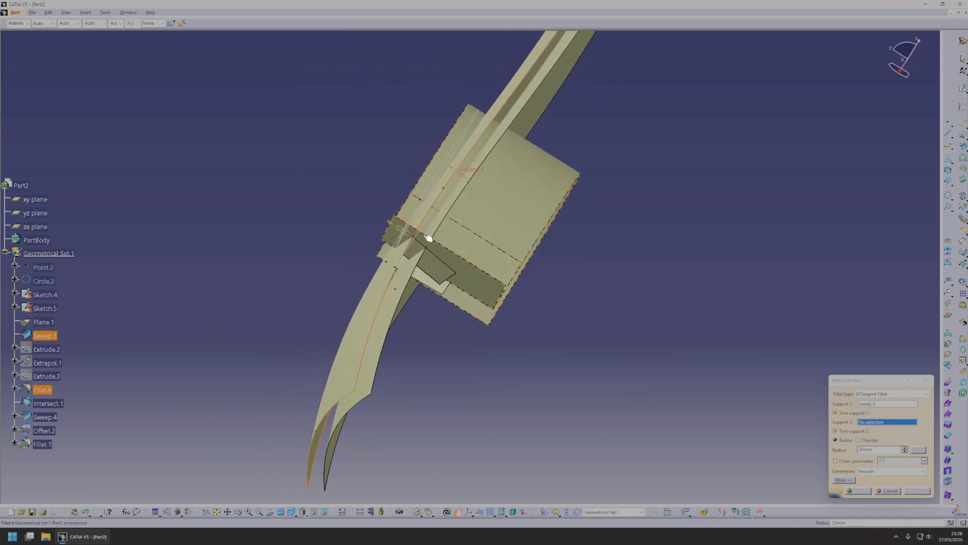
left_click(444, 274)
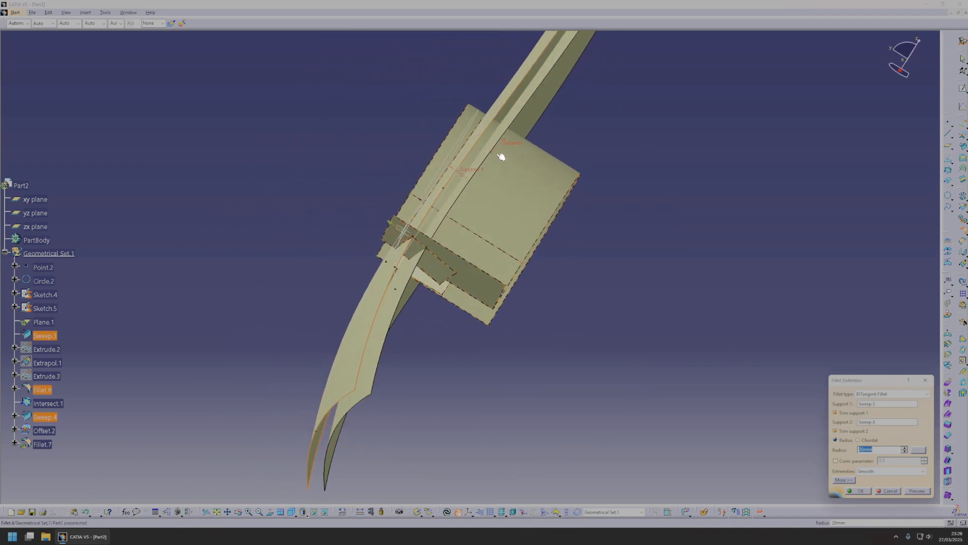
left_click(915, 494)
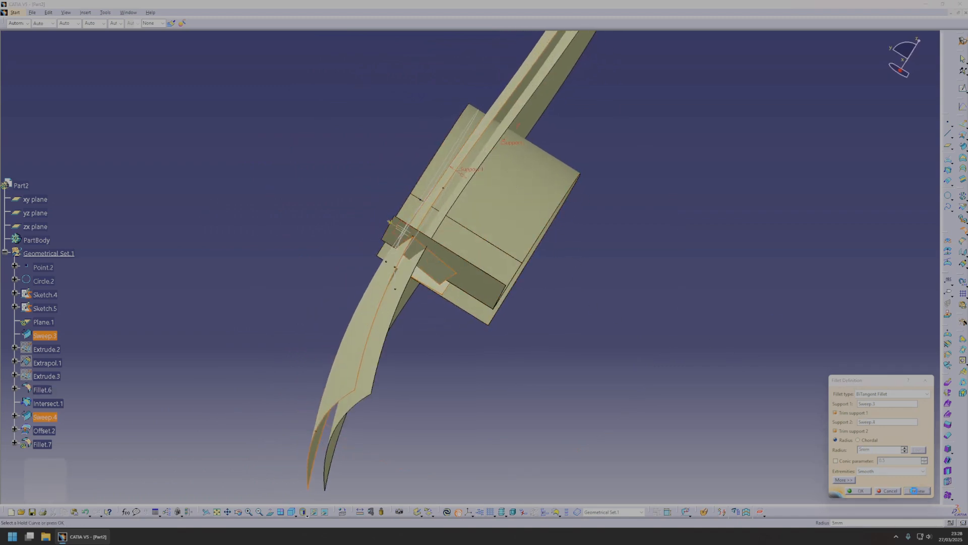
type("5")
middle_click_drag(500, 374, 492, 326)
left_click(858, 491)
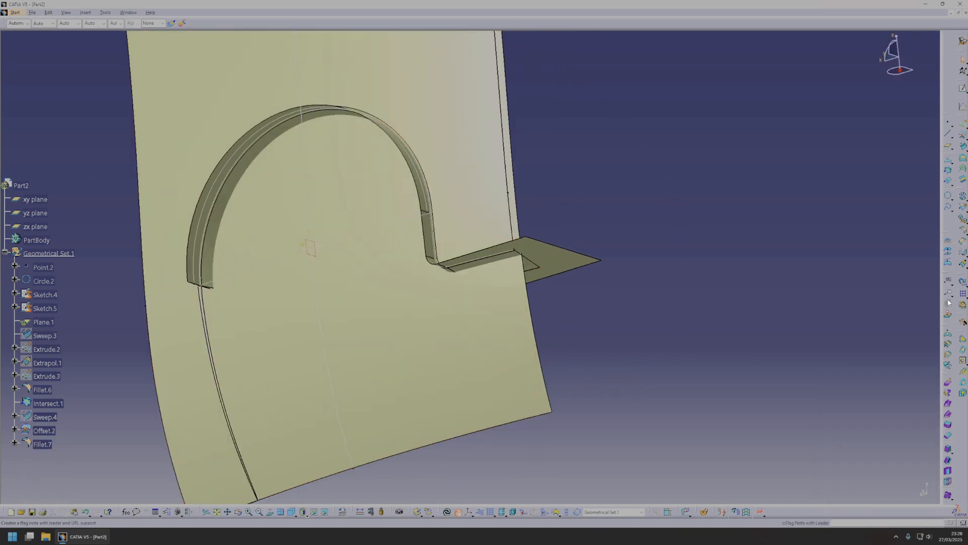
Create a 5 mm bitangent fillet between the offset surface Offset.2 and the filleted fender surface Fillet.7, trimming both supports.
left_click(962, 232)
middle_click_drag(469, 265, 462, 246)
left_click(462, 247)
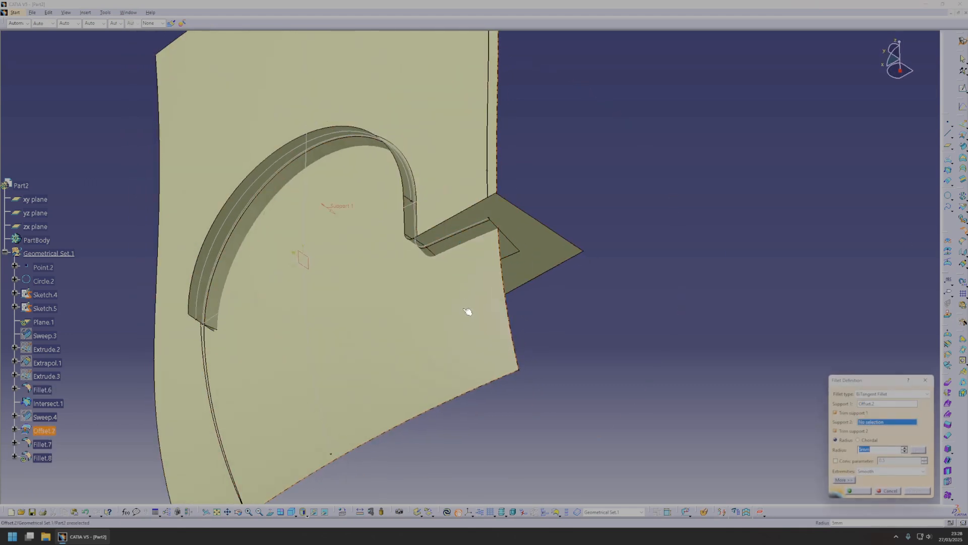
left_click(469, 236)
middle_click_drag(382, 251, 300, 288)
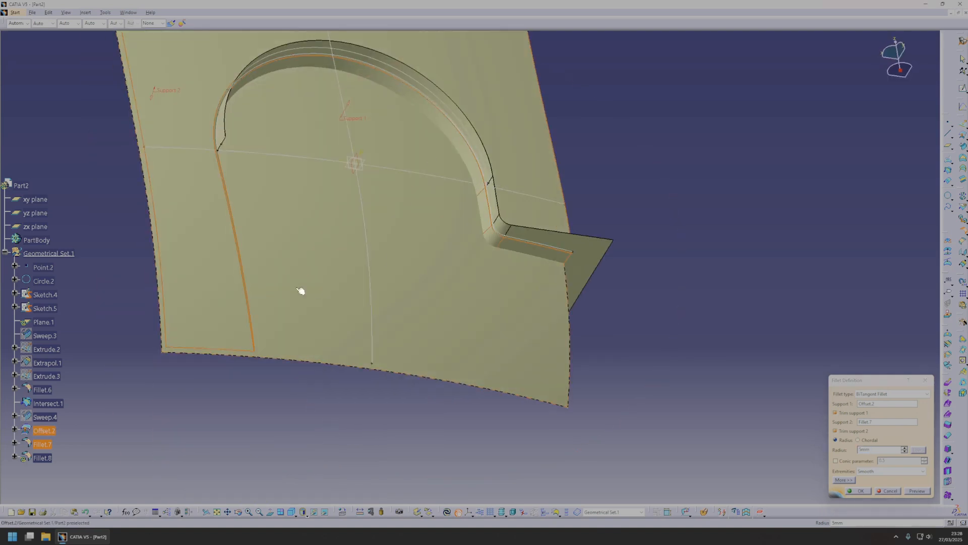
left_click(919, 490)
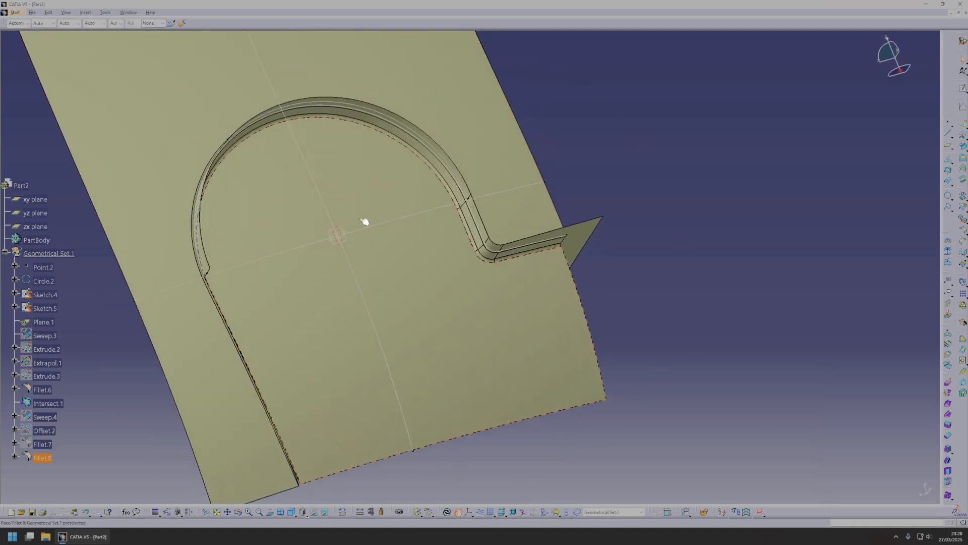
On a new sketch in the zx plane, draw a slanted line from the origin past the arch and constrain it at 45 degrees to the vertical axis.
middle_click_drag(649, 290, 496, 314)
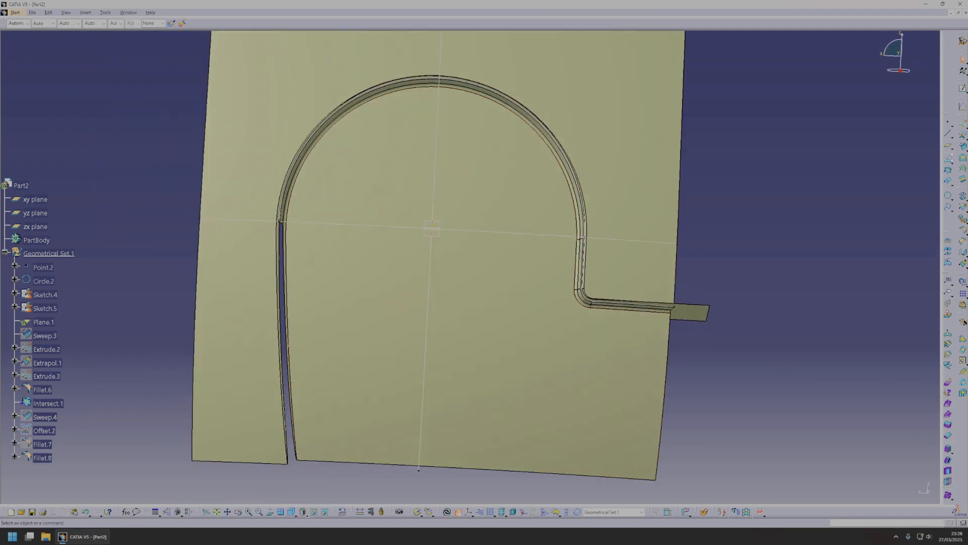
left_click(963, 88)
left_click(440, 222)
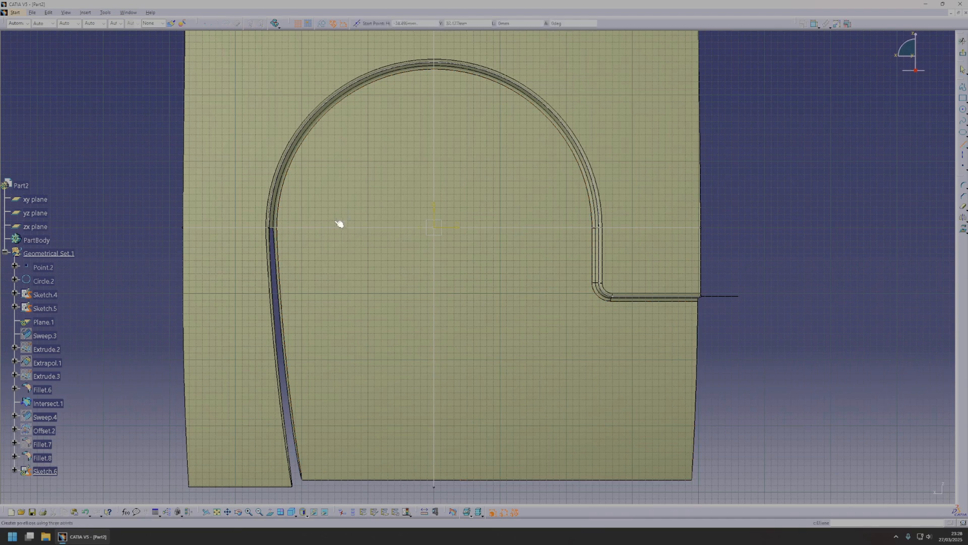
left_click(438, 229)
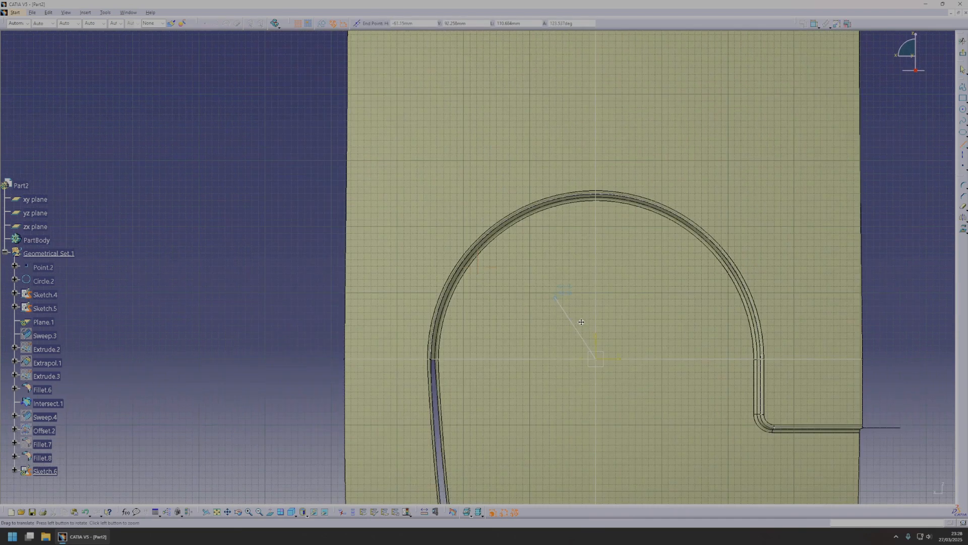
left_click(345, 118)
left_click(814, 24)
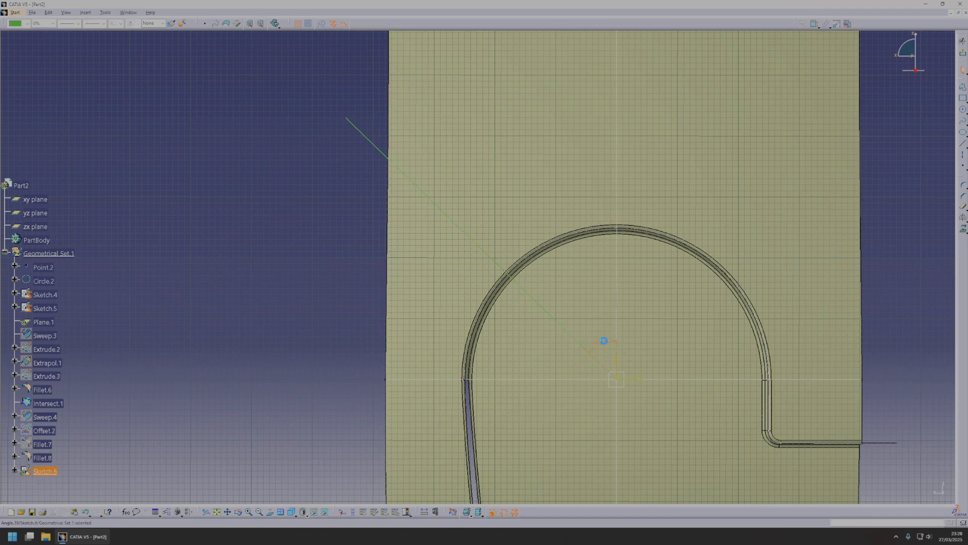
left_click(605, 344)
type("45")
key("Return")
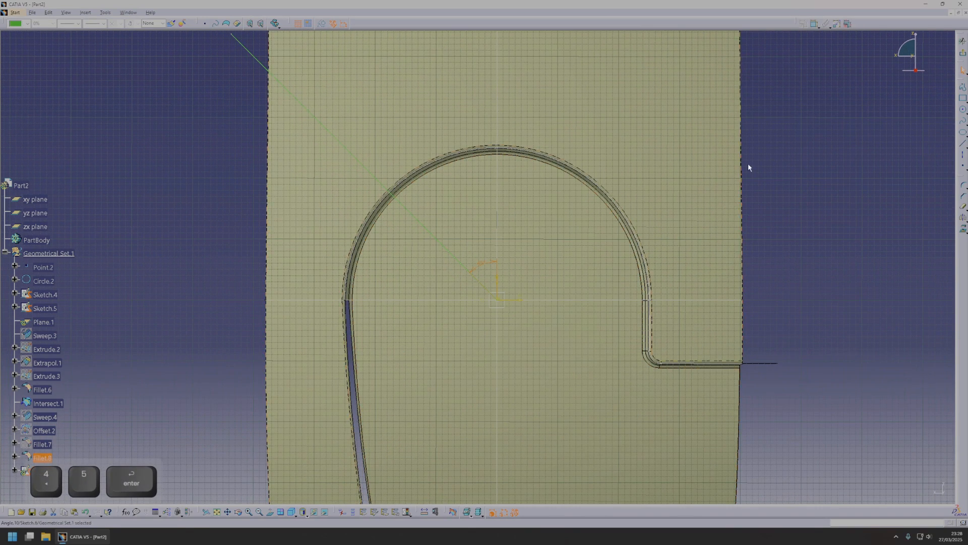
left_click(963, 144)
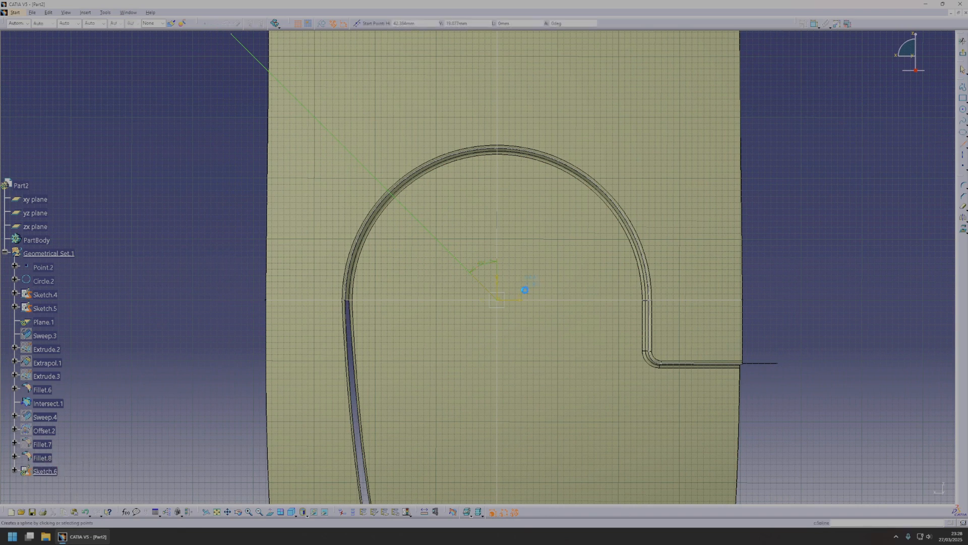
left_click(499, 300)
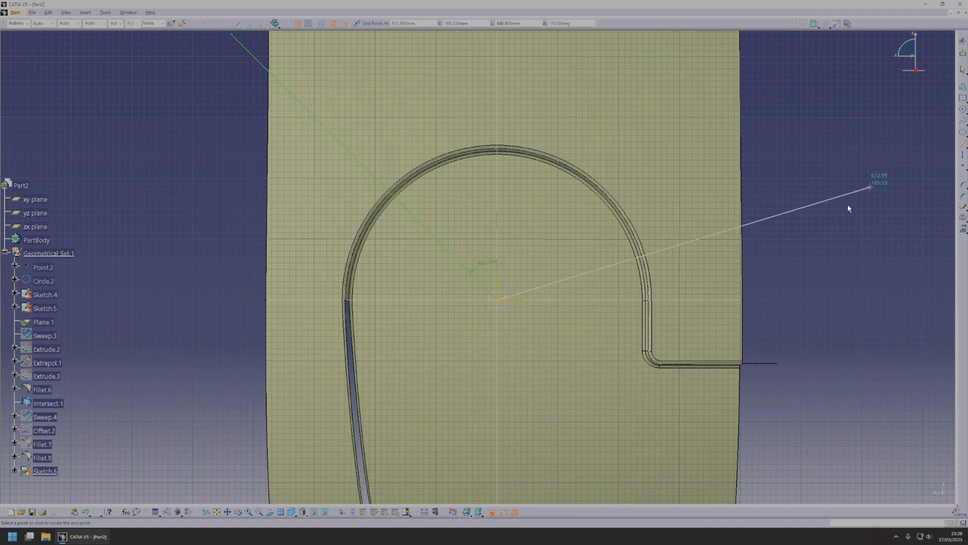
key("Escape")
Sketch a long vertical line just inside the fender's straight side edge, spanning from below the surface to above its upper end.
left_click(964, 146)
middle_click_drag(810, 274, 388, 283)
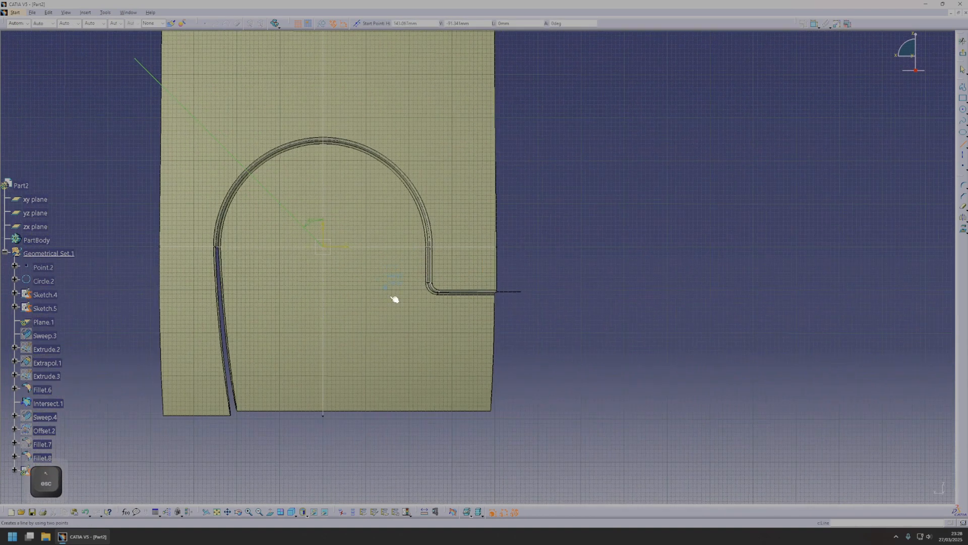
scroll(476, 143, "up", 2)
left_click(480, 465)
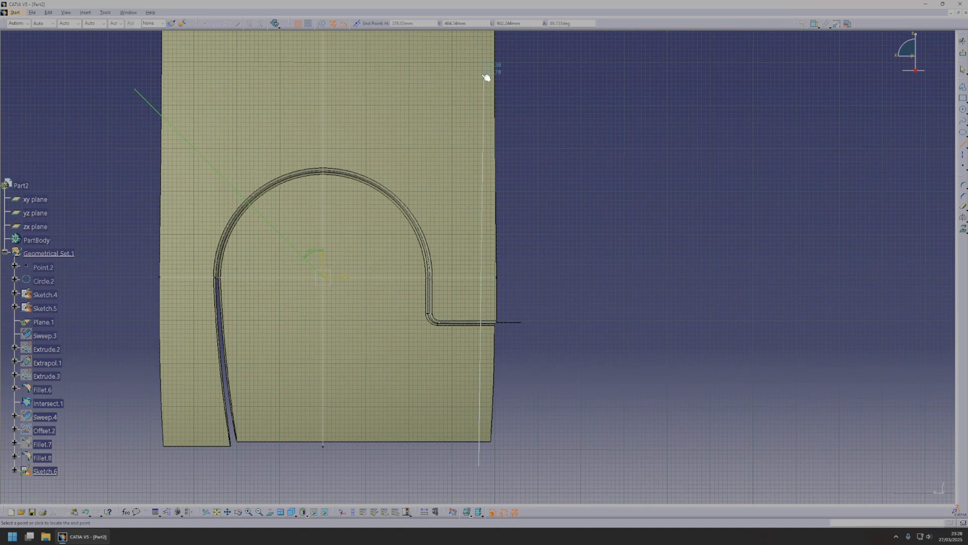
middle_click_drag(475, 59, 481, 122)
left_click(487, 35)
key("Escape")
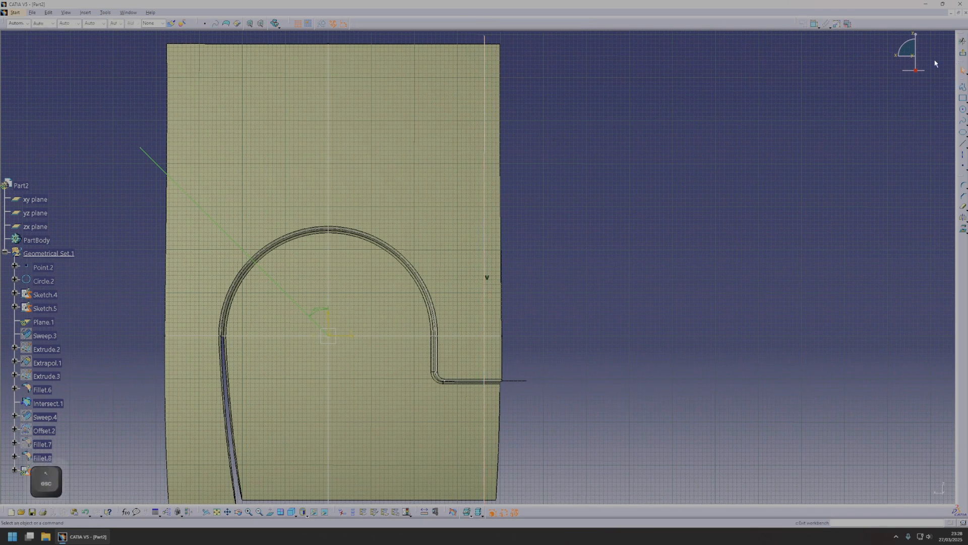
Dimension the distance between the vertical line and the vertical axis and set it to 360 mm.
left_click(815, 25)
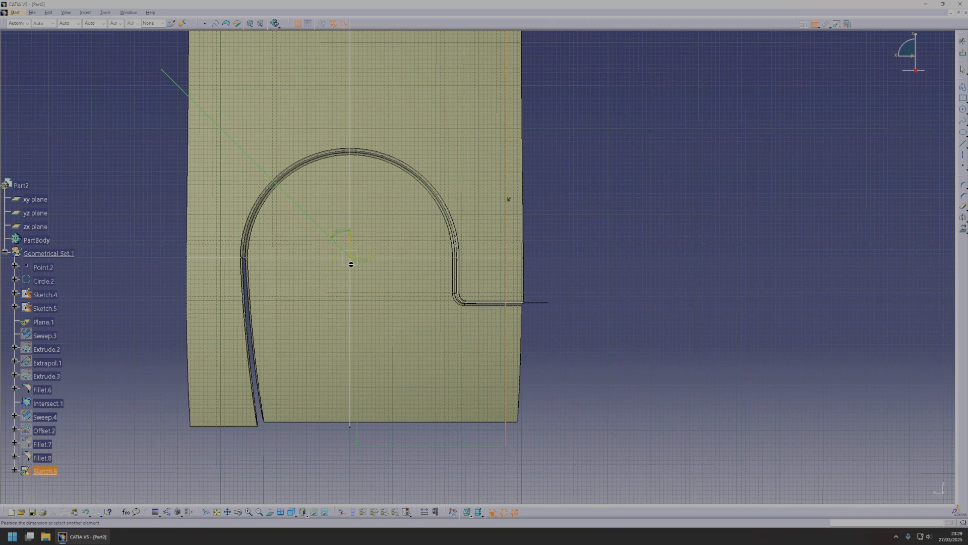
left_click(352, 247)
double_click(380, 239)
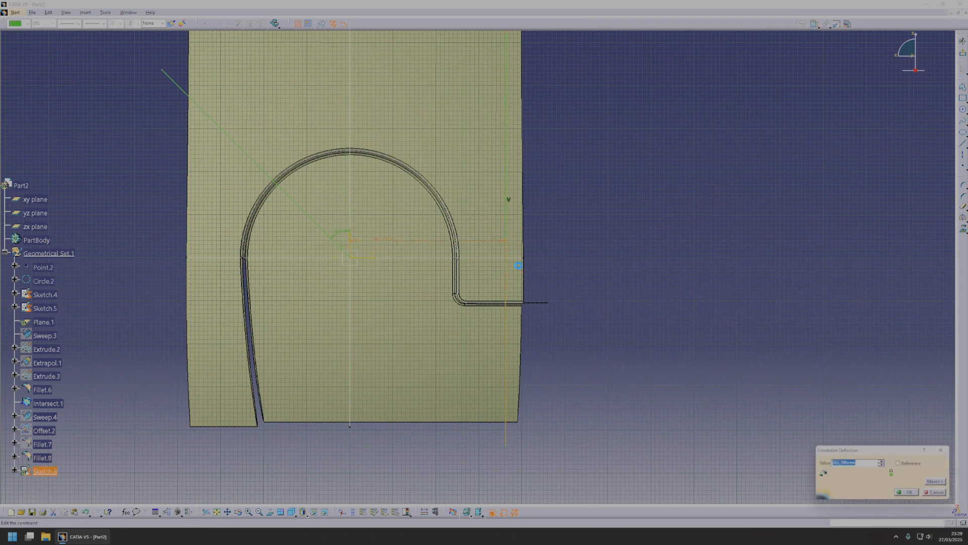
type("360")
key("Return")
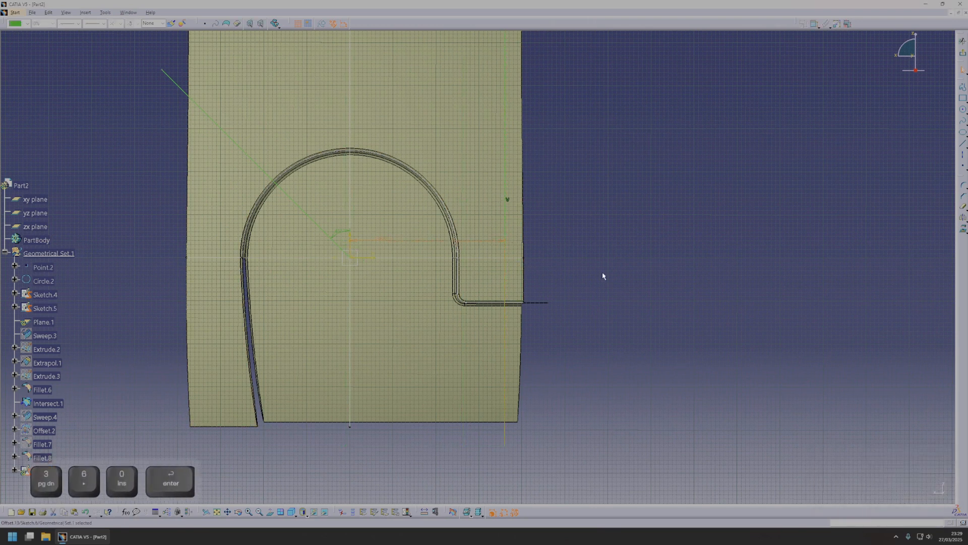
middle_click_drag(627, 307, 629, 269)
key("Escape")
Draw a slanted line from the sketch origin to the lower endpoint of the vertical line.
middle_click_drag(610, 360, 599, 269)
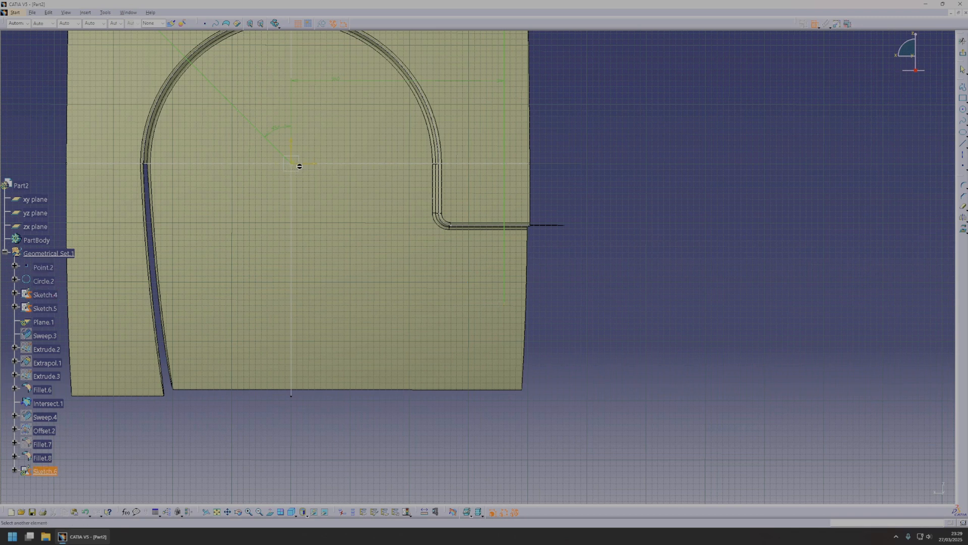
key("Escape")
left_click(962, 144)
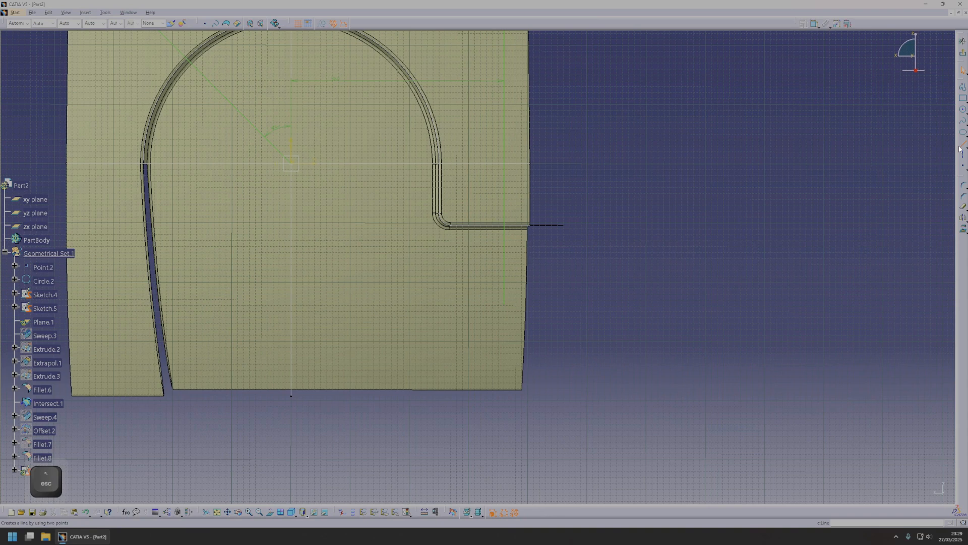
left_click(295, 167)
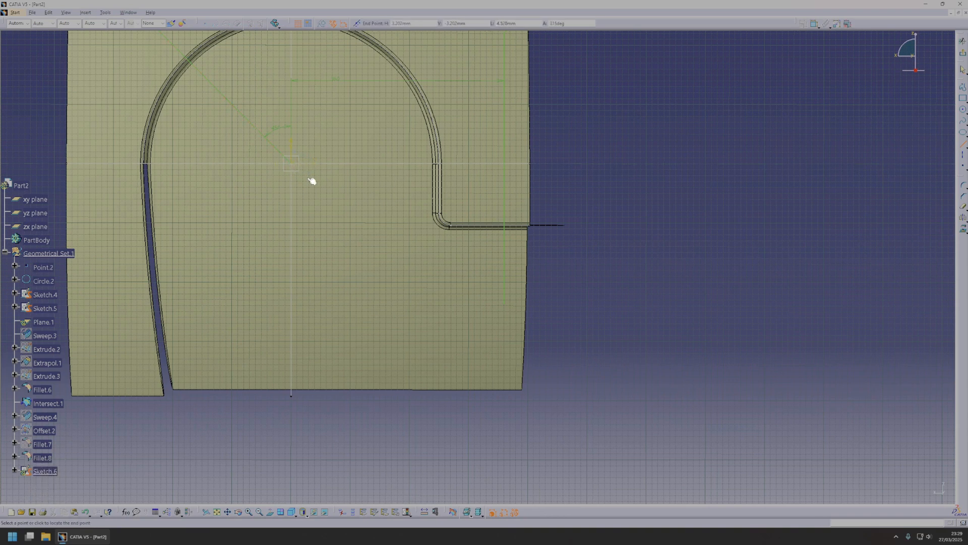
left_click(505, 304)
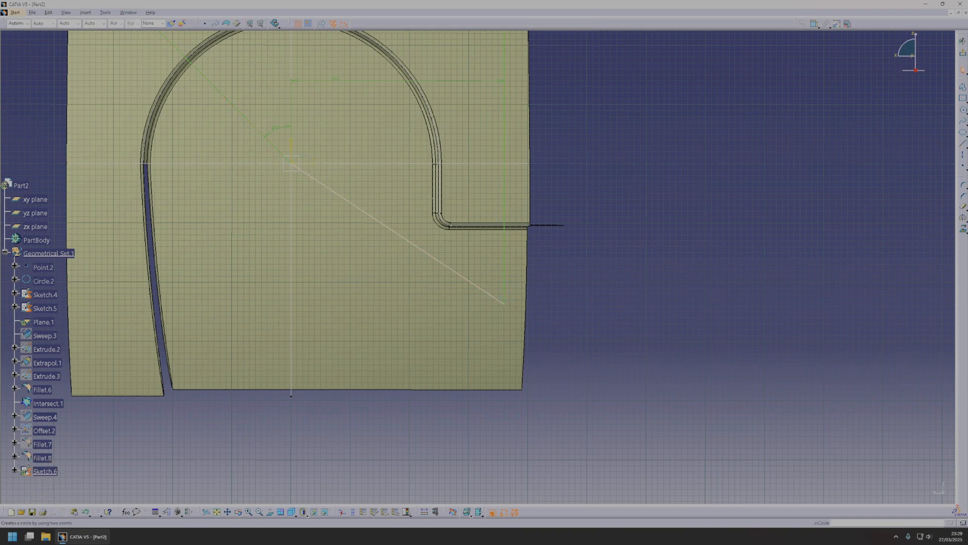
Exit the sketch and extrude Sketch.6 as a surface along its normal through the fender.
left_click(962, 40)
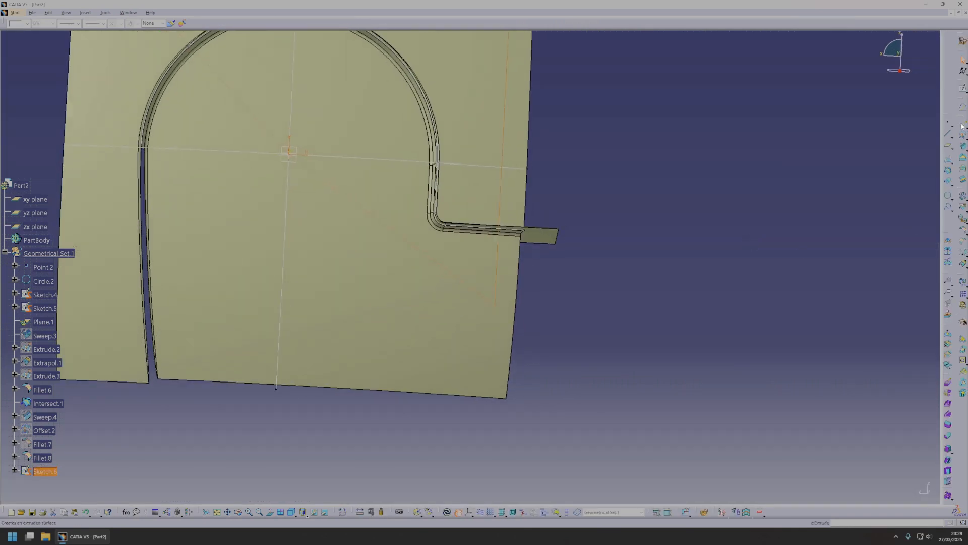
middle_click_drag(598, 164, 434, 283)
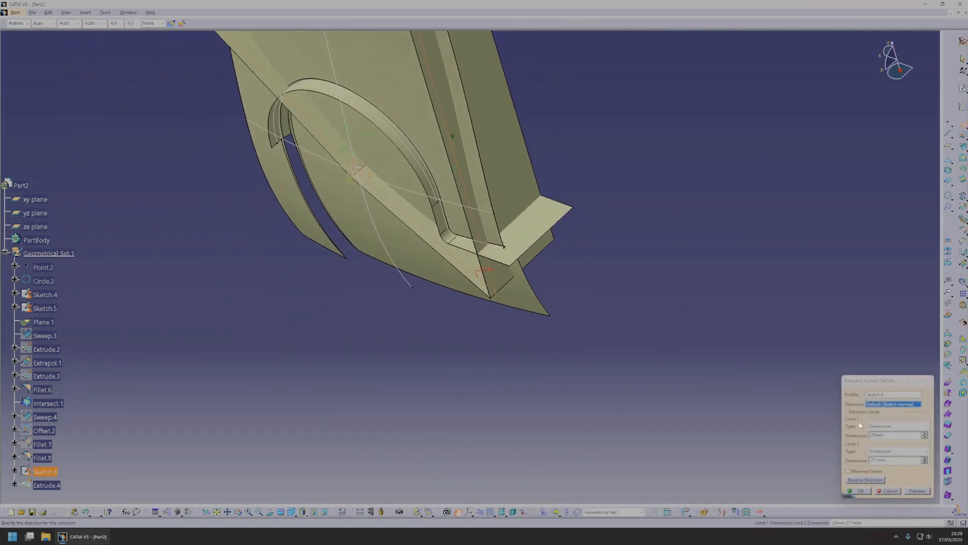
left_click(866, 491)
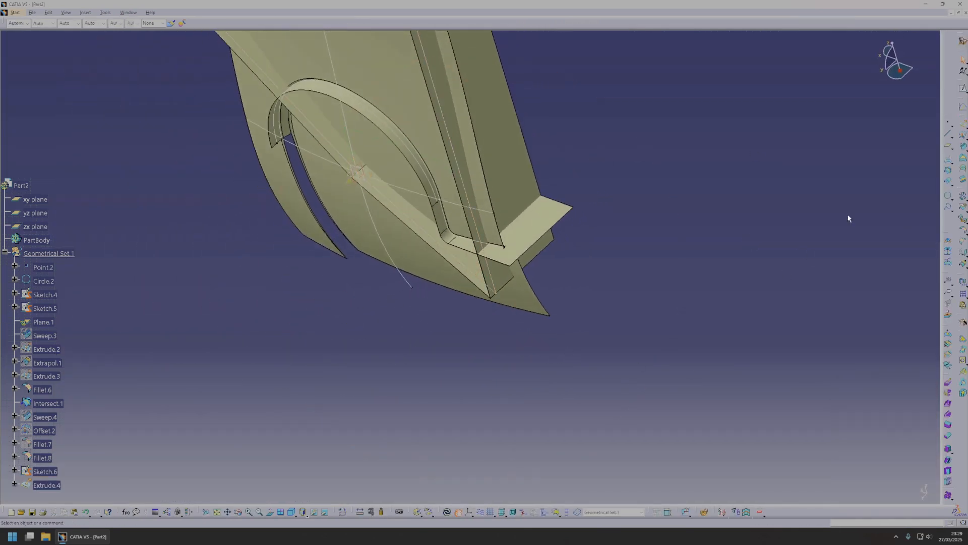
Split the filleted surface Fillet.8 with the extruded surface Extrude.4, keeping the upper portion between the cutting walls.
left_click(962, 210)
middle_click_drag(263, 214, 369, 170)
left_click(446, 132)
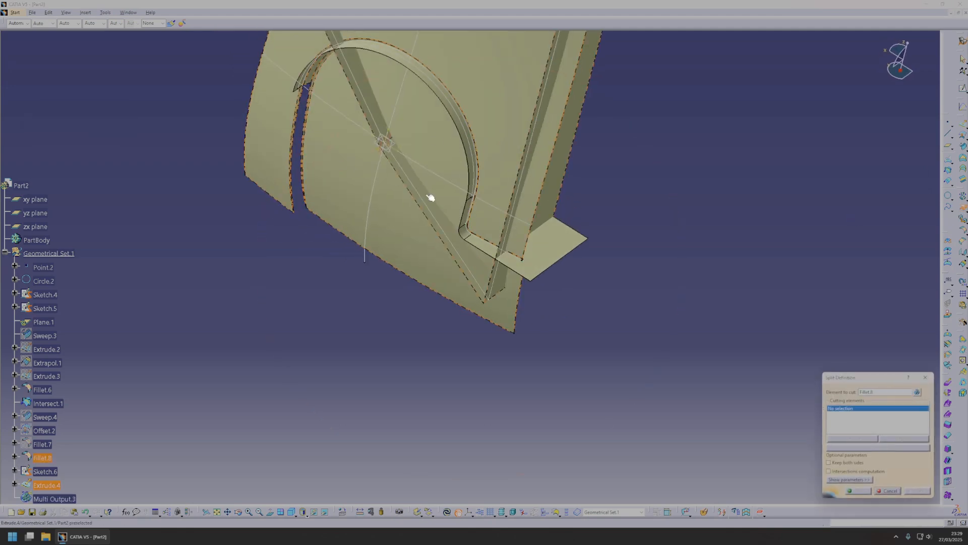
left_click(430, 196)
middle_click_drag(529, 285, 563, 280)
left_click(861, 492)
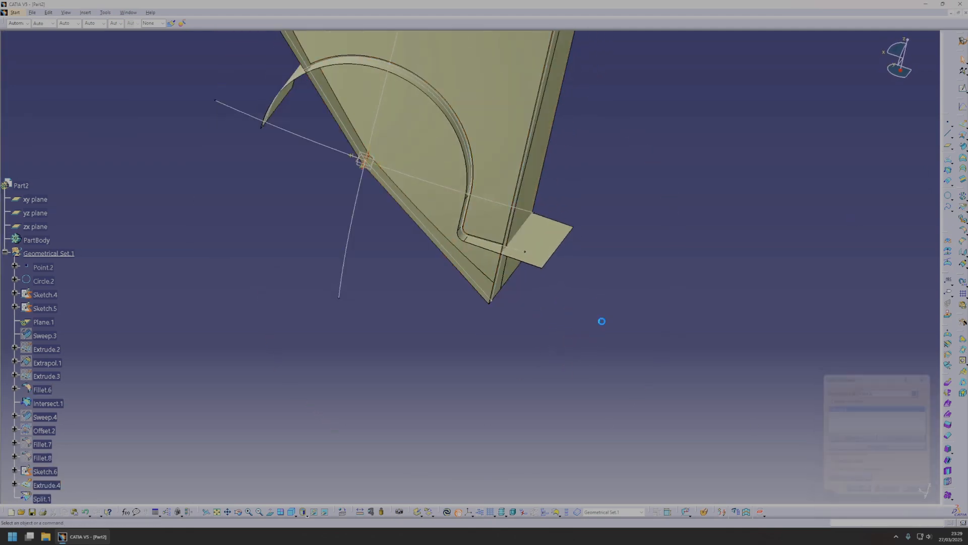
Offset the filleted arch surface Fillet.6 toward the inside of the wheel arch.
middle_click_drag(570, 241, 542, 229)
right_click(542, 223)
left_click(564, 229)
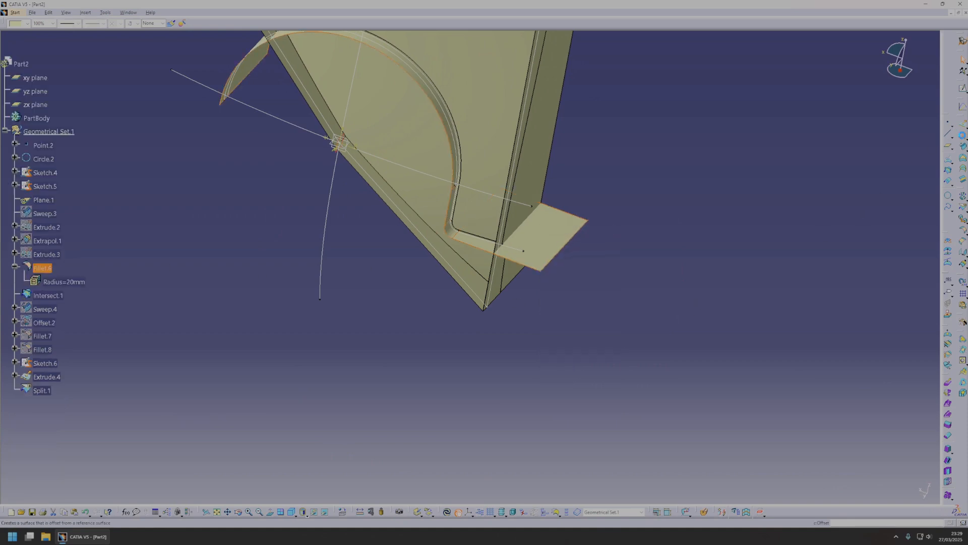
left_click(962, 136)
middle_click_drag(580, 254, 592, 253)
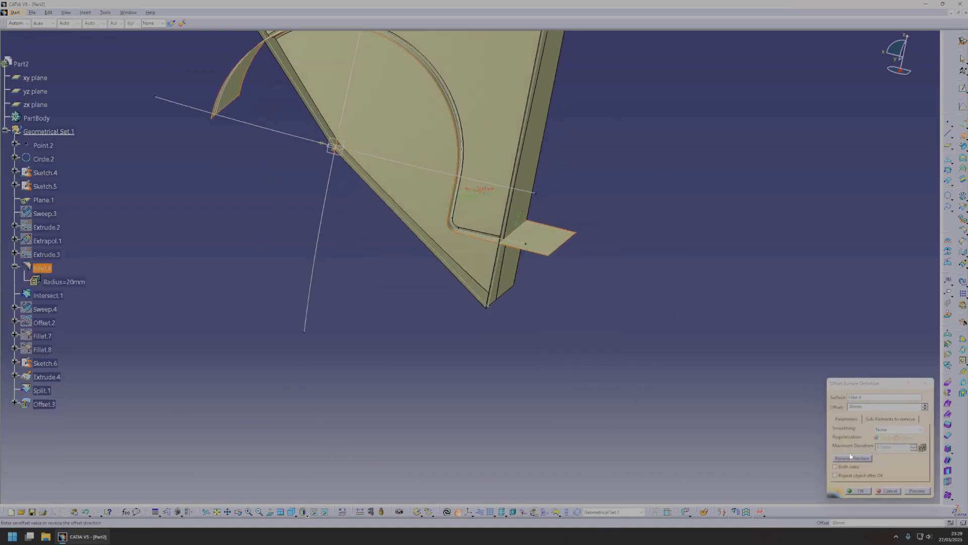
middle_click_drag(566, 315, 590, 299)
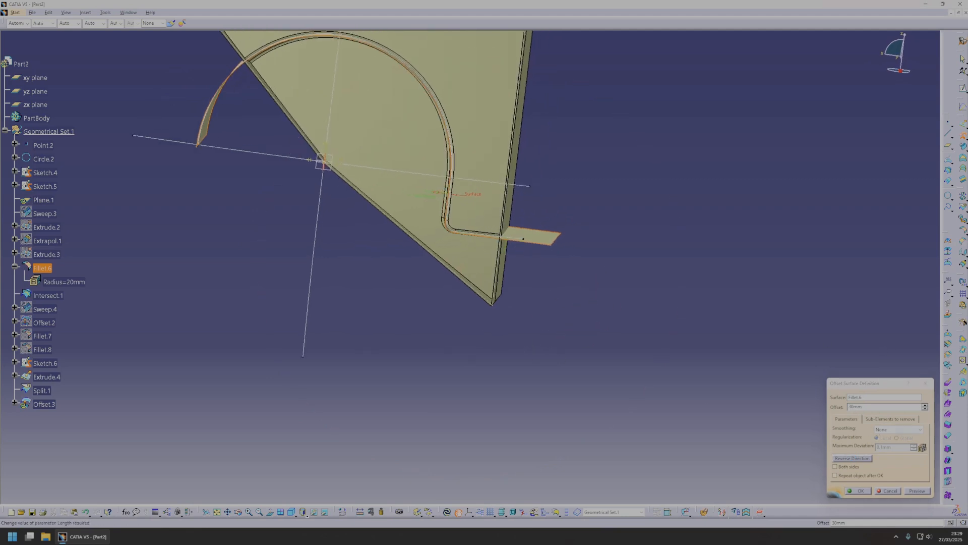
left_click(923, 491)
middle_click_drag(375, 231, 382, 225)
left_click_drag(434, 195, 412, 190)
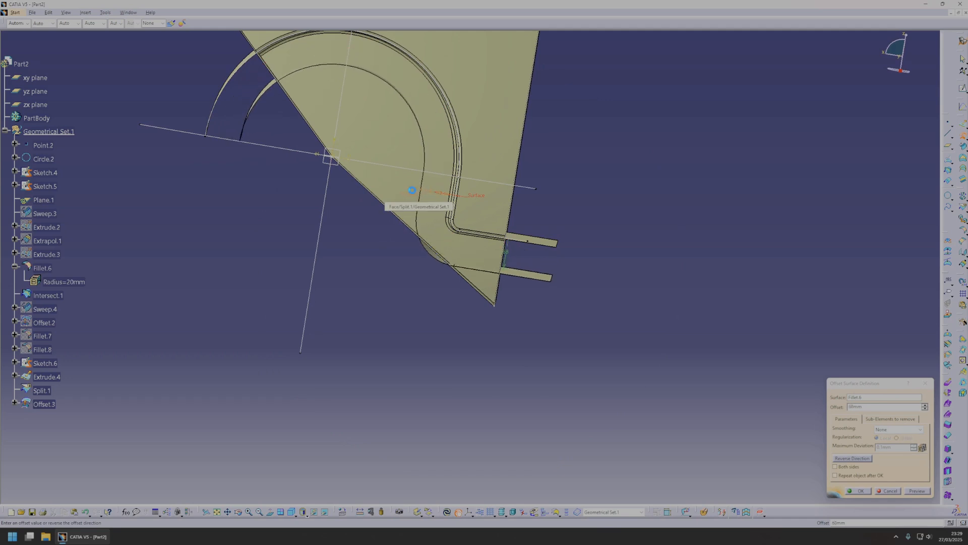
left_click(855, 492)
Edit Sketch.6 so the lower corner of its slanted and vertical lines sits farther down, beyond the new offset surface.
middle_click_drag(440, 297, 447, 257)
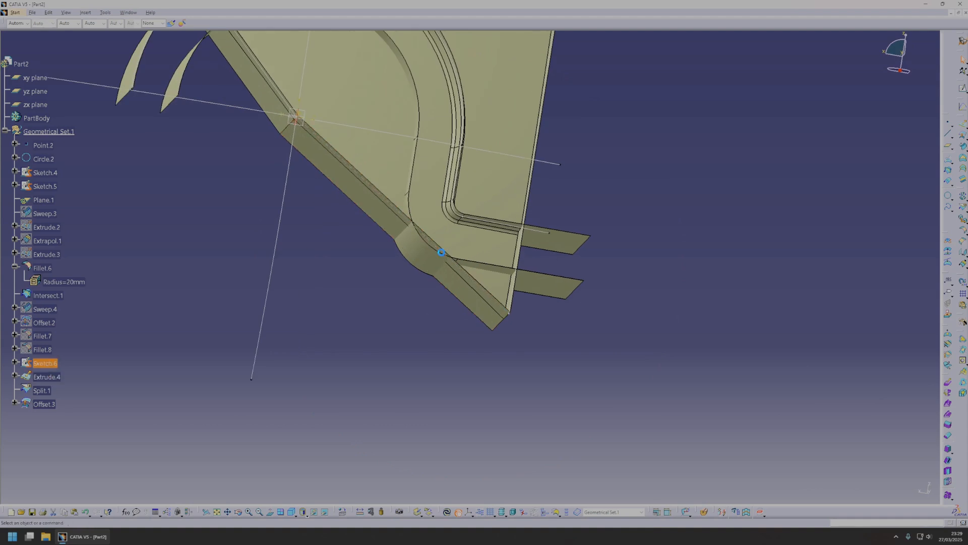
double_click(441, 252)
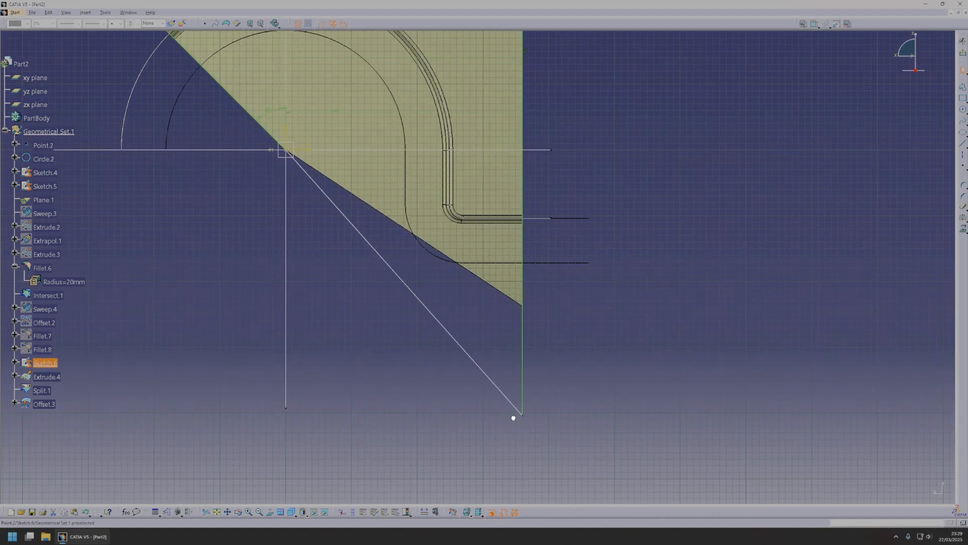
left_click(961, 54)
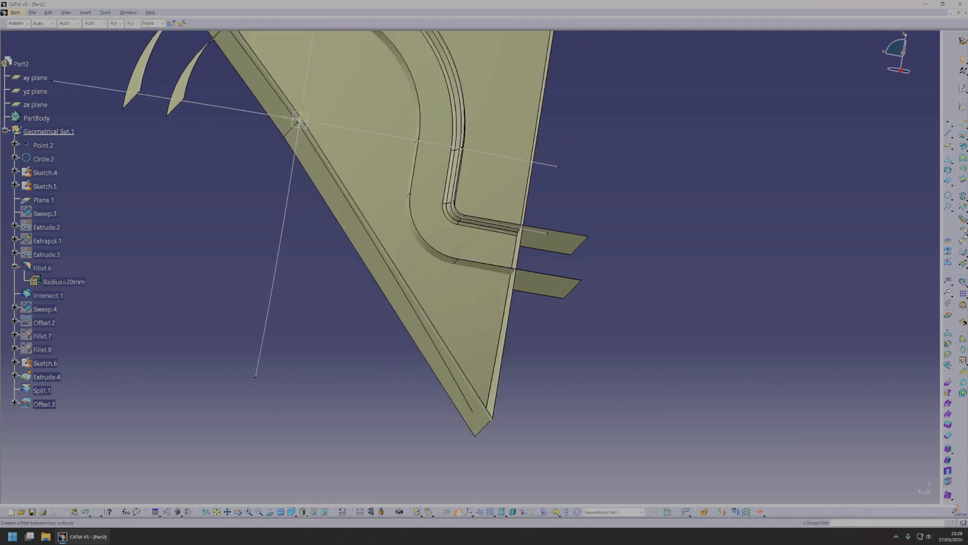
Split Split.1 with the offset surface Offset.3, keeping the flange band along the arch.
left_click(963, 207)
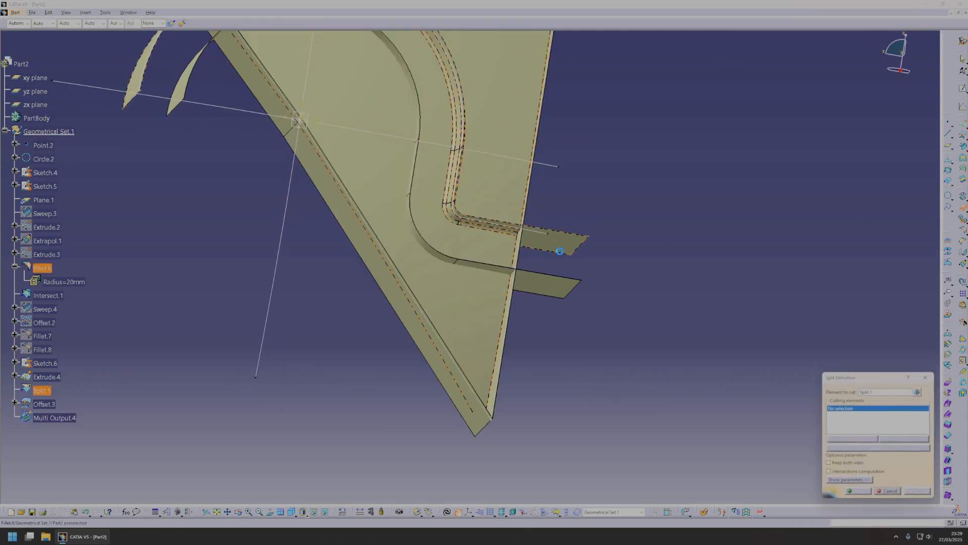
left_click(512, 271)
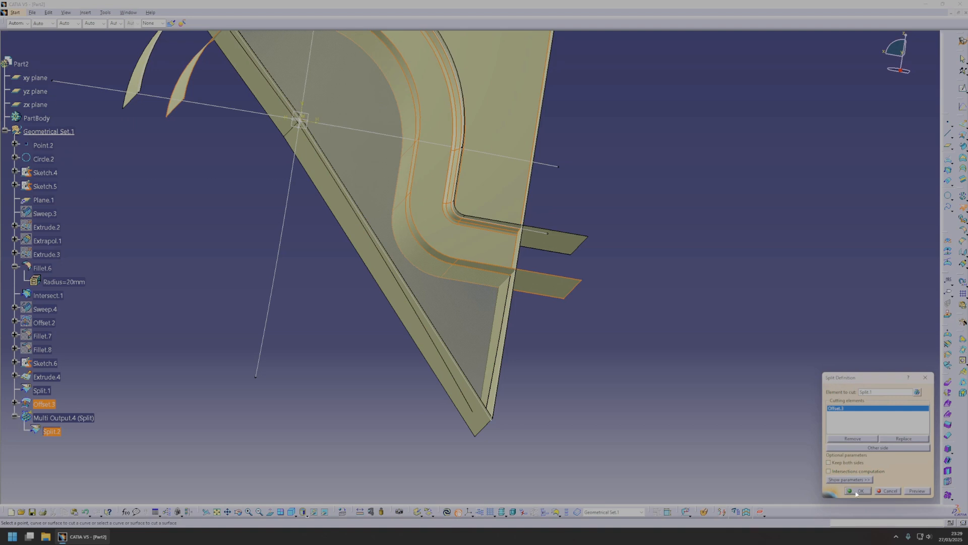
left_click(858, 491)
Hide the offset surface Offset.3, the arch surface Fillet.6 and the extruded cutting walls Extrude.4.
left_click(552, 290)
key("space")
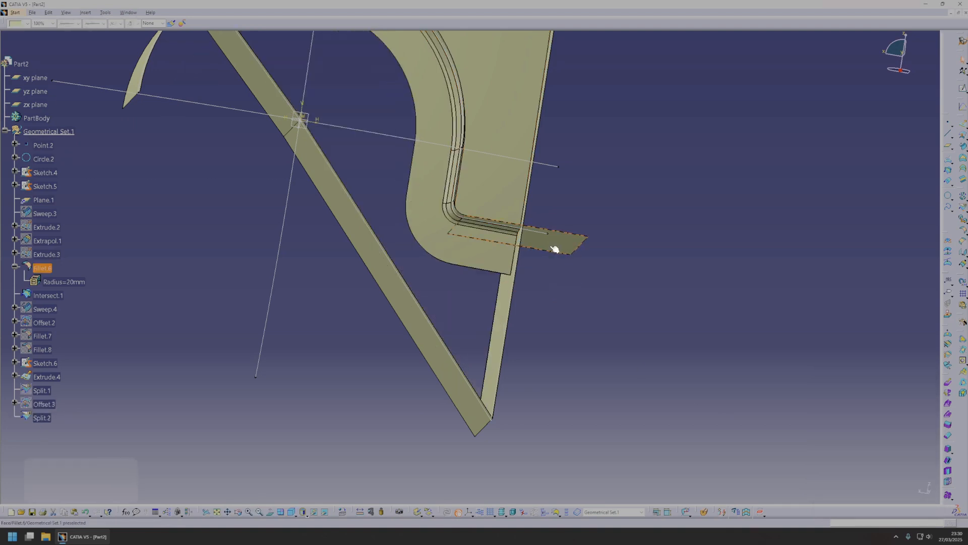
left_click(549, 244)
key("space")
left_click(510, 312)
key("space")
Hide the trimming sketch Sketch.6 and the vertical construction curve through the arch centre.
middle_click_drag(475, 281, 537, 407)
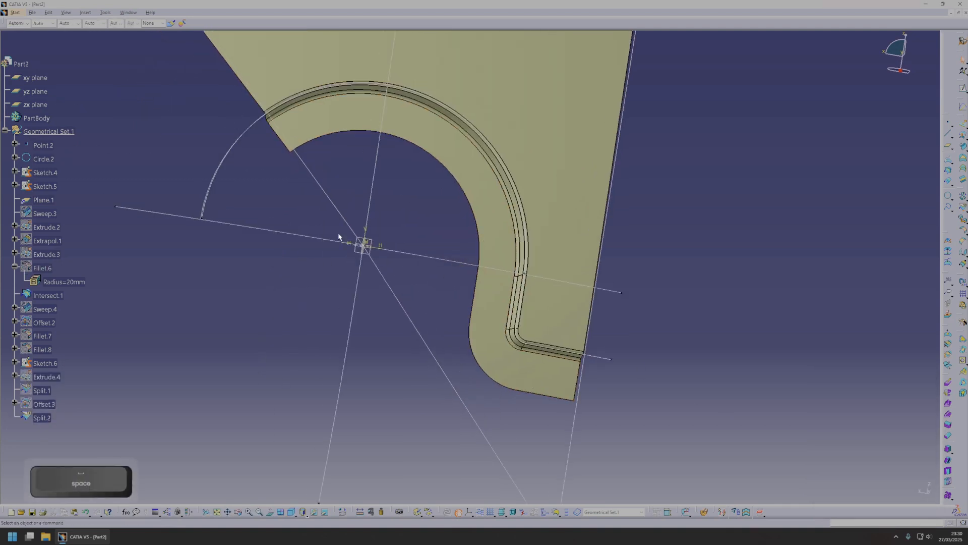
left_click(312, 177)
key("space")
left_click(374, 165)
key("space")
Hide the arch circle Circle.2 and the intersection curve Intersect.1.
mouse_move(423, 177)
middle_mouse_down()
mouse_move(411, 302)
mouse_move(446, 300)
mouse_move(436, 270)
middle_mouse_up()
middle_click_drag(339, 246, 447, 341)
middle_click_drag(559, 341, 594, 343)
middle_click_drag(528, 335, 609, 213)
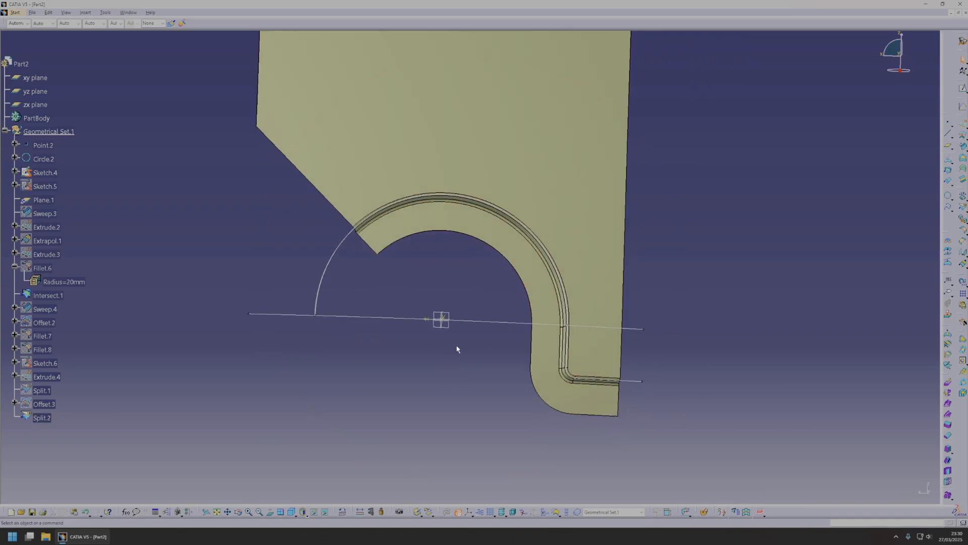
left_click(330, 261)
key("space")
left_click(322, 273)
key("space")
Change the colour of the final trimmed surface Split.2 to turquoise.
left_click(343, 149)
left_click(42, 417)
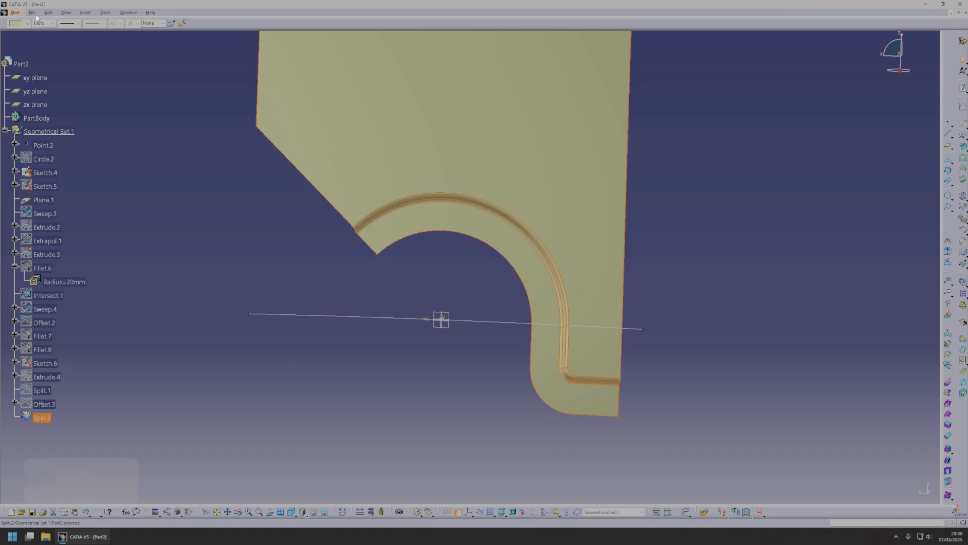
left_click(23, 23)
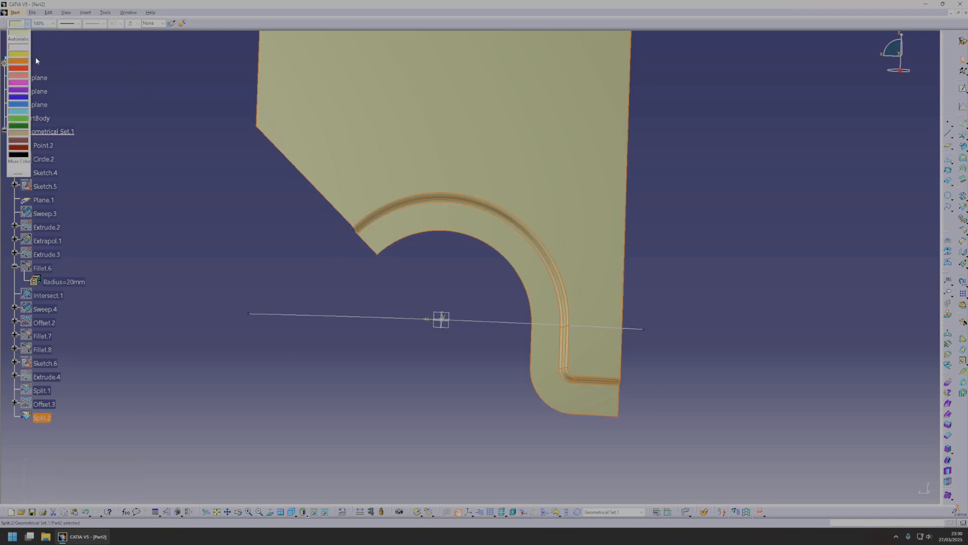
left_click(20, 107)
Hide the remaining reference planes, point and horizontal construction line, leaving only the finished surface displayed for inspection.
middle_click_drag(561, 380, 346, 269)
left_click_drag(346, 269, 498, 336)
key("space")
middle_click_drag(496, 301, 557, 395)
middle_click_drag(311, 303, 533, 284)
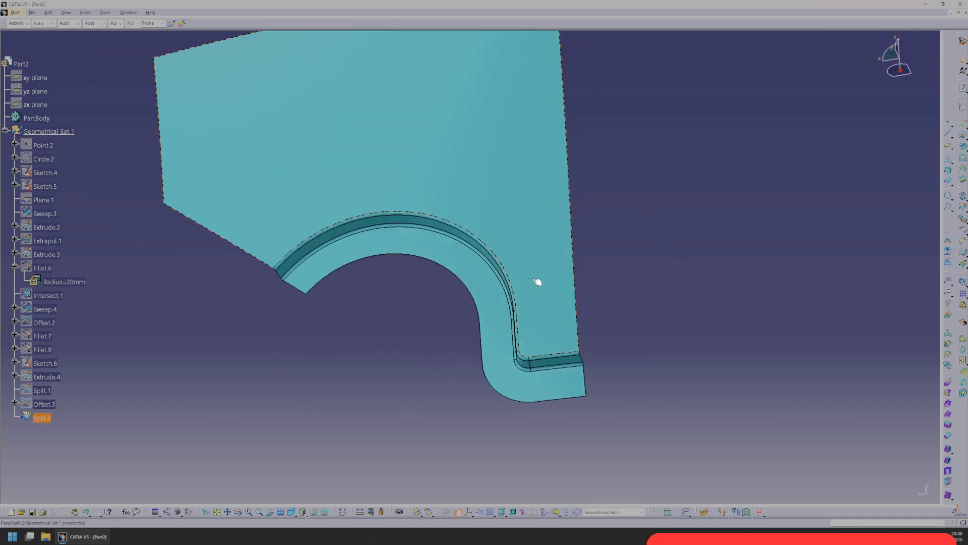
middle_click_drag(651, 201, 497, 268)
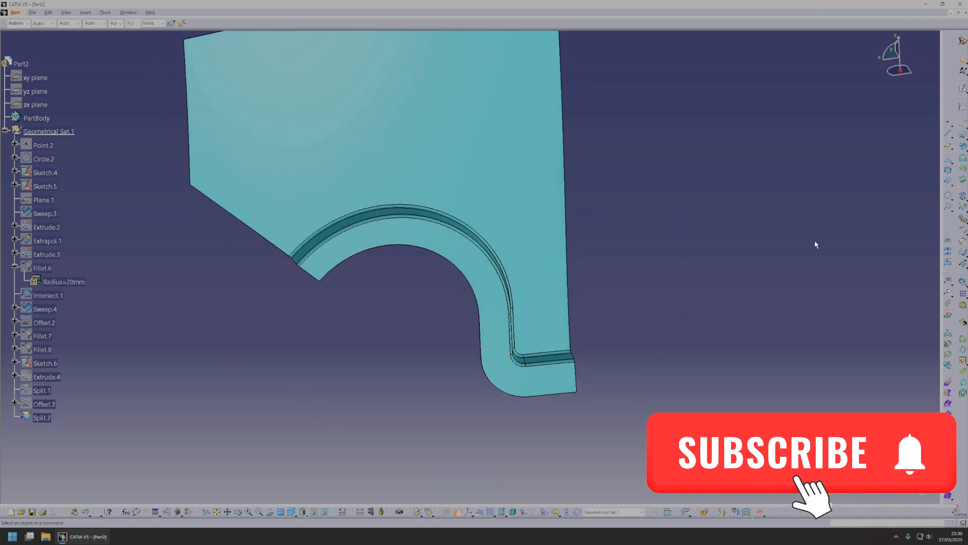